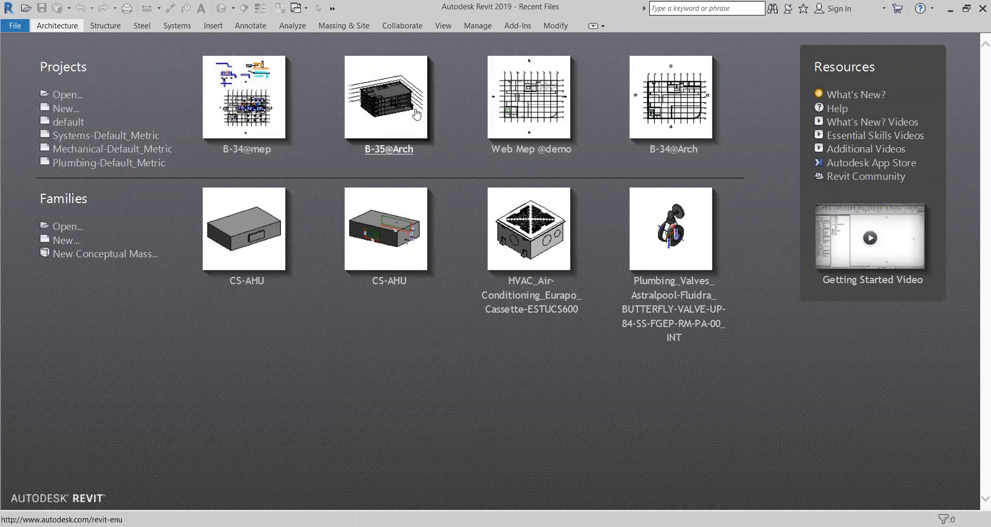
click(528, 123)
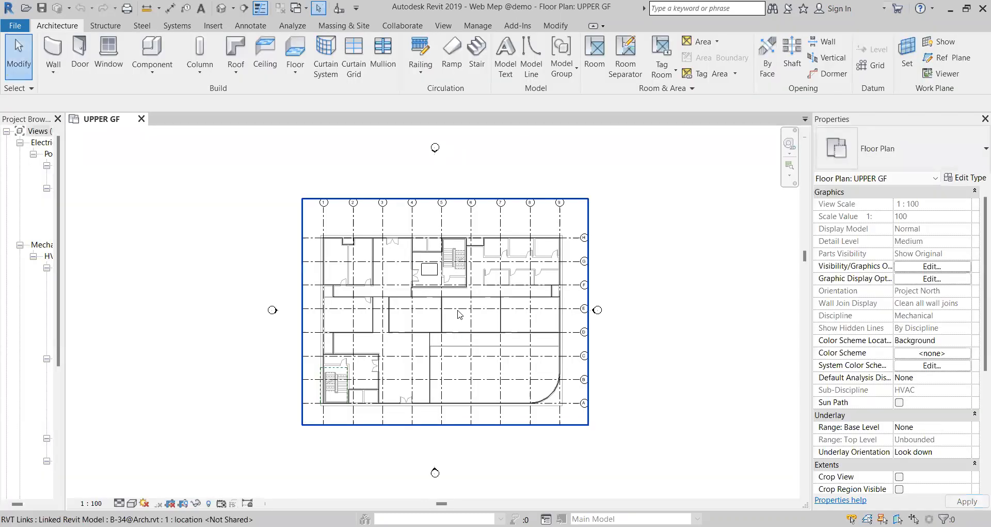
drag(66, 275, 142, 275)
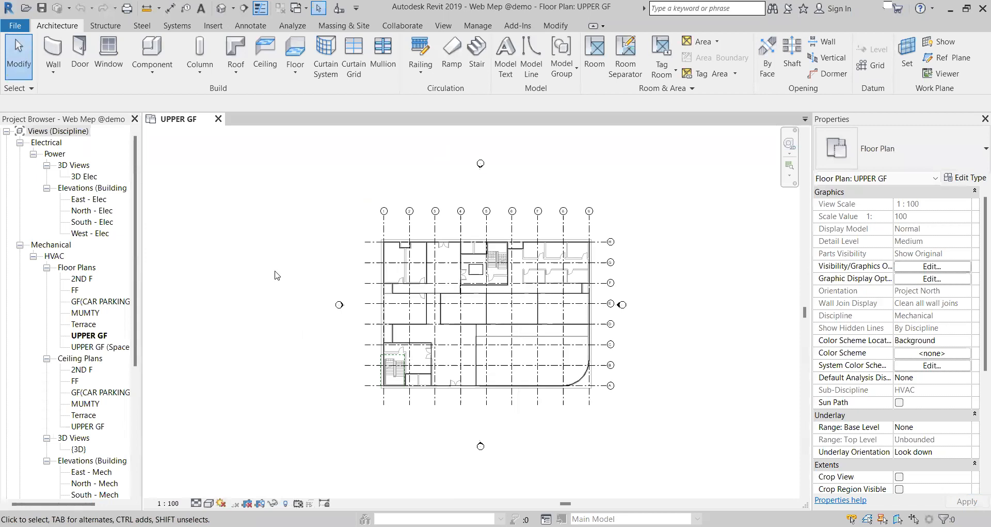
Step: Examine the grid and room layout of the UPPER GF floor plan
scroll(432, 403, up, 2)
middle_drag(703, 343, 699, 357)
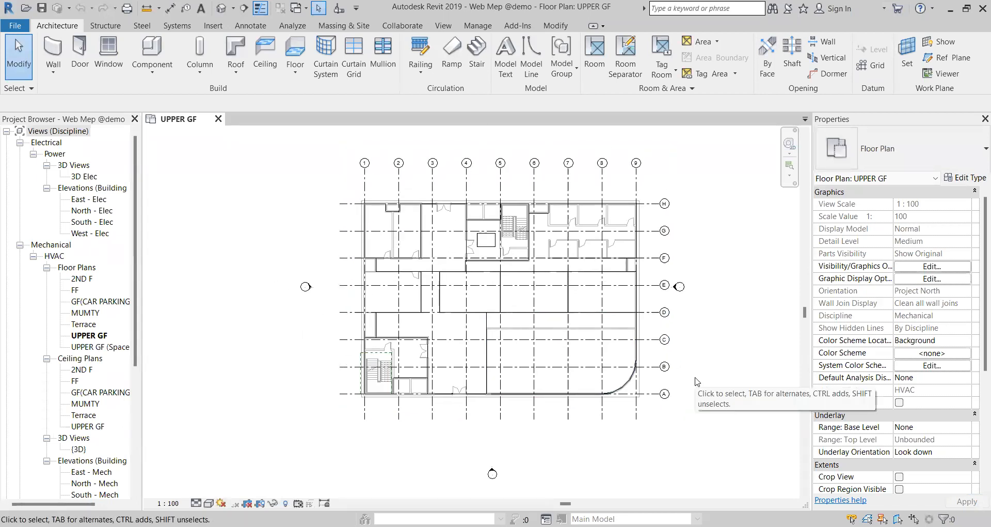
middle_drag(695, 381, 668, 389)
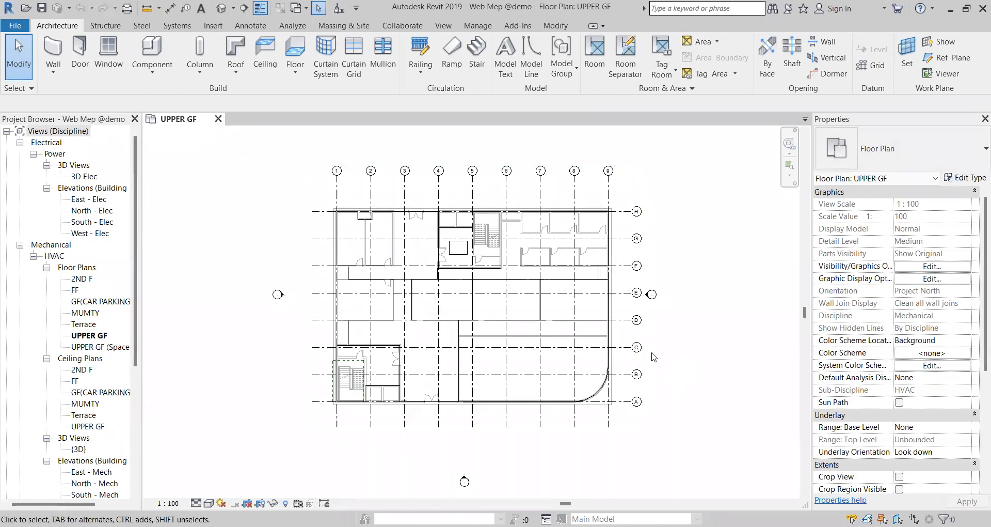
middle_drag(672, 366, 665, 361)
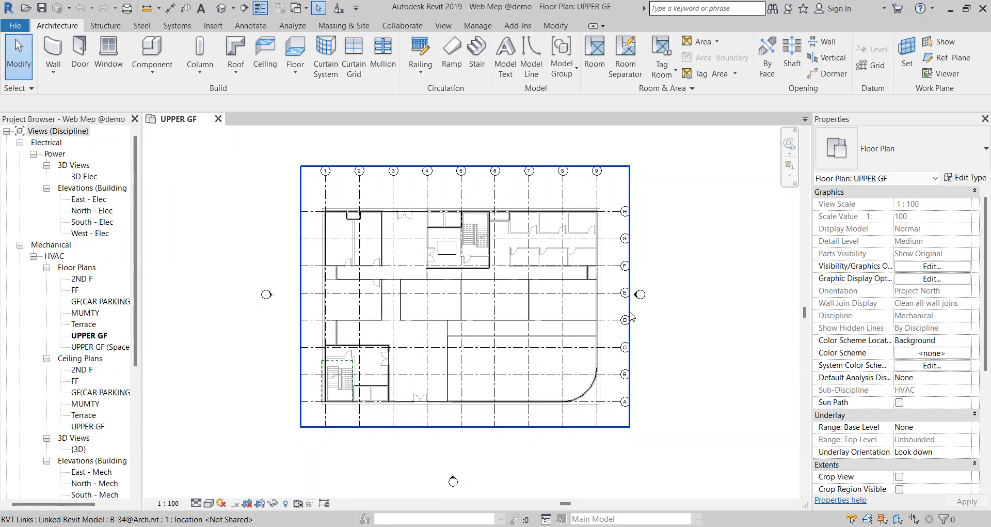
middle_drag(666, 367, 631, 379)
middle_drag(633, 347, 633, 351)
scroll(513, 333, up, 3)
scroll(421, 315, down, 2)
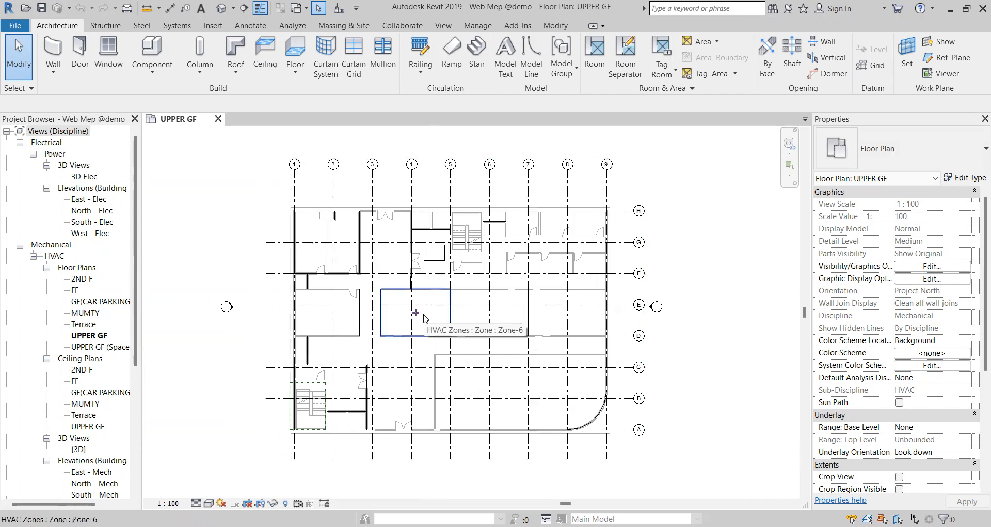
scroll(423, 318, down, 1)
middle_drag(631, 343, 626, 329)
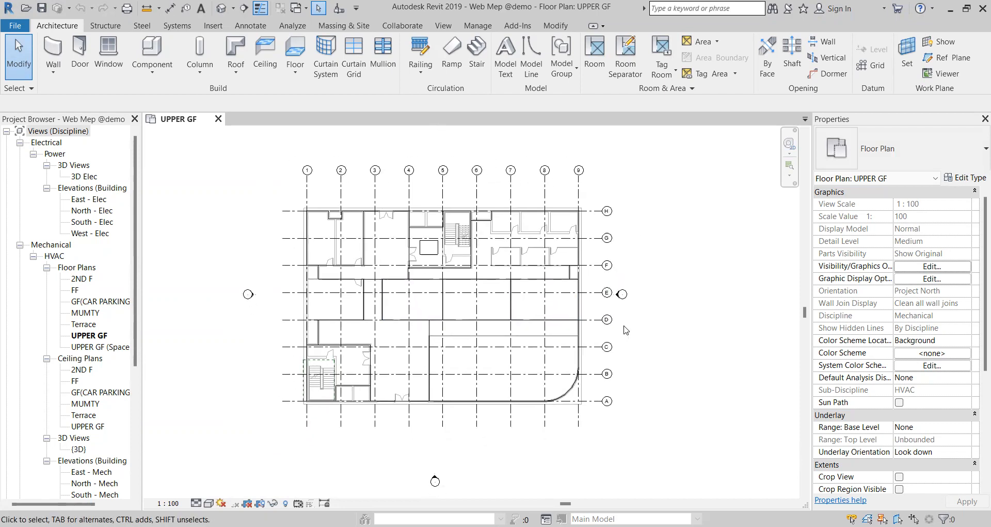
middle_drag(164, 343, 173, 346)
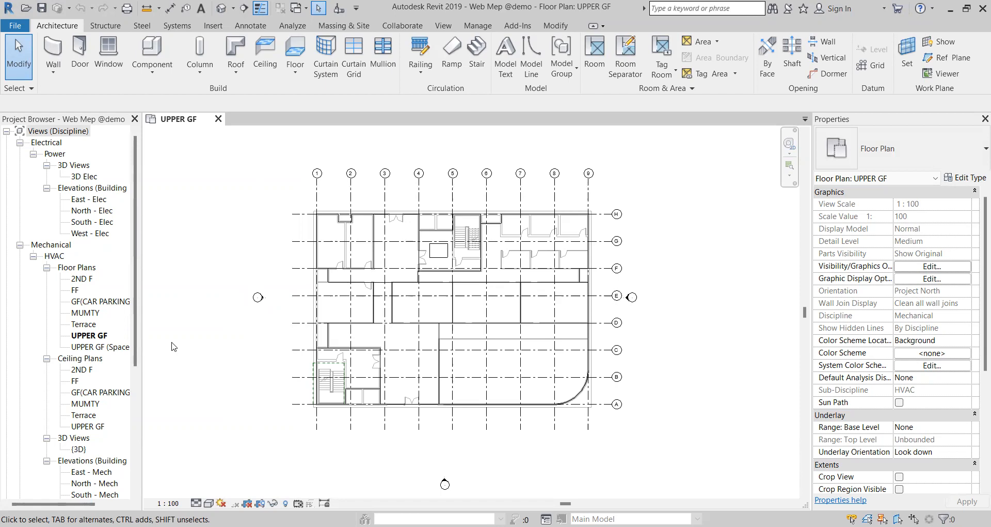
Step: Open the UPPER GF (Space) plan to view its space colours and legend, and return to the UPPER GF plan
double_click(109, 350)
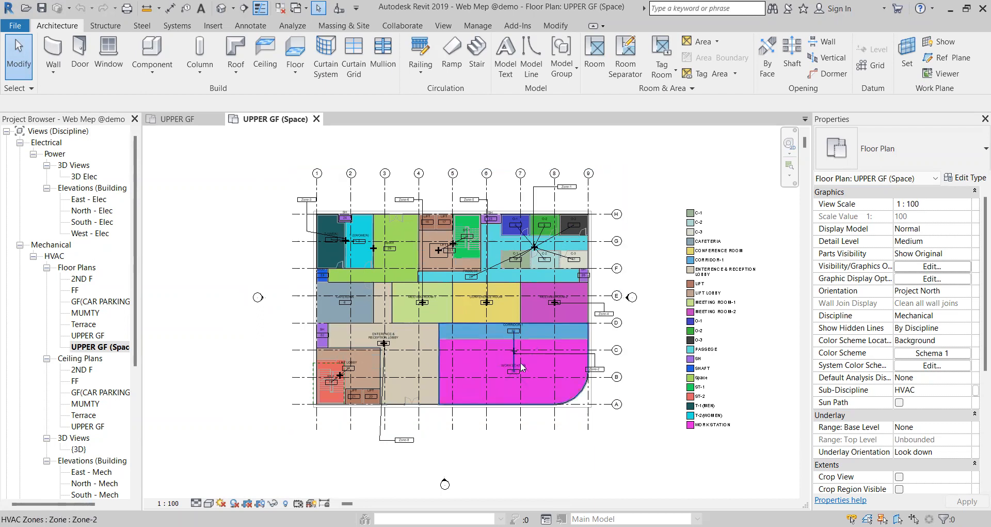
middle_drag(236, 295, 238, 297)
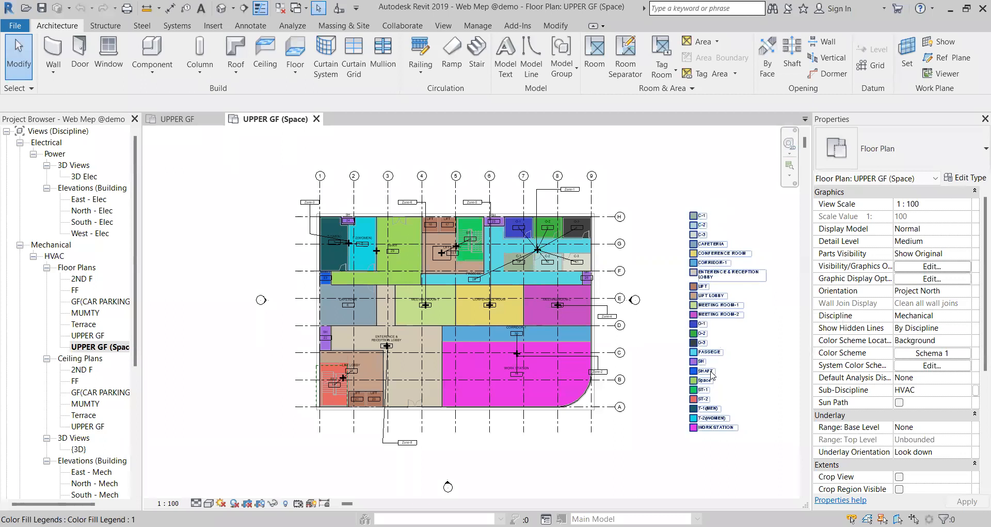
double_click(96, 336)
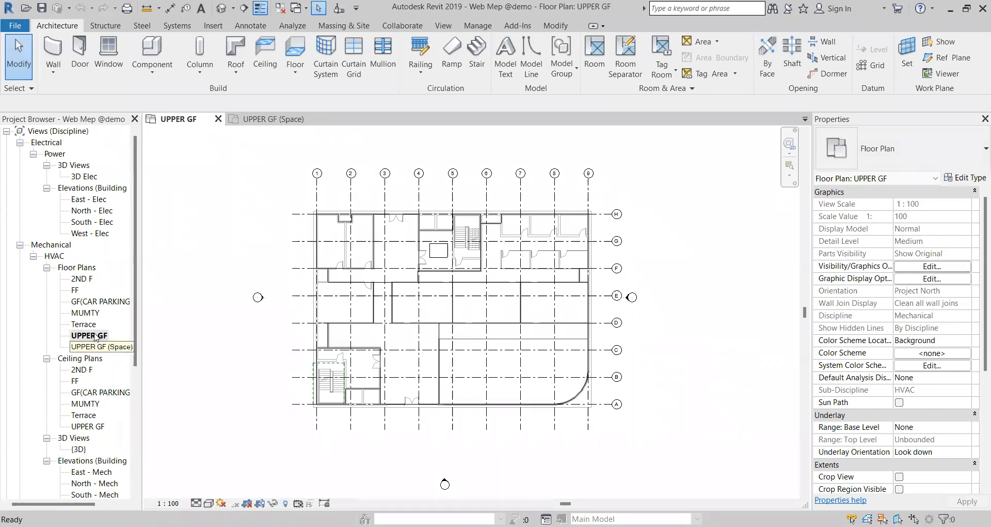
Step: Set the Sub-Discipline of the UPPER GF (Space) floor plan view to SPACE & ZONE
click(77, 349)
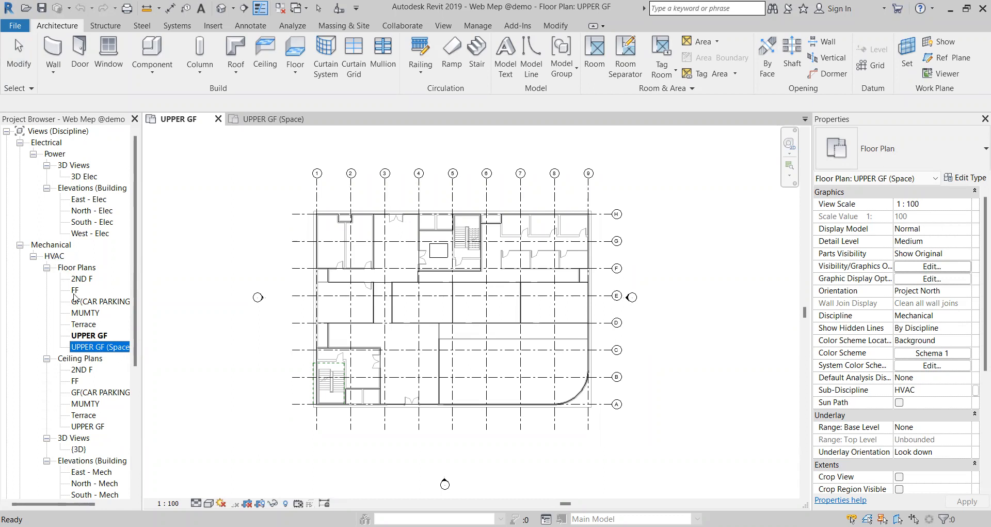
scroll(102, 353, down, 1)
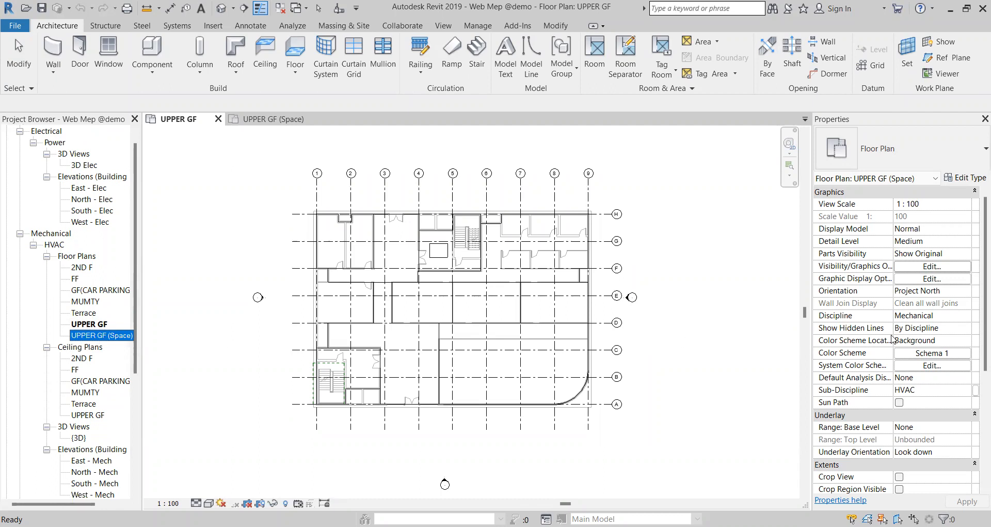
scroll(945, 345, down, 3)
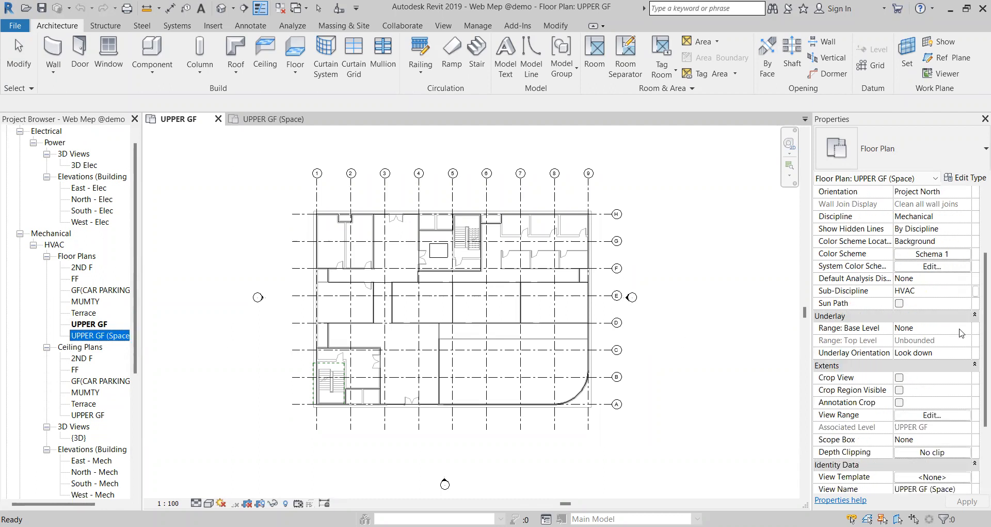
click(940, 290)
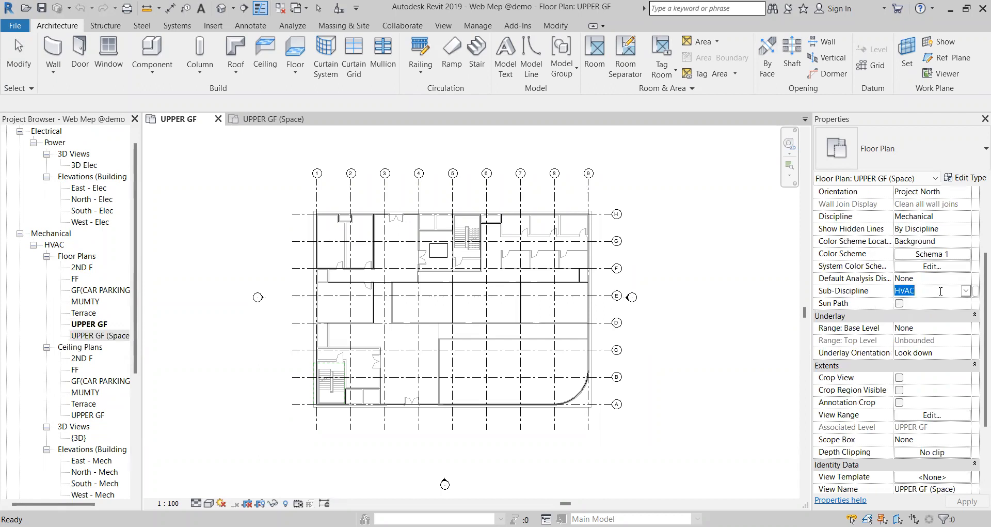
text(SPACE & ZONE)
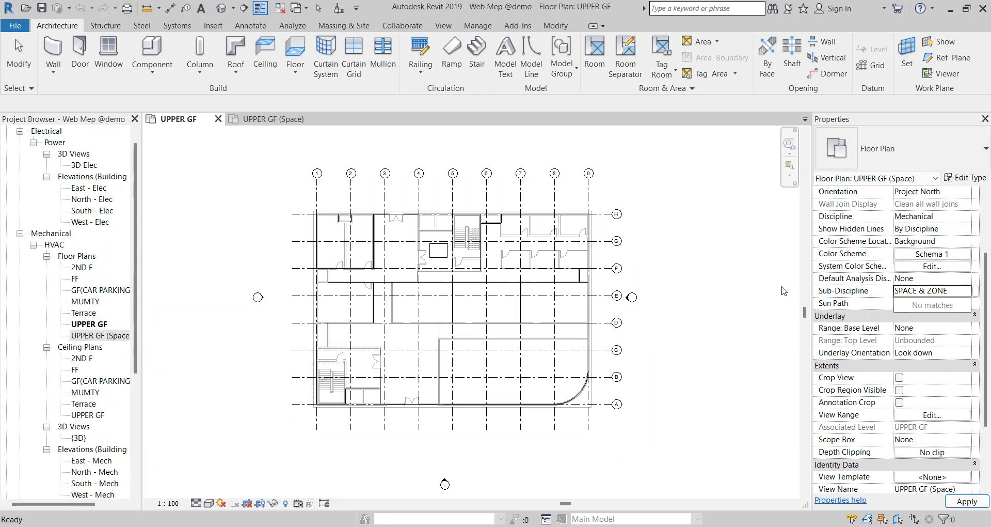
click(562, 310)
Step: Check where the UPPER GF (Space) view is listed under the SPACE & ZONE sub-discipline
scroll(83, 400, down, 2)
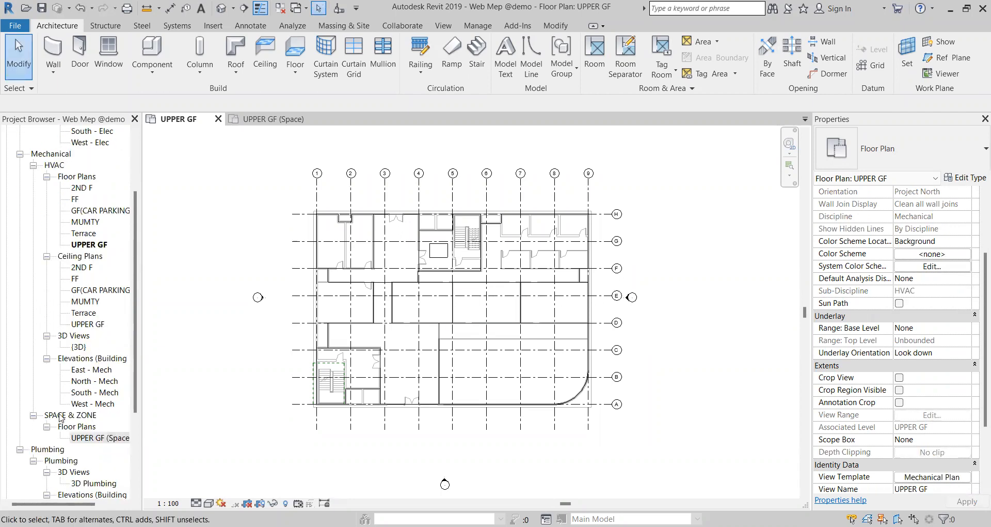
click(62, 415)
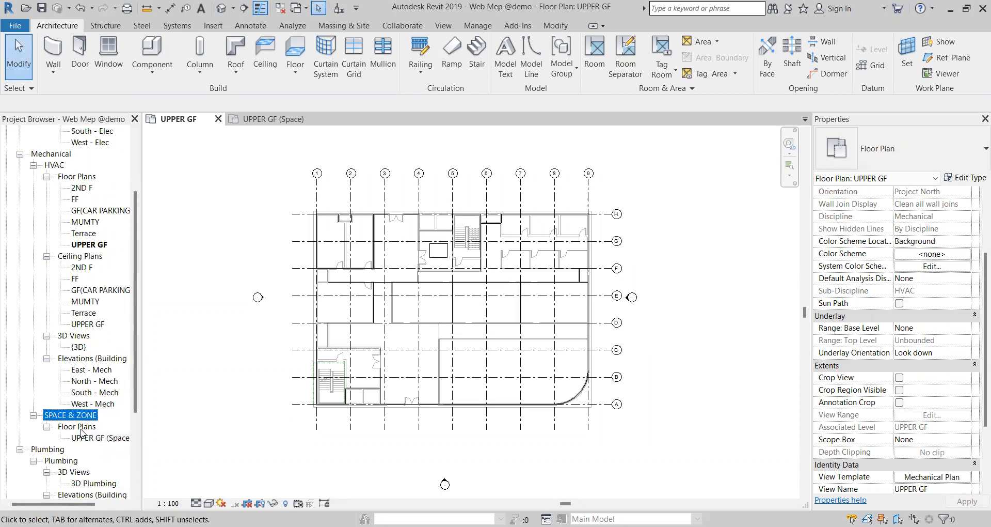
click(82, 437)
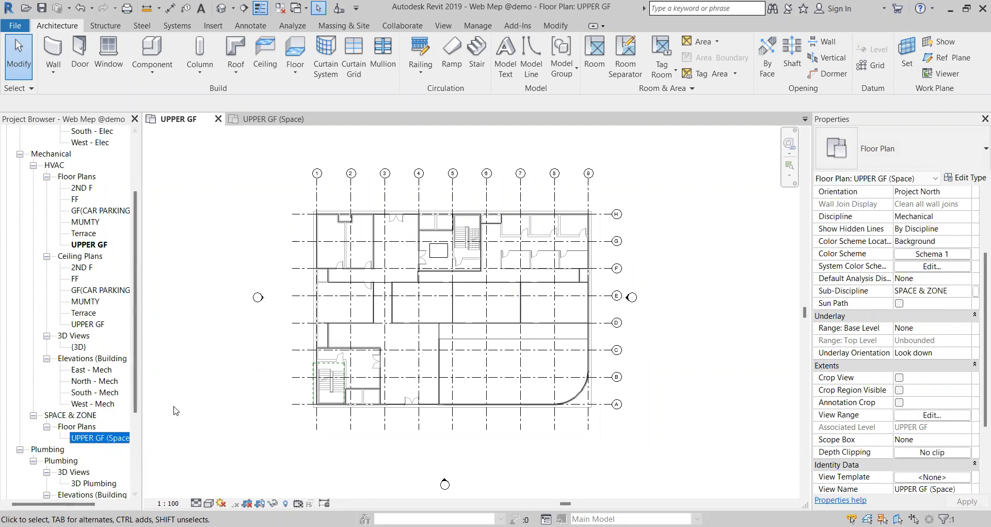
click(204, 398)
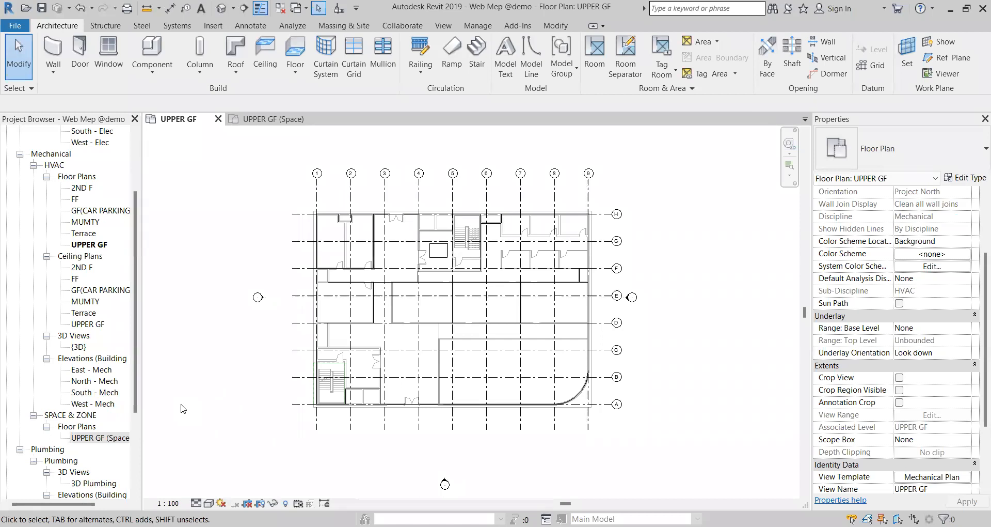
click(106, 438)
click(73, 416)
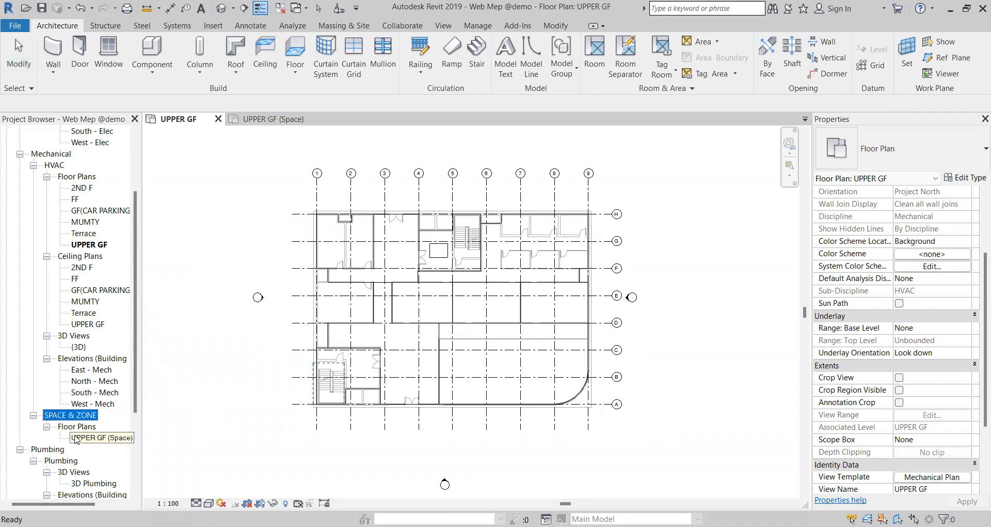
click(90, 438)
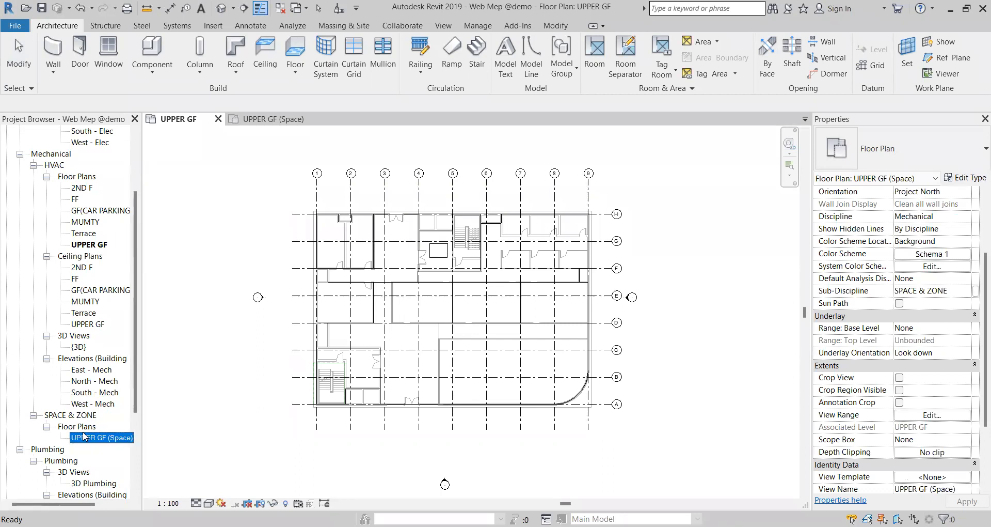
click(164, 417)
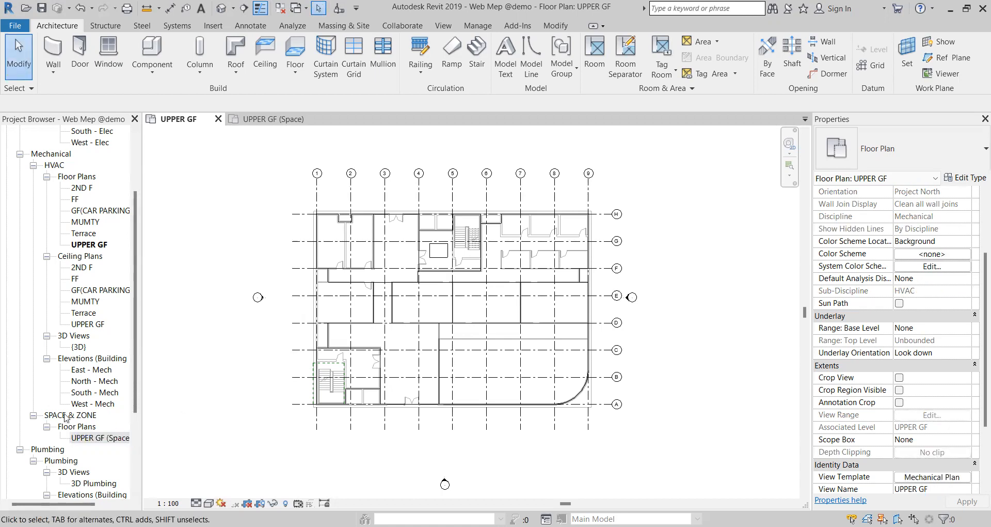
click(90, 437)
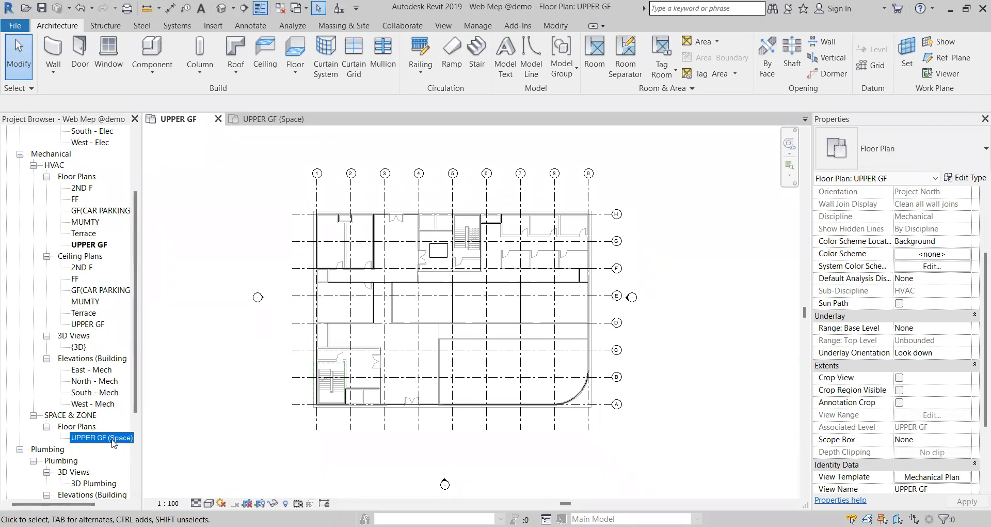
Step: Compare the UPPER GF (Space) plan with the HVAC UPPER GF plan, finishing in the UPPER GF plan
double_click(113, 438)
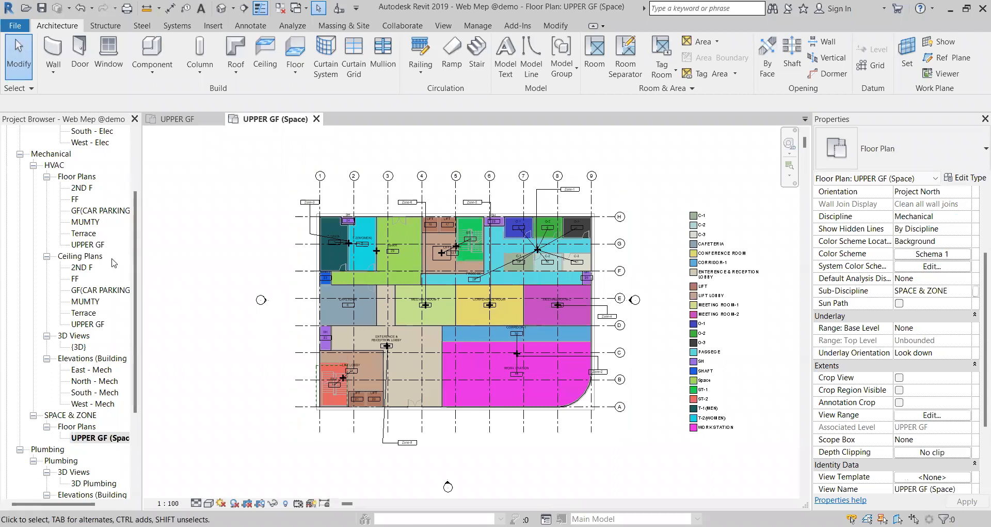
double_click(89, 246)
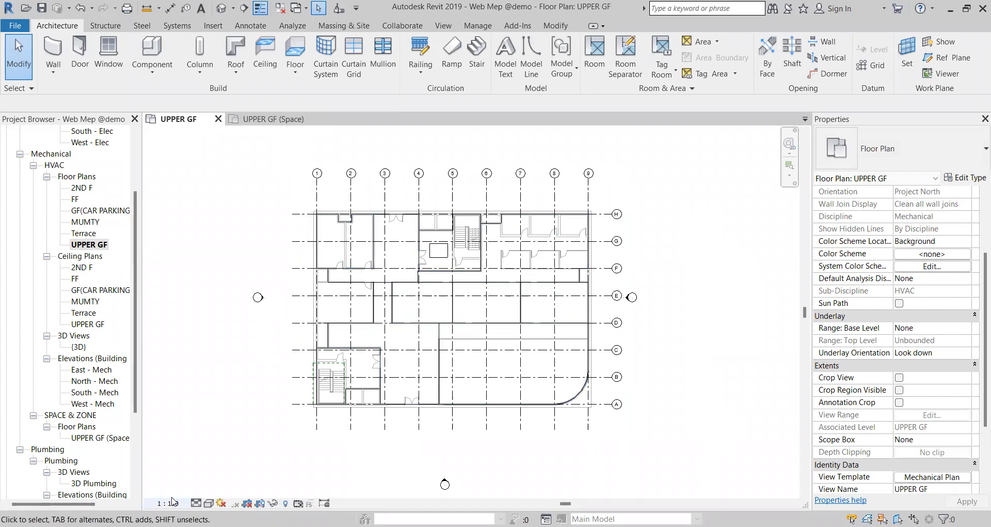
double_click(103, 438)
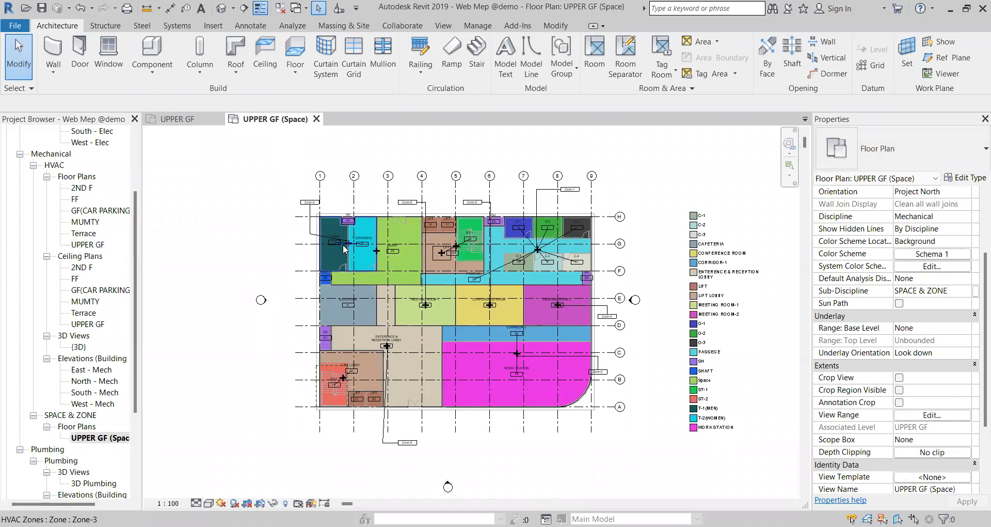
double_click(91, 244)
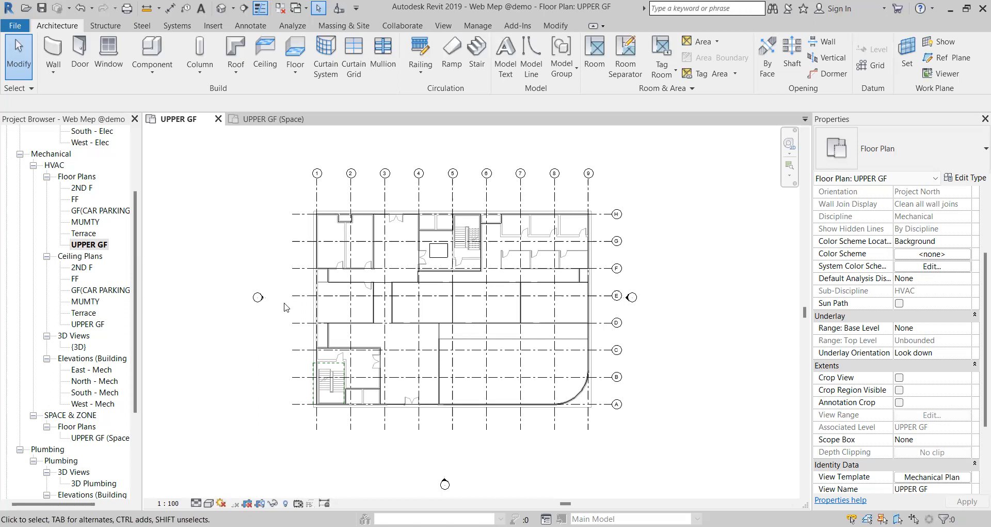
scroll(293, 307, down, 1)
scroll(290, 298, up, 1)
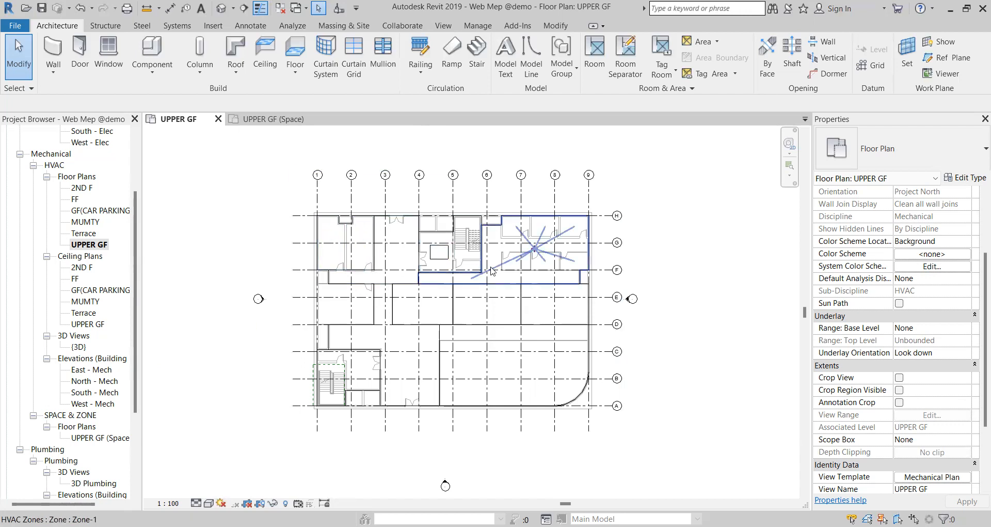
Step: Tag all untagged spaces in the UPPER GF plan with M_Space Tag : Space Tag, without leaders, and inspect the tags
click(257, 28)
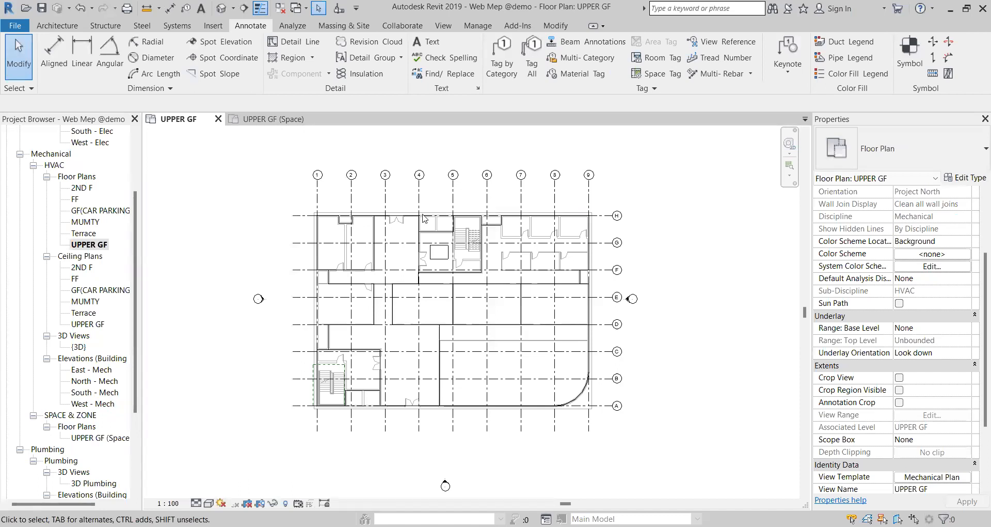
click(533, 61)
scroll(402, 228, down, 5)
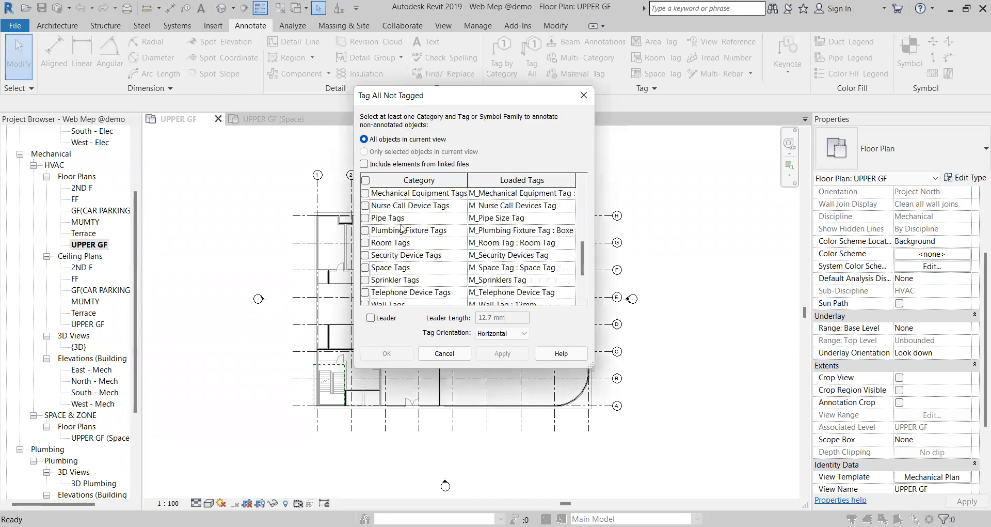
click(368, 268)
click(503, 353)
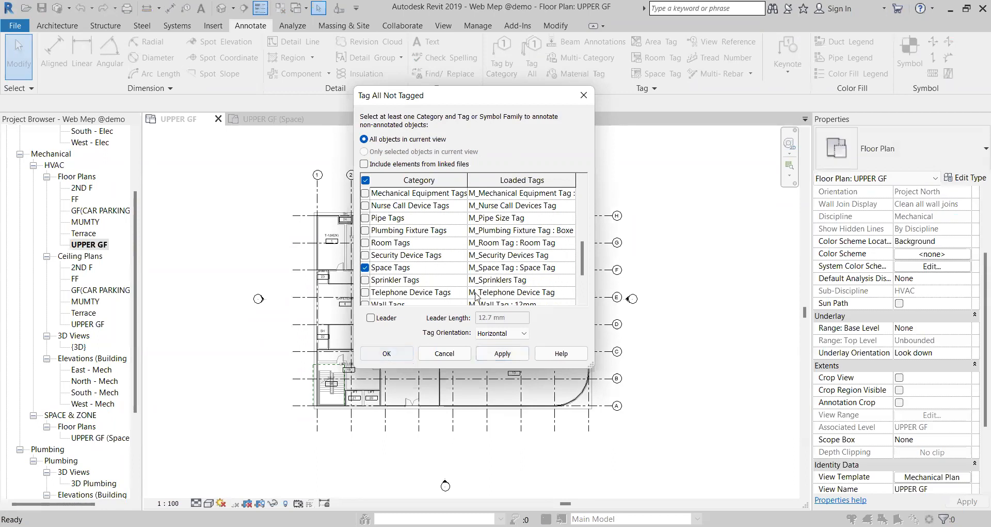
click(386, 354)
scroll(332, 242, up, 4)
scroll(394, 237, down, 3)
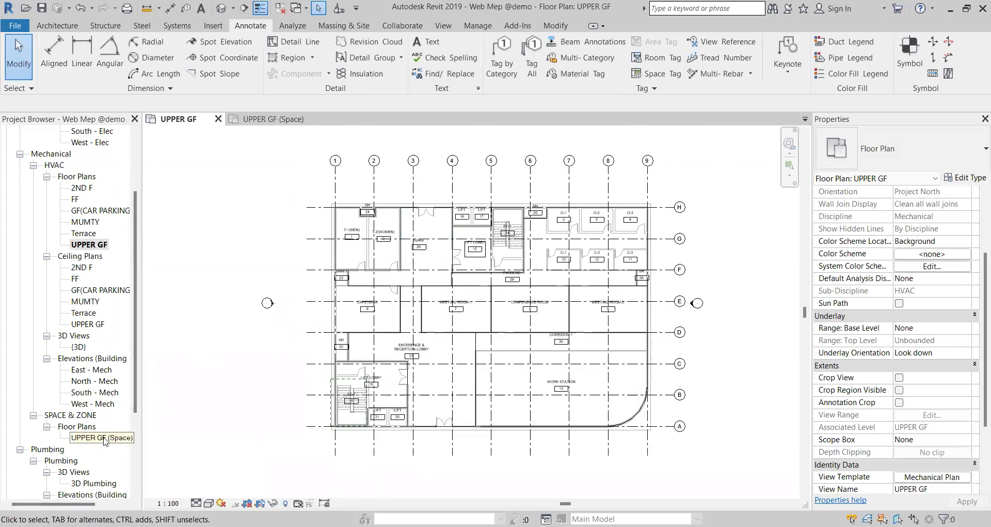
scroll(375, 230, up, 3)
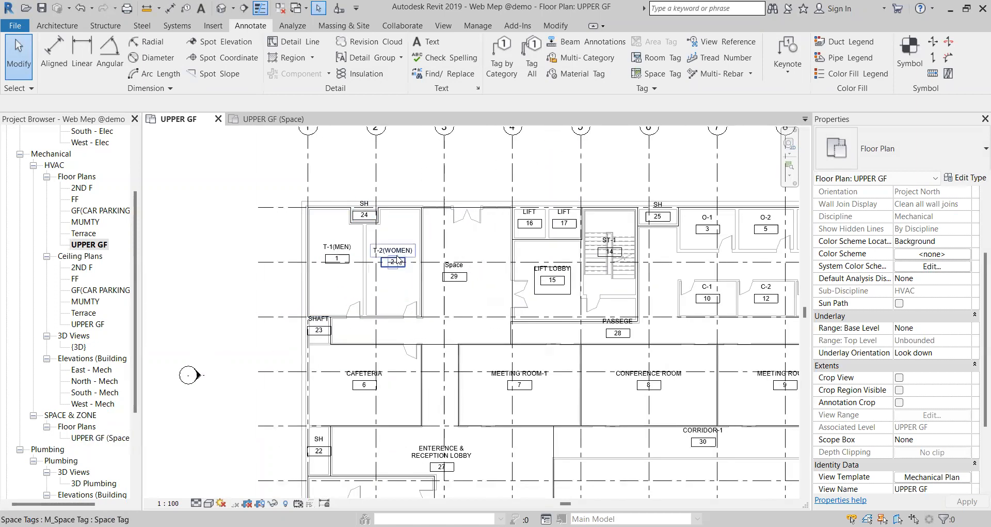
scroll(441, 257, up, 3)
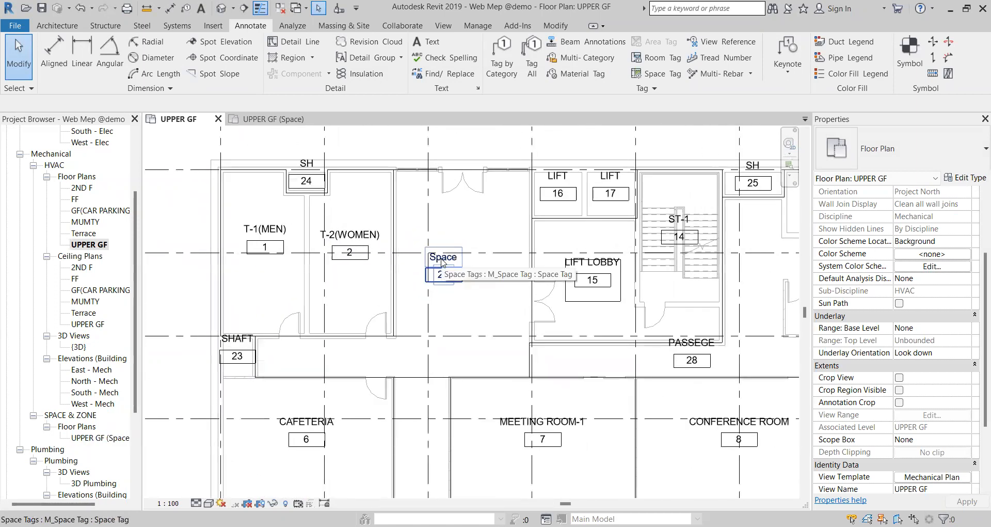
Step: Inspect the space tags across the UPPER GF plan, from the untitled Space tag to the meeting rooms and lobbies
scroll(462, 268, down, 4)
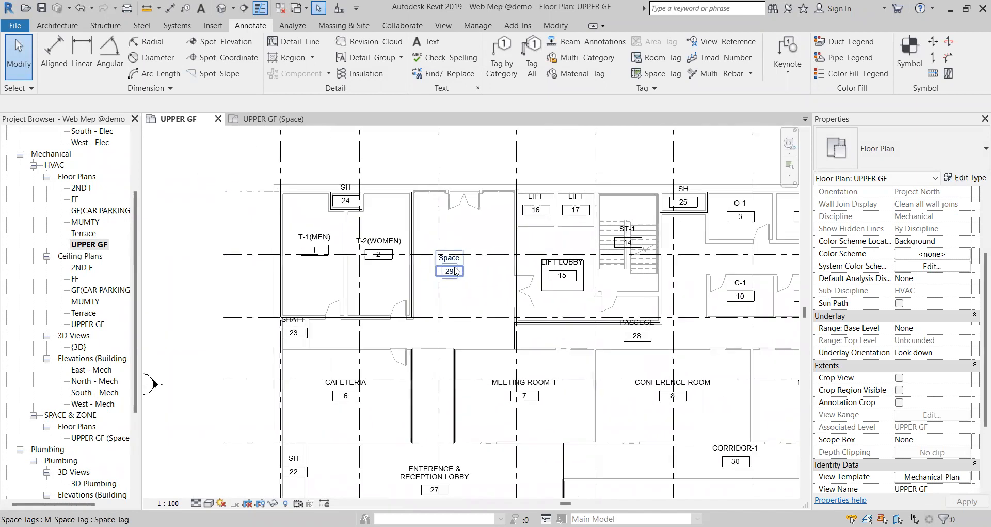
scroll(466, 295, down, 1)
middle_drag(384, 386, 365, 316)
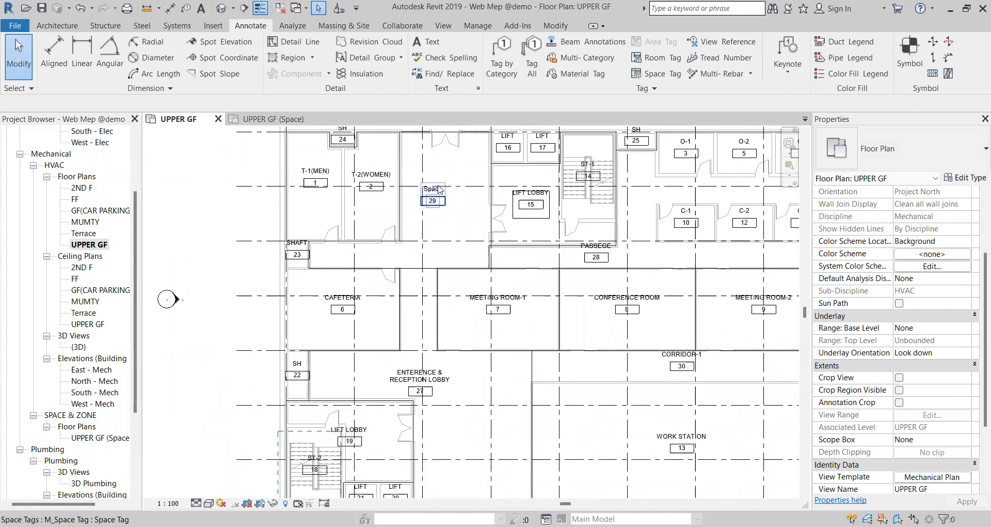
scroll(369, 279, down, 2)
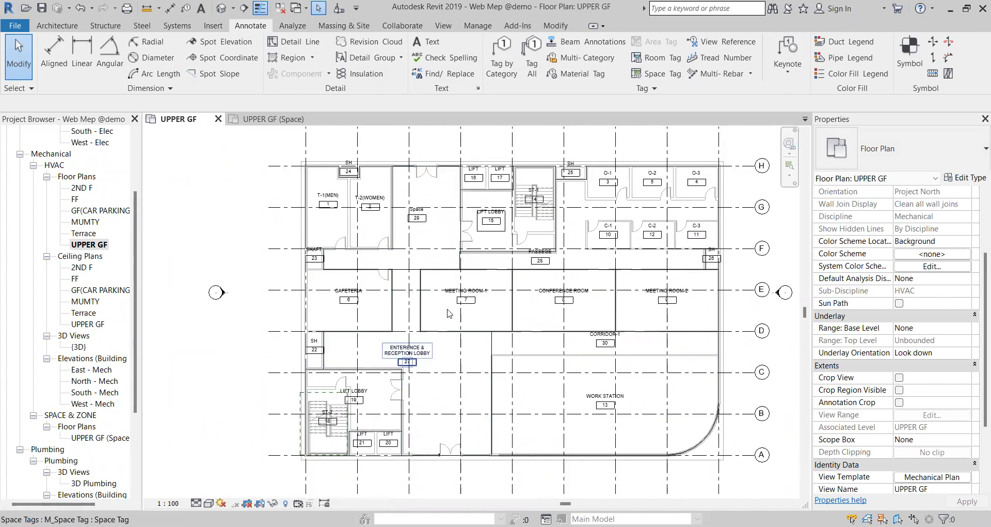
scroll(477, 295, up, 2)
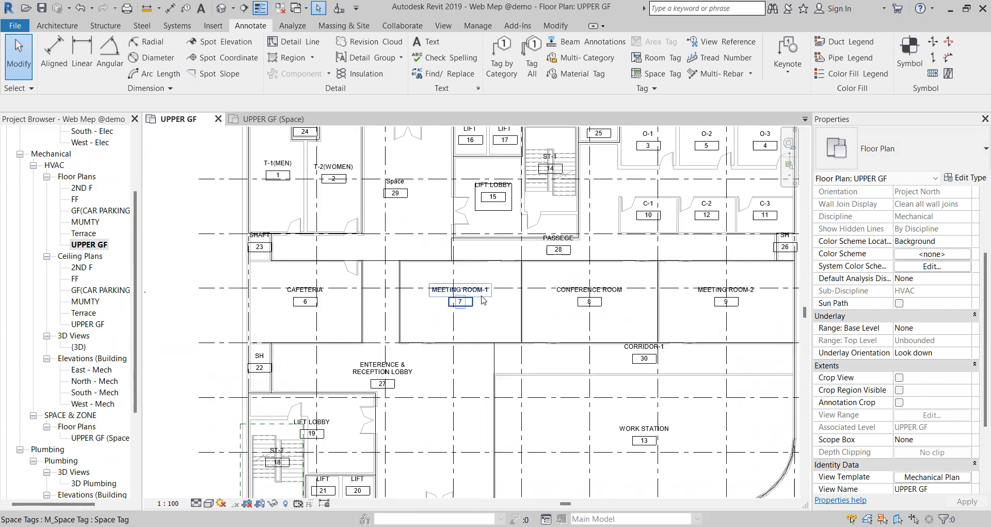
scroll(482, 300, up, 1)
scroll(439, 302, down, 1)
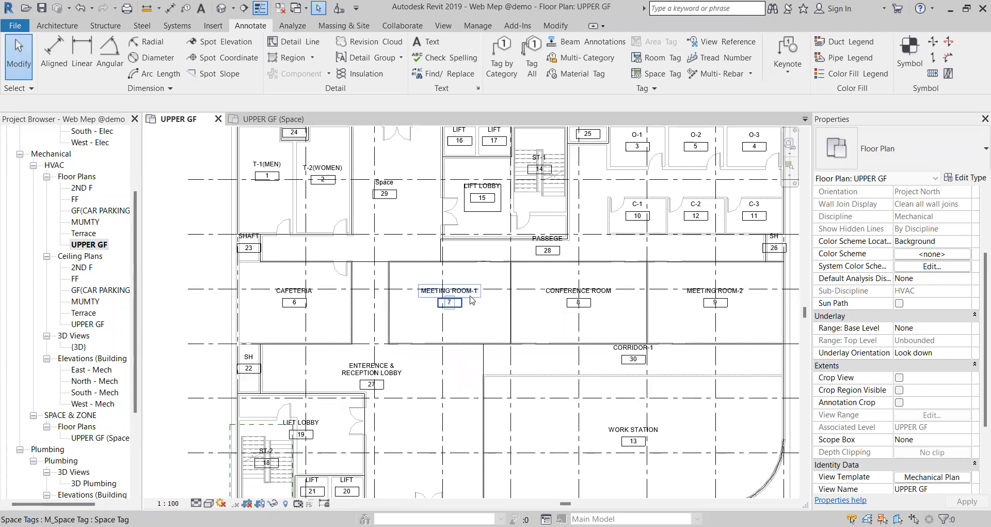
scroll(474, 313, down, 1)
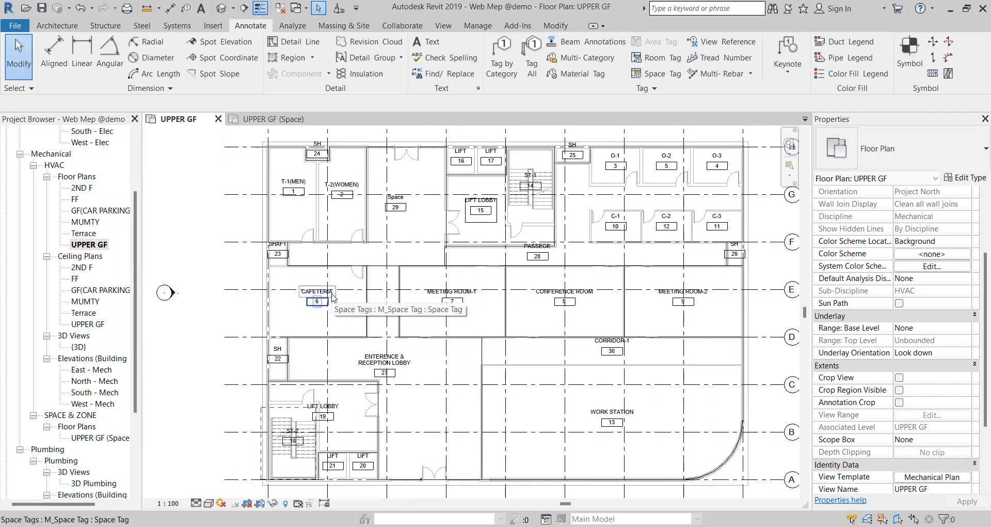
scroll(399, 202, up, 2)
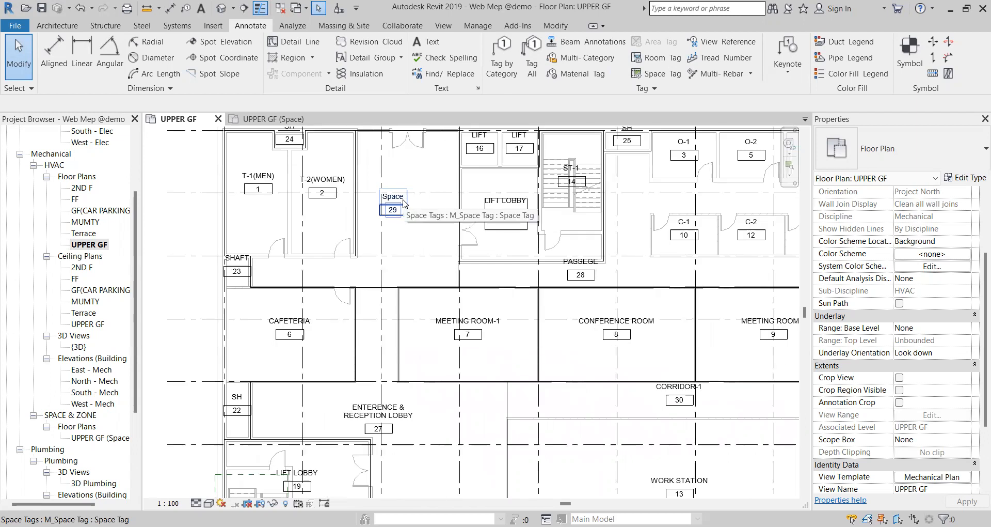
scroll(413, 222, down, 2)
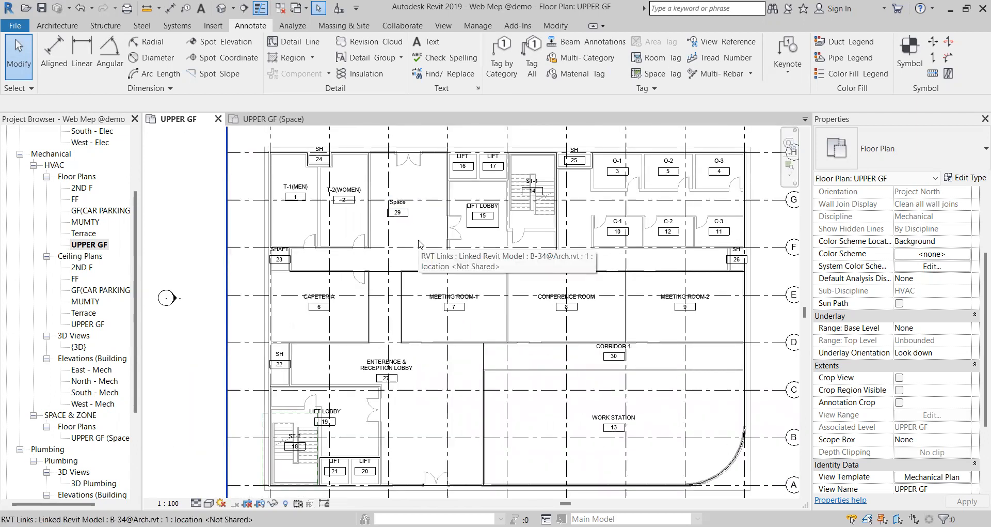
scroll(439, 305, up, 2)
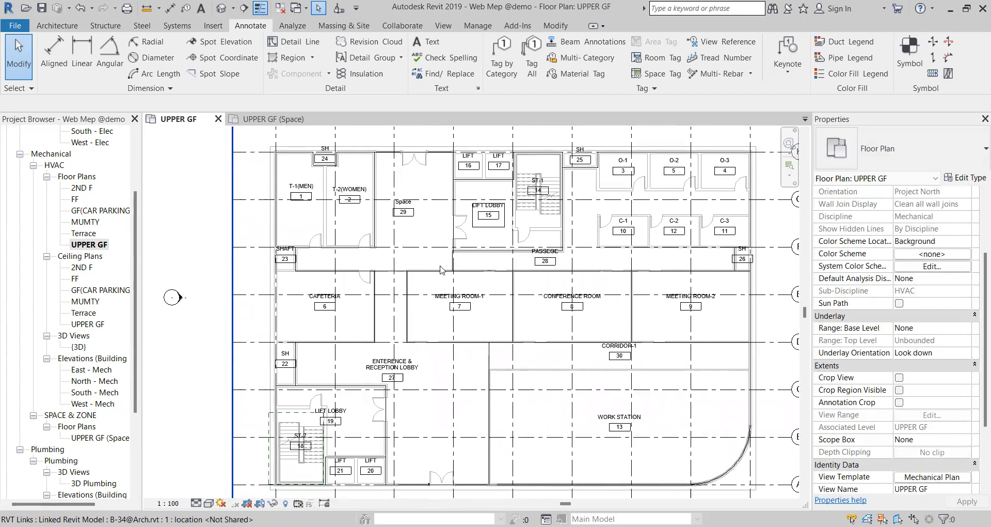
scroll(475, 287, up, 2)
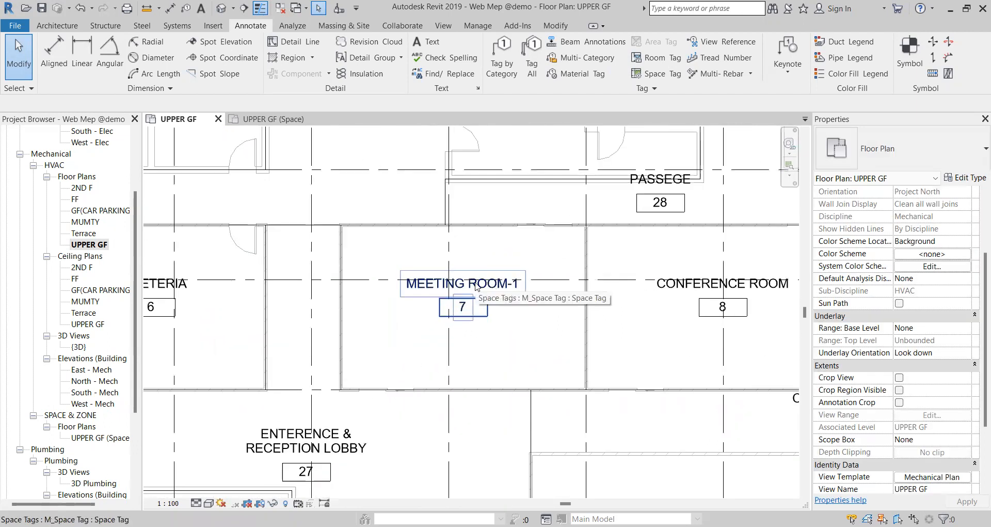
scroll(475, 288, down, 5)
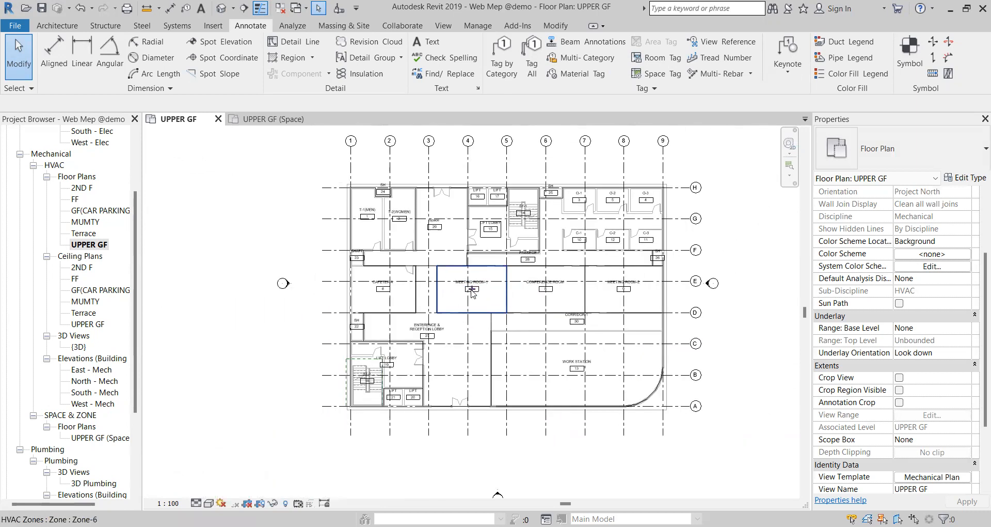
scroll(481, 287, up, 1)
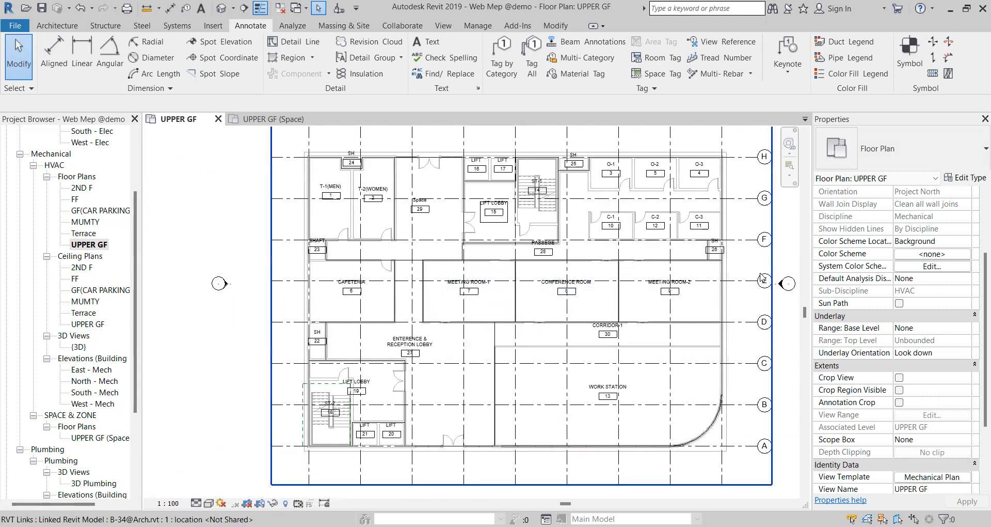
Step: Check whether the model categories can be edited in the UPPER GF view's own Visibility/Graphic Overrides, and close them without changes
scroll(831, 272, up, 3)
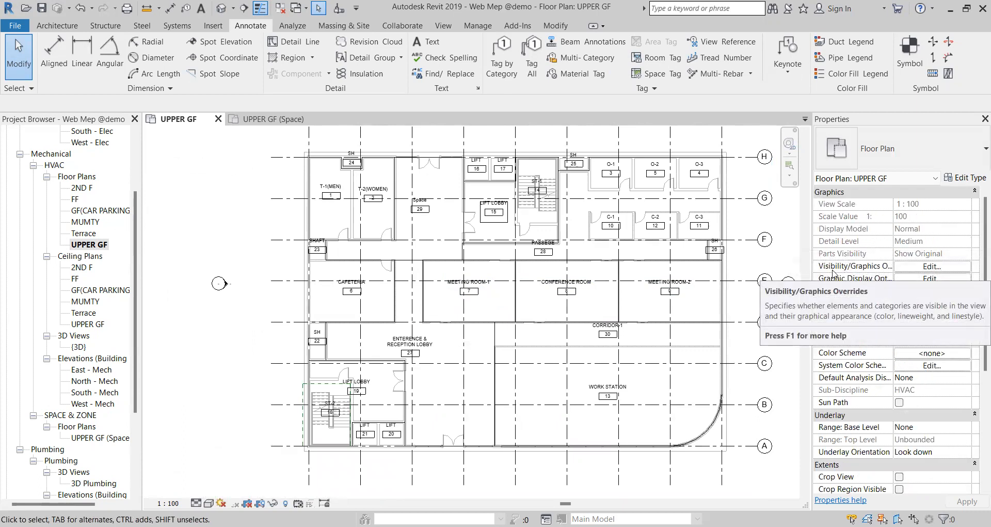
click(926, 267)
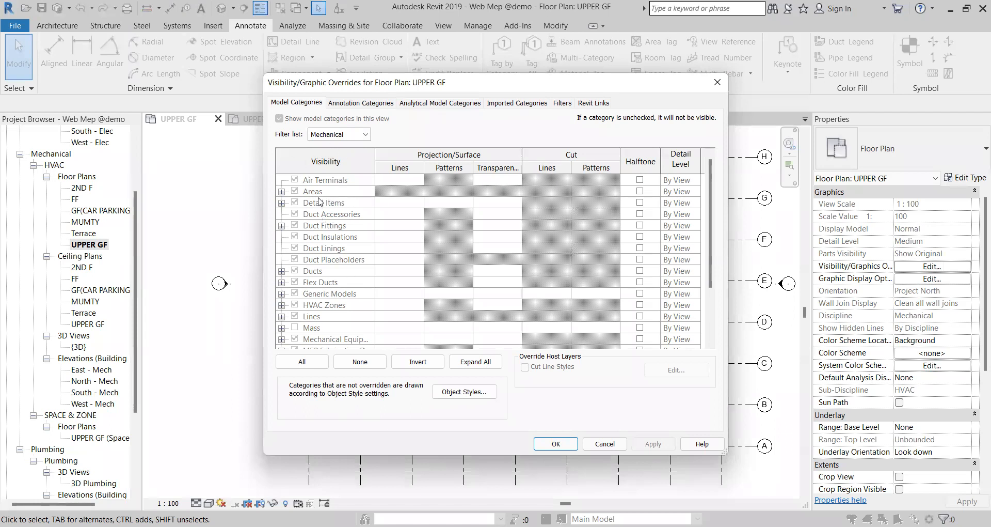
click(329, 248)
click(325, 226)
click(323, 204)
click(322, 236)
click(320, 214)
click(315, 202)
click(314, 184)
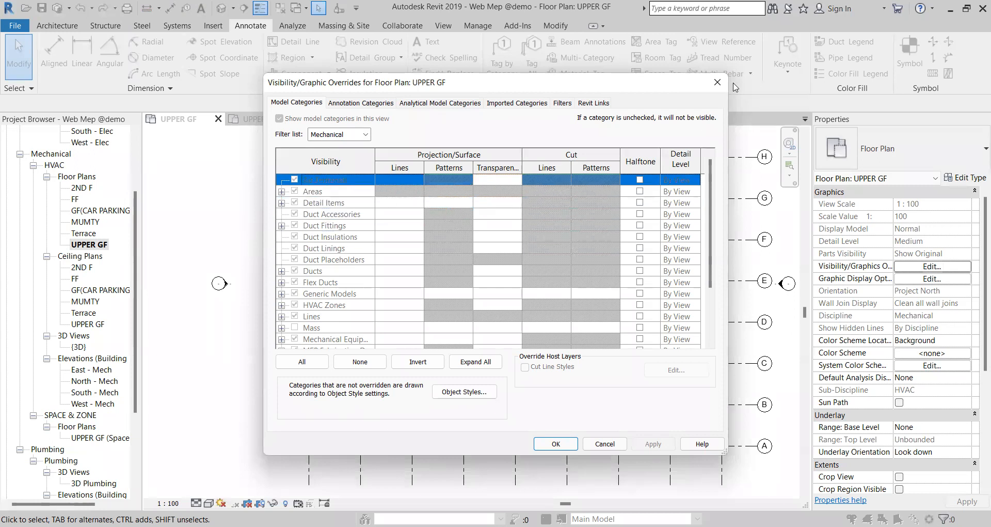
click(717, 82)
Step: Set Space Tags to halftone in the annotation category overrides of the view's Mechanical Plan template, and apply the template
scroll(852, 336, down, 5)
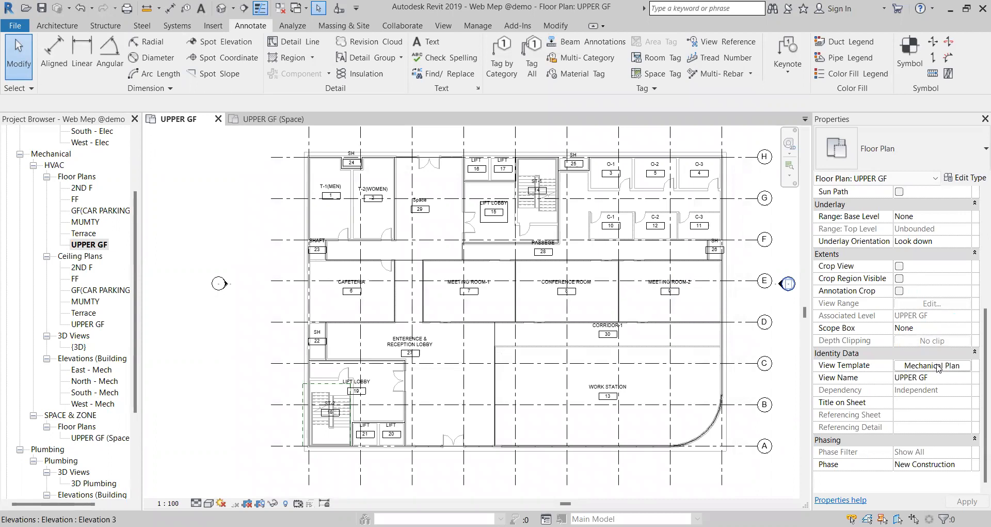
click(939, 368)
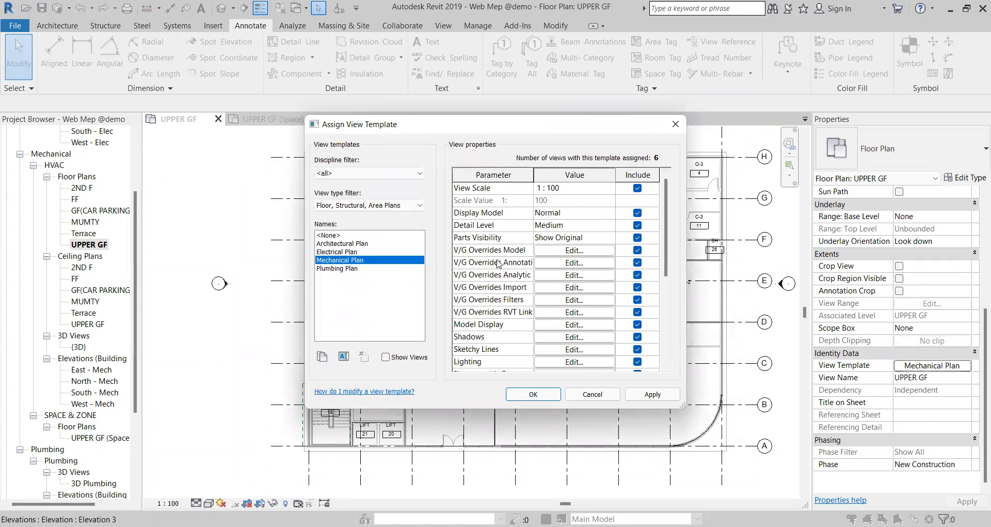
click(548, 253)
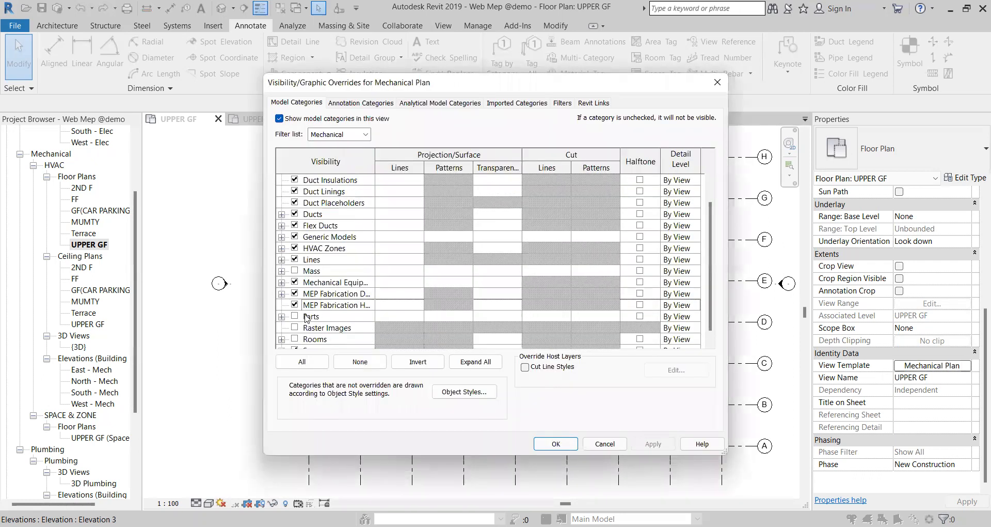
scroll(301, 250, up, 3)
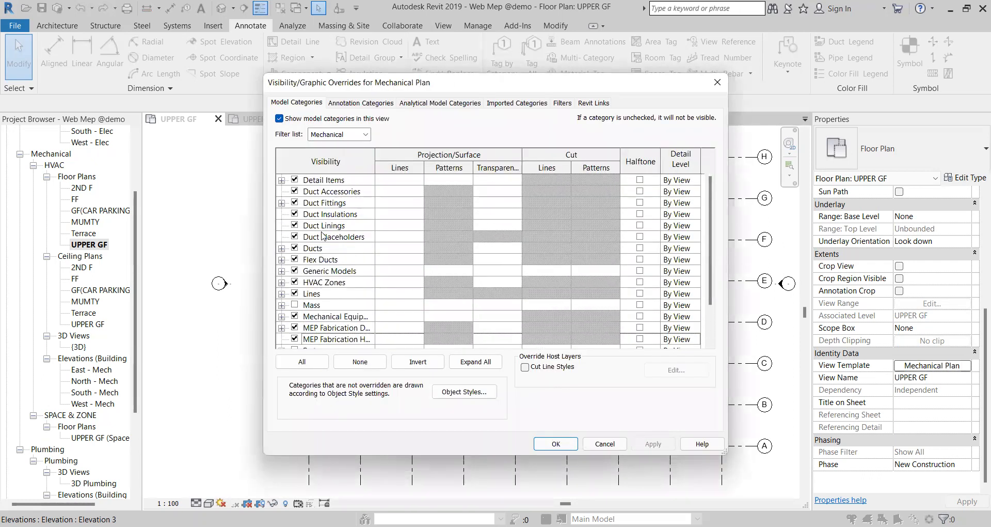
click(380, 107)
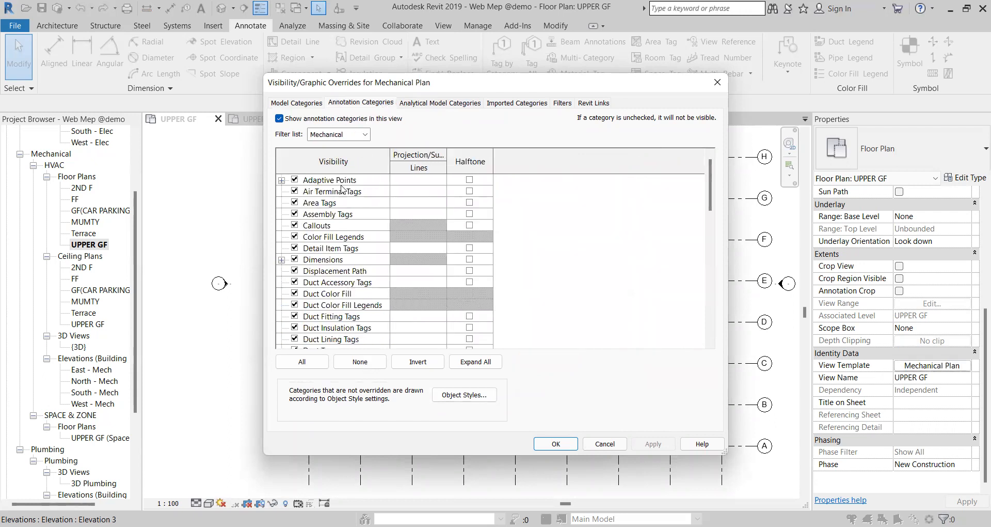
scroll(321, 291, down, 3)
scroll(320, 291, down, 11)
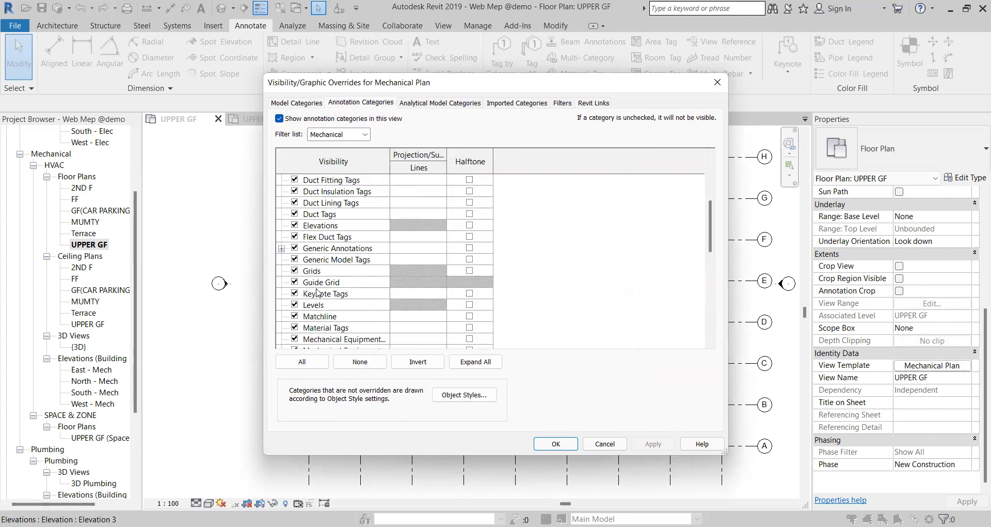
scroll(317, 293, down, 4)
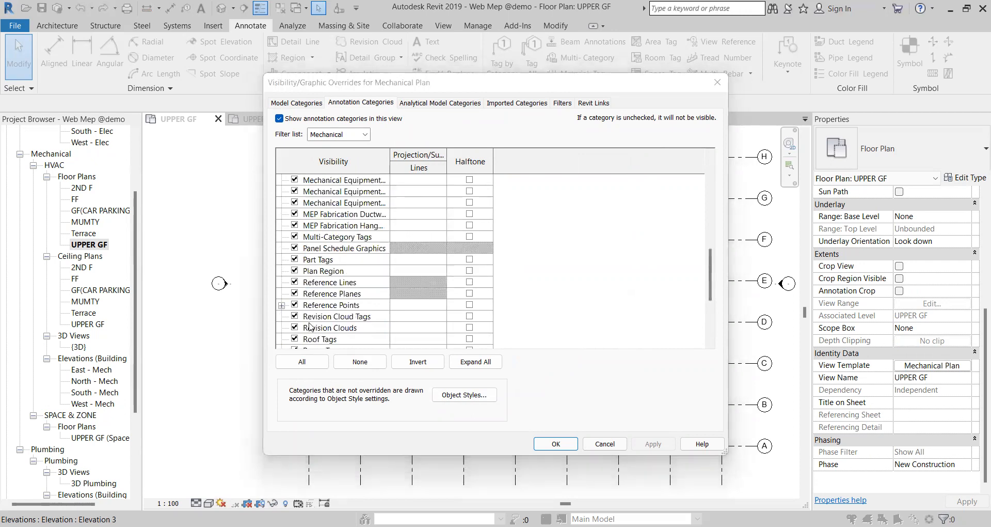
scroll(306, 338, down, 1)
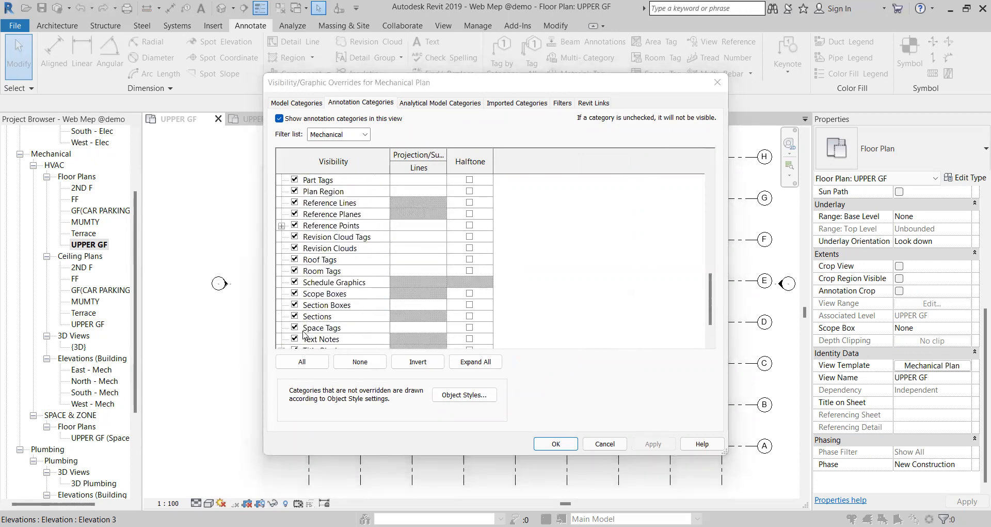
click(470, 327)
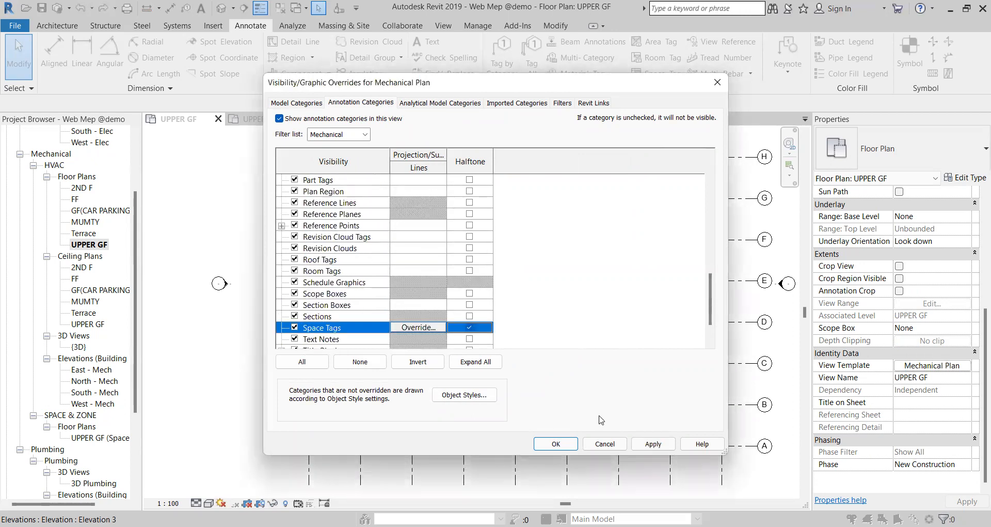
click(665, 444)
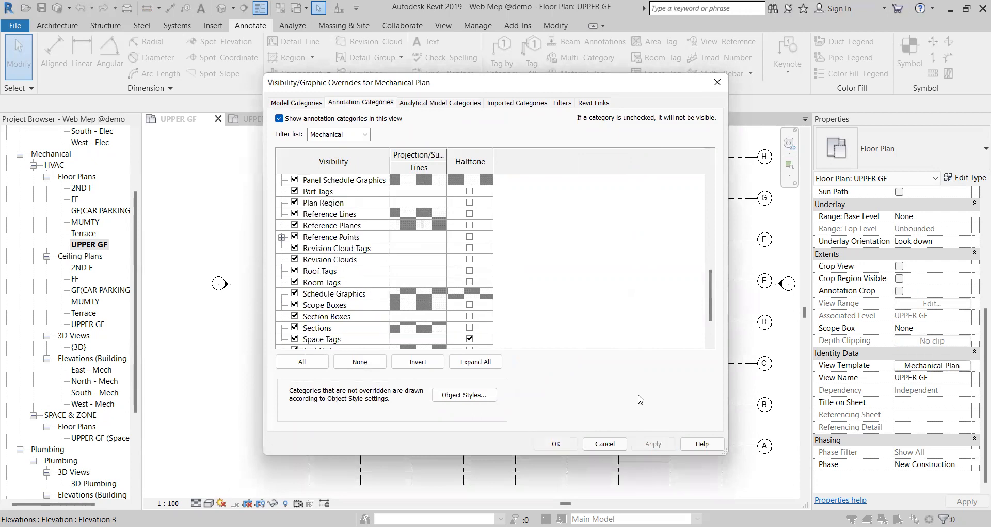
click(556, 443)
click(546, 393)
Step: Examine how the space tags look across the UPPER GF plan, including the meeting rooms, Work Station and reception lobby
scroll(421, 198, up, 5)
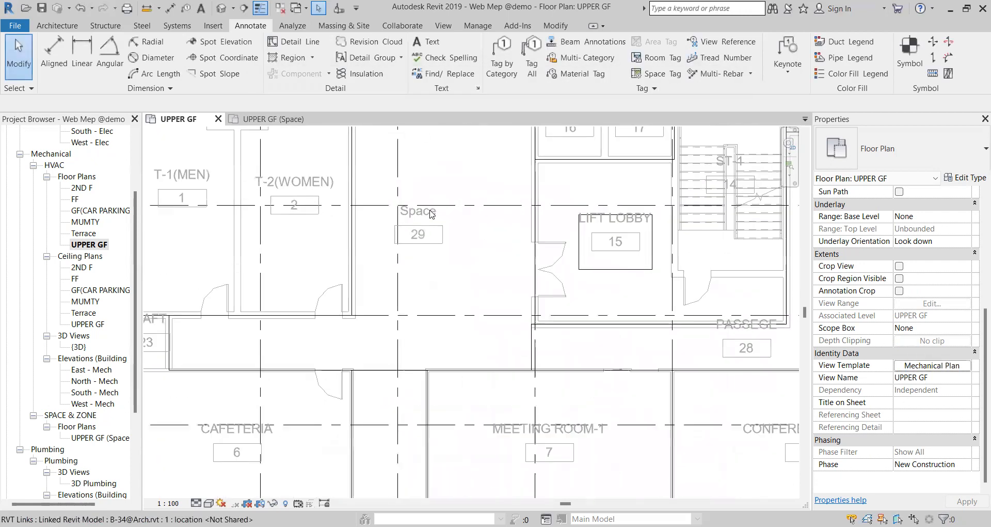
scroll(406, 270, down, 5)
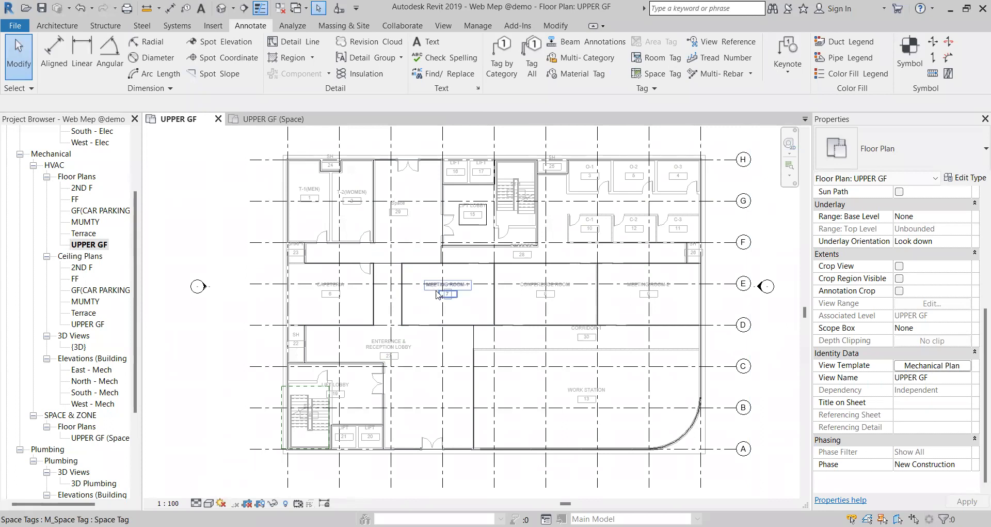
middle_drag(437, 295, 450, 286)
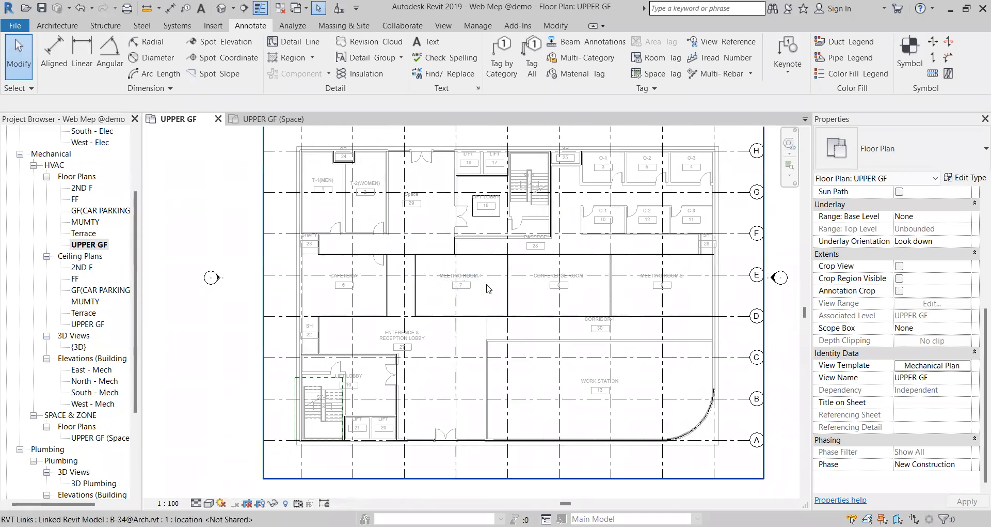
scroll(488, 290, up, 2)
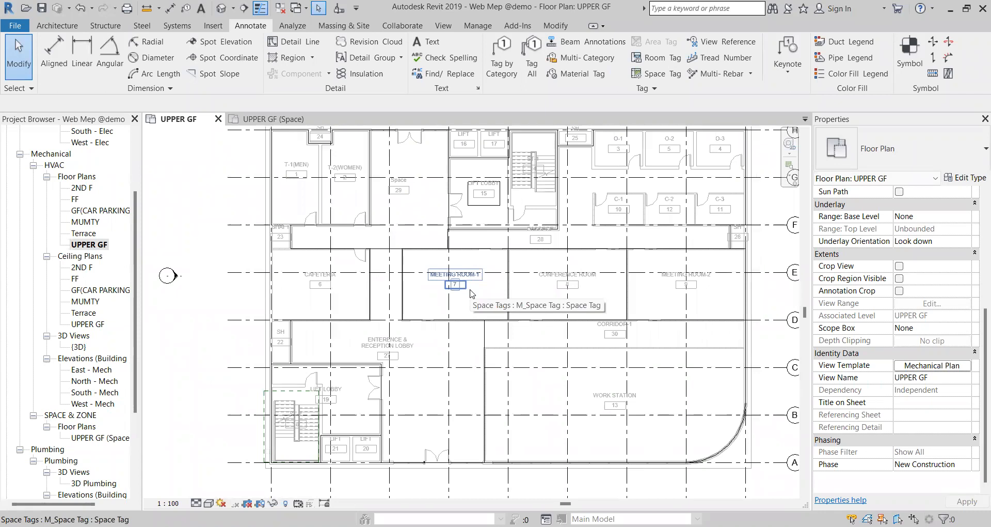
scroll(471, 293, down, 2)
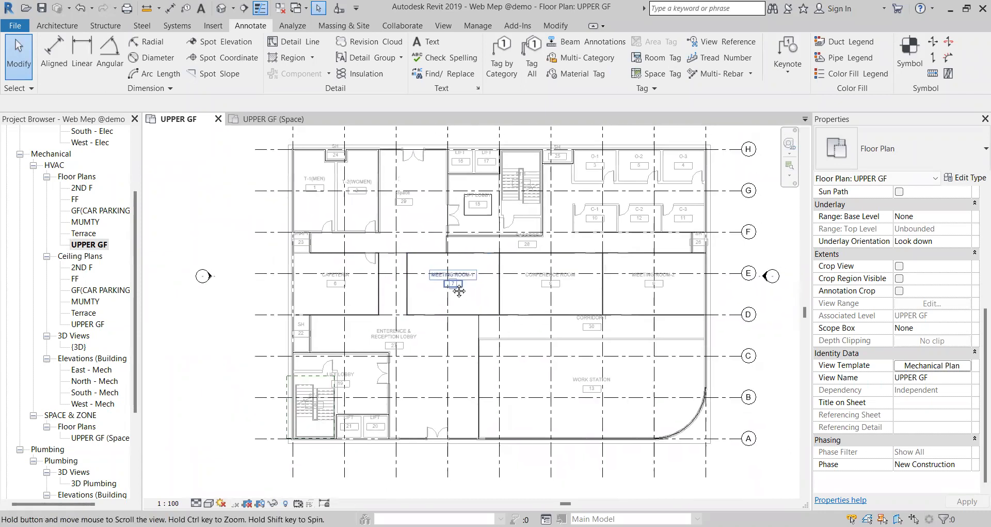
scroll(595, 368, up, 2)
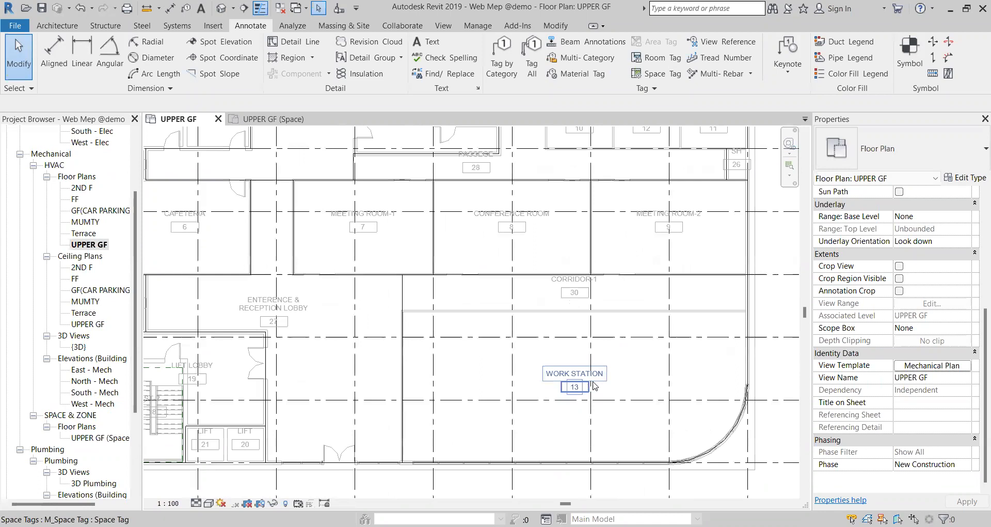
scroll(482, 338, down, 2)
scroll(330, 315, up, 2)
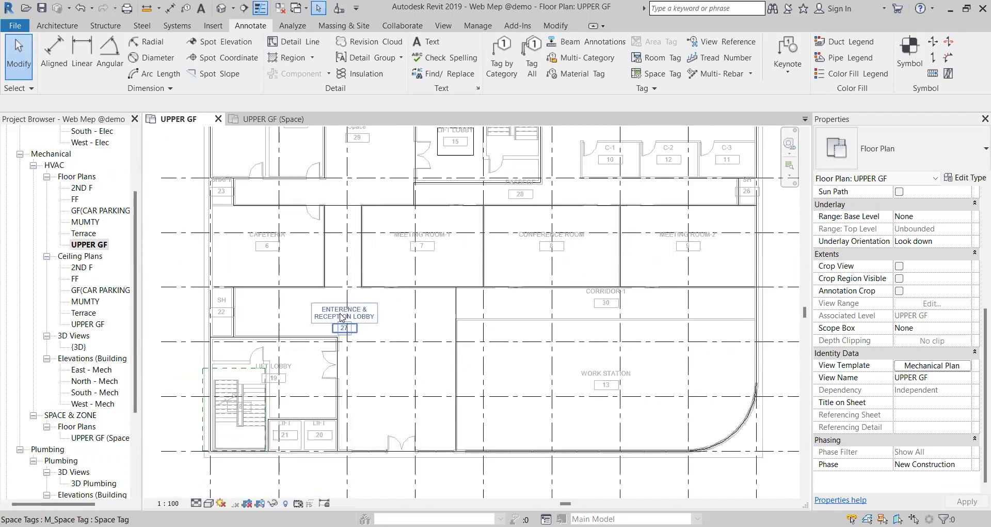
scroll(330, 315, down, 1)
scroll(586, 342, down, 4)
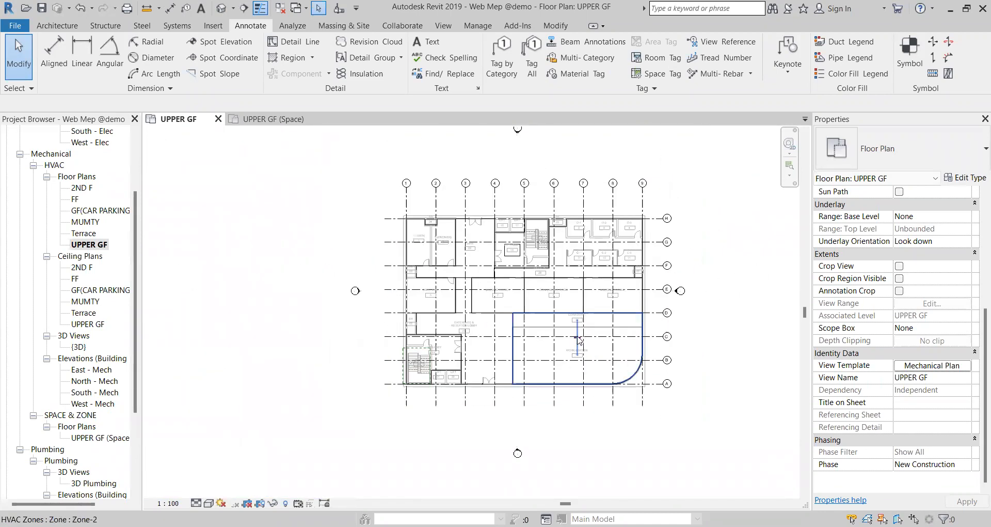
Step: Pin the HVAC zones, space tags and spaces in the UPPER GF plan, filtering out elevations, RVT links and views from the selection
drag(379, 172, 641, 386)
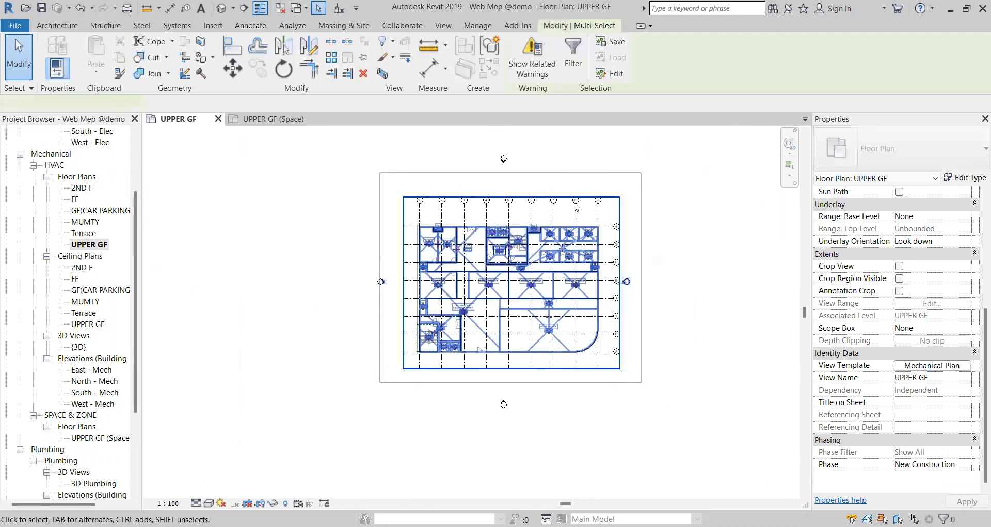
click(578, 63)
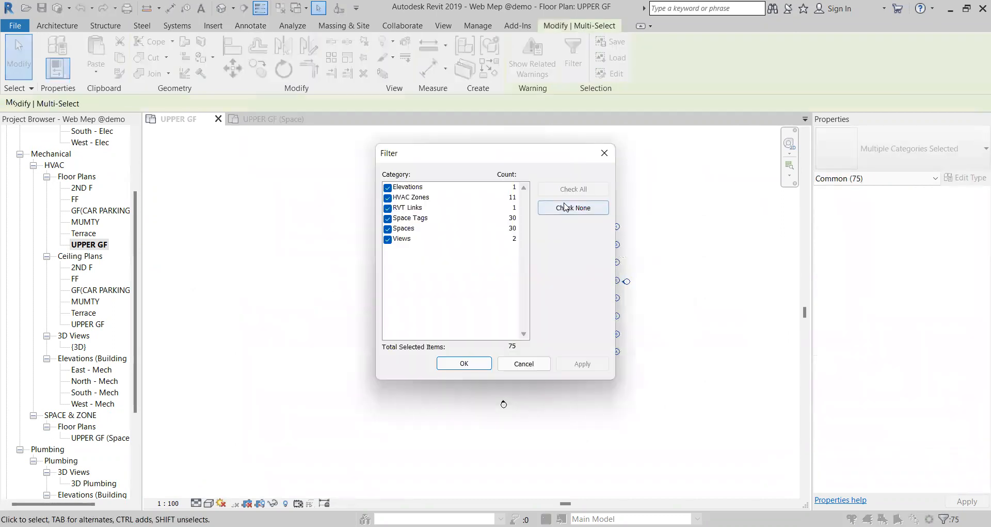
click(572, 207)
click(388, 199)
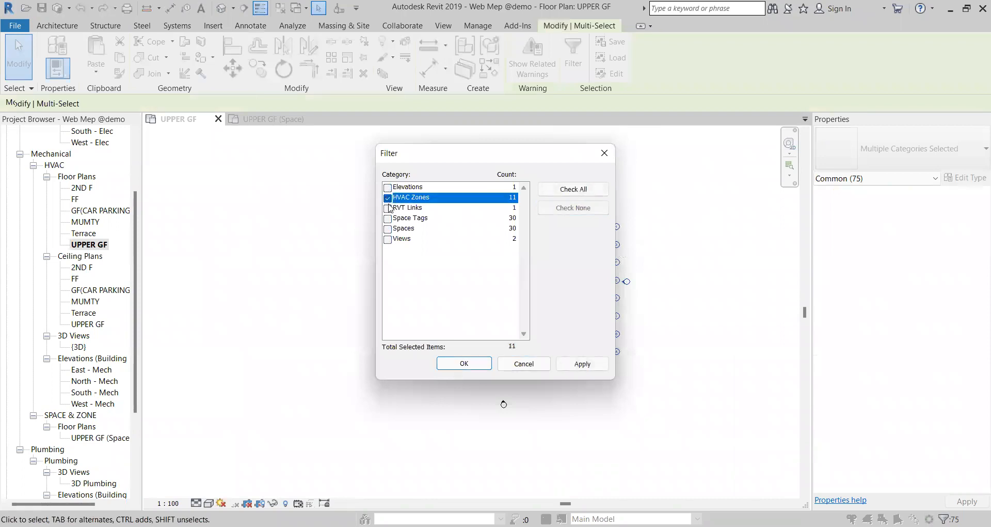
click(388, 218)
click(387, 229)
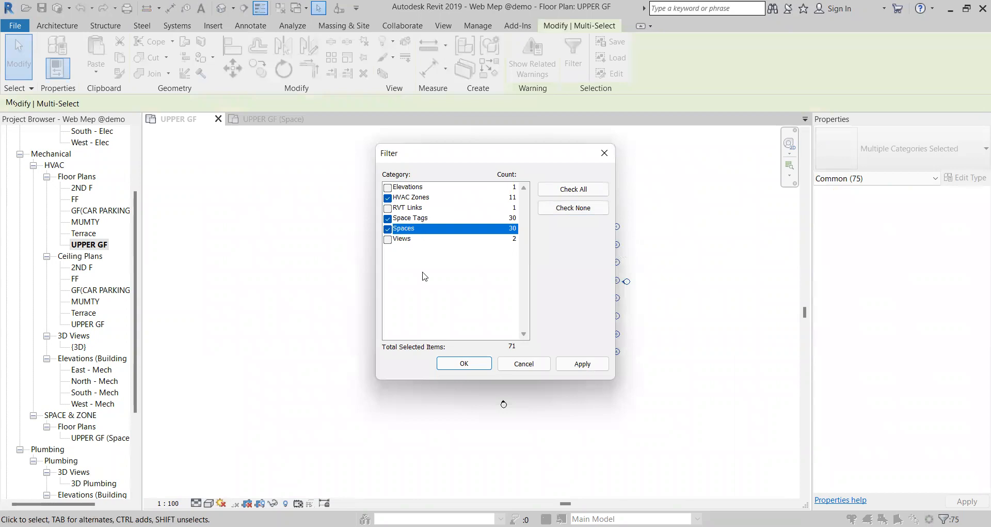
click(465, 365)
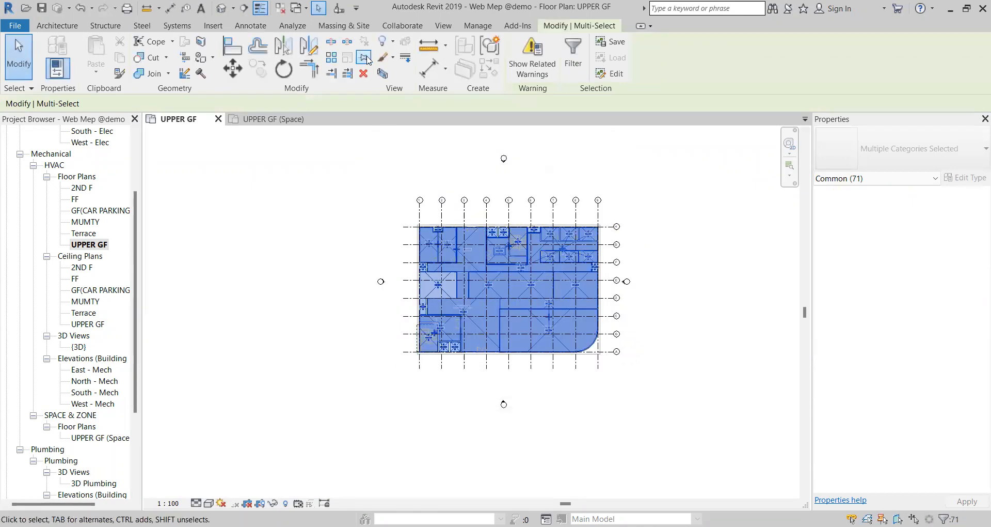
click(365, 58)
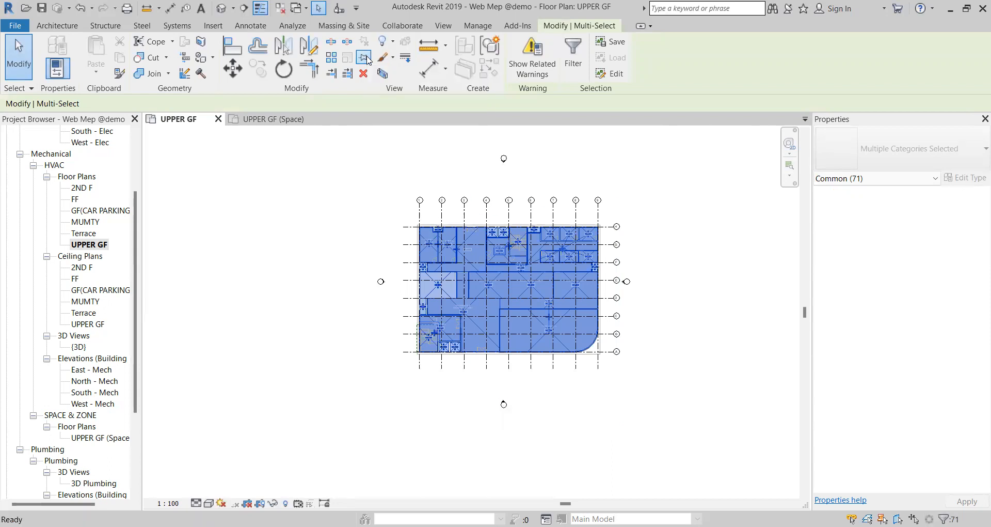
click(398, 166)
scroll(447, 242, up, 4)
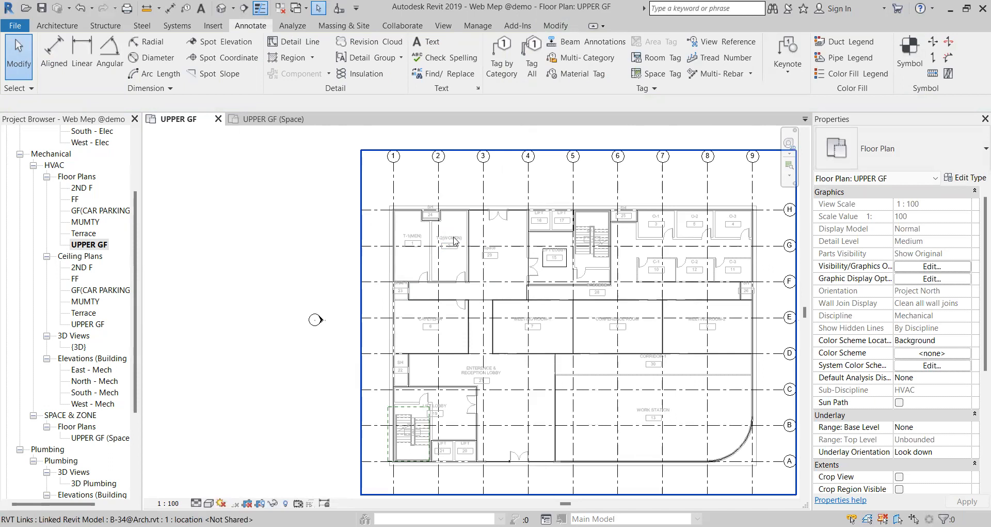
scroll(454, 240, down, 3)
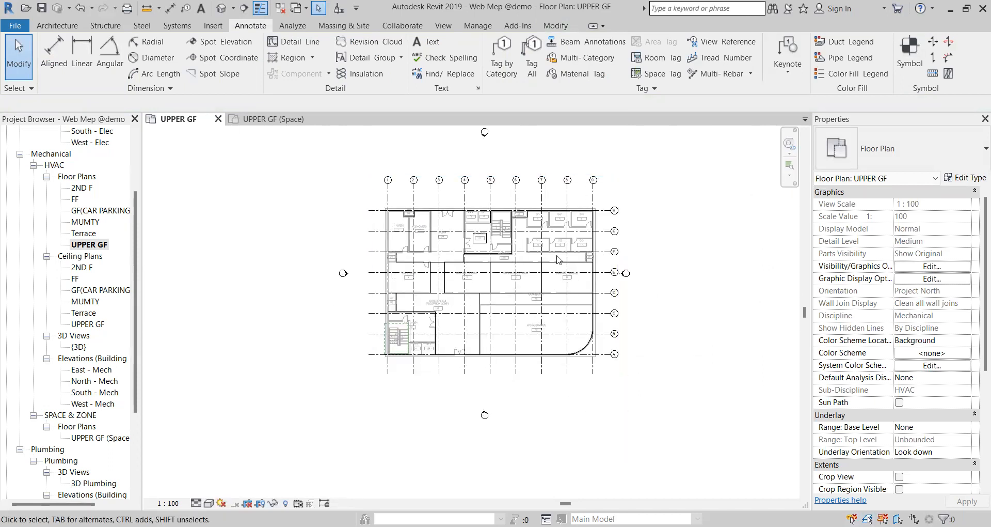
scroll(549, 243, up, 2)
scroll(403, 206, down, 1)
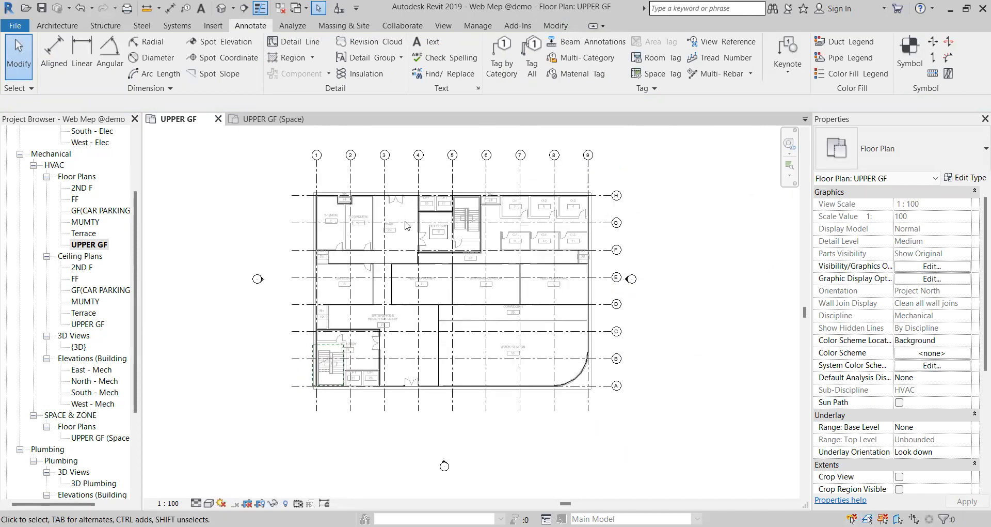
scroll(394, 240, up, 1)
scroll(411, 253, up, 1)
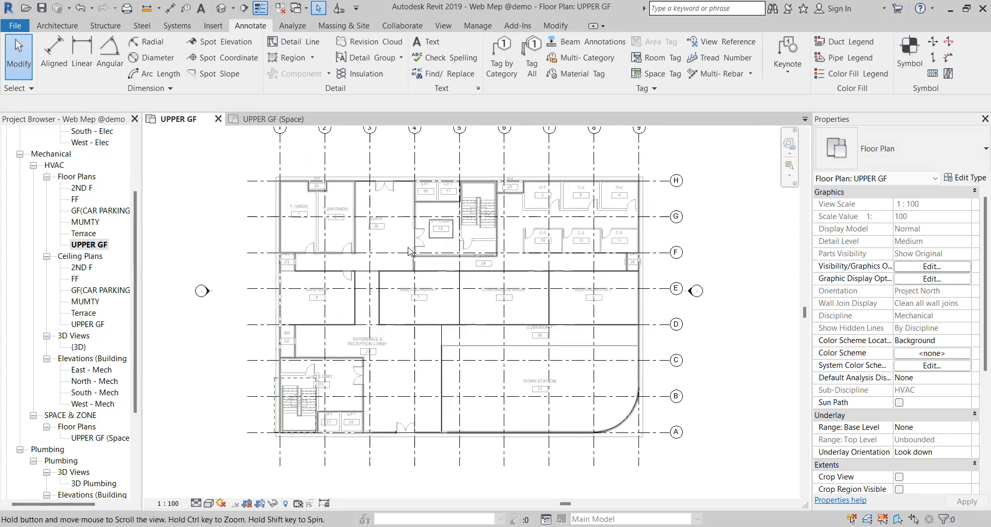
click(177, 27)
scroll(219, 168, down, 2)
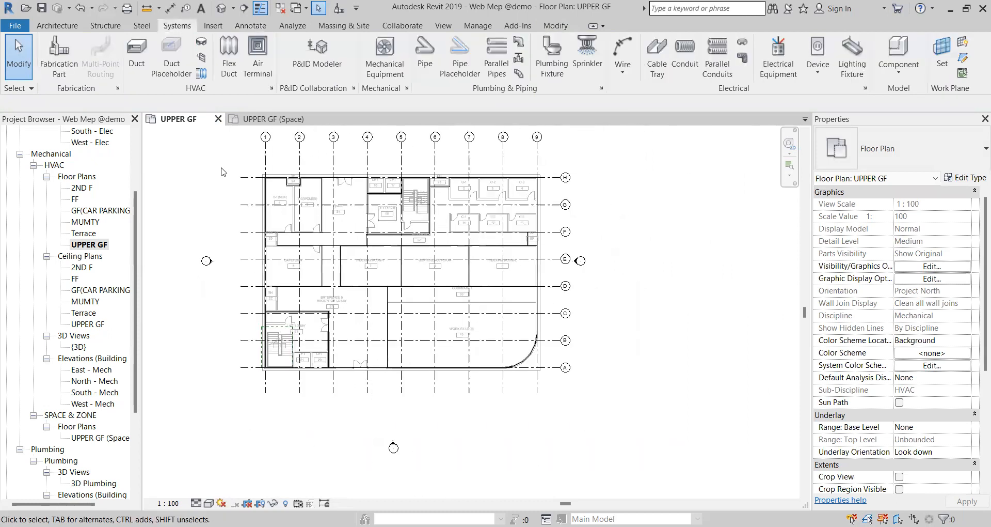
middle_drag(220, 168, 248, 186)
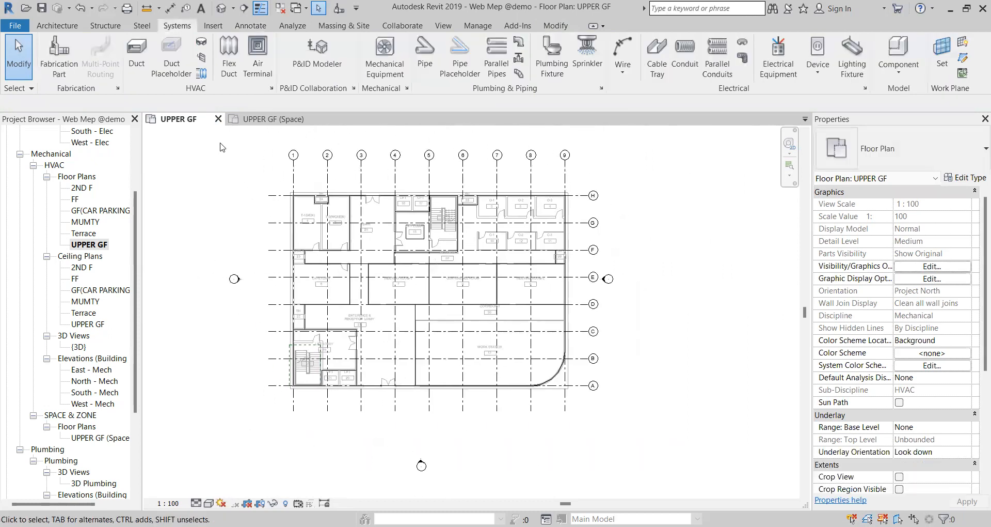
click(60, 27)
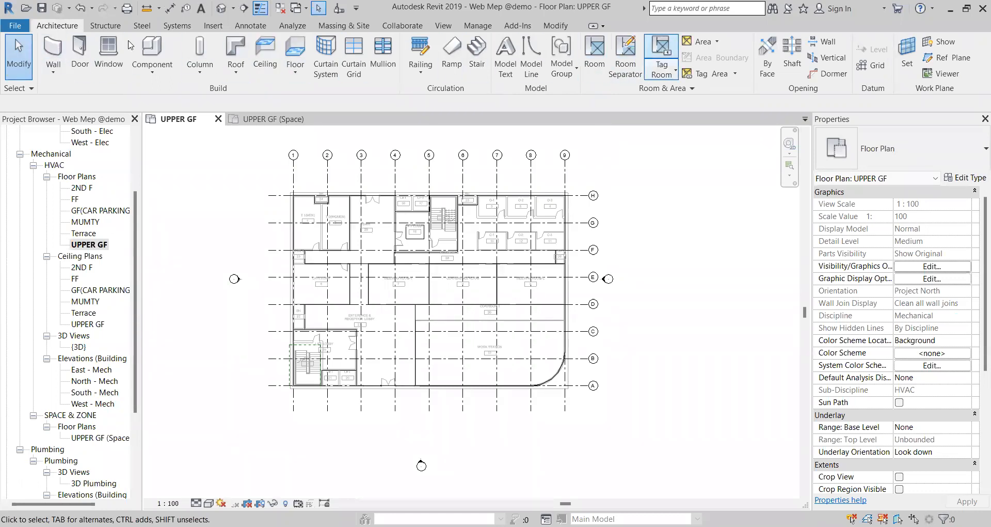
click(108, 27)
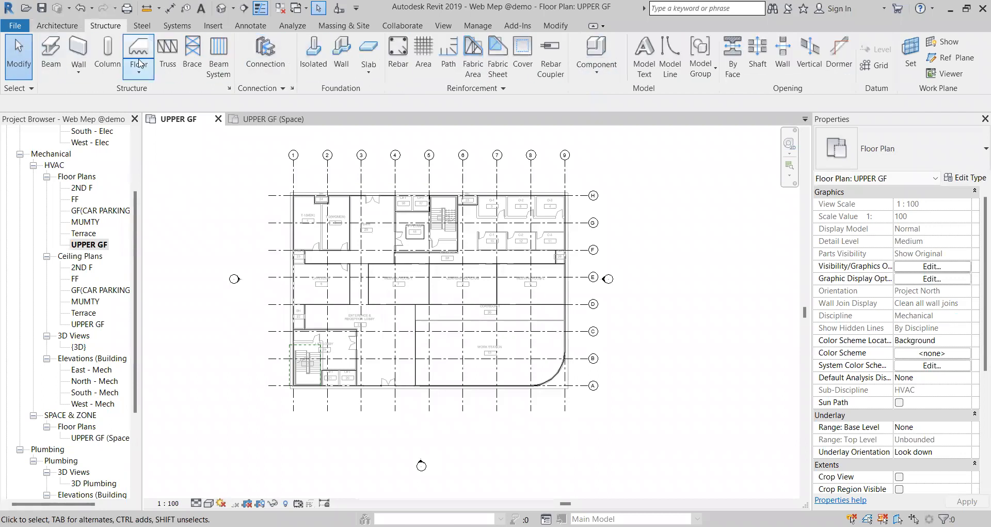
click(142, 26)
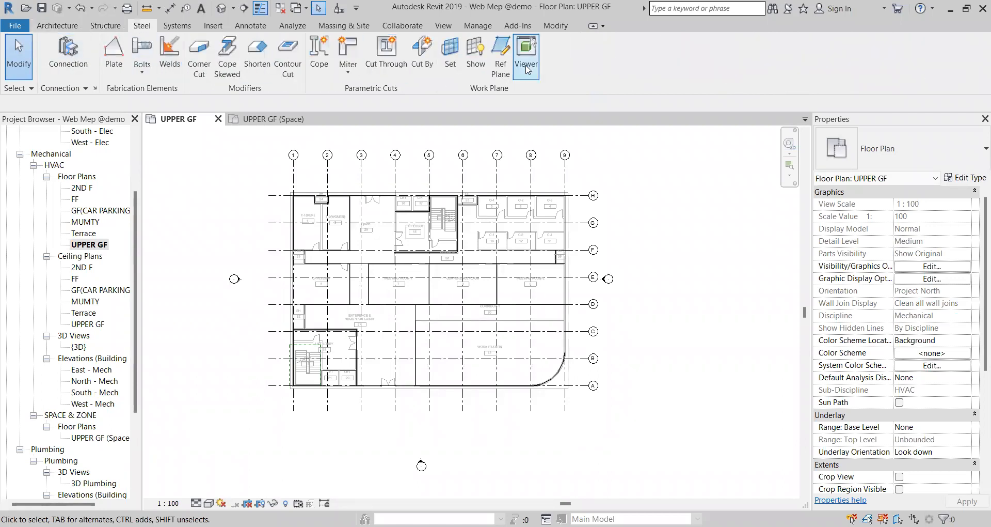
click(185, 26)
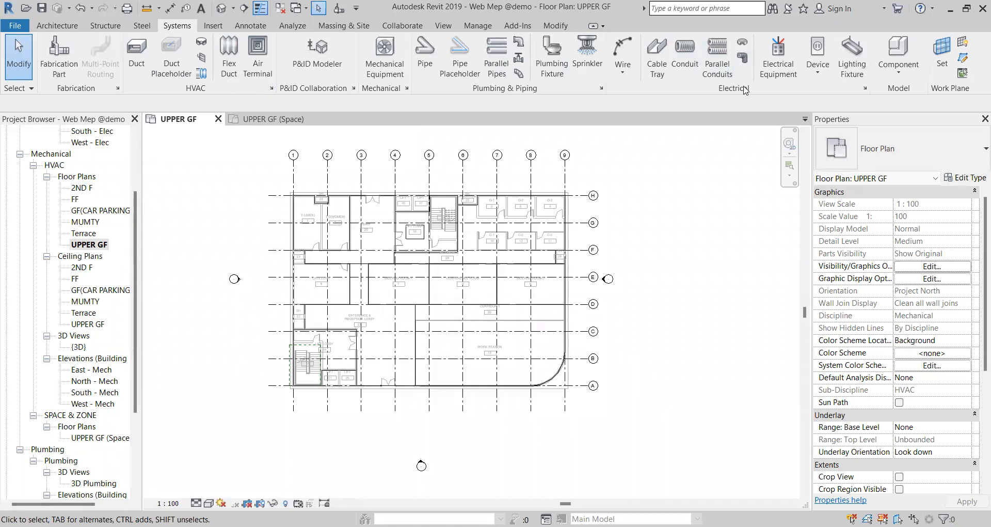
scroll(493, 170, down, 2)
middle_drag(622, 169, 628, 180)
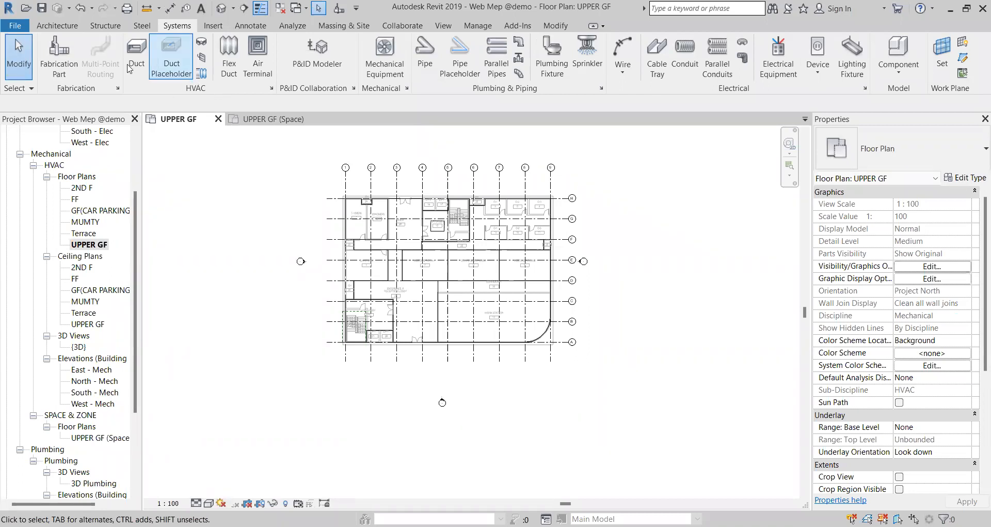
click(61, 27)
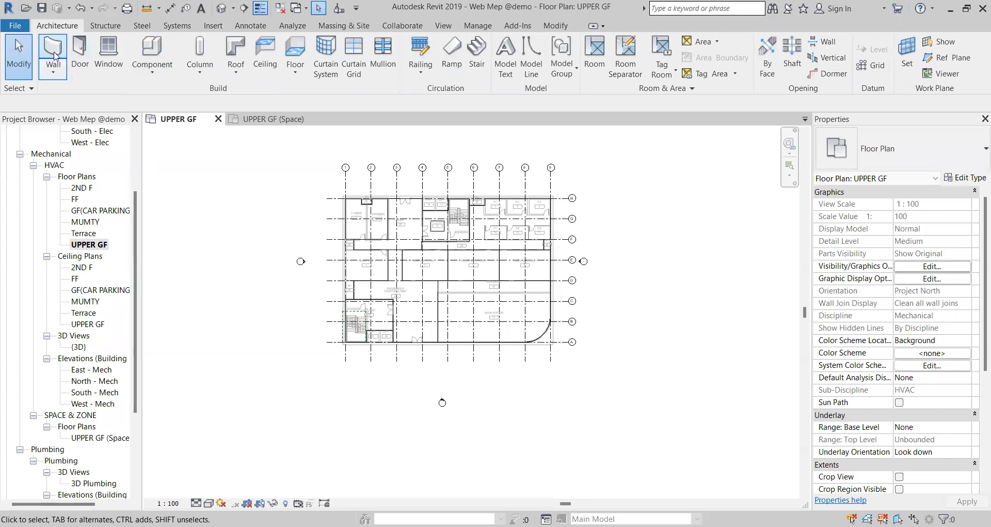
click(213, 27)
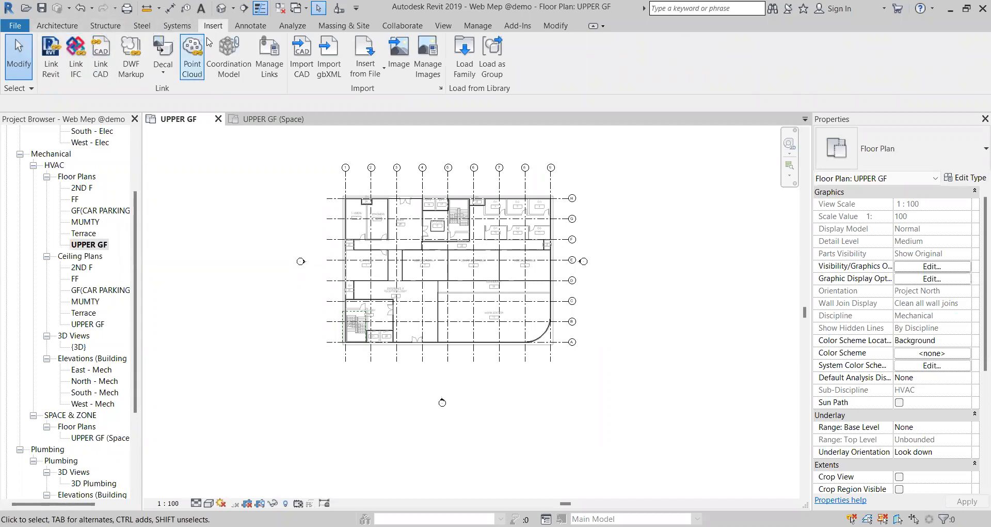
click(242, 27)
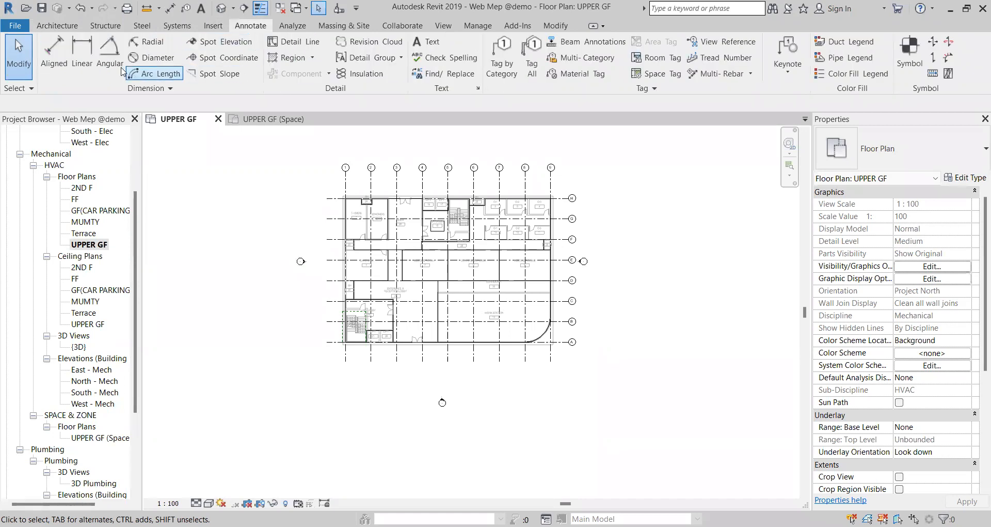
click(298, 28)
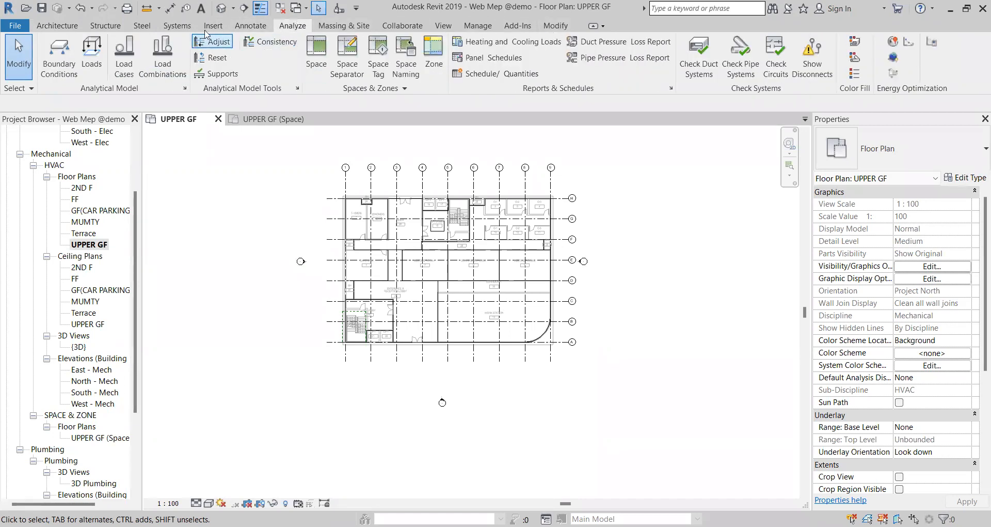
click(175, 27)
click(150, 28)
click(108, 30)
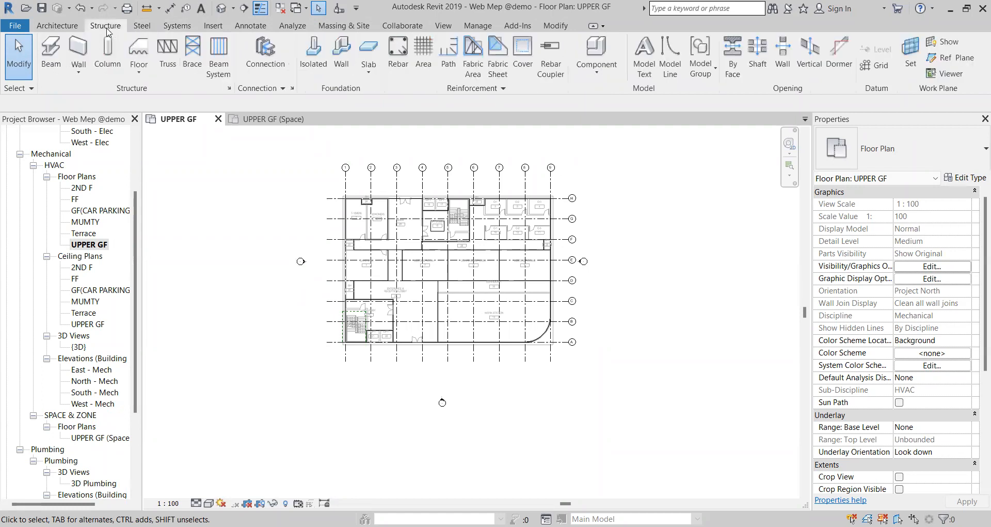
click(78, 27)
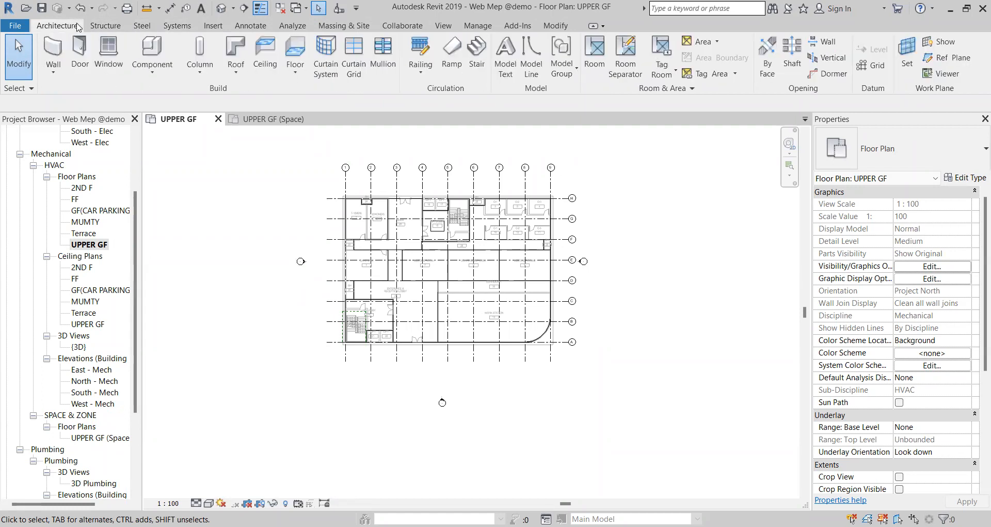
Step: Start placing a duct with the Rectangular Duct type Radius Elbows / Taps
click(177, 27)
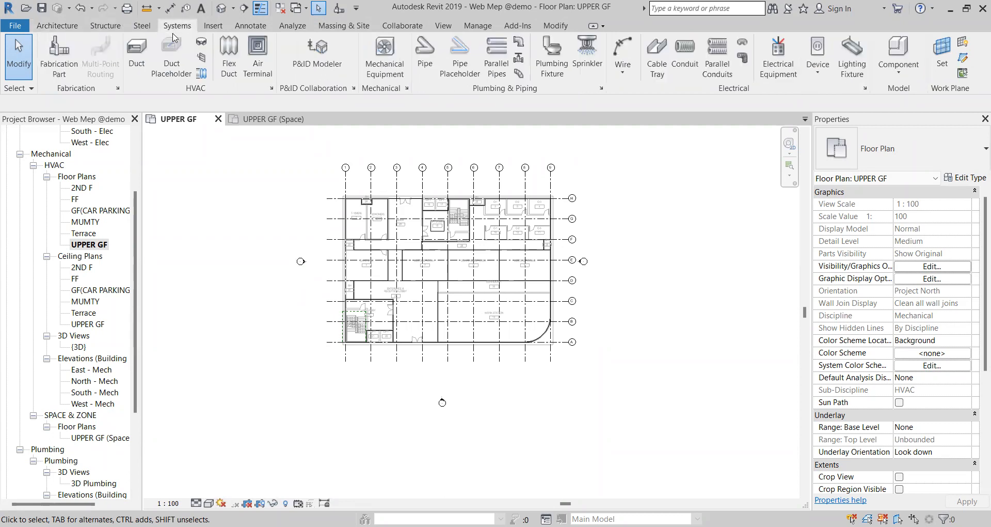
click(134, 66)
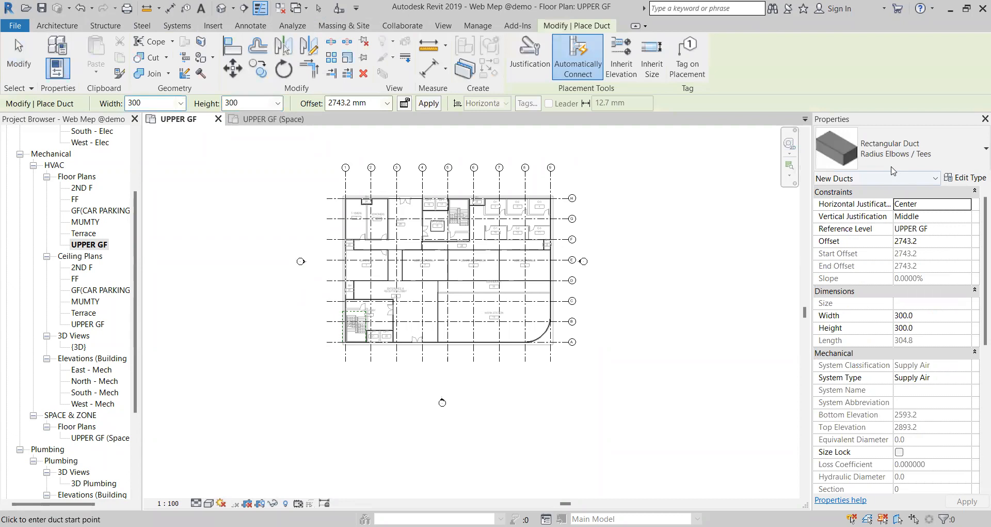
click(914, 139)
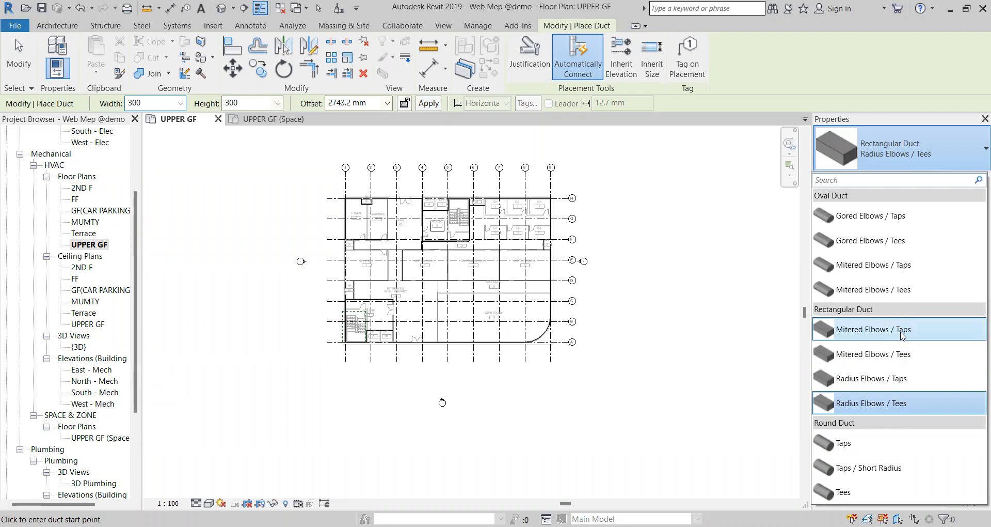
mouse_move(903, 335)
mouse_move(876, 352)
mouse_move(877, 335)
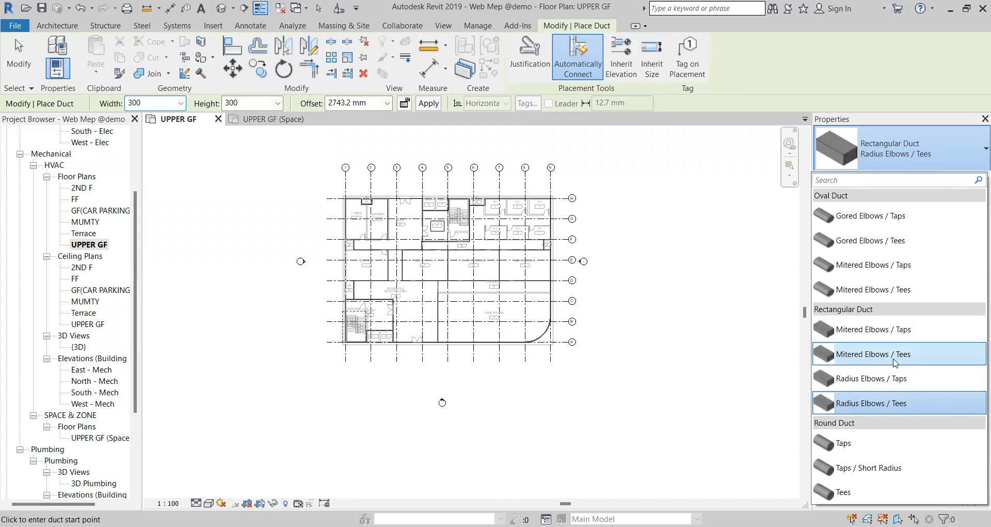
mouse_move(896, 362)
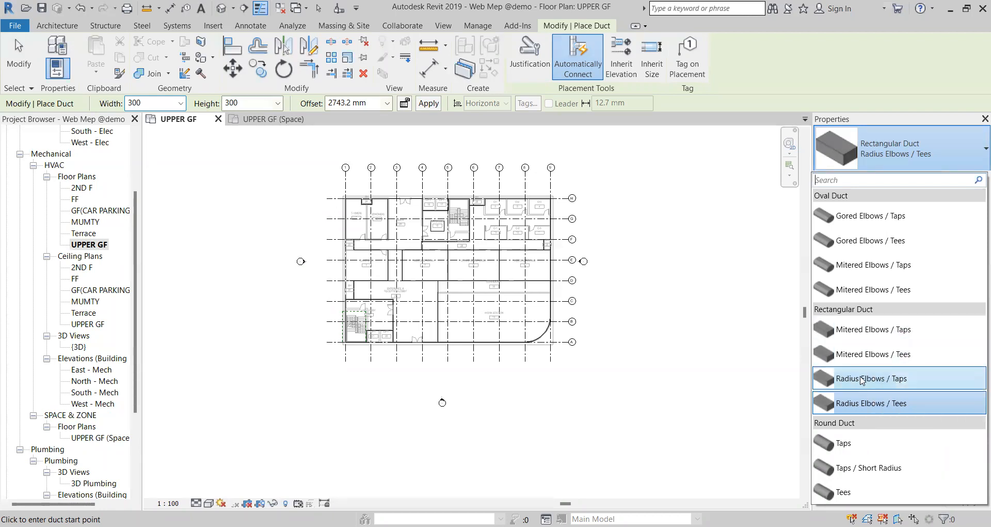
mouse_move(879, 385)
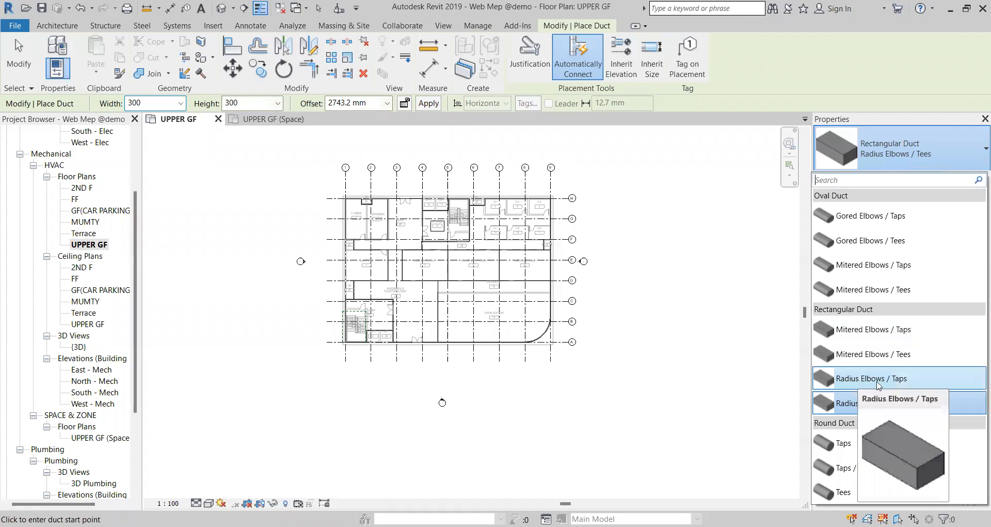
click(879, 385)
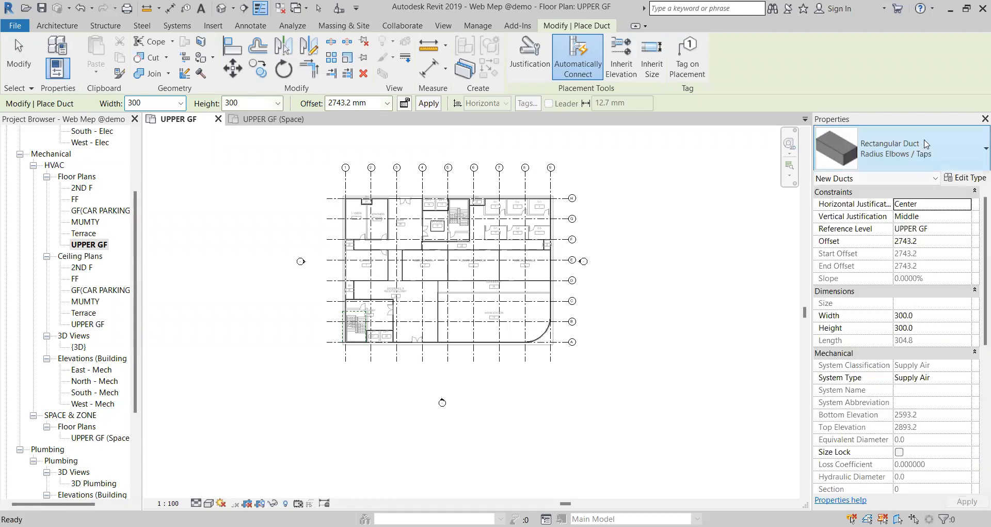
Step: Set the elbow in the Radius Elbows / Taps duct type's routing preferences to M_Rectangular Elbow - Radius: 1 W
middle_drag(299, 142, 354, 173)
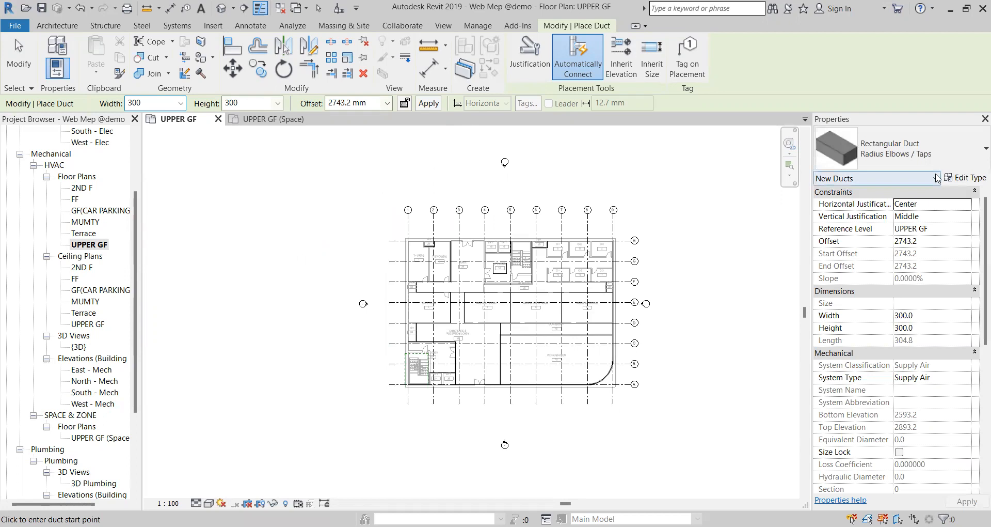
click(968, 178)
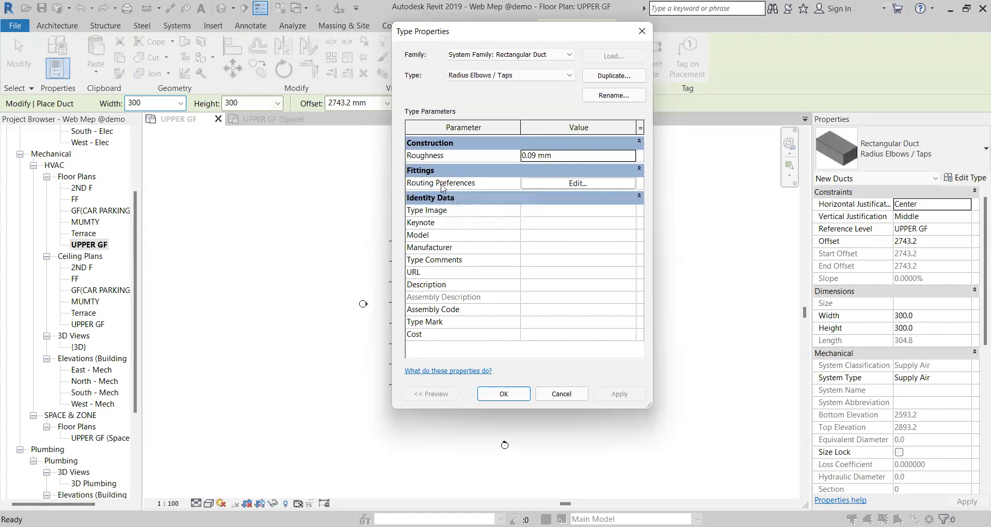
click(549, 185)
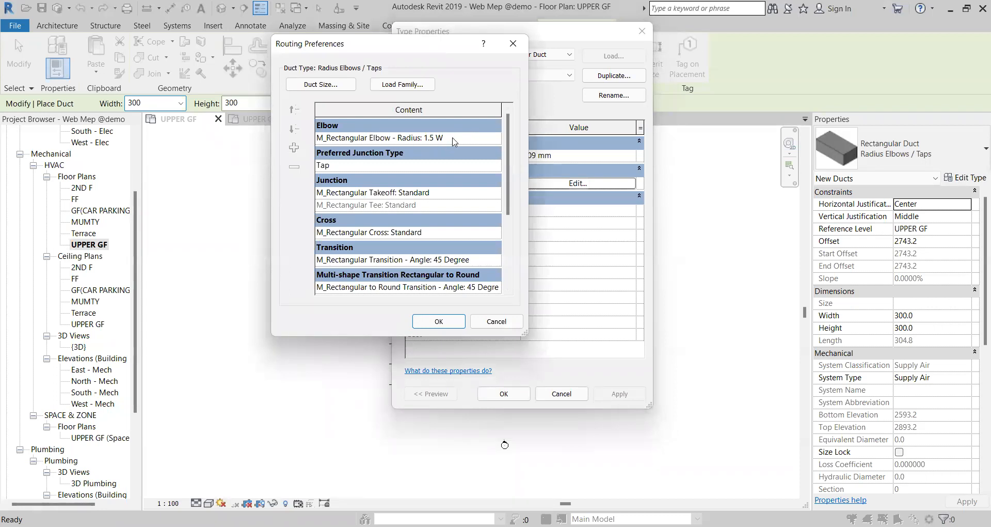
click(493, 137)
click(495, 137)
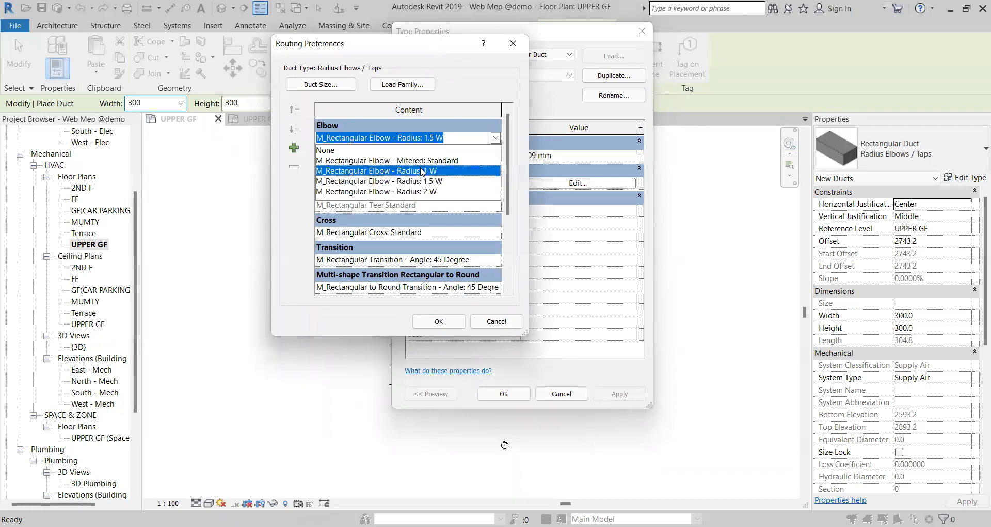
click(423, 172)
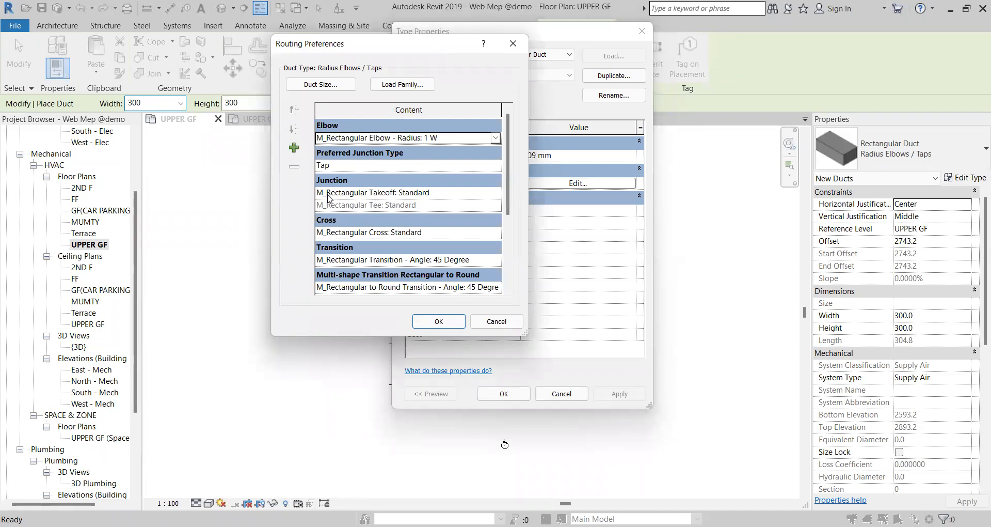
click(496, 194)
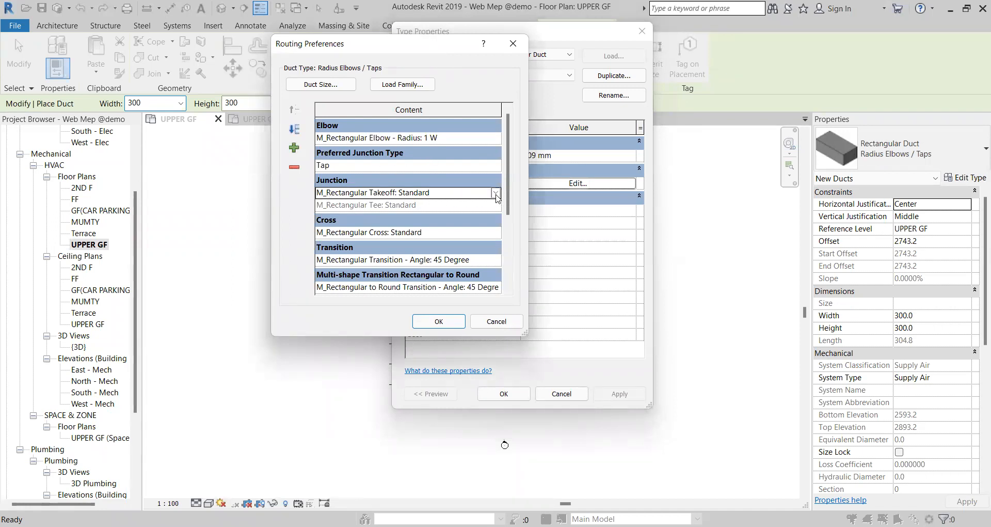
click(496, 192)
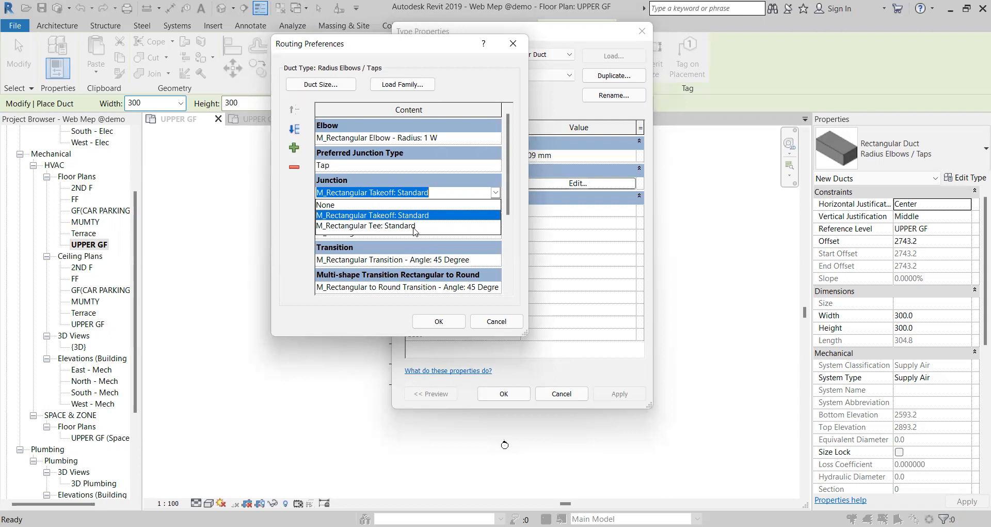
click(496, 193)
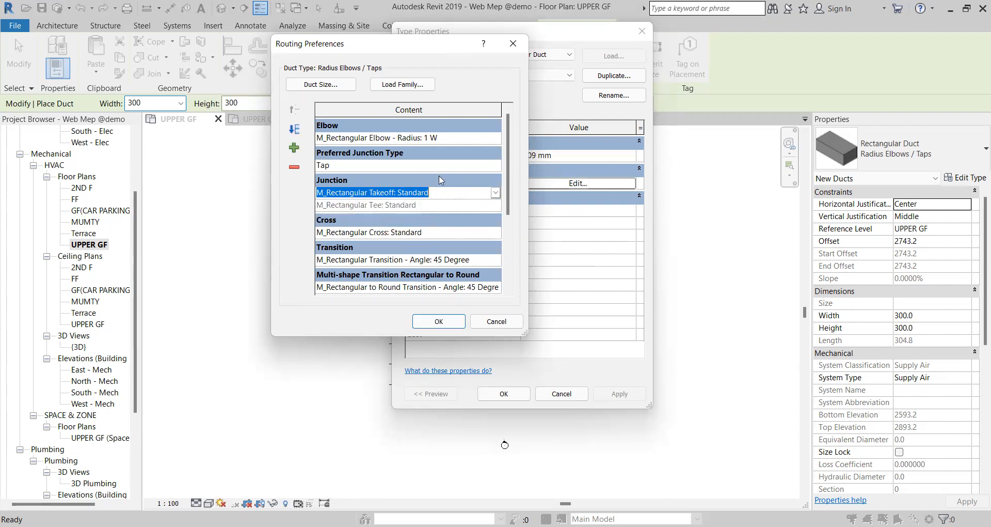
Step: Load the M_Rectangular Transition - Length family from the US Metric library's rectangular duct fitting transitions
click(409, 85)
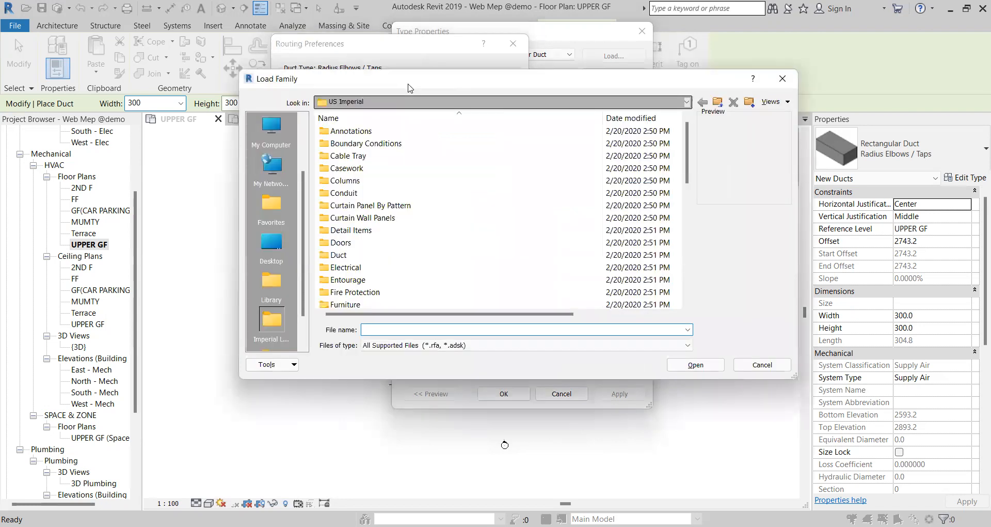
click(717, 102)
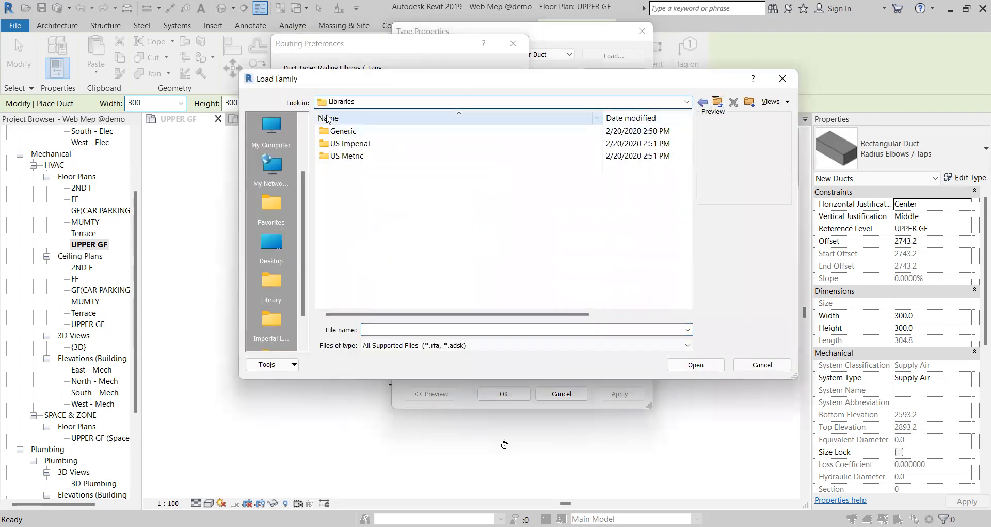
double_click(360, 156)
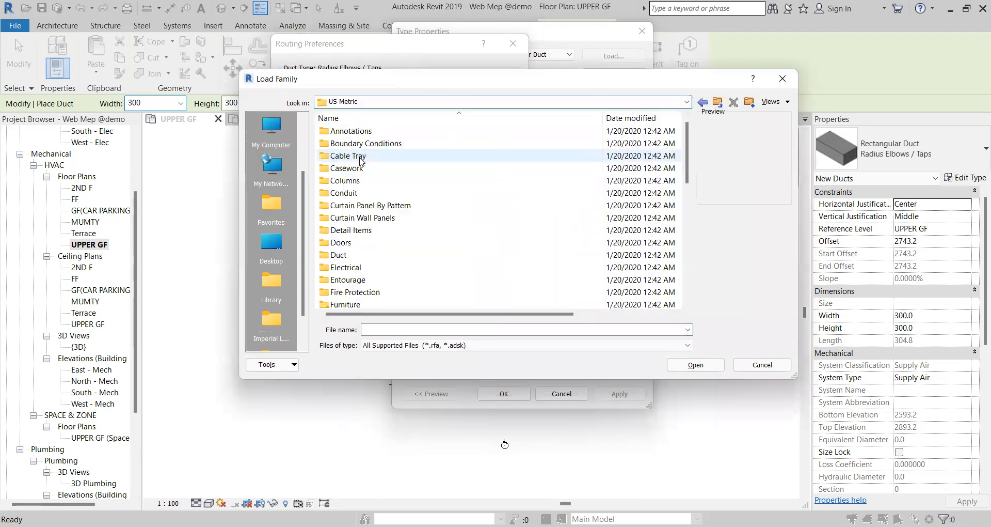
double_click(351, 255)
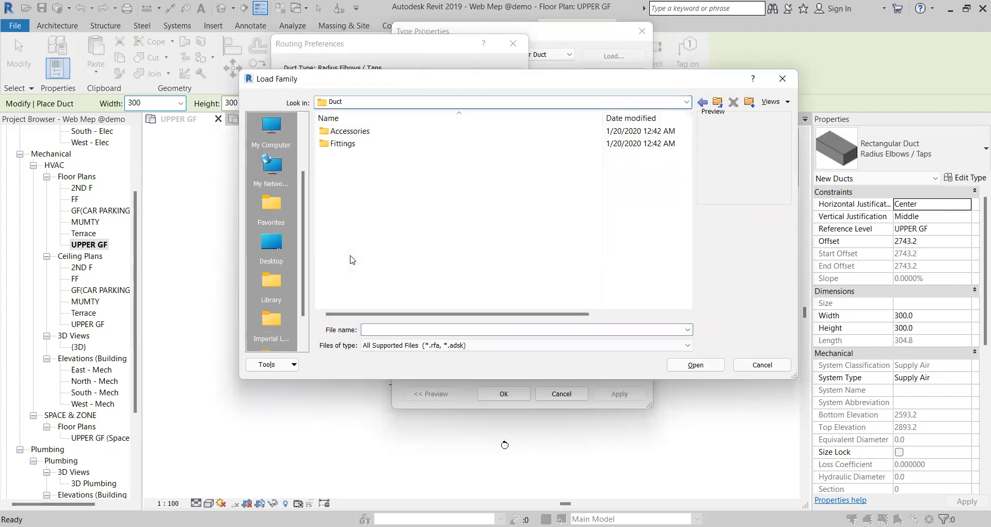
double_click(349, 144)
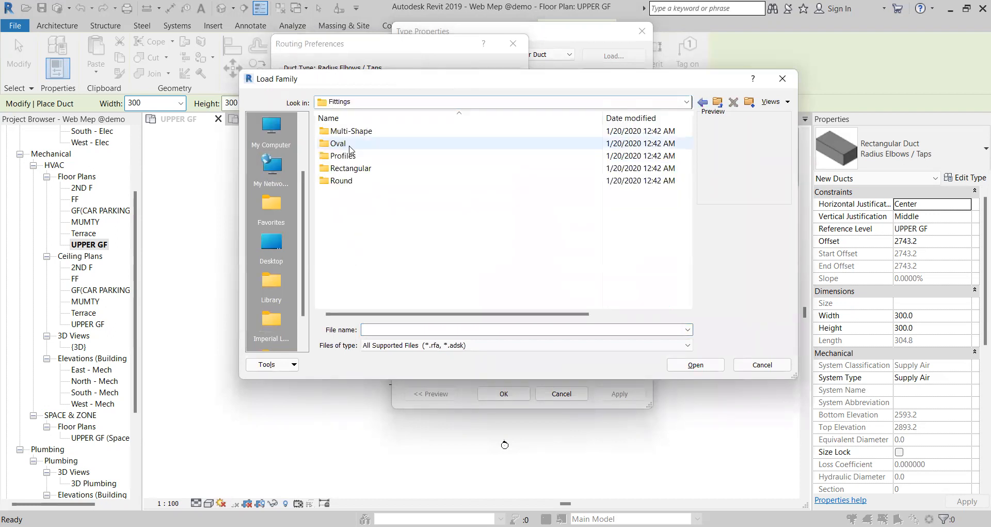
double_click(351, 168)
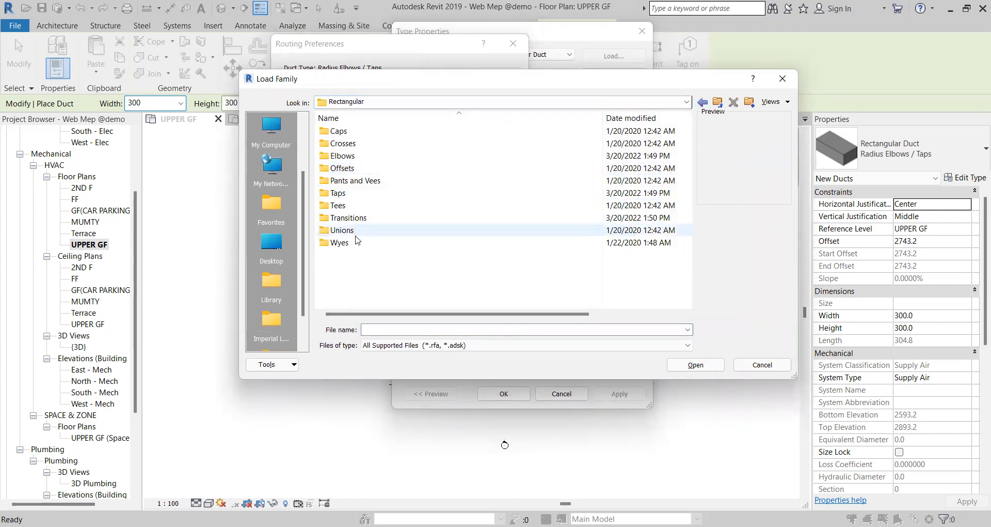
double_click(359, 218)
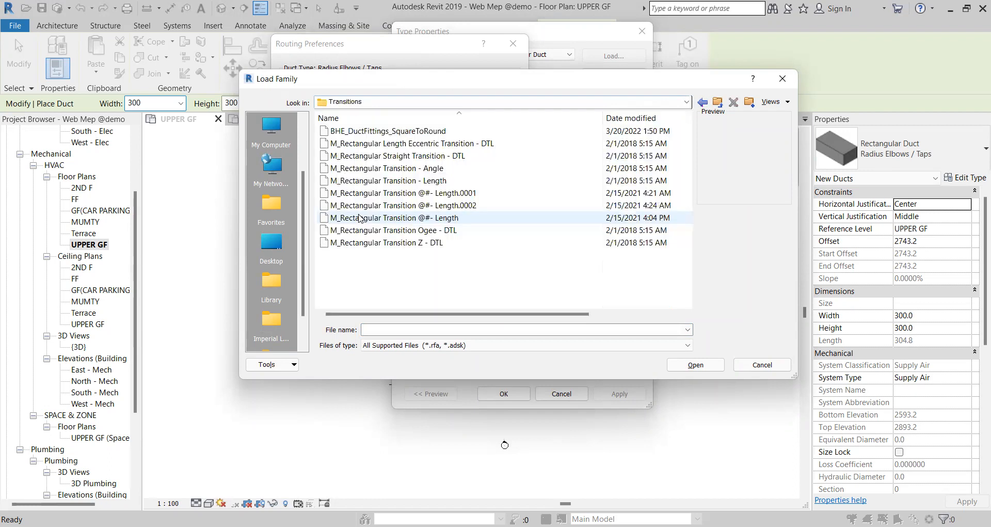
click(385, 181)
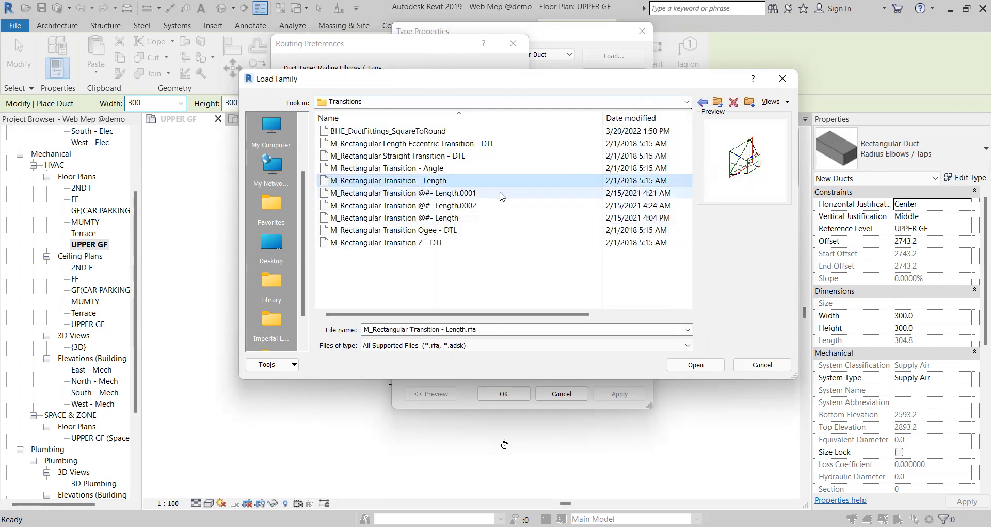
click(692, 366)
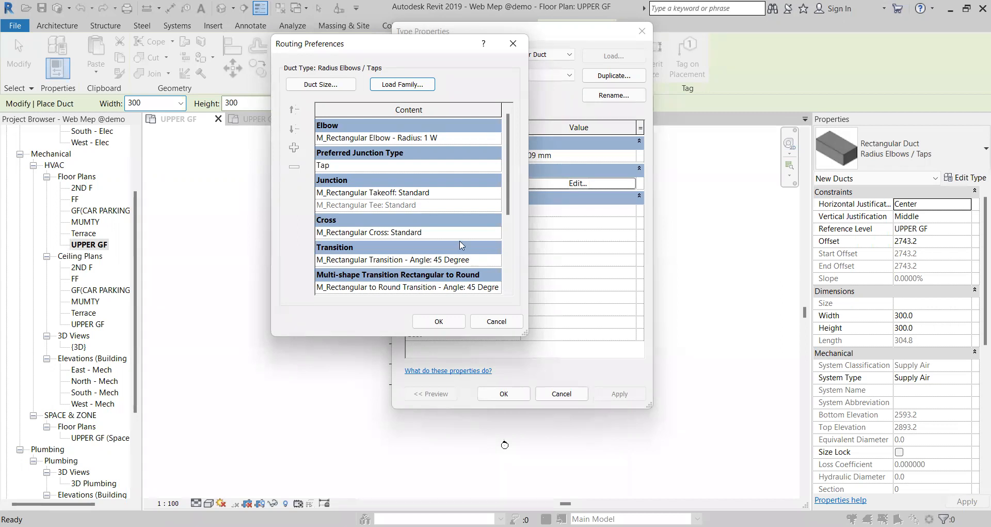
Step: Load the M_Rectangular Tap - Beveled family from the library's rectangular duct fitting taps
click(410, 85)
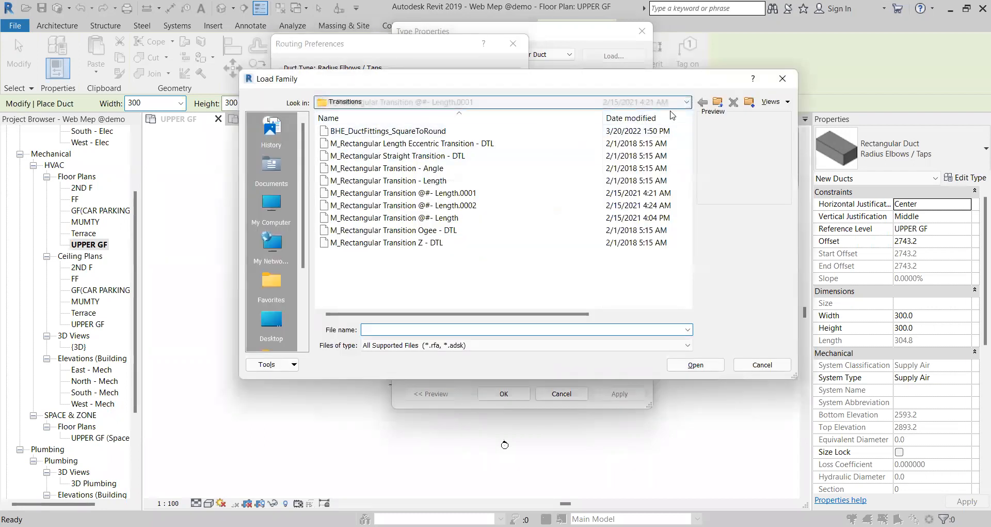
click(719, 102)
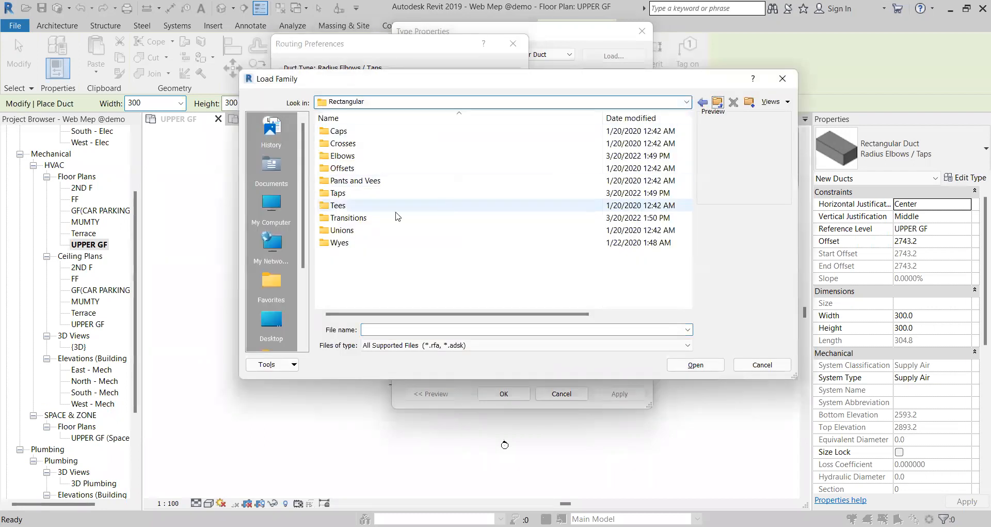
double_click(370, 196)
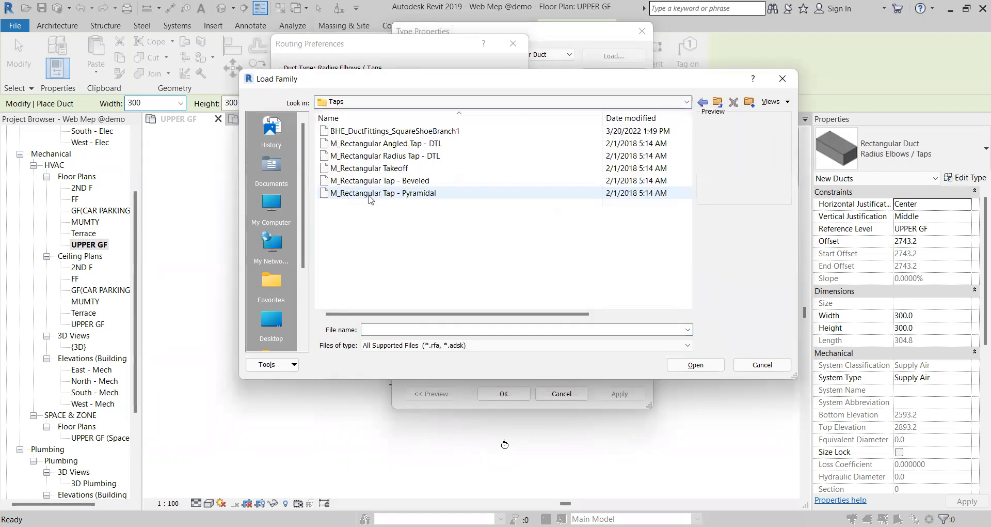
click(397, 181)
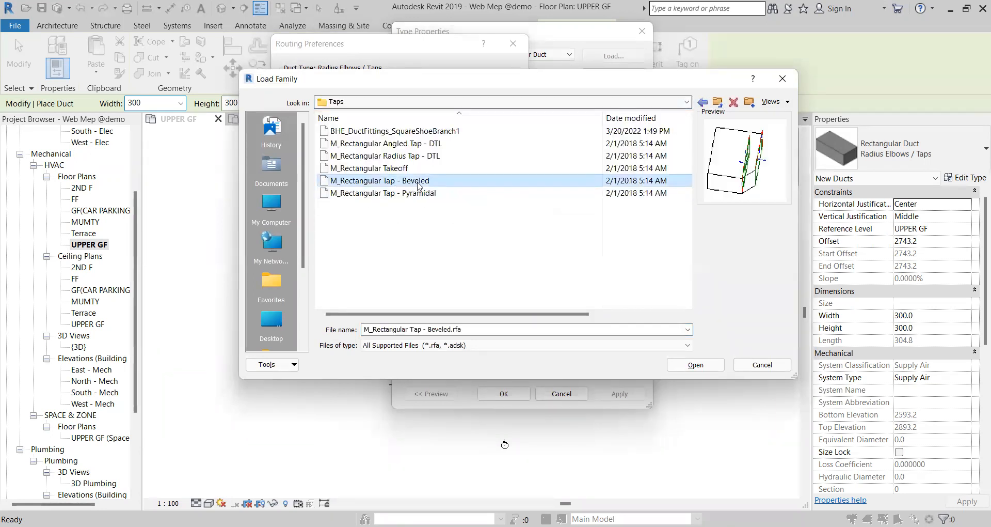
click(705, 366)
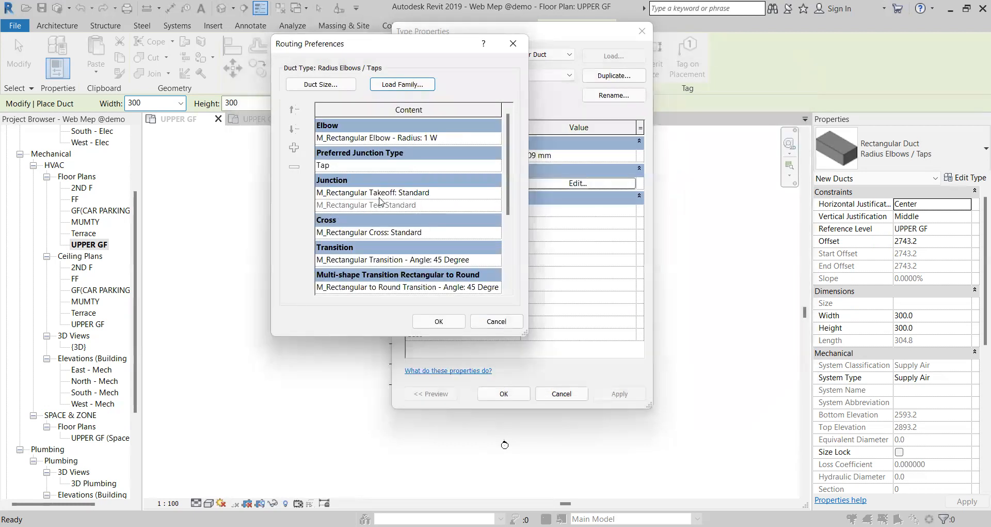
Step: Set the first junction fitting in the routing preferences to M_Rectangular Tap - Beveled: Standard
click(496, 193)
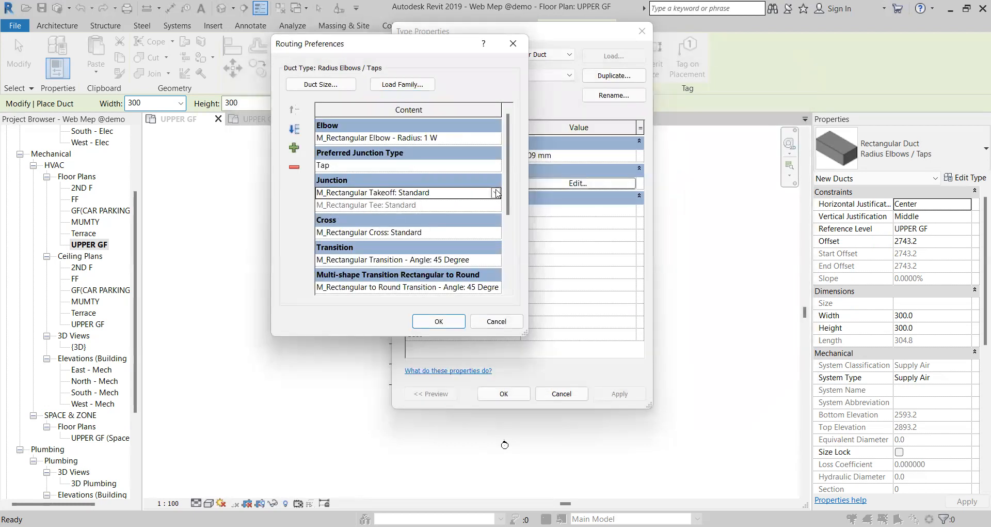
click(496, 193)
click(431, 228)
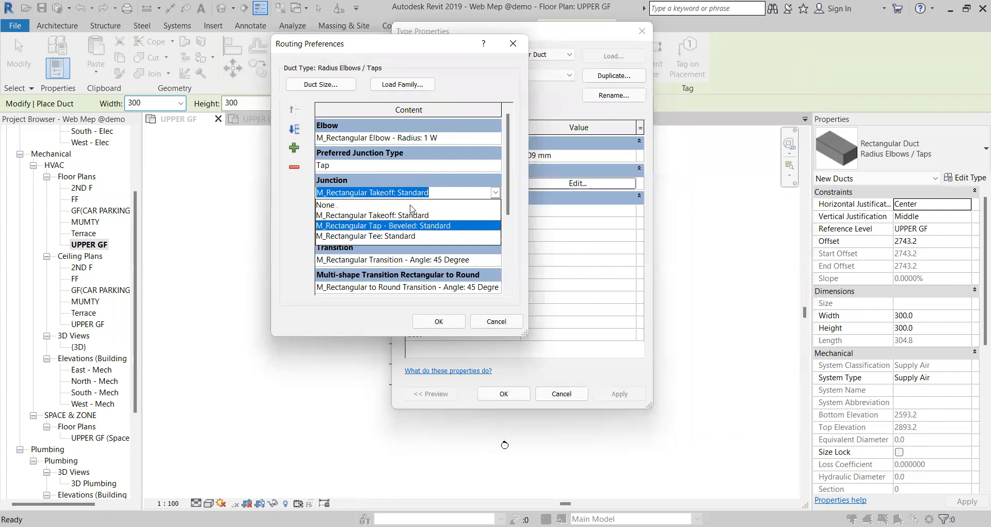
Step: Set the transition fitting to M_Rectangular Transition - Length: Standard, accept the duct type changes and leave duct placement
scroll(354, 239, down, 1)
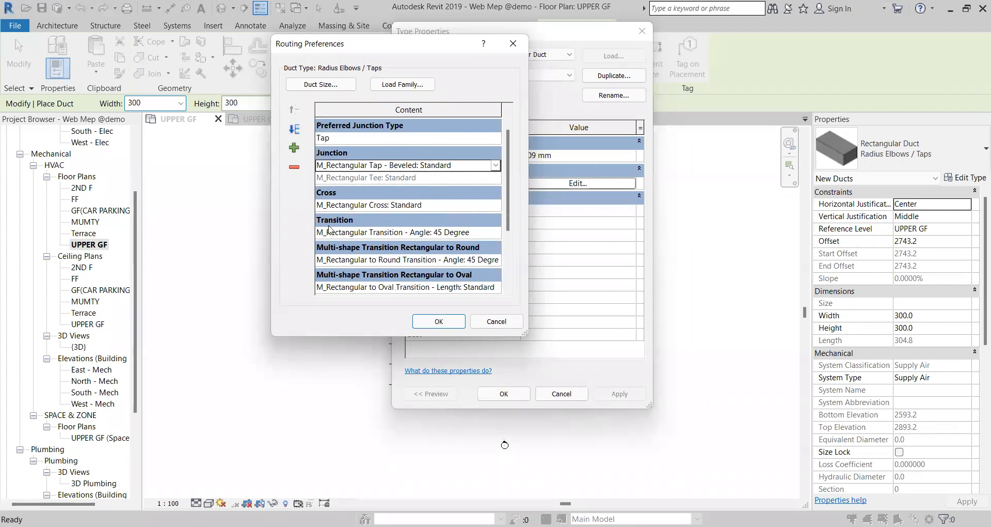
click(495, 234)
click(496, 233)
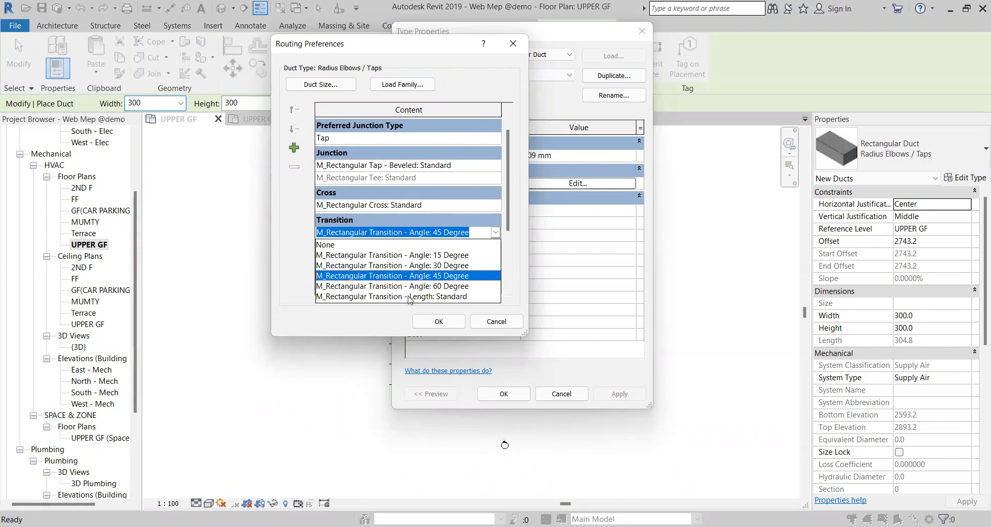
click(410, 296)
scroll(438, 223, down, 1)
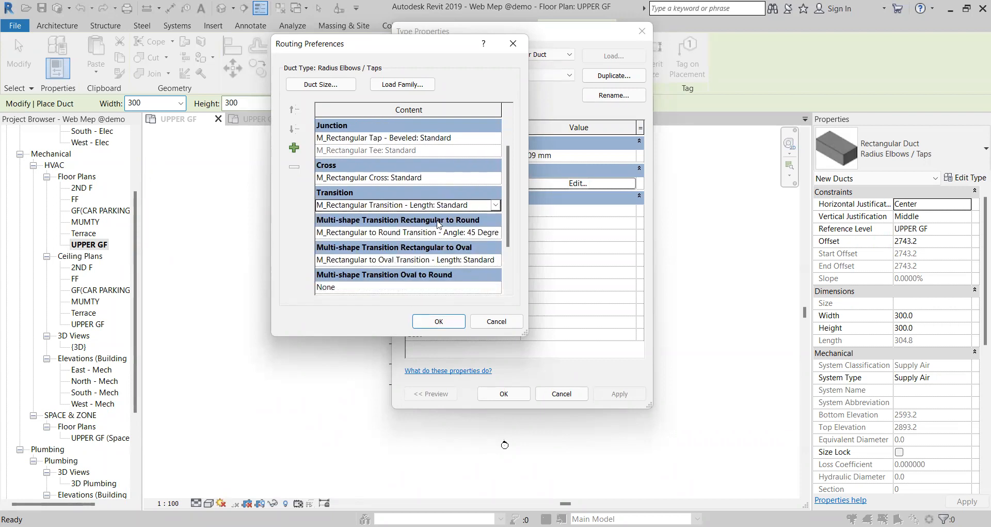
scroll(438, 223, up, 1)
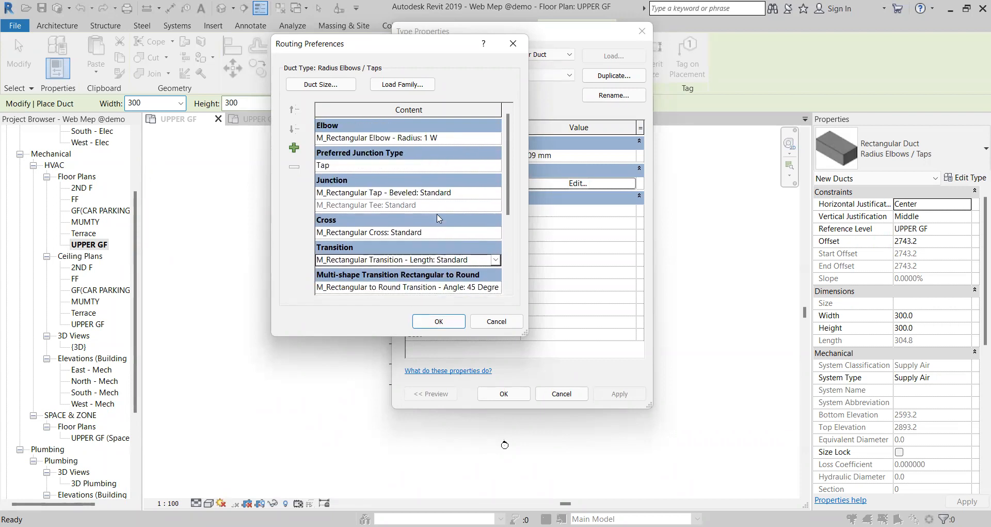
click(429, 321)
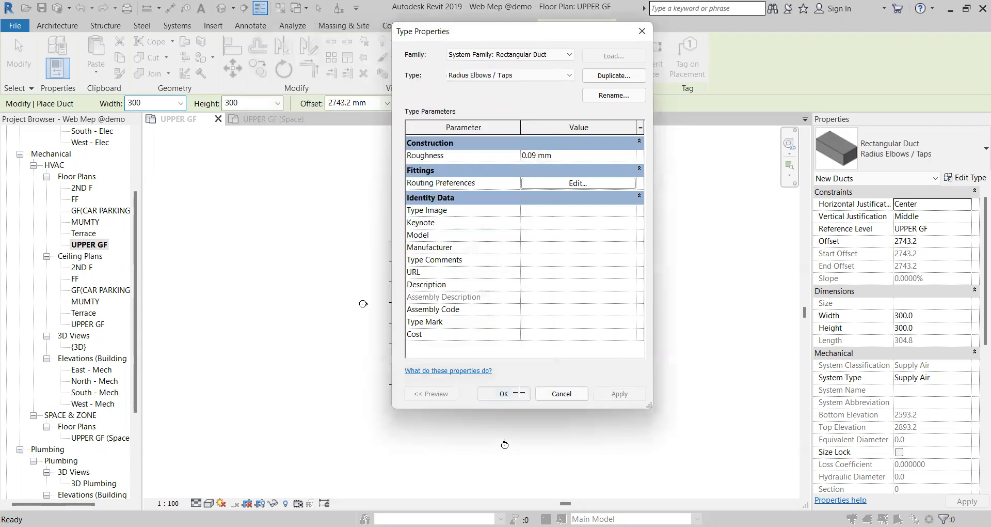
click(516, 393)
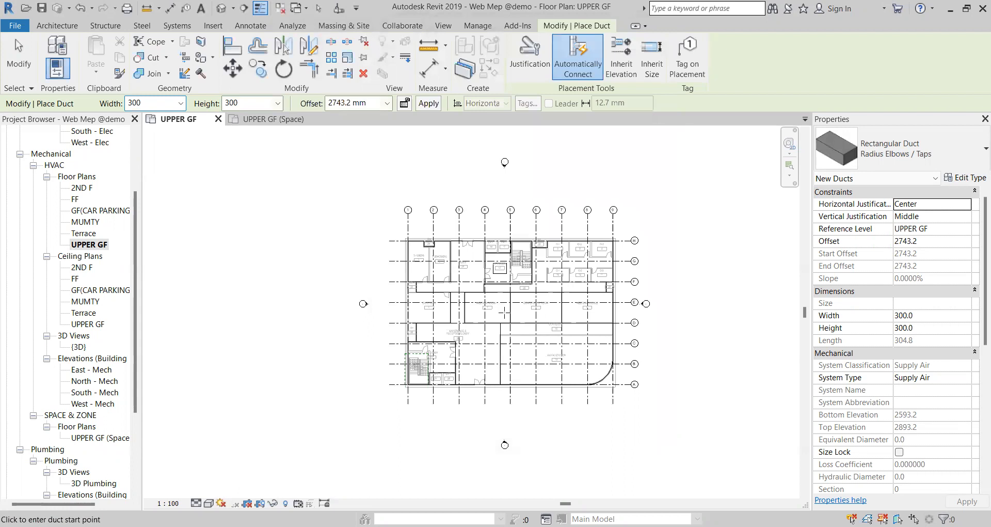
scroll(600, 393, up, 2)
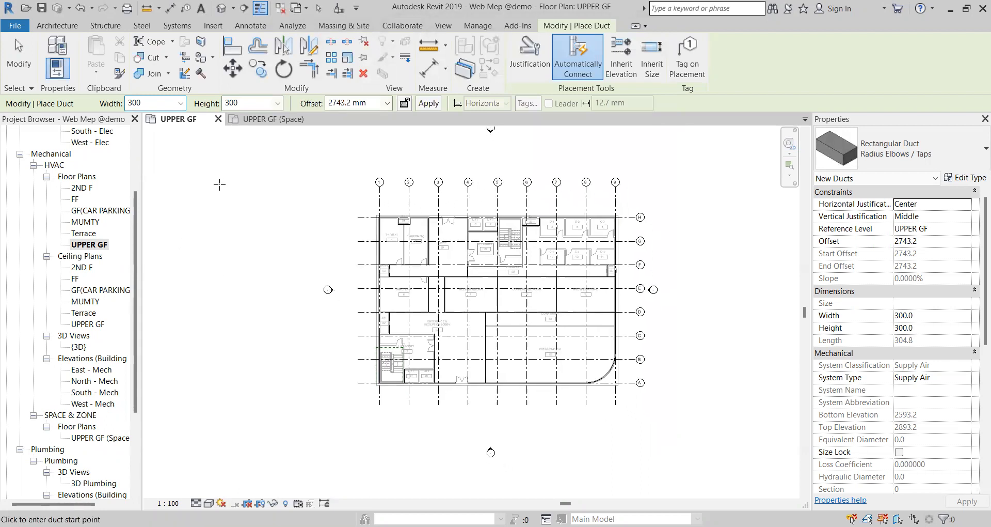
click(18, 66)
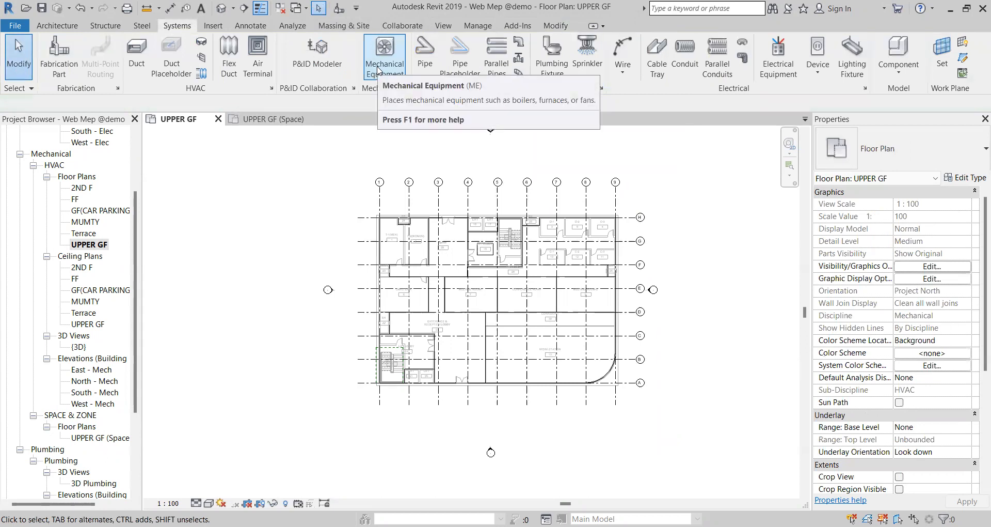
scroll(466, 275, up, 2)
scroll(466, 275, up, 5)
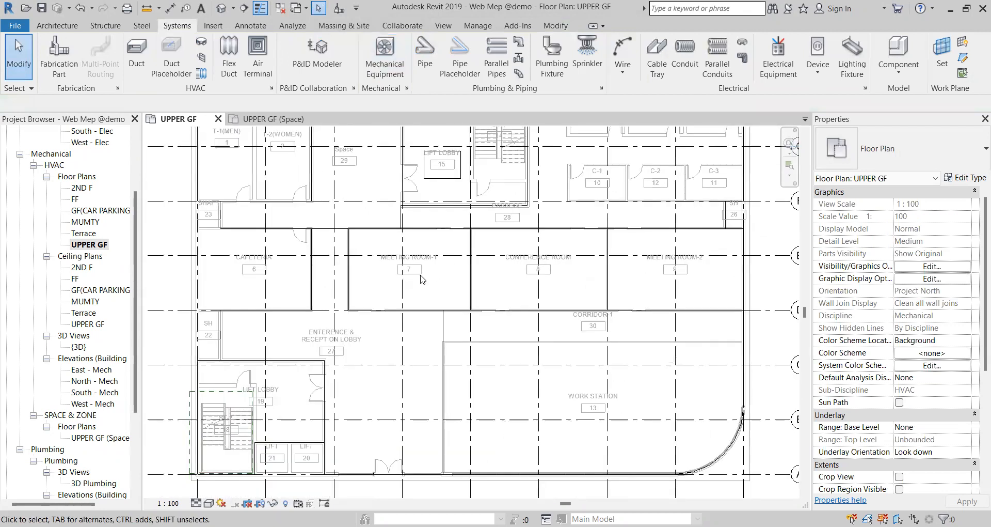
scroll(419, 267, down, 2)
scroll(418, 268, up, 2)
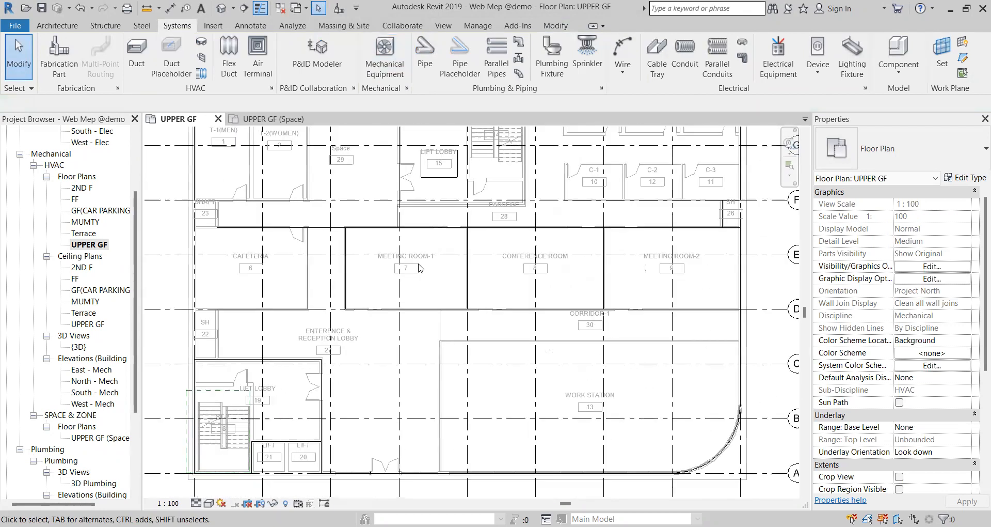
scroll(418, 267, up, 1)
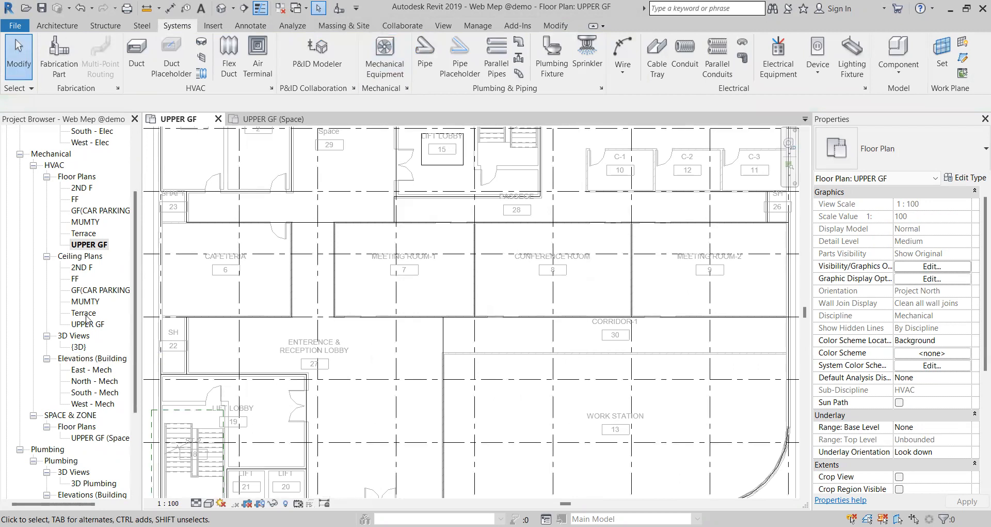
Step: Open the UPPER GF ceiling plan of the HVAC views and frame the rooms with ceiling grids
click(85, 268)
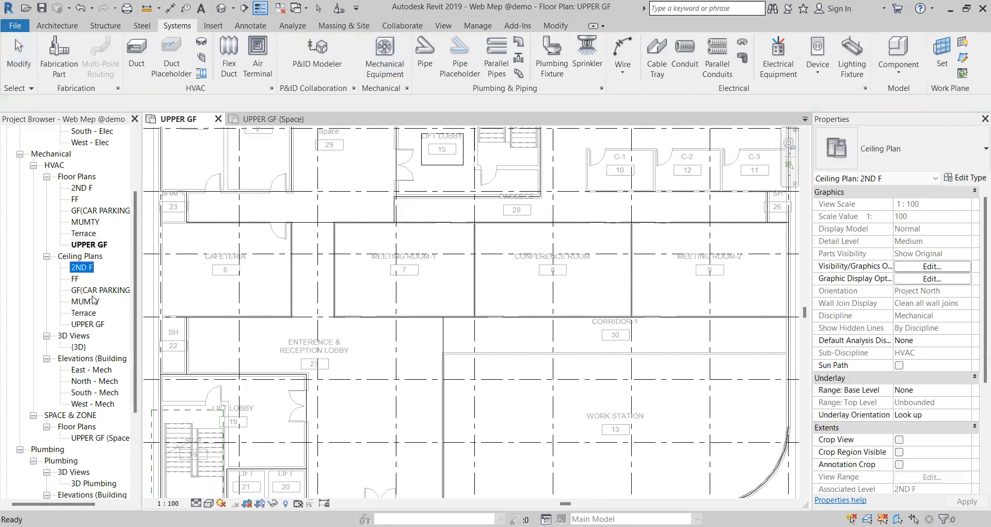
double_click(87, 324)
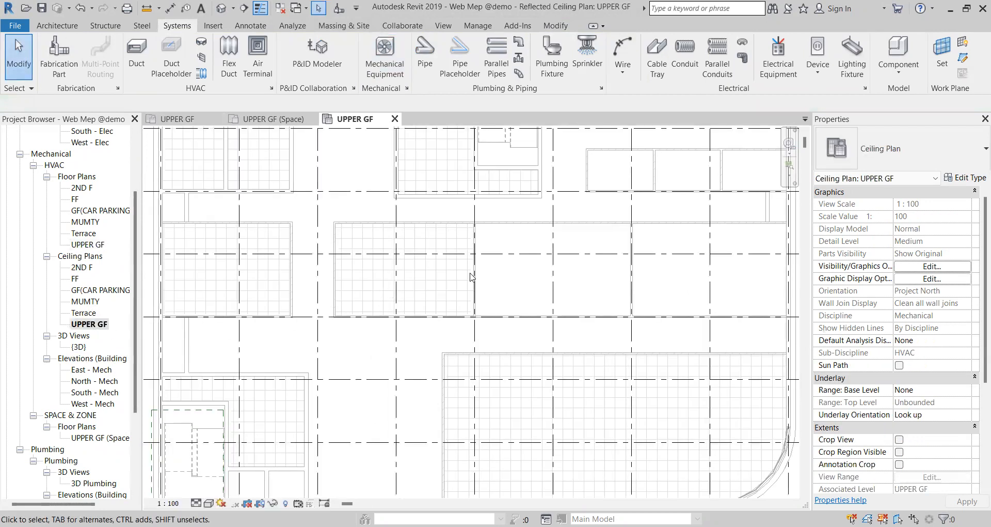
scroll(470, 277, down, 2)
scroll(424, 288, up, 1)
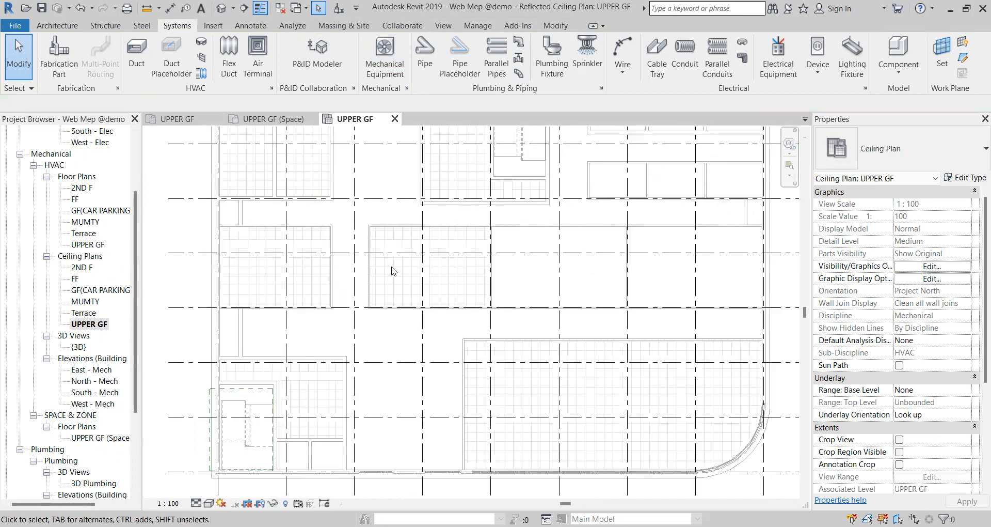
middle_drag(418, 280, 435, 295)
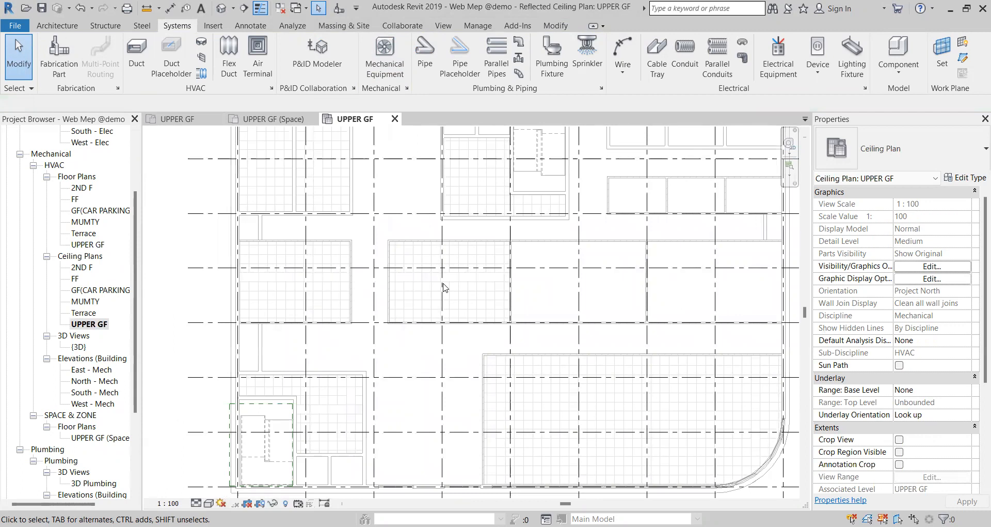
scroll(454, 266, down, 1)
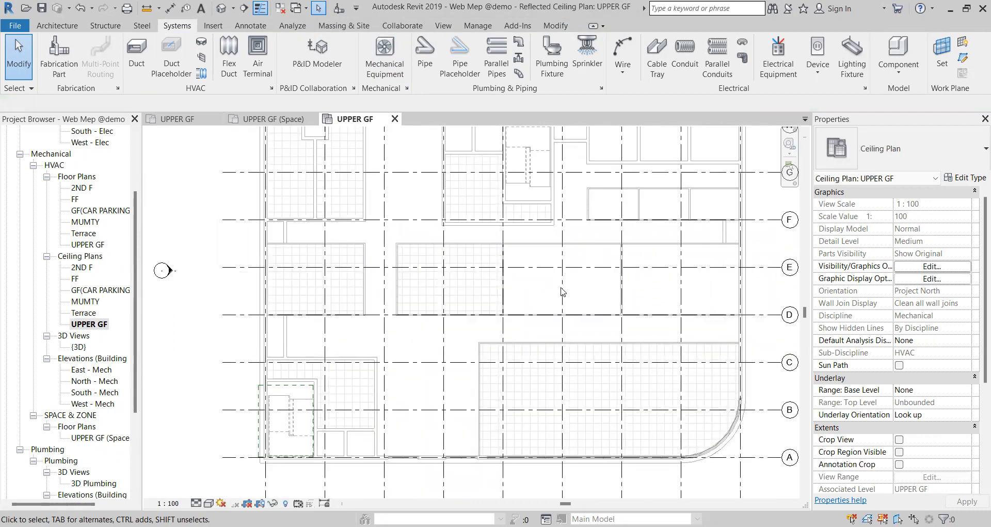
scroll(466, 279, down, 1)
middle_drag(472, 289, 447, 273)
scroll(446, 282, up, 1)
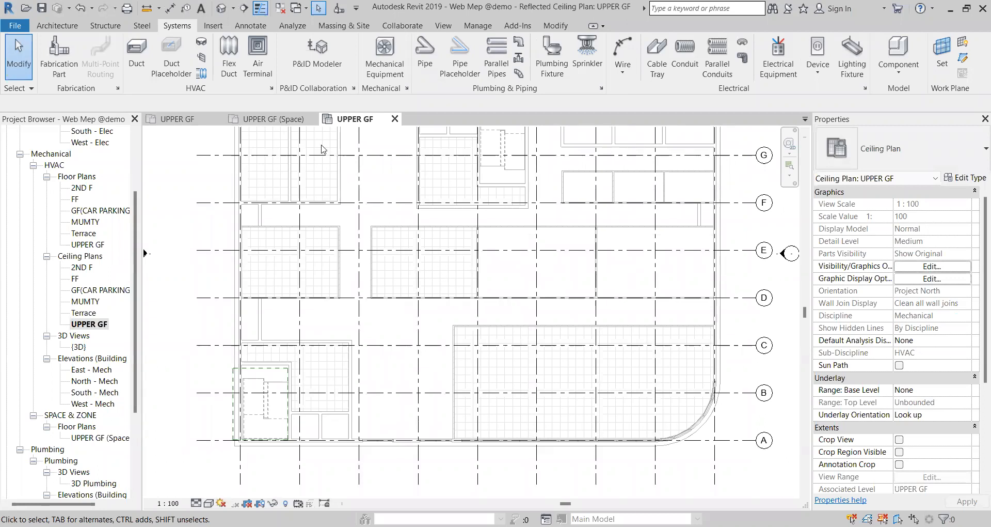
Step: Start placing an air terminal and open its offset value for editing
click(258, 70)
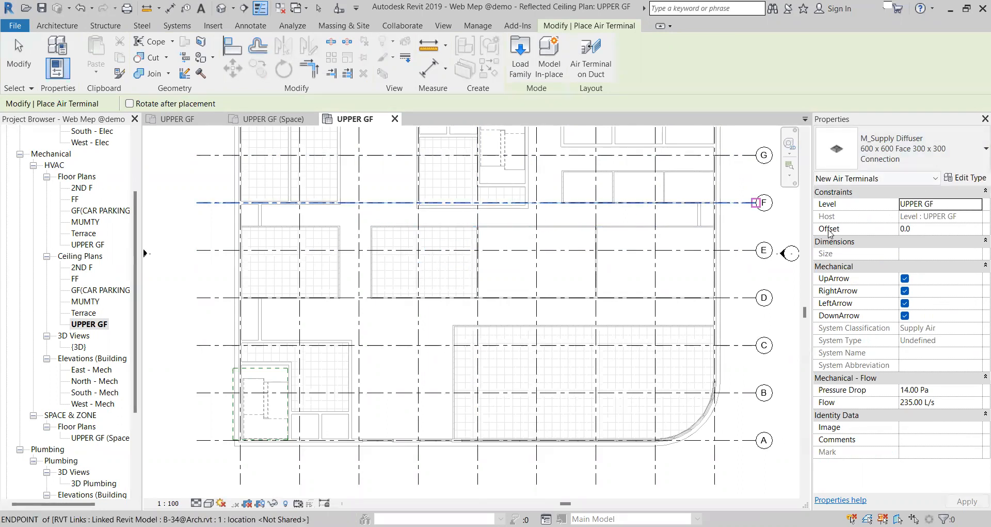
click(912, 229)
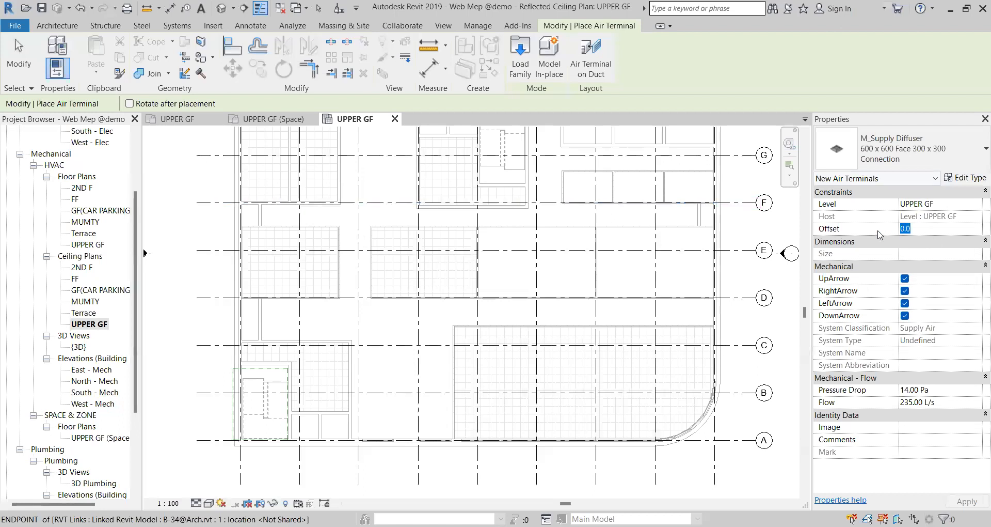
click(921, 229)
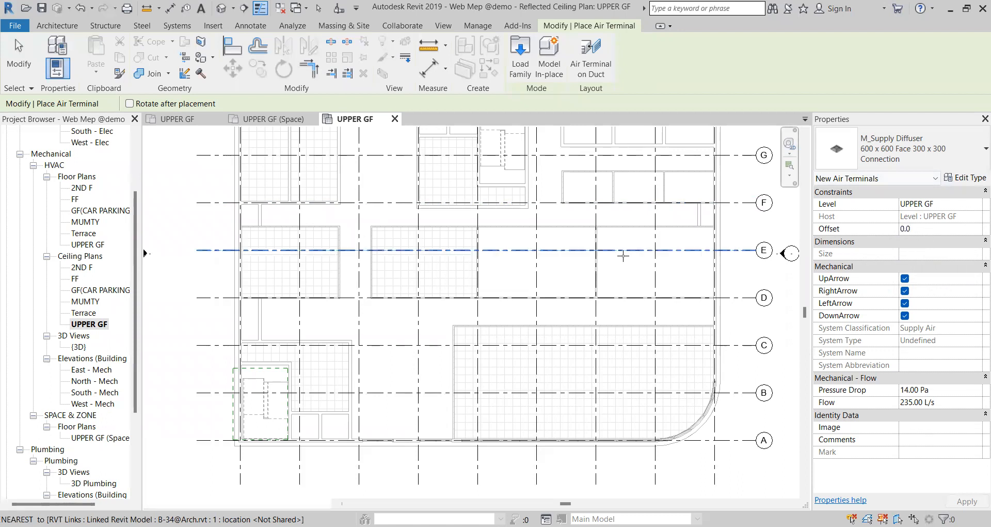
scroll(474, 264, down, 2)
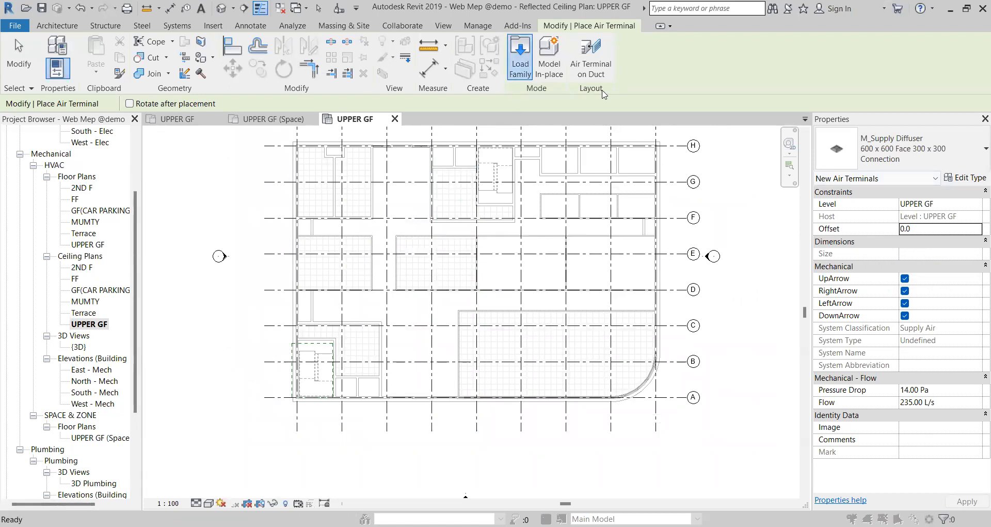
Step: Browse the US Metric family library to Mechanical, MEP, Air-Side Components, Air Terminals for loading a family
click(717, 102)
click(718, 101)
click(717, 102)
click(718, 102)
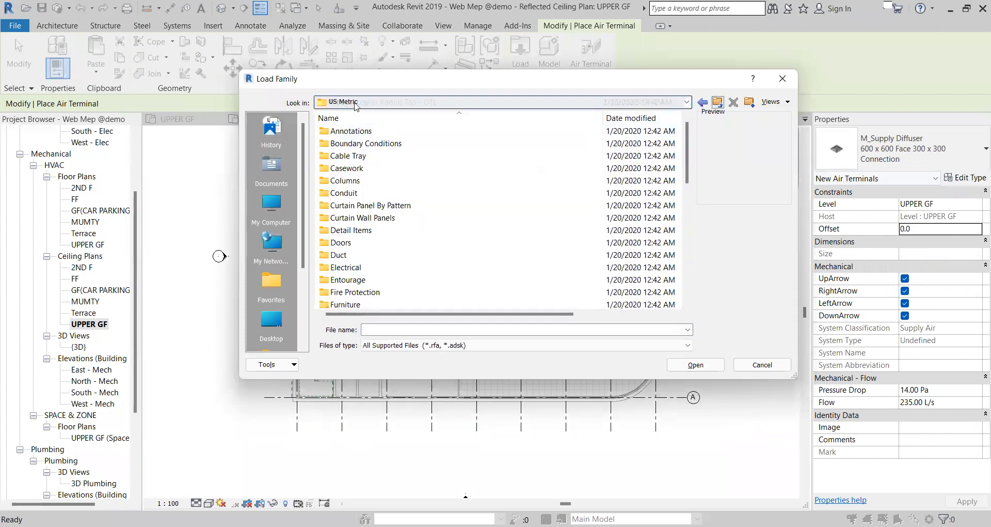
scroll(365, 248, down, 3)
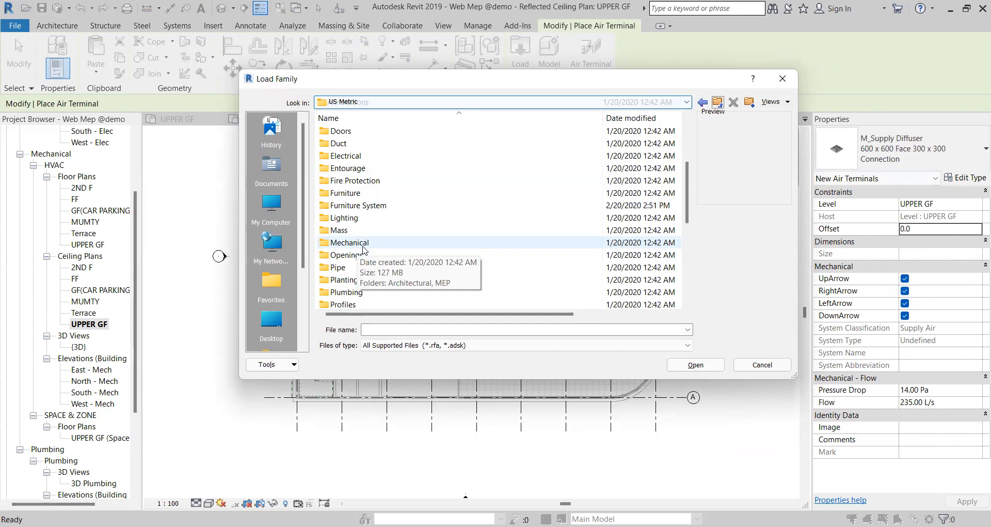
double_click(365, 248)
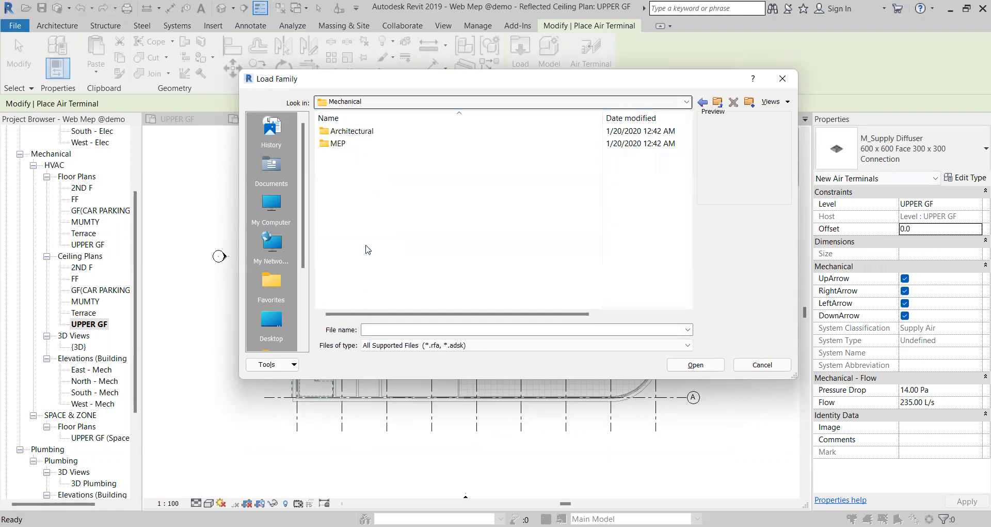
double_click(354, 143)
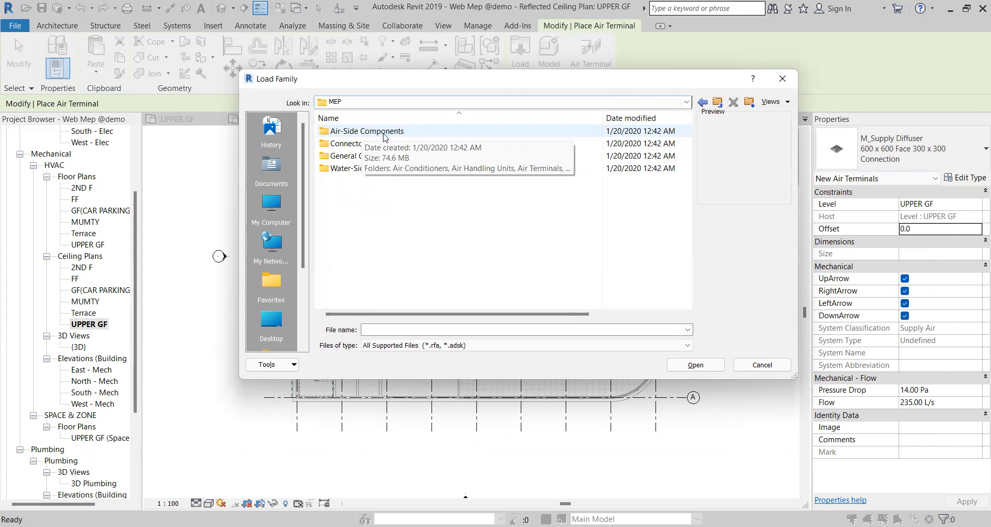
double_click(385, 133)
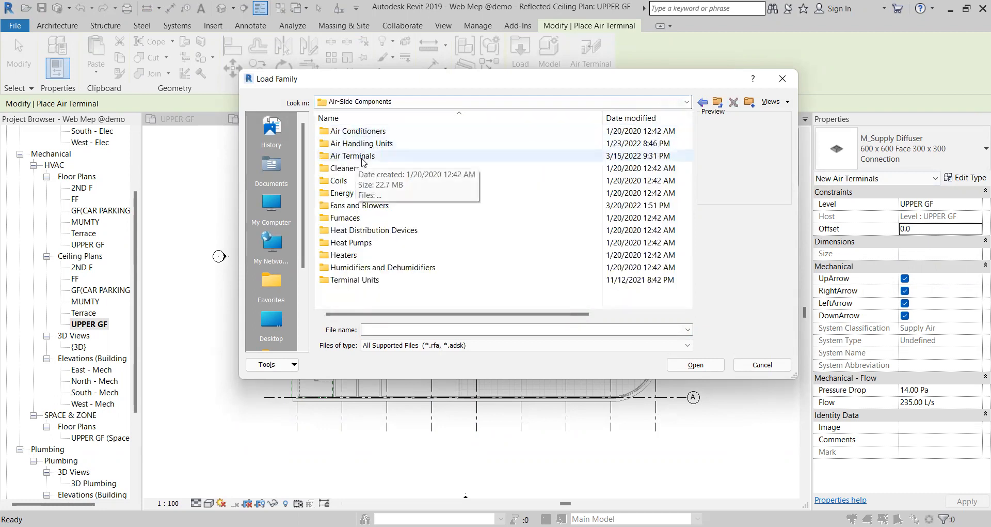
double_click(362, 158)
Step: Load the M_Supply Diffuser - Hosted and M_Return Diffuser - Hosted families from the Air Terminals folder
scroll(376, 184, down, 8)
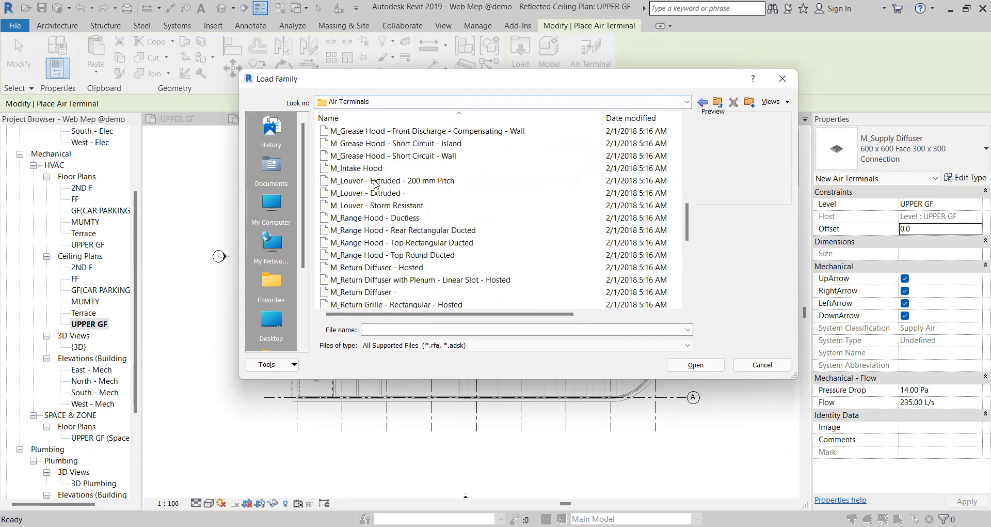
scroll(382, 232, down, 5)
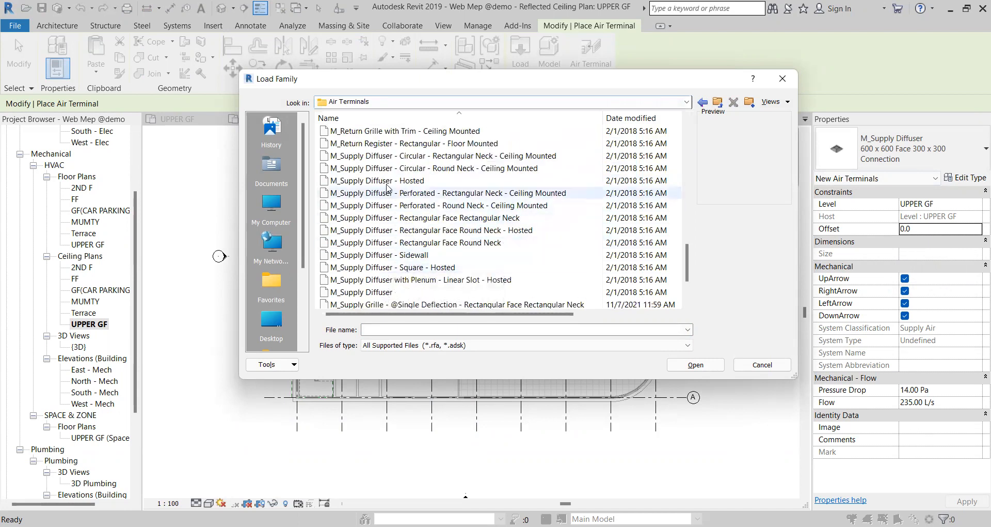
click(387, 180)
scroll(391, 198, up, 2)
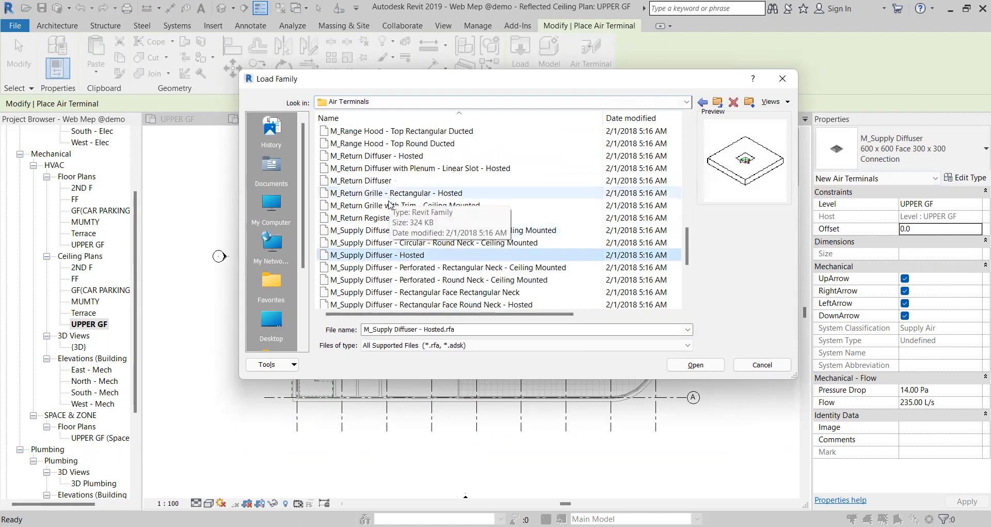
scroll(389, 211, up, 2)
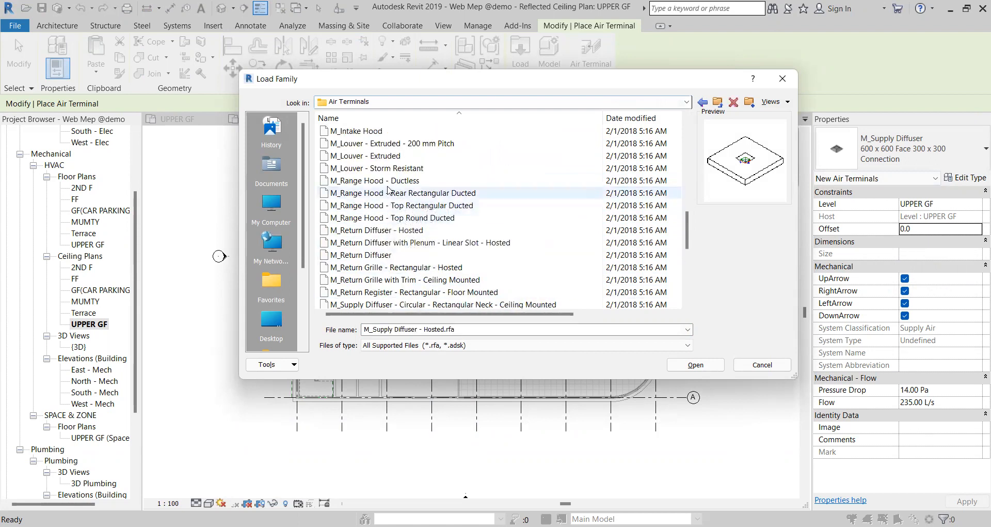
click(394, 232)
click(716, 366)
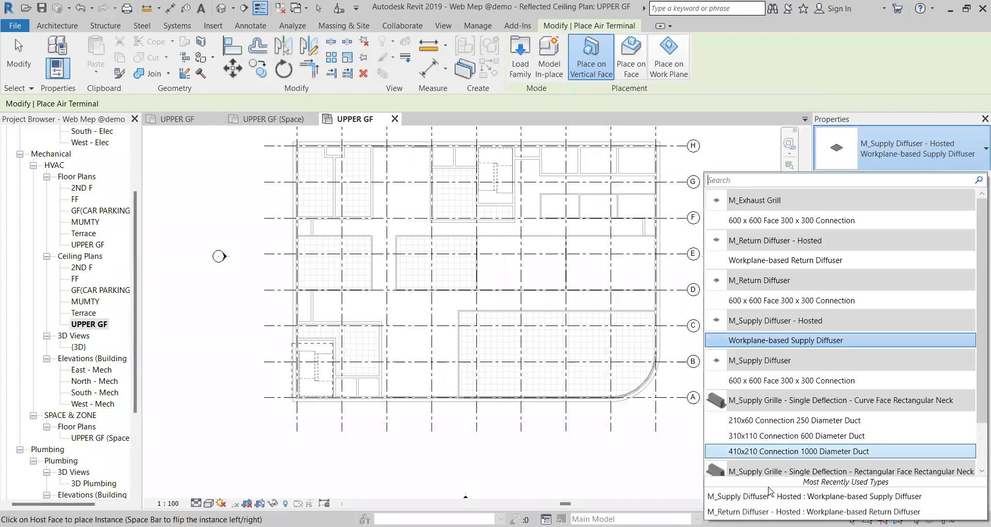
Step: Place one M_Supply Diffuser - Hosted: Workplane-based Supply Diffuser on the ceiling face of Meeting Room-1, near its upper-left corner
click(743, 495)
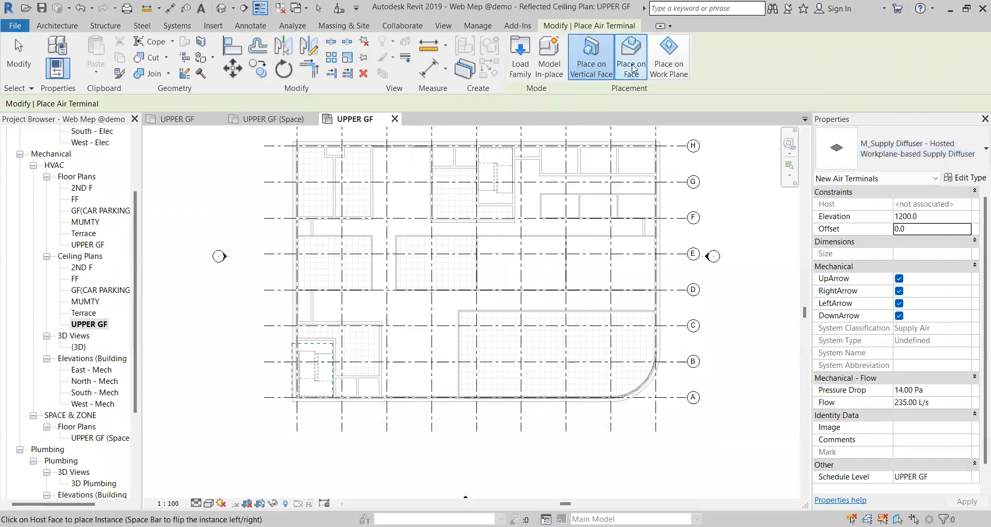
click(631, 67)
scroll(411, 243, up, 5)
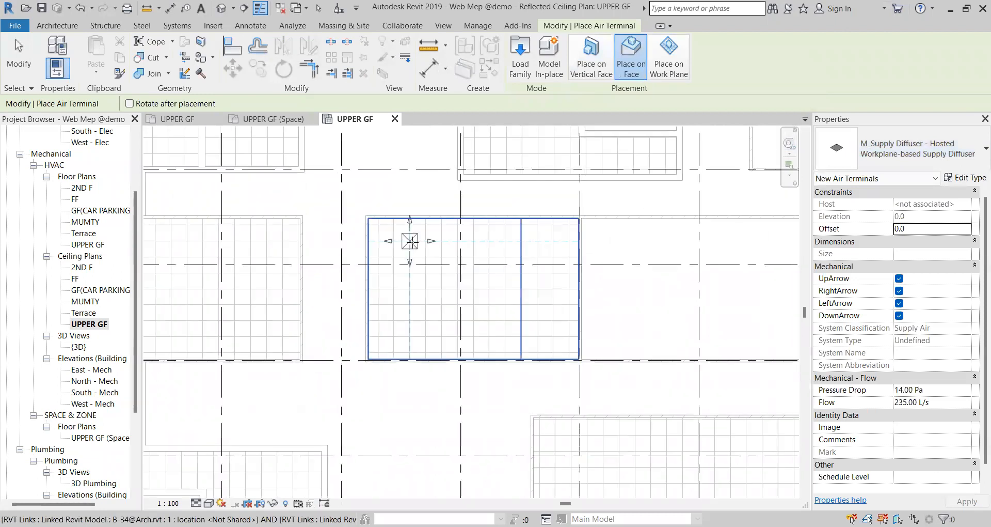
scroll(411, 240, up, 1)
scroll(400, 249, up, 1)
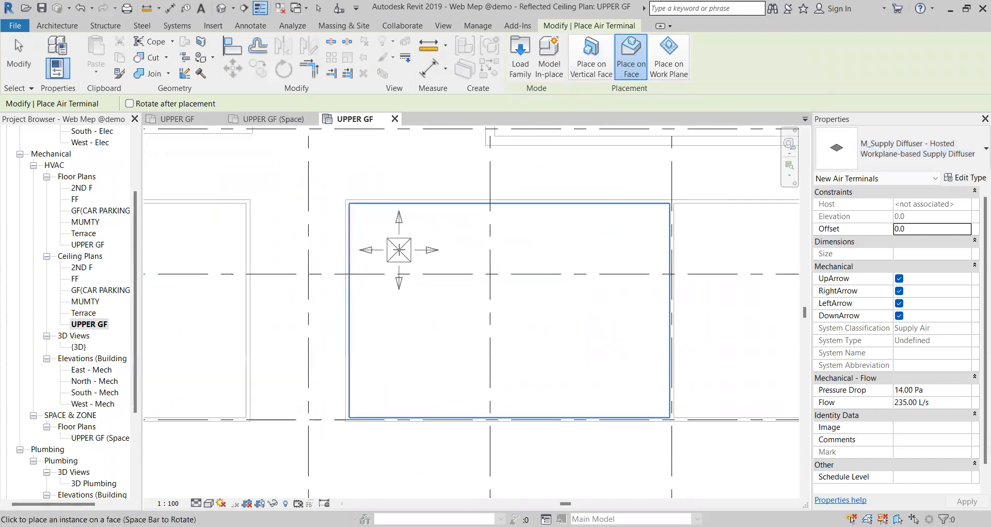
scroll(400, 250, up, 1)
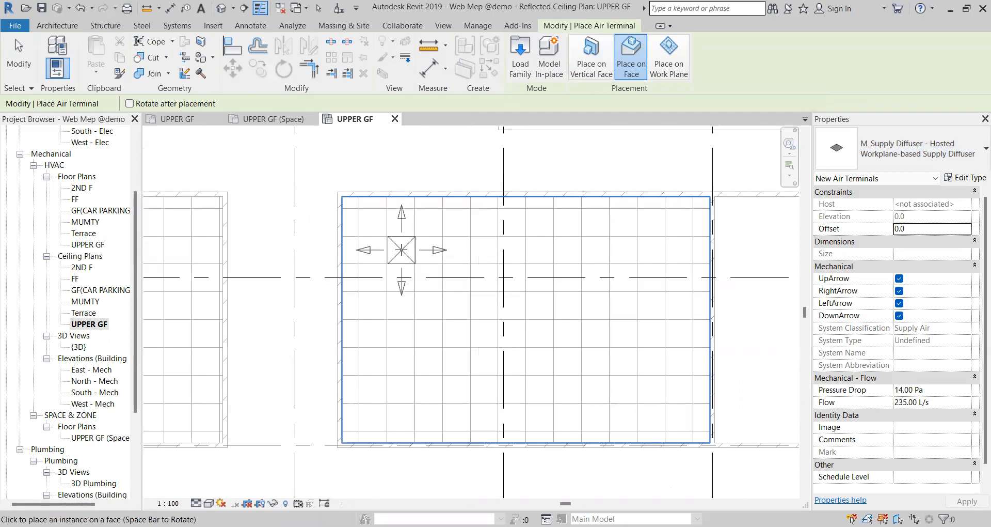
scroll(401, 249, up, 1)
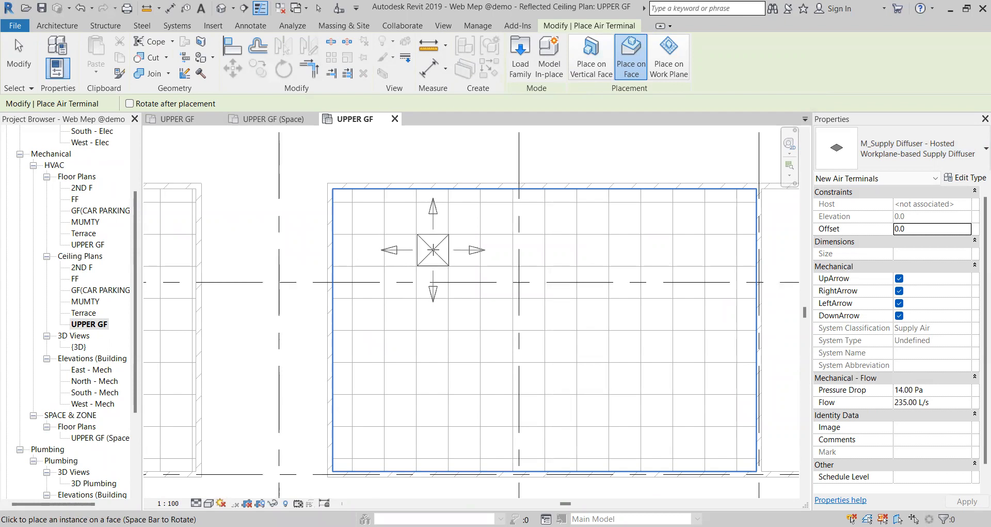
click(434, 253)
key(Escape)
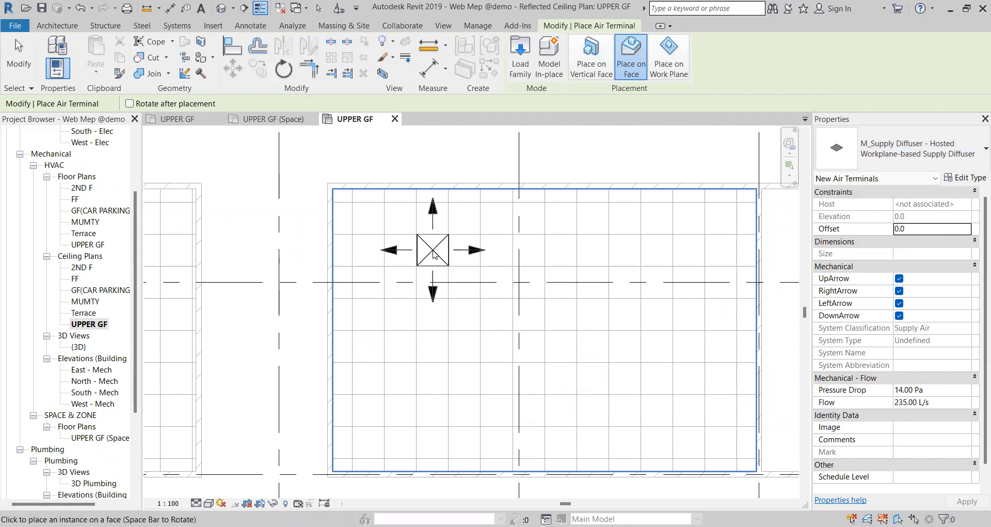
key(Escape)
Step: Copy the supply diffuser horizontally to the right half of the Meeting Room-1 ceiling
scroll(433, 250, down, 2)
click(432, 250)
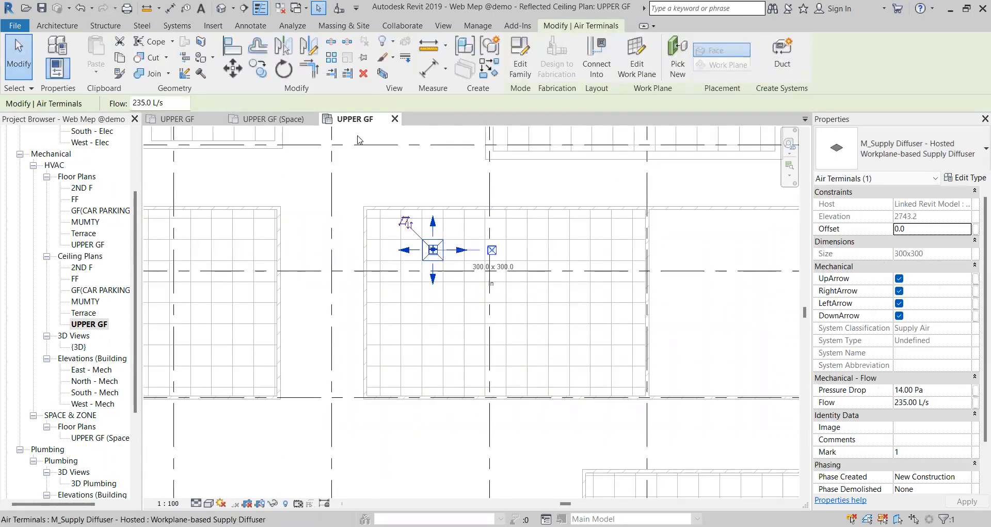
click(257, 68)
click(433, 250)
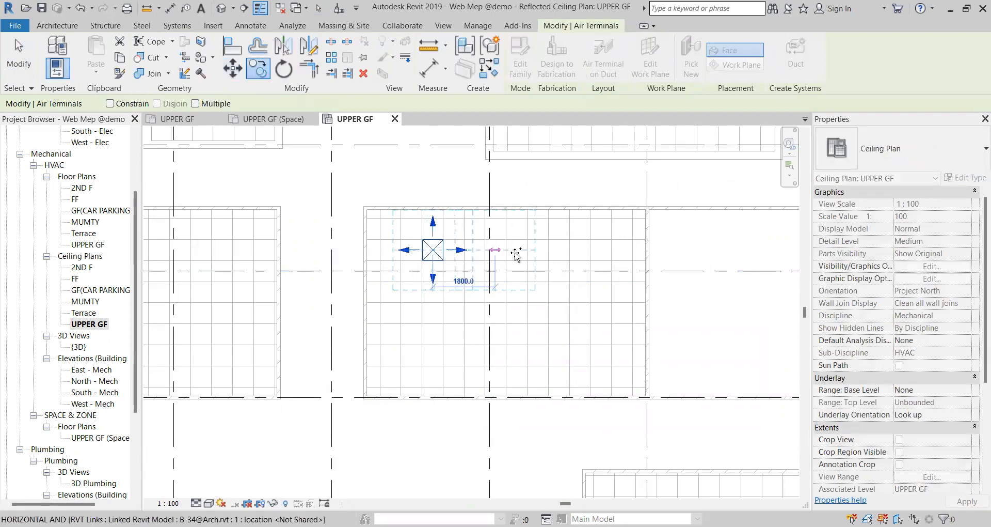
click(561, 250)
key(Escape)
scroll(561, 258, up, 2)
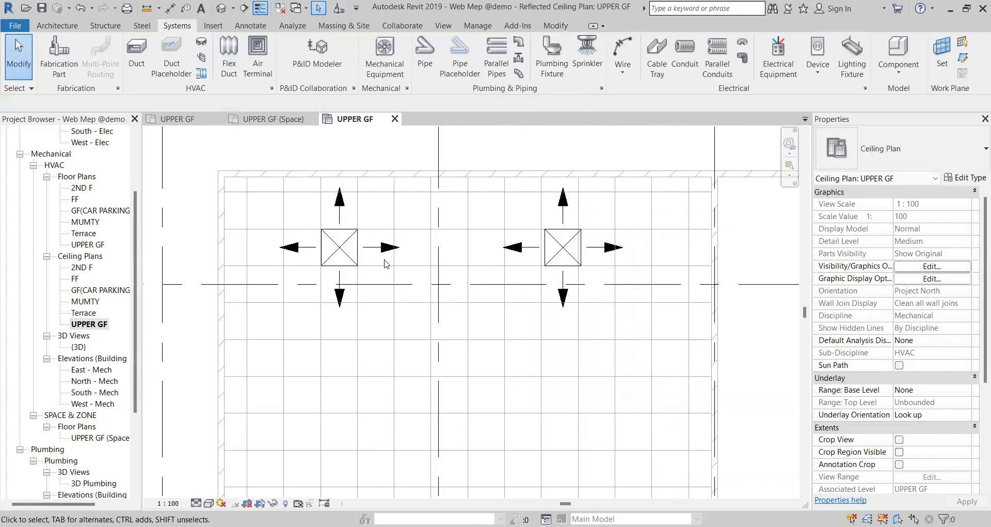
scroll(387, 241, down, 1)
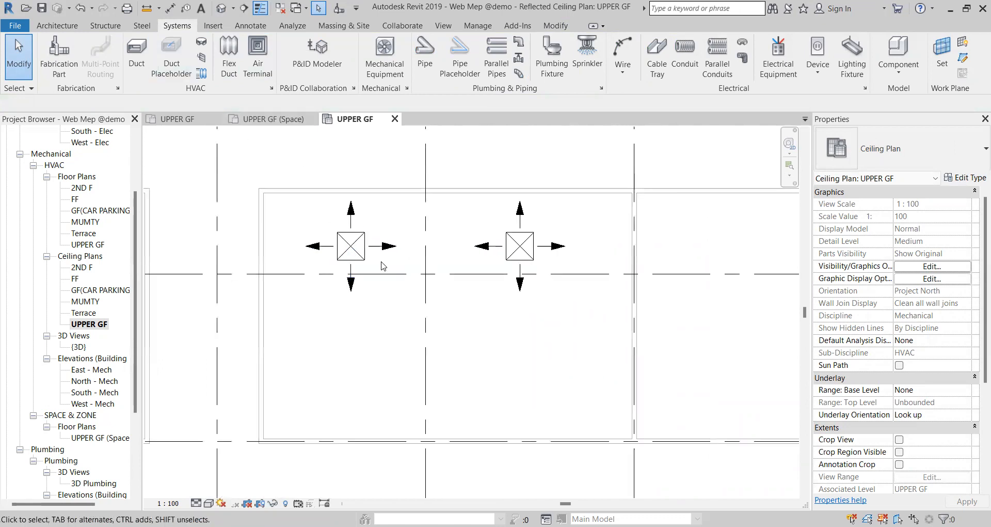
Step: Align the left edge of the copied supply diffuser with the adjacent vertical ceiling grid line
click(513, 262)
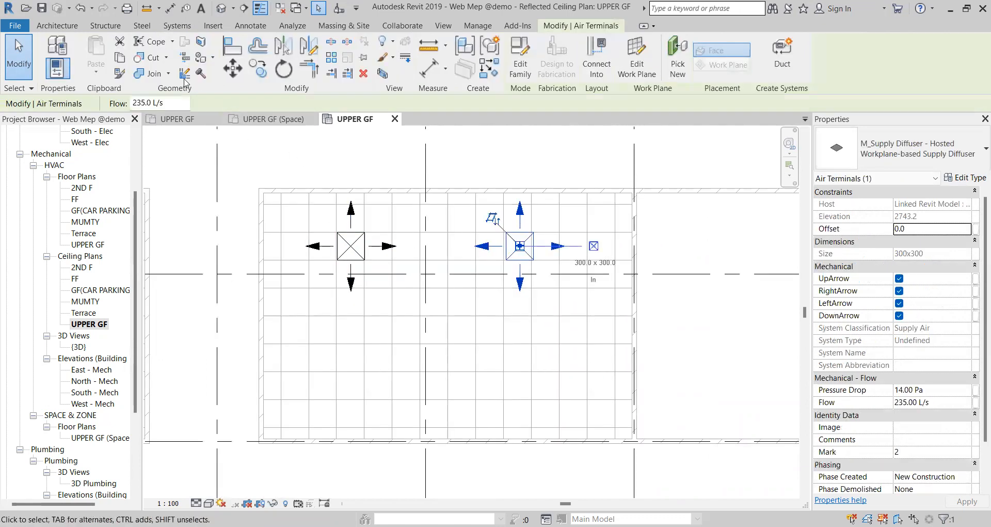
key(Escape)
key(a)
key(l)
scroll(514, 262, up, 3)
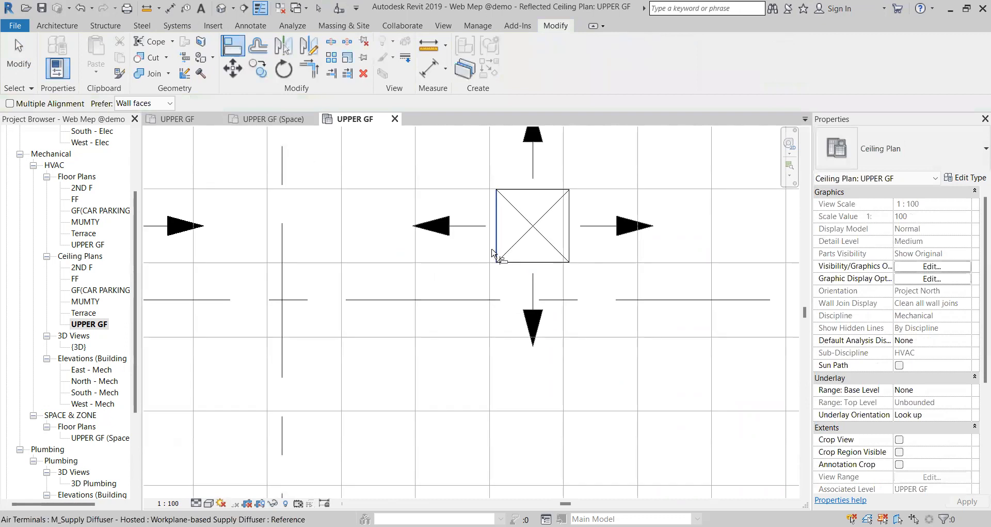
click(491, 247)
click(497, 246)
scroll(503, 246, down, 1)
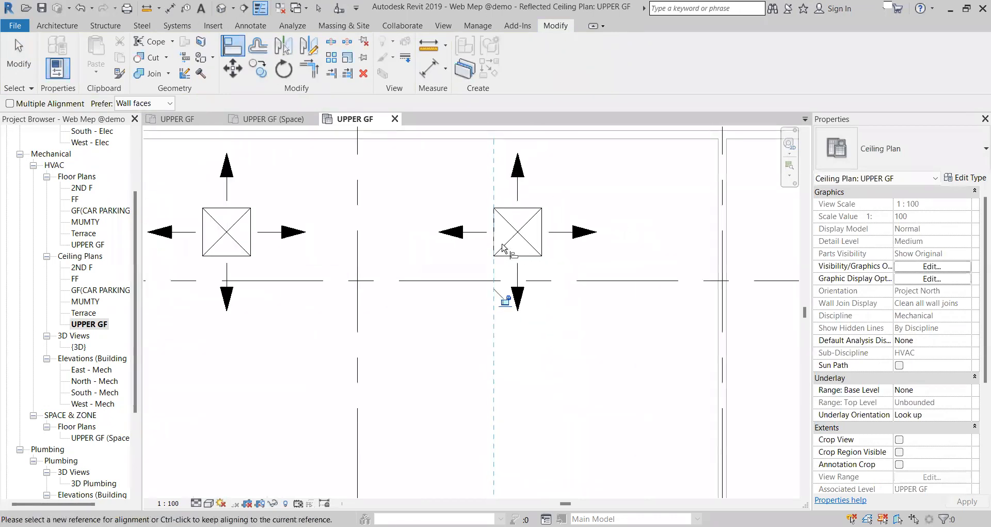
key(Escape)
key(Escape)
scroll(502, 246, down, 1)
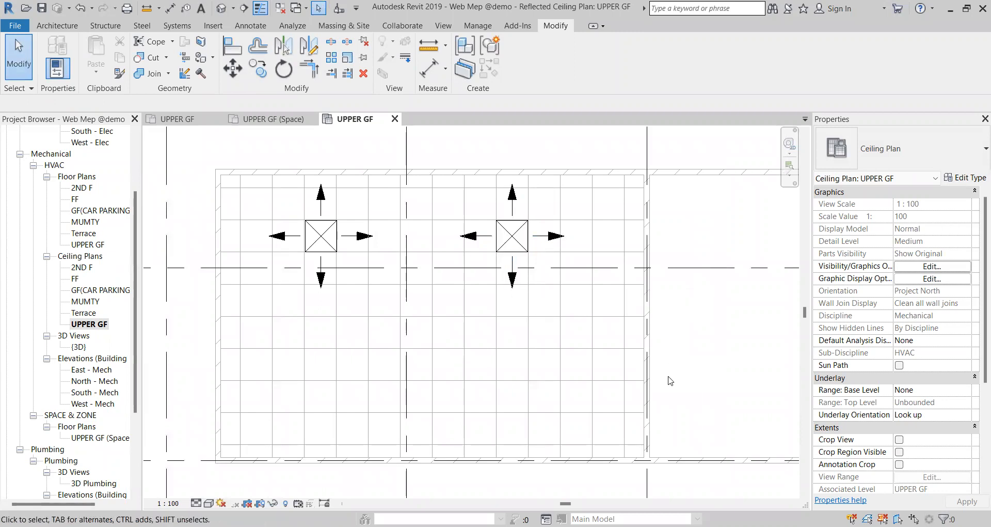
scroll(497, 249, down, 1)
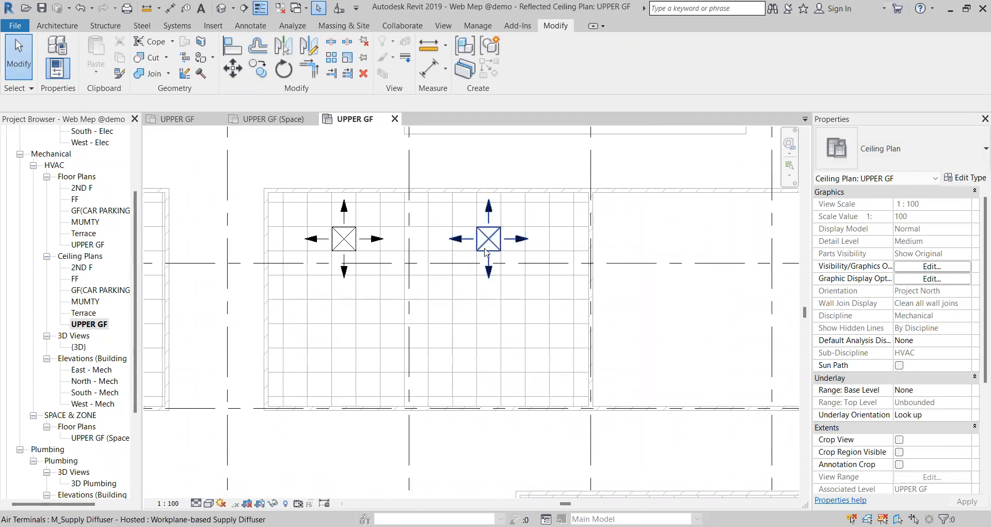
Step: Copy the upper-right supply diffuser of Meeting Room-1 straight down to the lower part of the ceiling
scroll(397, 266, down, 3)
scroll(403, 282, up, 1)
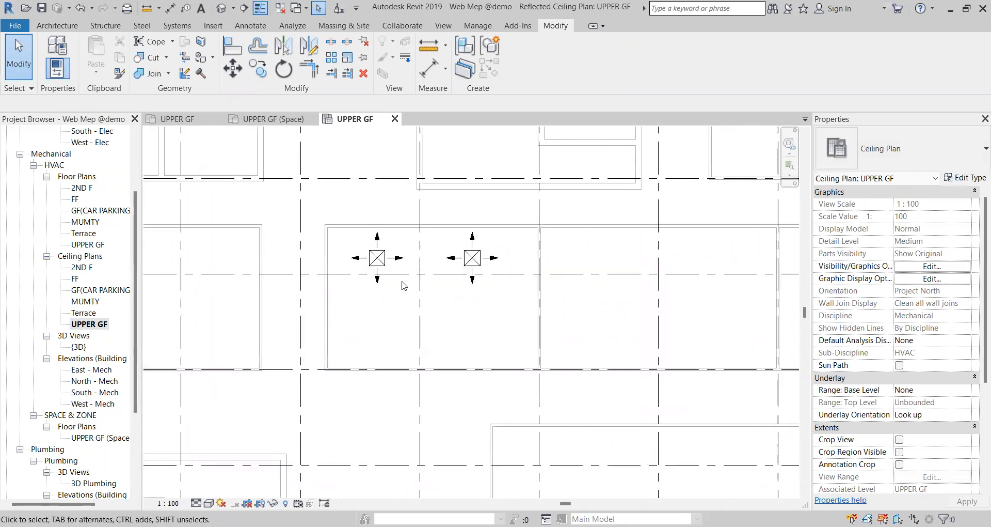
click(471, 260)
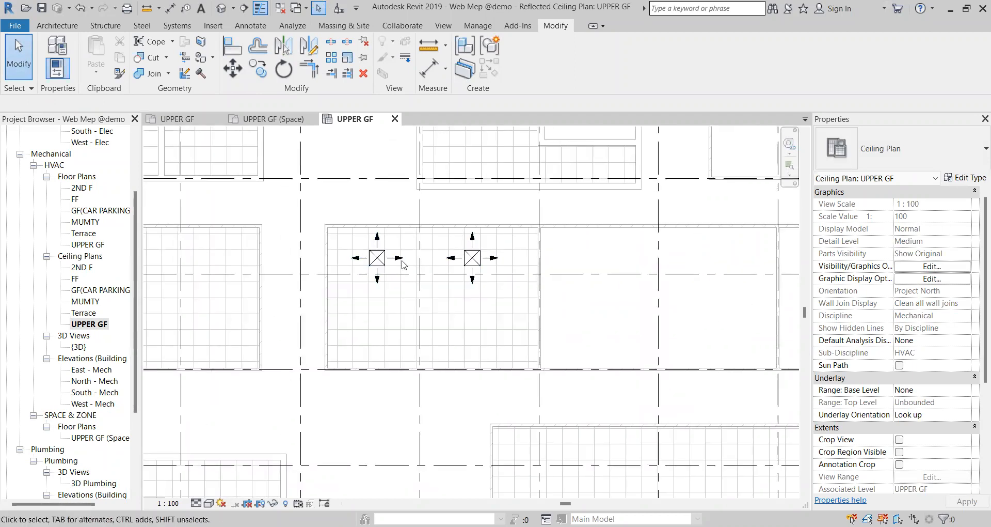
click(258, 67)
scroll(370, 261, up, 2)
click(381, 256)
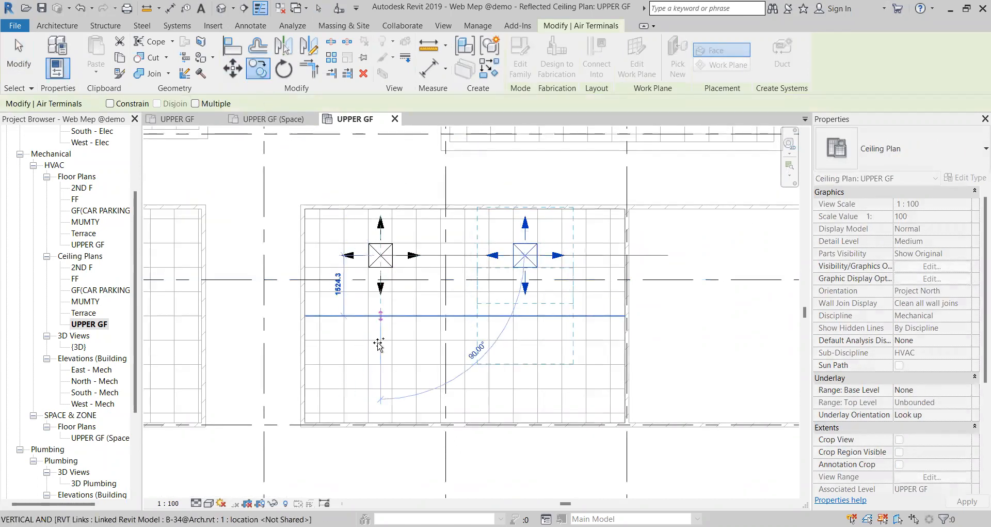
click(380, 381)
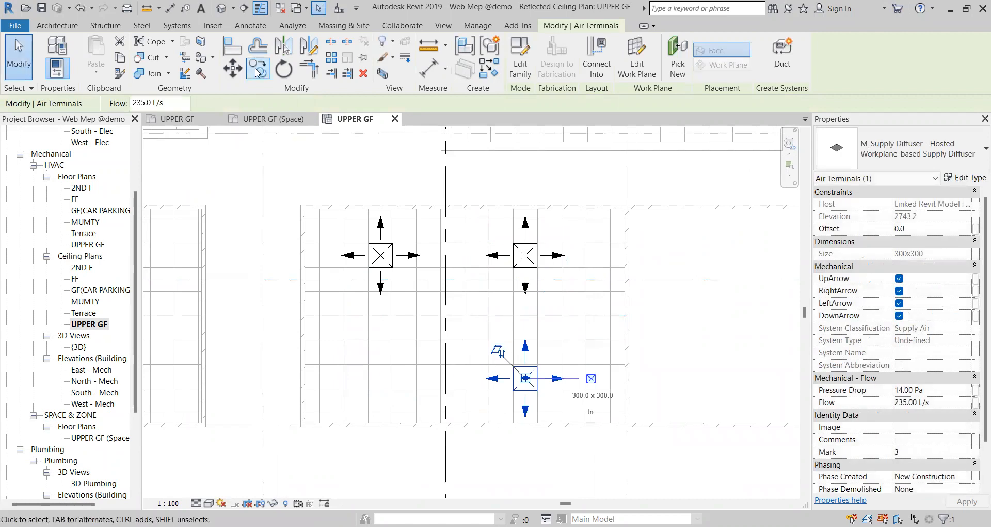
Step: Try to align the lower-right supply diffuser's top edge with the adjacent horizontal ceiling grid line
click(232, 46)
scroll(525, 378, up, 2)
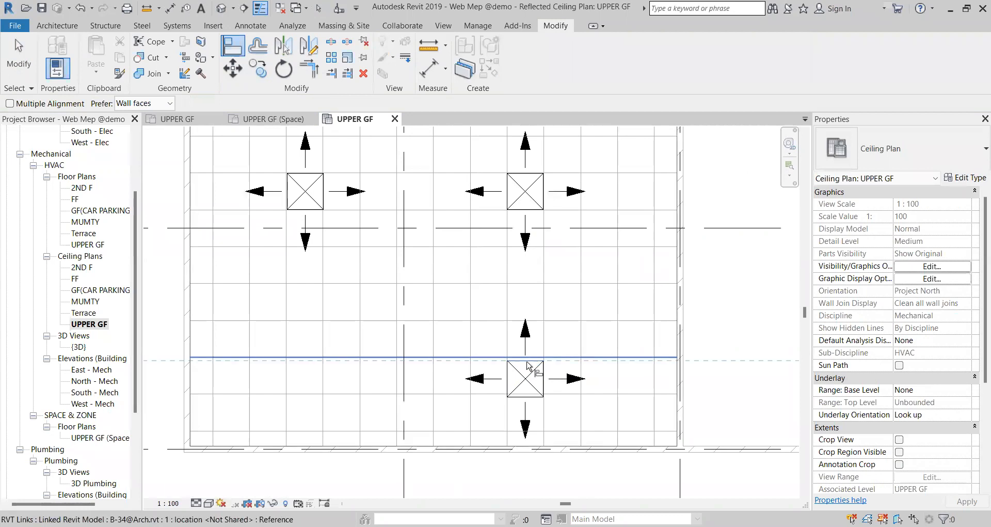
click(542, 352)
key(Escape)
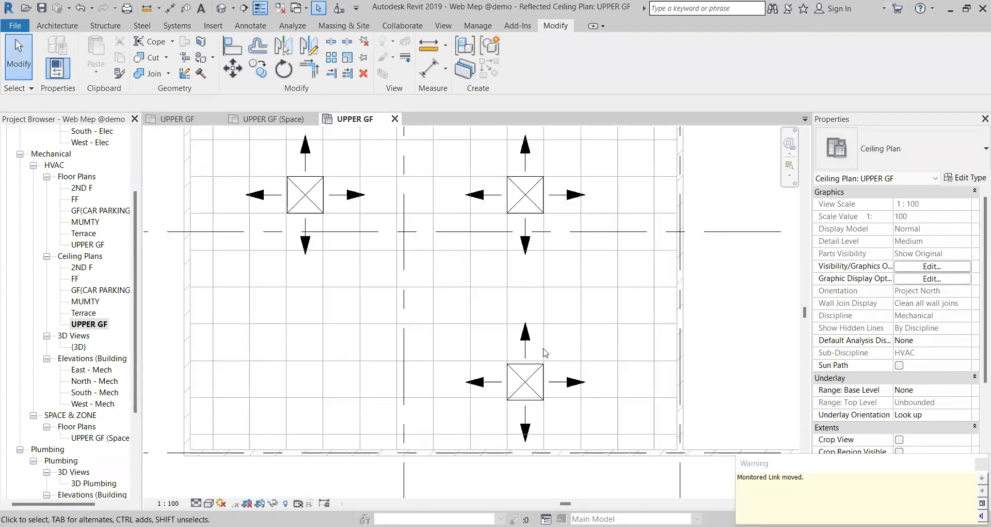
Step: Align the top edge of the lower-right supply diffuser to the horizontal ceiling grid line just above it
scroll(543, 354, down, 2)
key(a)
key(l)
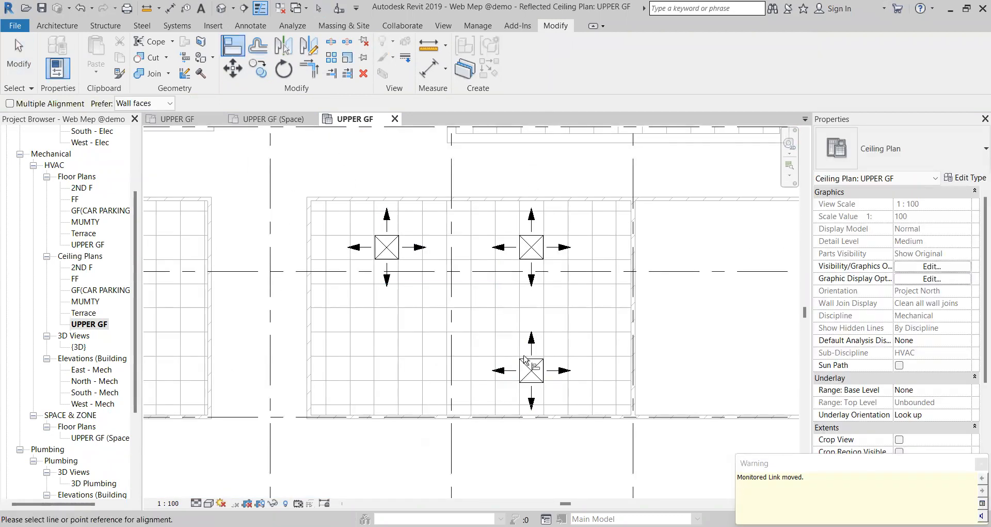
scroll(525, 360, up, 2)
click(537, 354)
click(537, 356)
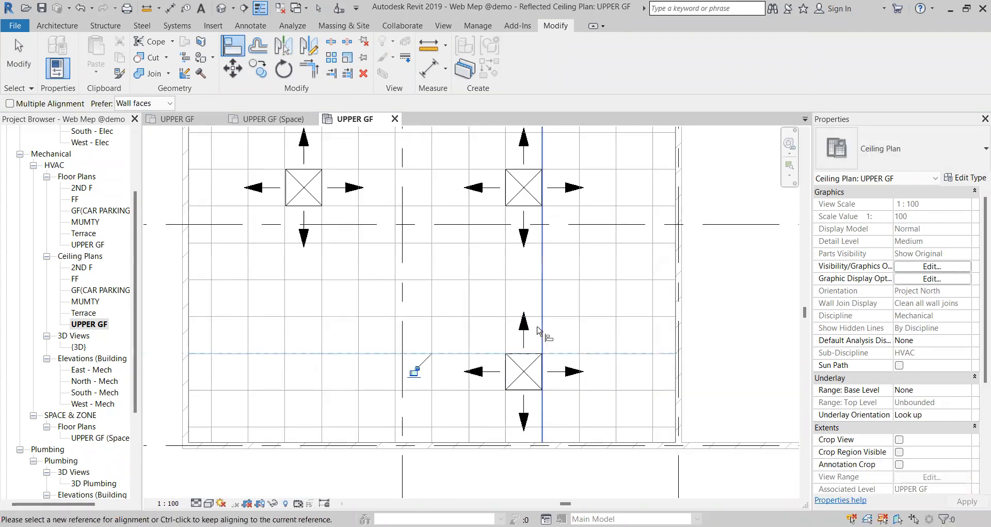
scroll(537, 331, down, 2)
key(Escape)
Step: Copy the upper-left supply diffuser straight down, level with the lower-right diffuser in Meeting Room-1
click(404, 247)
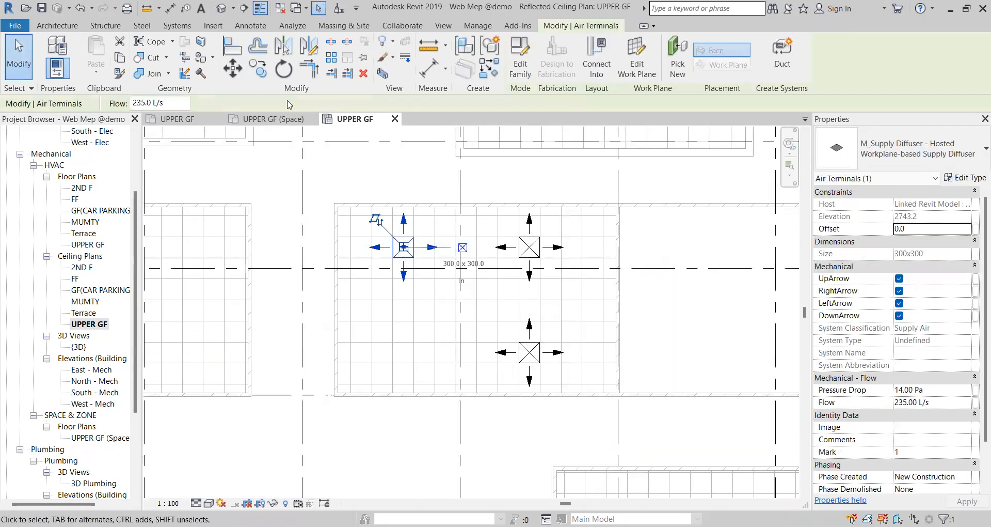
click(258, 69)
click(404, 247)
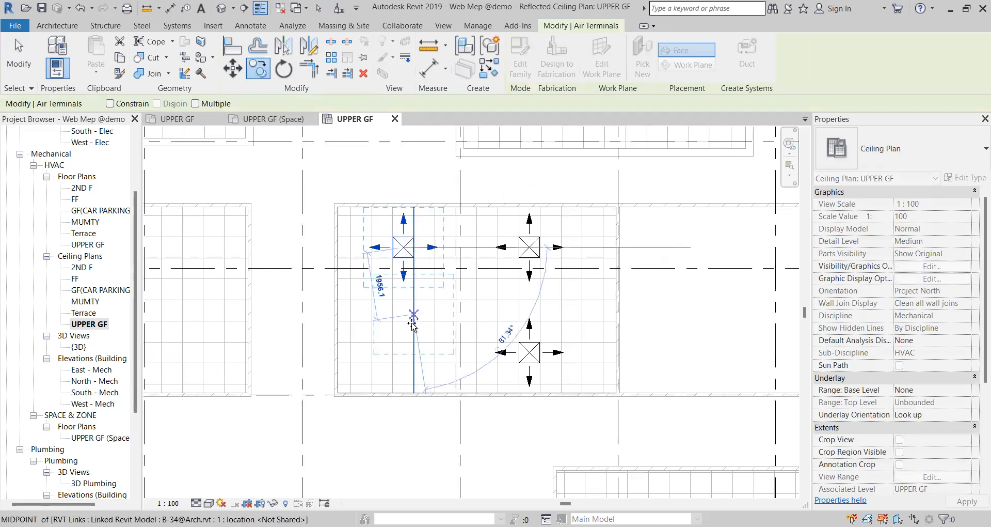
click(404, 351)
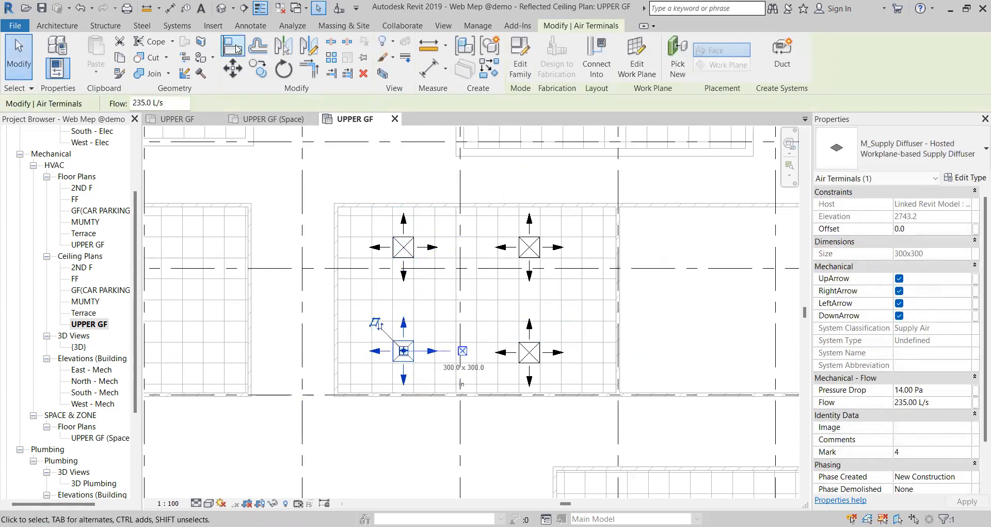
Step: Align the bottom edge of the lower-left supply diffuser to the horizontal ceiling grid line just below it
click(233, 47)
scroll(398, 387, up, 2)
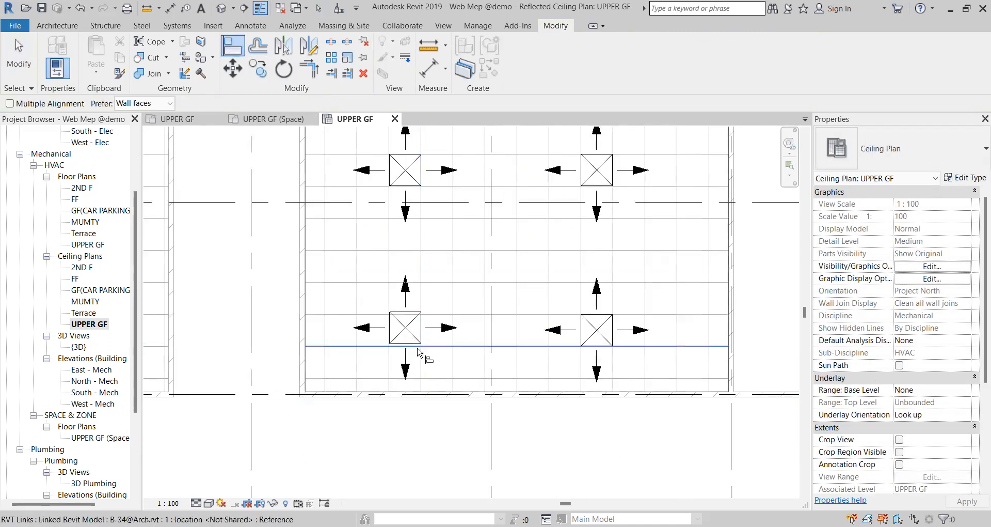
scroll(452, 390, up, 2)
click(393, 327)
click(398, 321)
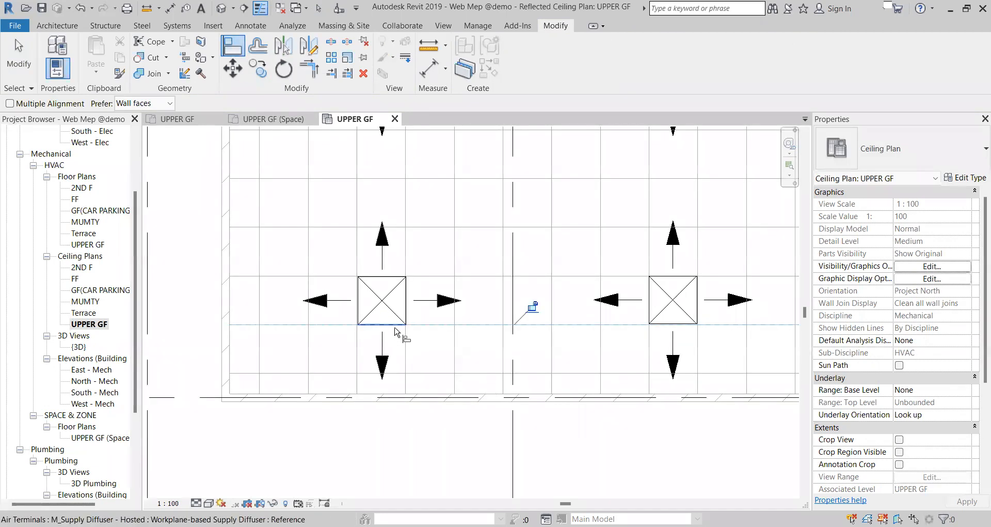
key(Escape)
scroll(395, 336, down, 3)
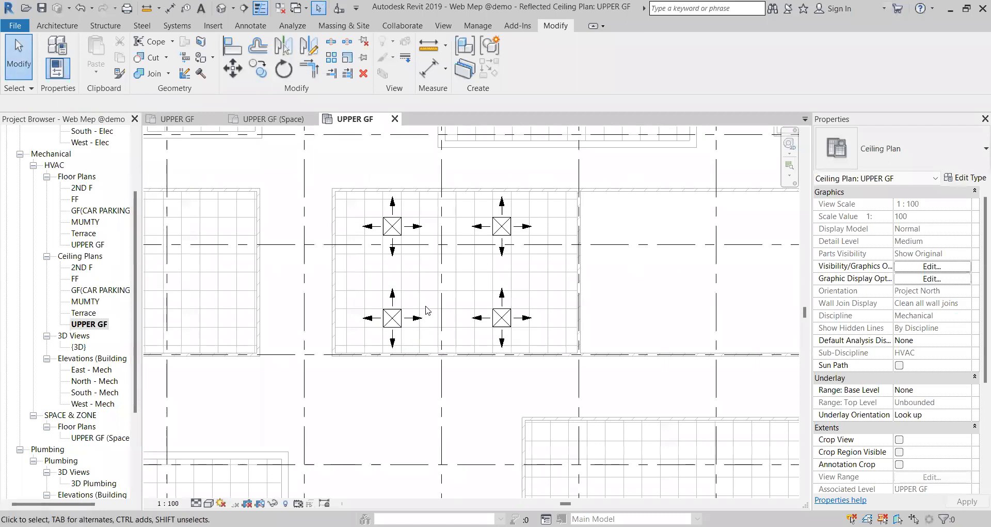
scroll(427, 309, up, 1)
scroll(408, 258, up, 1)
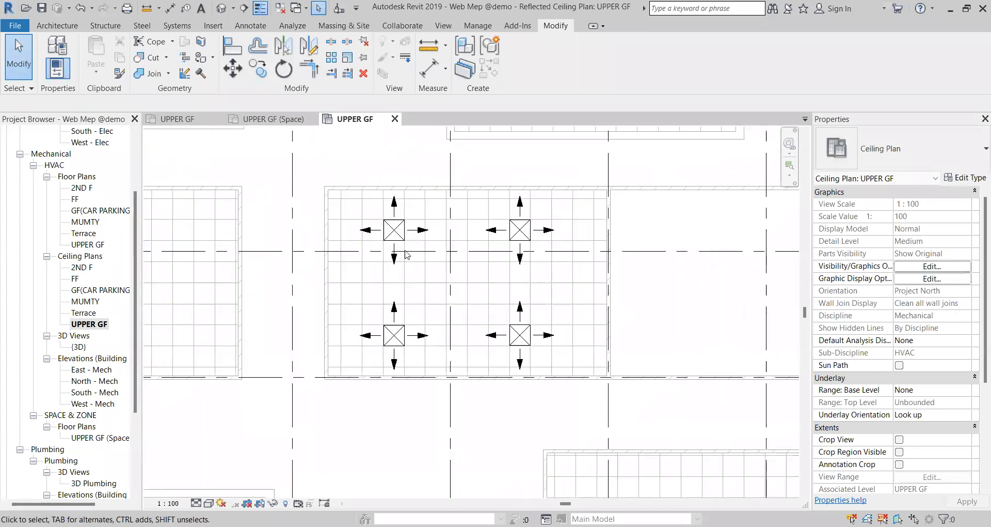
scroll(409, 306, down, 1)
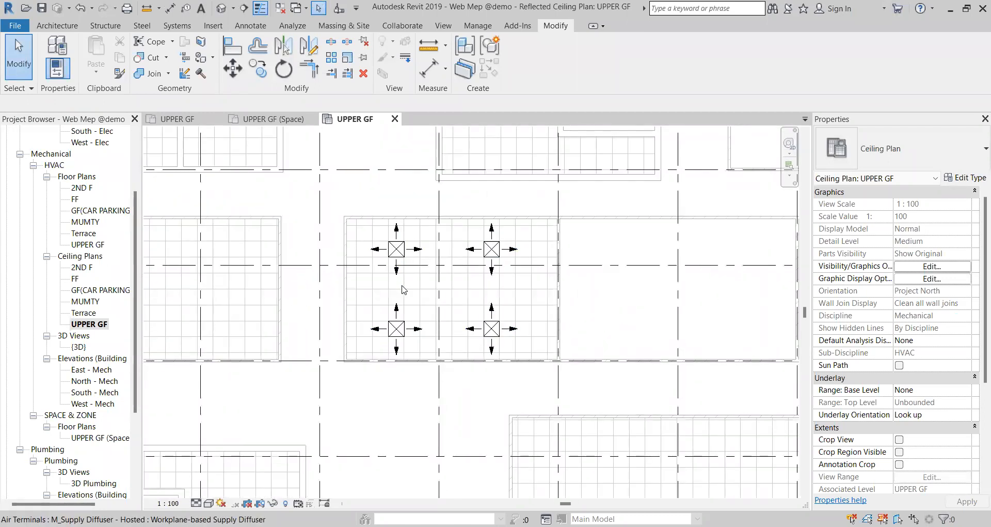
scroll(397, 256, down, 1)
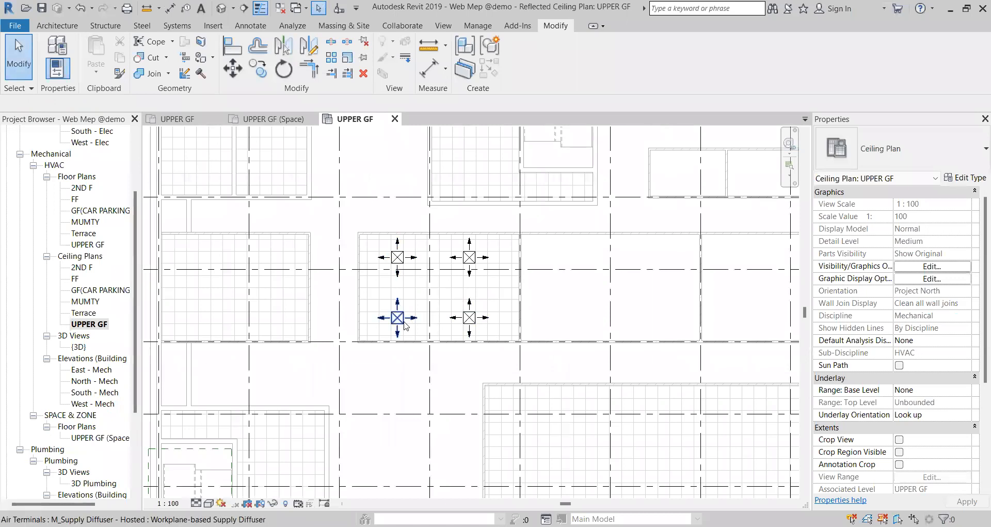
scroll(408, 325, down, 1)
scroll(406, 288, up, 1)
scroll(406, 288, up, 1)
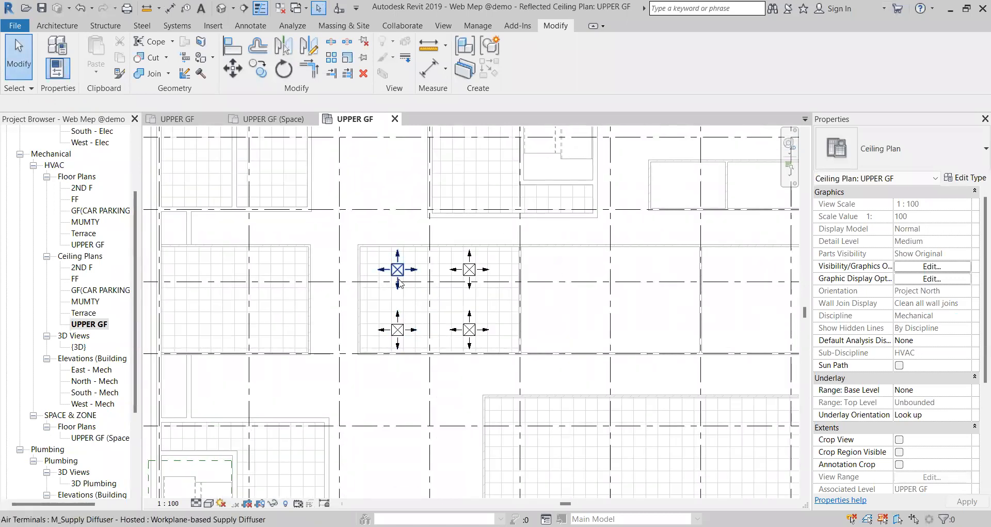
click(399, 332)
ctrl+click(467, 272)
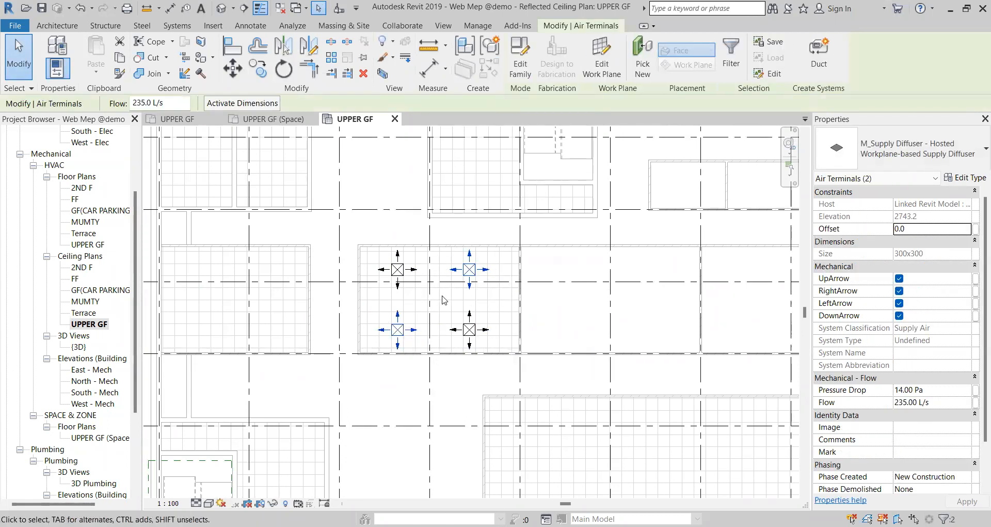
key(Escape)
Step: Change the upper-left and lower-right diffusers in Meeting Room-1 to M_Return Diffuser - Hosted : Workplane-based Return Diffuser
click(403, 273)
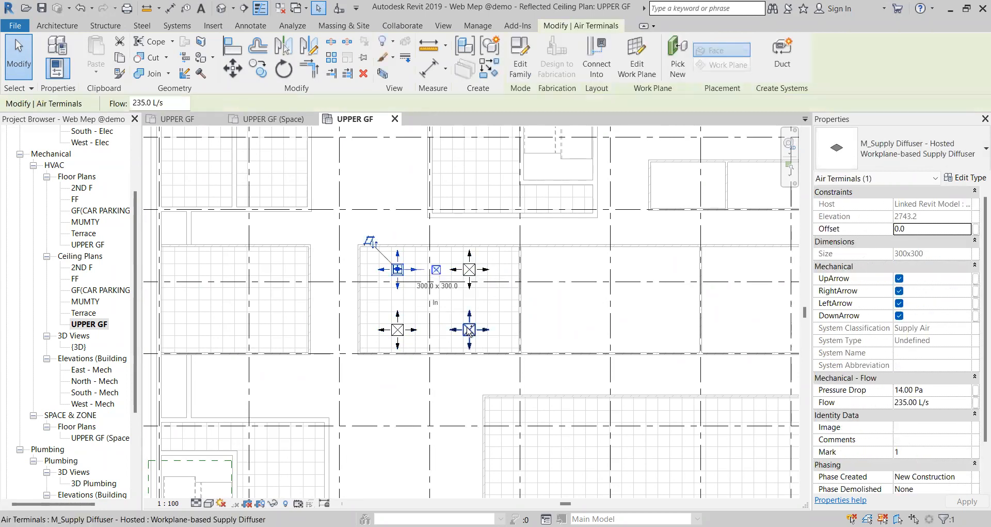
ctrl+click(469, 329)
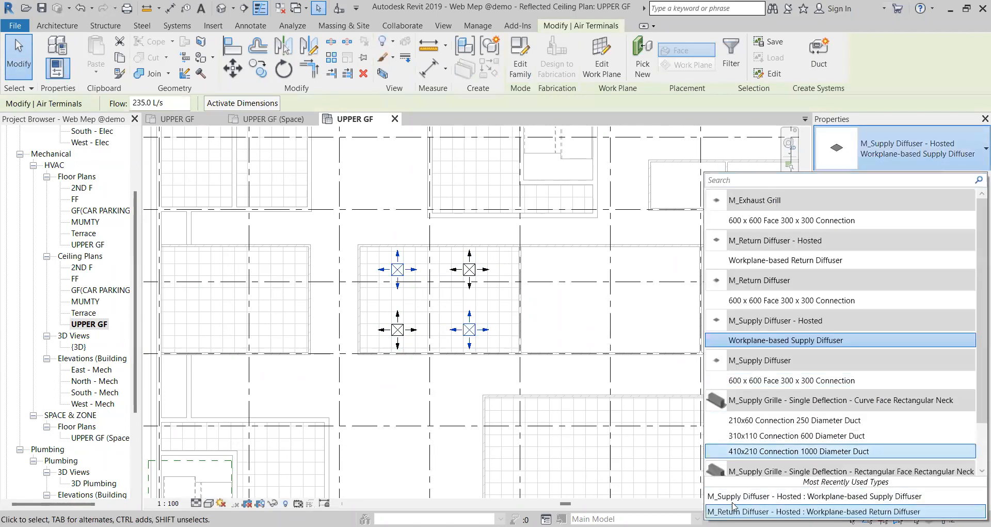
click(731, 510)
click(589, 325)
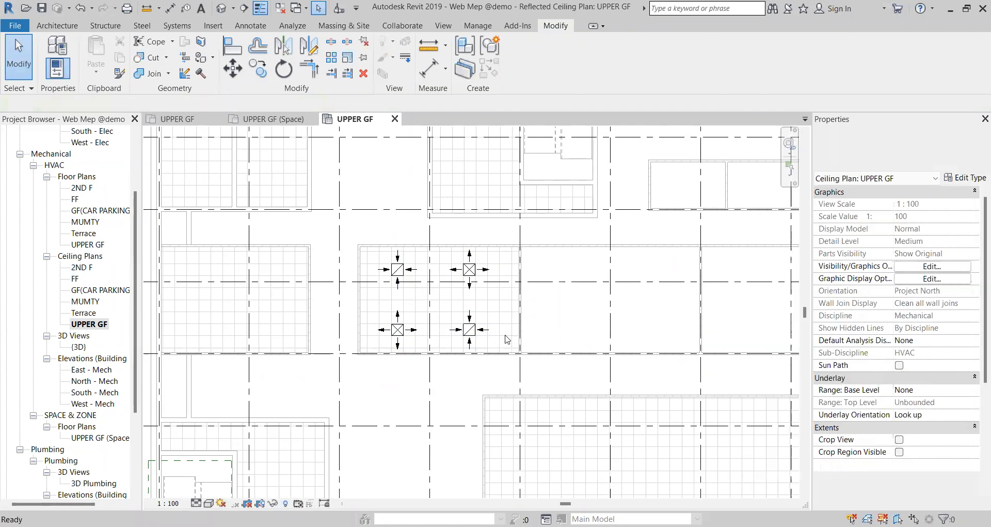
Step: Examine the arrangement of supply and return diffusers on the Meeting Room-1 ceiling grid
scroll(400, 268, up, 7)
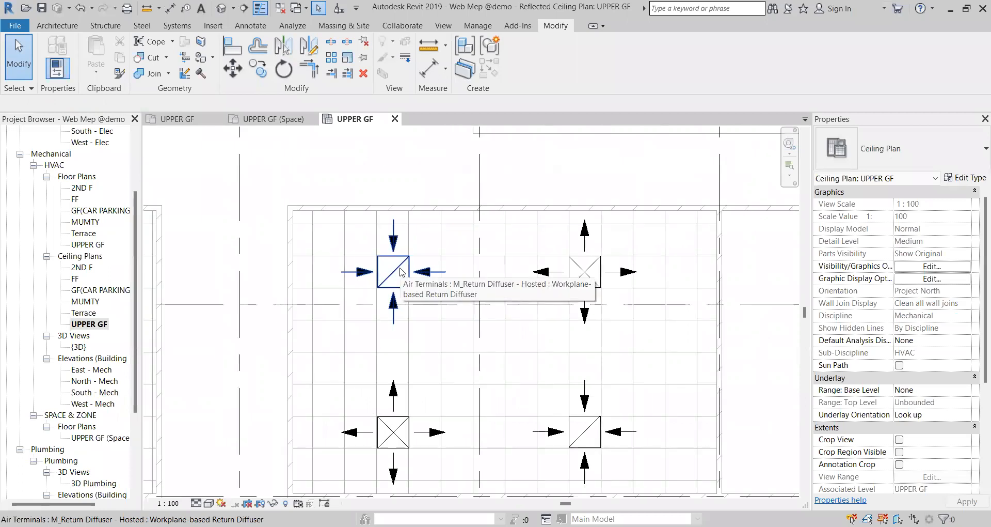
scroll(400, 272, down, 5)
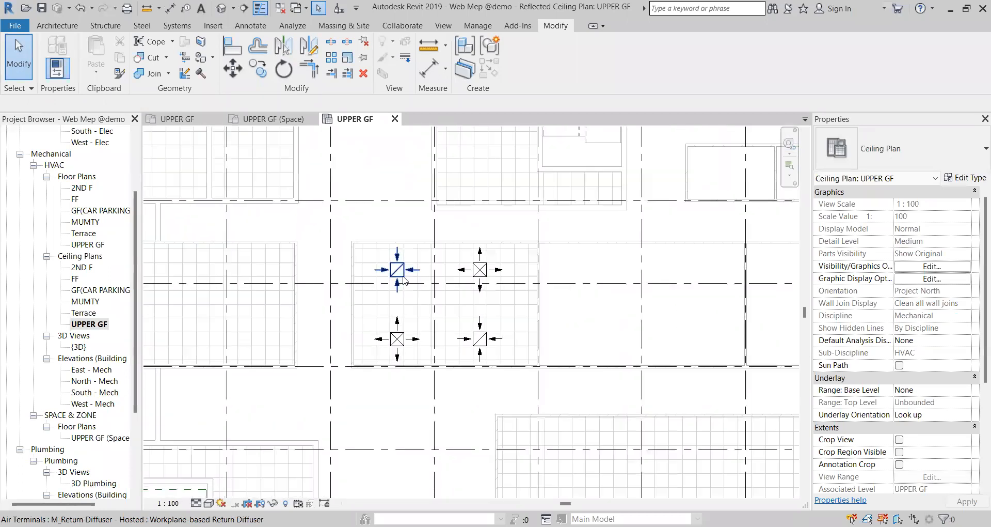
scroll(402, 275, up, 3)
scroll(398, 265, down, 2)
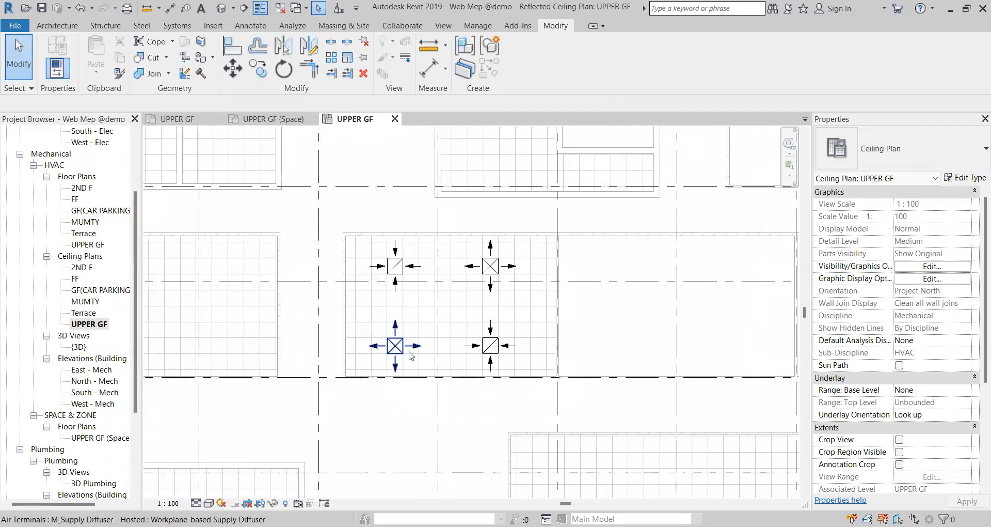
scroll(411, 355, up, 4)
scroll(395, 349, down, 4)
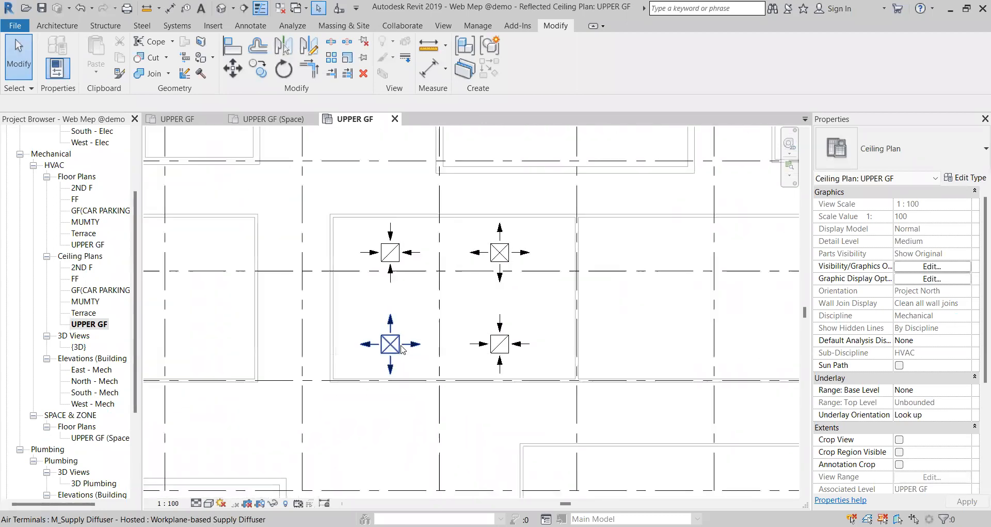
scroll(392, 254, up, 3)
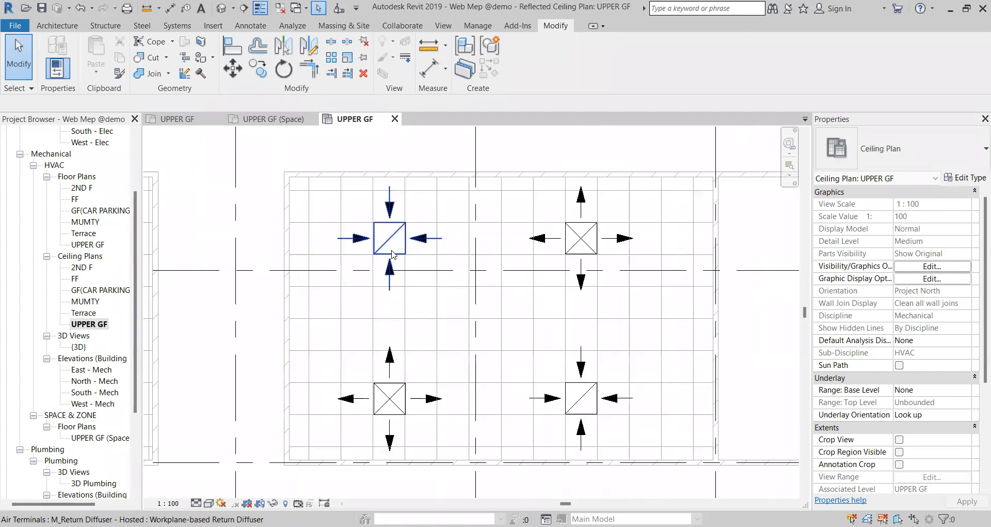
scroll(395, 258, down, 3)
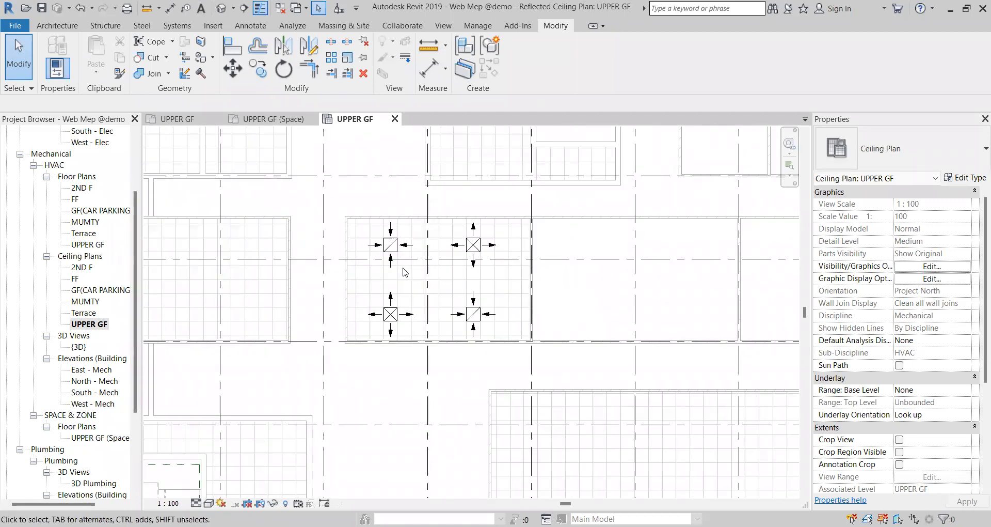
scroll(405, 272, down, 1)
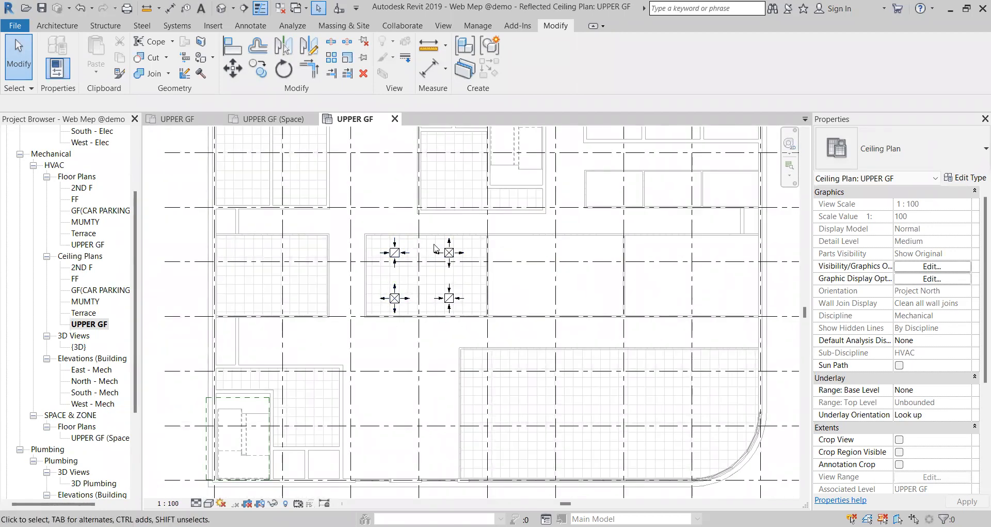
scroll(439, 251, down, 1)
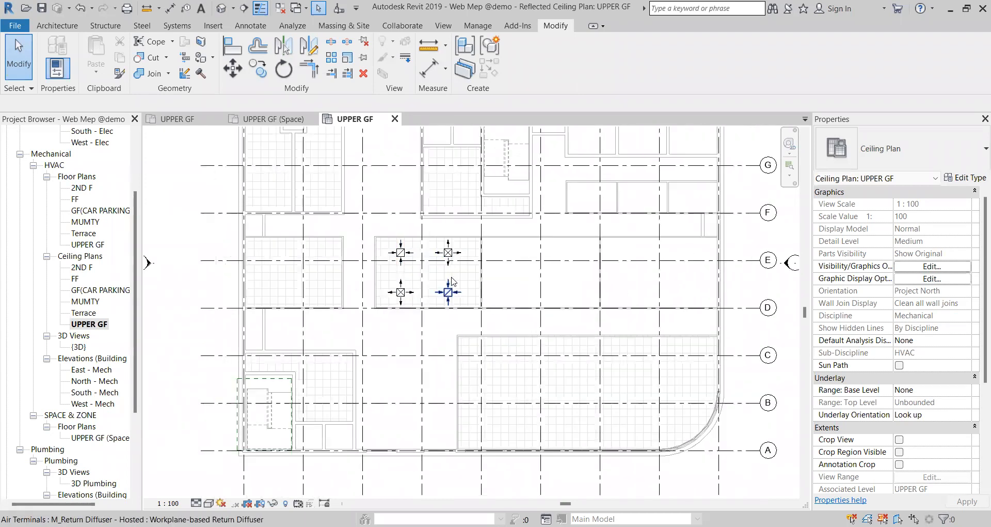
Step: Open the HVAC floor plan UPPER GF and view the four diffusers in Meeting Room-1
click(89, 246)
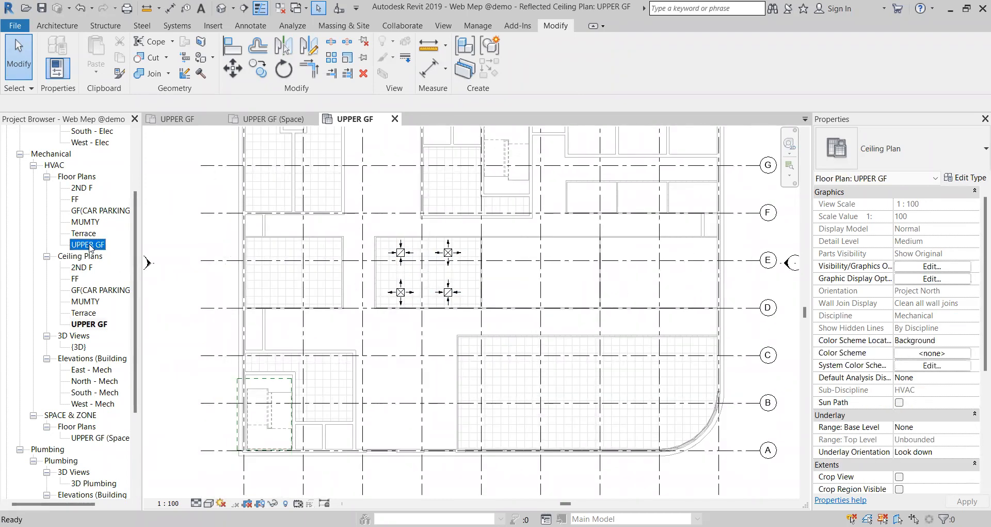
double_click(89, 246)
scroll(408, 286, up, 3)
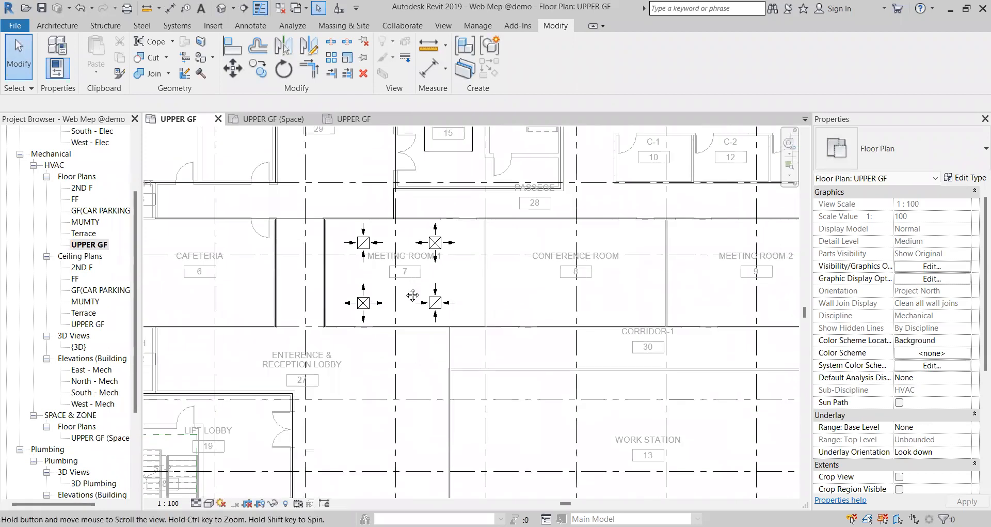
click(177, 25)
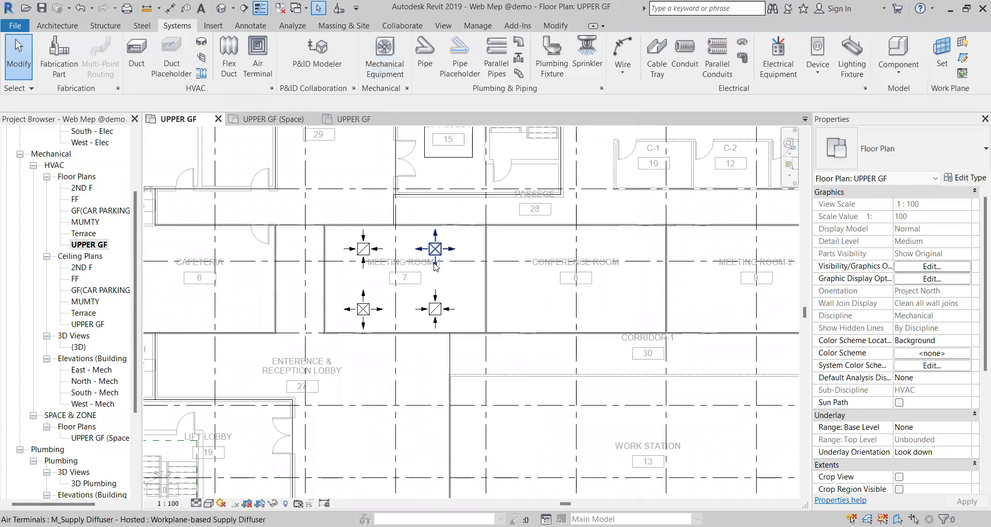
scroll(408, 307, up, 1)
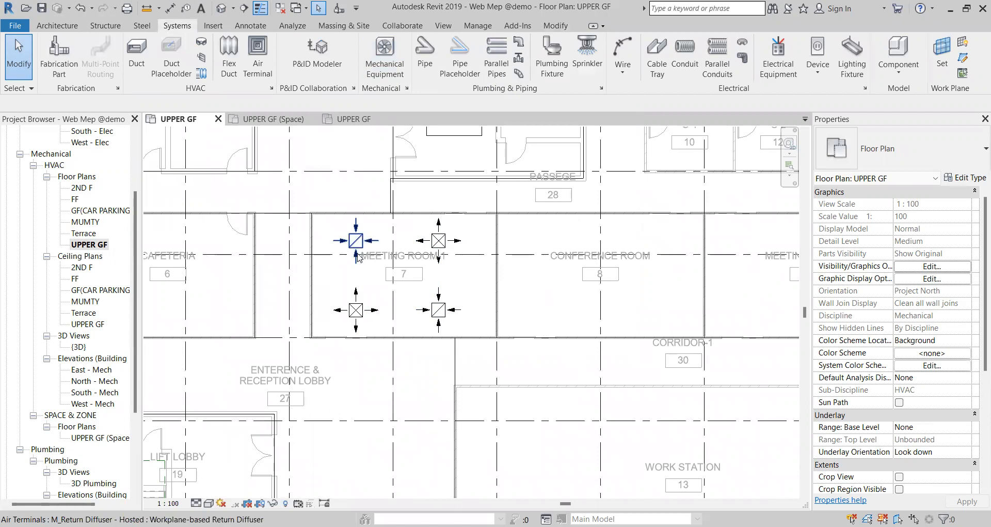
scroll(370, 252, up, 2)
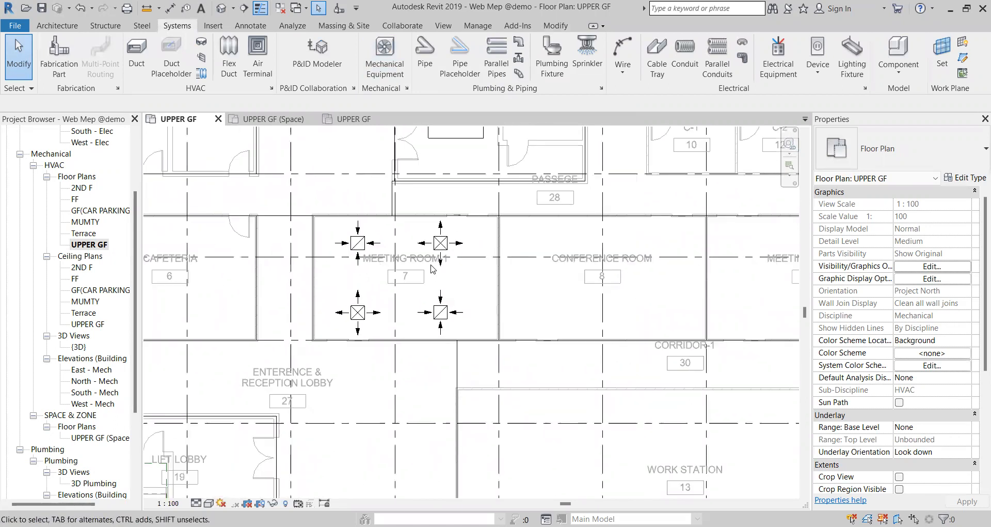
Step: Check the flow value of the upper-left return diffuser in Meeting Room-1
scroll(439, 277, up, 1)
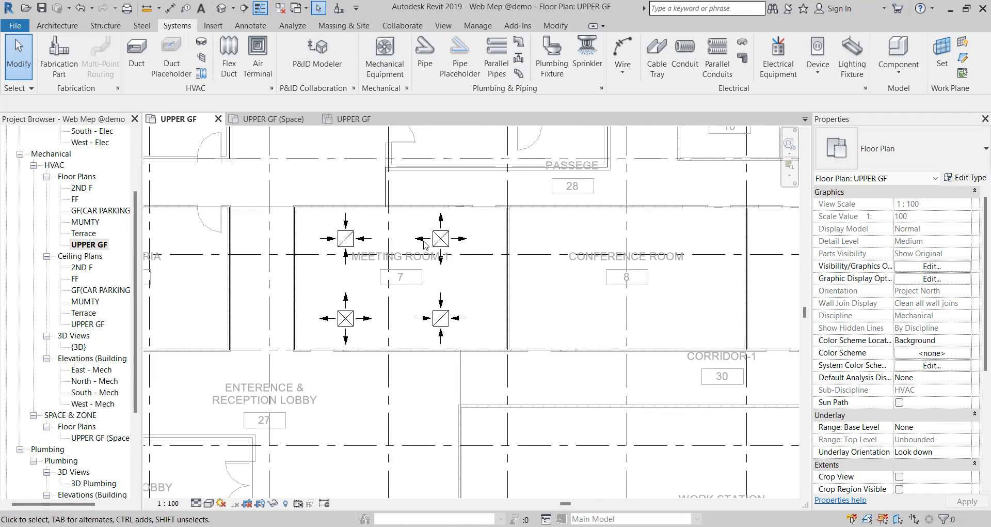
scroll(401, 254, down, 1)
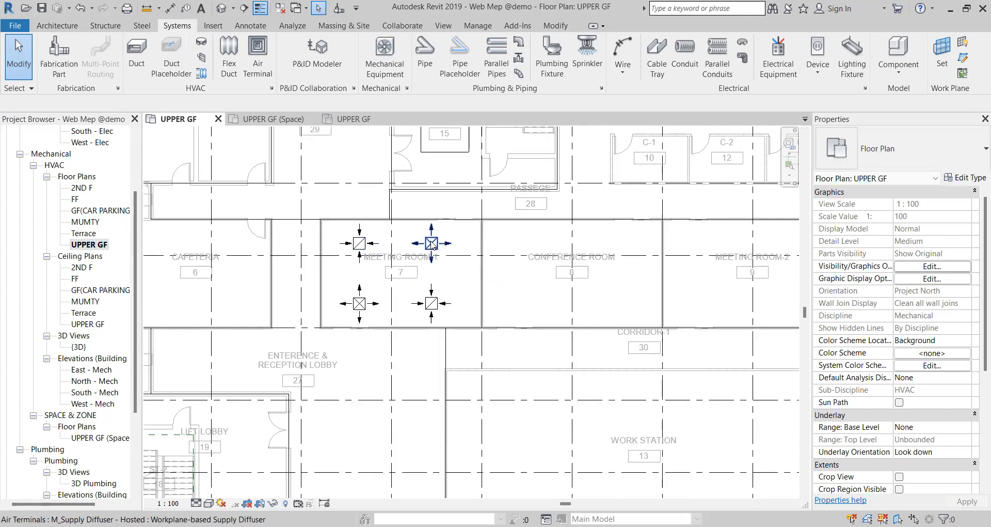
middle_drag(485, 296, 515, 313)
scroll(481, 291, down, 1)
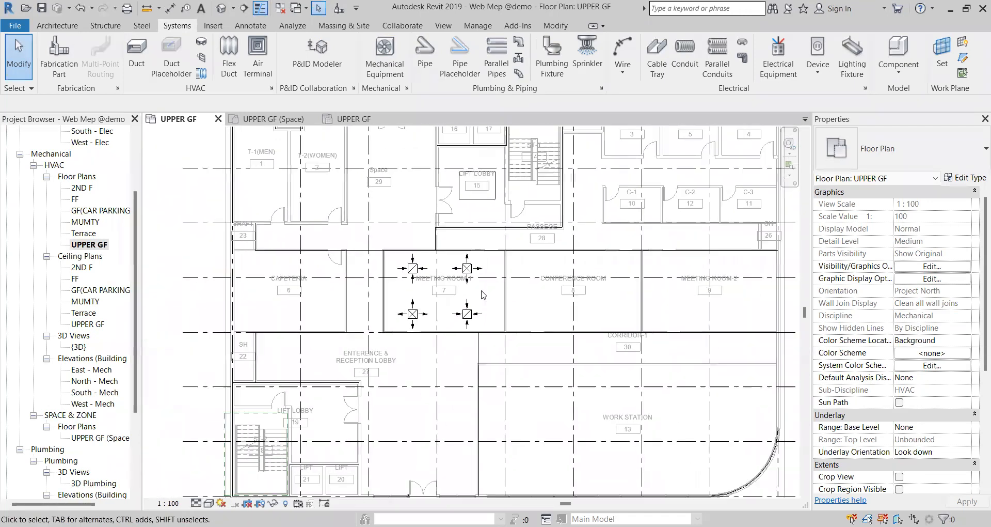
scroll(424, 296, up, 1)
scroll(470, 295, up, 1)
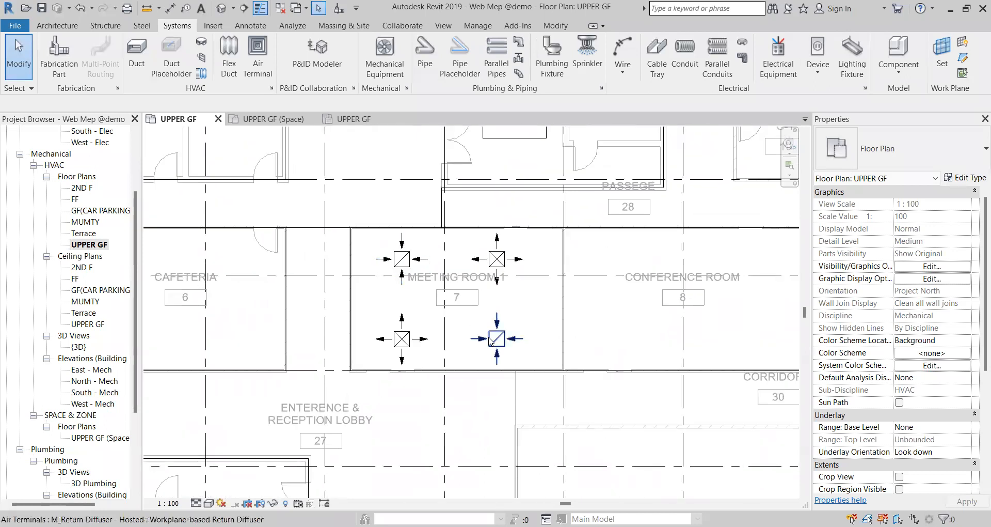
scroll(402, 261, down, 1)
click(402, 261)
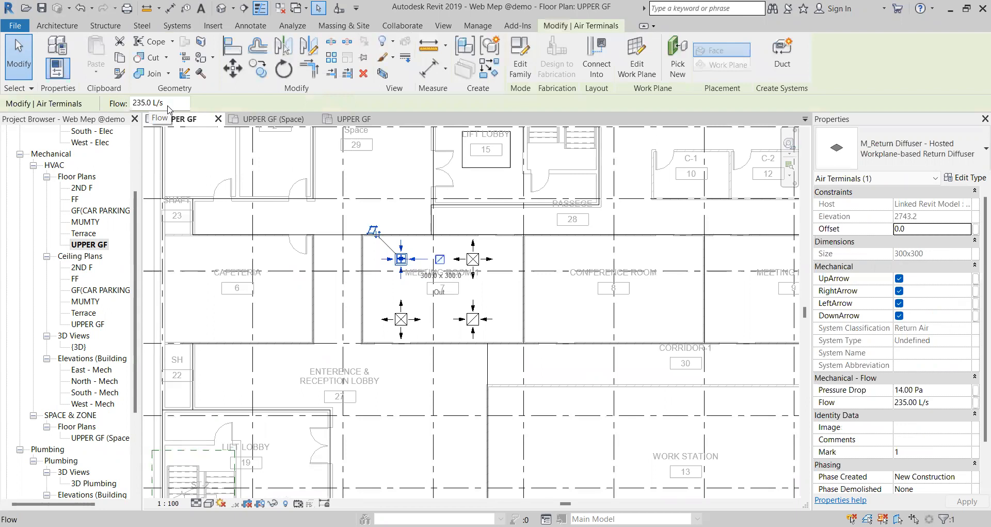
click(416, 218)
Step: Set the project's HVAC Air Flow format to cubic feet per minute with the CFM unit symbol
key(u)
key(n)
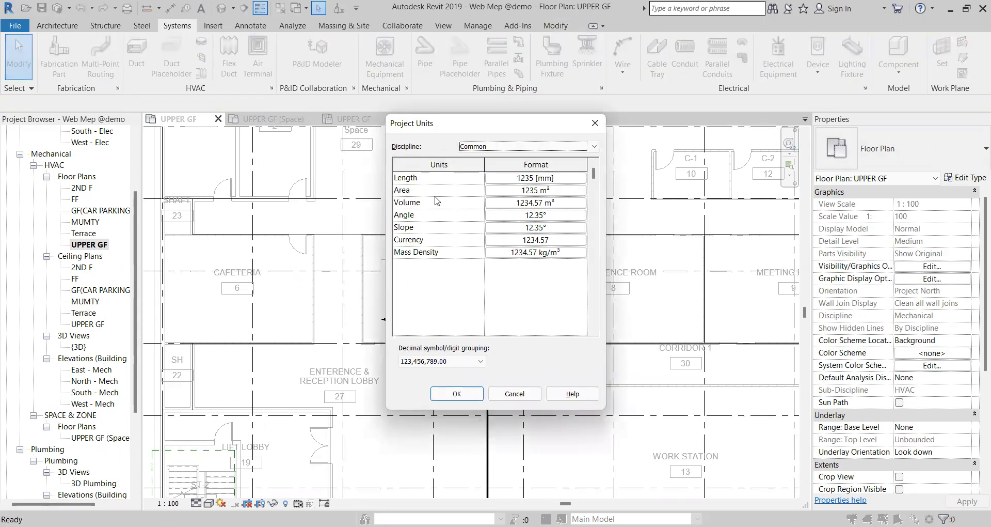
click(496, 147)
click(490, 163)
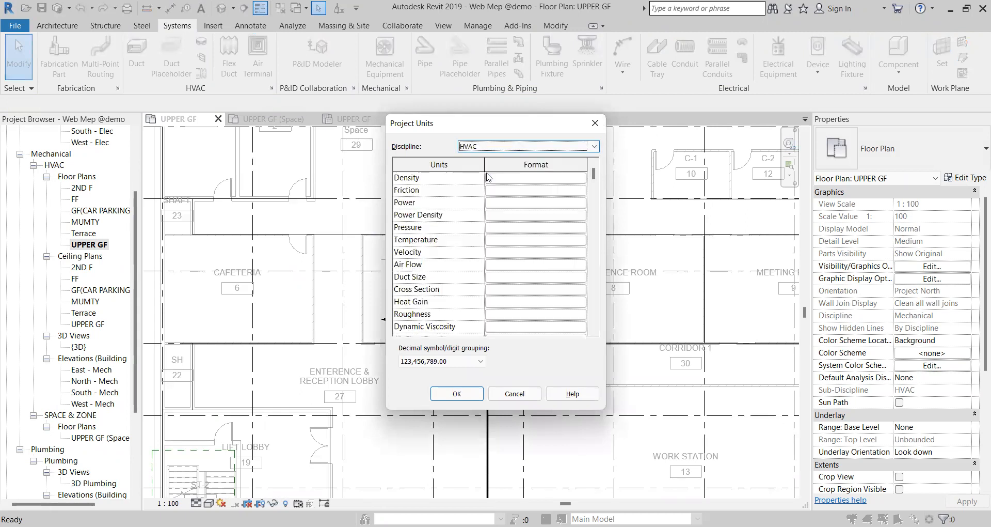
click(524, 267)
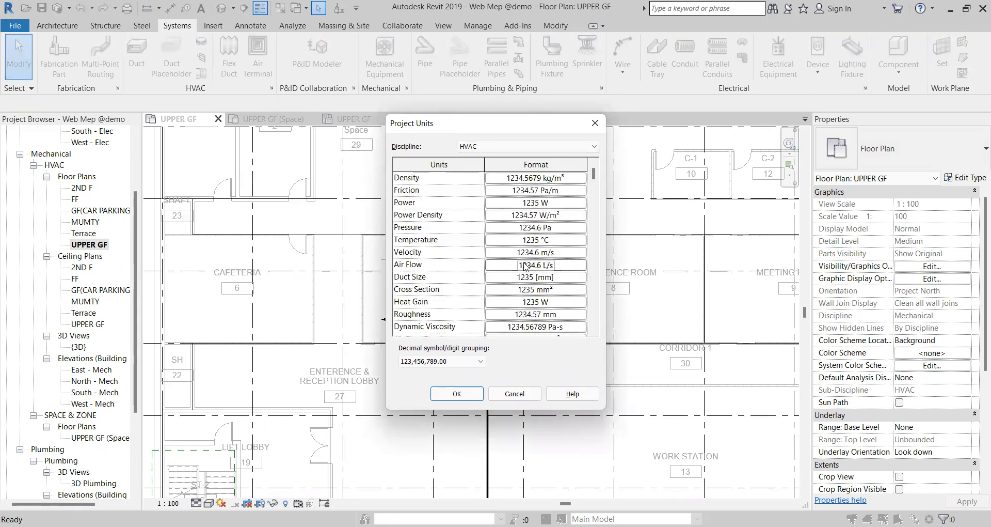
click(513, 199)
click(511, 213)
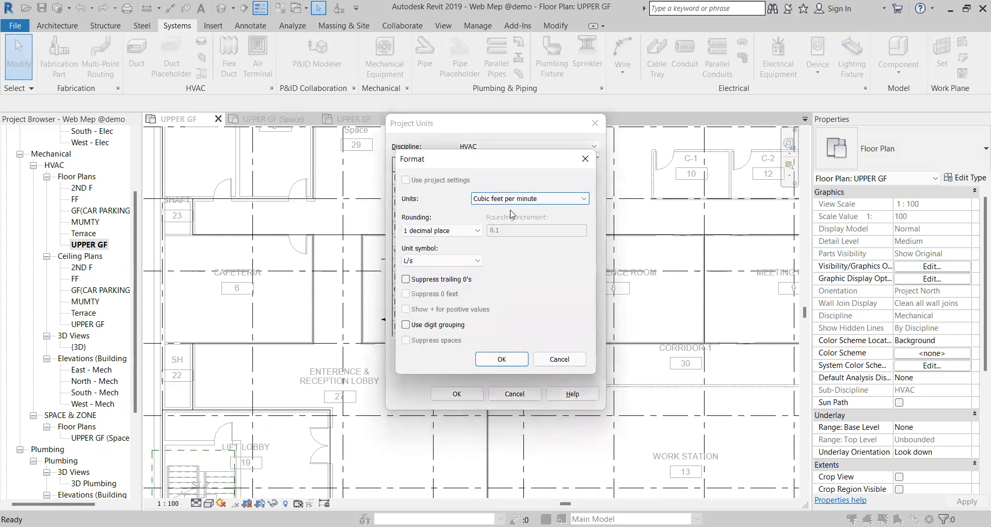
click(444, 260)
click(442, 292)
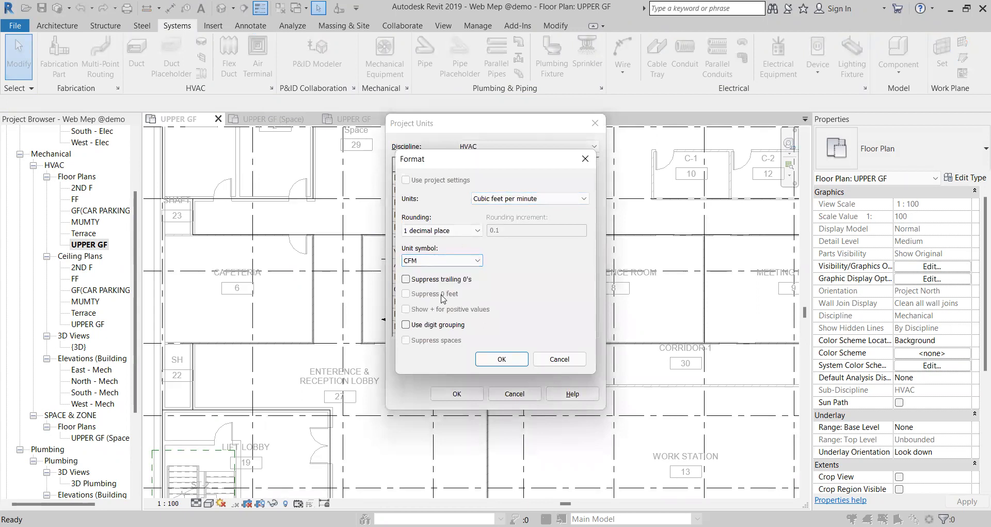
click(503, 359)
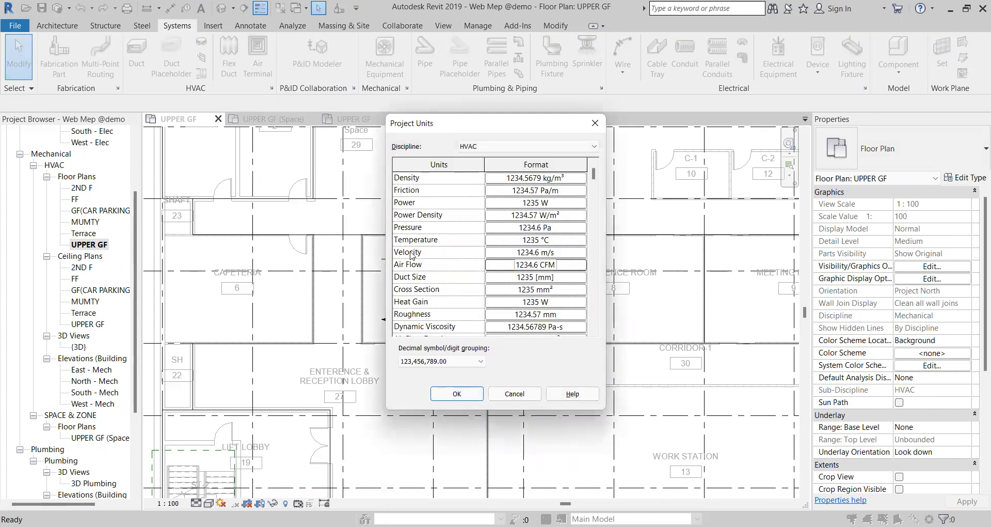
Step: Set the HVAC Velocity format to feet per minute with the FPM unit symbol
click(525, 253)
click(527, 198)
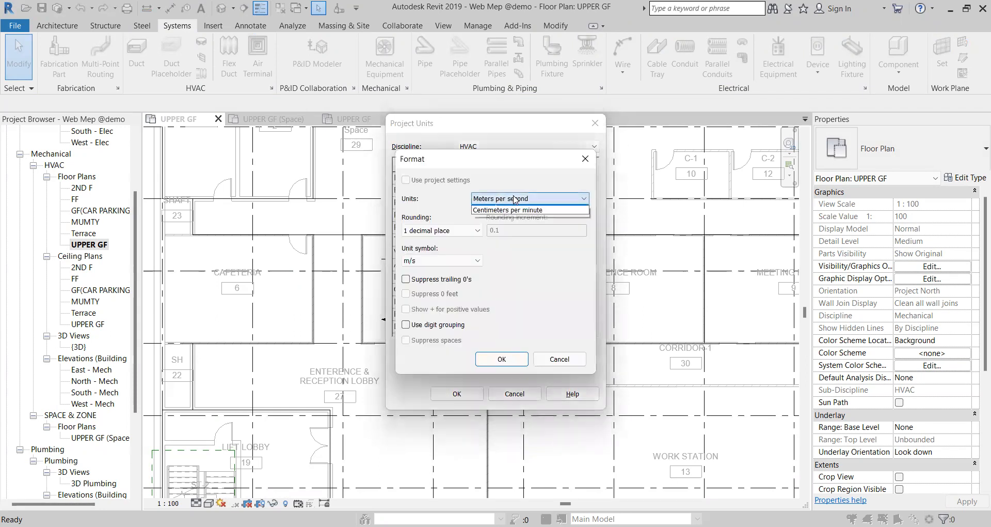
click(505, 210)
click(459, 261)
click(442, 275)
click(498, 358)
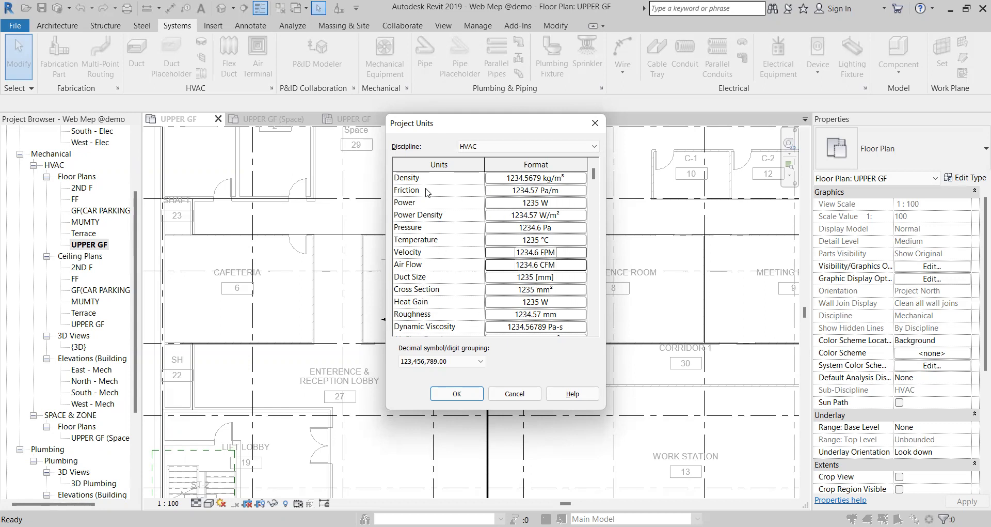
Step: Set the HVAC Friction format to inches of water (60 °F) per 100 feet and apply the project units
click(524, 195)
click(521, 200)
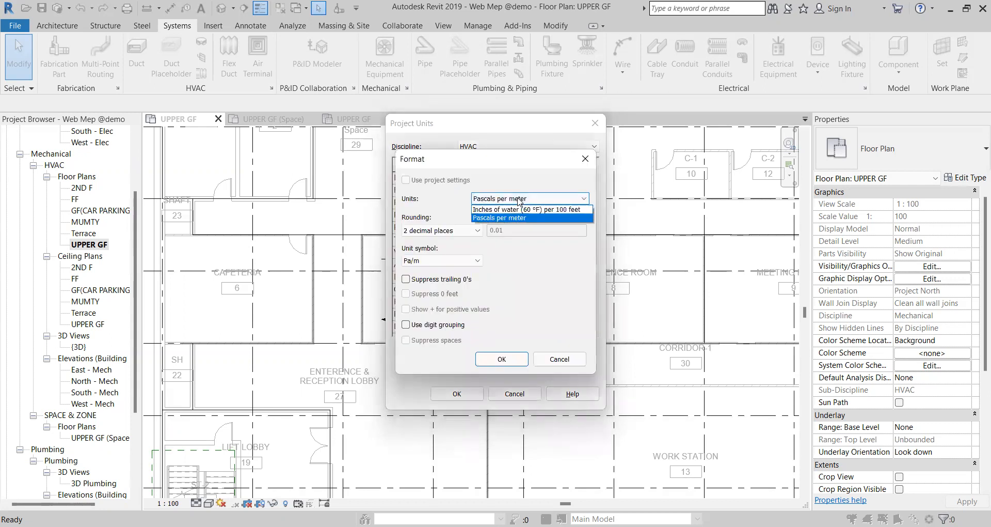
click(520, 209)
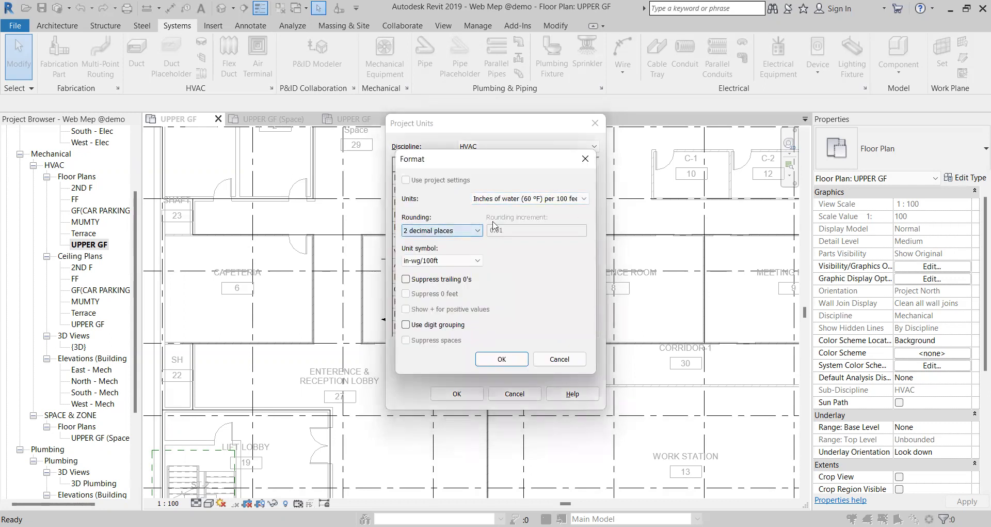
click(505, 358)
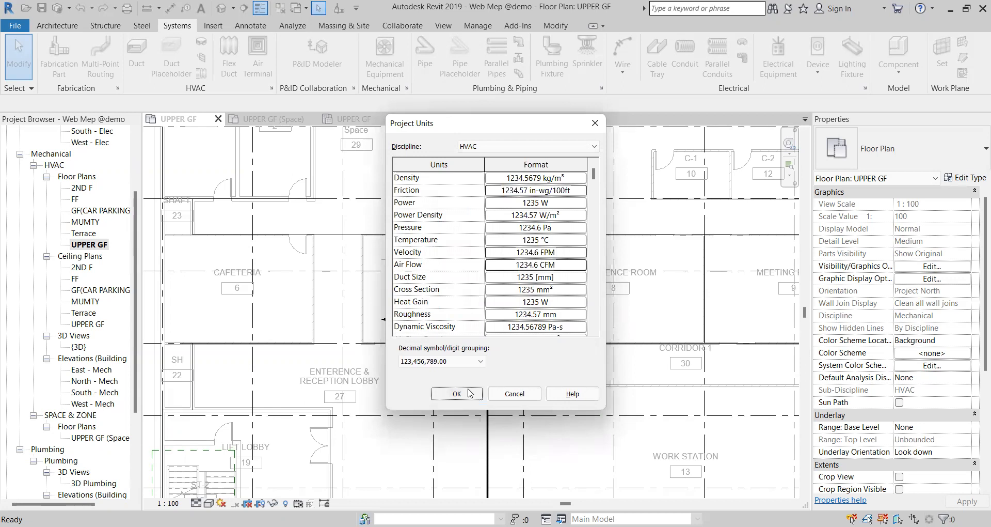
click(457, 394)
Step: Examine the positions and types of the four diffusers in Meeting Room-1 relative to the surrounding rooms and passage
scroll(489, 309, down, 3)
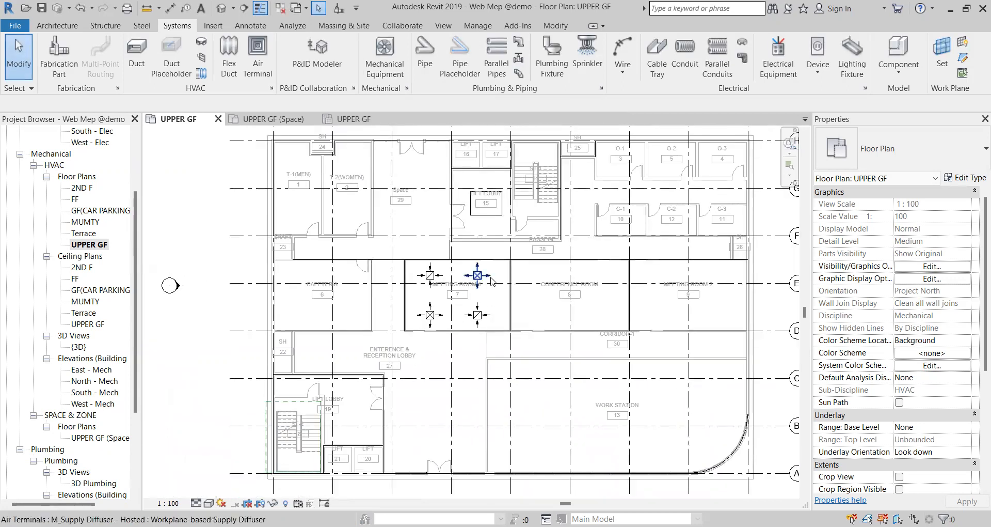
scroll(480, 277, up, 2)
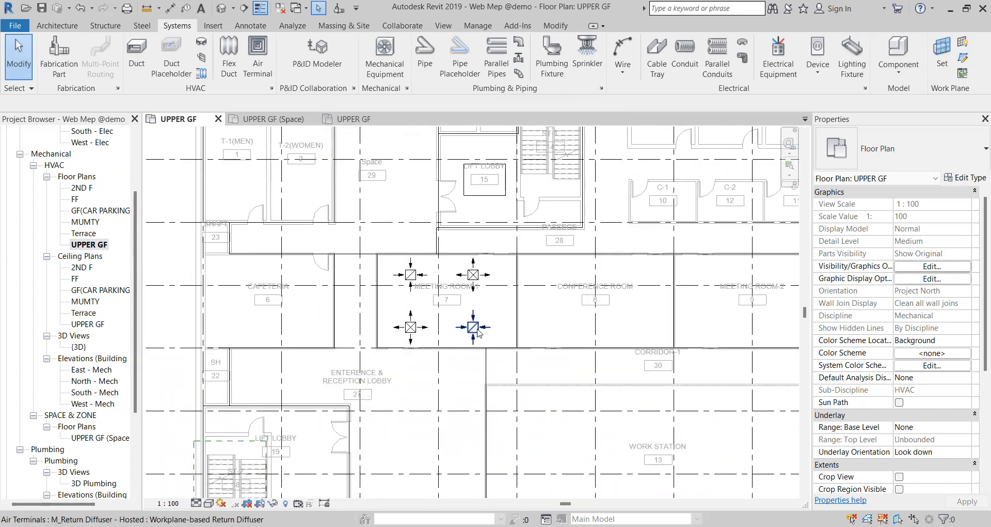
scroll(477, 328, up, 1)
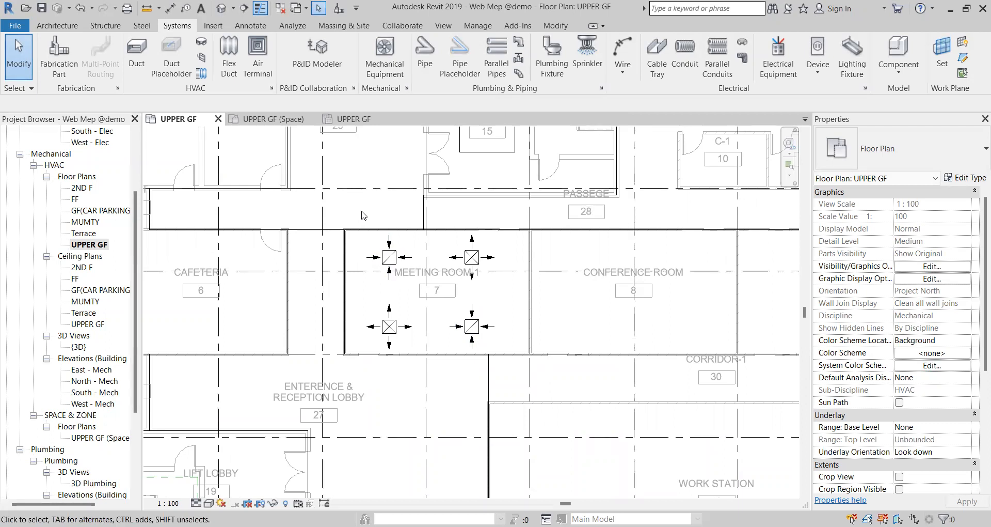
drag(356, 213, 385, 240)
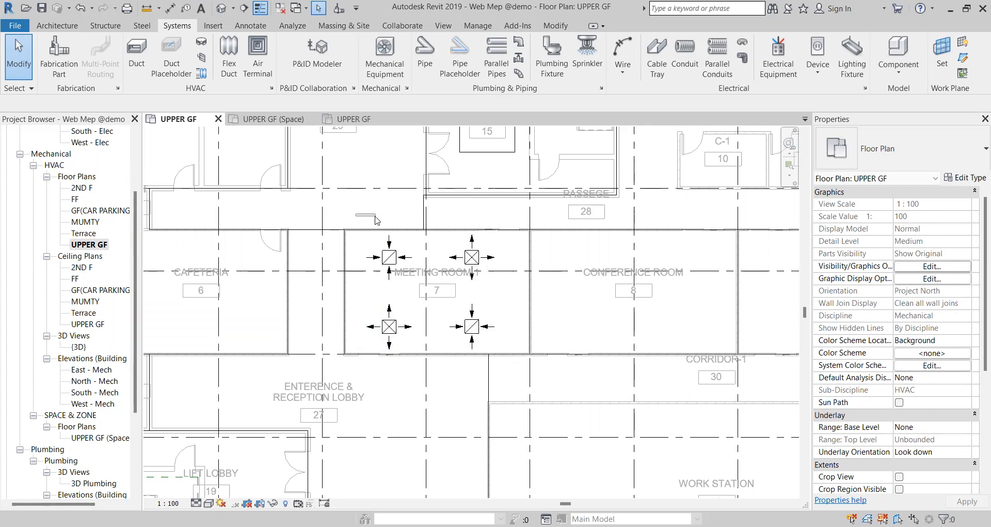
scroll(379, 257, up, 2)
scroll(393, 257, down, 2)
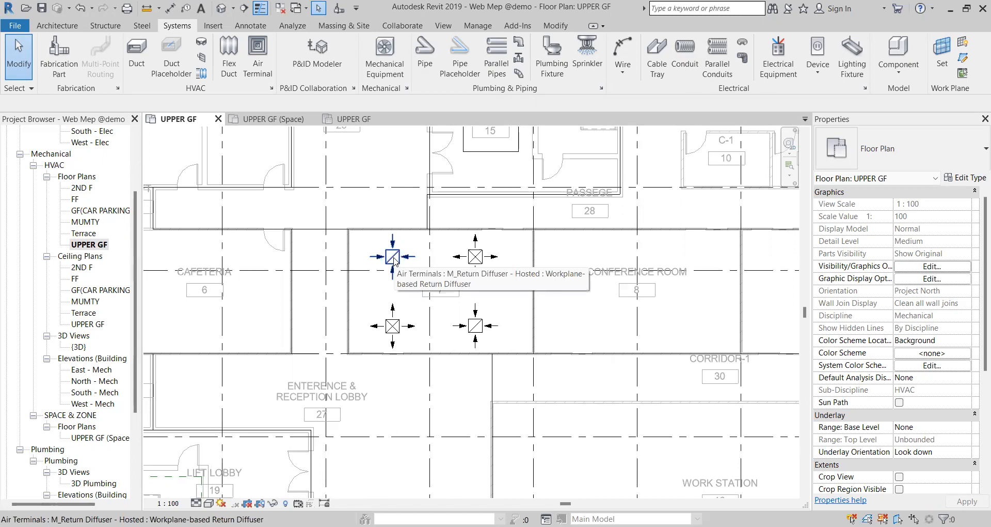
scroll(394, 258, up, 1)
scroll(395, 246, down, 1)
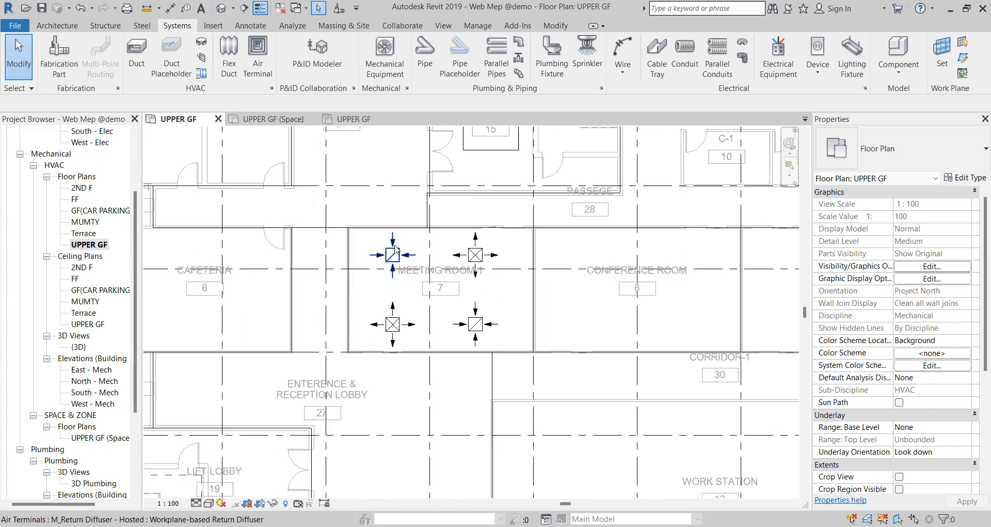
scroll(393, 325, down, 2)
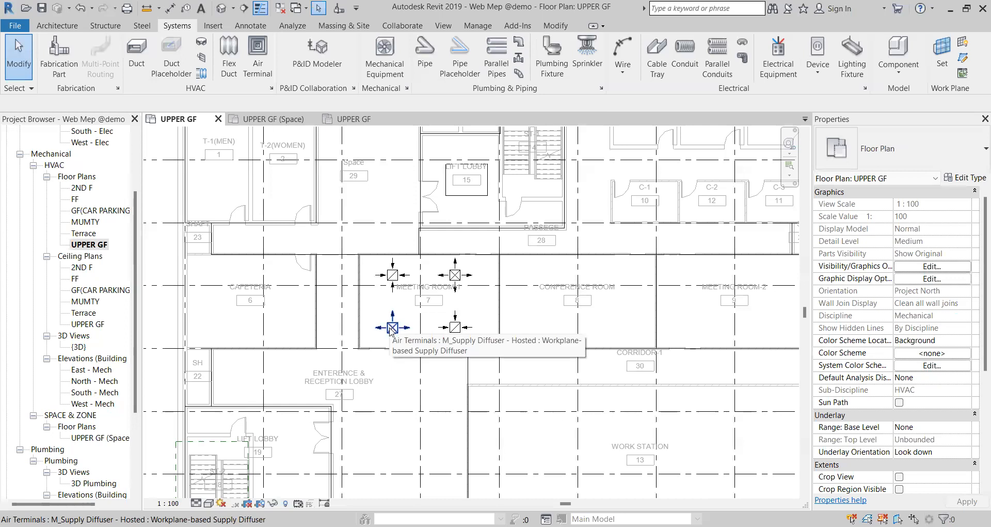
scroll(391, 331, up, 2)
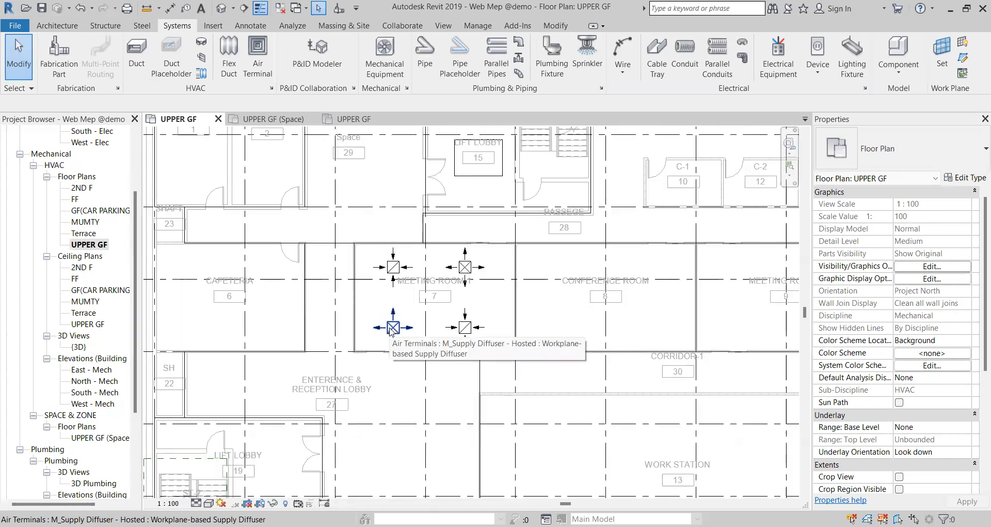
scroll(391, 330, down, 1)
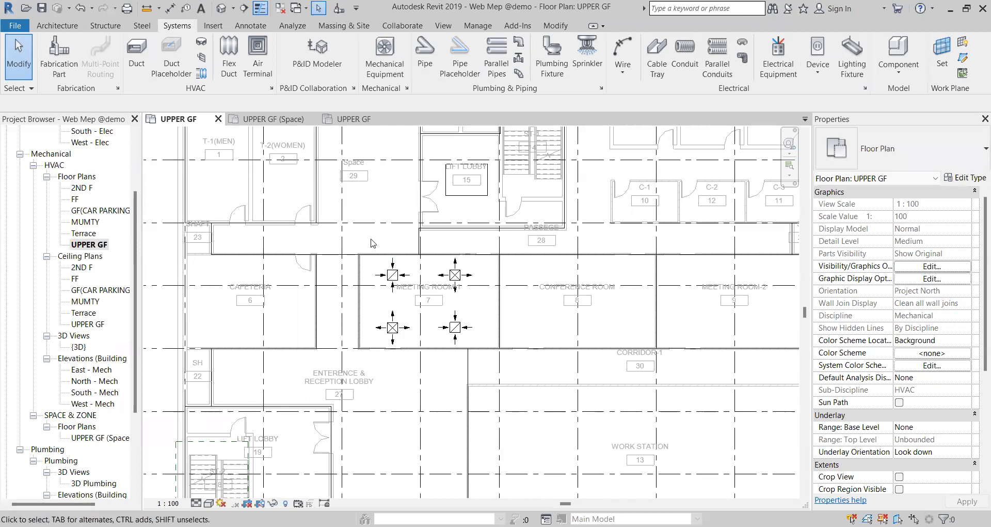
scroll(372, 241, down, 2)
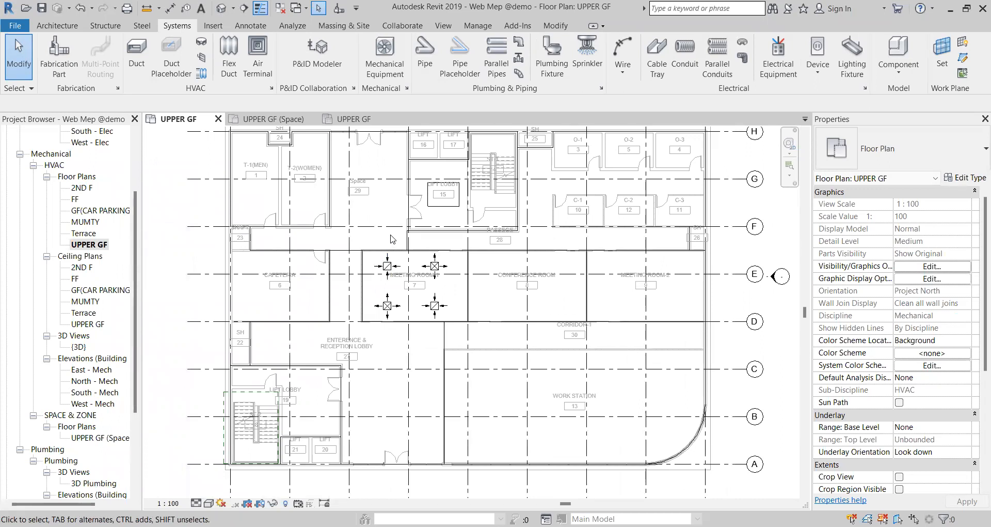
middle_drag(393, 235, 353, 222)
scroll(353, 222, up, 1)
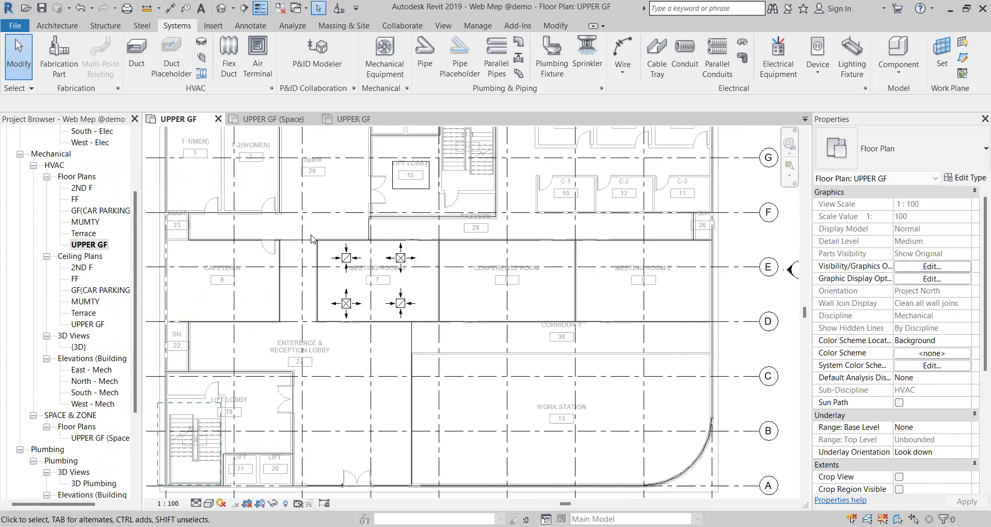
scroll(348, 275, down, 1)
Step: Set the flow of all four Meeting Room-1 diffusers to 450 CFM and check it on the upper-left return diffuser
click(348, 275)
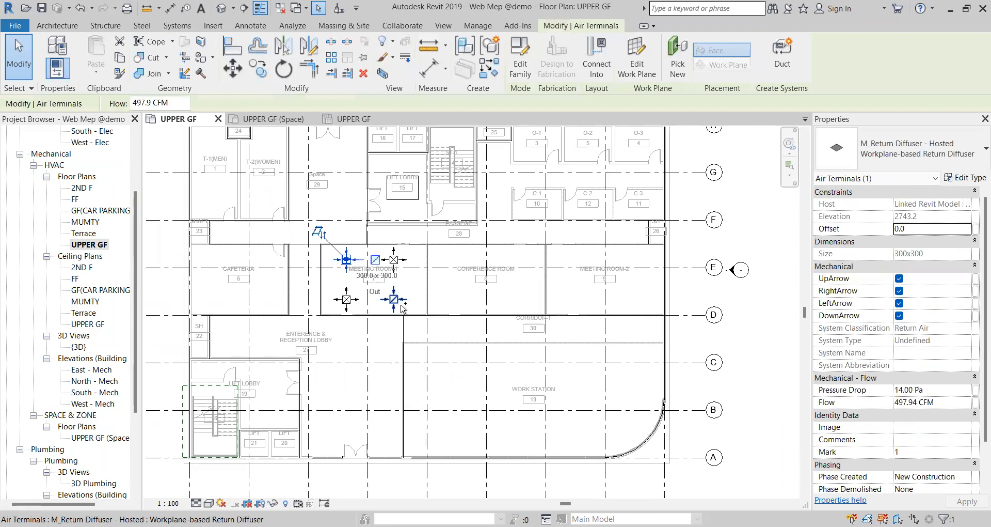
ctrl+click(393, 268)
ctrl+click(392, 264)
ctrl+click(347, 302)
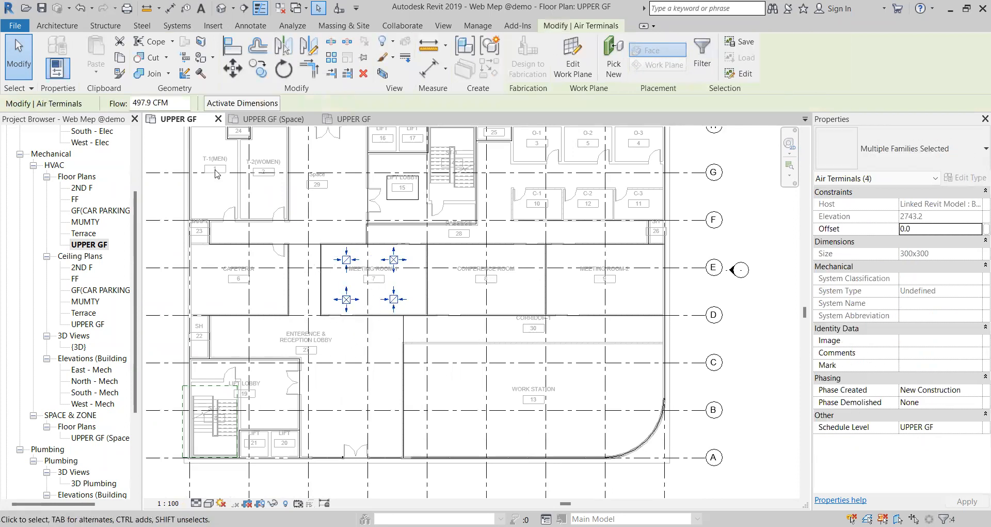
drag(177, 104, 116, 106)
text(450)
click(331, 198)
click(342, 264)
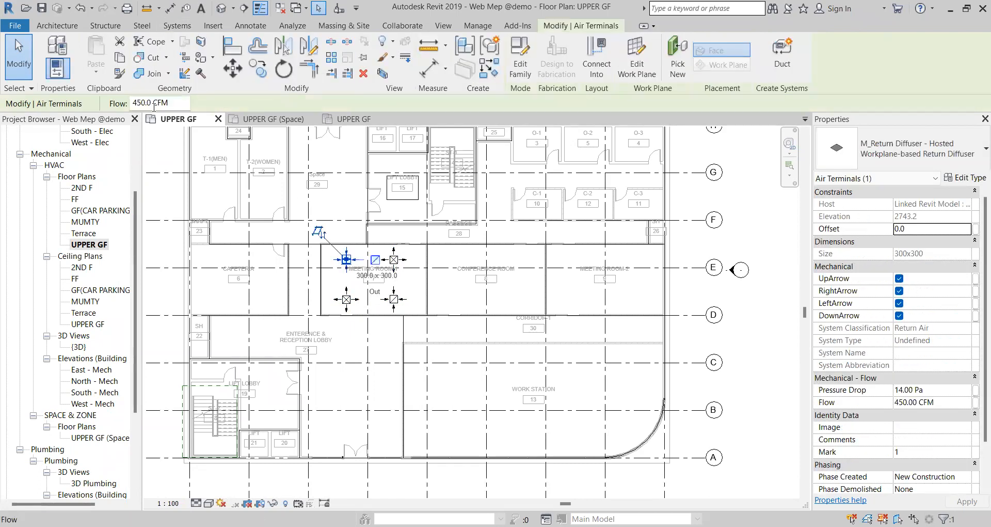
click(340, 213)
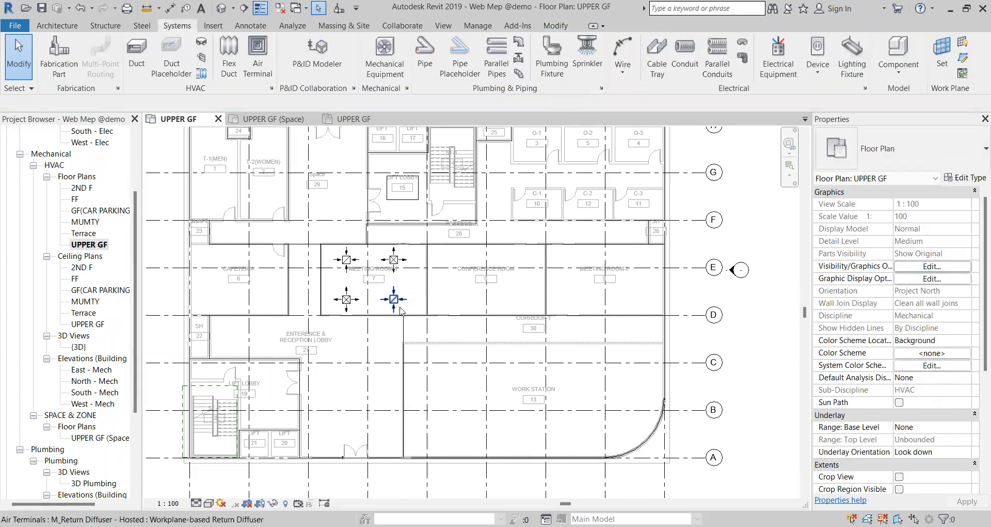
Step: Start placing mechanical equipment and browse the family library to the Terminal Units folder under Air-Side Components
click(385, 72)
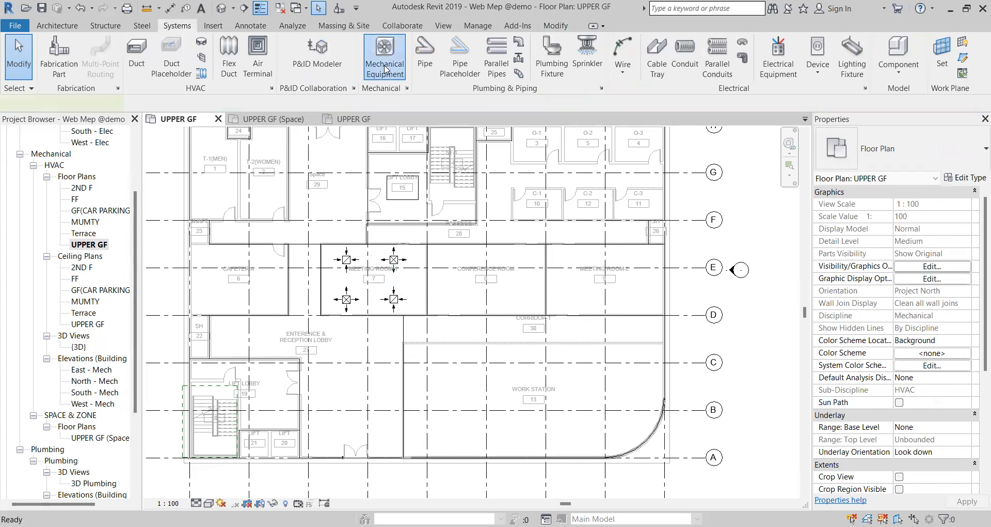
click(519, 63)
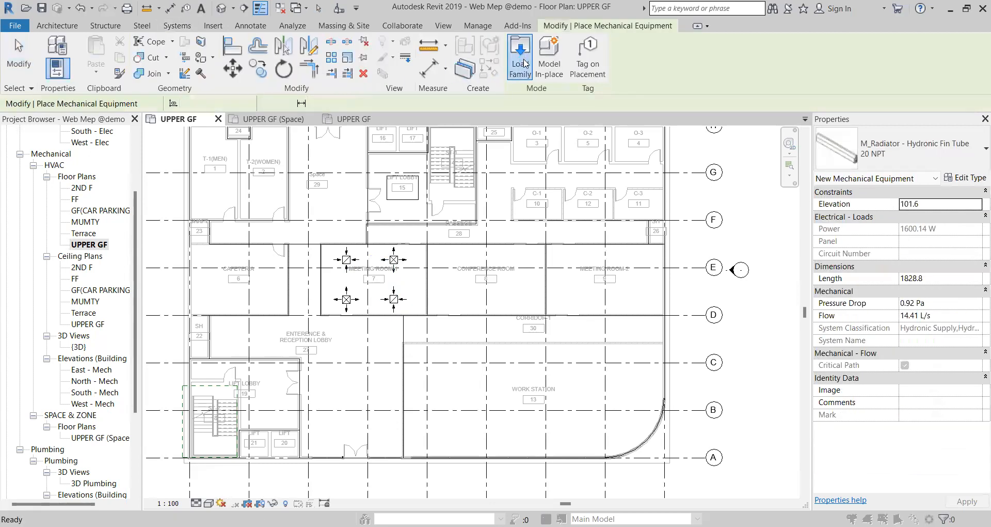
click(716, 100)
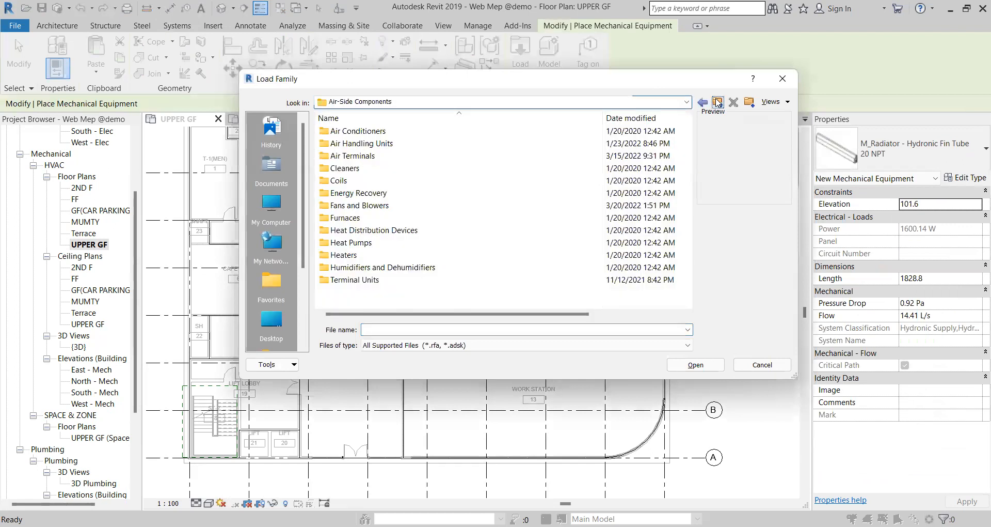
click(715, 100)
double_click(371, 132)
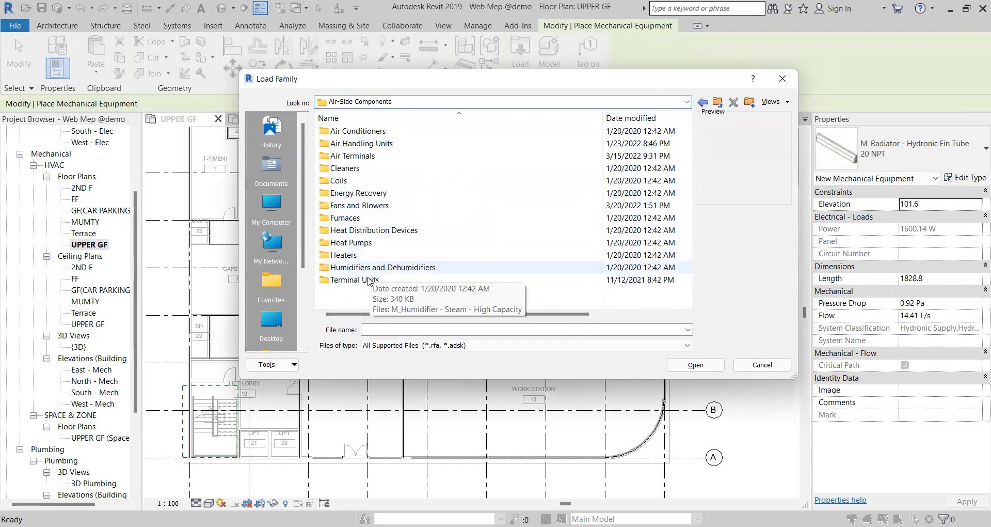
double_click(351, 280)
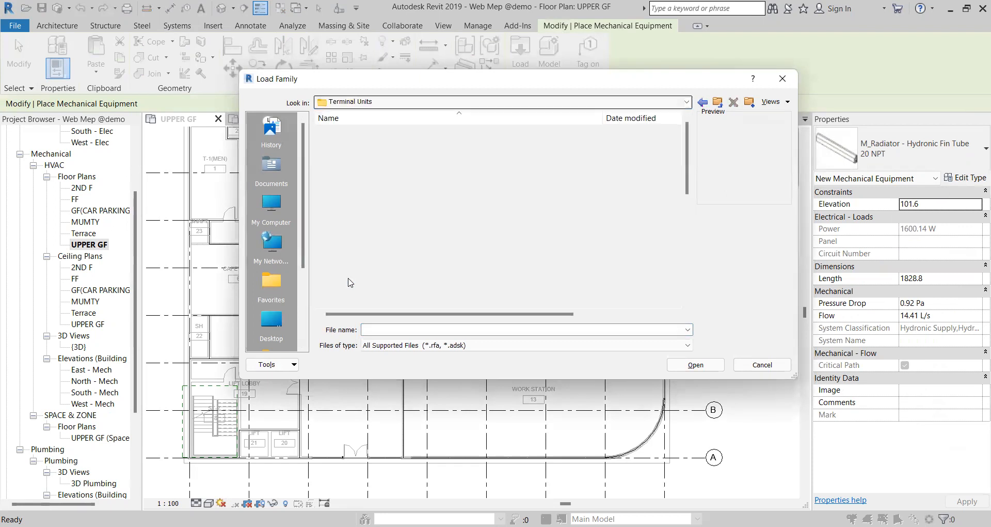
Step: Compare the ceiling ducted fan coil families and load M_Fan Coil Unit - Ceiling Ducted - CHW
click(456, 169)
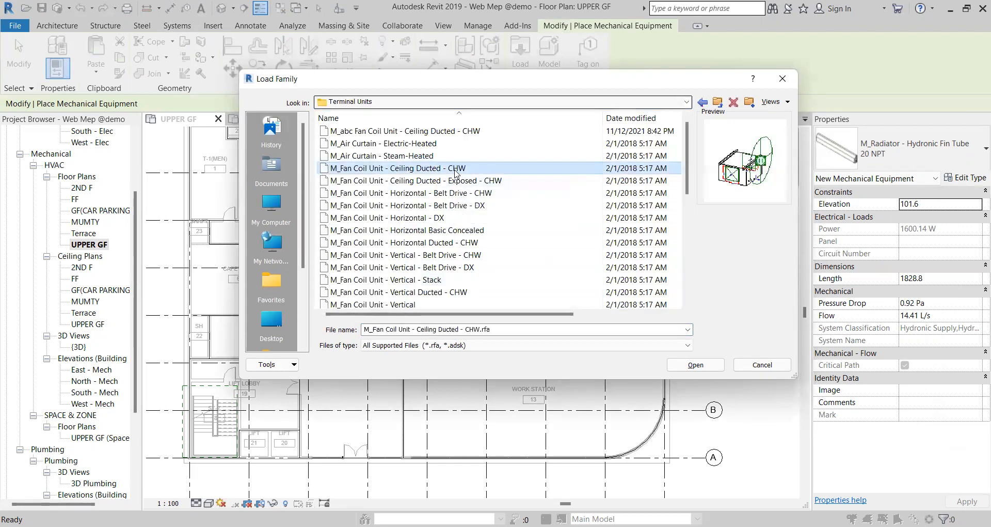
click(475, 182)
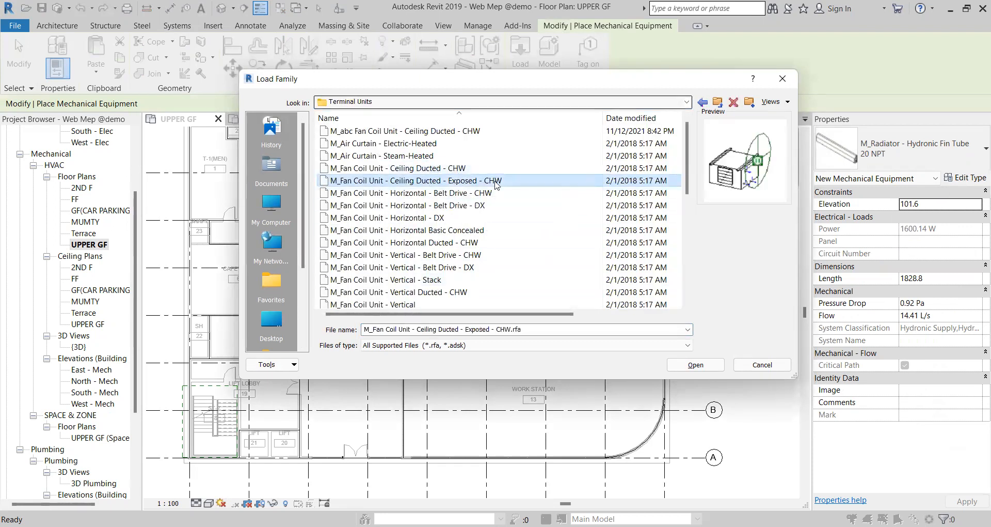
click(460, 168)
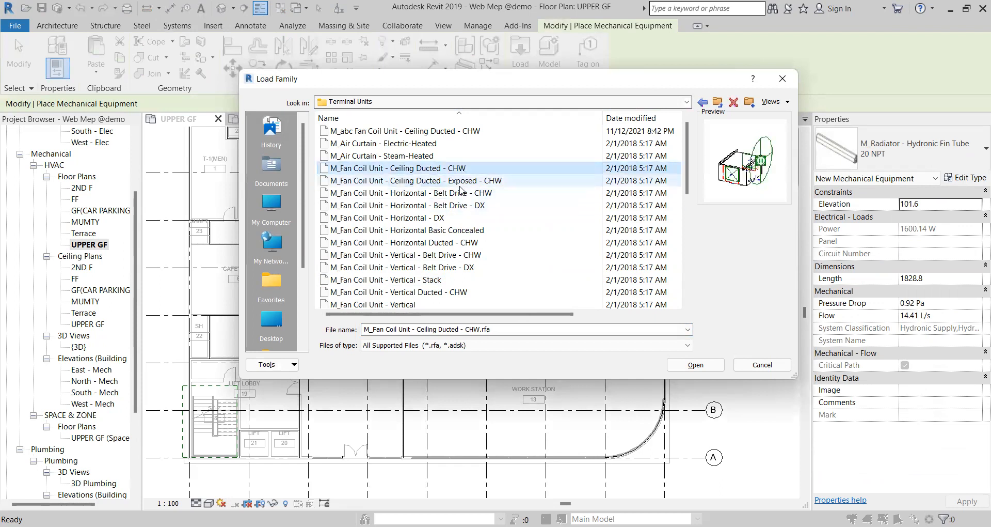
click(439, 181)
click(432, 170)
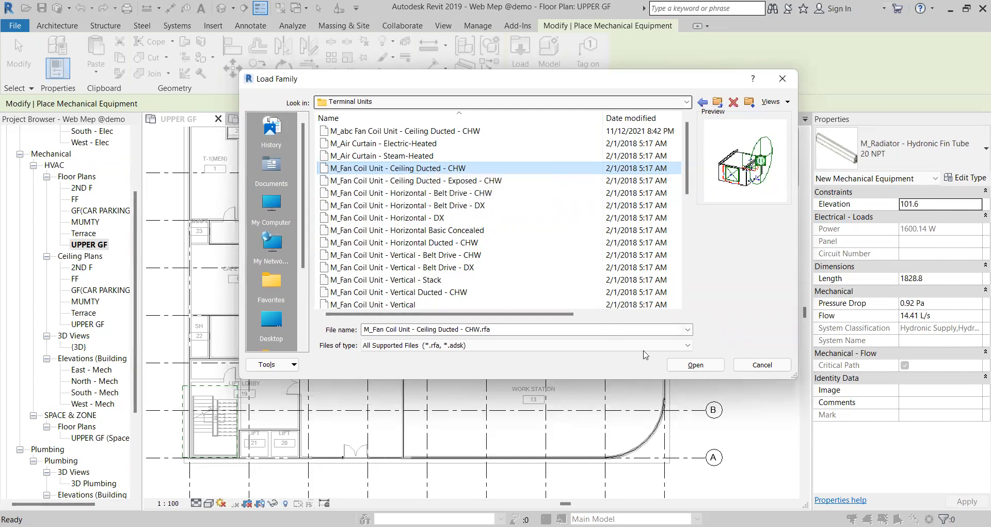
click(696, 365)
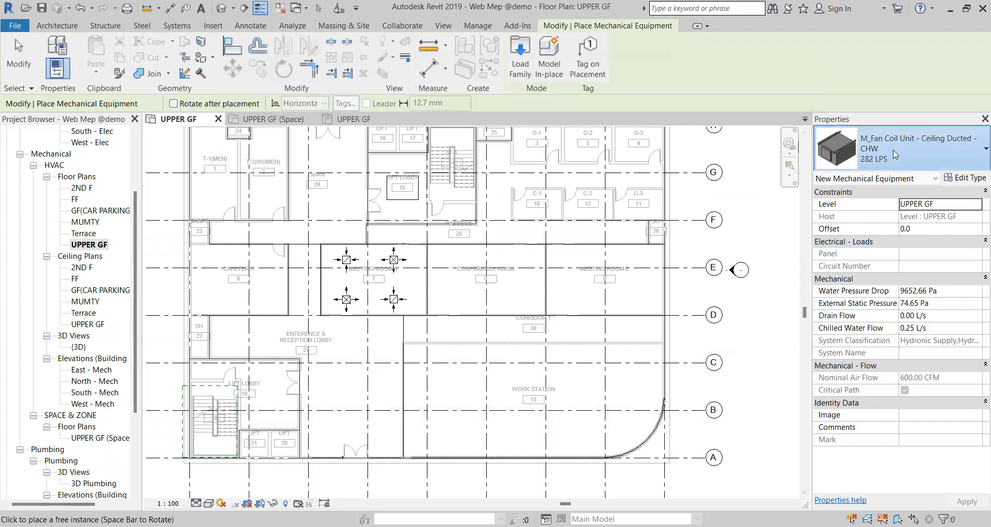
Step: Review the fan coil unit's capacity types and choose 470 LPS for placement
click(896, 160)
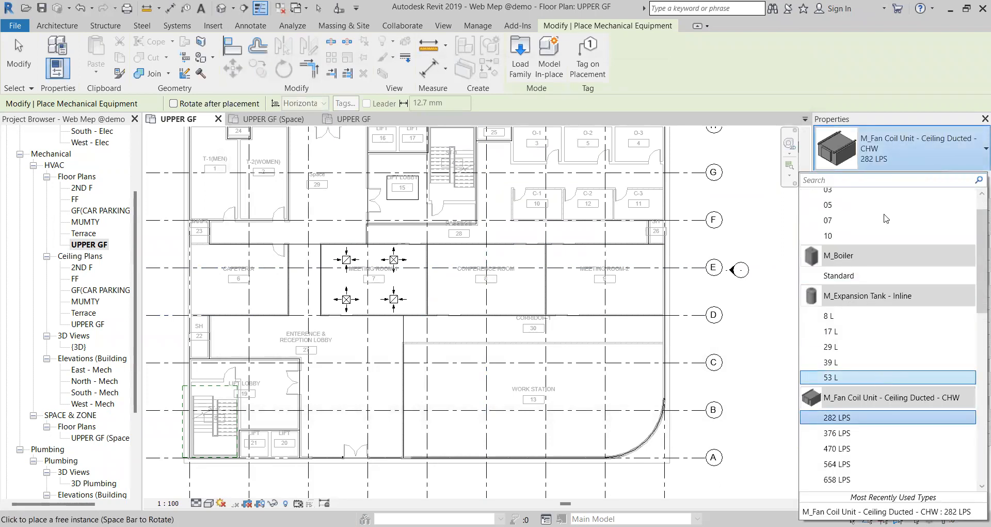
scroll(860, 350, down, 2)
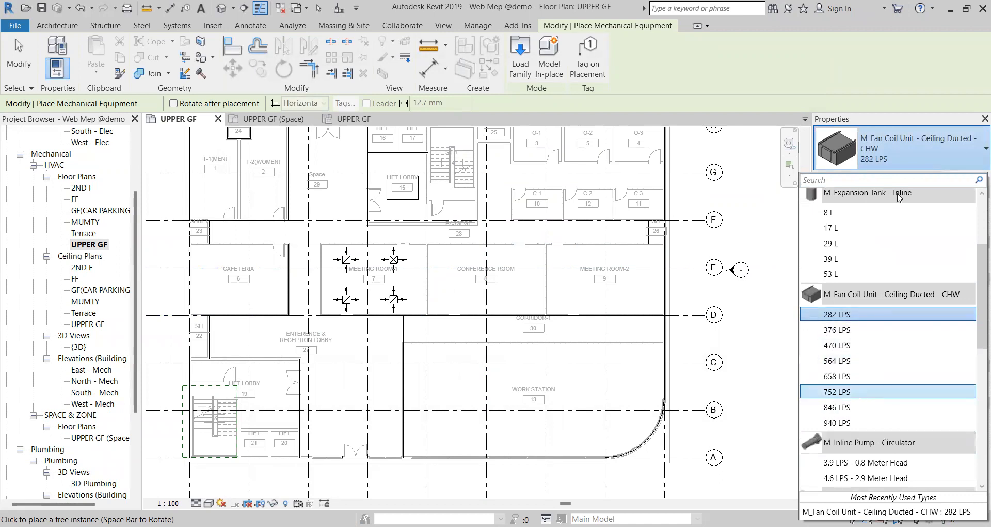
scroll(859, 266, down, 2)
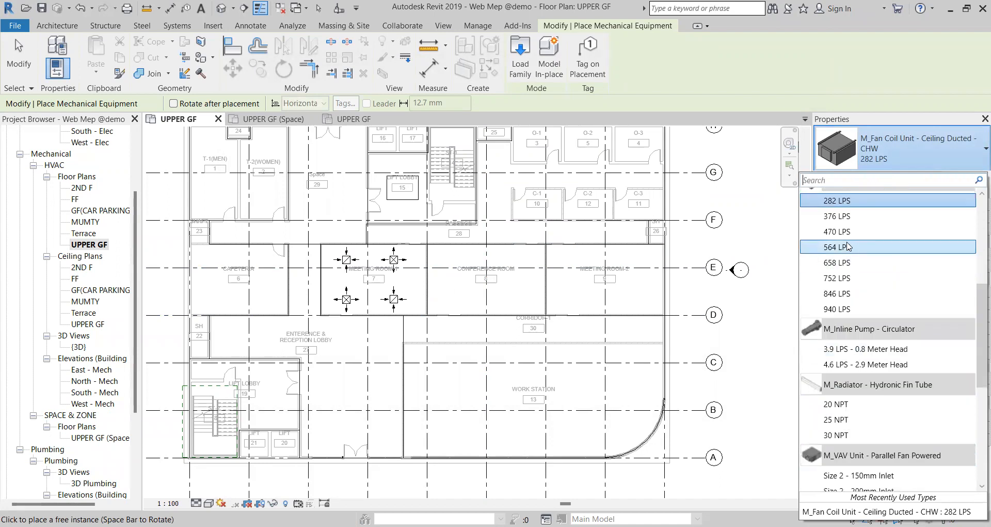
scroll(859, 266, up, 1)
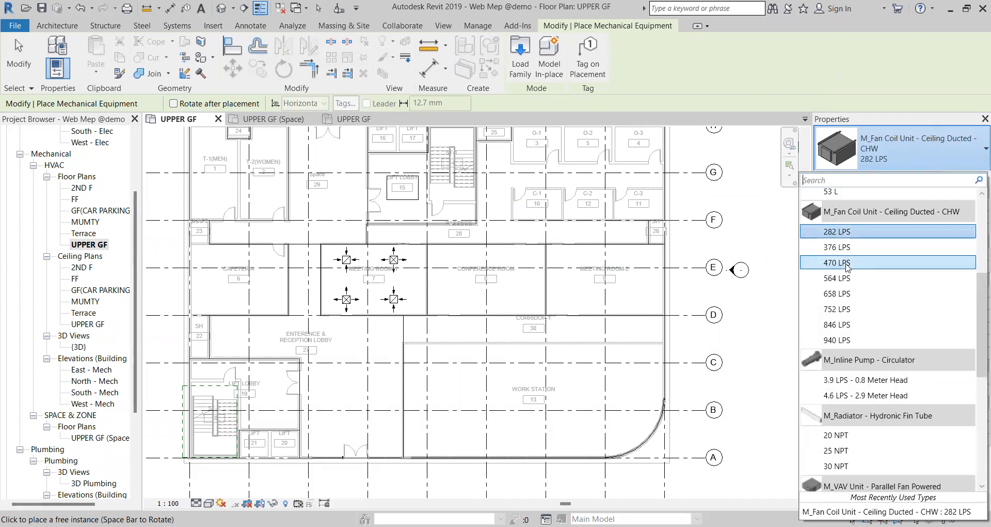
mouse_move(861, 267)
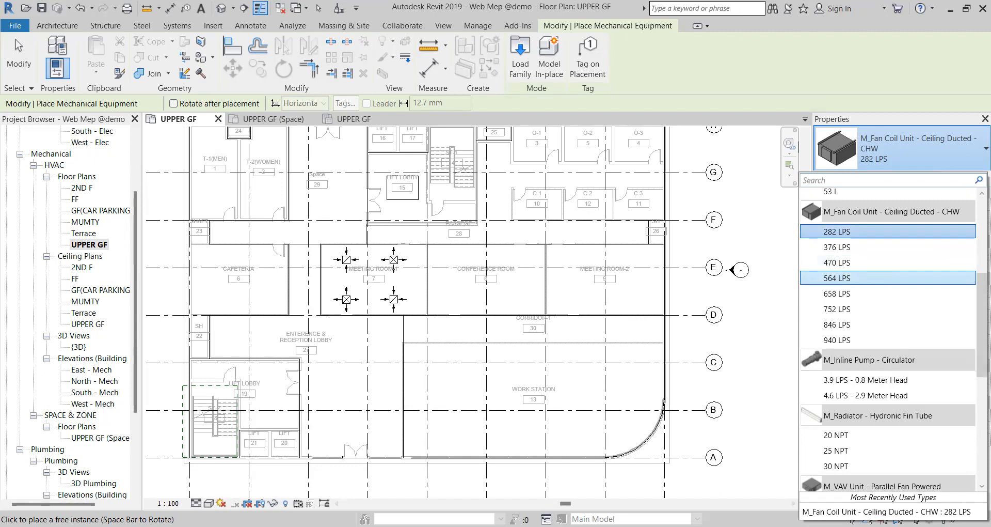
click(482, 346)
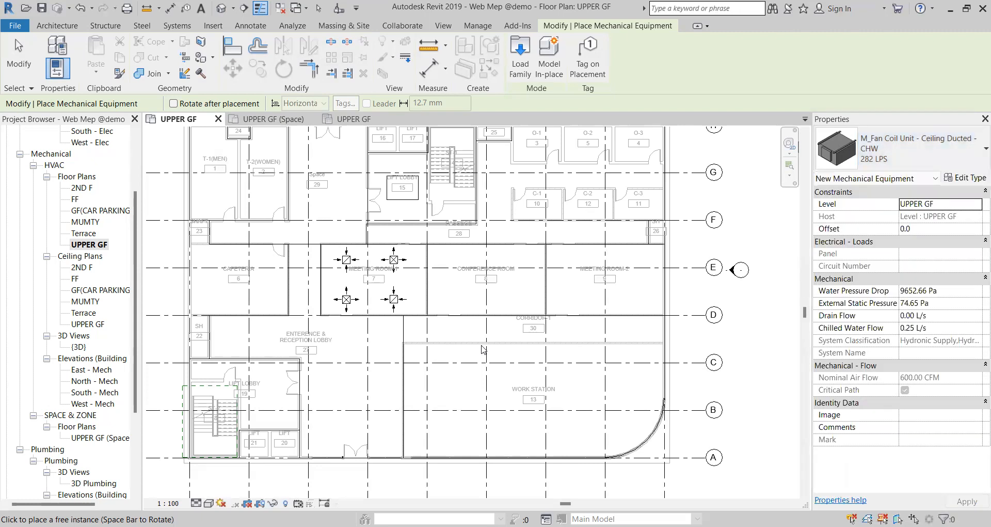
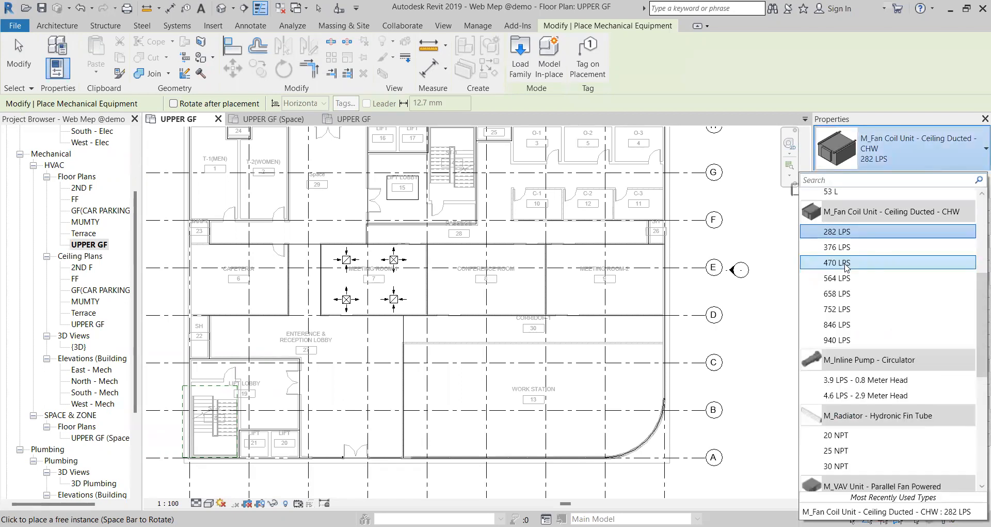
click(847, 263)
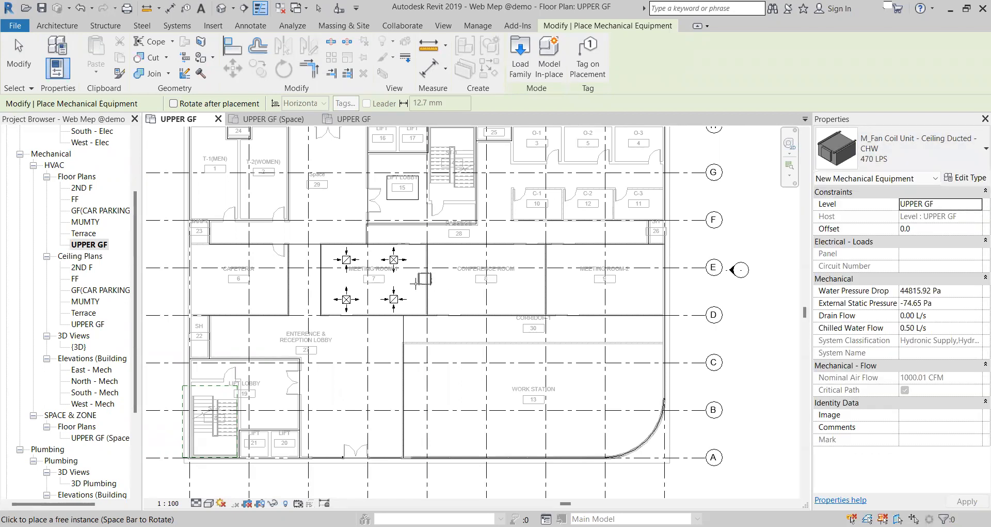
Step: Place one 470 LPS fan coil unit in Meeting Room-1, between the diffusers and the Conference Room wall
scroll(416, 284, up, 3)
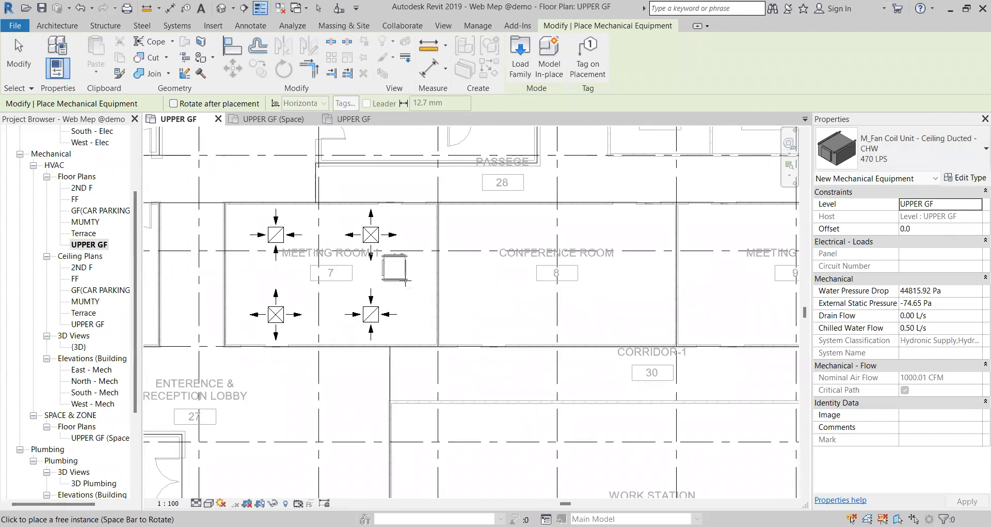
scroll(421, 287, up, 1)
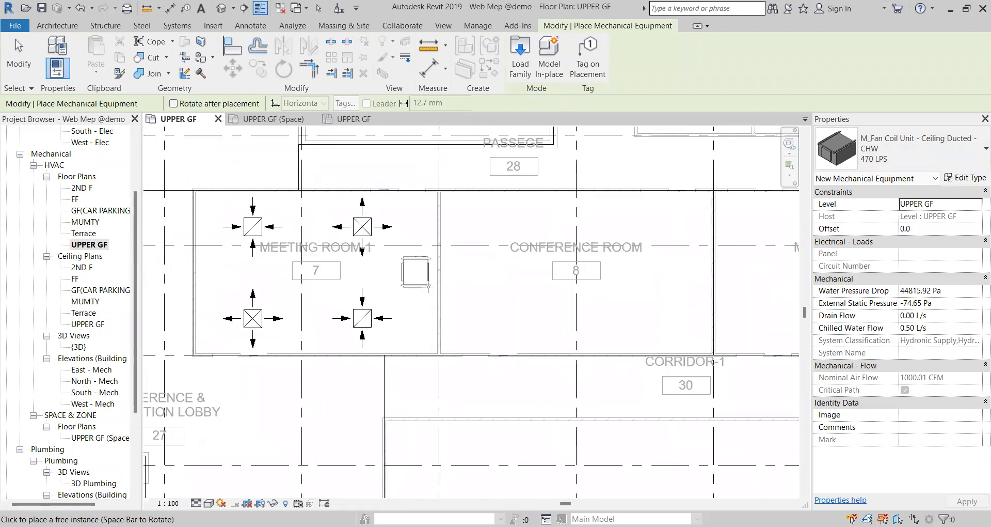
click(426, 288)
key(Escape)
key(Escape)
Step: Rotate the fan coil unit 180° so its Out connector faces the diffusers, and shift it slightly towards the passage
scroll(413, 279, down, 3)
click(415, 272)
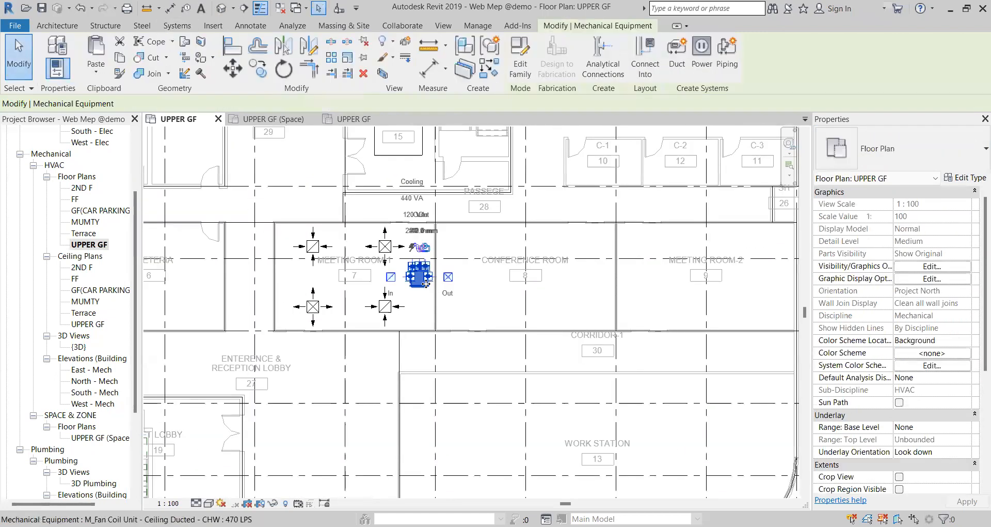
scroll(393, 290, up, 5)
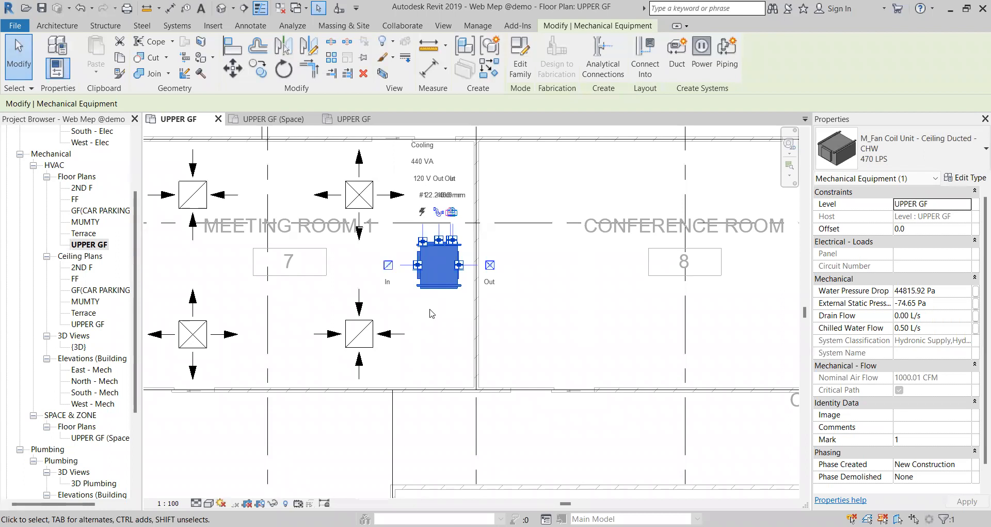
key(space)
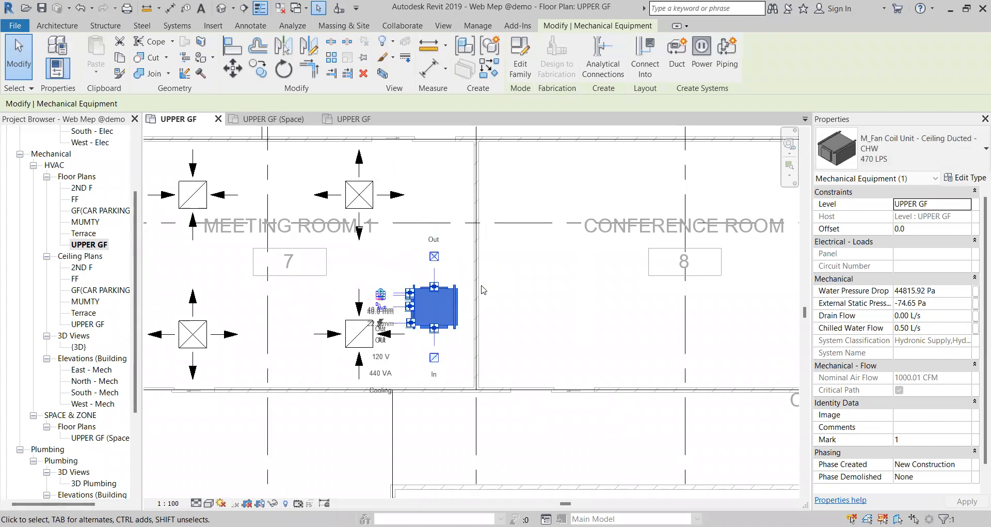
key(space)
drag(452, 280, 424, 233)
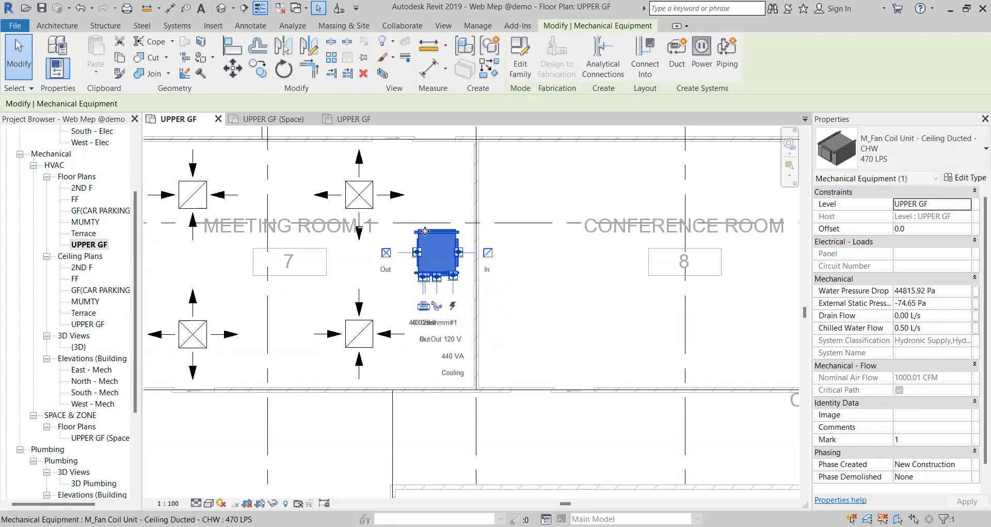
Step: Check the fan coil unit's position and its In and Out connector directions relative to the Meeting Room-1 diffusers
scroll(431, 243, down, 2)
key(Escape)
scroll(443, 259, down, 2)
scroll(444, 258, up, 2)
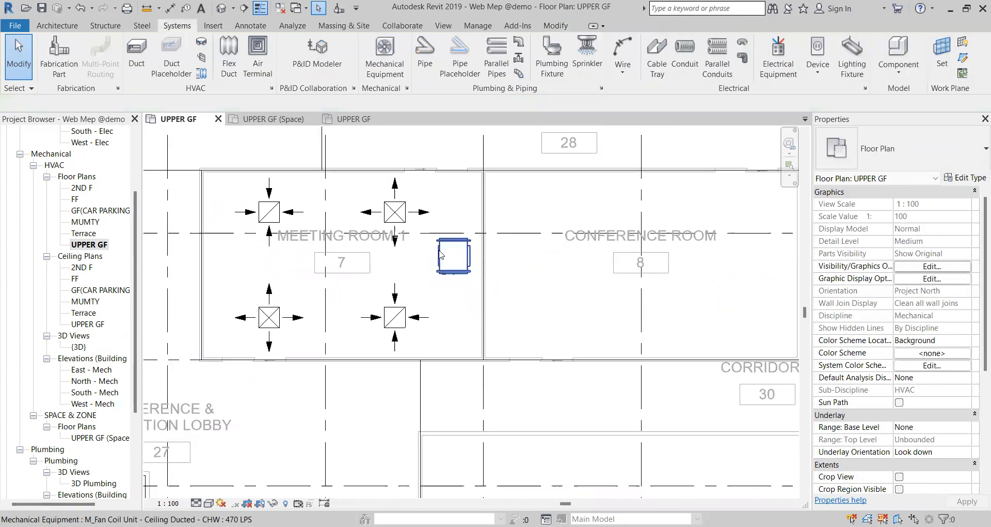
click(491, 323)
scroll(490, 320, down, 1)
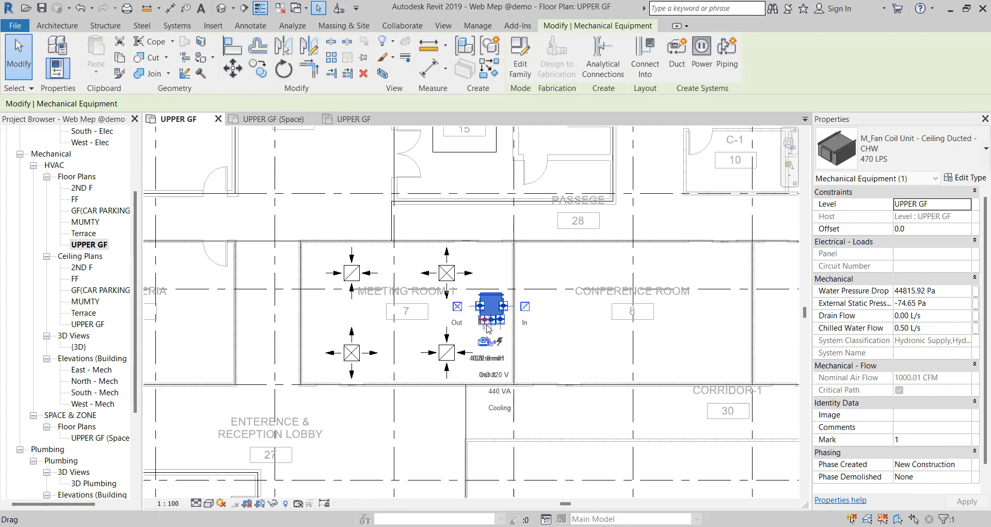
key(Escape)
scroll(493, 316, down, 1)
scroll(492, 316, down, 1)
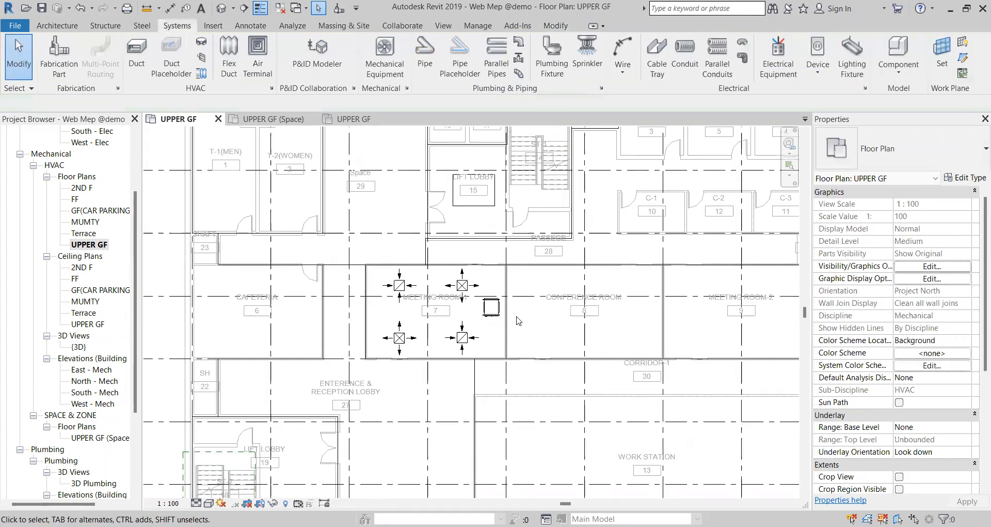
Step: Create a horizontal building section across Meeting Room-1 above the lower diffusers, looking towards the passage
click(450, 26)
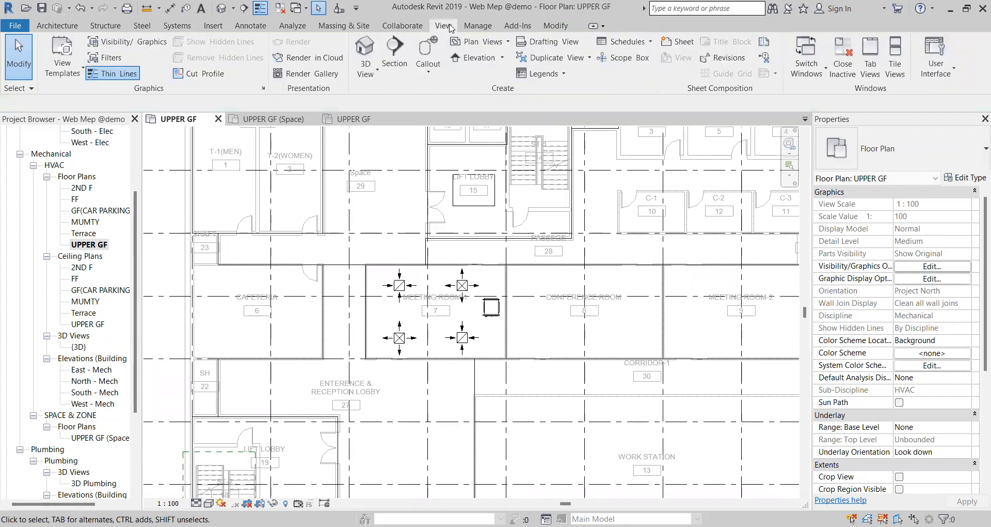
click(394, 55)
click(341, 329)
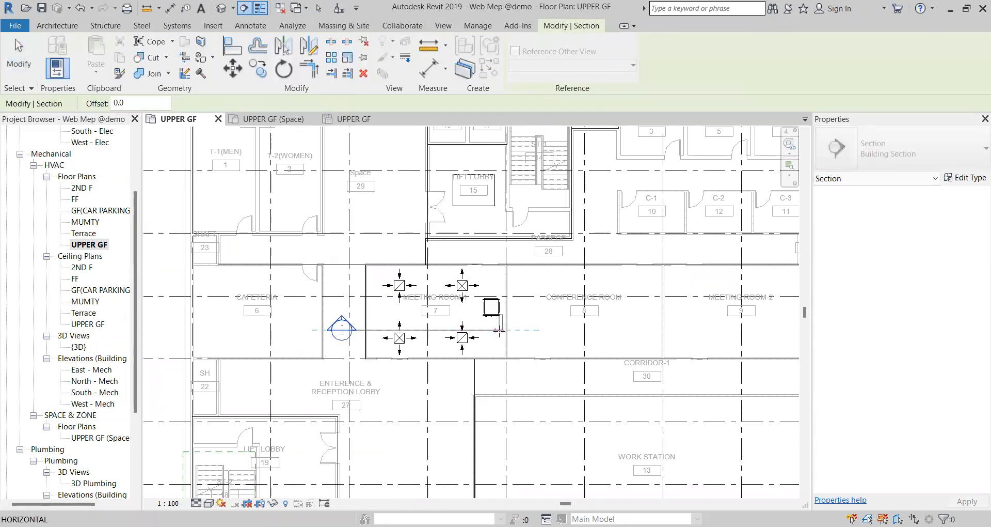
click(518, 329)
key(Escape)
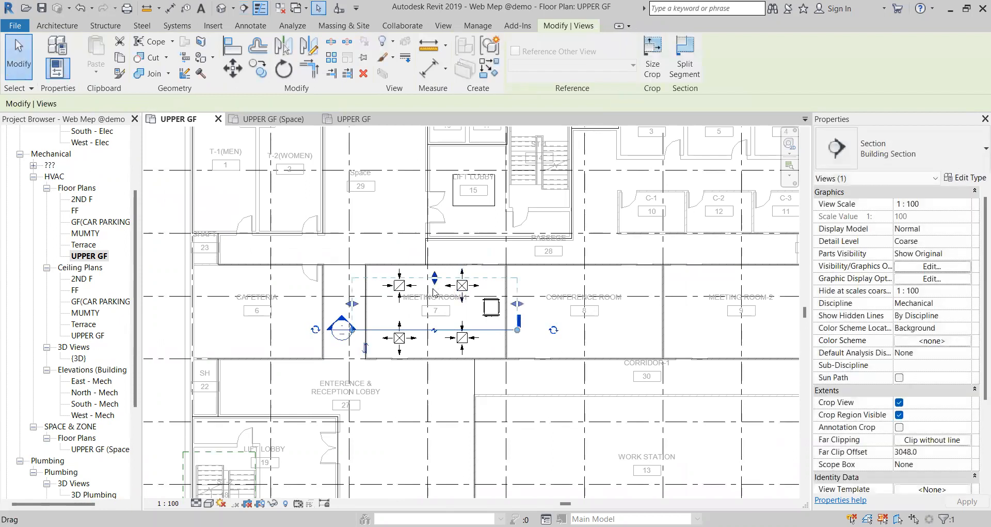
key(Escape)
Step: Open the new section view and crop its height to just above the FF level and just below UPPER GF
double_click(342, 330)
scroll(438, 282, up, 5)
scroll(504, 316, down, 4)
click(455, 137)
drag(454, 138, 454, 284)
drag(455, 393, 452, 338)
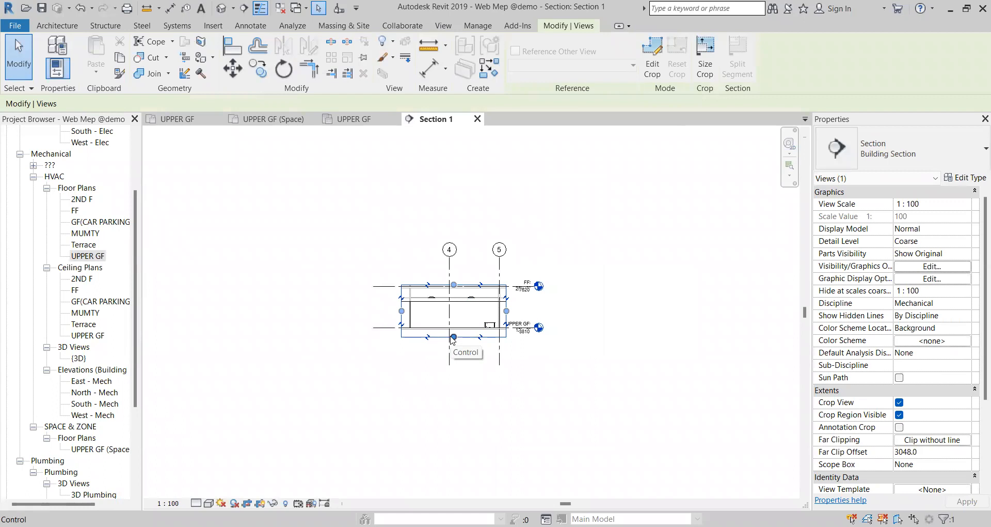
click(563, 376)
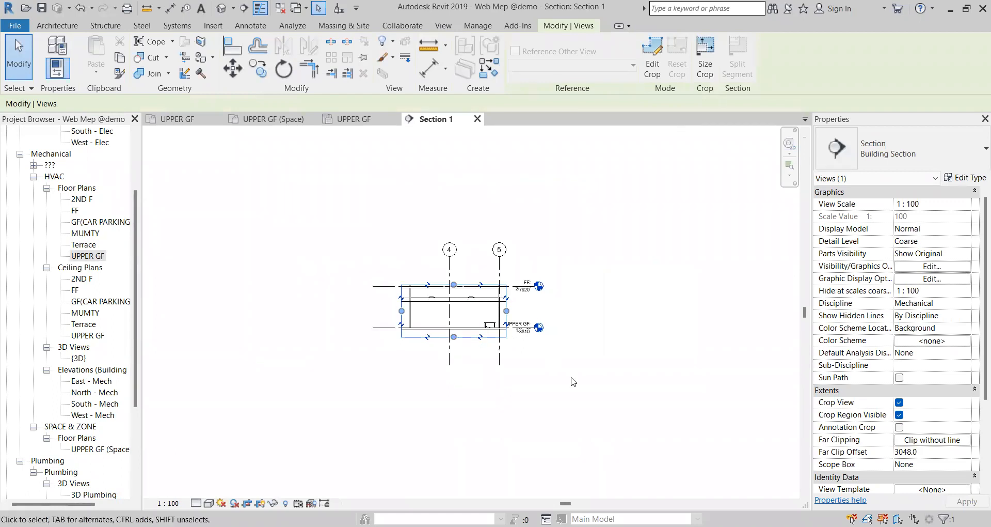
Step: Raise the 470 LPS fan coil unit from the UPPER GF floor to above the Meeting Room-1 ceiling in Section 1
scroll(519, 308, up, 1)
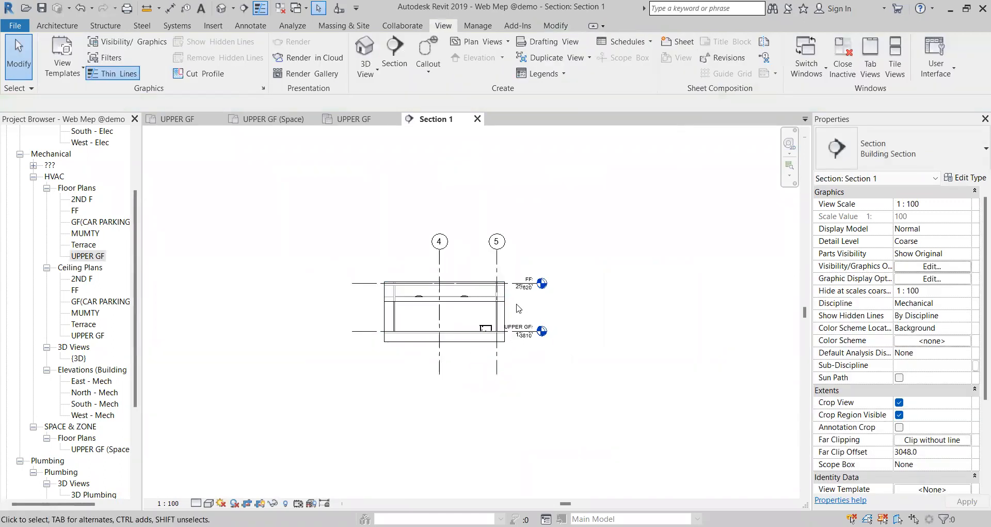
scroll(517, 309, up, 2)
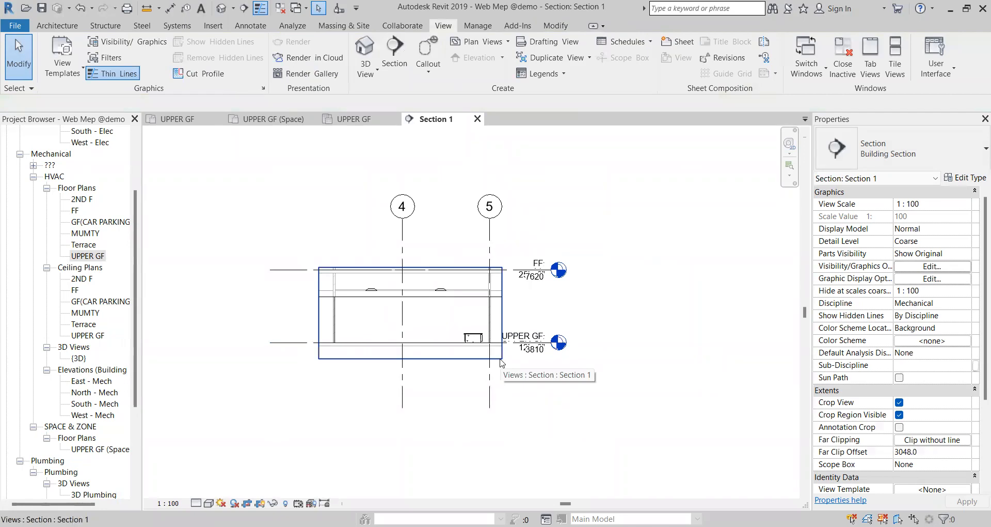
scroll(474, 331, up, 1)
click(473, 338)
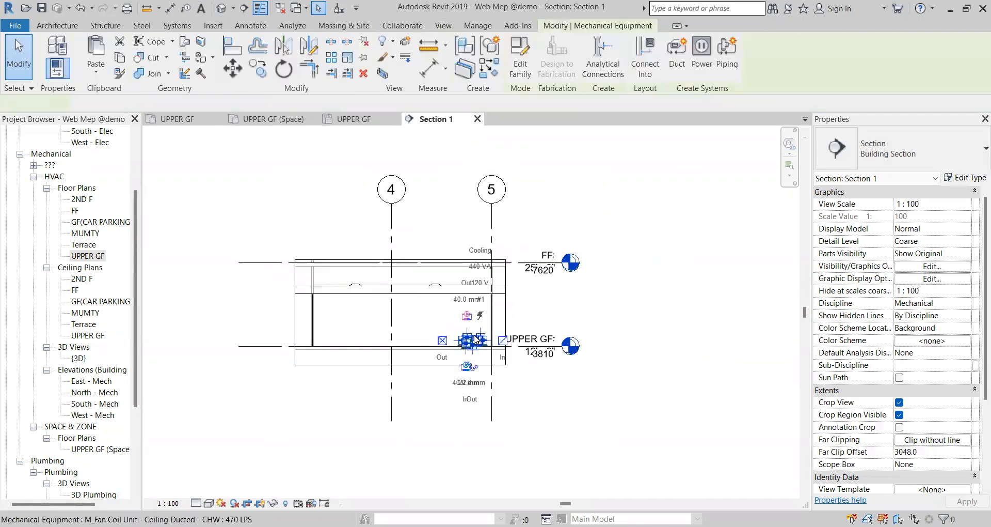
scroll(475, 326, up, 3)
scroll(475, 317, up, 1)
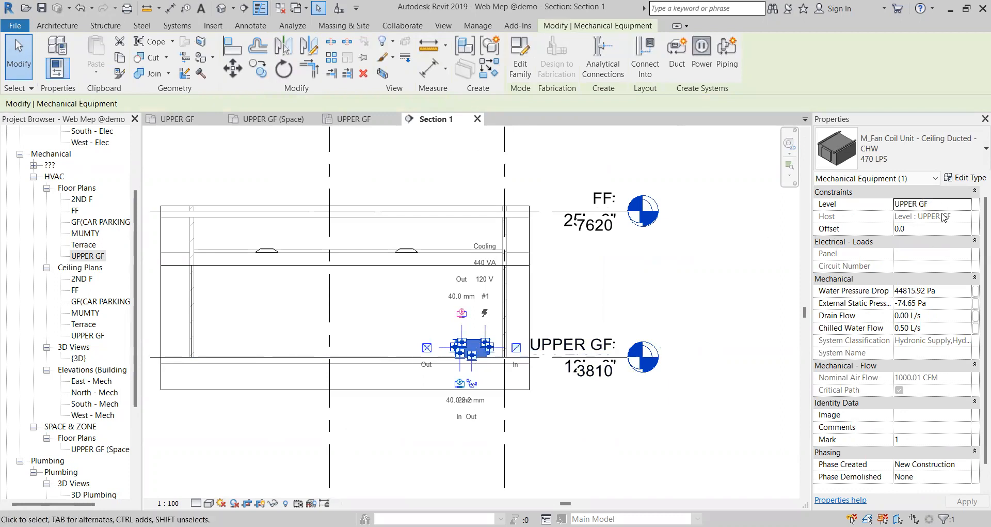
drag(474, 334, 469, 224)
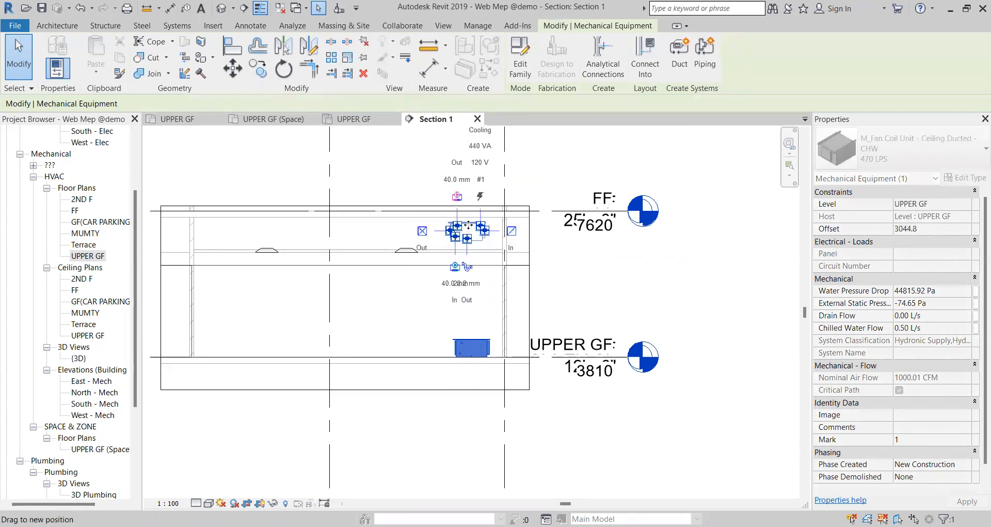
click(562, 258)
Step: Set the fan coil unit's offset to 3050 and check its height against the diffusers in the section
scroll(458, 231, up, 2)
click(484, 241)
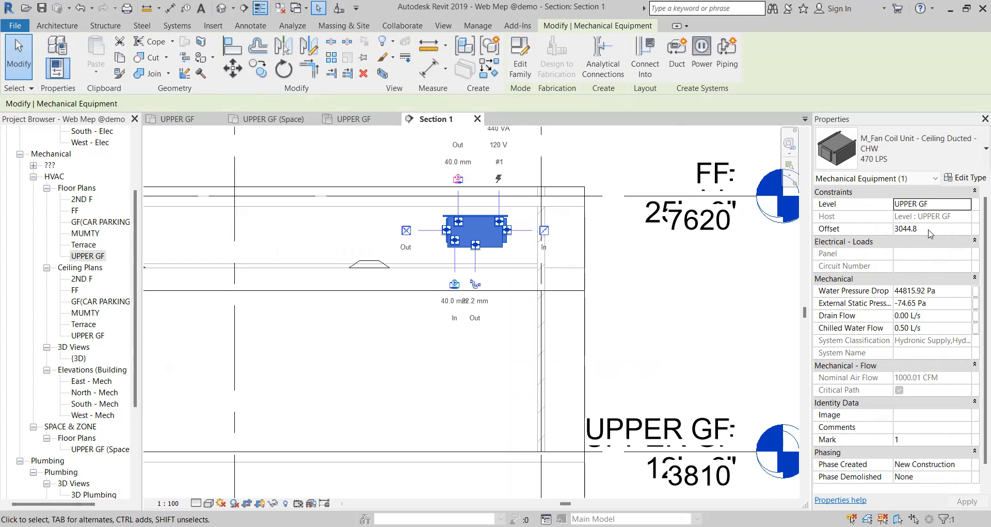
click(929, 231)
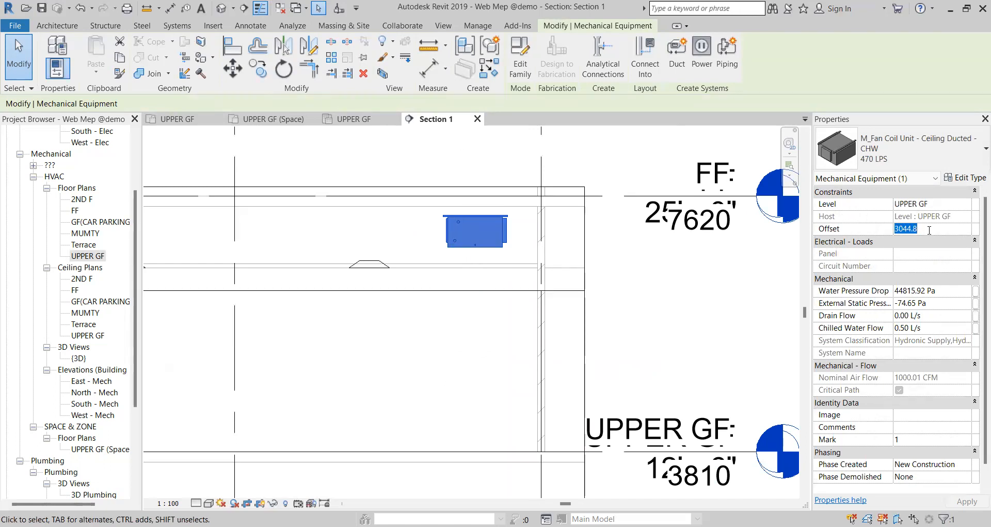
text(3050)
key(Escape)
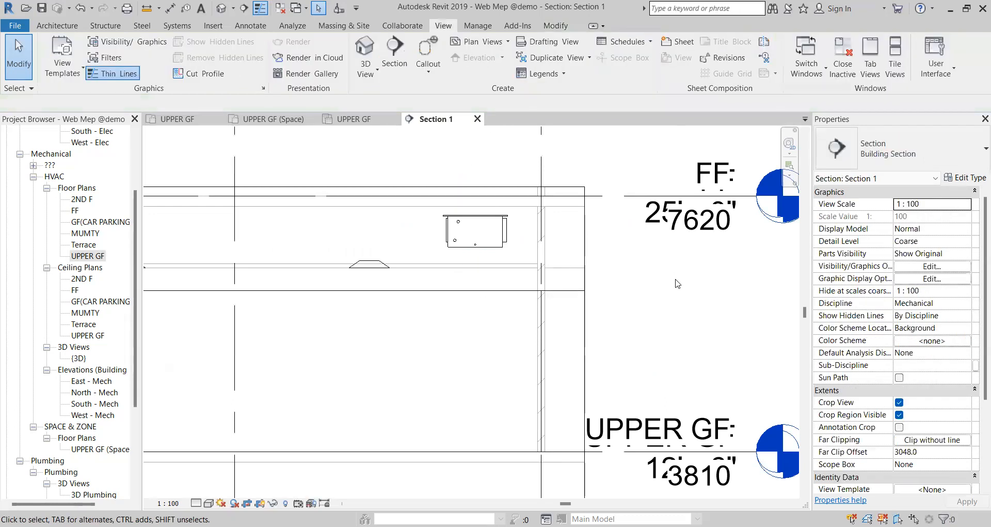
scroll(676, 279, down, 2)
middle_drag(538, 258, 617, 275)
scroll(617, 274, up, 2)
scroll(637, 258, down, 2)
scroll(642, 269, down, 1)
scroll(643, 270, down, 1)
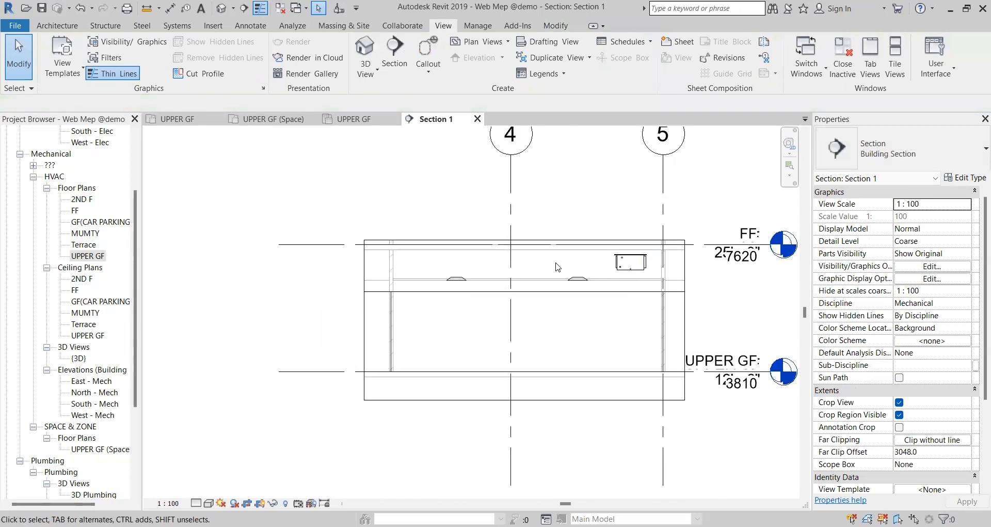
Step: In the UPPER GF HVAC floor plan, draw a 5600 mm main duct from the fan coil unit's Out connector between the diffuser rows
double_click(88, 256)
click(482, 310)
click(472, 308)
scroll(382, 307, up, 1)
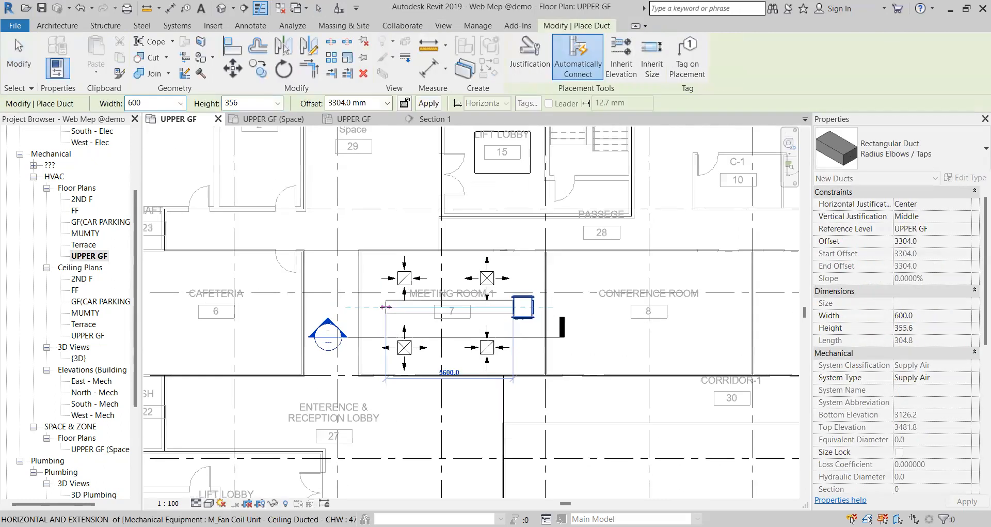
click(385, 306)
key(Escape)
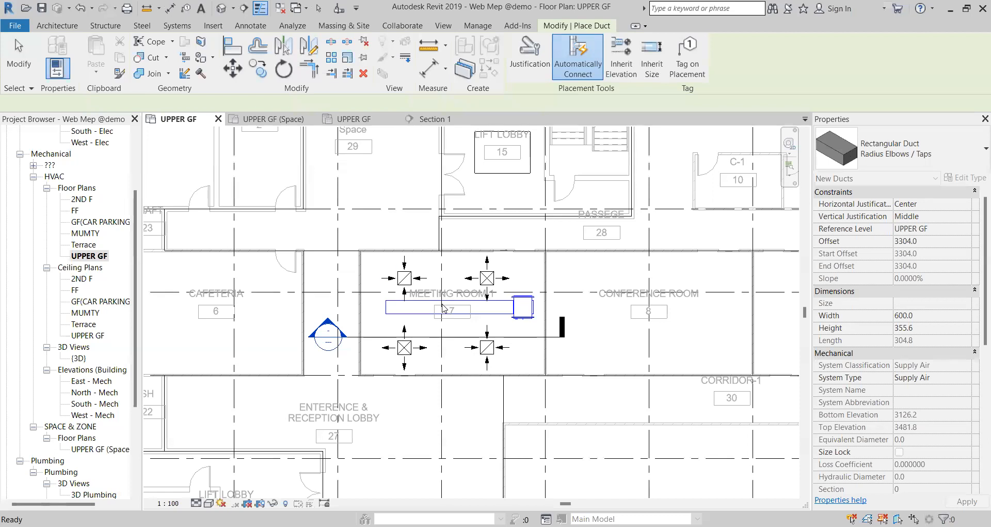
key(Escape)
Step: Examine the main duct's position relative to the fan coil unit and the four Meeting Room-1 diffusers
scroll(443, 309, up, 2)
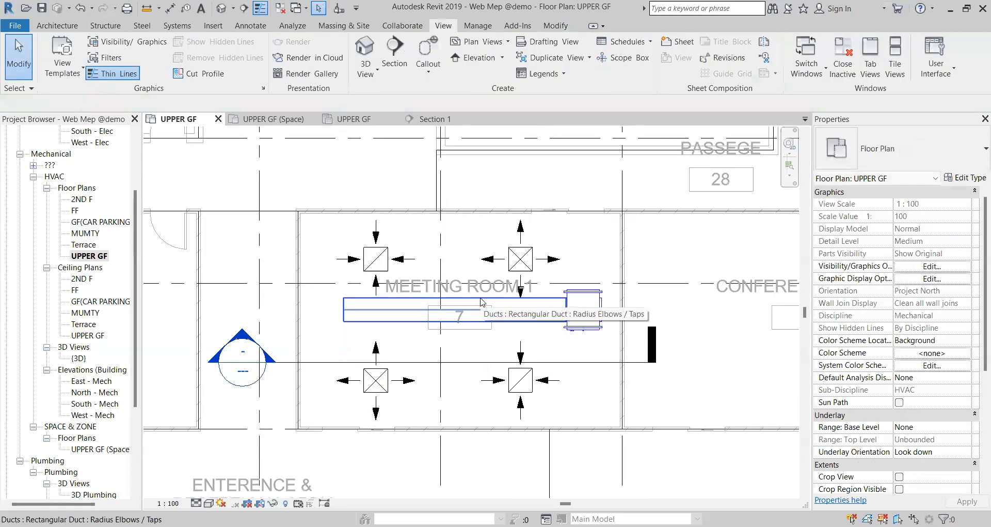
scroll(498, 307, up, 3)
middle_drag(419, 309, 407, 339)
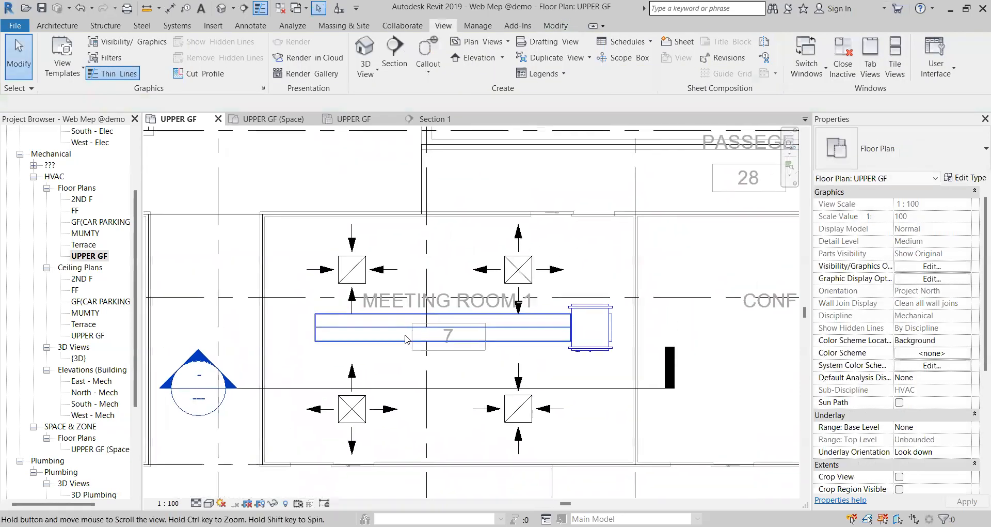
scroll(405, 339, down, 3)
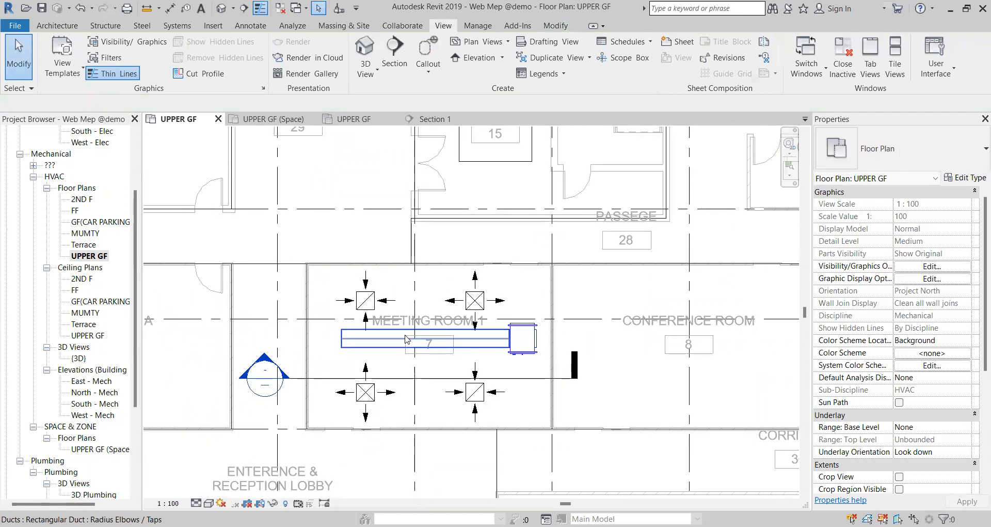
scroll(405, 340, up, 1)
scroll(486, 310, up, 2)
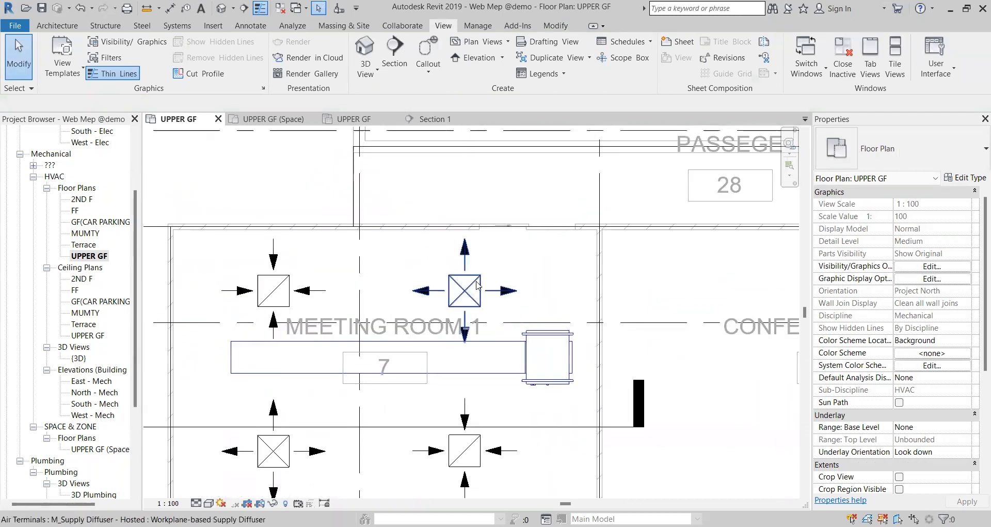
scroll(462, 311, down, 2)
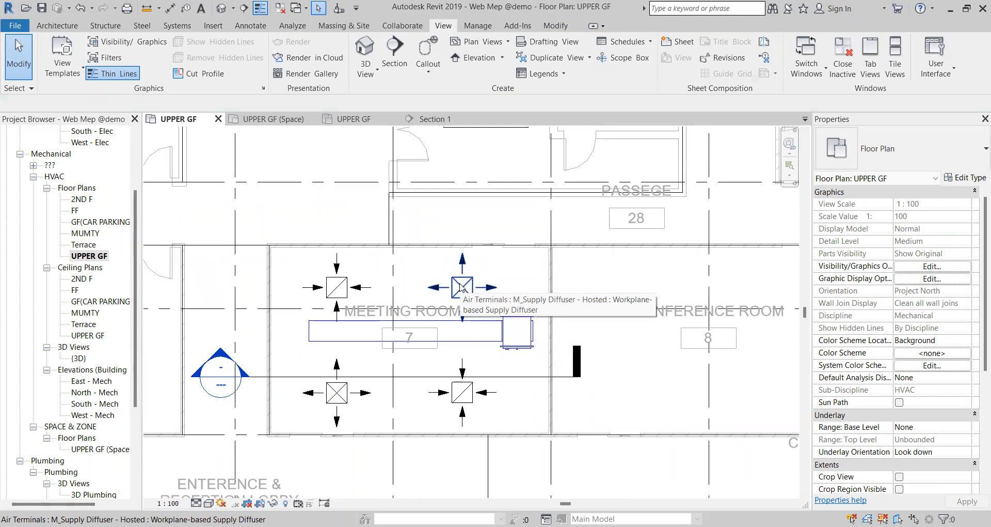
scroll(466, 320, up, 1)
scroll(408, 361, down, 2)
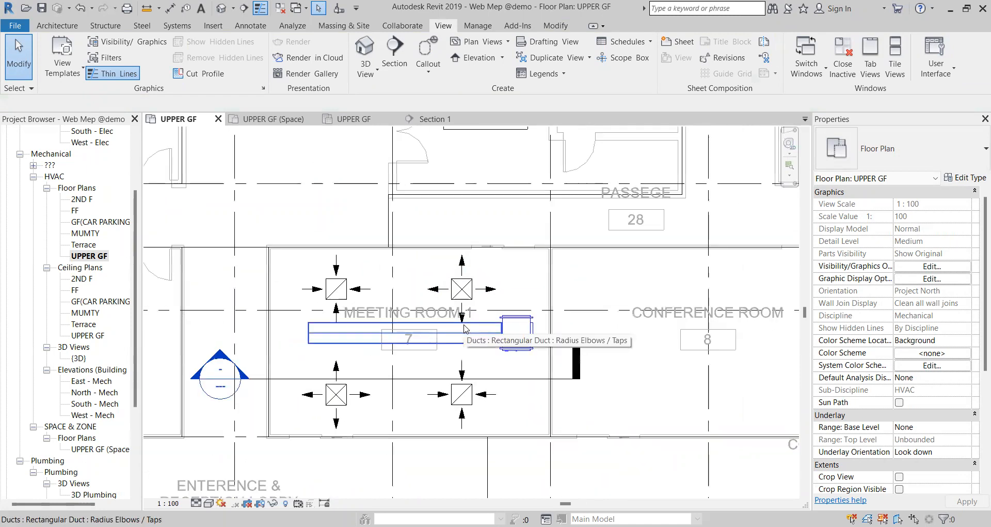
scroll(367, 313, up, 2)
scroll(370, 325, down, 1)
scroll(395, 334, up, 1)
scroll(395, 335, down, 1)
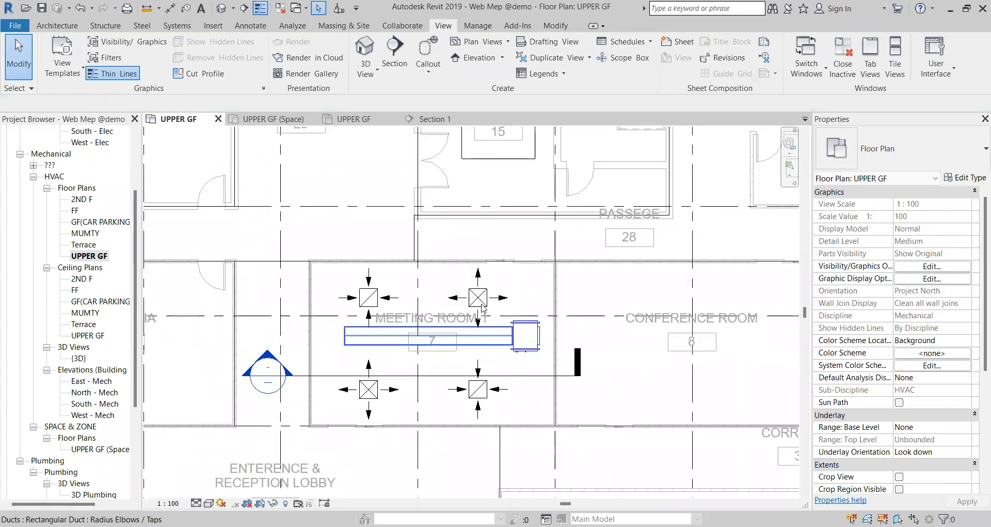
Step: Set up a new rectangular duct with a width of 650 and a height of 150
click(59, 26)
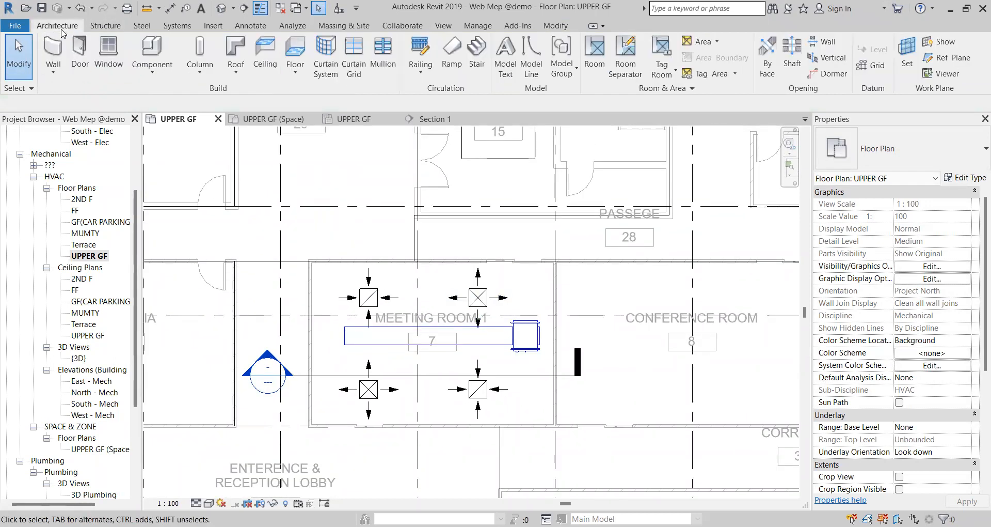
click(177, 26)
click(135, 52)
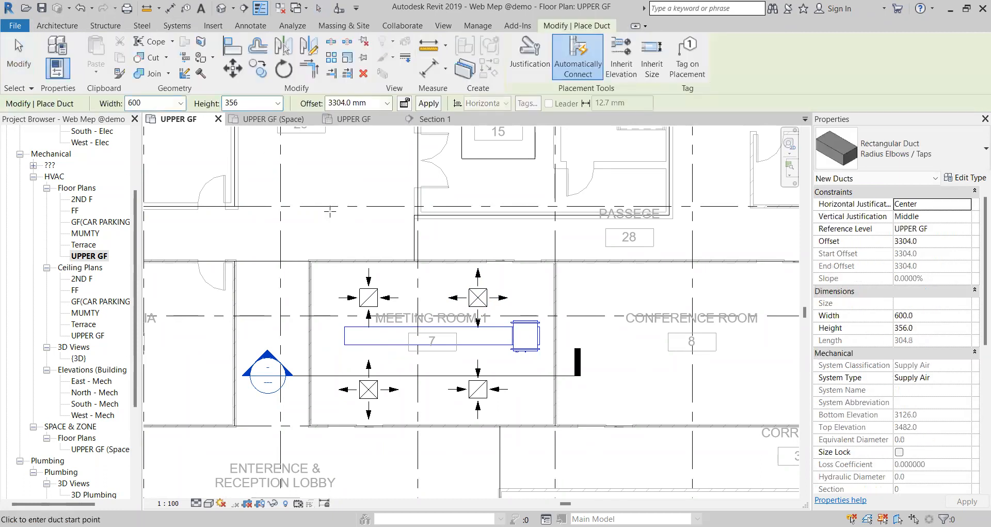
click(173, 103)
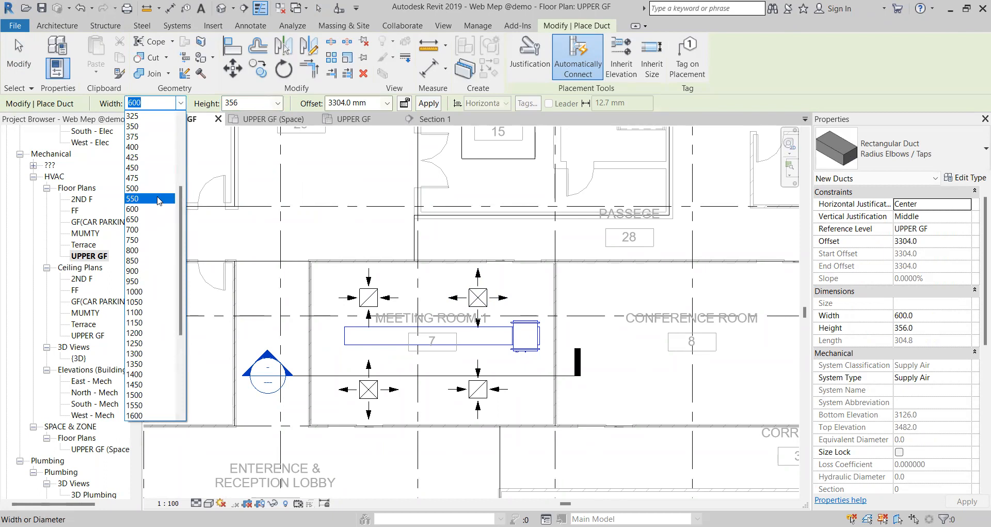
click(155, 219)
click(279, 103)
scroll(248, 149, up, 3)
click(247, 148)
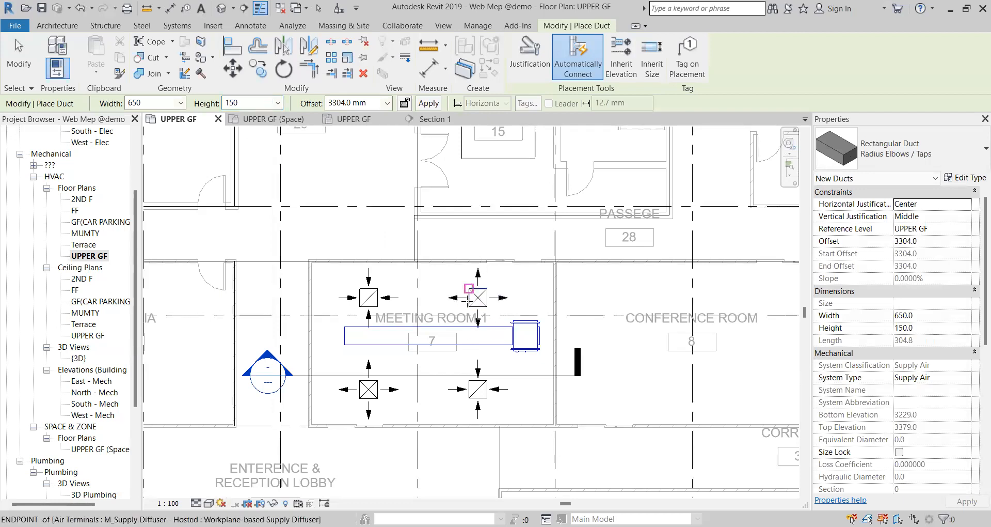
Step: With Inherit Elevation on, draw a 2400 mm branch duct from the main duct over the passage-side diffuser nearest the fan coil unit
scroll(469, 289, up, 3)
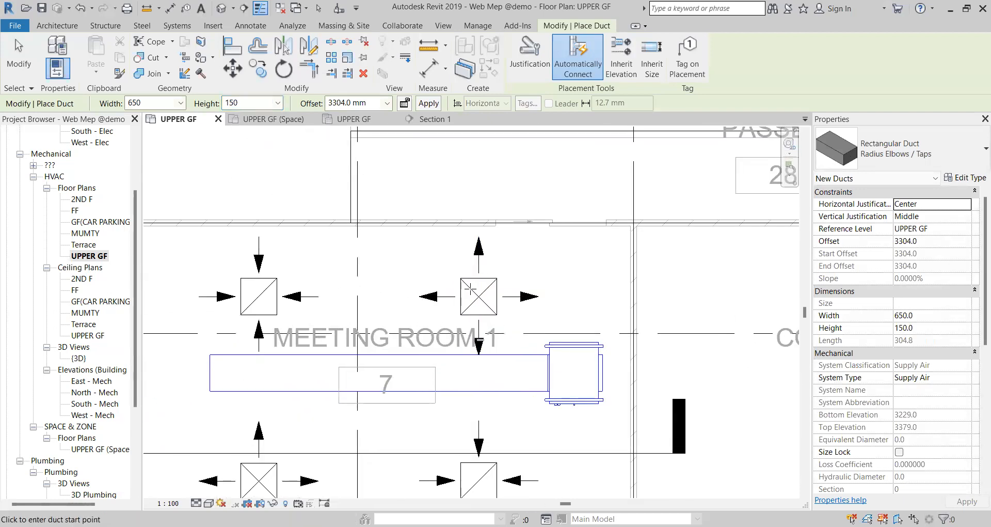
scroll(470, 287, down, 2)
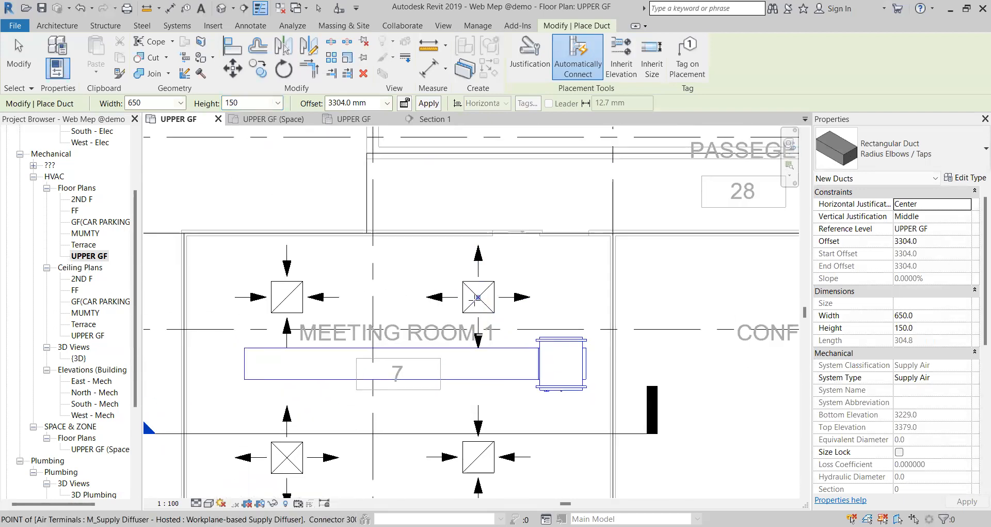
click(618, 71)
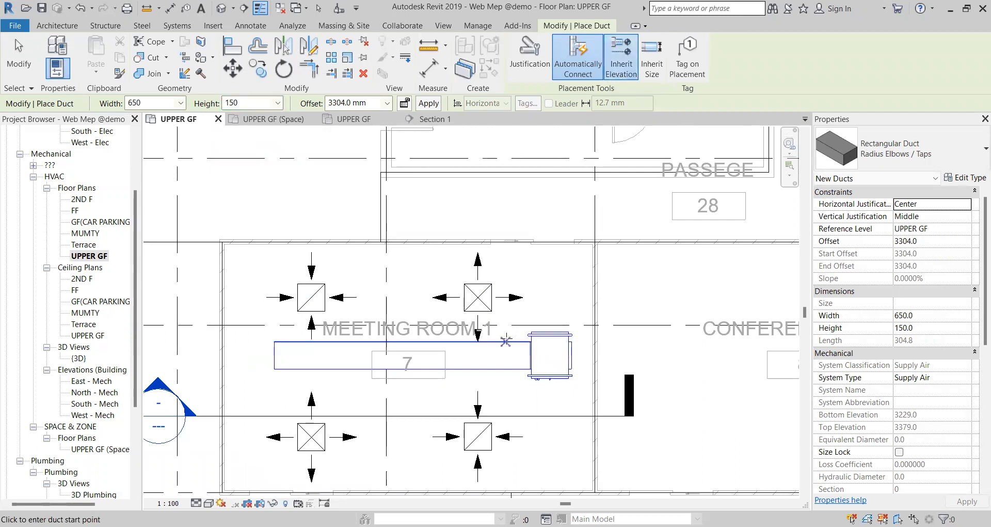
click(479, 354)
scroll(484, 247, up, 3)
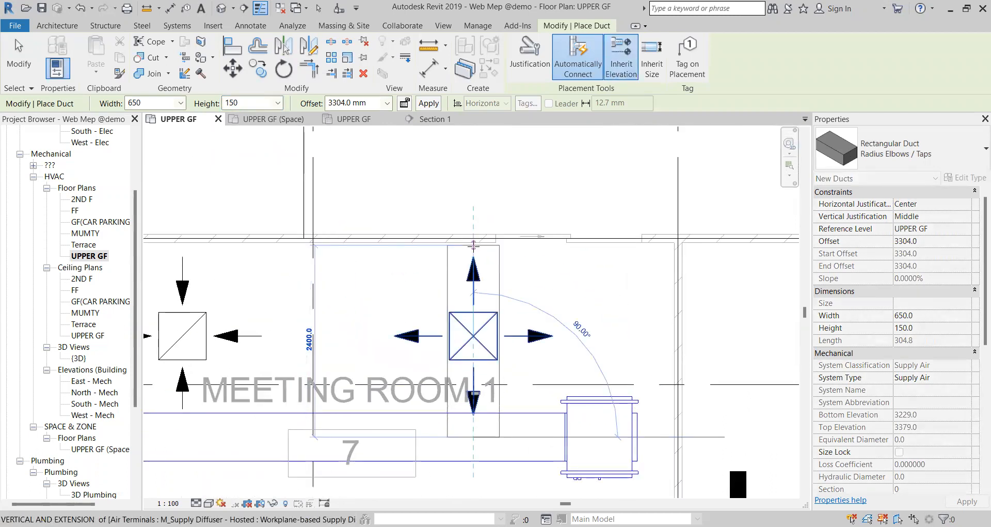
click(474, 247)
scroll(477, 246, down, 3)
scroll(477, 247, up, 3)
key(Escape)
key(Escape)
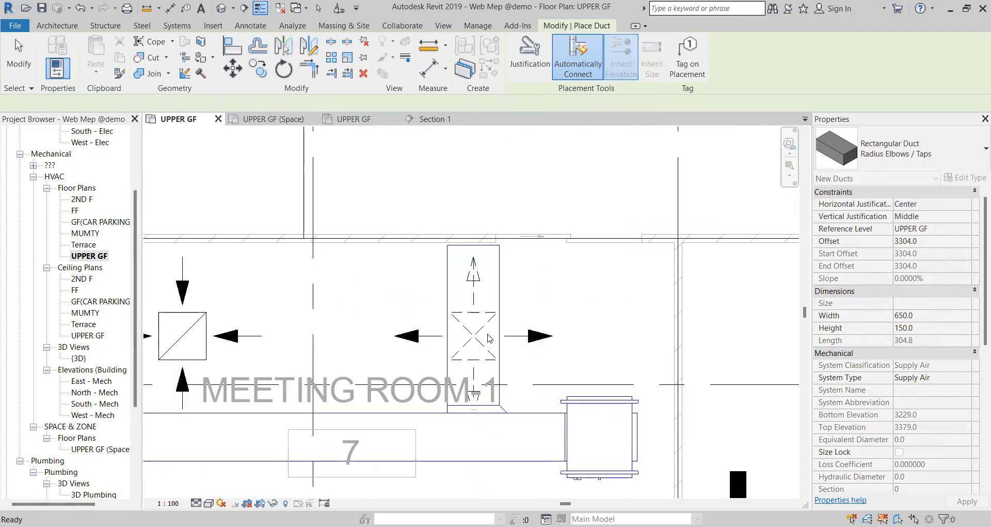
Step: Shorten the branch duct so its free end aligns with the far edge of the diffuser beneath it
scroll(488, 336, down, 2)
scroll(494, 357, down, 1)
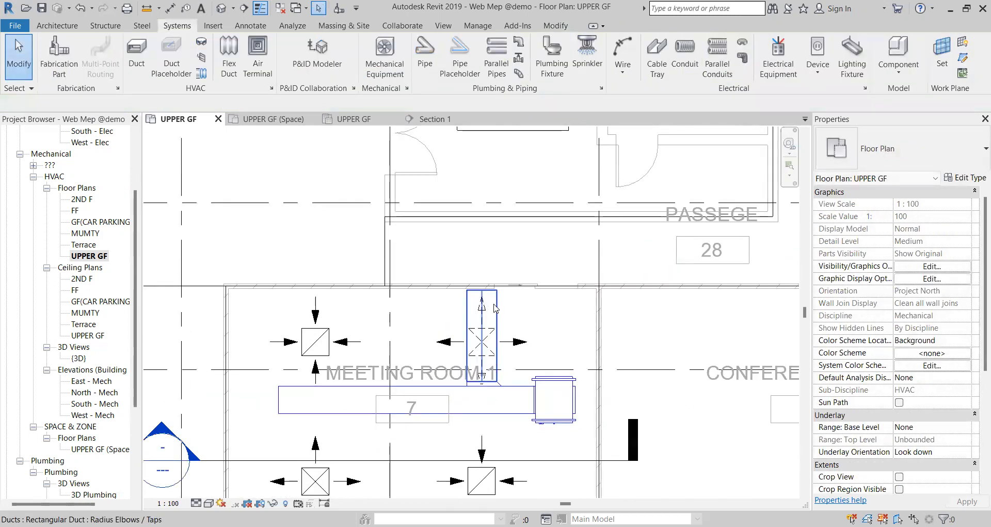
click(484, 297)
drag(482, 290, 481, 326)
click(521, 311)
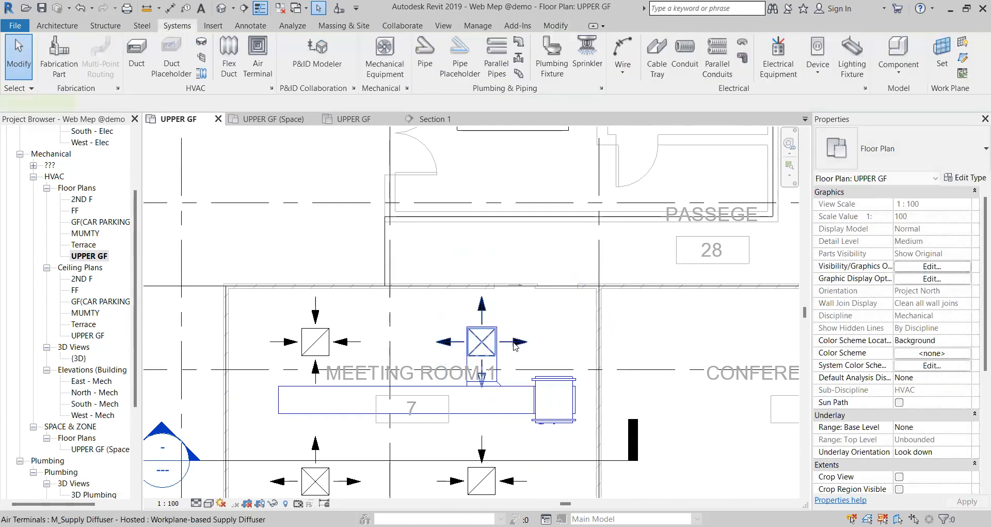
Step: Connect the passage-side diffuser nearest the fan coil unit into the branch duct
click(515, 346)
click(594, 58)
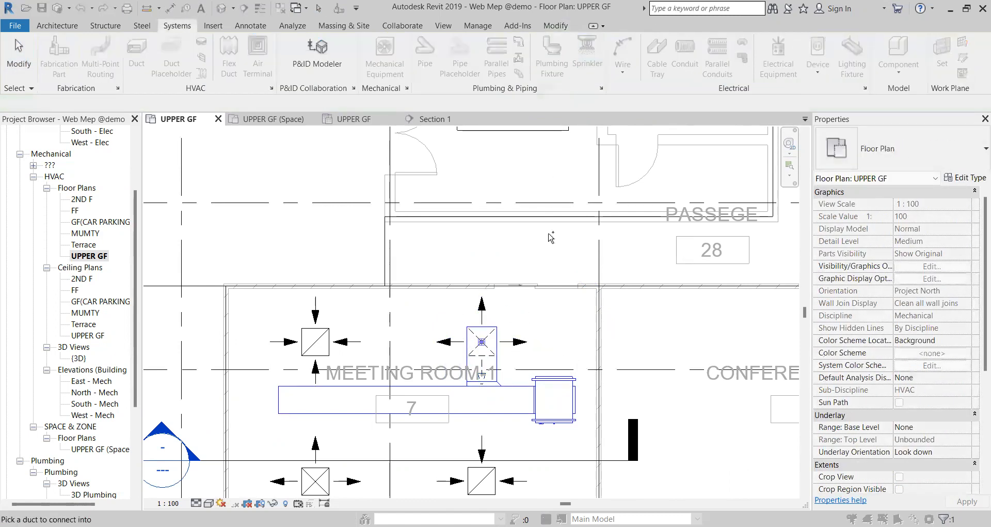
click(502, 372)
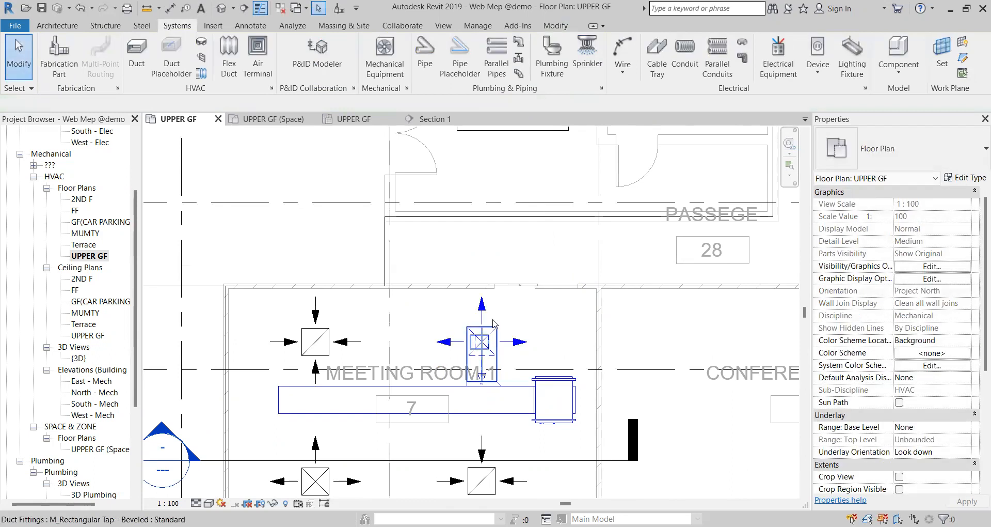
Step: Create a 3D selection box around the Meeting Room-1 ducts, fan coil unit and diffusers, and inspect the branch duct's diffuser connection
scroll(447, 312, down, 3)
drag(353, 295, 583, 422)
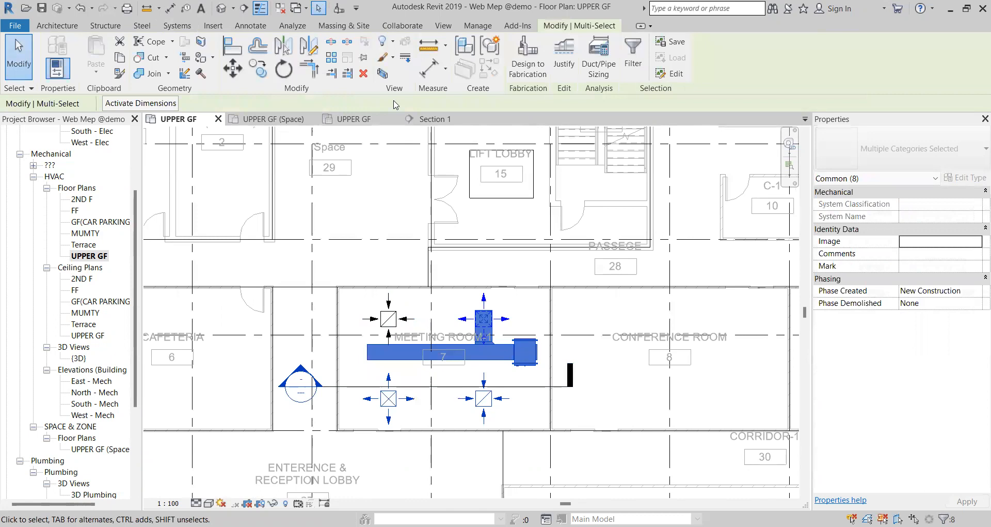
click(383, 74)
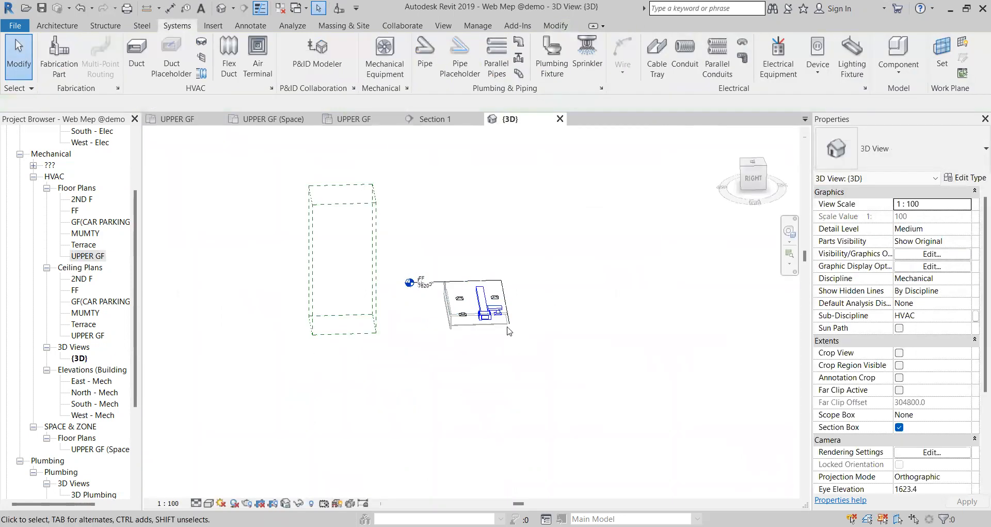
shift+middle_drag(576, 354, 511, 324)
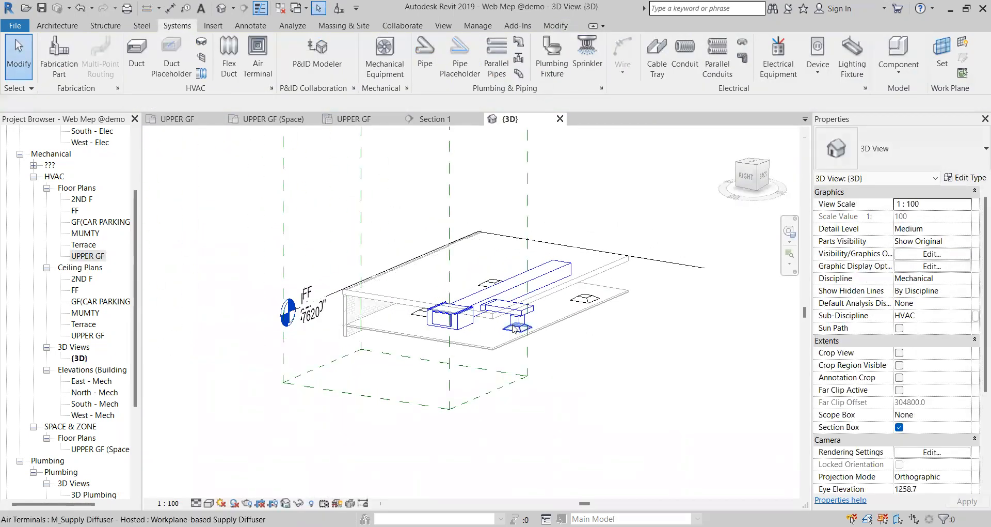
scroll(517, 332, up, 6)
scroll(537, 290, down, 5)
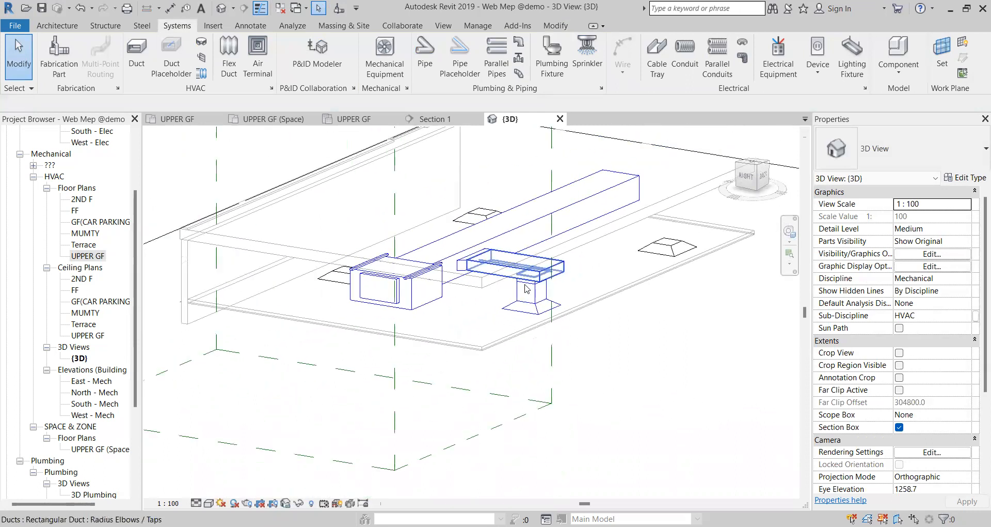
Step: Return to the UPPER GF floor plan and check the duct and diffuser dimensions in the unconnected supply diffuser's type properties
shift+middle_drag(537, 292, 577, 305)
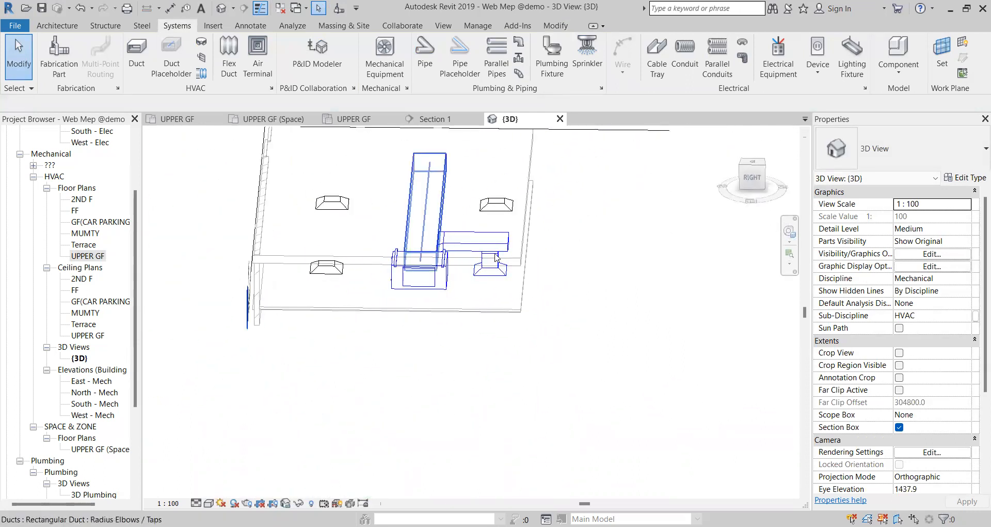
click(92, 256)
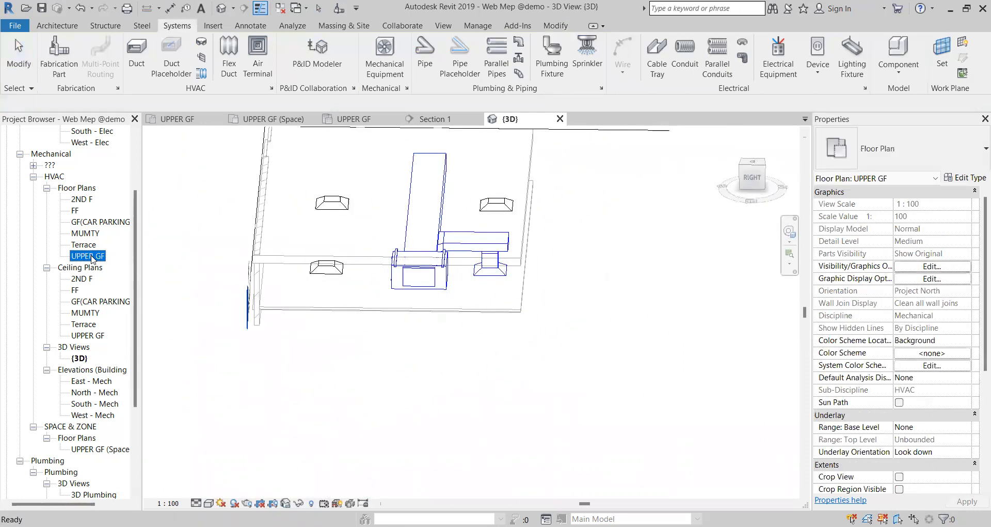
double_click(92, 257)
scroll(383, 382, up, 2)
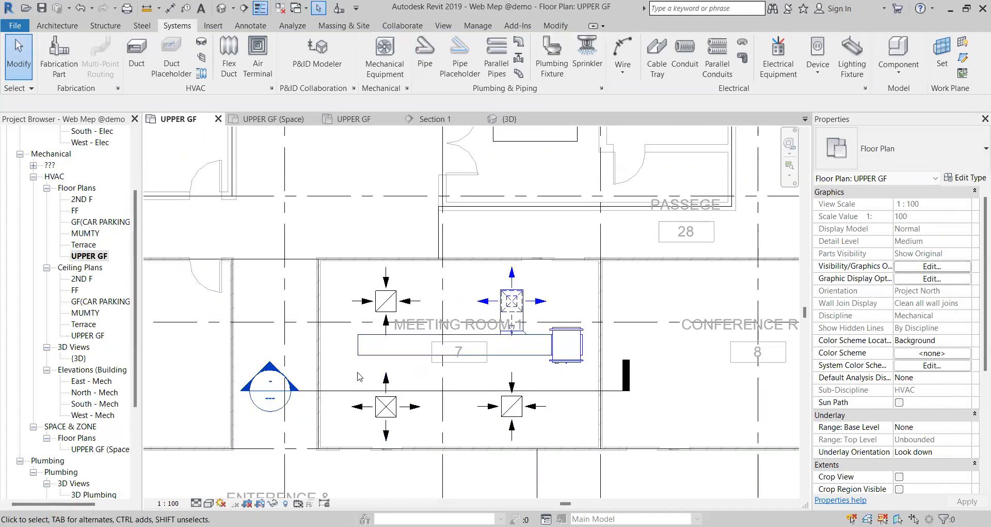
click(391, 407)
scroll(397, 409, up, 3)
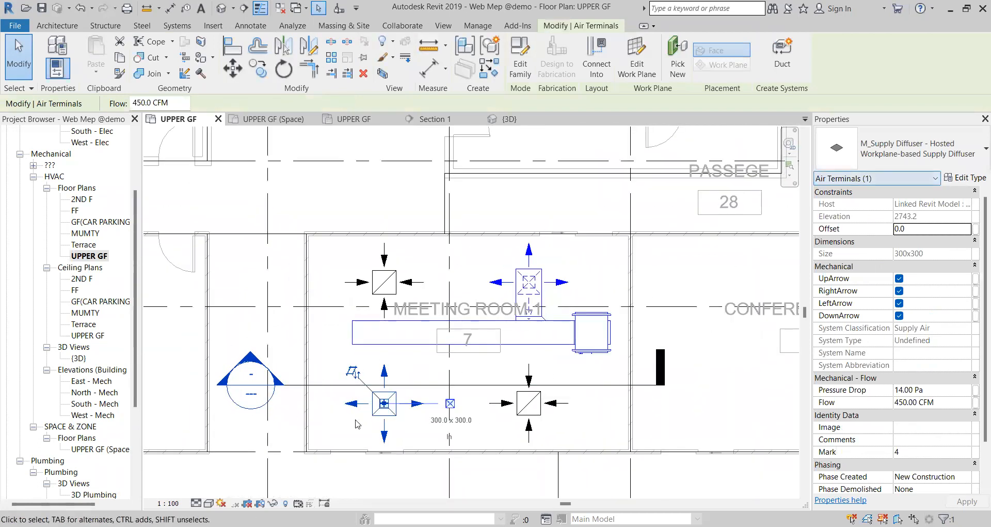
click(967, 178)
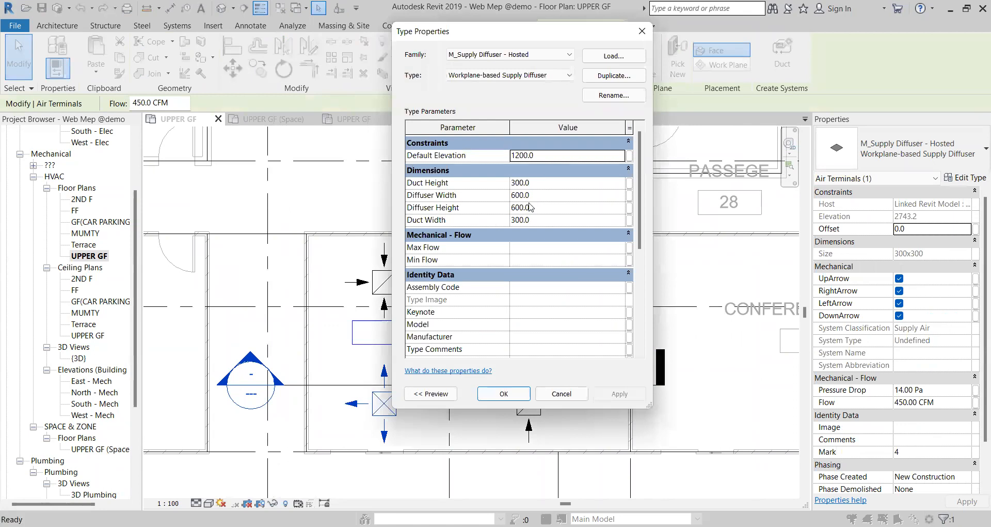
key(Escape)
key(Escape)
click(399, 348)
key(Escape)
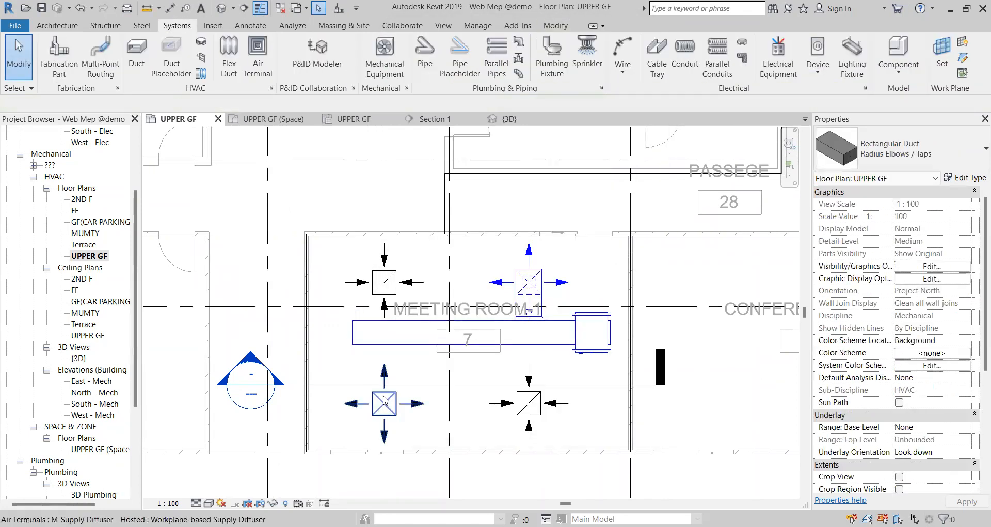
click(385, 404)
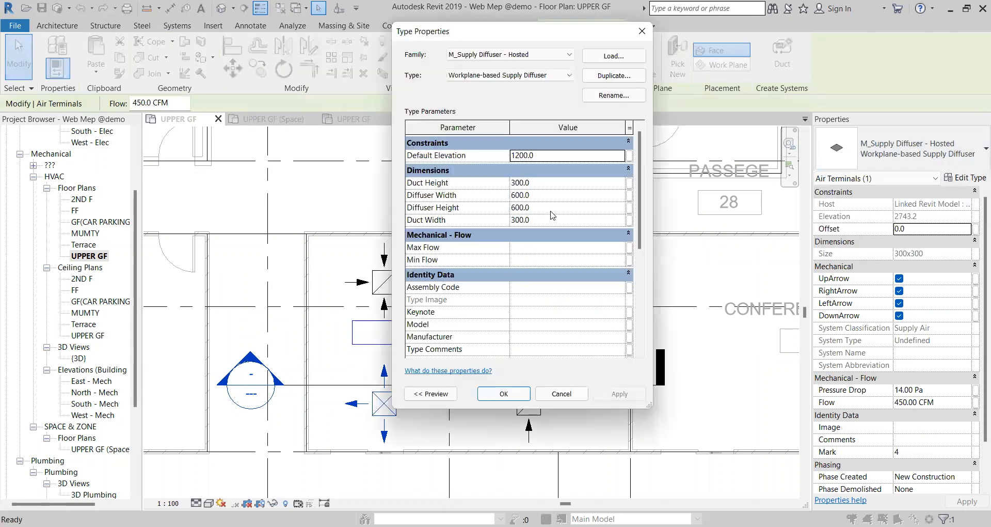
key(Escape)
key(Escape)
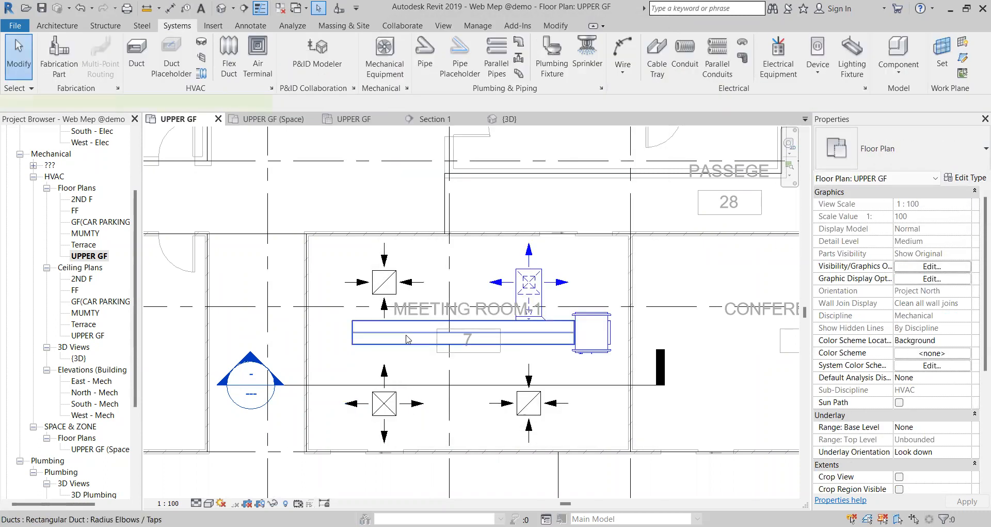
click(408, 339)
key(Escape)
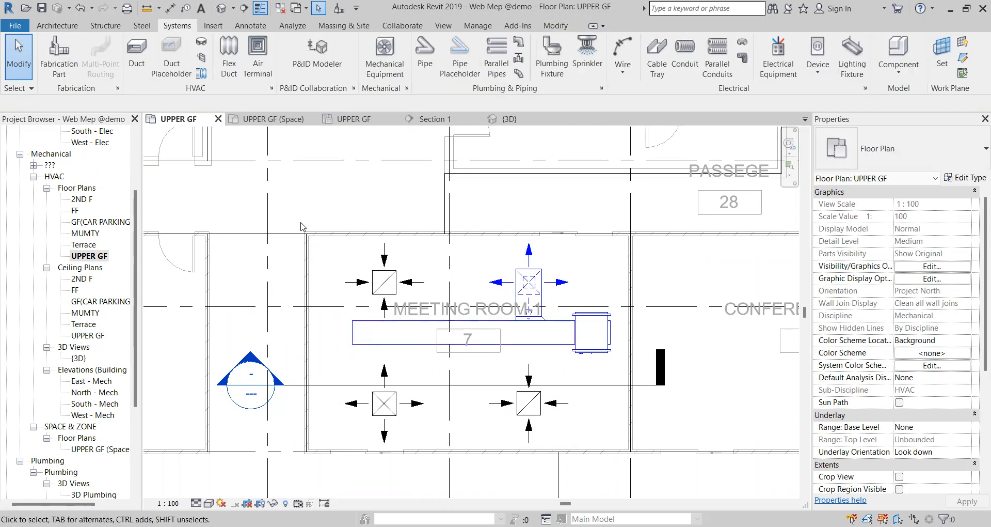
Step: With Inherit Elevation on, draw a 600 mm Taps / Short Radius round duct, diameter 300, from the main duct's centreline toward the unconnected supply diffuser
click(144, 64)
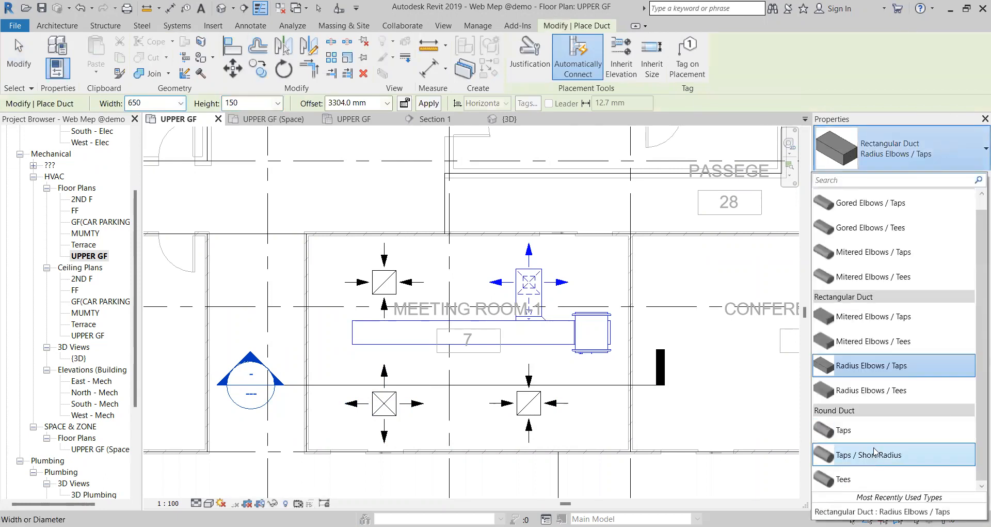
click(874, 453)
click(193, 103)
scroll(169, 136, up, 1)
click(157, 129)
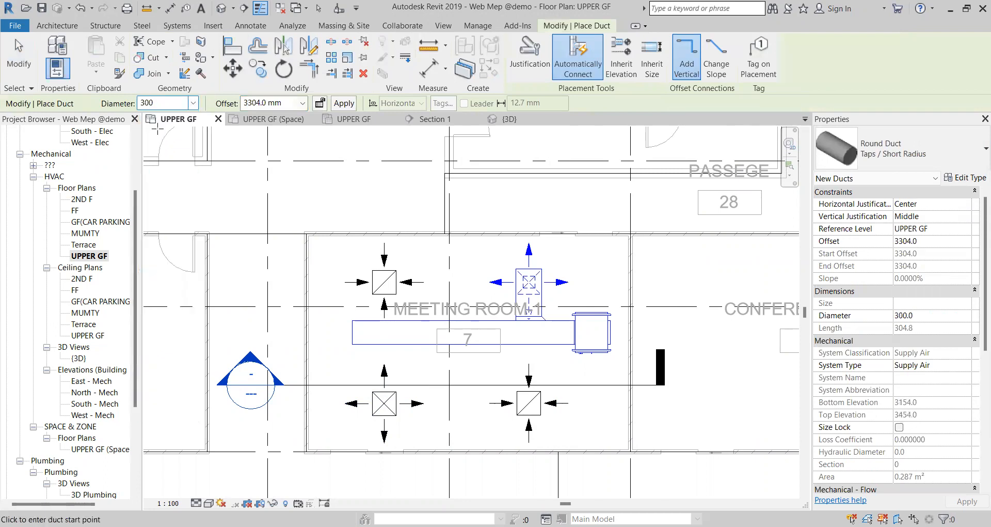
click(621, 57)
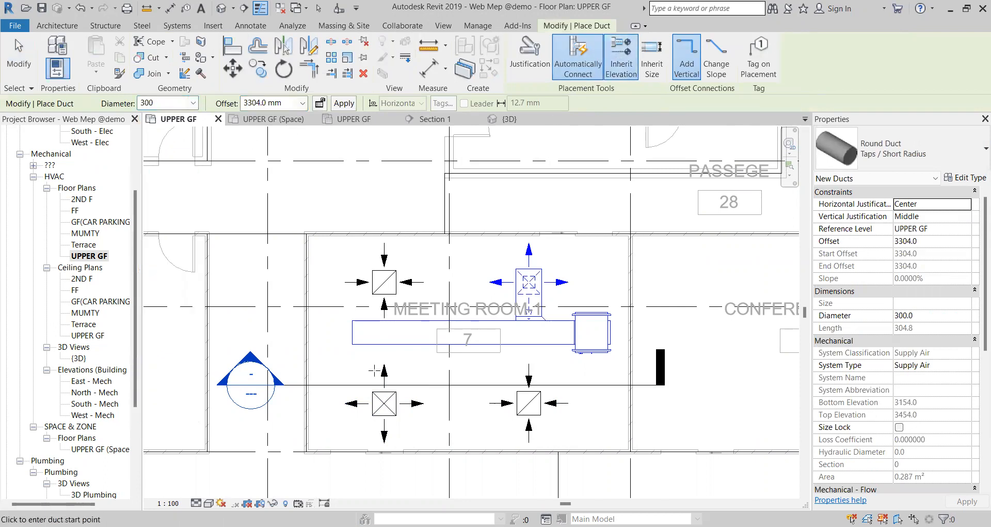
scroll(362, 370, up, 2)
click(400, 312)
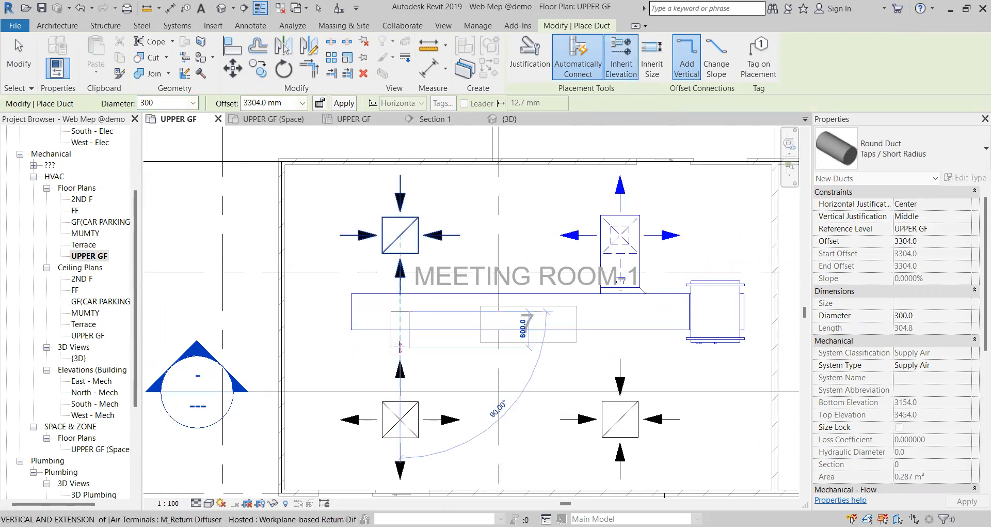
click(400, 347)
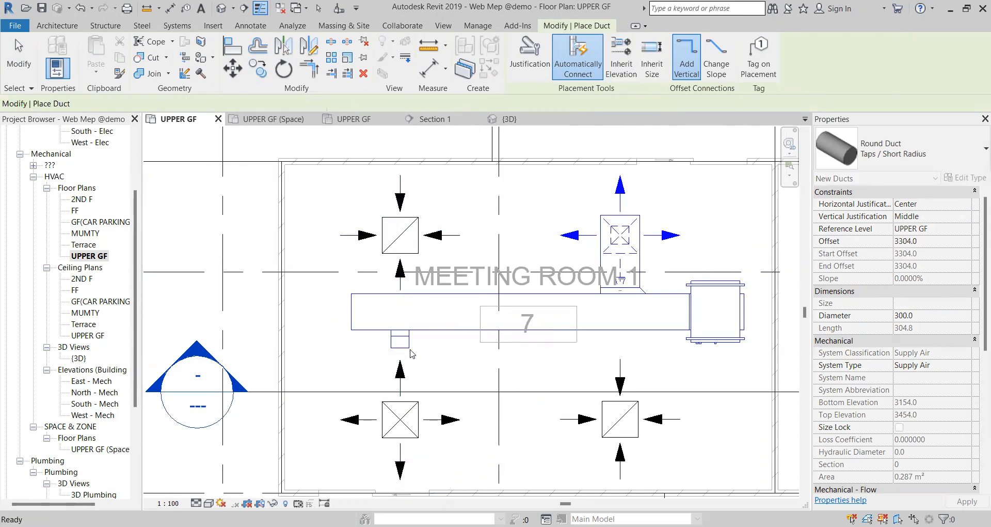
key(Escape)
key(Escape)
Step: Draw a 300 mm diameter round flex duct from the round duct's open end to the supply diffuser
click(404, 347)
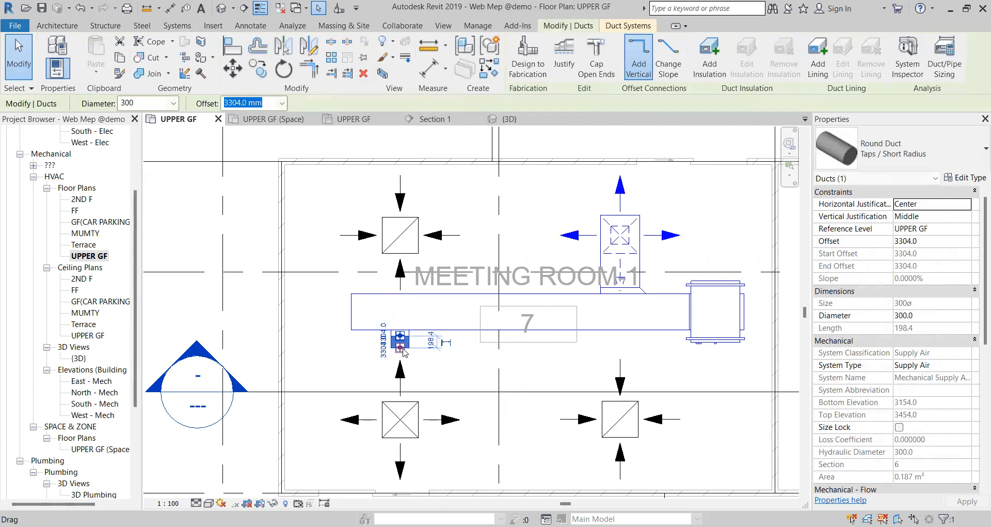
right_click(403, 352)
click(465, 98)
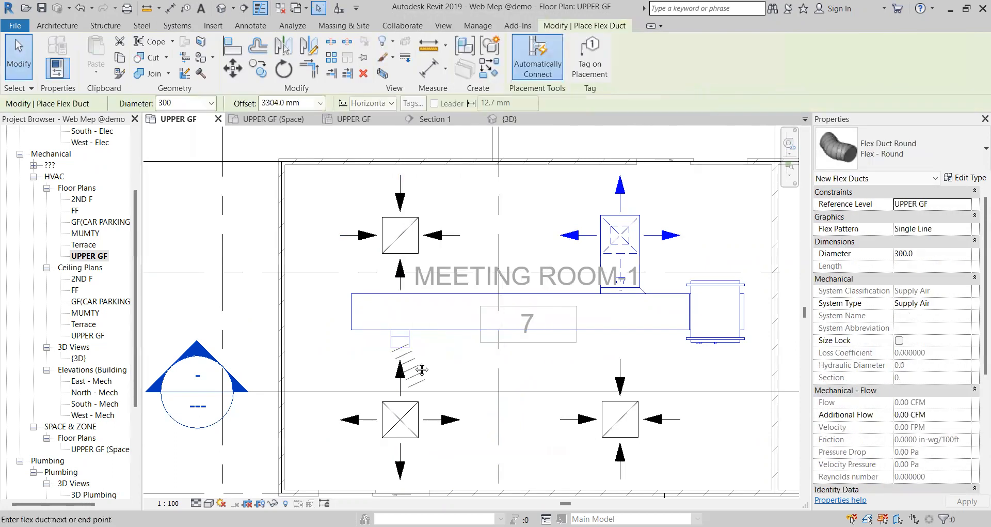
scroll(422, 370, up, 3)
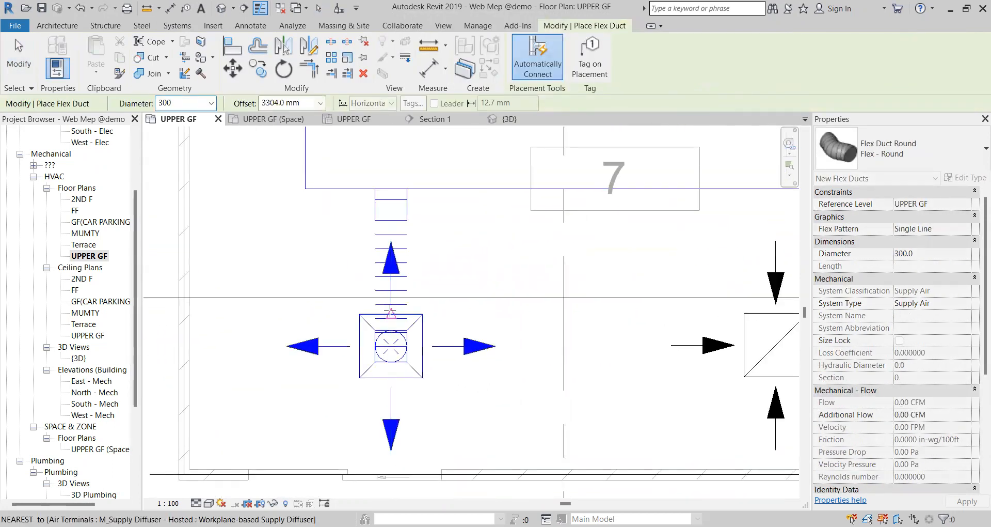
click(391, 312)
key(Escape)
Step: Switch to the 3D view and examine the flex duct's connection between the round branch and the supply diffuser
scroll(413, 278, down, 5)
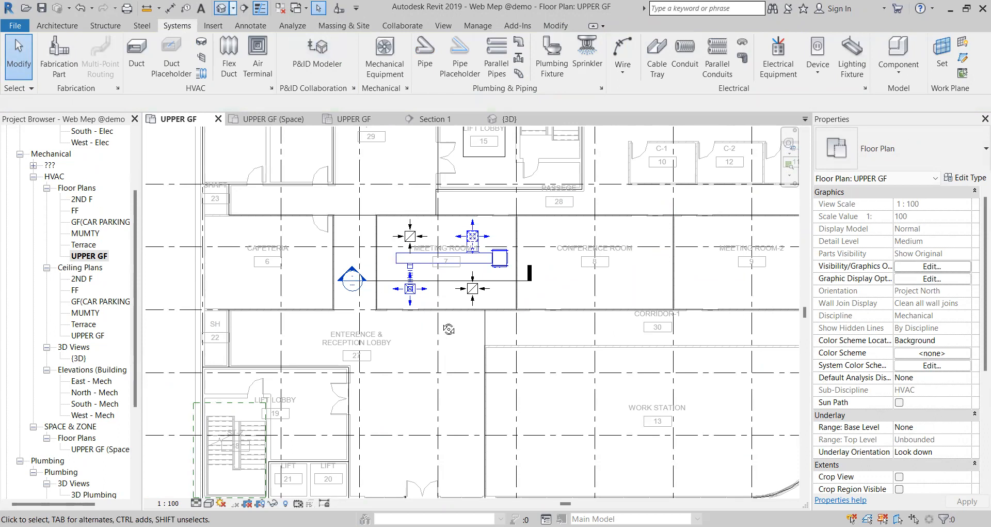
middle_drag(343, 243, 538, 265)
shift+middle_drag(441, 265, 339, 245)
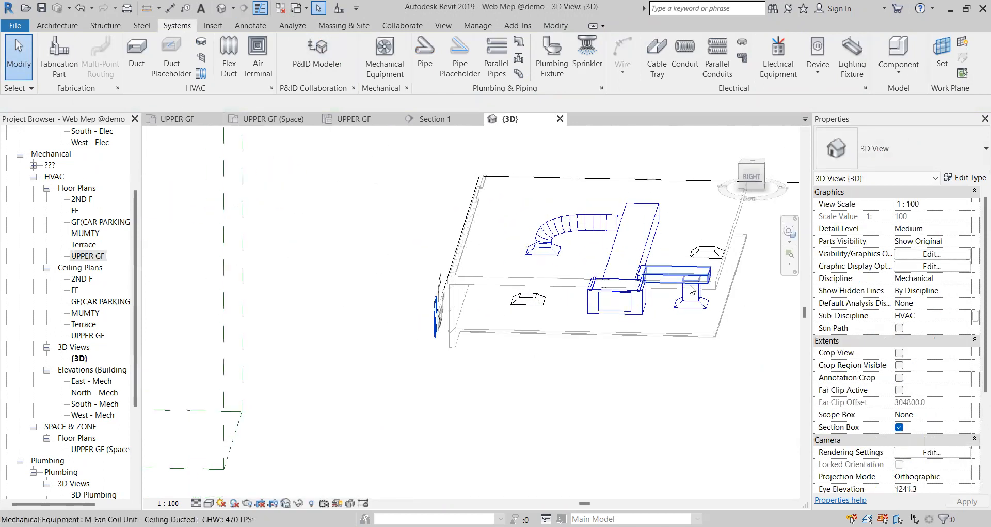
scroll(547, 207, up, 1)
shift+middle_drag(597, 243, 630, 240)
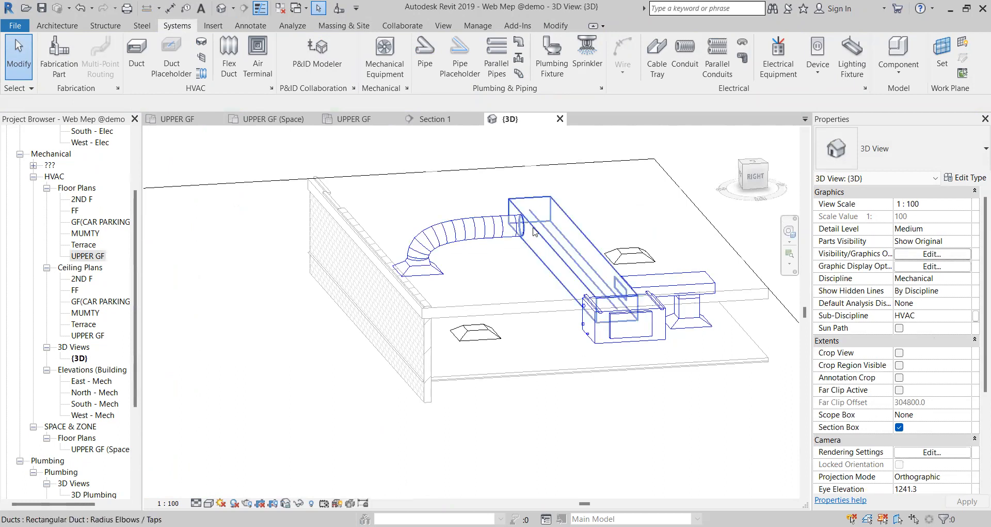
click(95, 260)
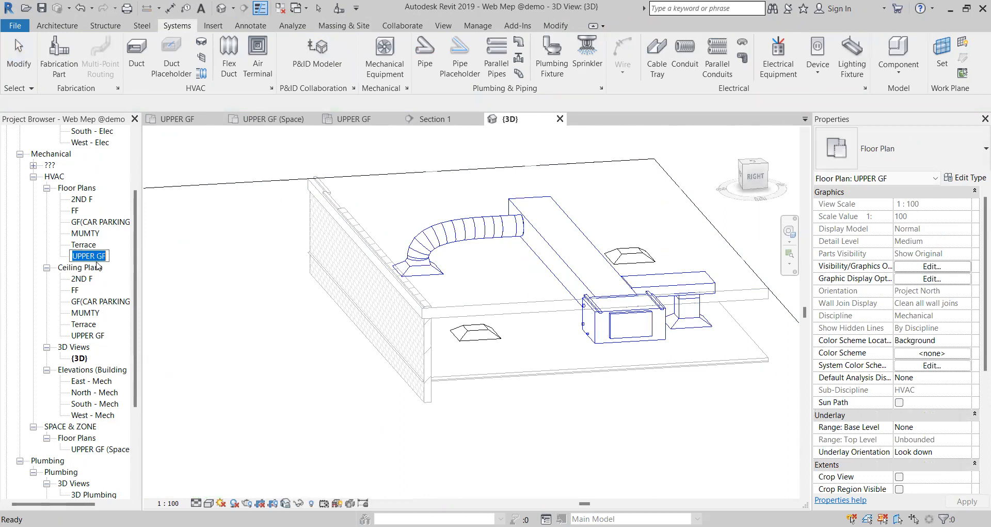
click(98, 266)
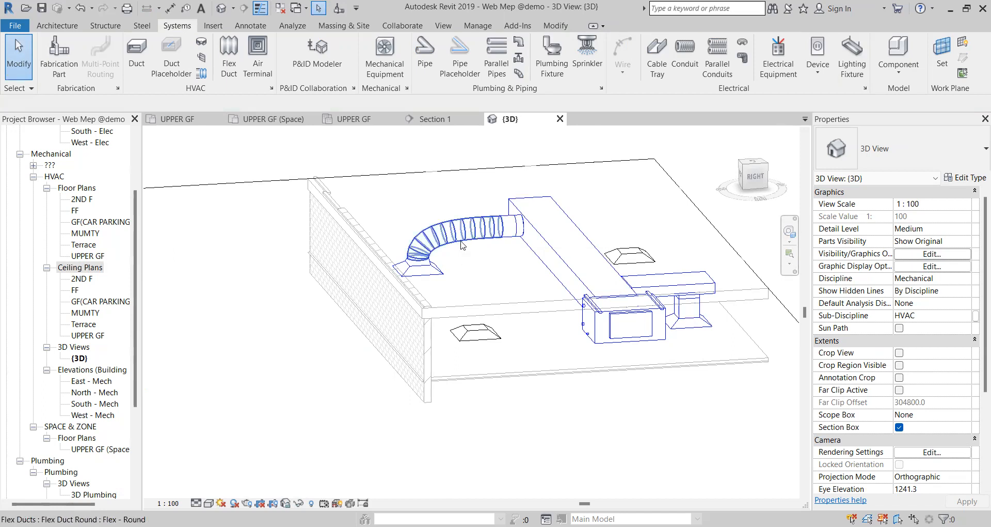
click(499, 230)
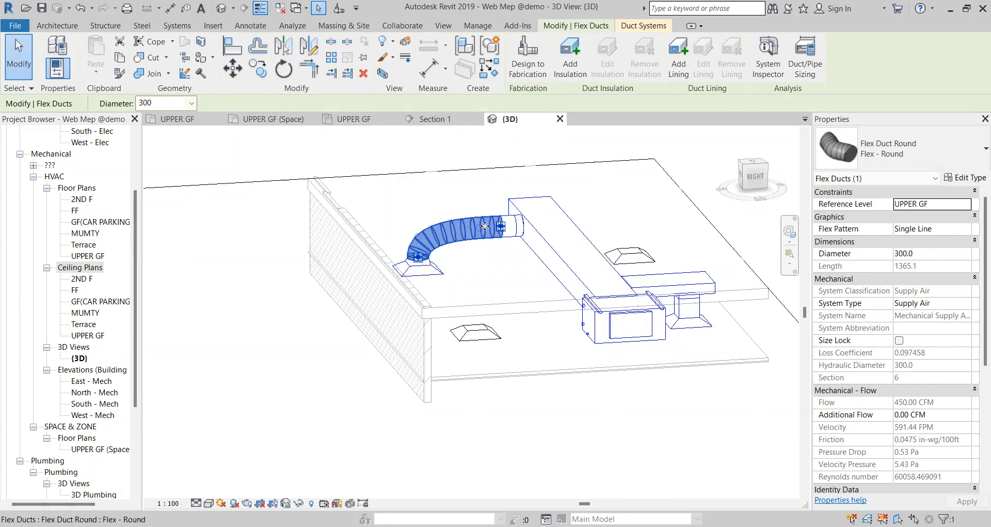
key(Escape)
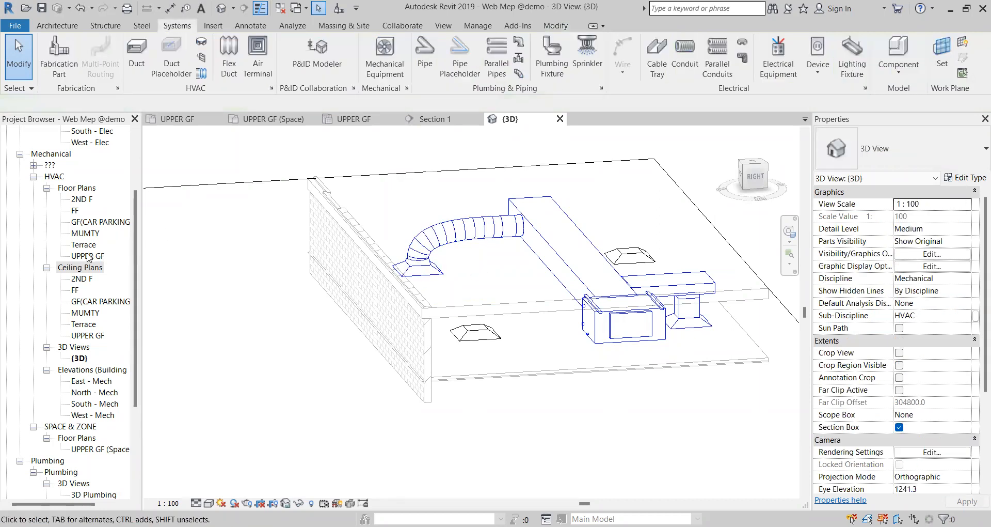
Step: On the UPPER GF floor plan, split the main duct between the two branches, about 1997 mm from its fan coil unit end
click(87, 256)
scroll(398, 284, up, 3)
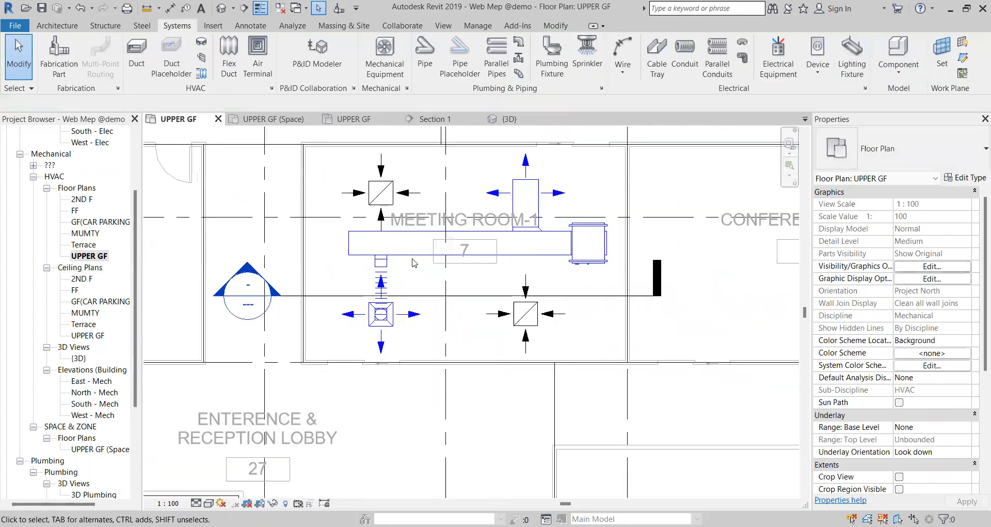
middle_drag(397, 264, 400, 287)
scroll(439, 274, up, 2)
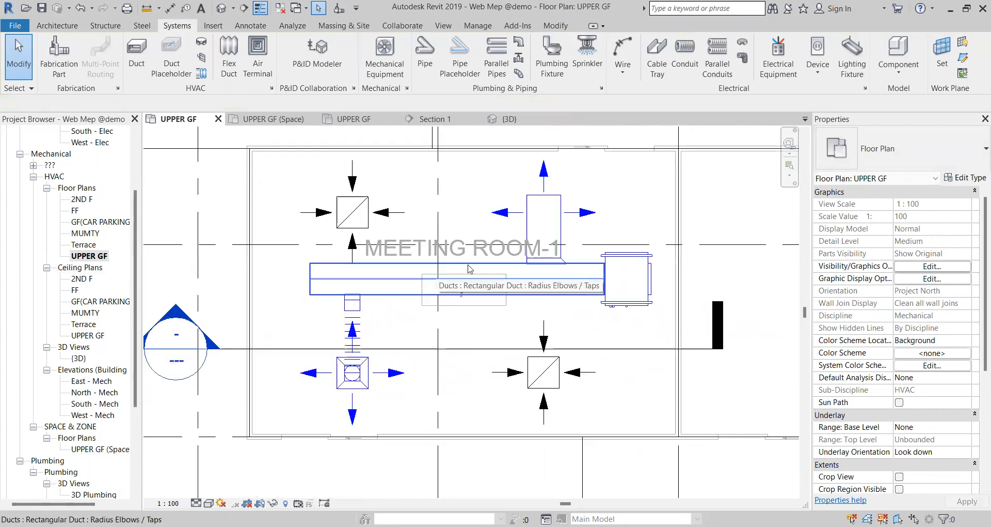
click(500, 268)
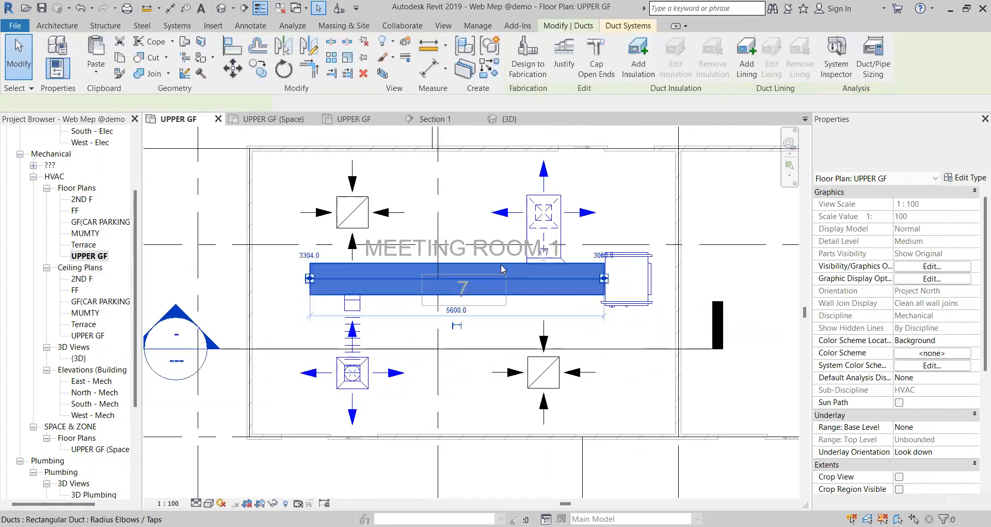
scroll(499, 269, down, 1)
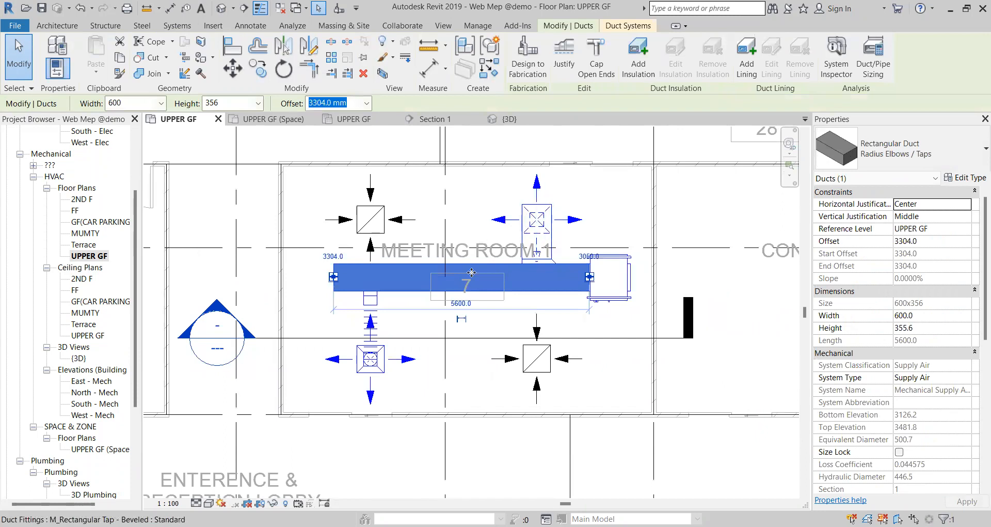
click(329, 43)
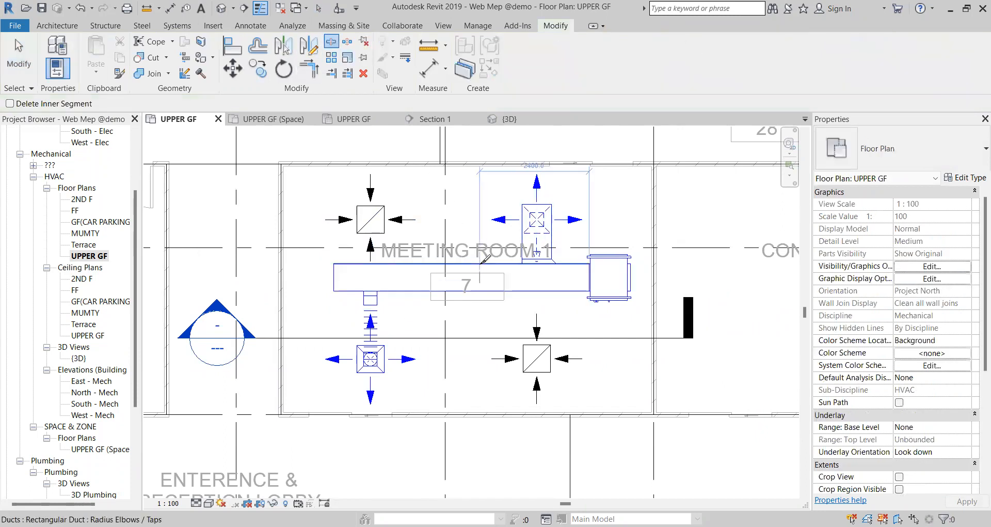
click(499, 264)
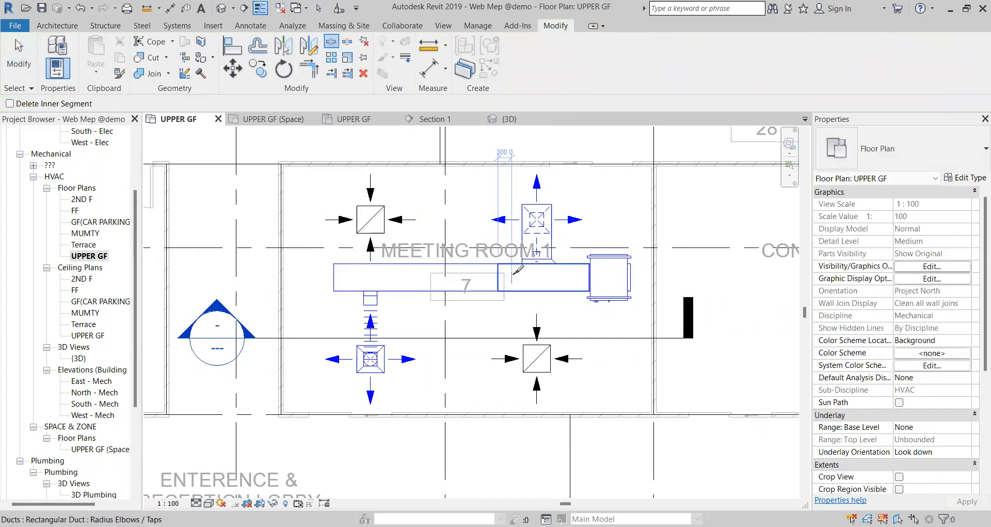
key(Escape)
Step: Set the main duct segment nearest the fan coil unit to a height of 350 mm and a width of 700 mm
click(513, 278)
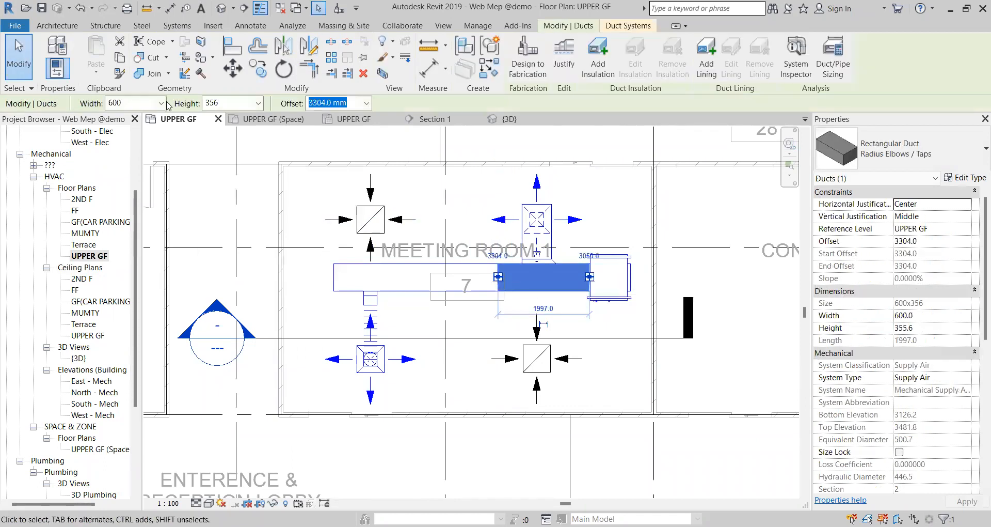
click(259, 104)
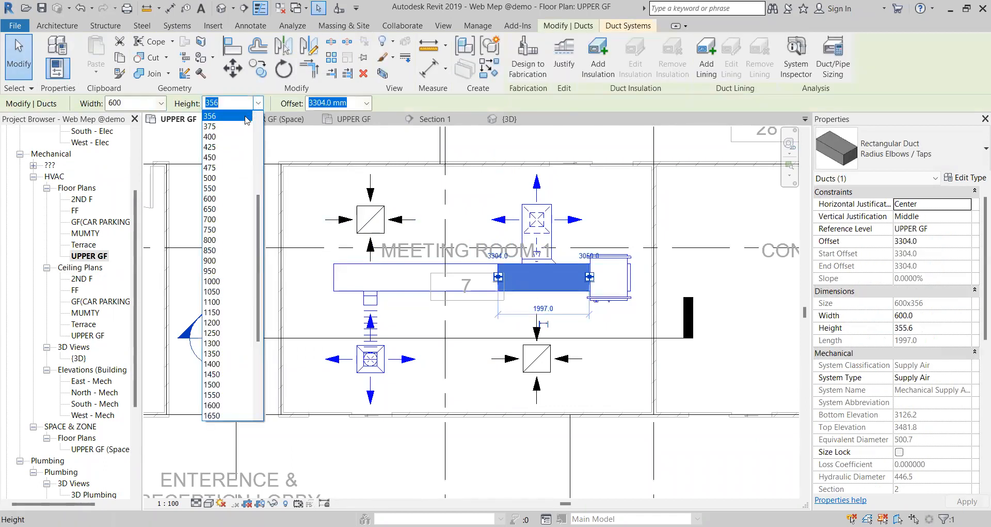
scroll(246, 121, up, 1)
click(236, 138)
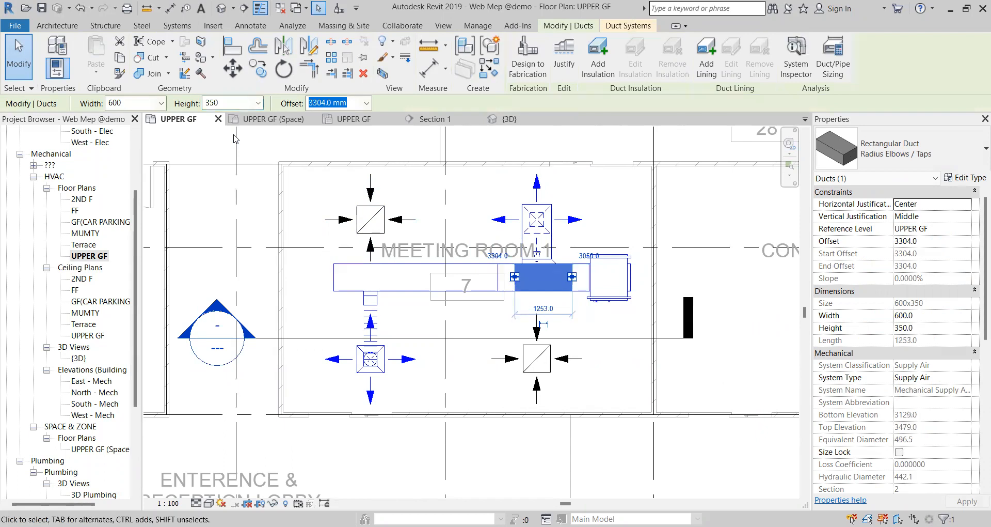
click(162, 104)
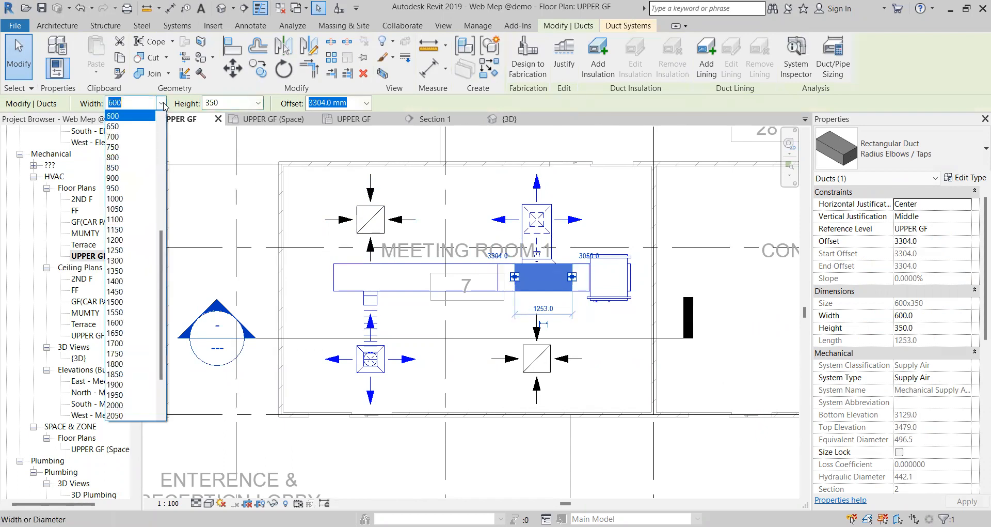
click(134, 137)
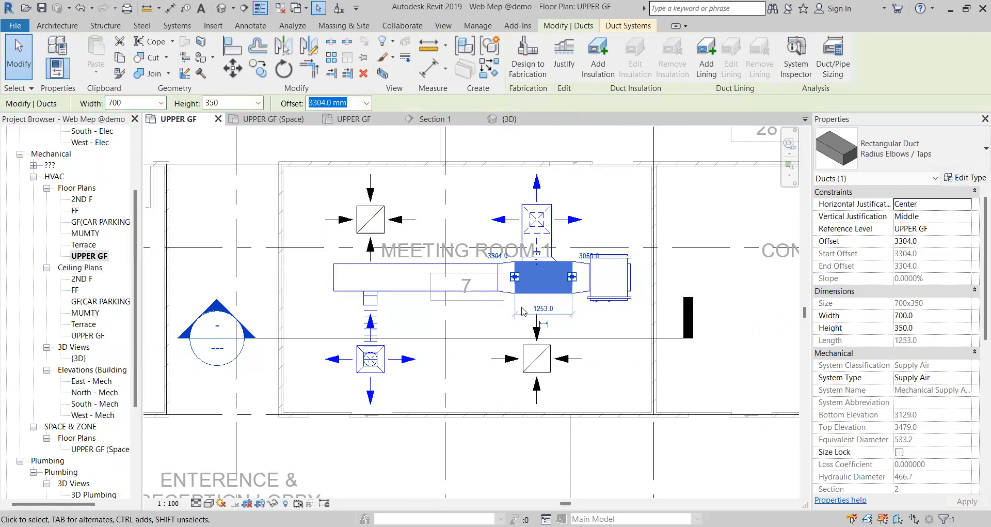
Step: Set the main duct segment farthest from the fan coil unit to a height of 350 mm and a width of 300 mm
click(392, 278)
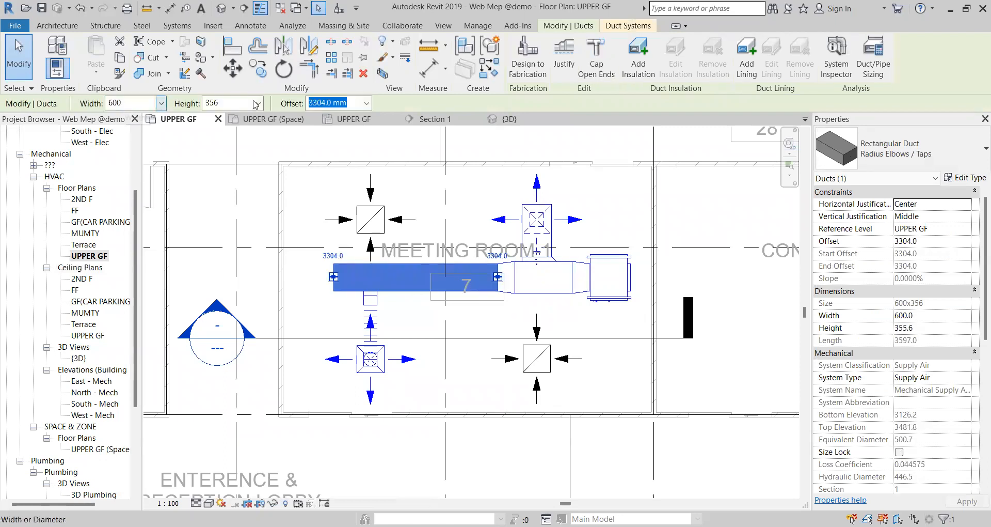
click(257, 104)
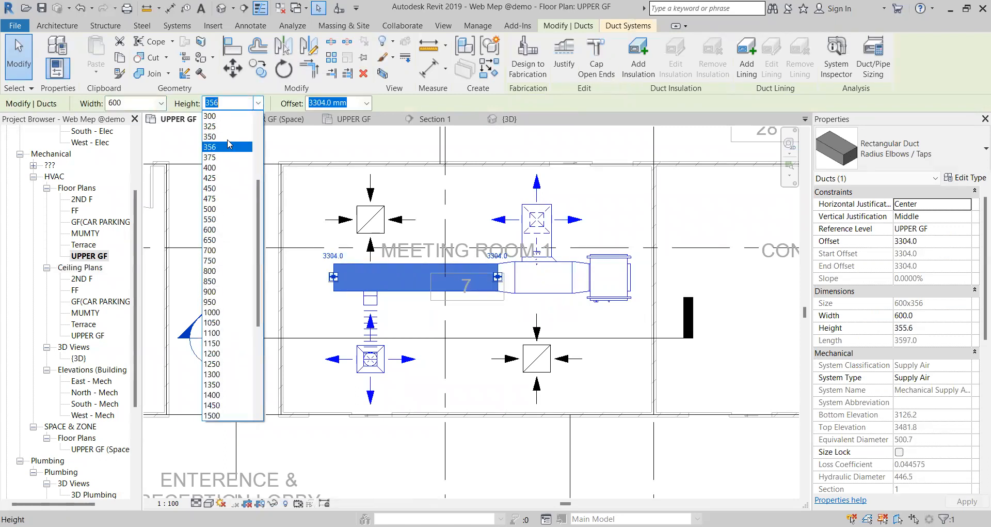
click(228, 137)
click(161, 103)
scroll(144, 139, up, 1)
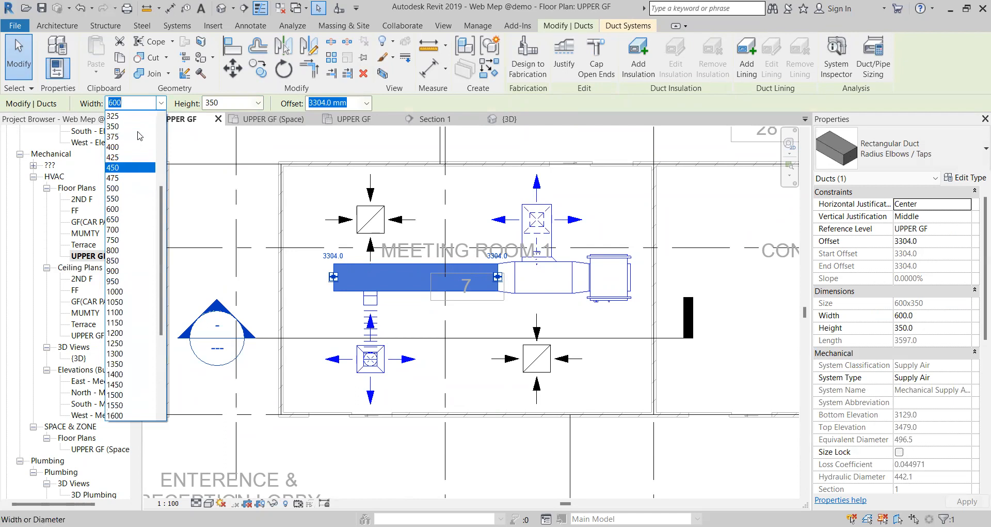
scroll(132, 121, down, 1)
scroll(131, 121, up, 2)
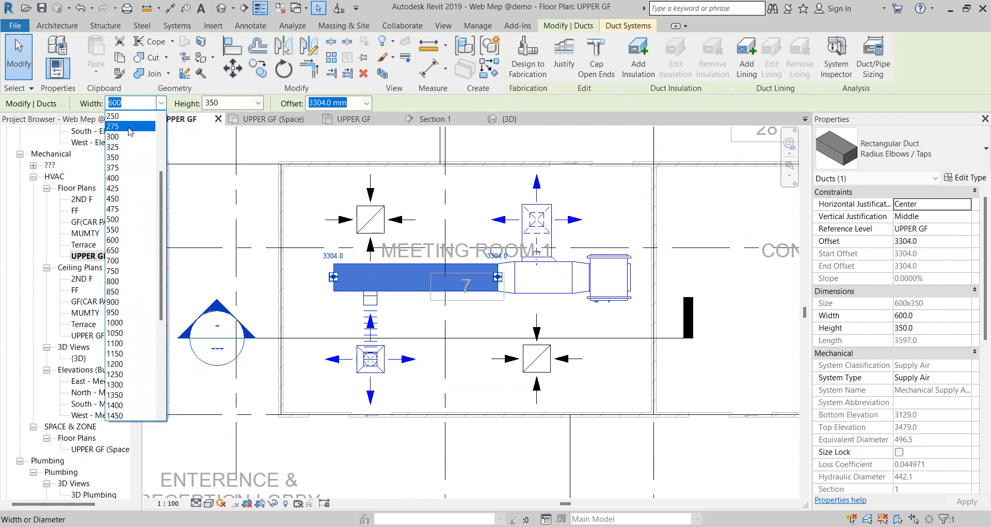
click(126, 136)
click(427, 305)
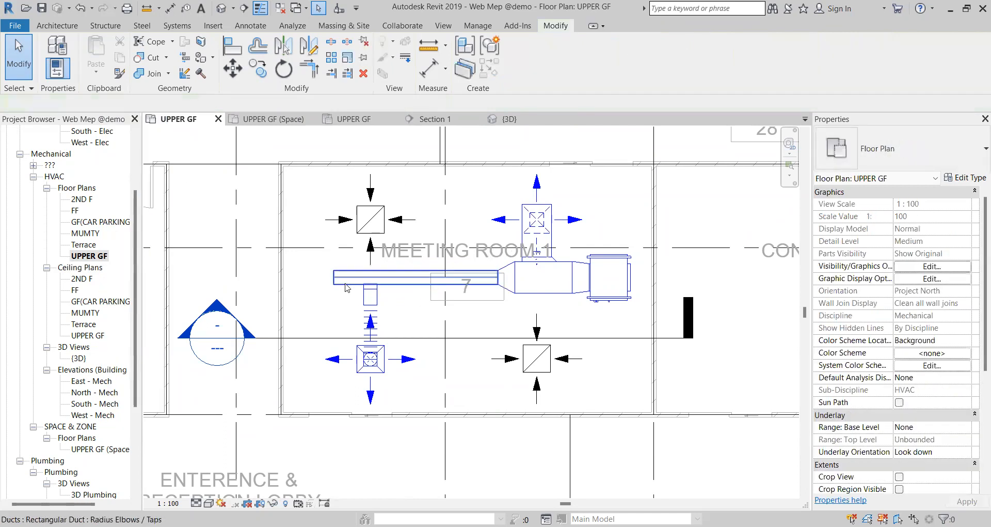
Step: Shorten the 300 mm wide main duct segment from its open end to a length of about 3200 mm
scroll(511, 292, down, 1)
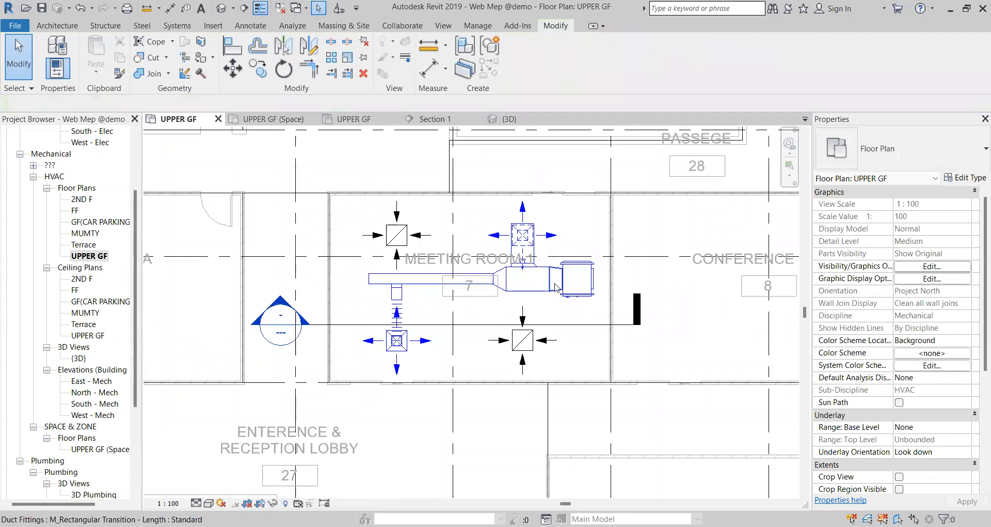
scroll(465, 283, up, 1)
scroll(393, 284, down, 1)
scroll(361, 285, up, 1)
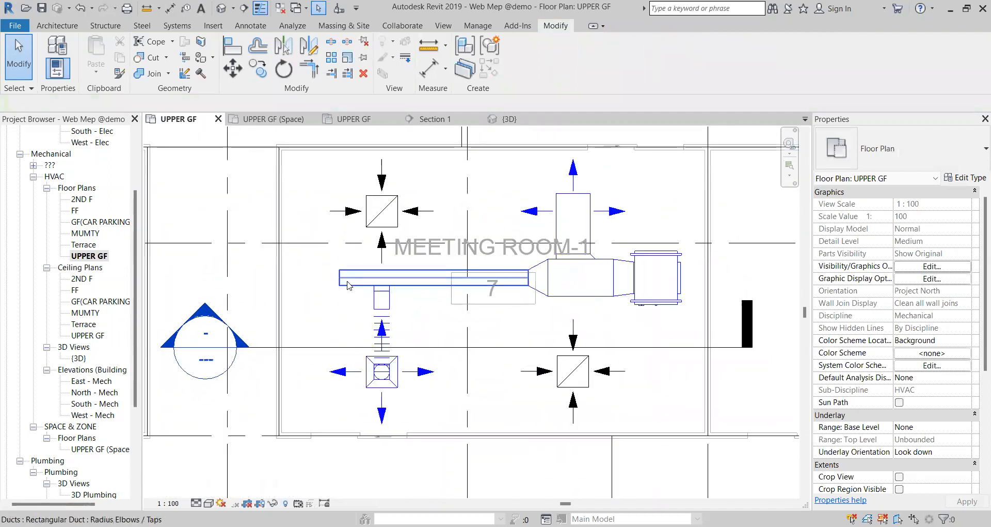
click(349, 286)
drag(341, 278, 354, 278)
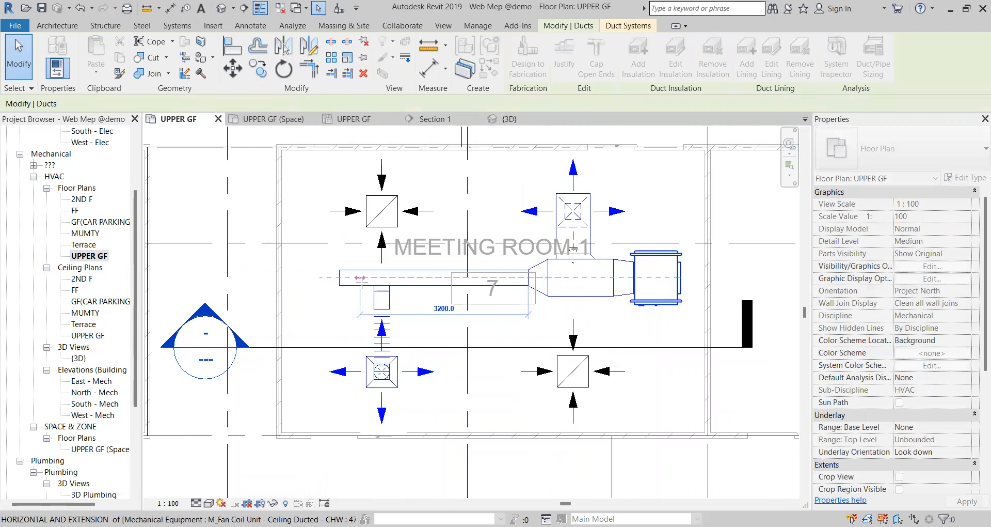
click(426, 329)
scroll(387, 277, down, 1)
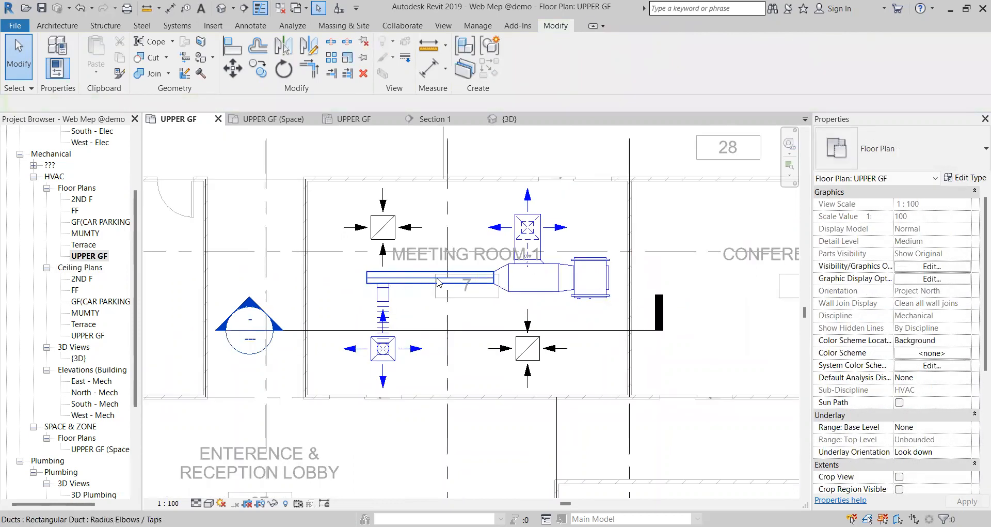
Step: Examine the transition between the two main duct segments and the size of the segment nearest the fan coil unit
scroll(438, 281, down, 1)
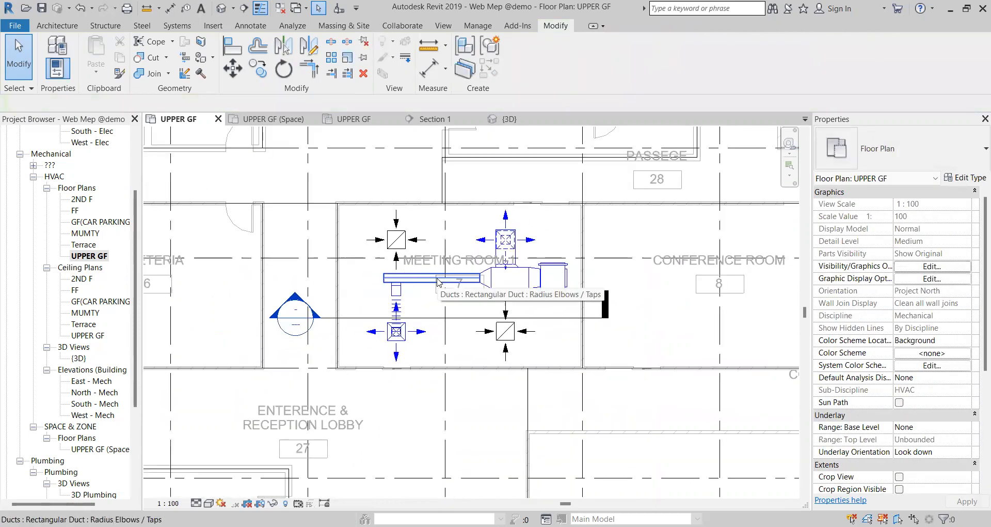
scroll(486, 287, up, 2)
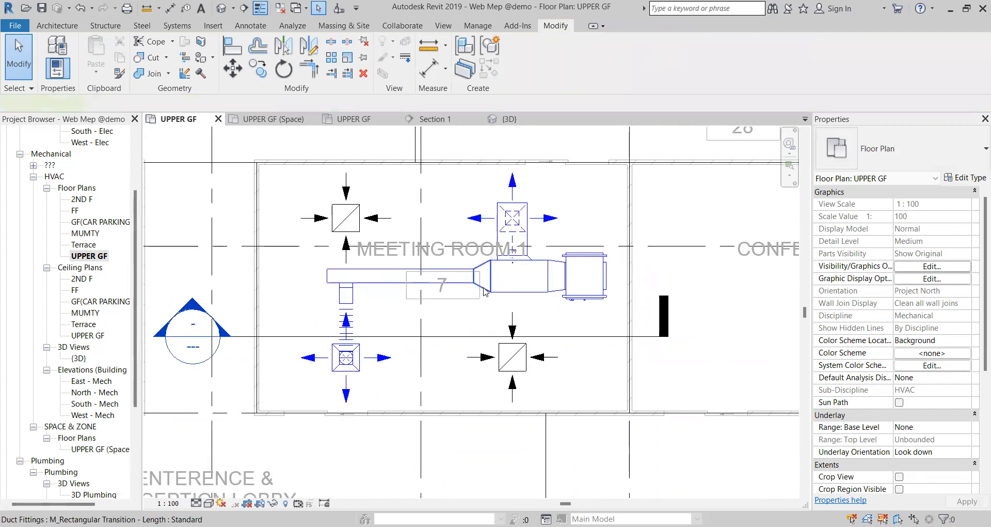
click(486, 290)
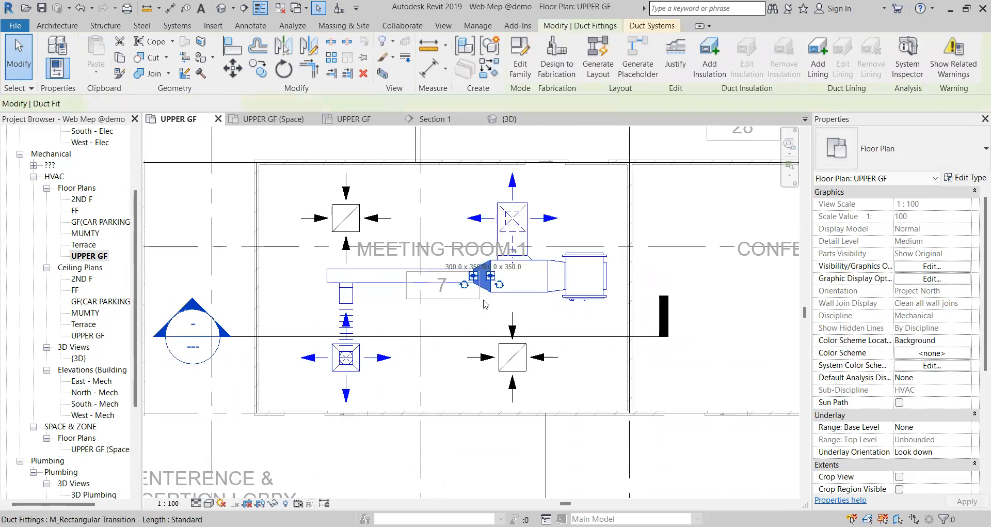
click(542, 324)
scroll(422, 286, down, 3)
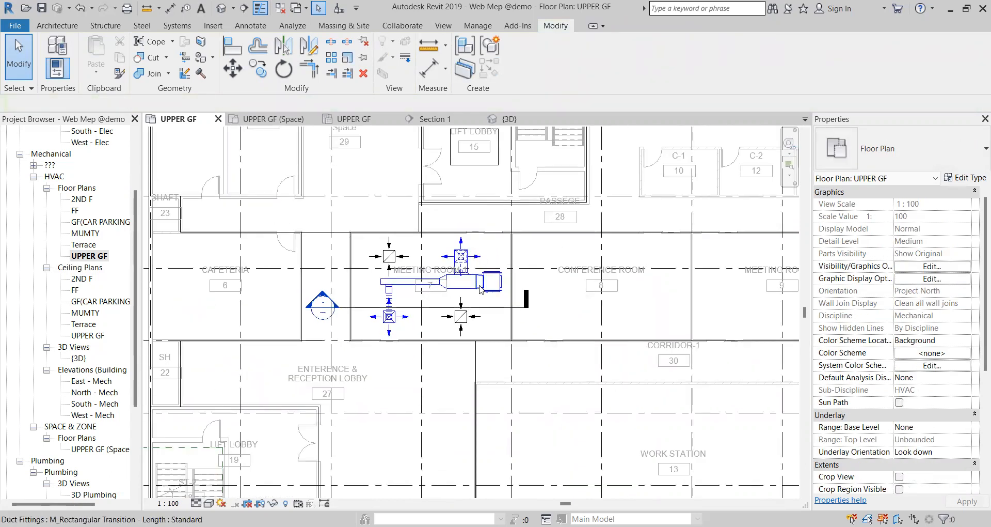
scroll(480, 289, up, 3)
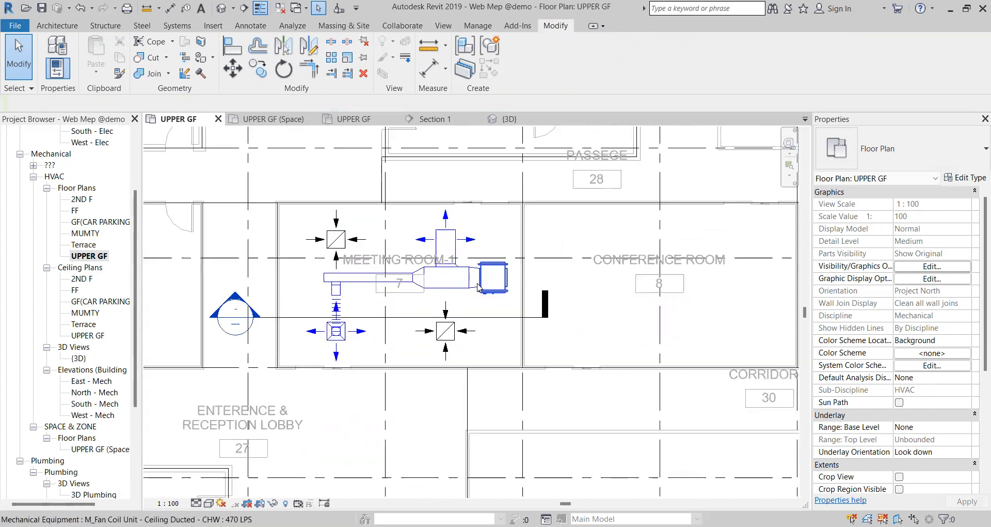
scroll(479, 287, up, 2)
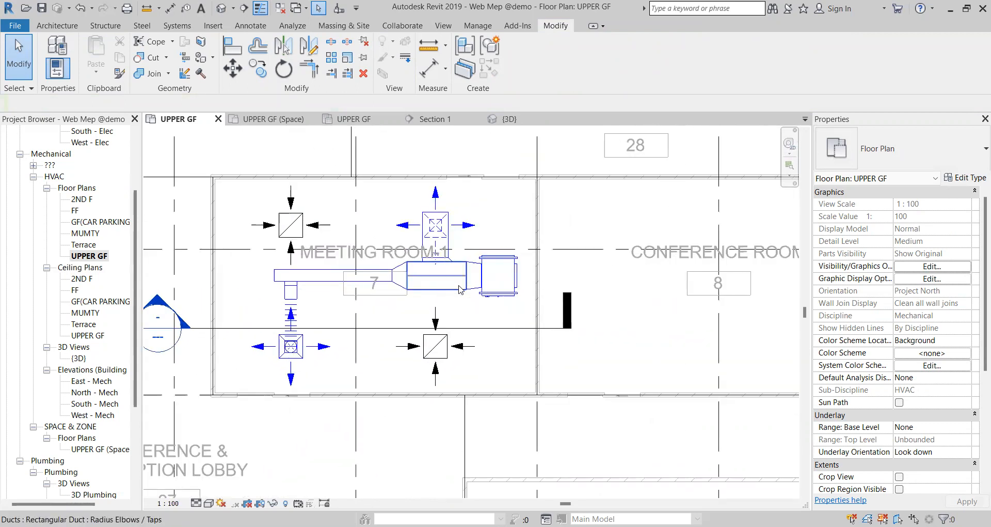
click(450, 286)
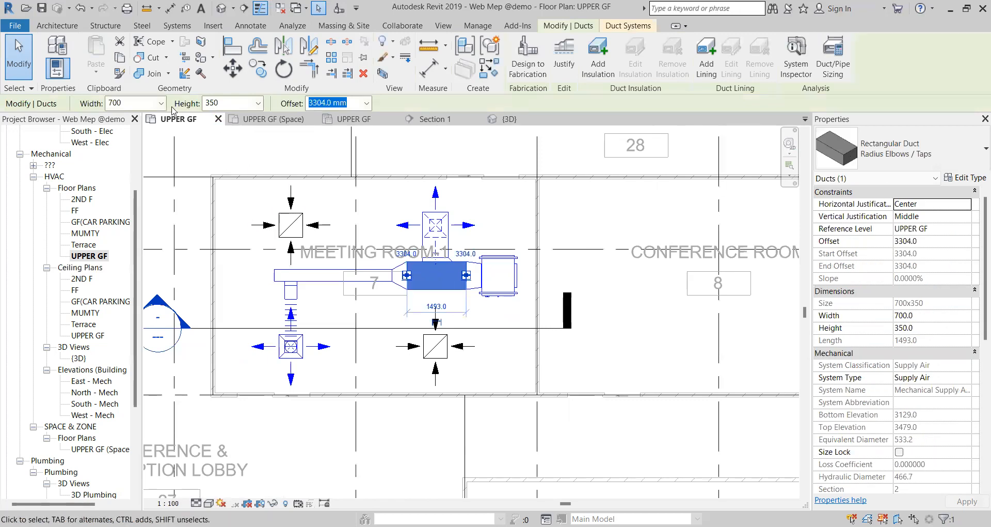
click(307, 150)
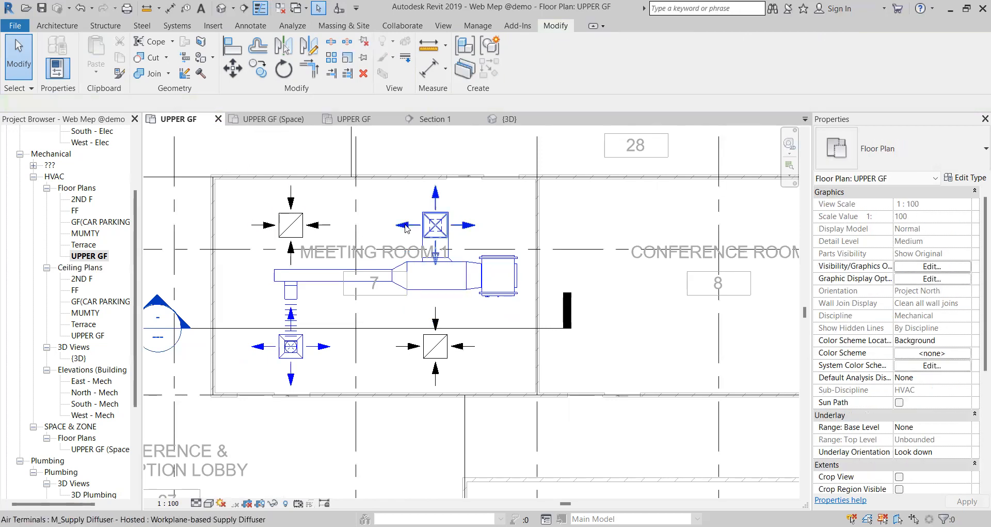
Step: Copy Meeting Room-1's fan coil unit, ducts, and supply and return diffusers horizontally into Meeting Room-2
scroll(407, 198, down, 3)
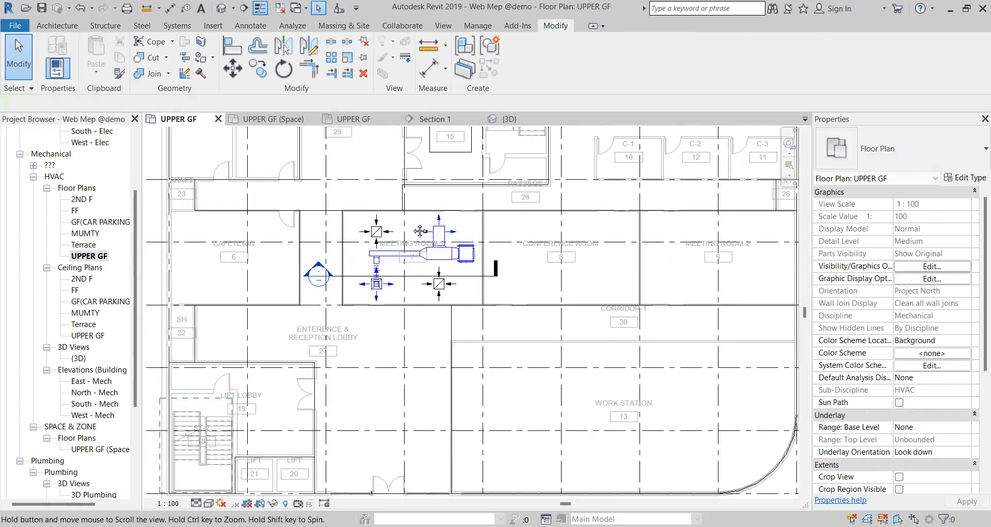
middle_drag(485, 278, 444, 298)
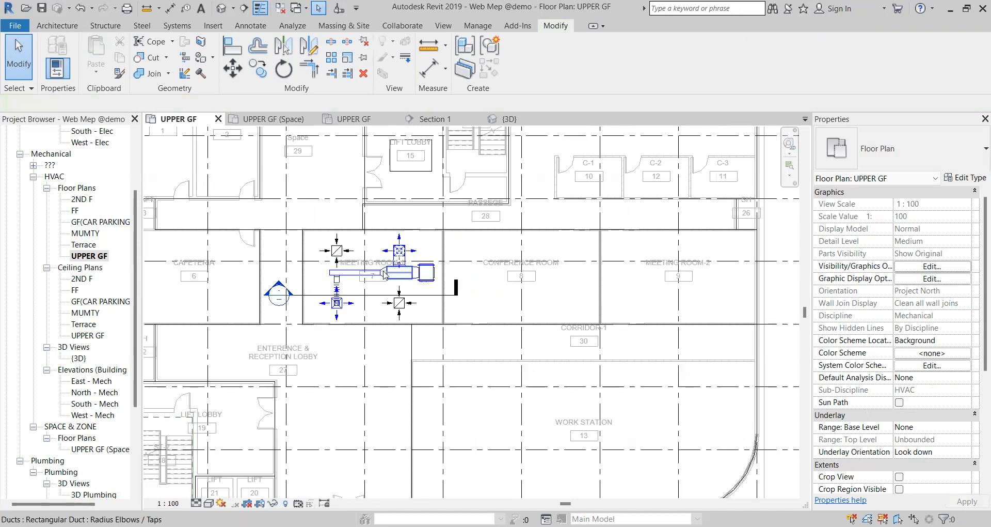
scroll(384, 274, up, 1)
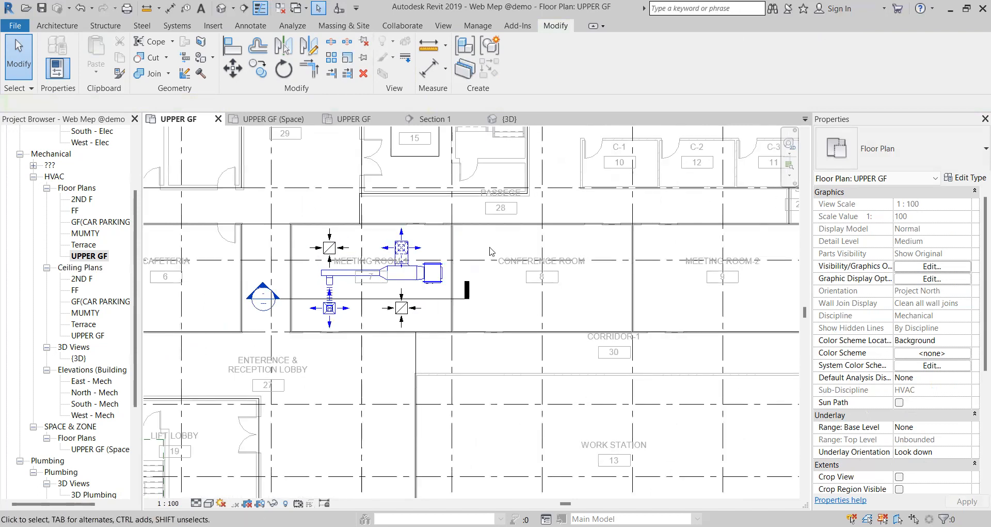
scroll(561, 239, down, 1)
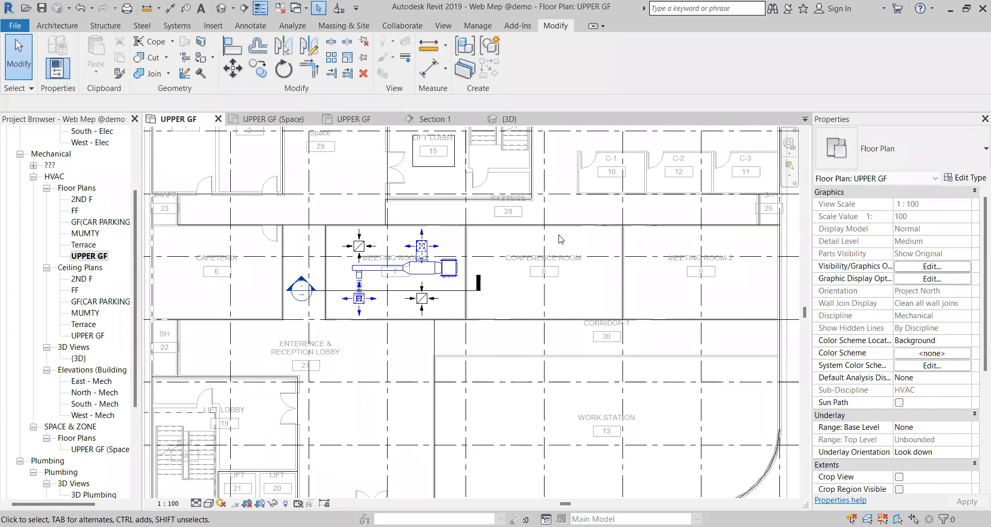
middle_drag(603, 263, 589, 260)
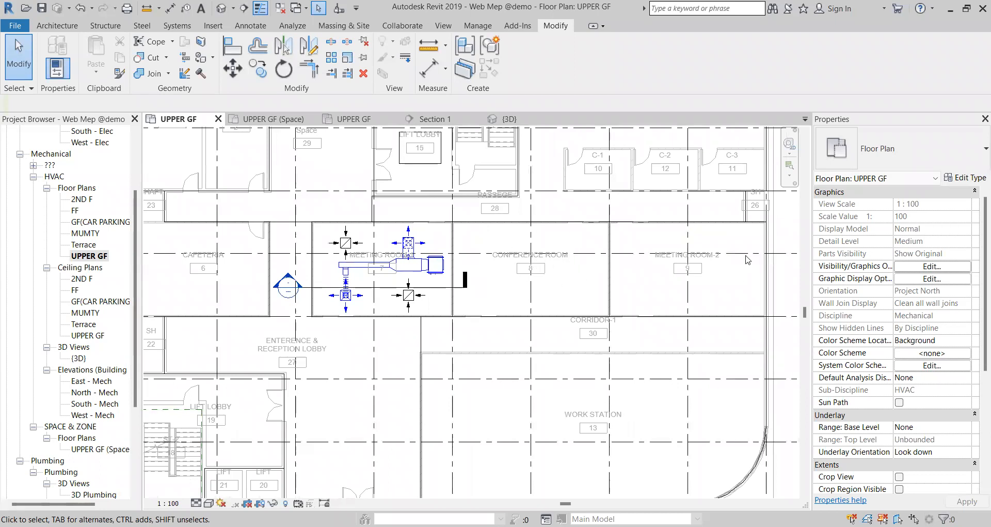
drag(322, 207, 434, 326)
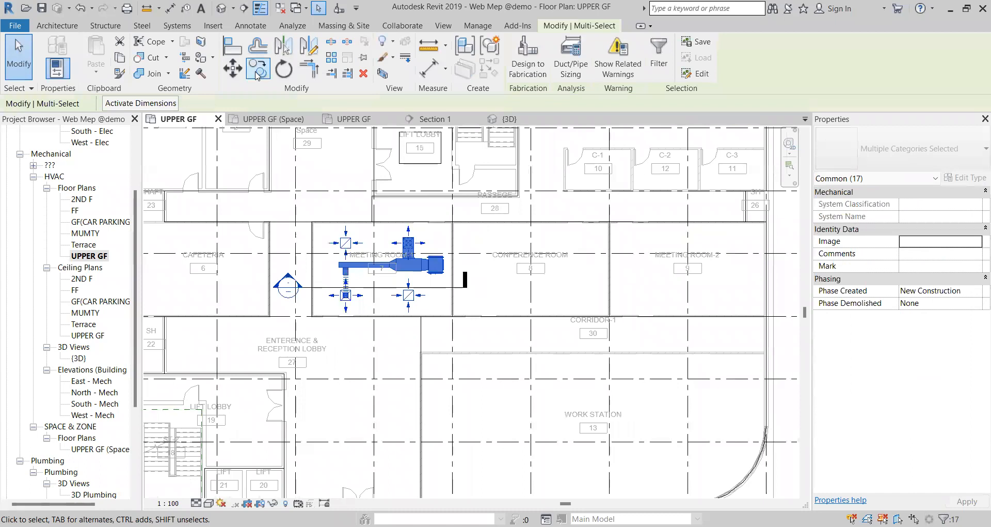
click(258, 67)
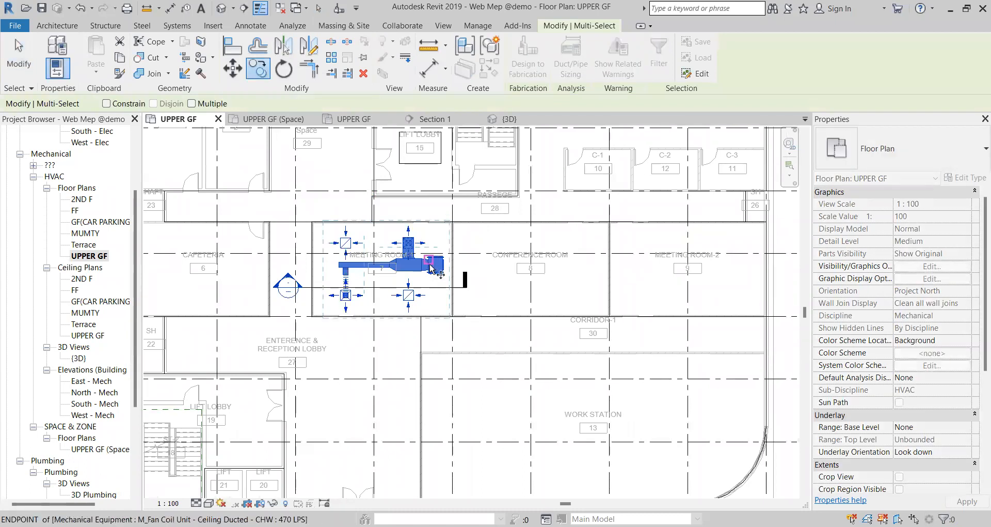
click(430, 267)
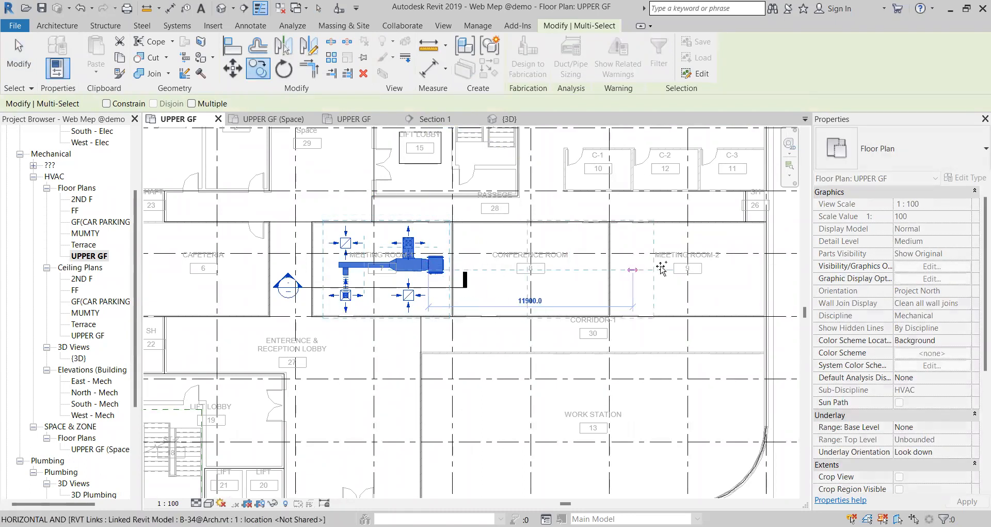
click(739, 268)
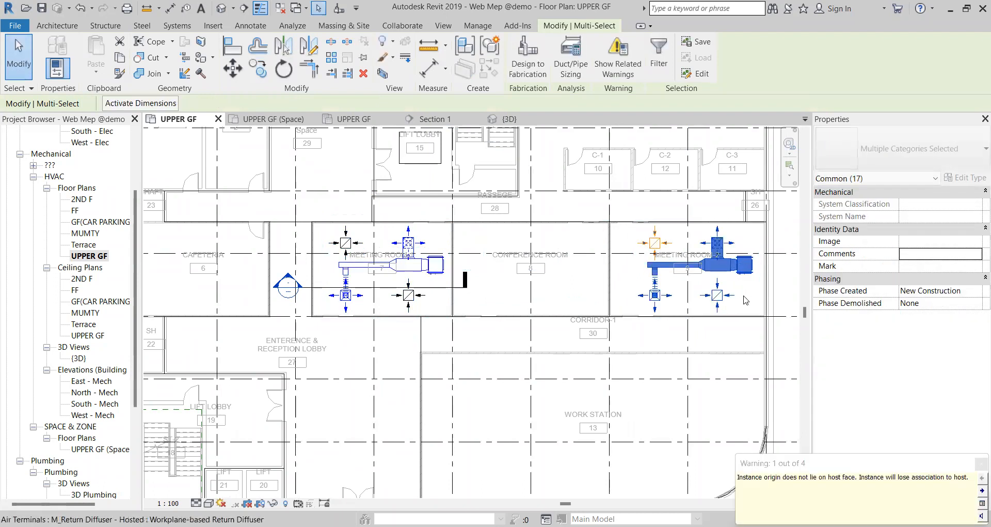
key(Escape)
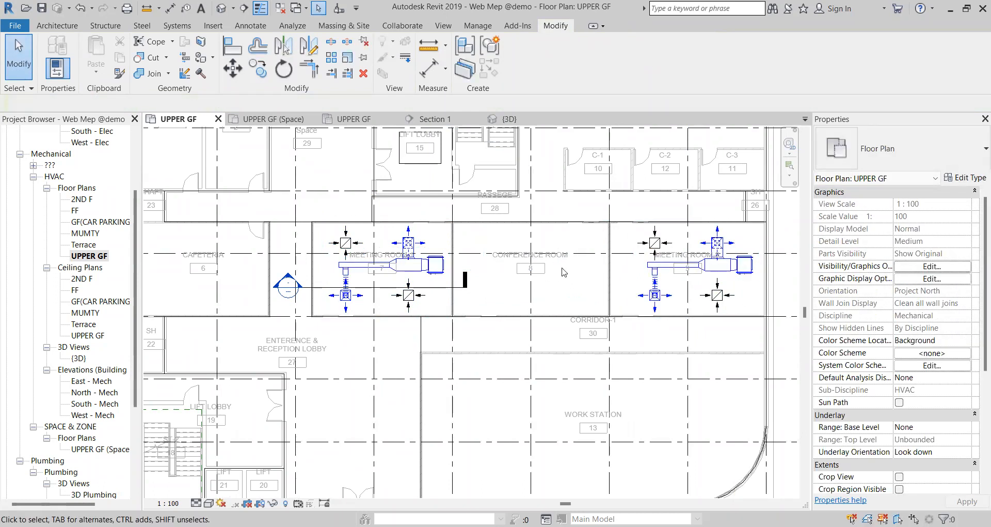
Step: Examine the fan coil unit and duct layouts in Meeting Room-1 and Meeting Room-2 against the surrounding floor plan
scroll(547, 258, up, 1)
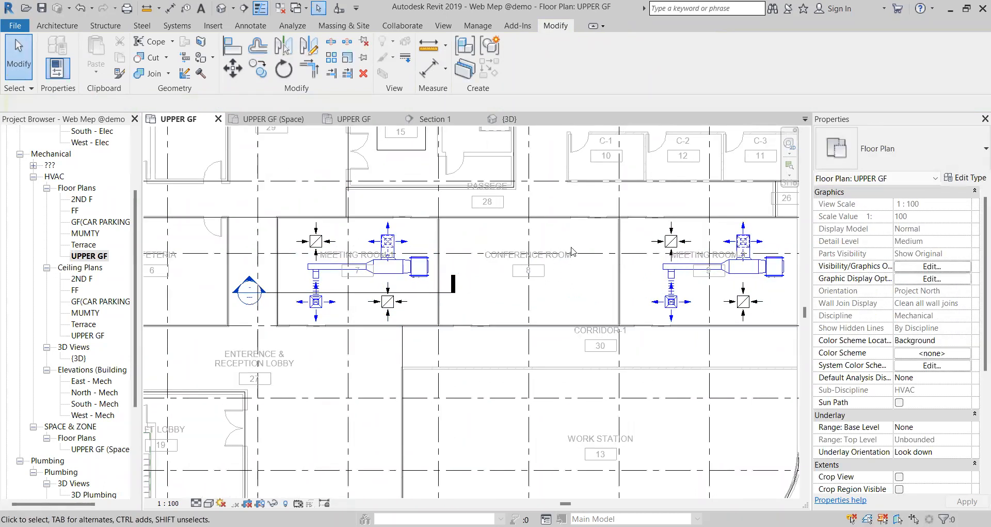
scroll(495, 239, down, 1)
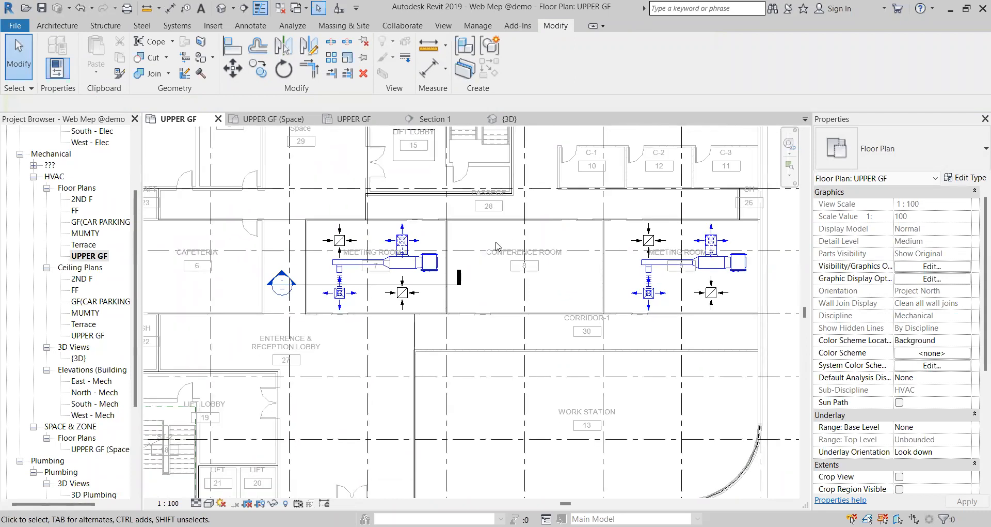
scroll(496, 245, down, 3)
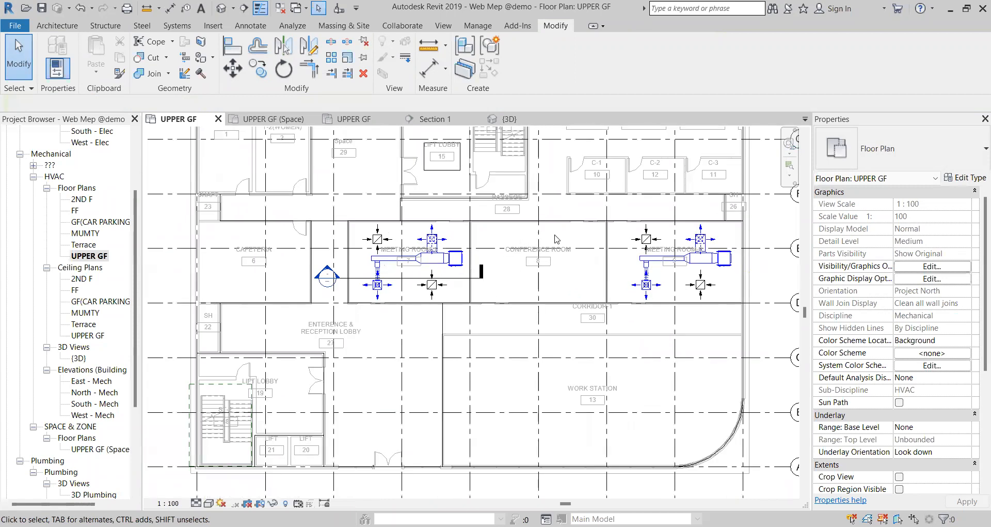
scroll(556, 239, down, 1)
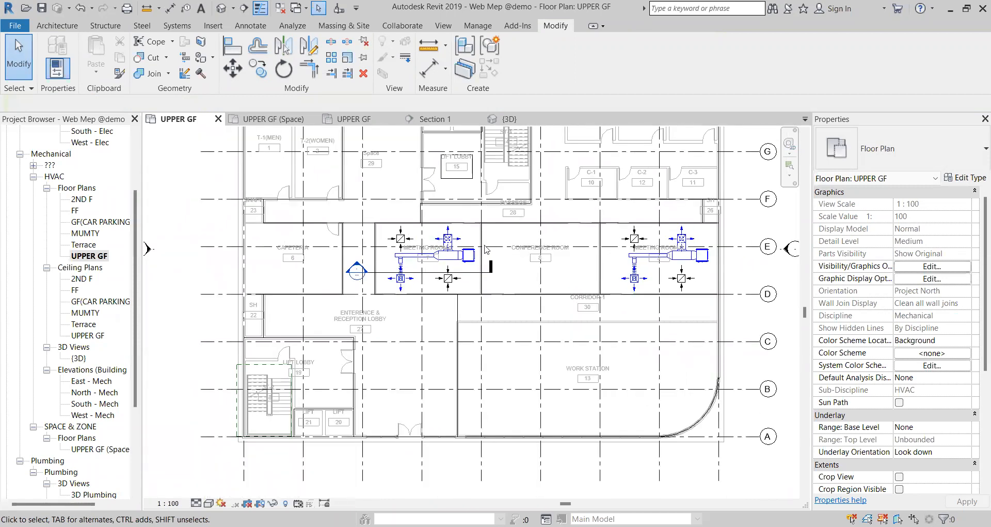
scroll(485, 250, up, 2)
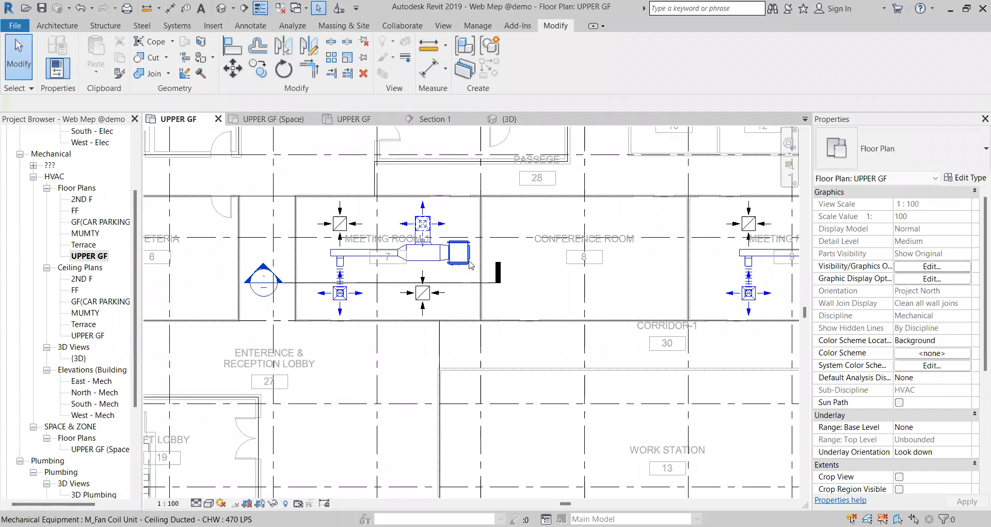
scroll(470, 265, down, 5)
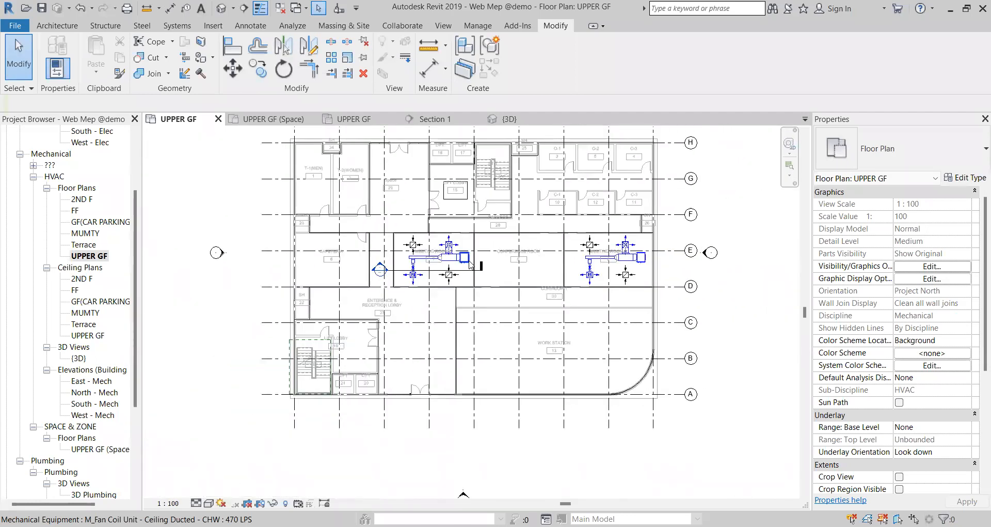
scroll(484, 266, up, 1)
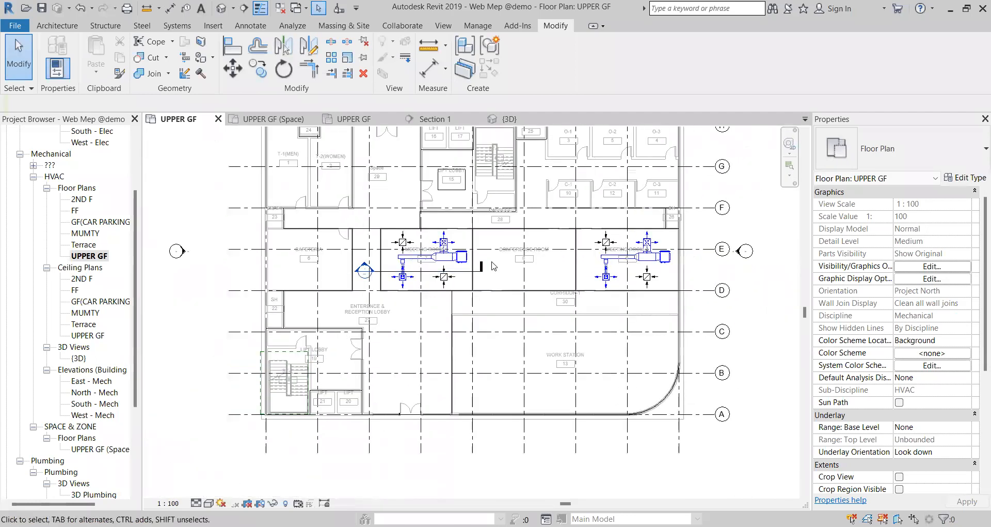
scroll(492, 265, down, 2)
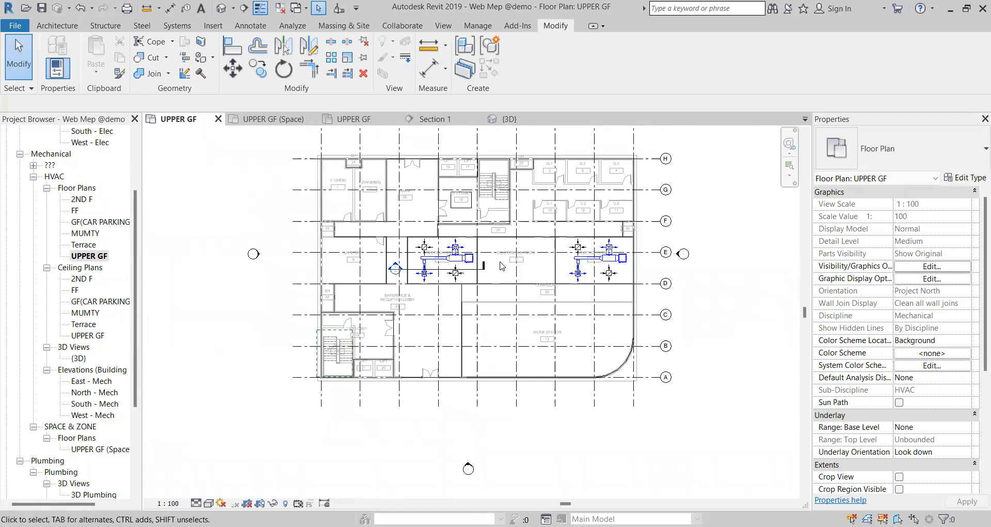
scroll(500, 266, up, 1)
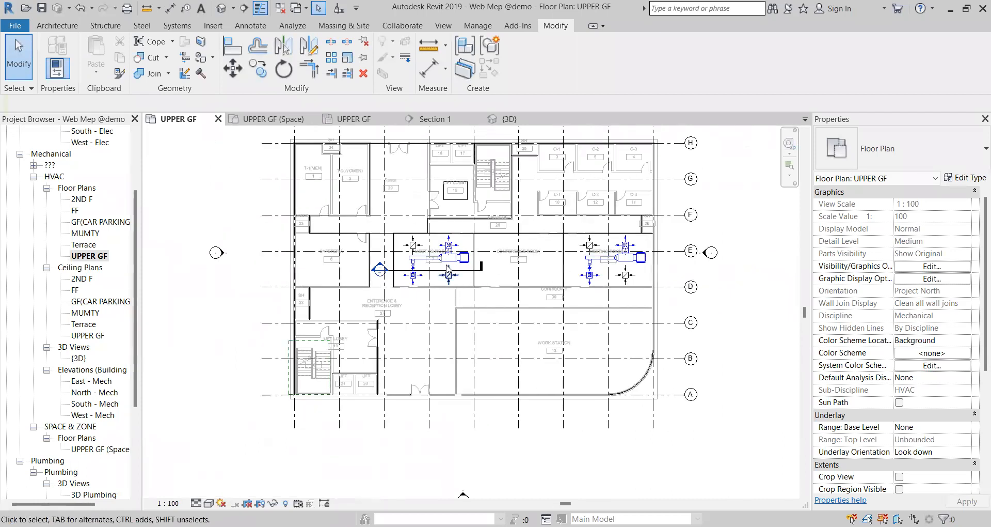
scroll(447, 268, up, 1)
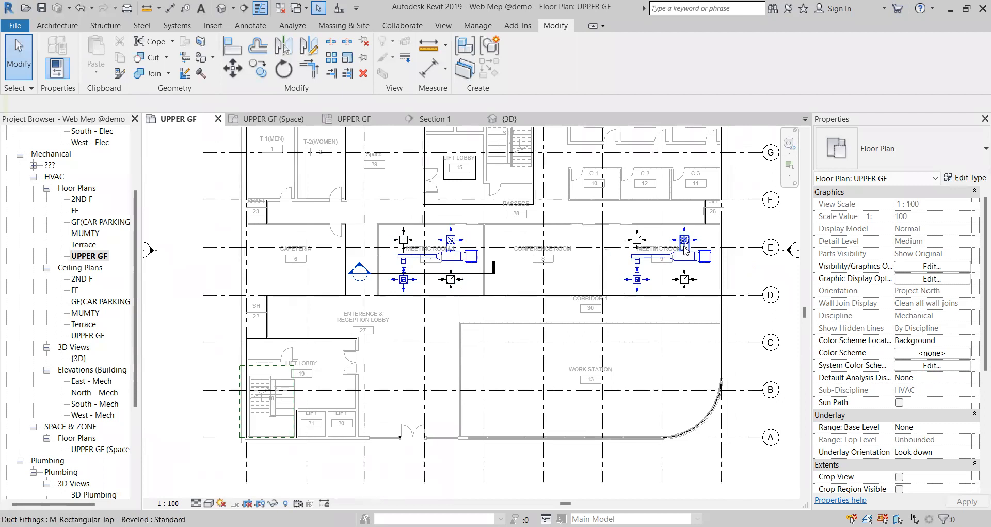
scroll(537, 264, down, 2)
scroll(535, 265, up, 3)
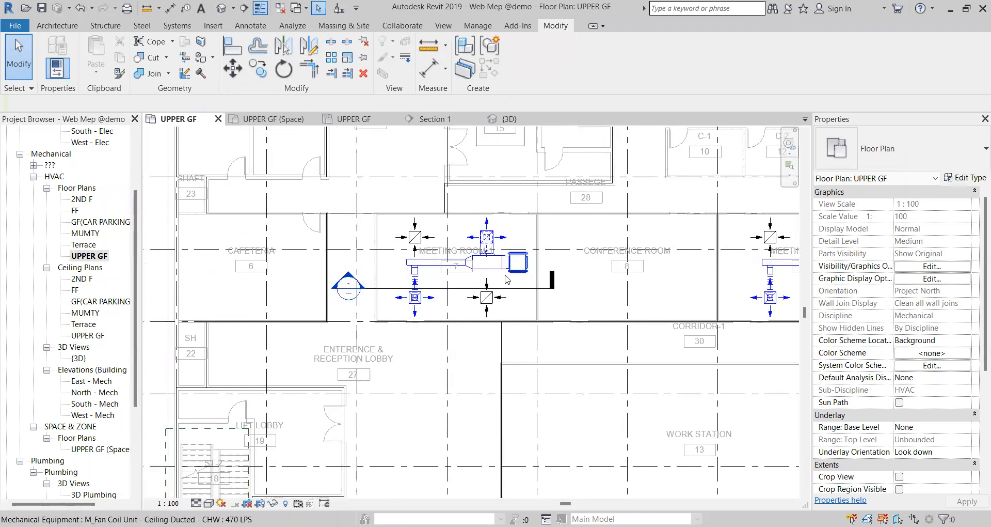
Step: Examine the fan coil unit, ducts and diffusers in Meeting Room-1 on the UPPER GF floor plan
scroll(506, 277, up, 1)
scroll(485, 259, down, 1)
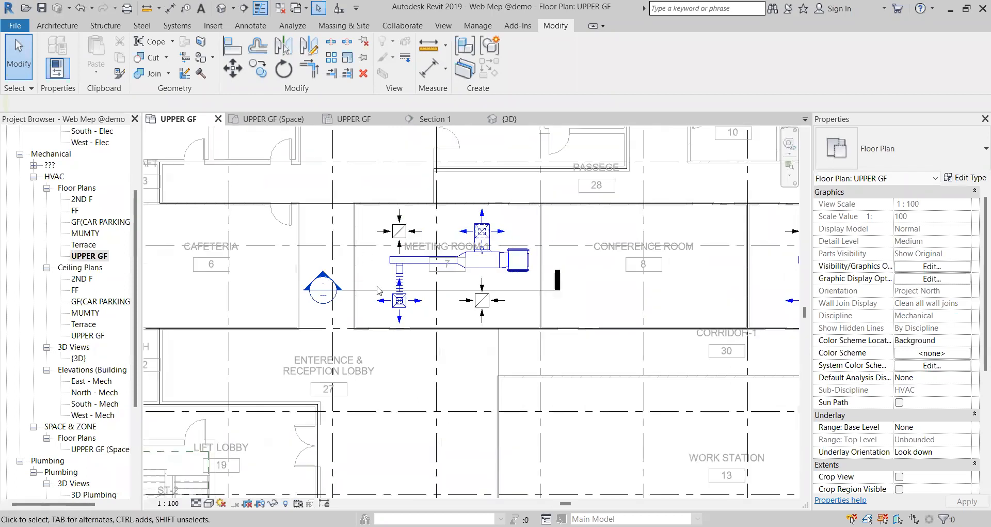
scroll(437, 278, up, 2)
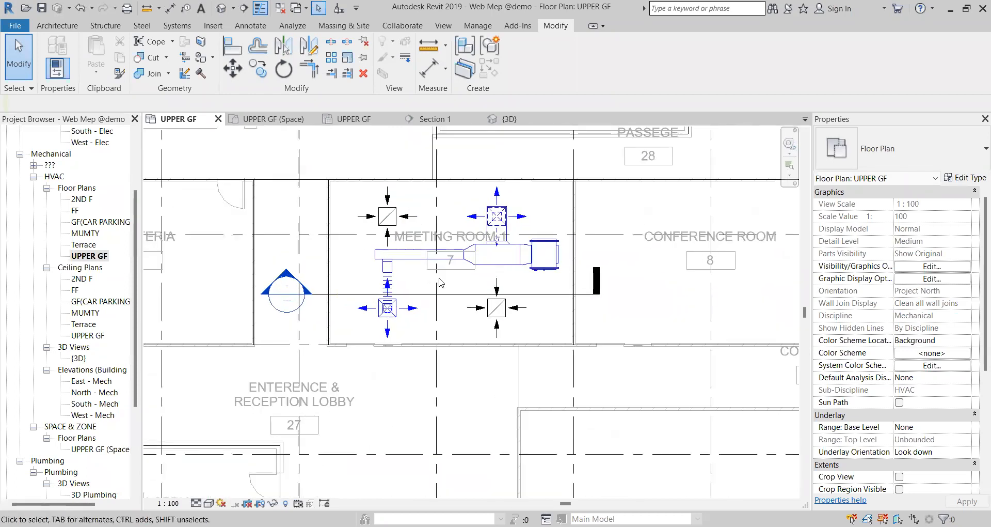
scroll(440, 279, down, 3)
scroll(441, 282, down, 5)
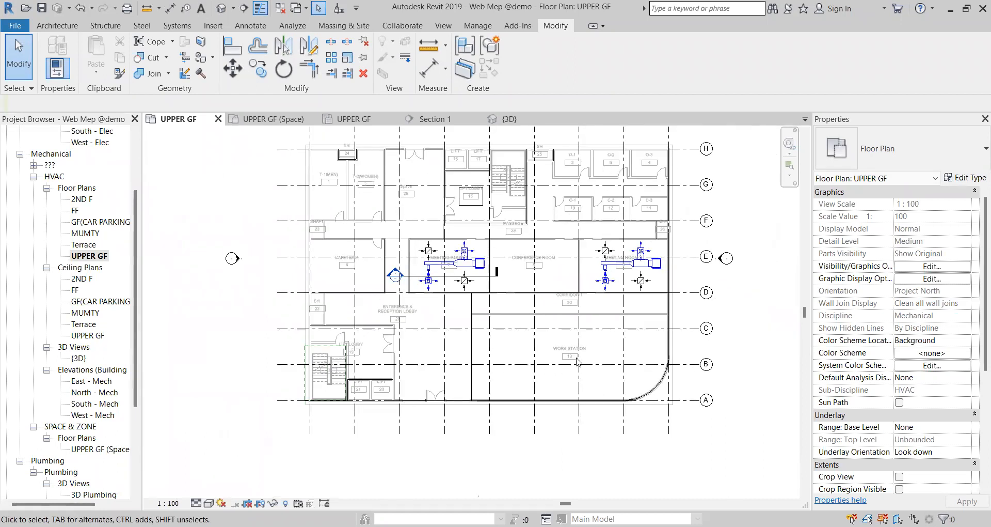
scroll(511, 276, up, 2)
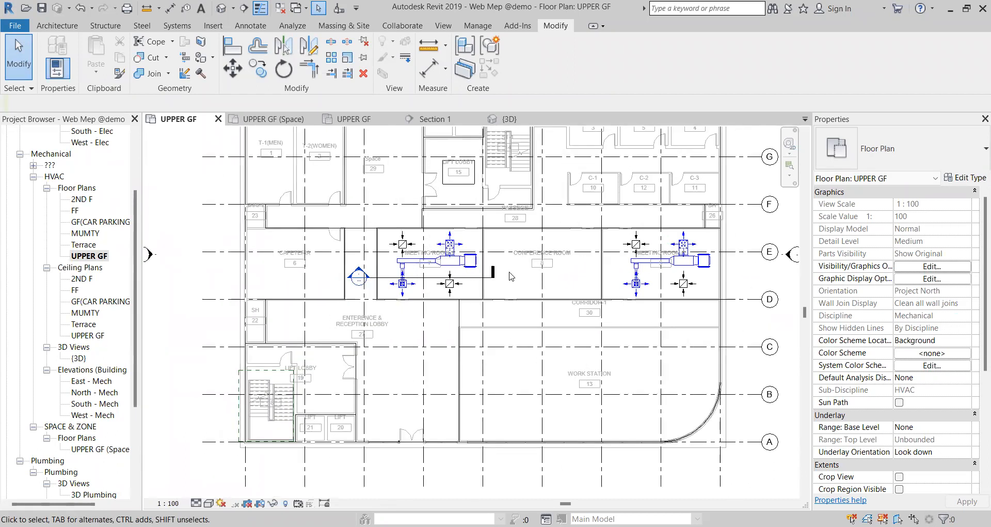
scroll(470, 265, up, 2)
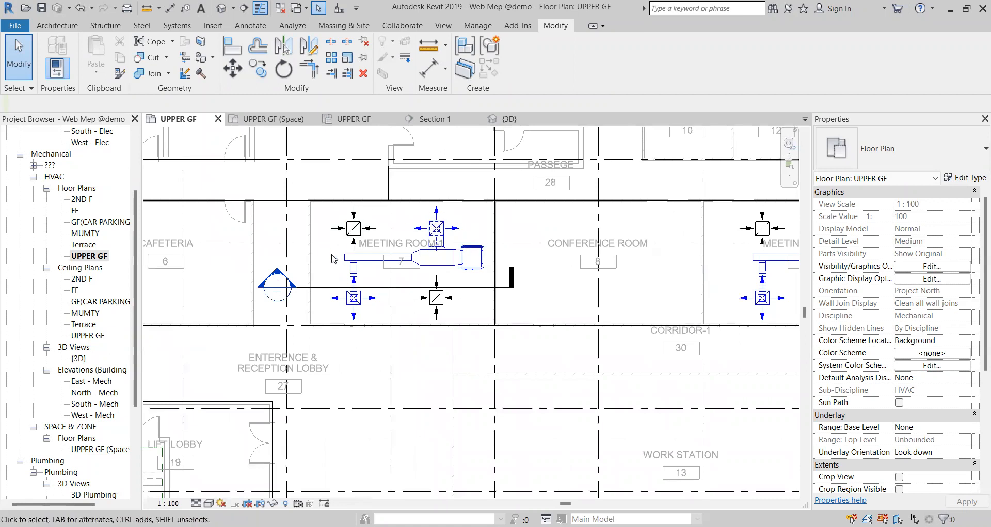
scroll(481, 231, up, 1)
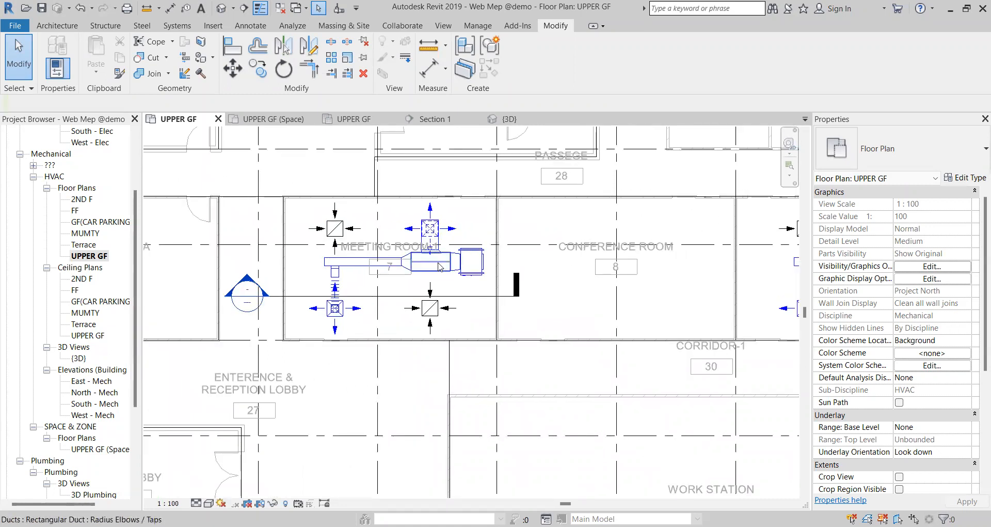
scroll(421, 269, down, 1)
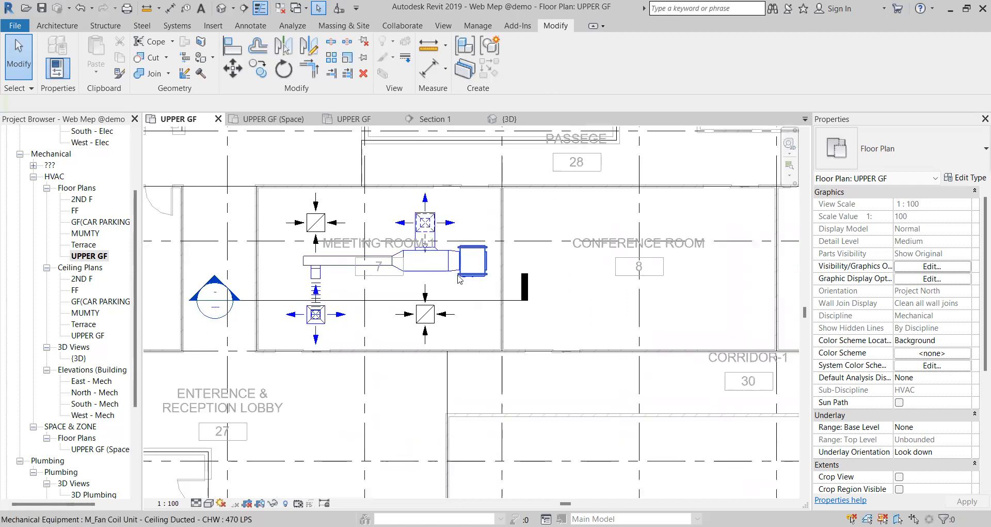
scroll(397, 274, down, 1)
scroll(400, 274, up, 1)
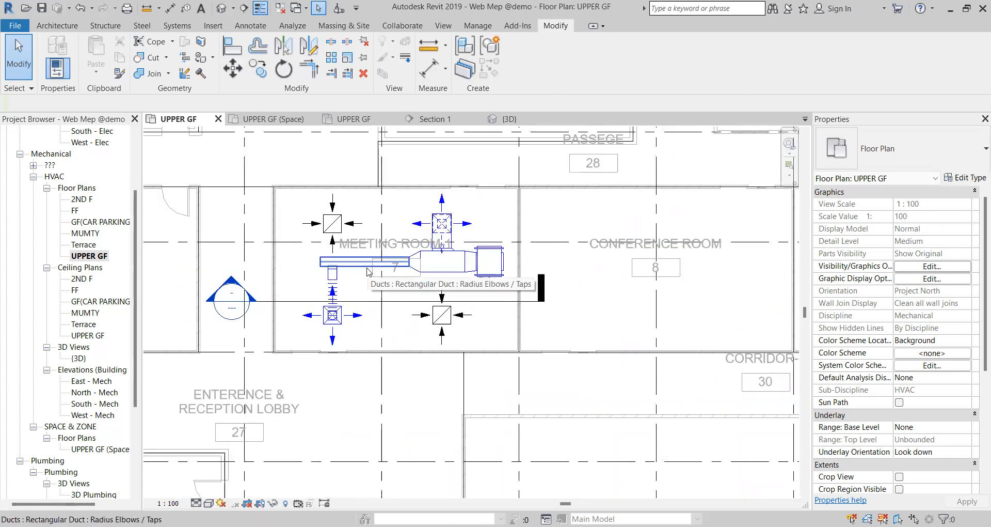
scroll(421, 272, down, 2)
scroll(434, 269, up, 1)
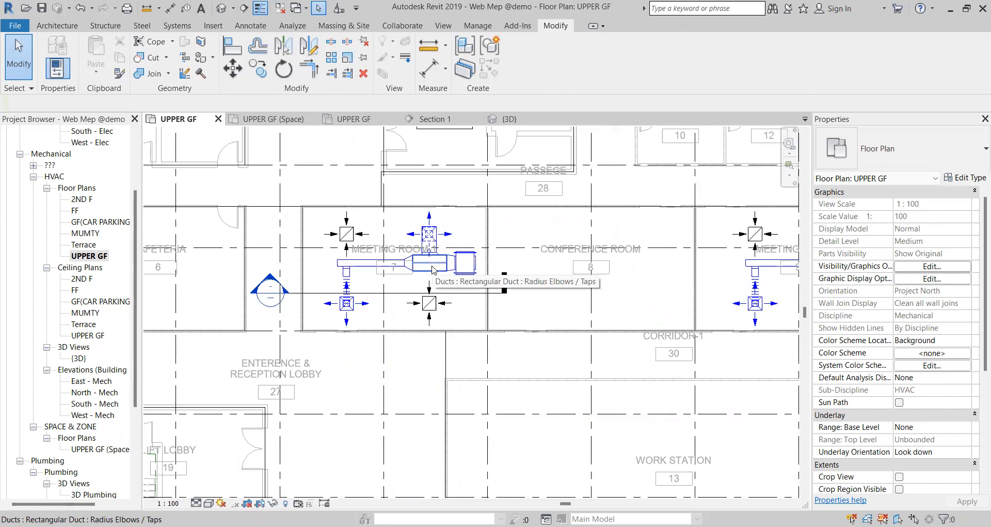
scroll(433, 269, up, 1)
scroll(434, 269, up, 1)
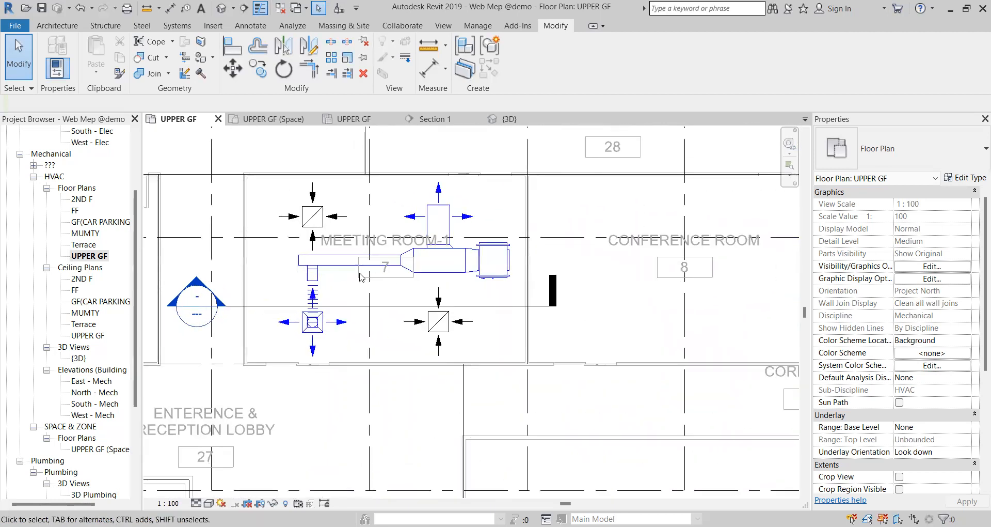
scroll(436, 269, down, 1)
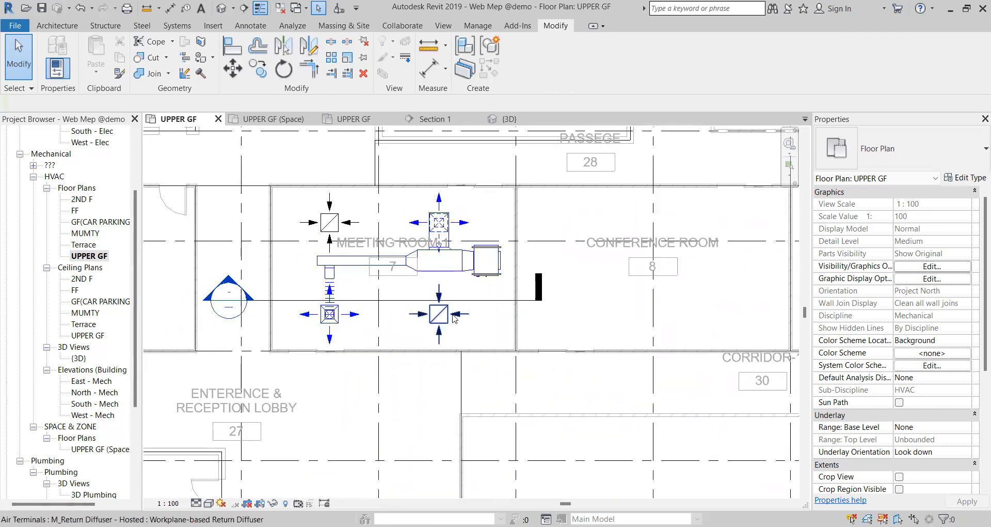
scroll(504, 313, down, 1)
middle_drag(494, 242, 481, 246)
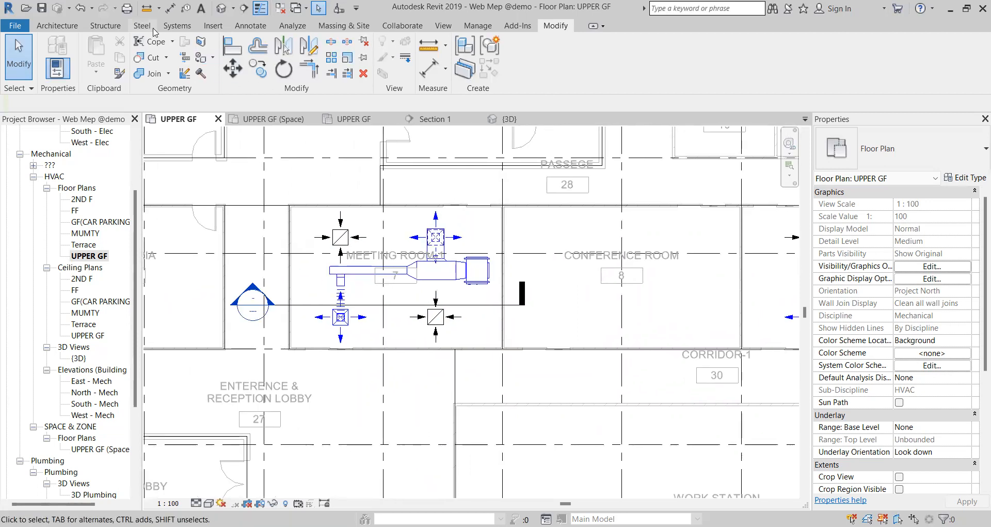
Step: Start Tag by Category and load the M_@ABS#Duct Size #Bottopm Tag family from the Duct folder of the Mechanical annotations
click(251, 25)
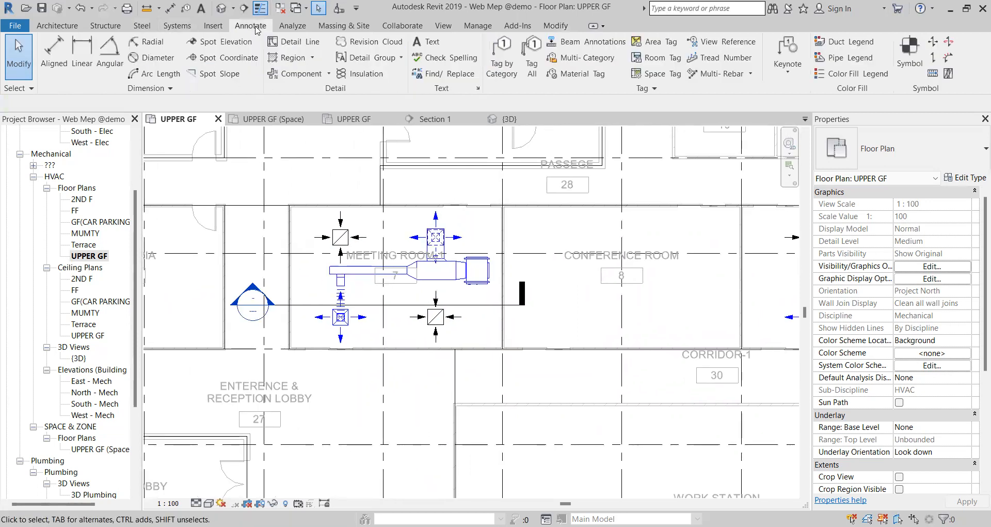
click(508, 67)
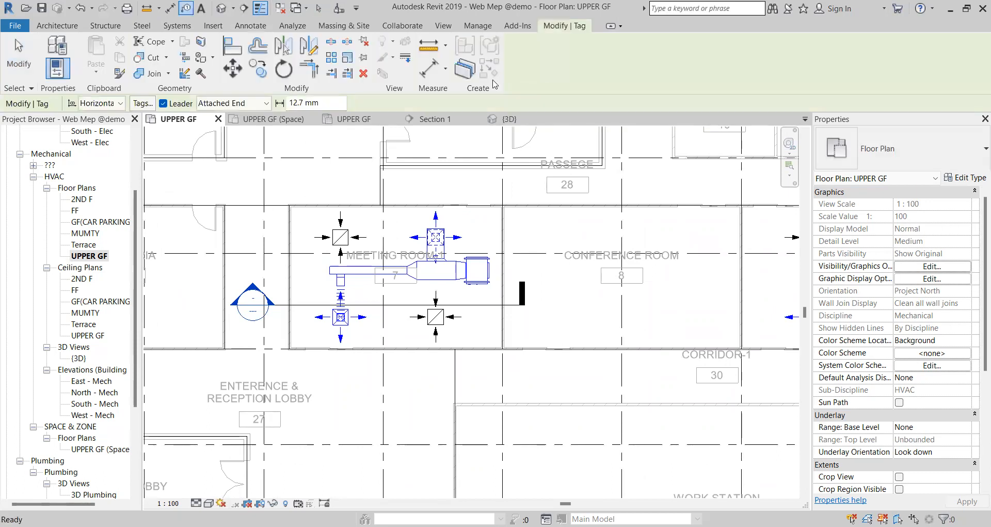
click(144, 104)
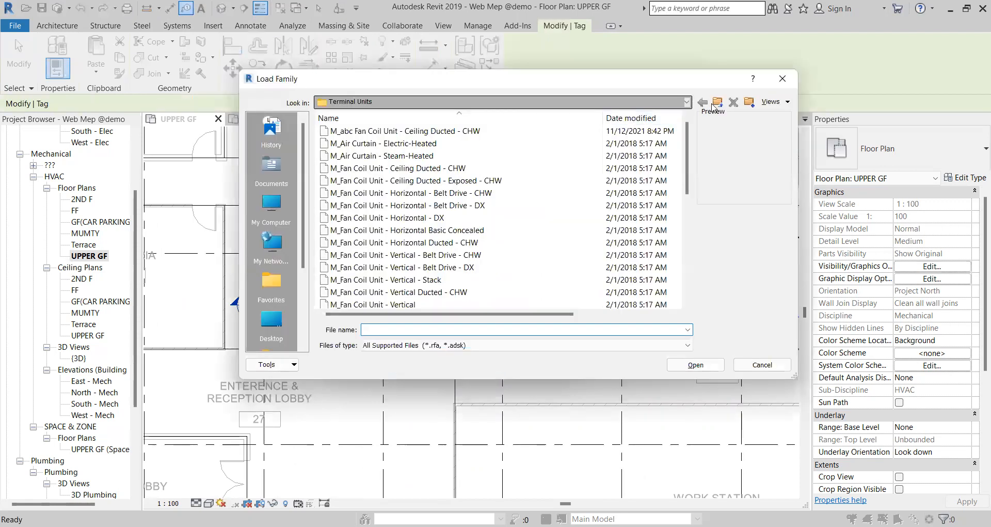
click(717, 102)
click(717, 102)
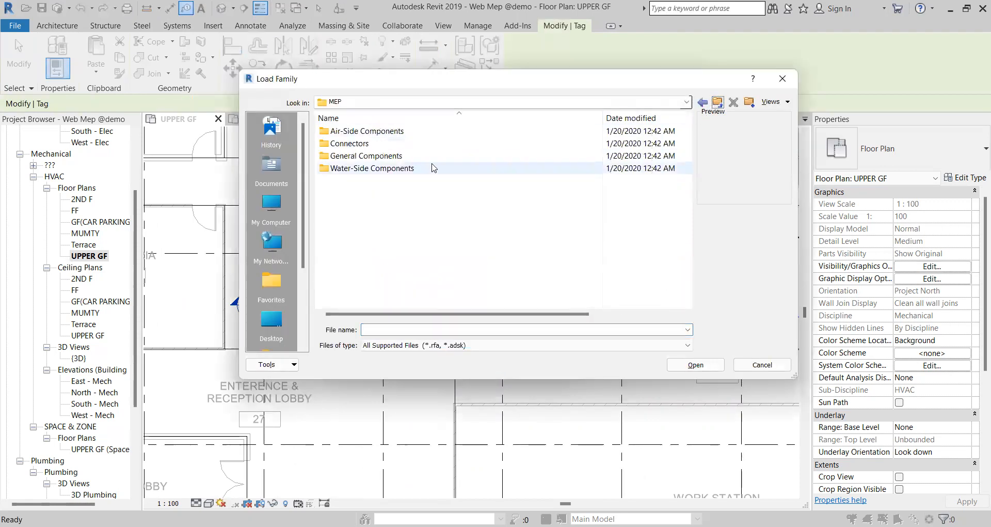
click(717, 101)
click(718, 102)
double_click(375, 132)
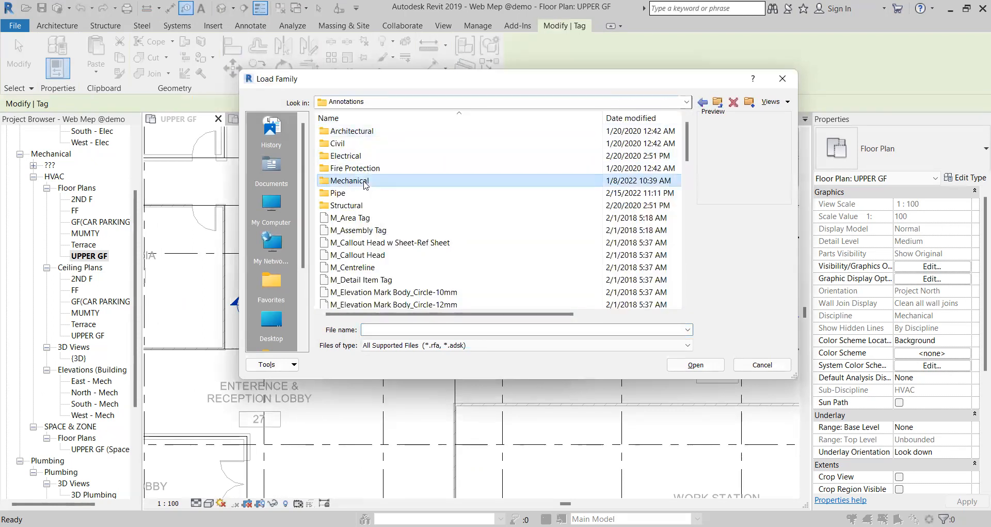
double_click(361, 180)
double_click(364, 133)
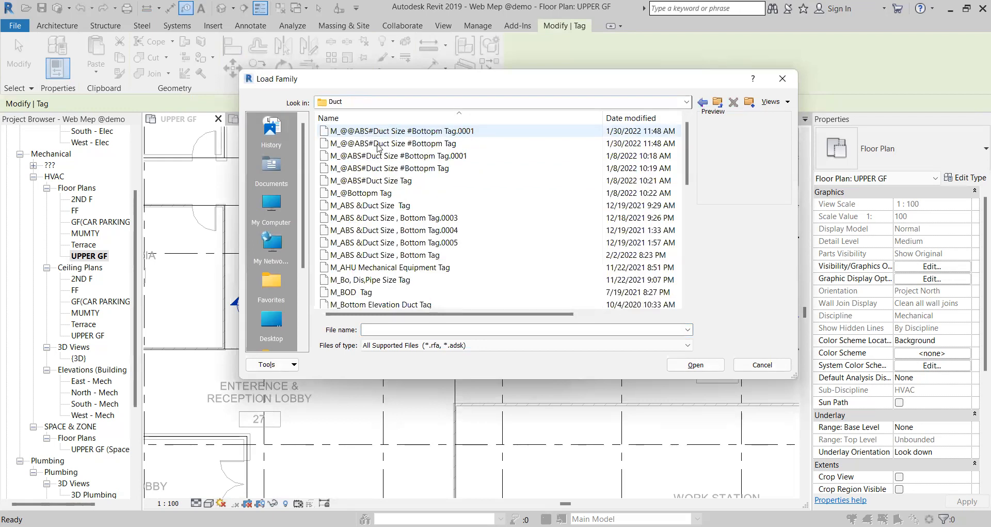
click(359, 169)
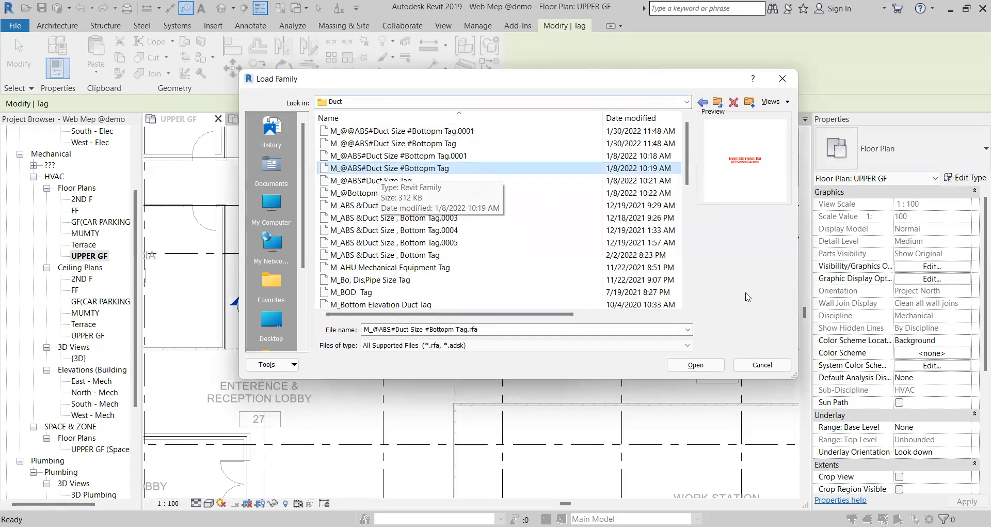
click(695, 365)
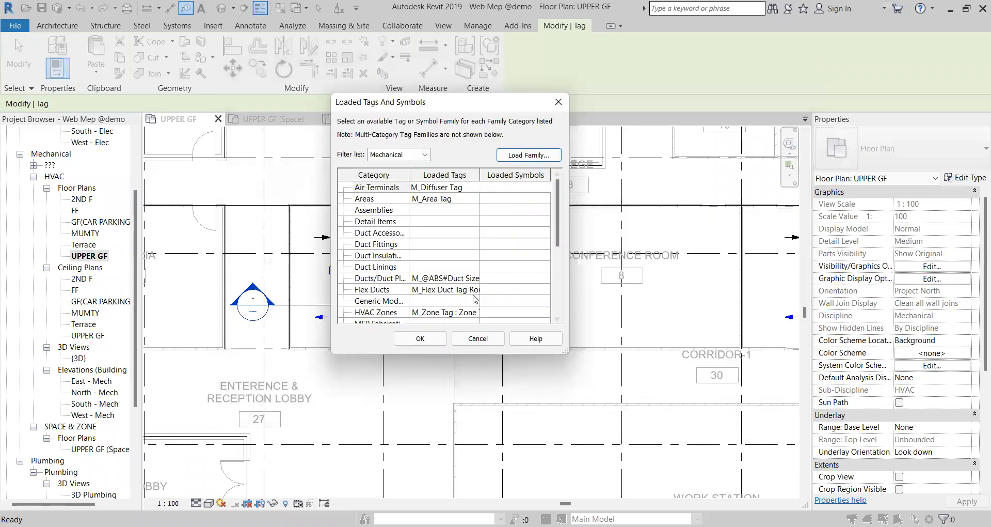
click(420, 338)
Step: Tag the wide rectangular duct beside the fan coil unit in Meeting Room-1, without a leader
scroll(412, 254, up, 1)
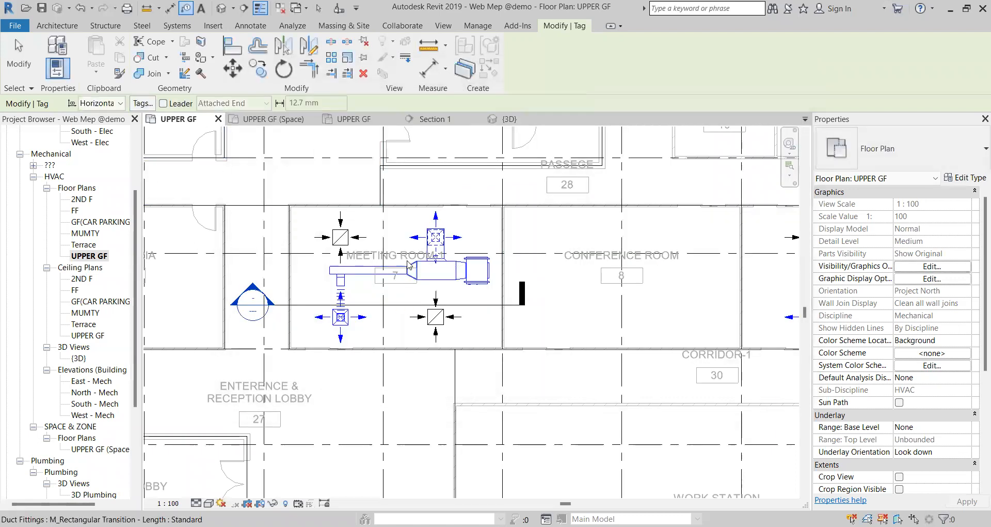
scroll(434, 270, up, 2)
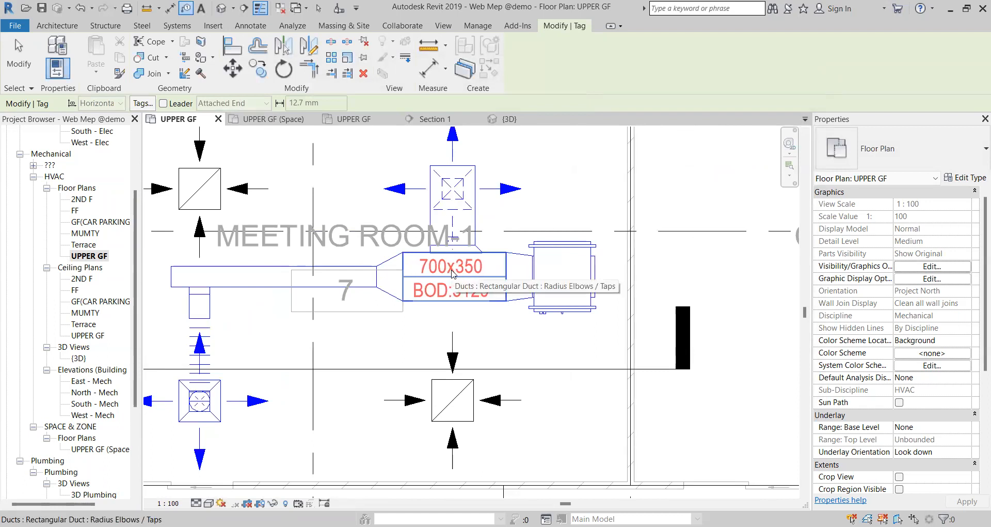
click(454, 273)
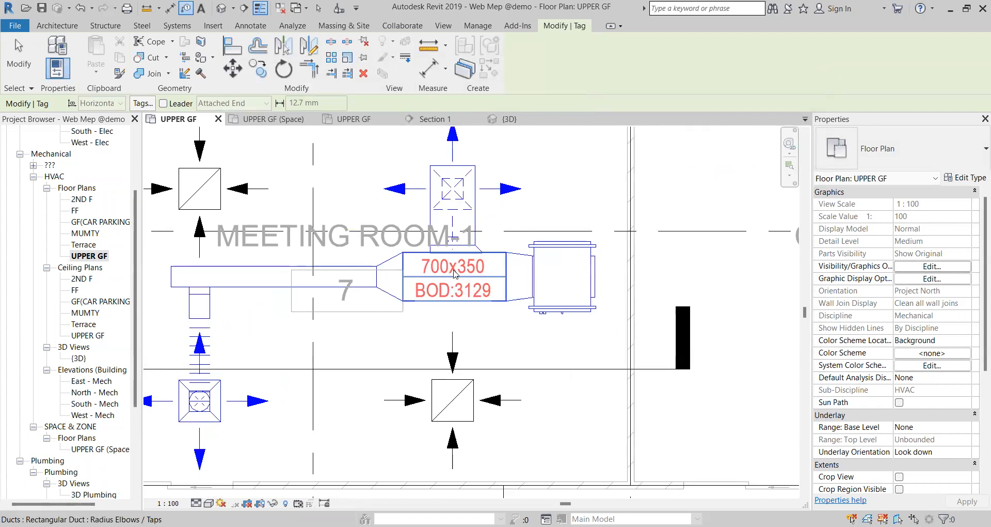
key(Escape)
Step: Open the family of the tag placed on the Meeting Room-1 duct for editing
scroll(457, 274, down, 1)
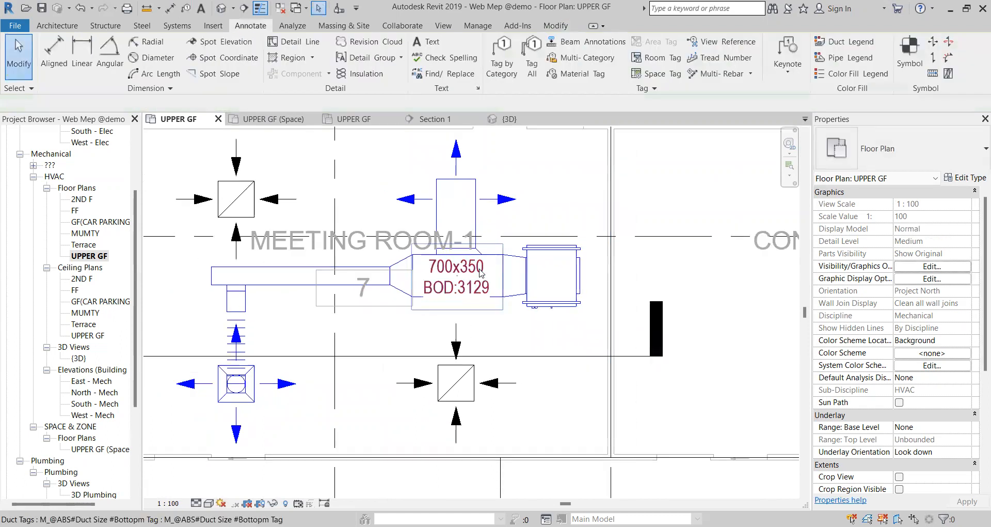
click(476, 275)
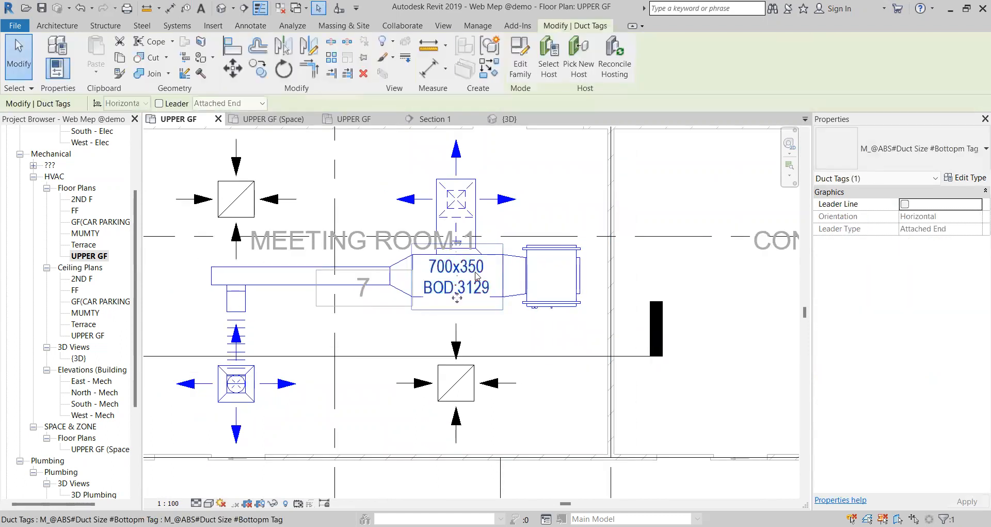
click(520, 54)
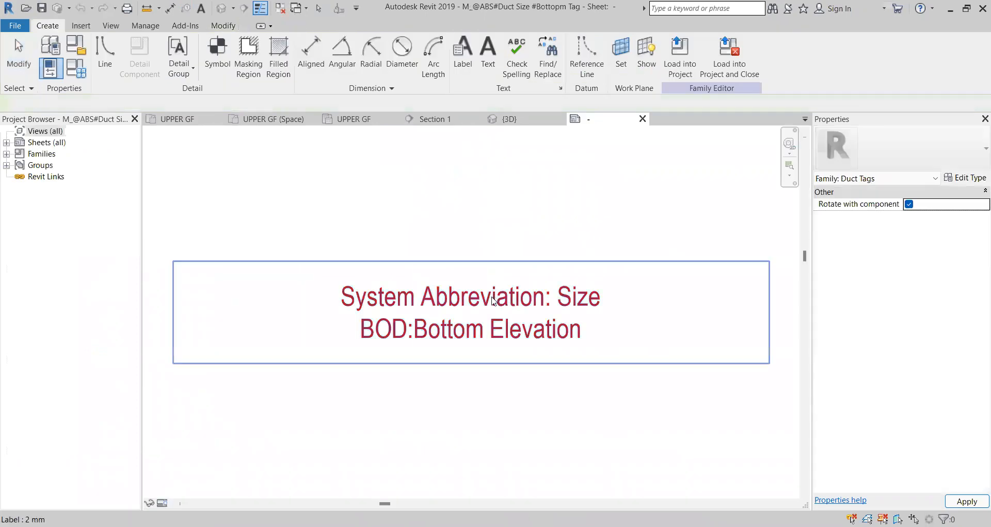
Step: Duplicate the tag label's type as 1.5 and set its text size to 1.5 mm
click(568, 283)
click(915, 146)
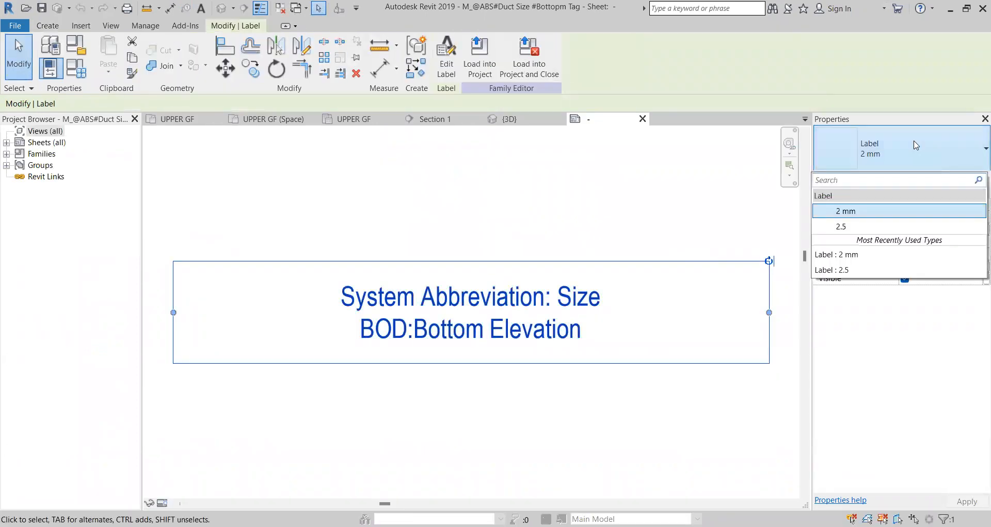
click(965, 178)
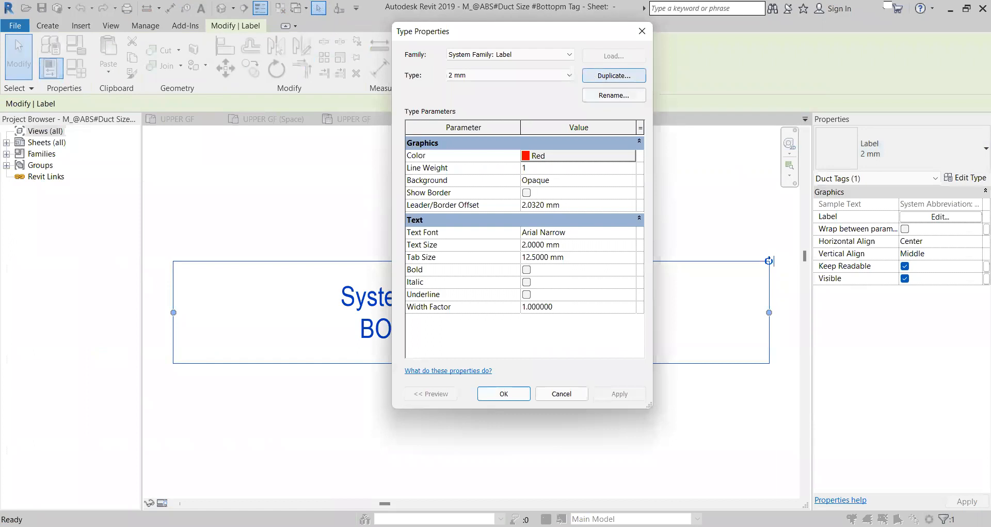
click(614, 76)
text(1.5)
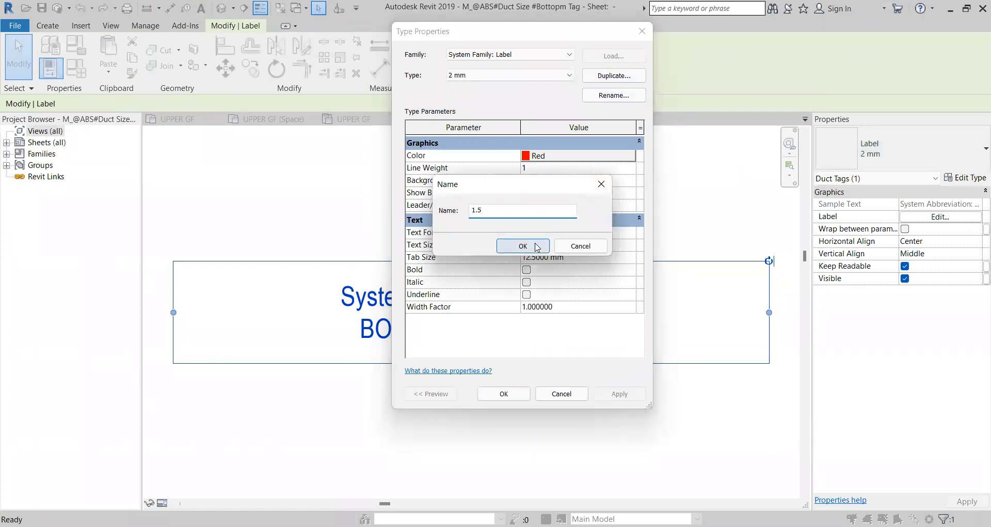
click(523, 246)
click(584, 246)
text(1)
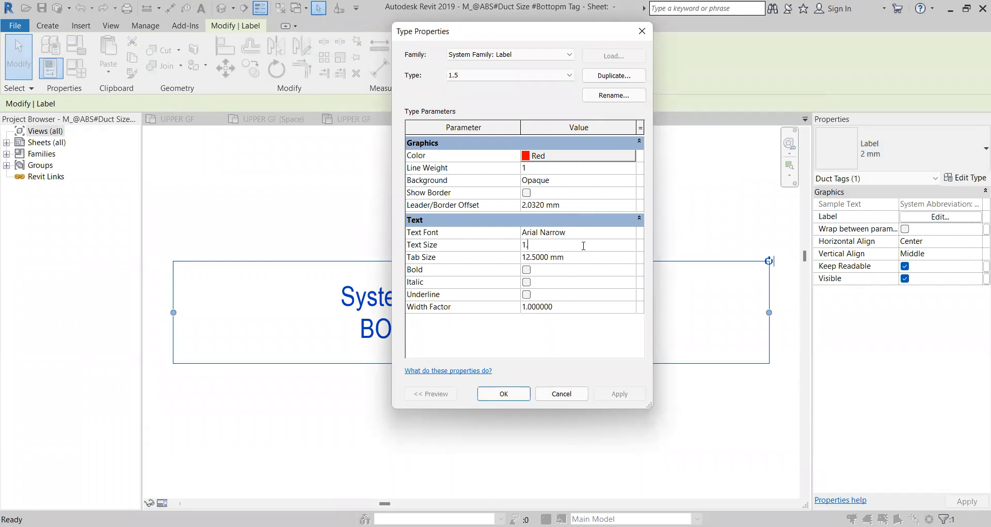
text(.5)
click(503, 394)
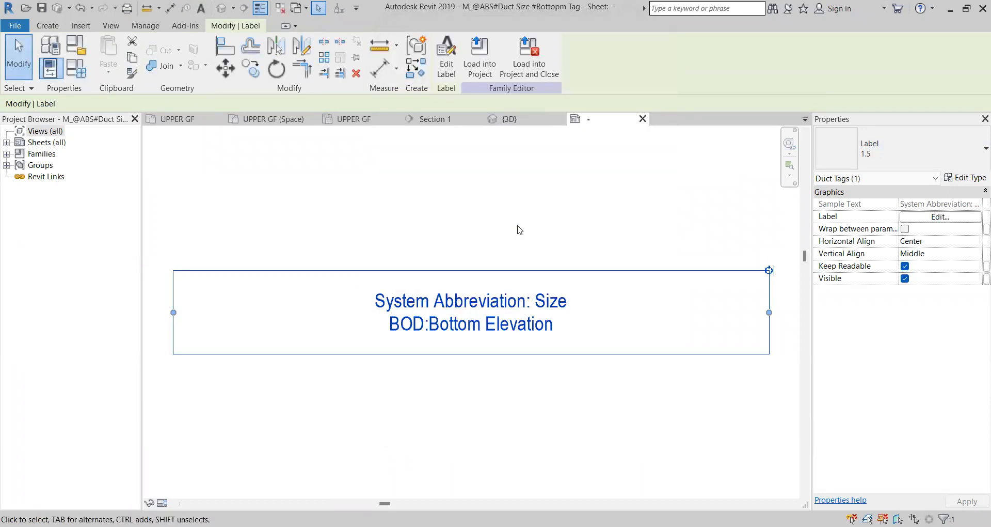
click(519, 230)
Step: Load the edited tag family into the project, overwriting the existing version, and check the tag on the Meeting Room-1 duct
click(450, 52)
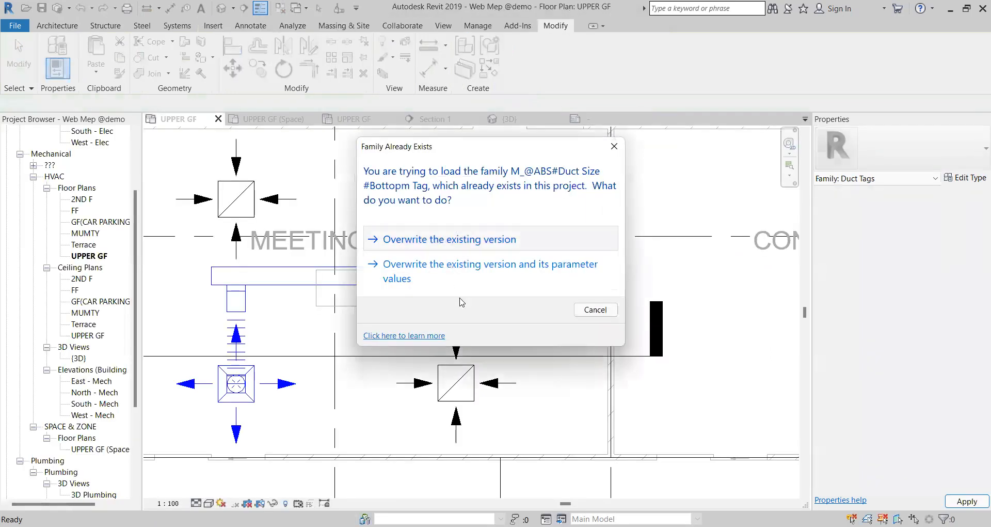
key(Return)
scroll(463, 302, up, 2)
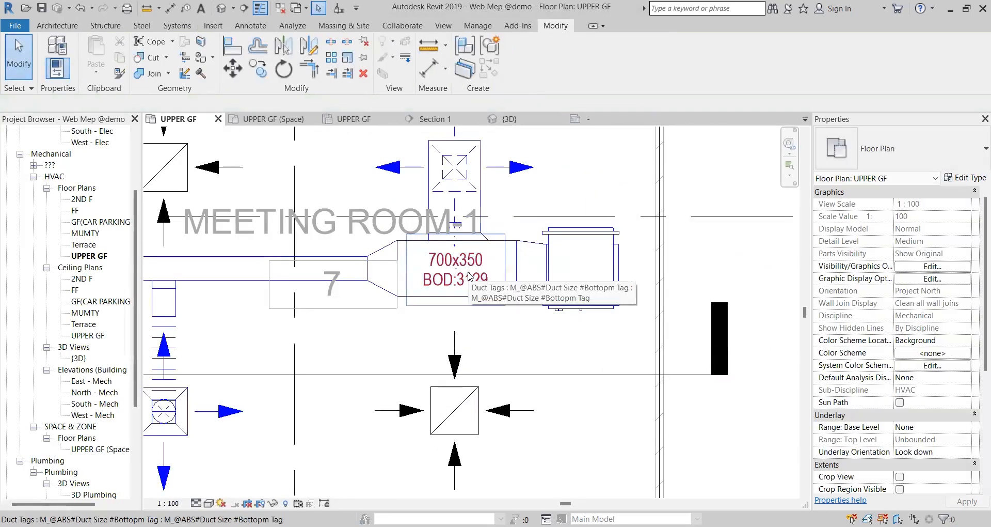
scroll(470, 271, up, 1)
scroll(498, 278, down, 1)
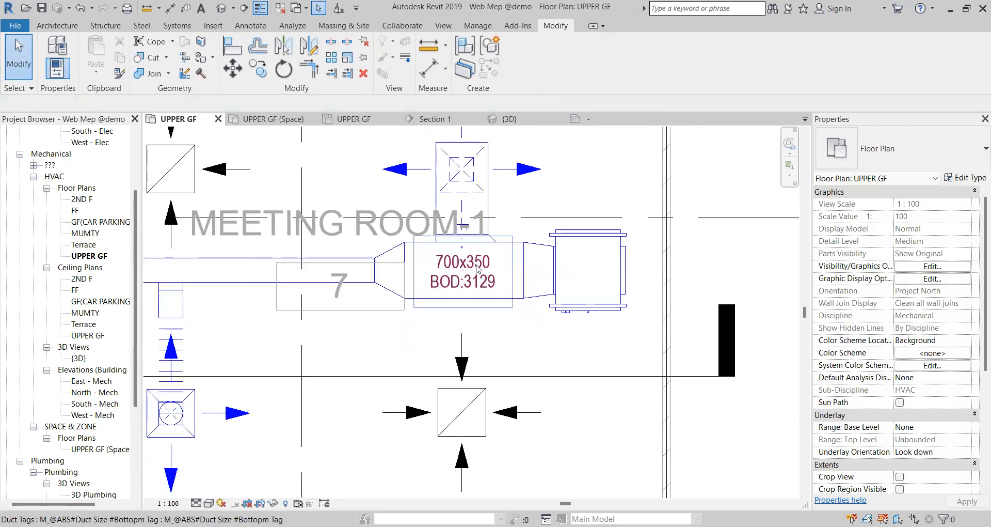
middle_drag(476, 298, 599, 316)
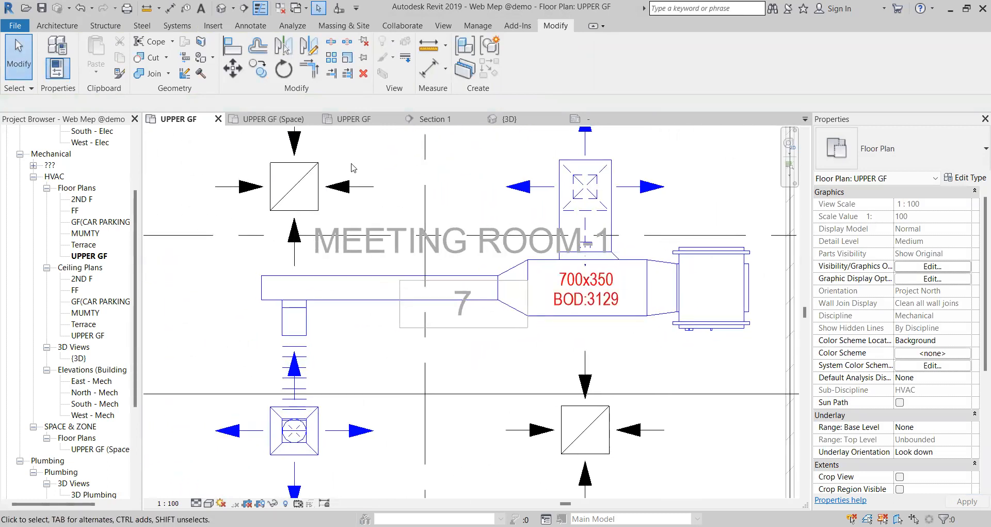
Step: Tag the narrow rectangular duct in Meeting Room-1 with a free-end leader, placing the tag below the duct
click(175, 29)
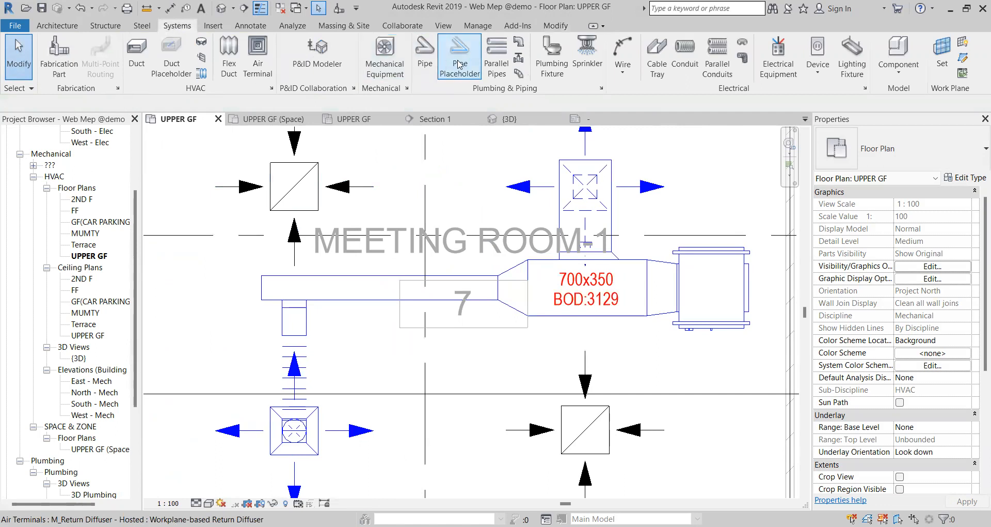
click(250, 25)
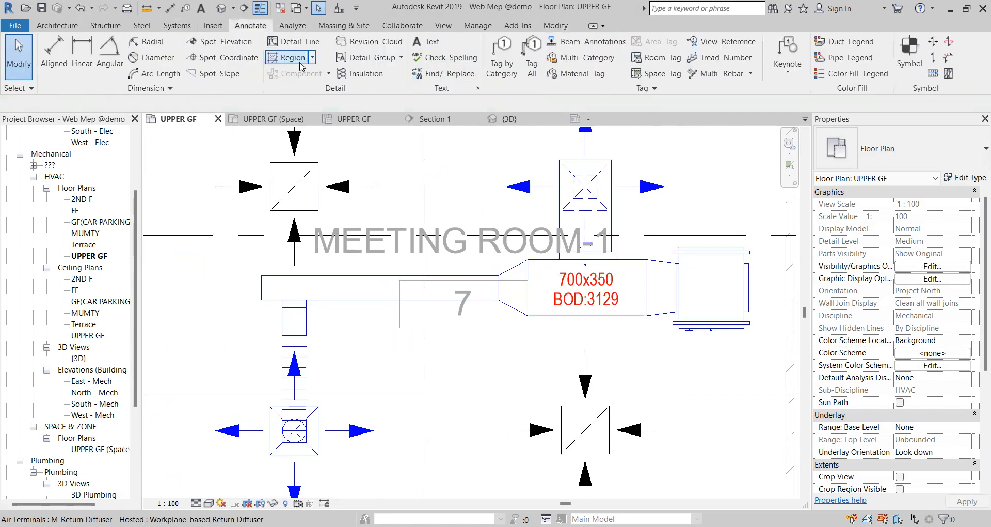
click(502, 57)
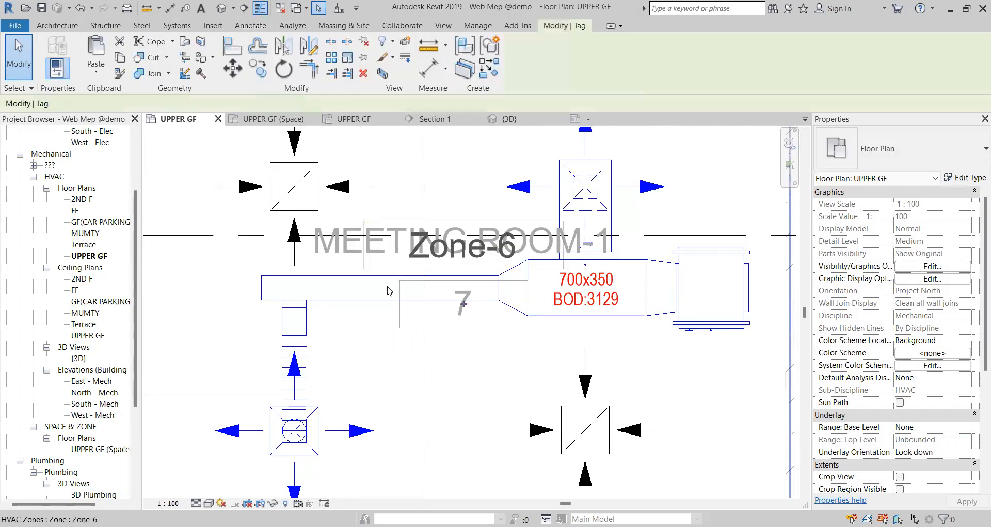
scroll(385, 290, up, 2)
scroll(385, 289, down, 1)
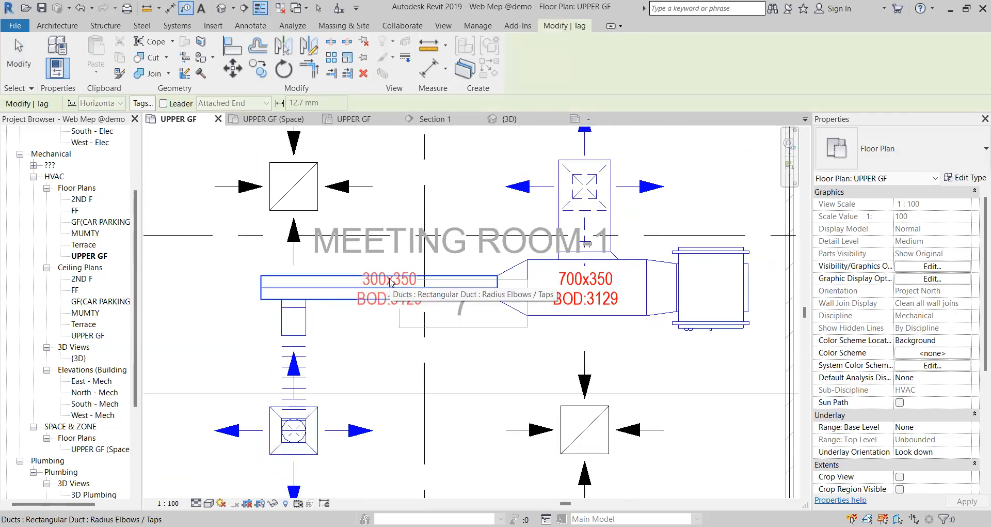
click(164, 103)
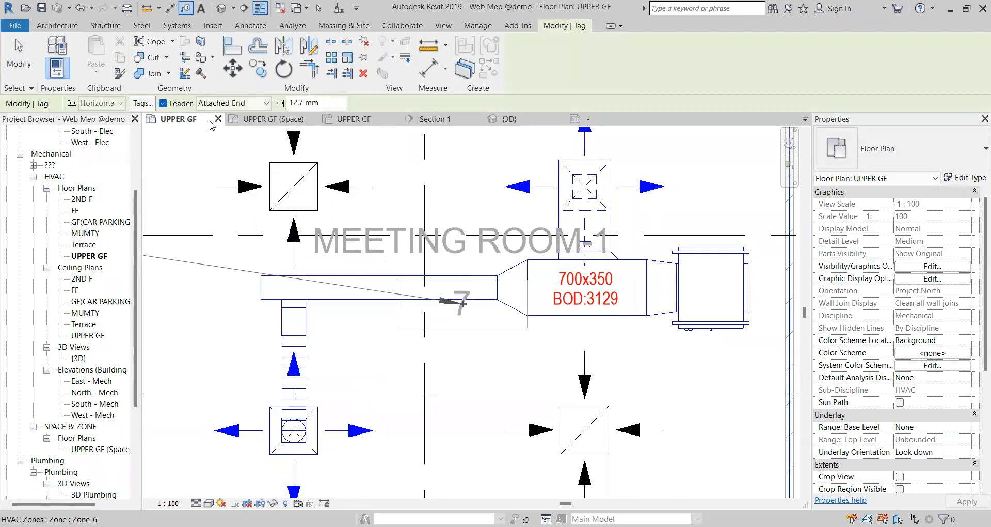
click(251, 104)
click(227, 127)
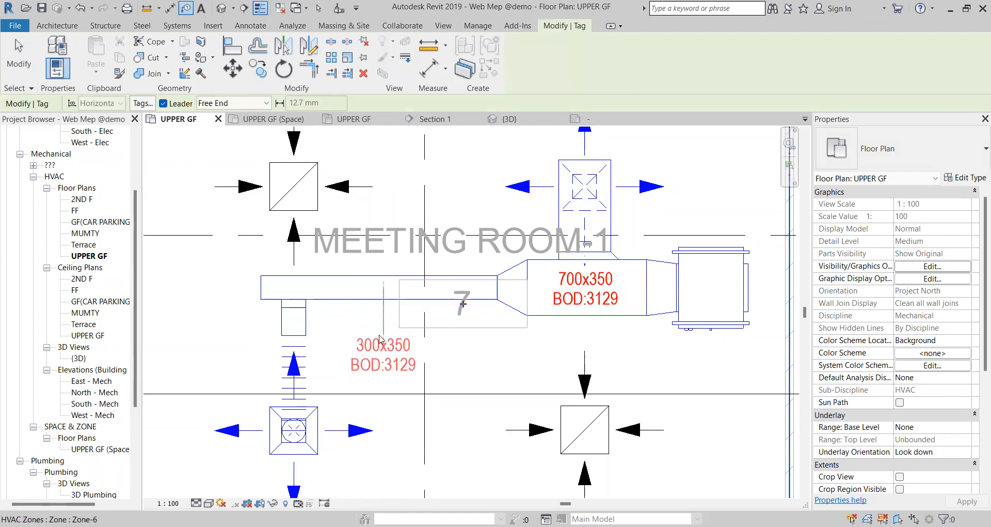
click(381, 339)
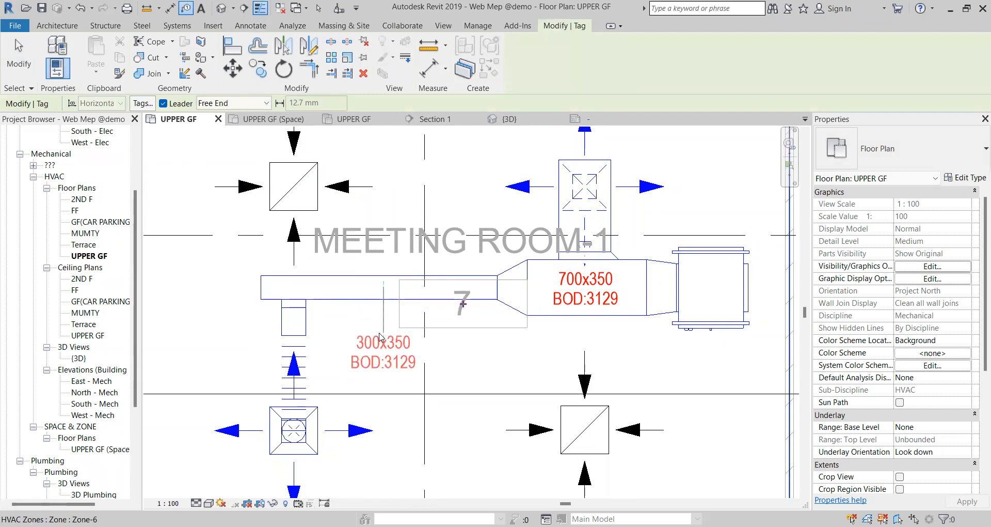
key(Escape)
Step: Set the leader arrowhead of the narrow duct's tag type to Arrow Filled 15 Degree
click(387, 351)
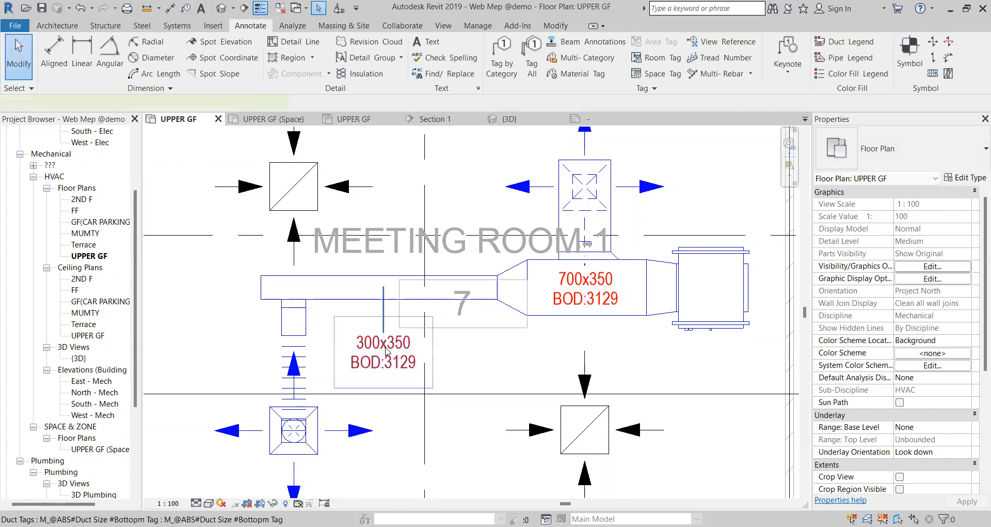
click(975, 179)
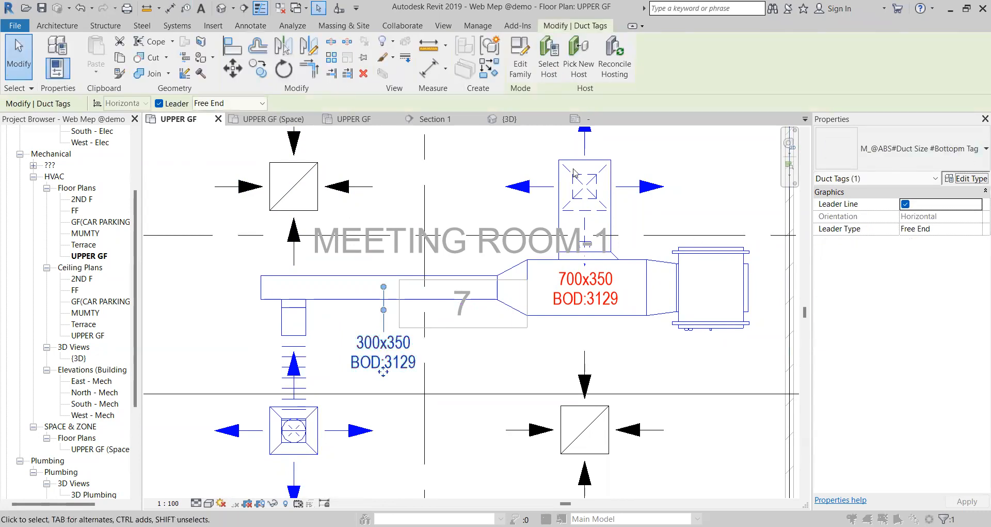
click(630, 157)
click(630, 157)
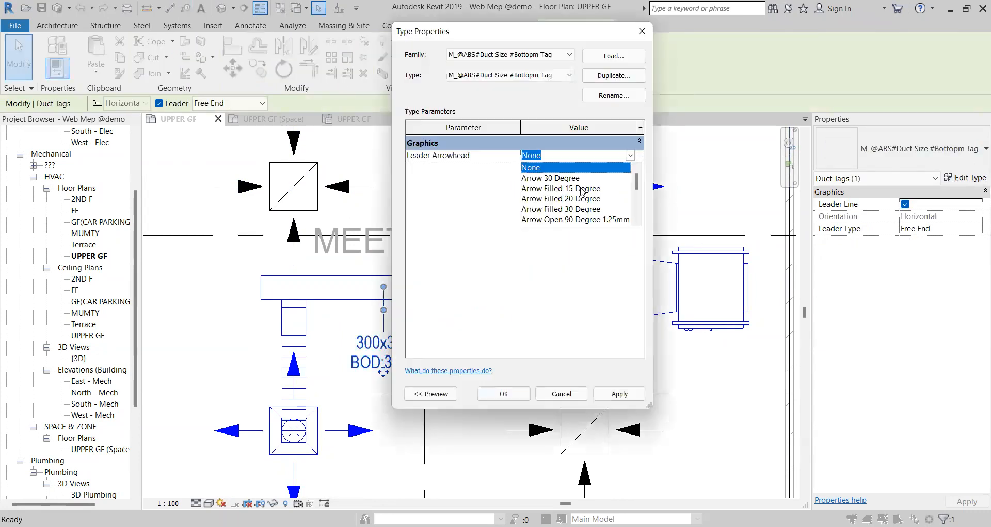
click(578, 189)
click(504, 394)
key(Escape)
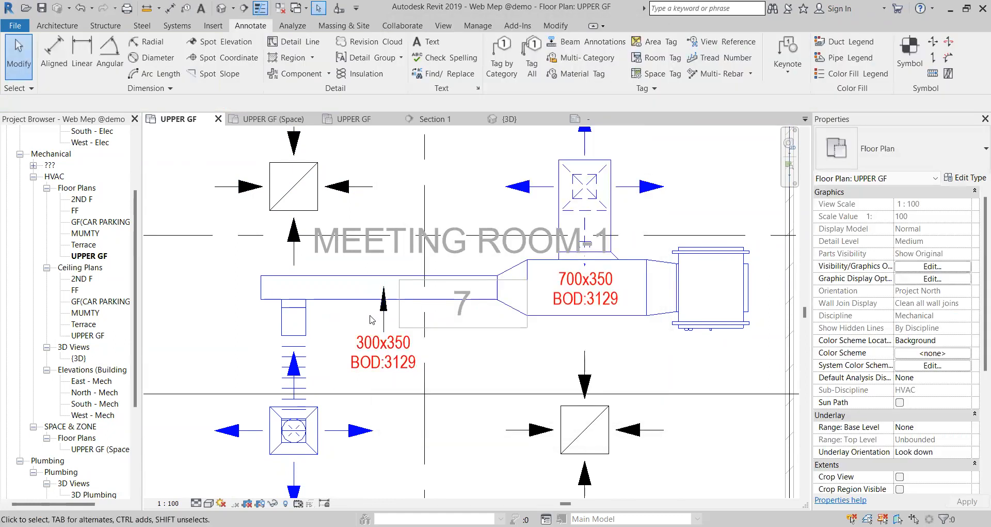
scroll(370, 354, down, 2)
scroll(370, 354, up, 2)
scroll(496, 253, down, 3)
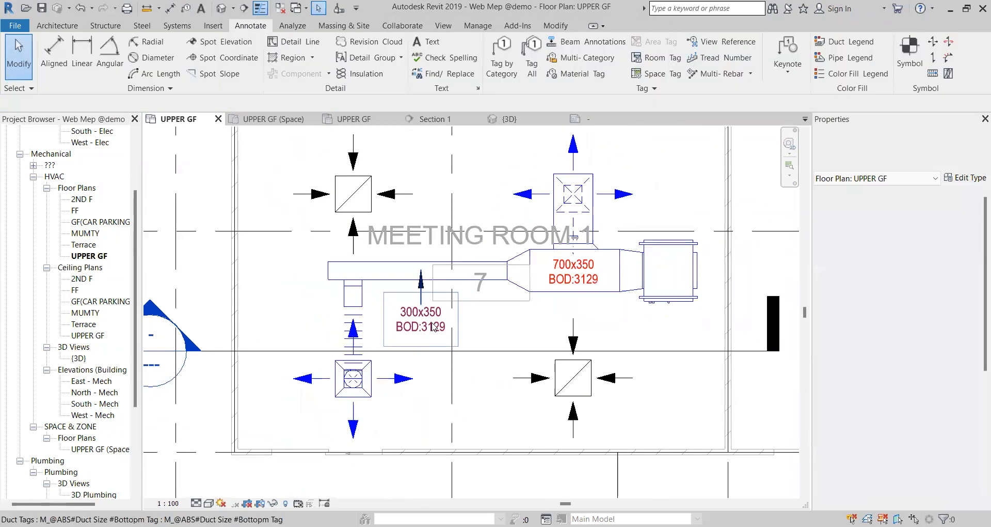
scroll(506, 237, up, 3)
scroll(504, 236, down, 1)
scroll(290, 233, down, 2)
scroll(301, 227, down, 1)
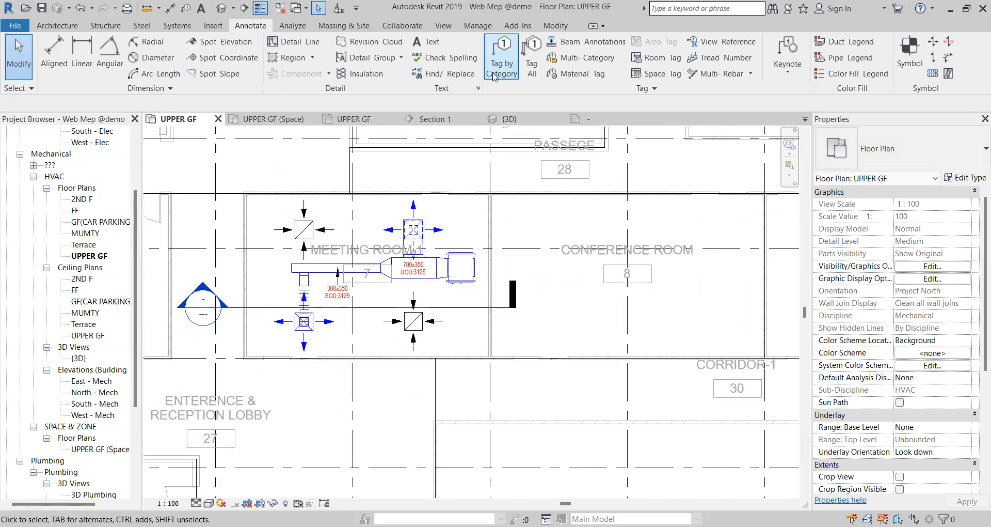
click(502, 57)
scroll(310, 238, up, 1)
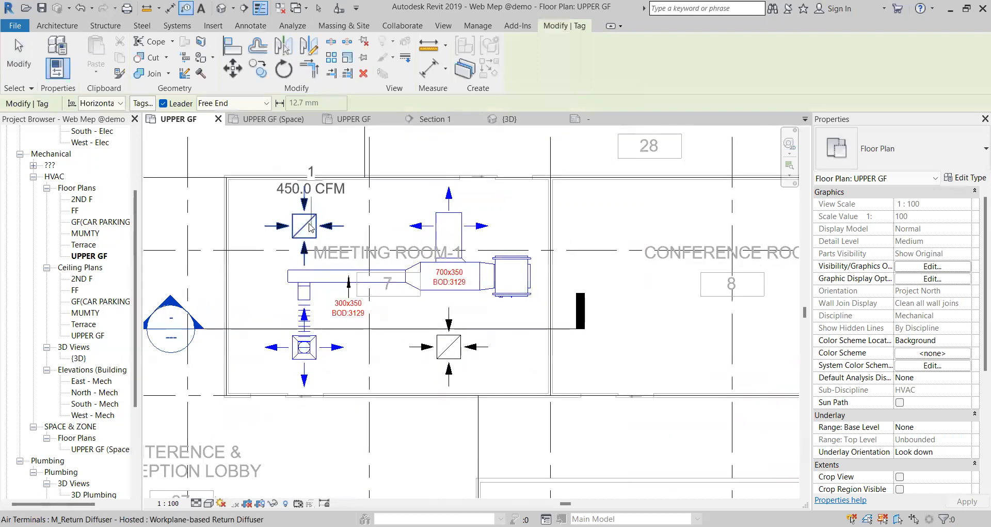
middle_drag(306, 221, 304, 277)
scroll(304, 277, down, 1)
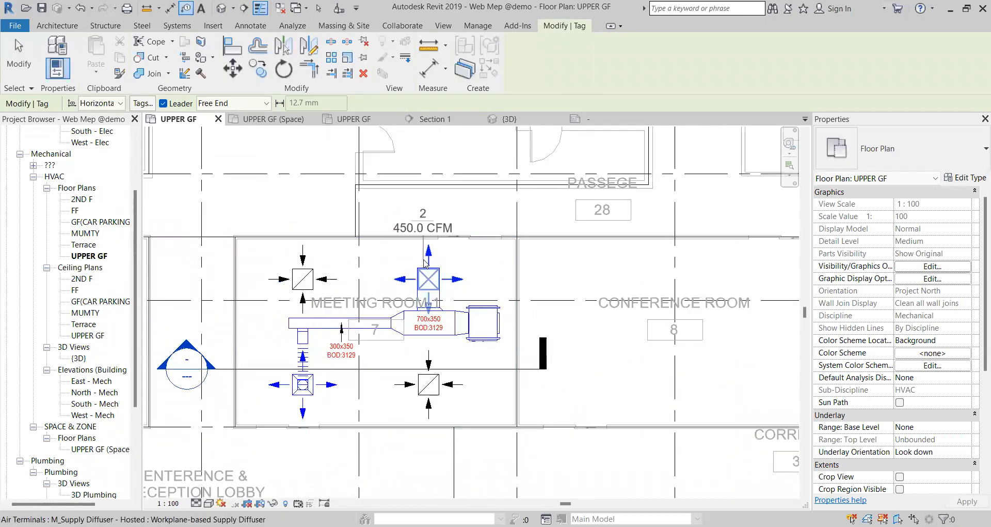
scroll(427, 252, down, 1)
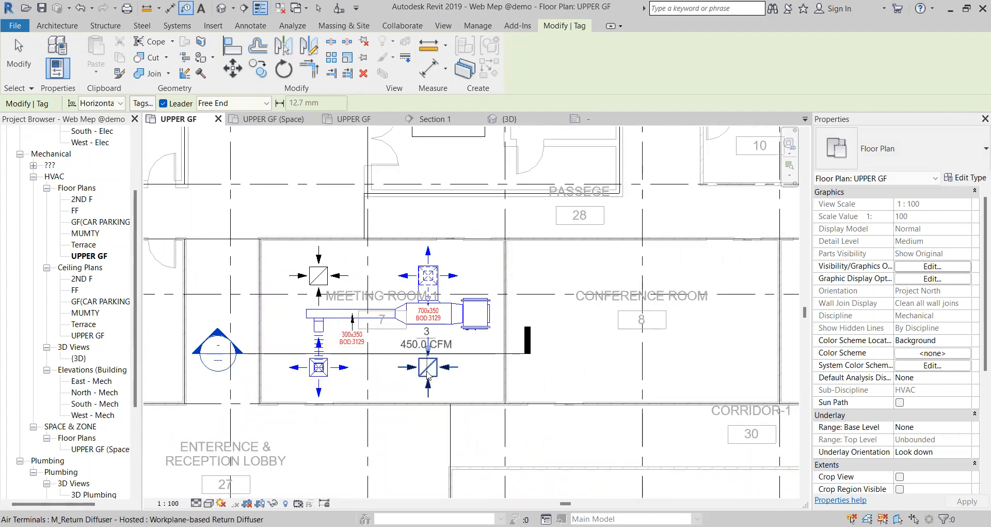
scroll(428, 370, down, 1)
key(Escape)
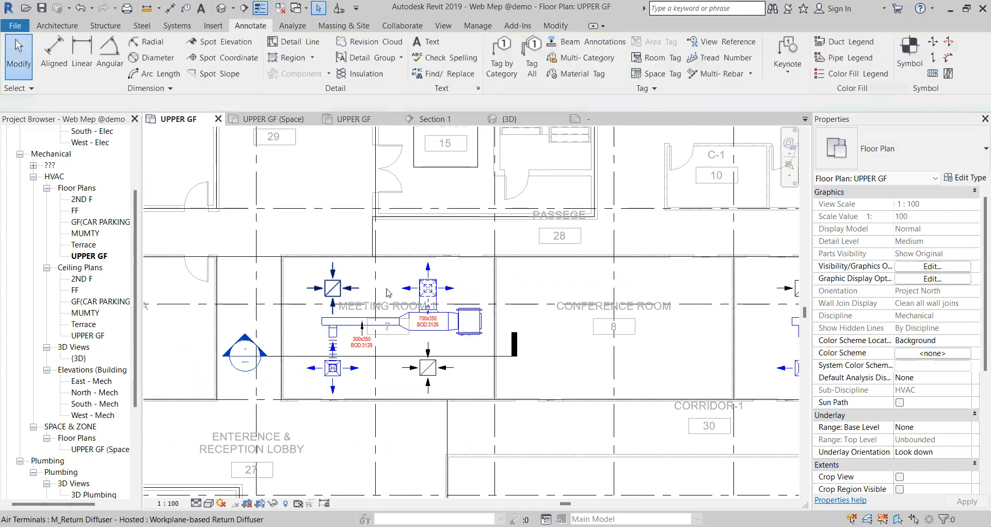
Step: Choose a two-segment leader for text notes and try to start a note at the lower supply diffuser in Meeting Room-1
scroll(317, 296, down, 1)
scroll(317, 295, down, 1)
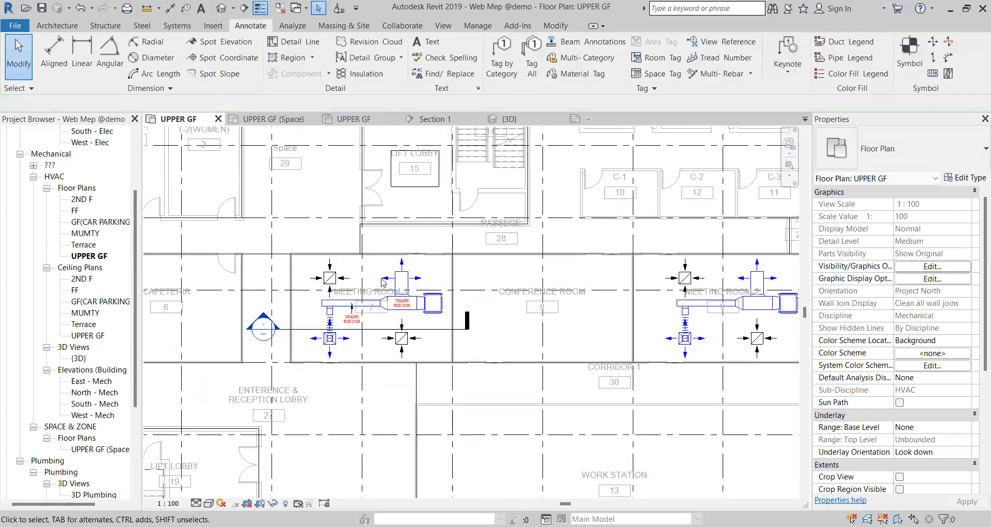
click(434, 41)
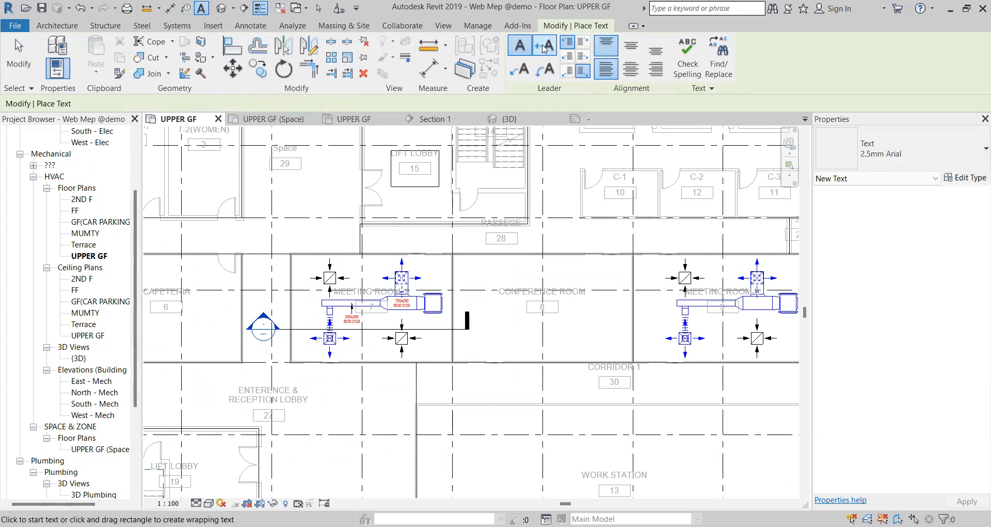
click(521, 70)
scroll(335, 237, up, 2)
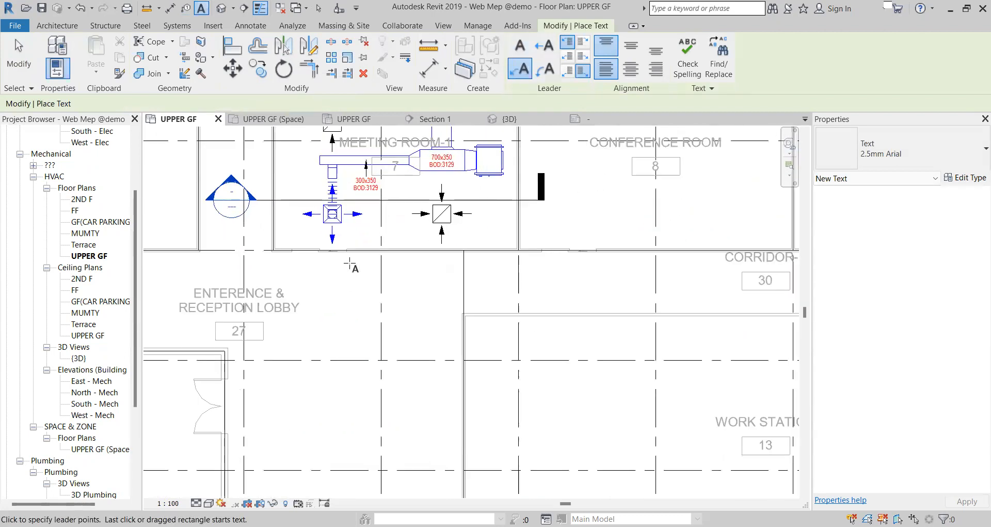
click(331, 237)
key(Escape)
key(Escape)
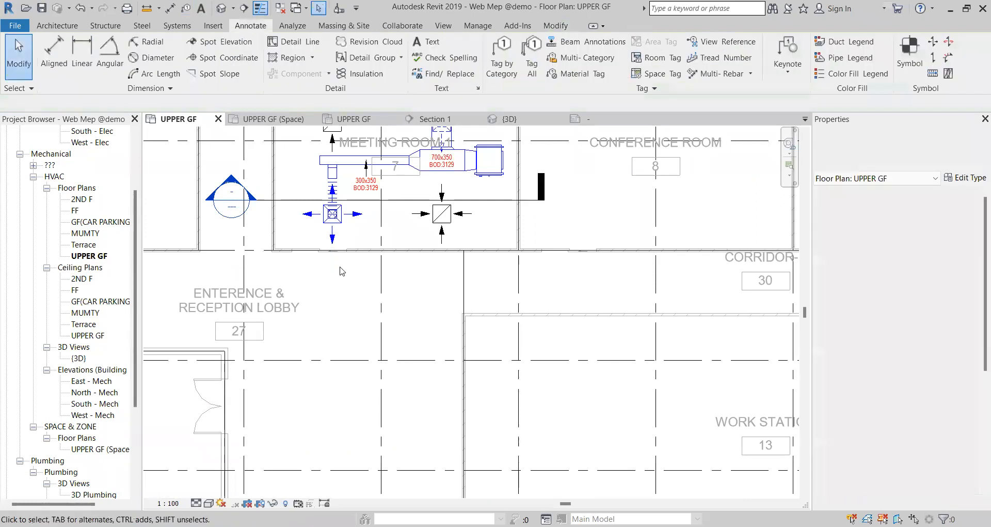
Step: Add a text note with a leader to Meeting Room-1's lower supply diffuser: "2#S.Air Diffuser-600x600", "Neck Size-300x300", "450 CFM each" on three lines
scroll(336, 251, up, 2)
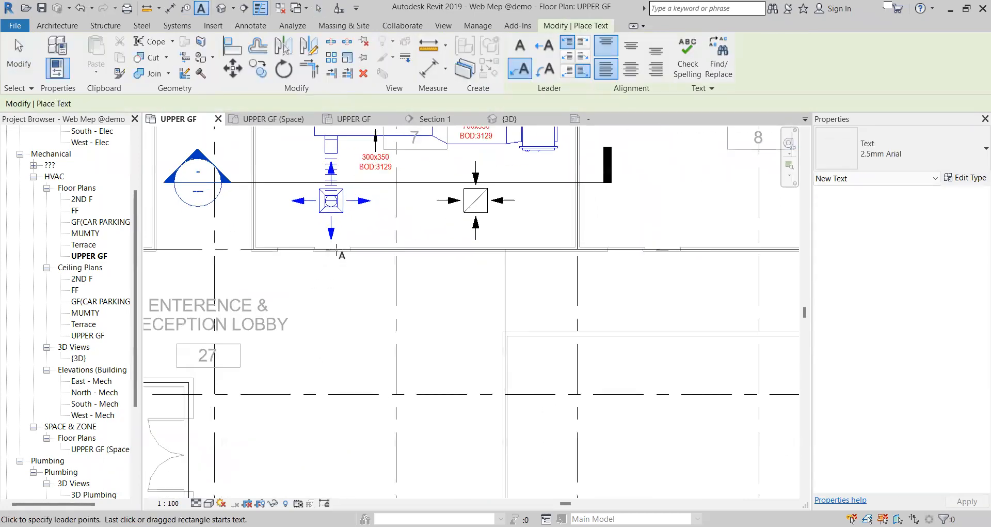
click(341, 216)
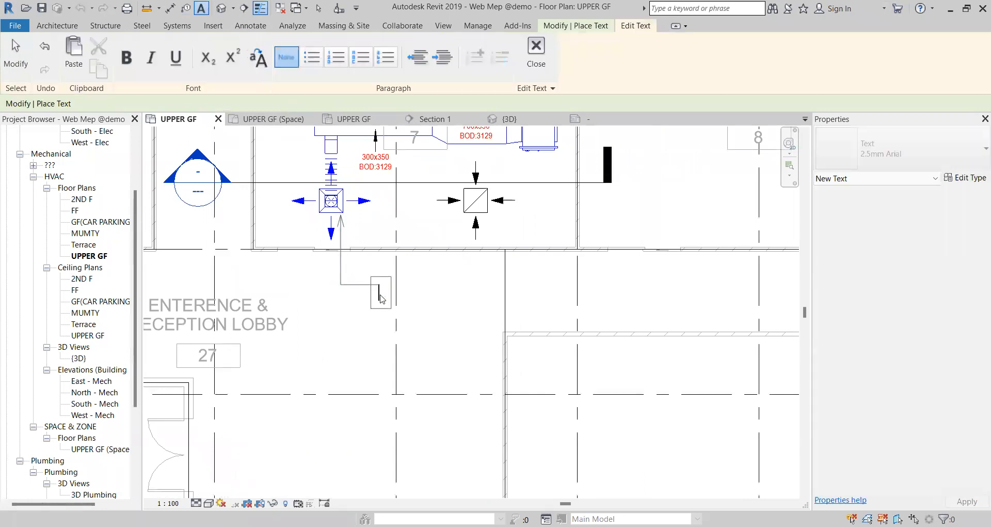
text(2#S.Air D)
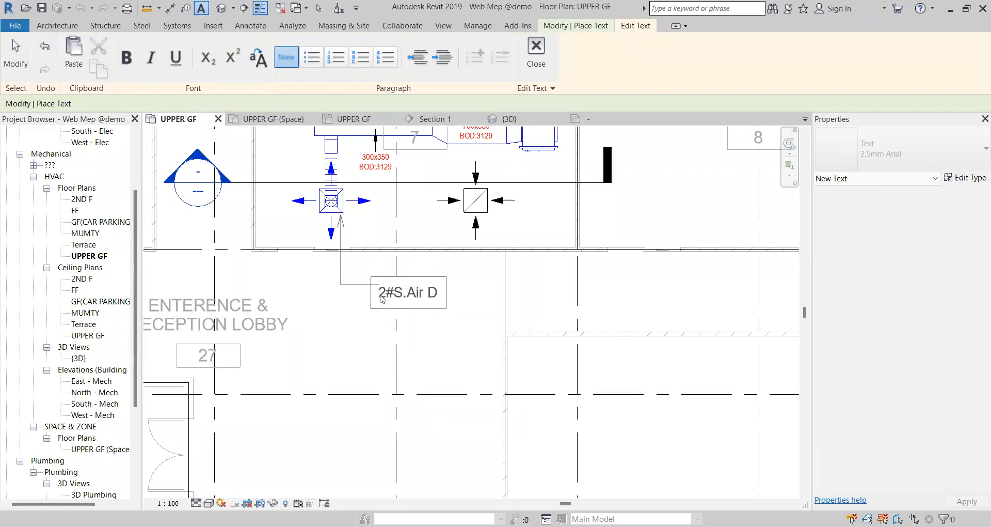
text(iffuser-600)
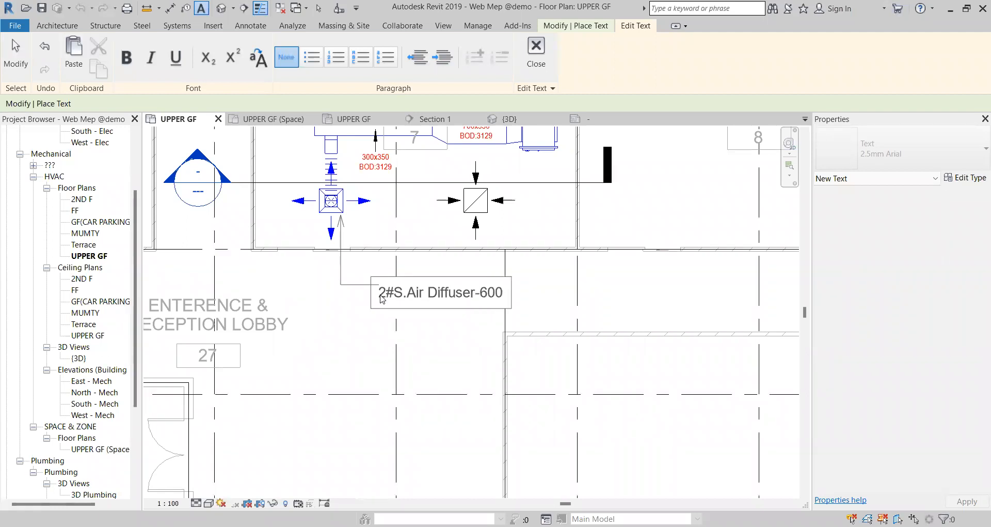
text(x600)
key(Return)
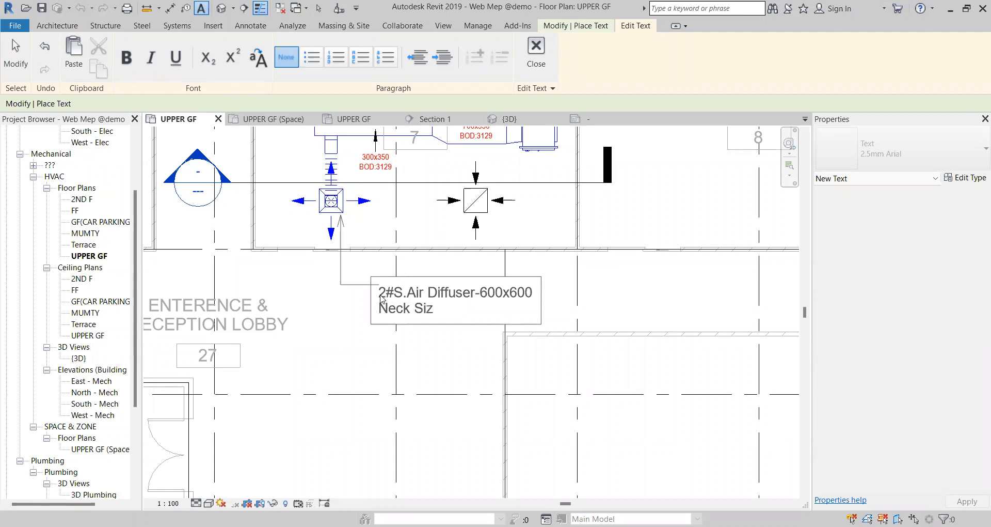
text(Neck Size-300x300)
key(Return)
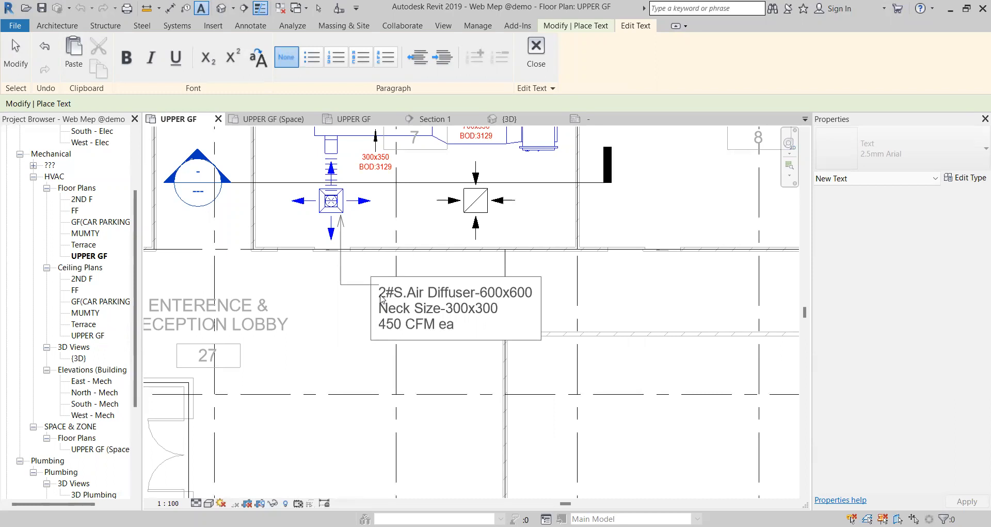
text(450 CFM each)
click(432, 349)
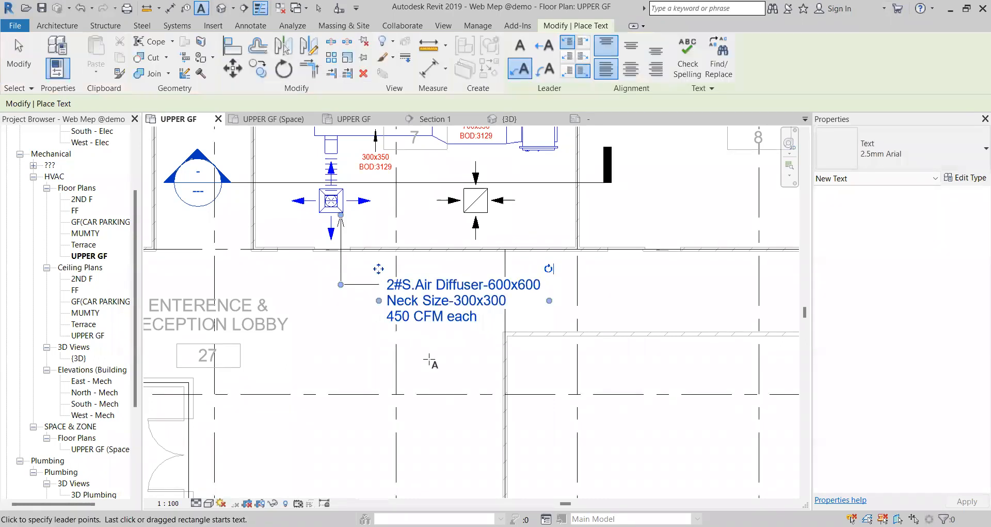
Step: Draw a thin detail-line rectangle of about 4400 by 1300 mm around the supply diffuser note
click(251, 25)
click(282, 42)
click(530, 43)
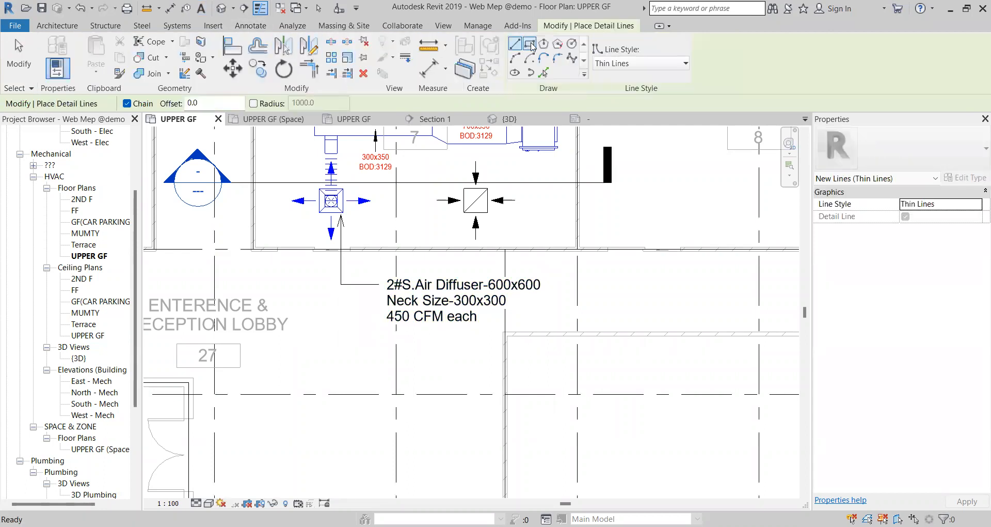
scroll(376, 275, up, 1)
click(379, 275)
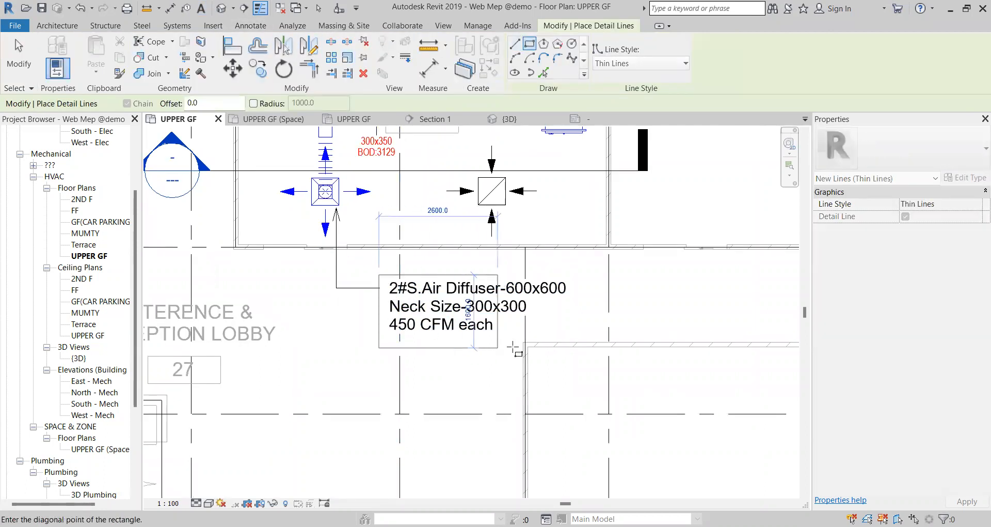
click(581, 333)
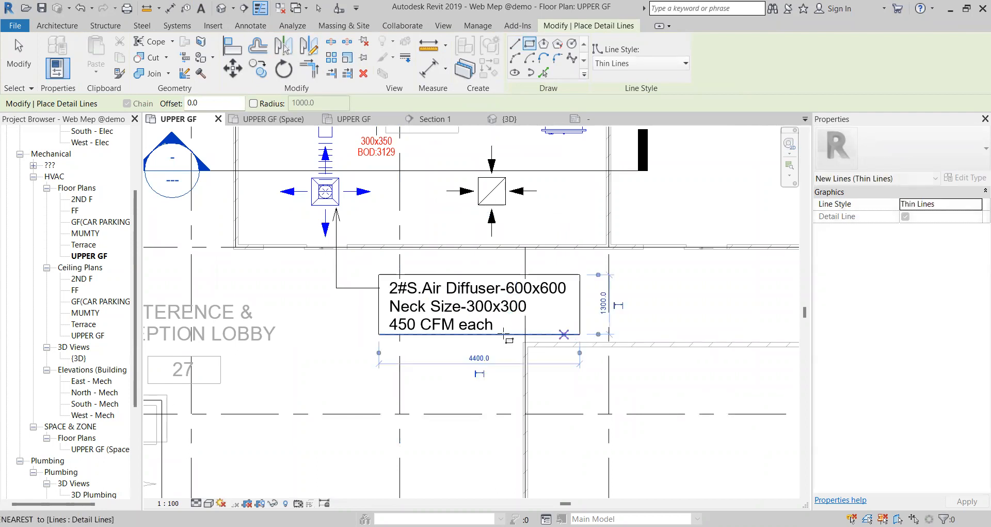
key(Escape)
key(Escape)
scroll(436, 332, down, 4)
middle_drag(417, 324, 331, 332)
scroll(392, 318, up, 1)
scroll(331, 332, down, 2)
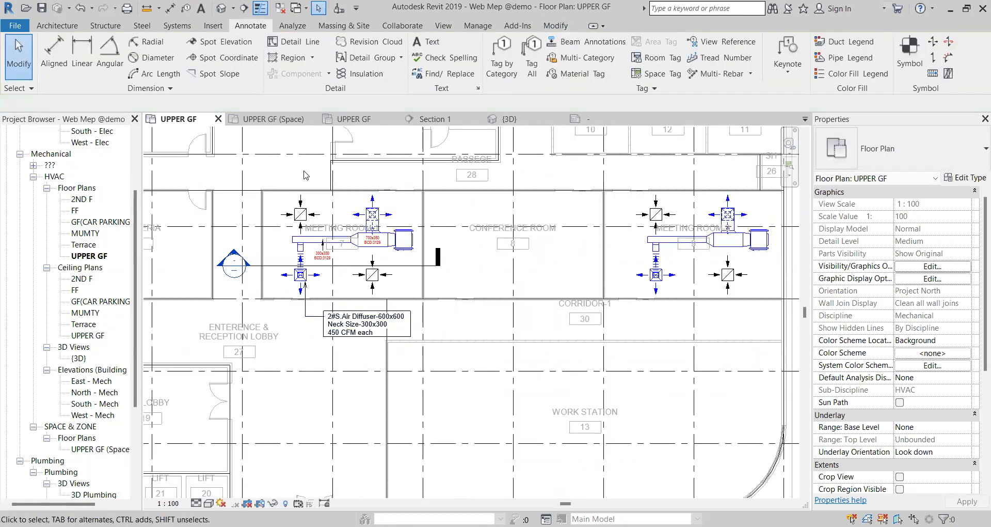
scroll(346, 315, up, 4)
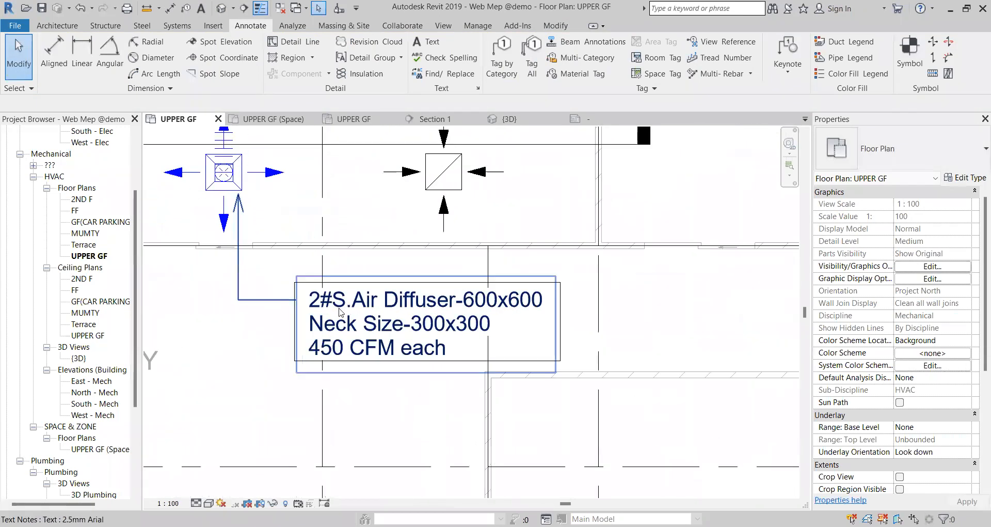
scroll(359, 309, down, 2)
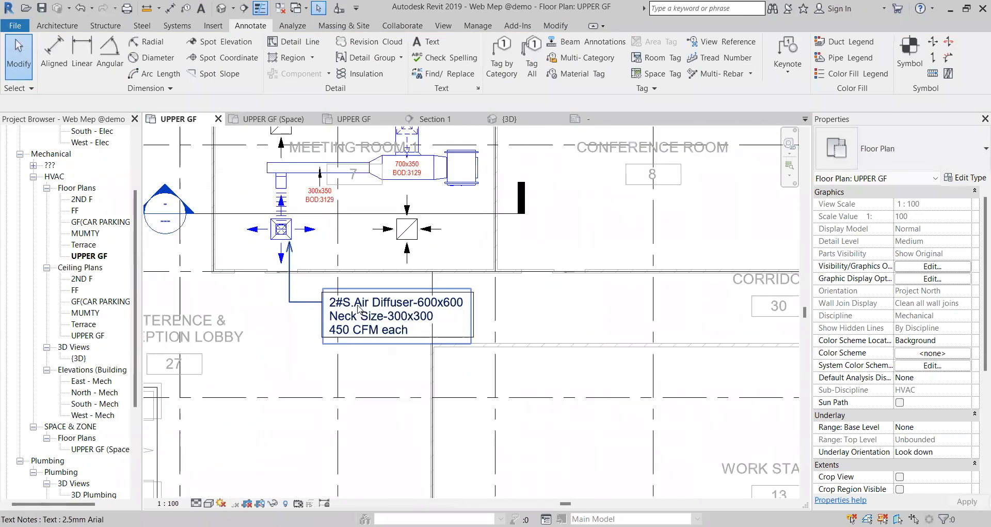
scroll(359, 308, down, 3)
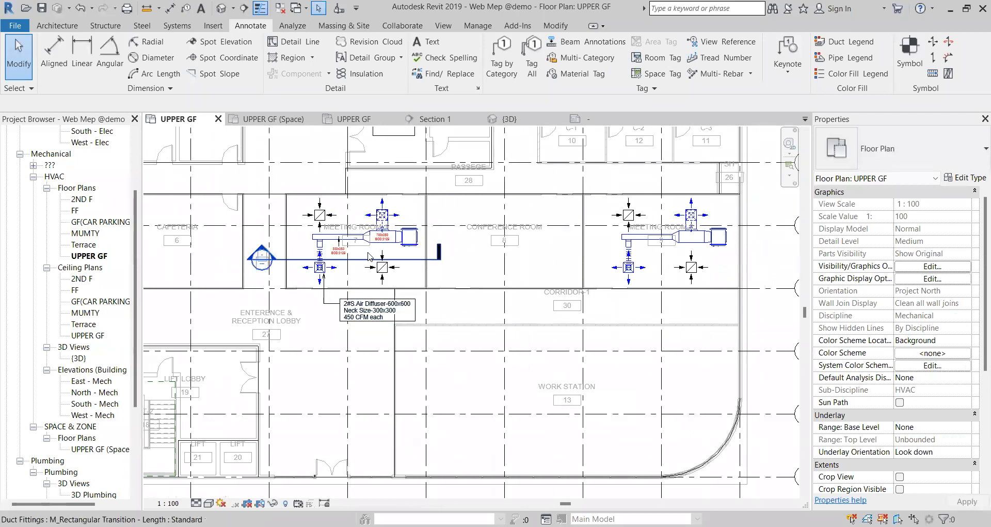
scroll(408, 237, up, 2)
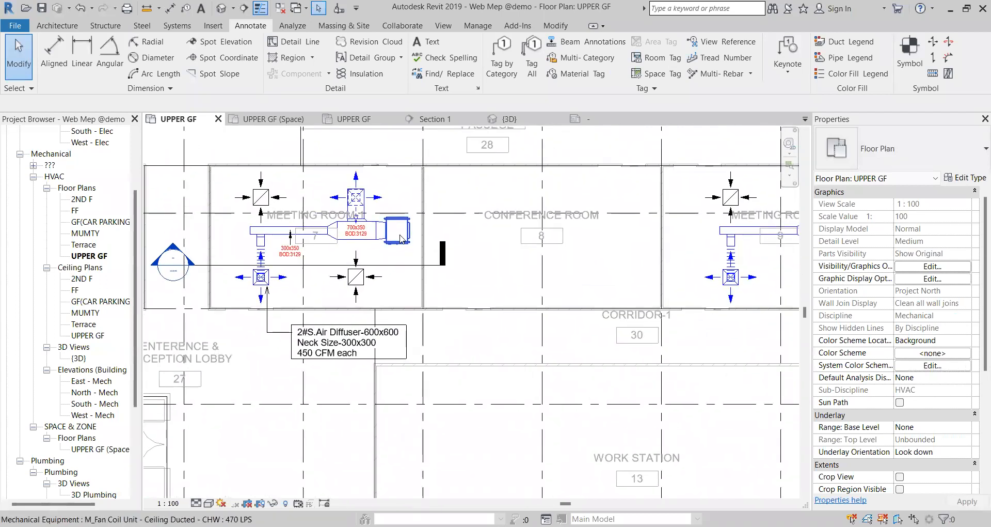
scroll(401, 239, down, 1)
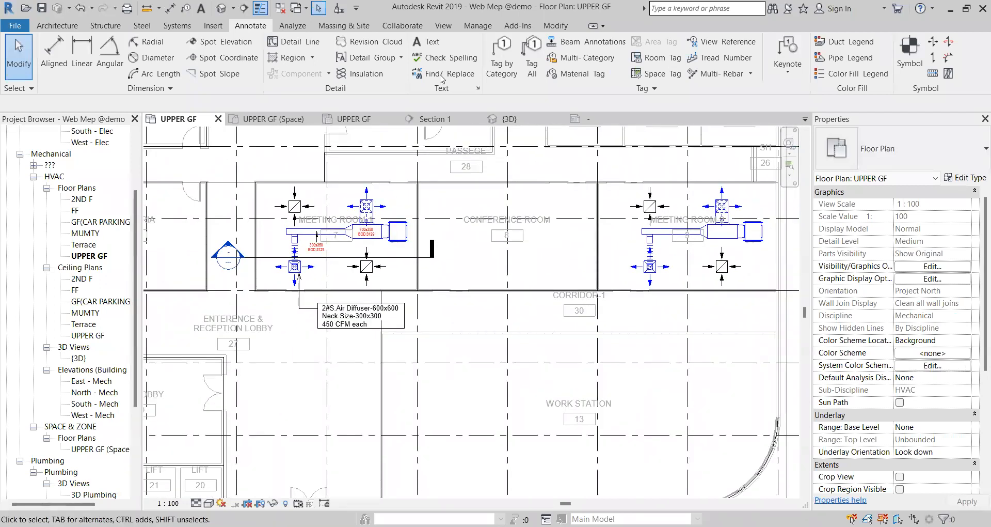
click(426, 42)
click(404, 241)
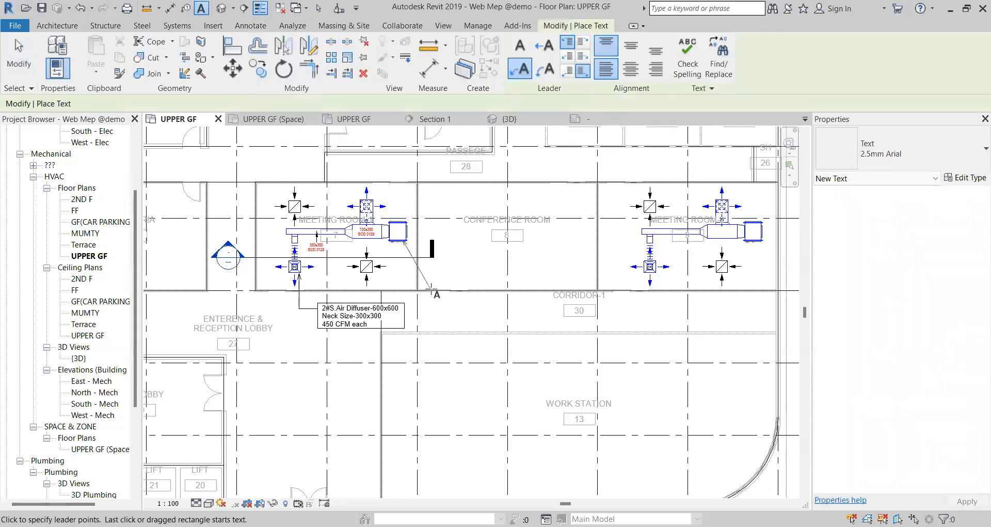
click(433, 307)
click(459, 313)
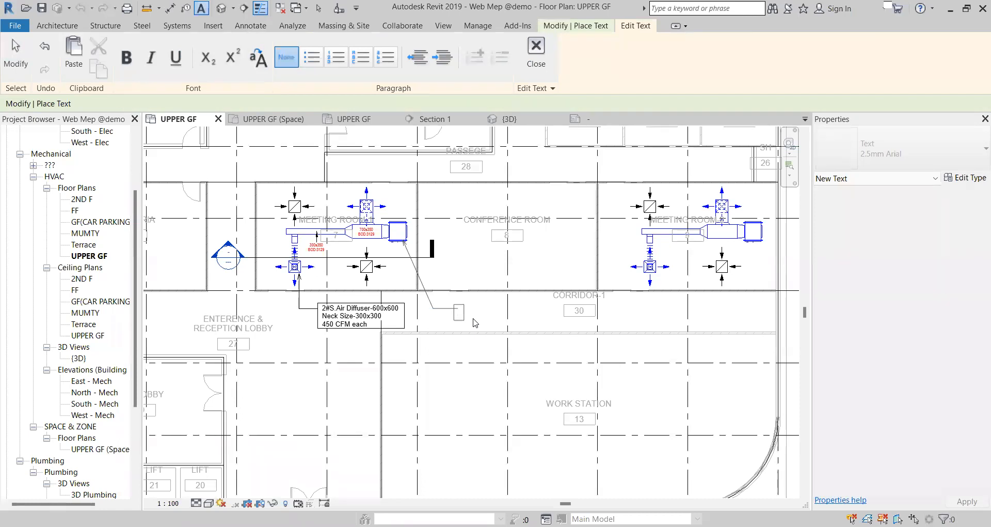
key(Escape)
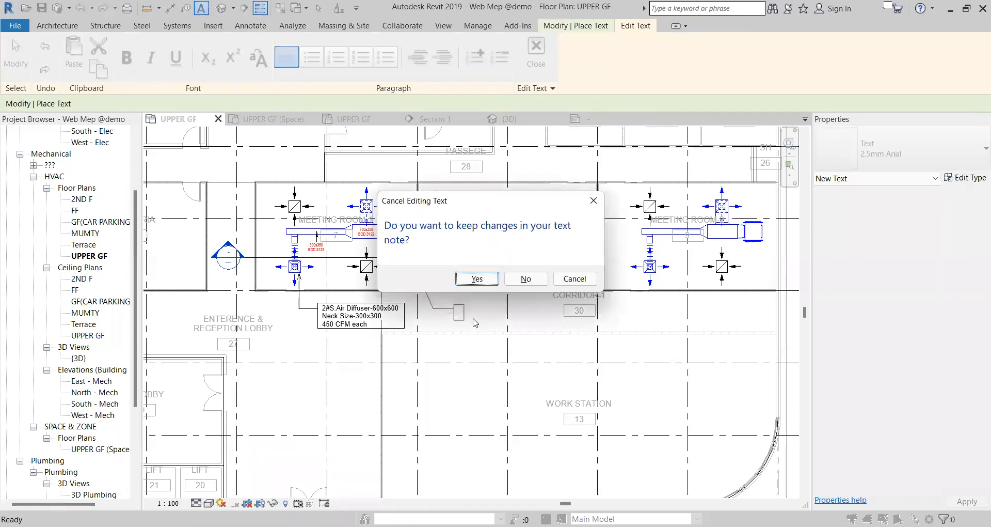
click(525, 280)
key(Escape)
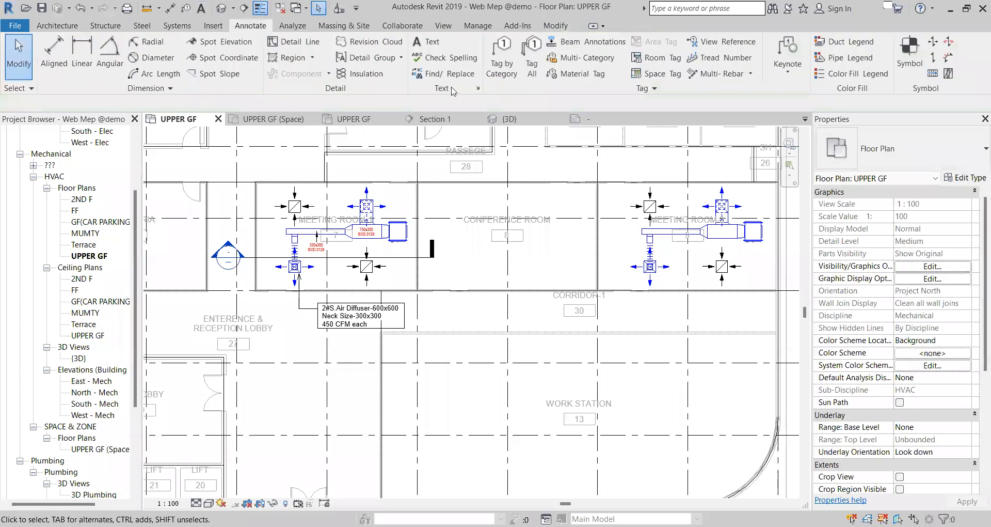
Step: Tag the fan coil units in Meeting Room-1 and Meeting Room-2 by category, without leaders
click(511, 70)
scroll(398, 229, up, 4)
click(182, 100)
click(399, 232)
scroll(362, 240, down, 2)
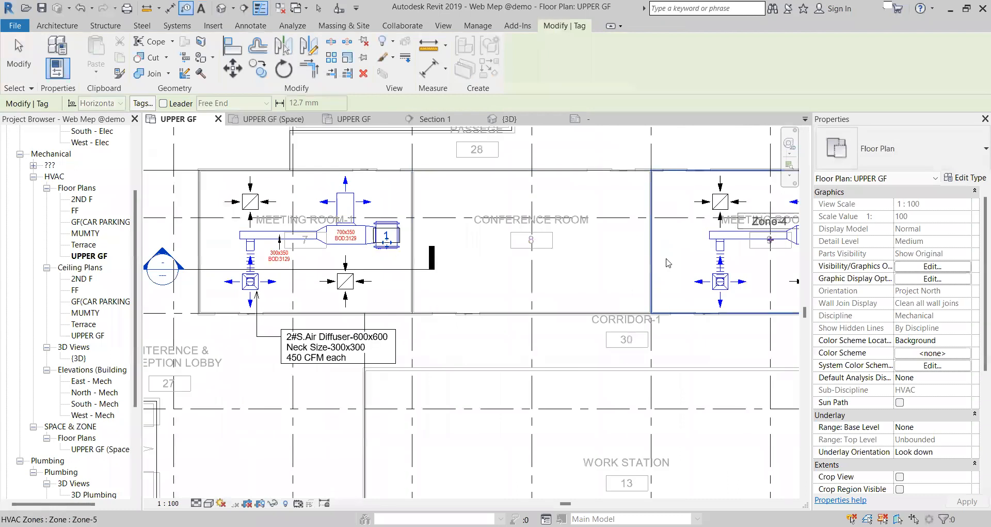
middle_drag(767, 258, 546, 257)
click(642, 240)
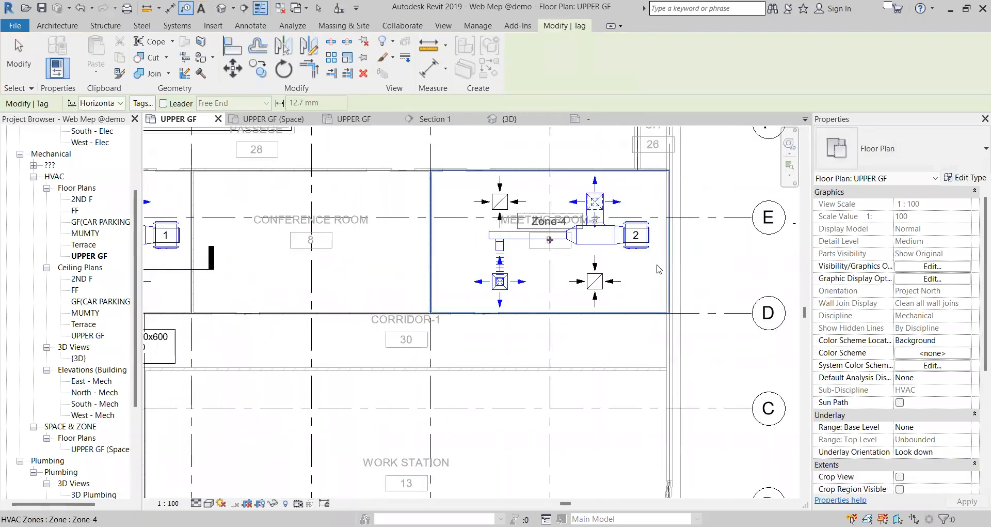
key(Escape)
Step: Check the type properties of the mechanical equipment tag on Meeting Room-1's fan coil unit
scroll(659, 269, down, 2)
middle_drag(268, 253, 319, 253)
scroll(319, 253, up, 3)
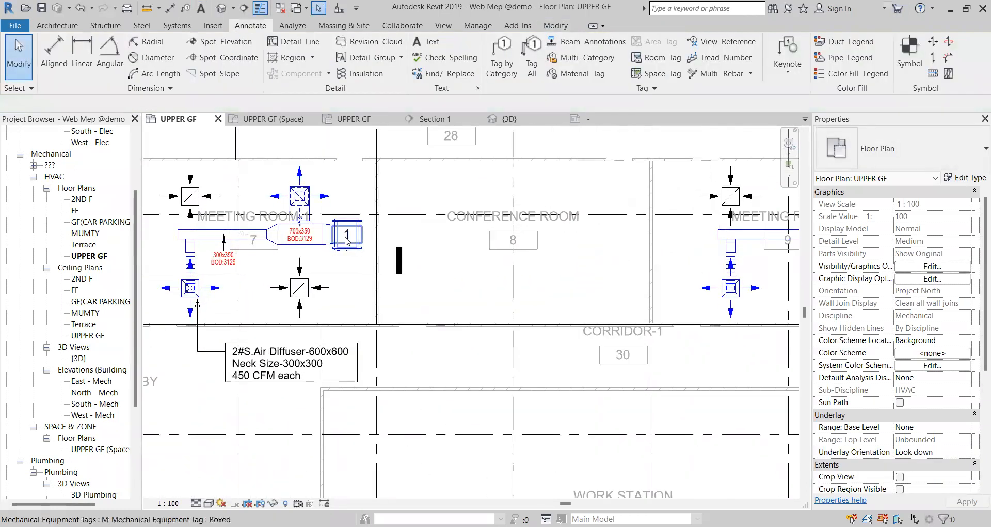
click(347, 240)
click(974, 179)
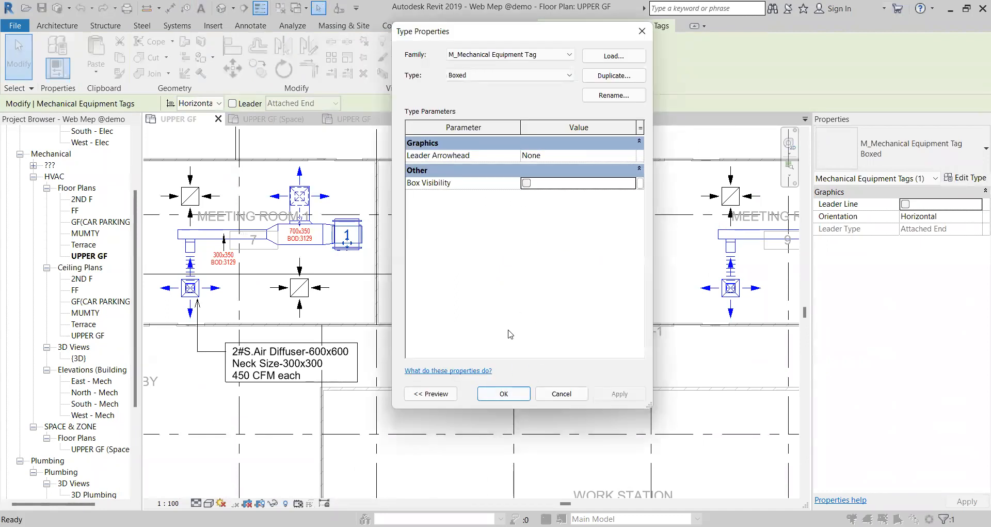
click(504, 394)
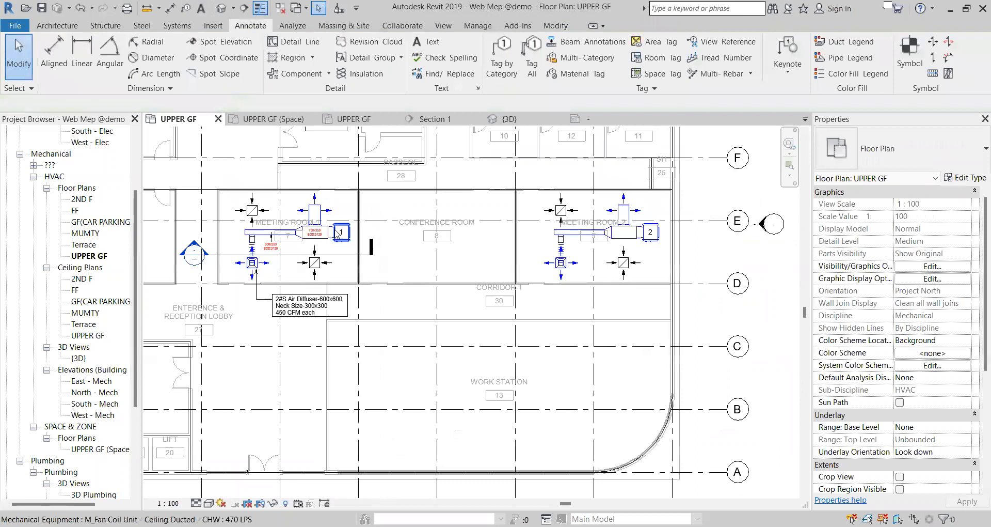
Step: Place a text note without leader outside Meeting Room-2, between grids D and E, reading "No-1&2" and "FCU-450 CFM @2.5 TR" on two lines
scroll(337, 233, down, 2)
click(427, 42)
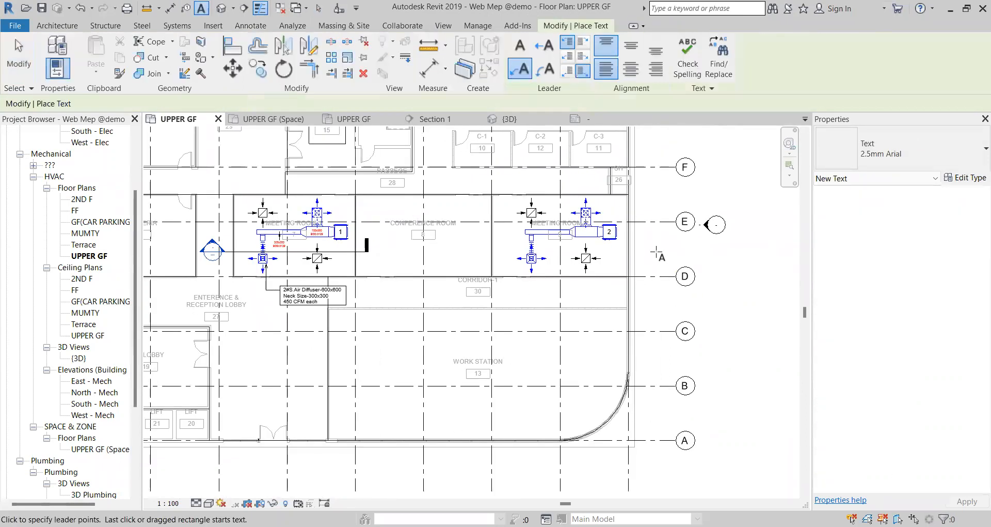
scroll(542, 270, up, 3)
click(520, 45)
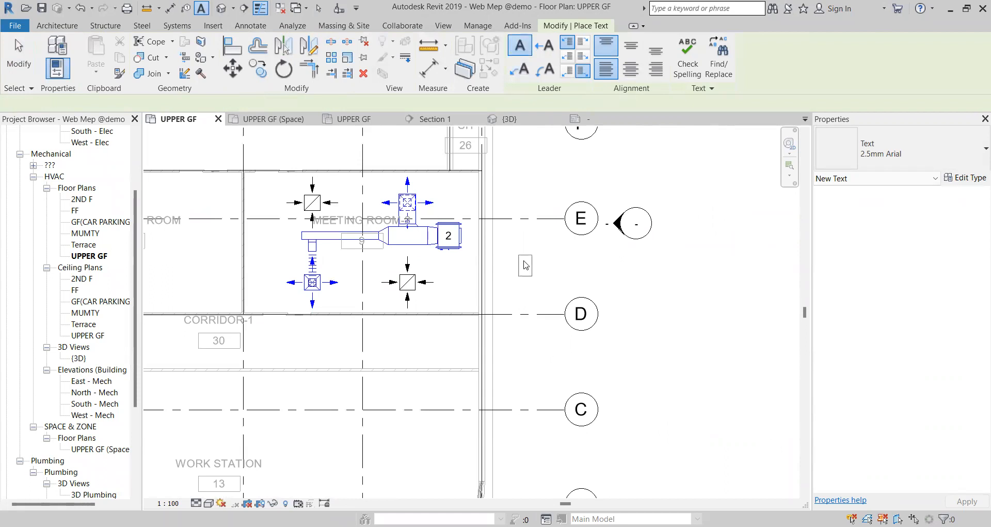
click(525, 265)
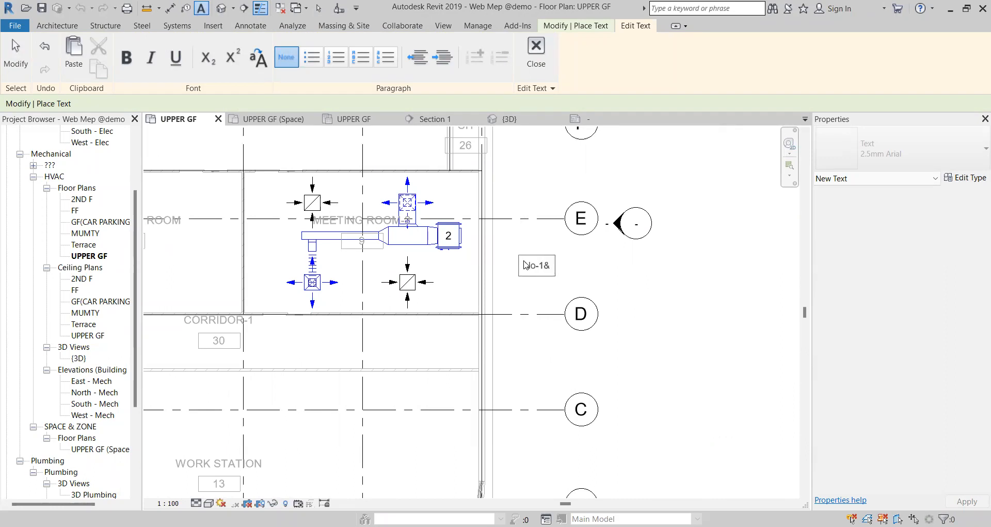
text(No-1&2)
key(Return)
text(FCU-450 CFM)
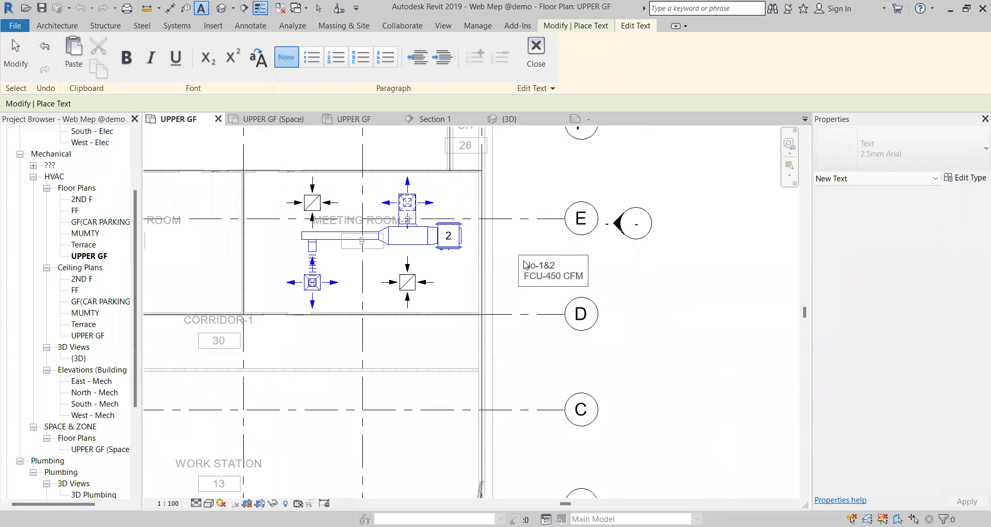
text( @2.5 TR)
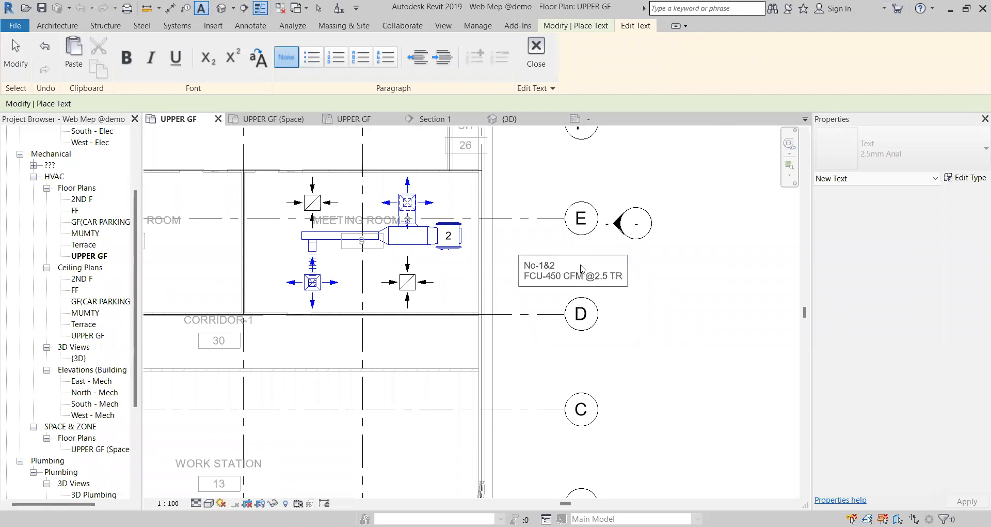
click(645, 295)
key(Escape)
key(Escape)
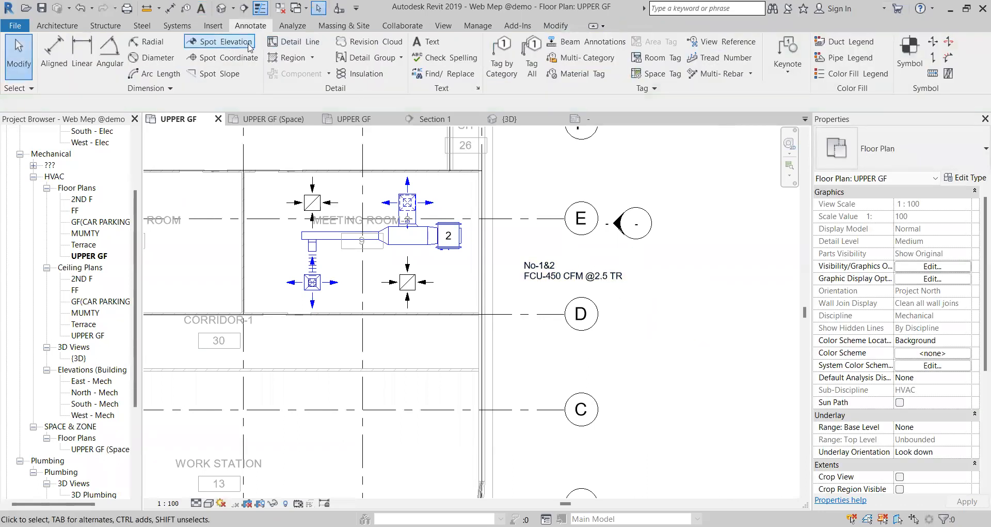
Step: Draw a thin detail-line rectangle of about 4300 by 1100 mm around the fan coil unit note
click(296, 47)
click(529, 43)
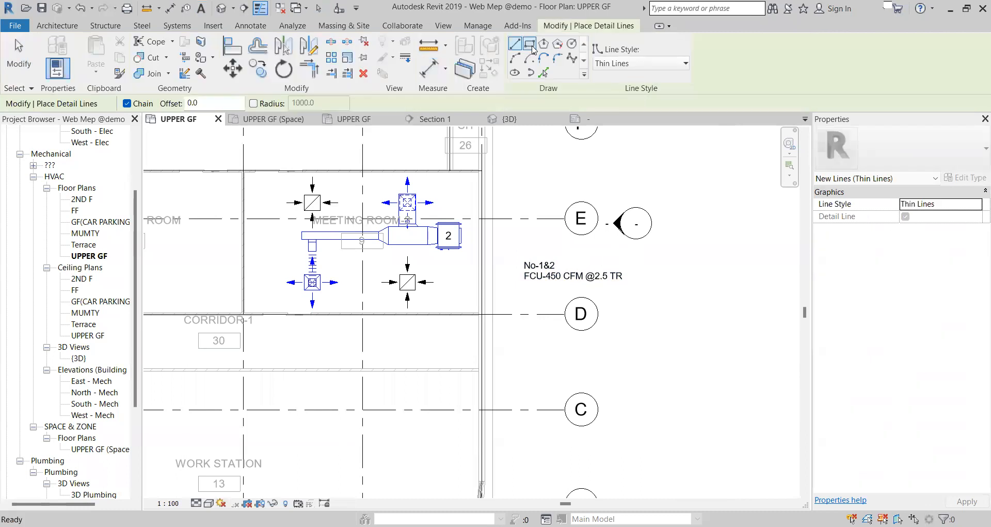
scroll(517, 253, up, 2)
click(518, 263)
click(689, 304)
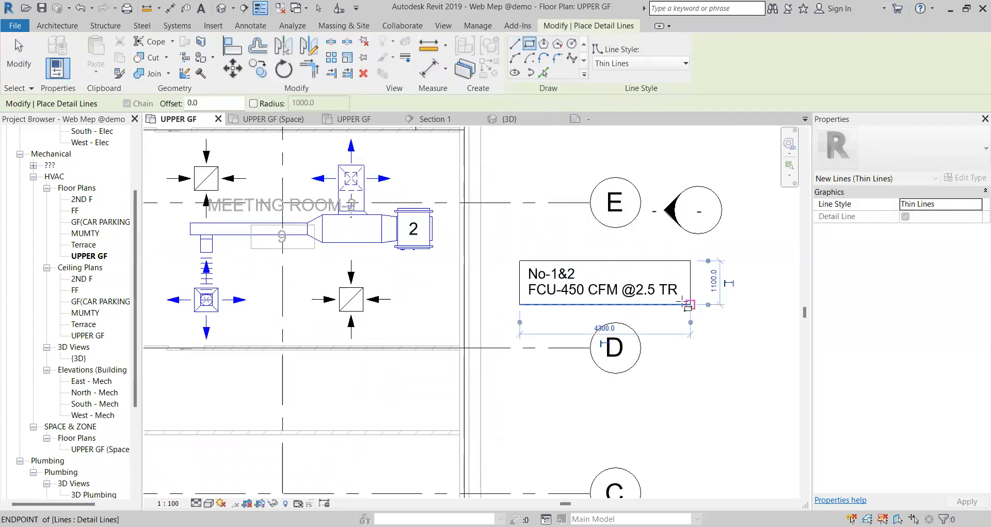
scroll(639, 243, down, 2)
key(Escape)
key(Escape)
Step: Change the airflow in the boxed fan coil unit note so its second line reads "FCU-900 CFM @2.5 TR"
scroll(599, 260, down, 2)
scroll(607, 262, up, 2)
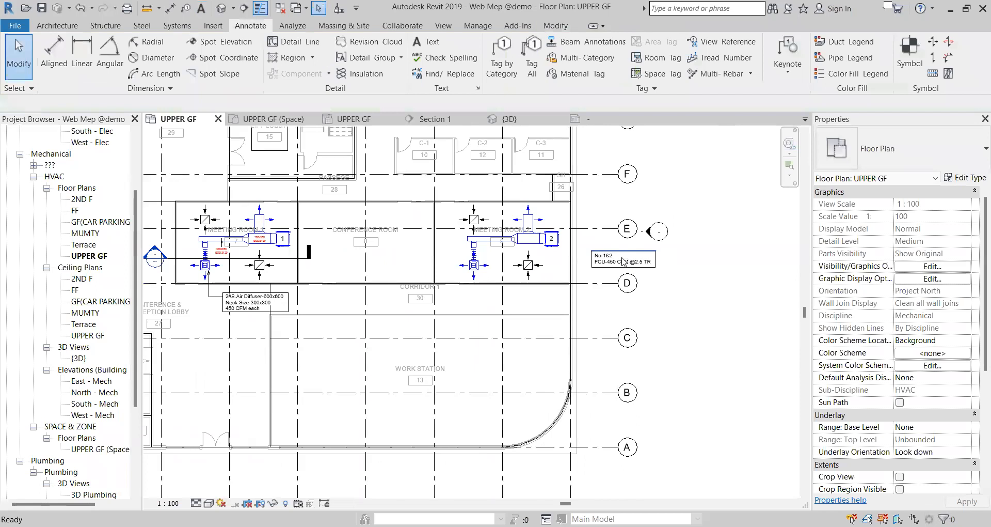
scroll(610, 264, up, 2)
scroll(597, 272, down, 3)
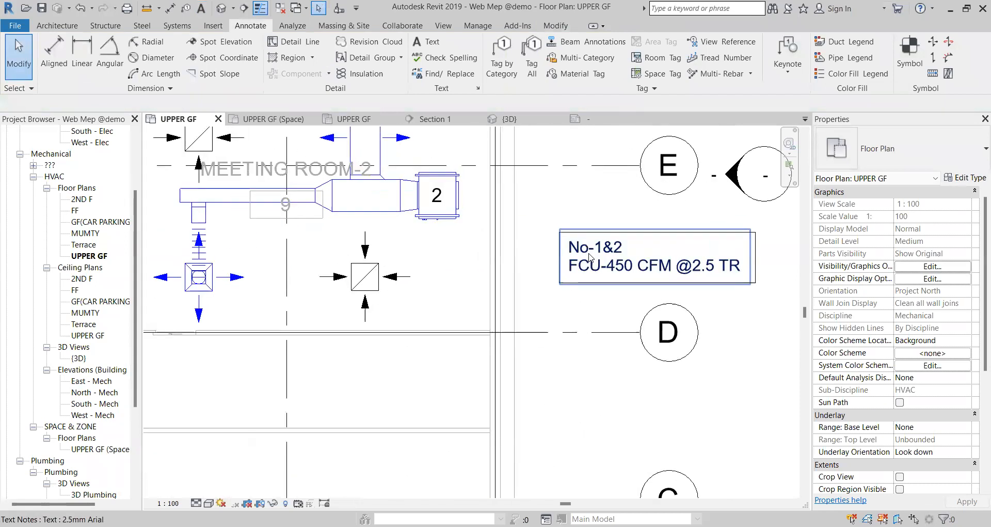
scroll(628, 258, down, 3)
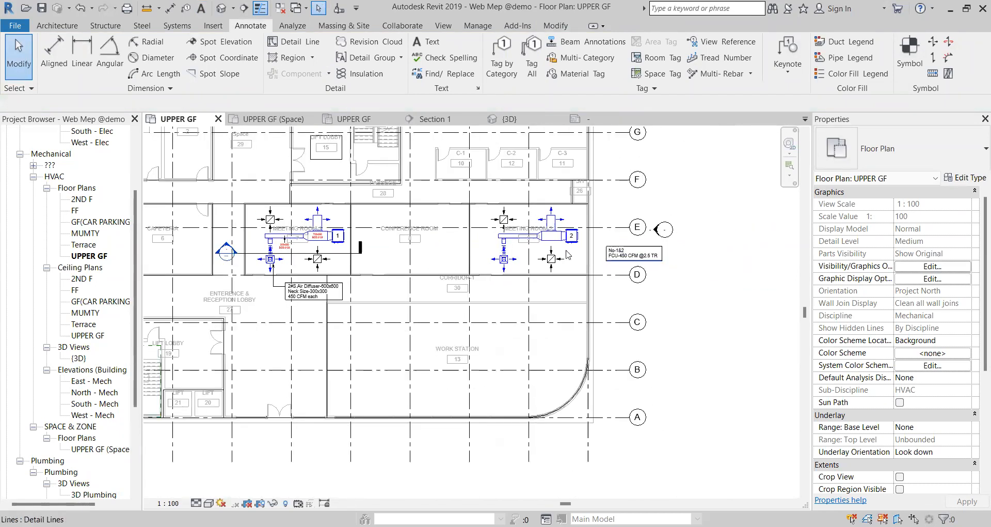
scroll(318, 239, up, 2)
scroll(343, 241, down, 2)
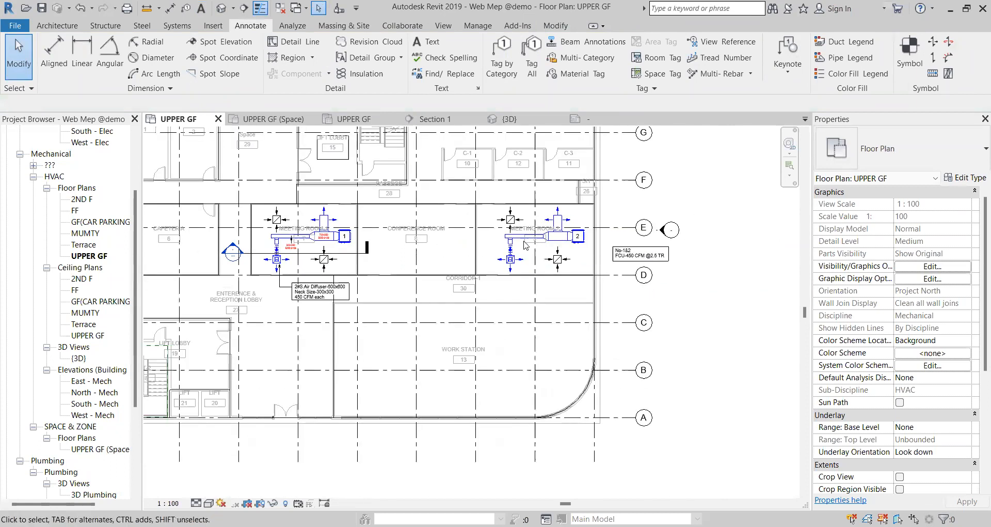
scroll(630, 261, up, 3)
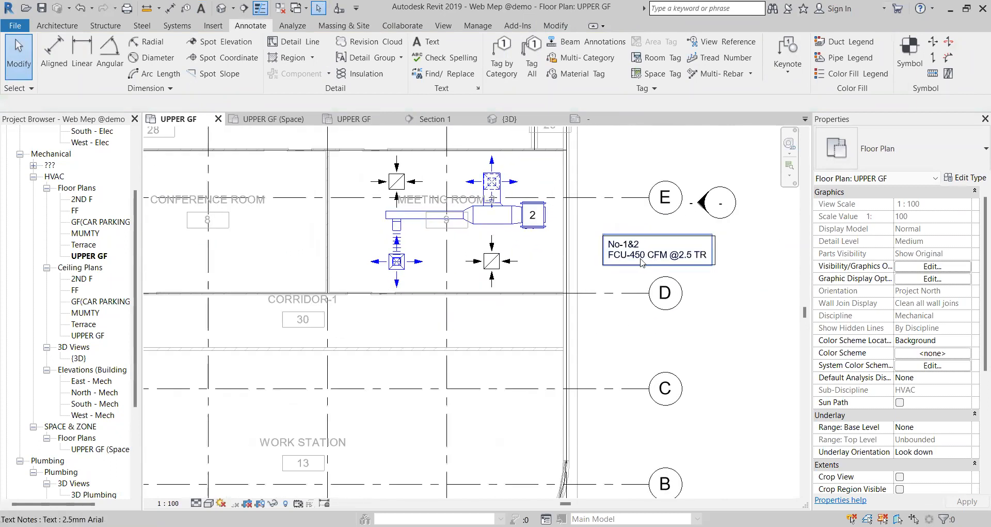
scroll(636, 261, up, 2)
double_click(636, 261)
drag(634, 257, 629, 257)
text(9)
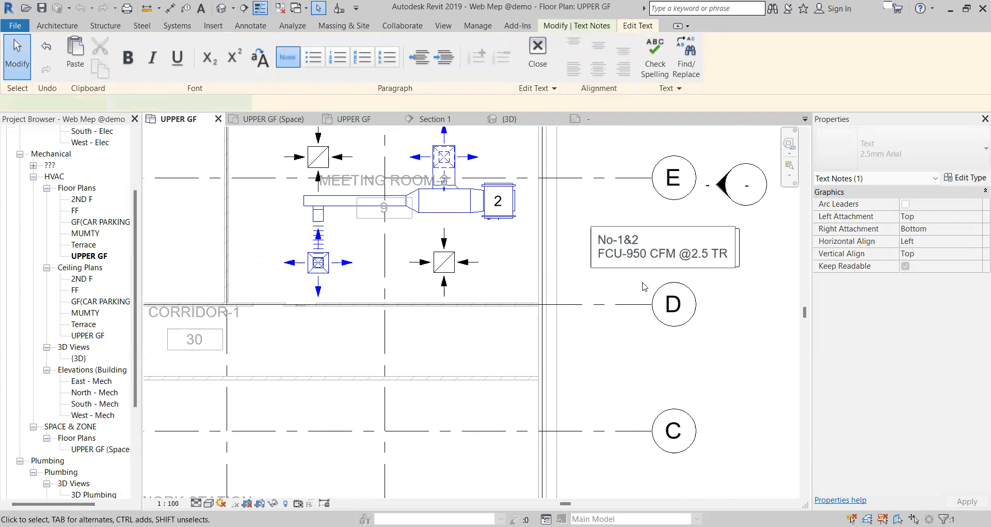
drag(639, 257, 653, 257)
text(00)
click(642, 283)
scroll(642, 283, down, 1)
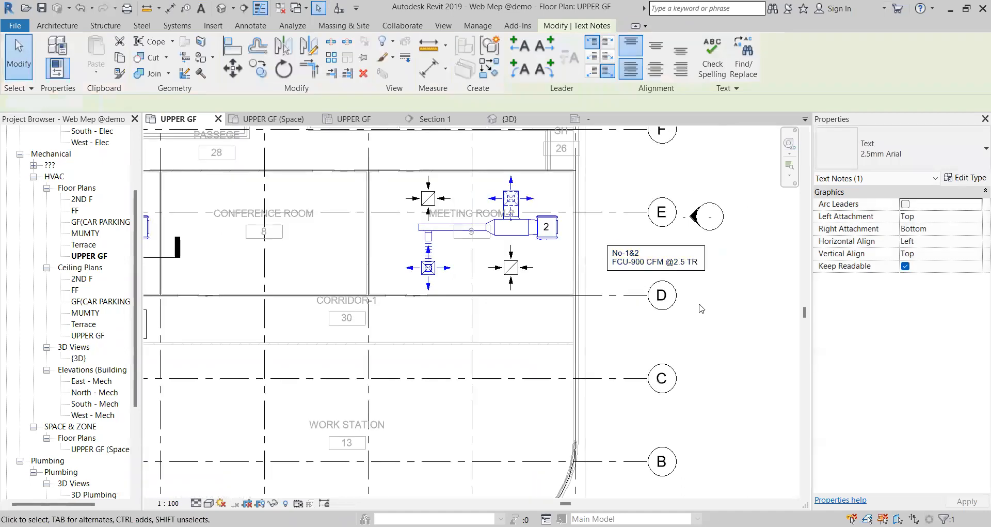
click(642, 283)
Step: Review the duct tags, fan coil unit tags and boxed notes across the UPPER GF floor plan
scroll(642, 283, down, 4)
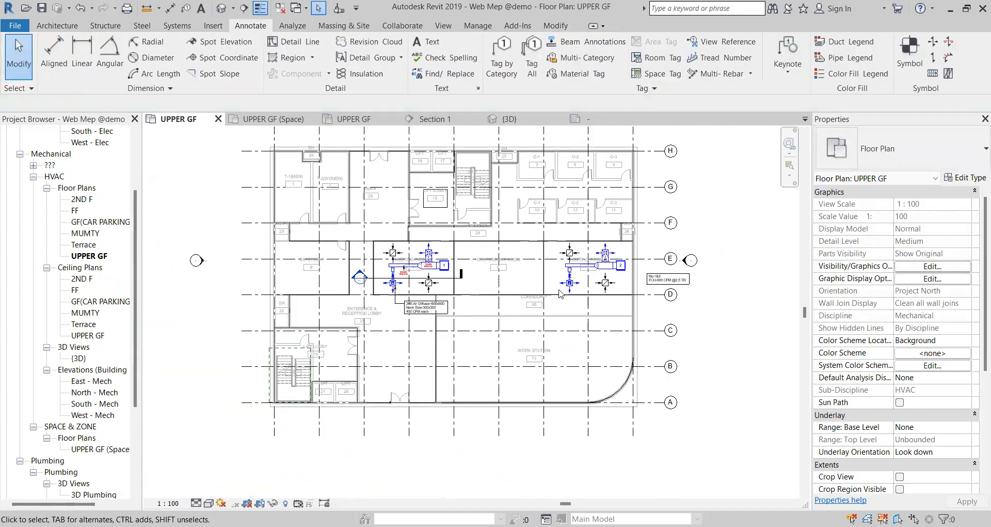
scroll(472, 278, up, 2)
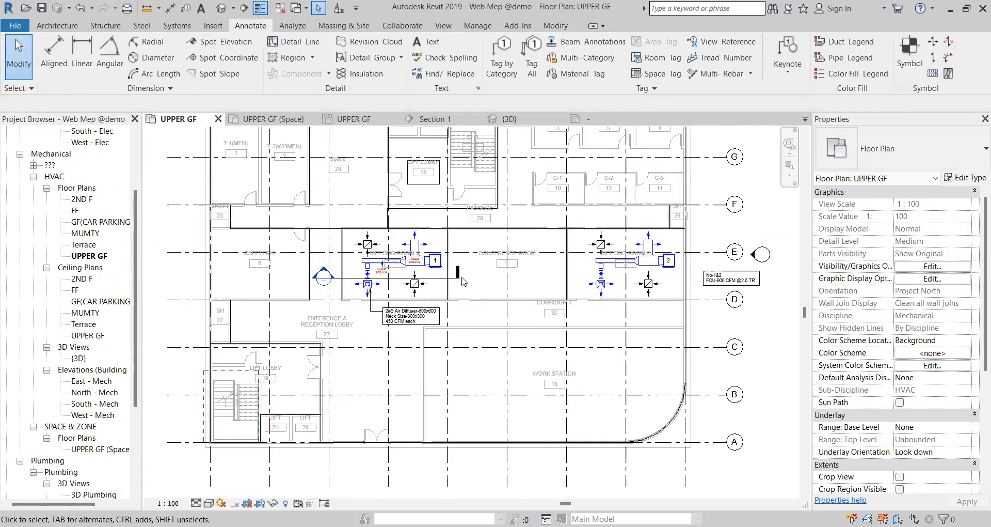
scroll(695, 325, down, 2)
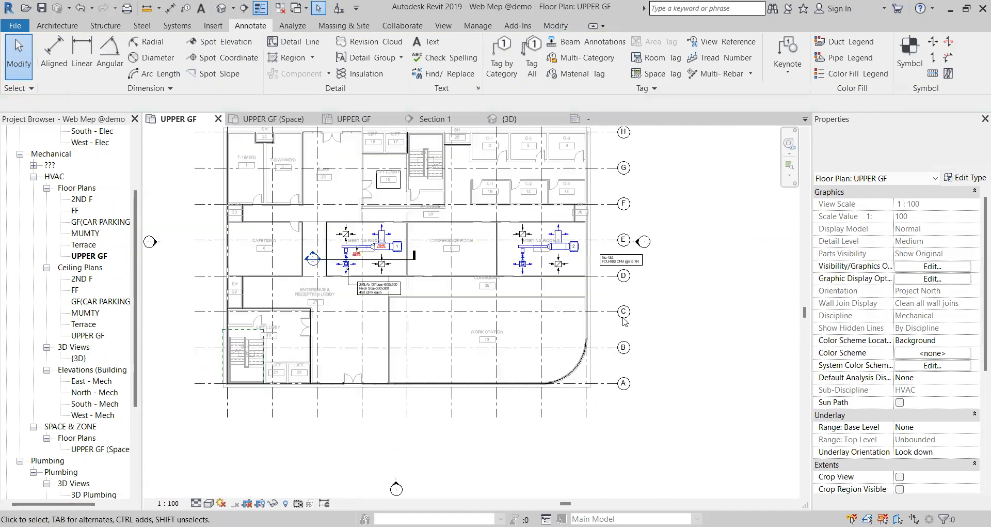
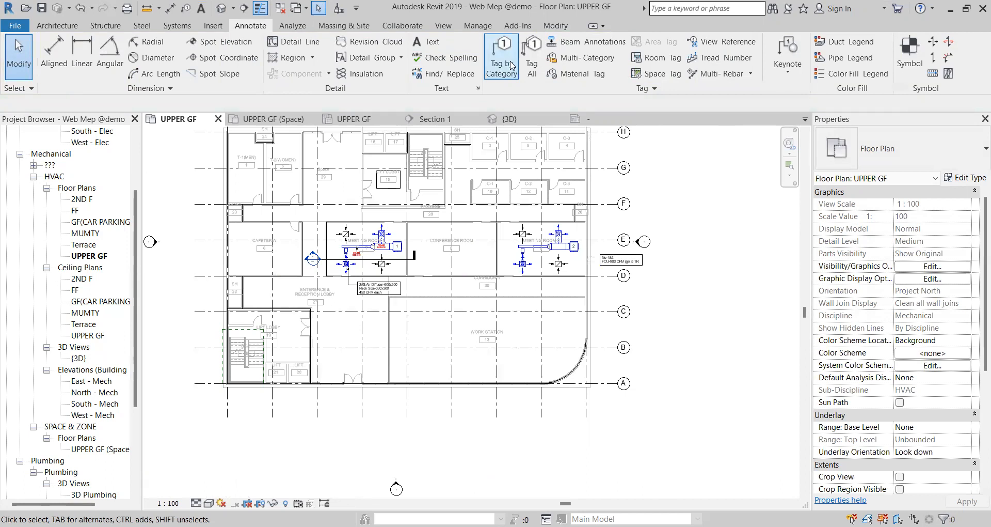
scroll(356, 258, up, 4)
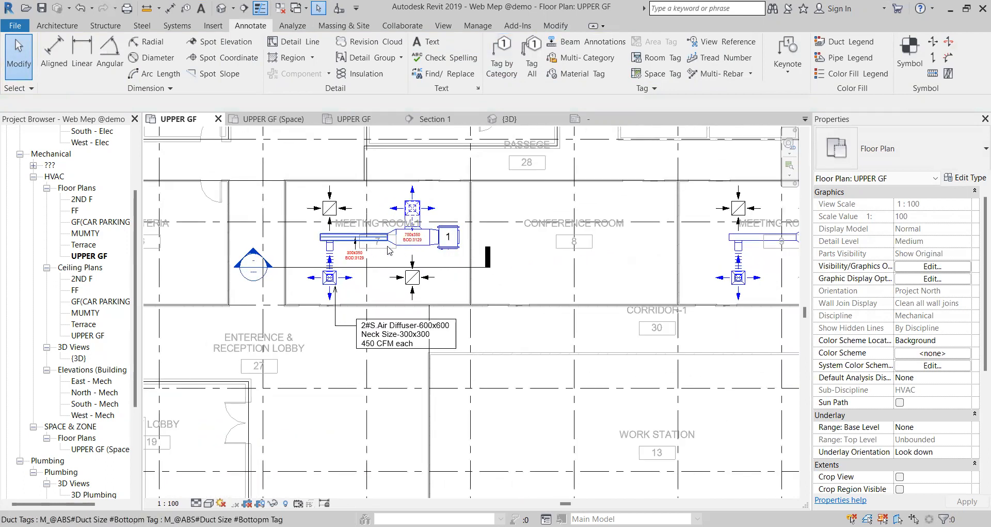
scroll(383, 253, up, 2)
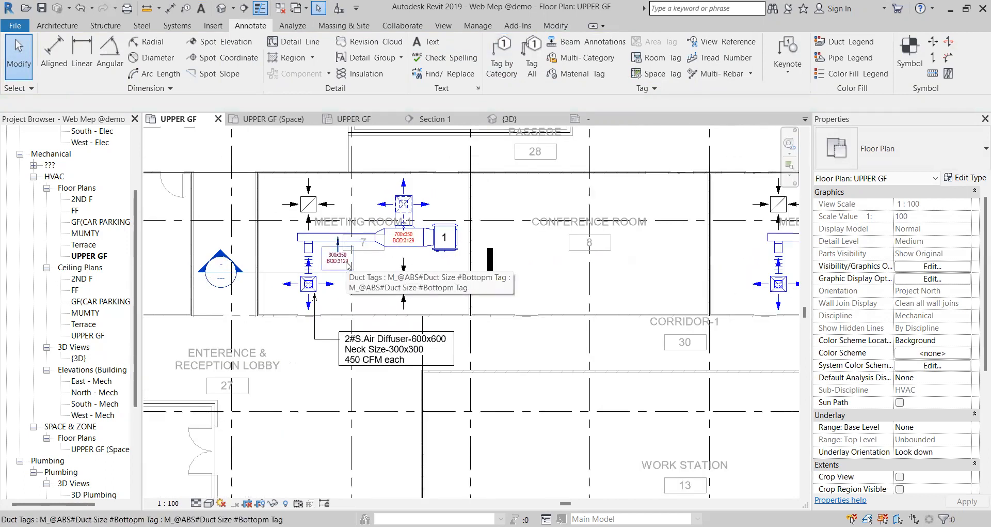
scroll(348, 264, down, 1)
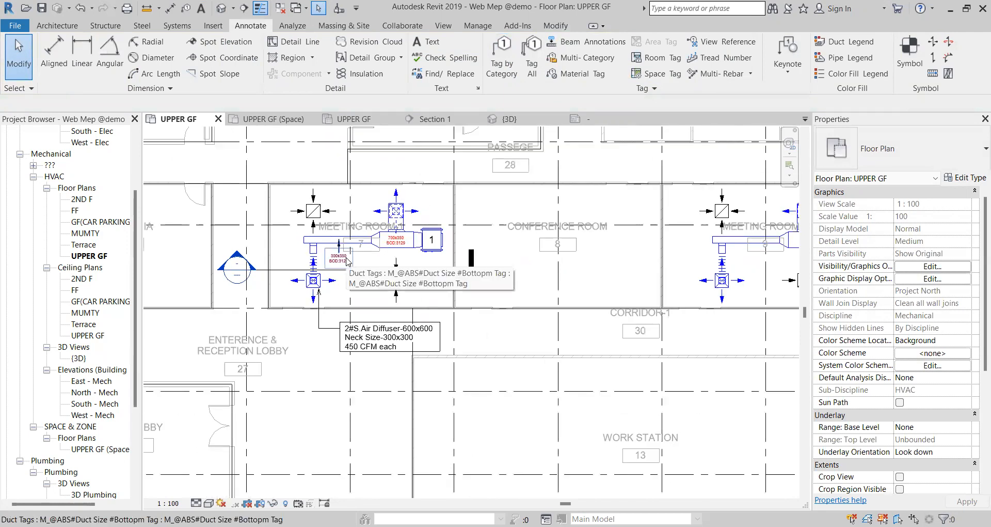
scroll(456, 274, down, 4)
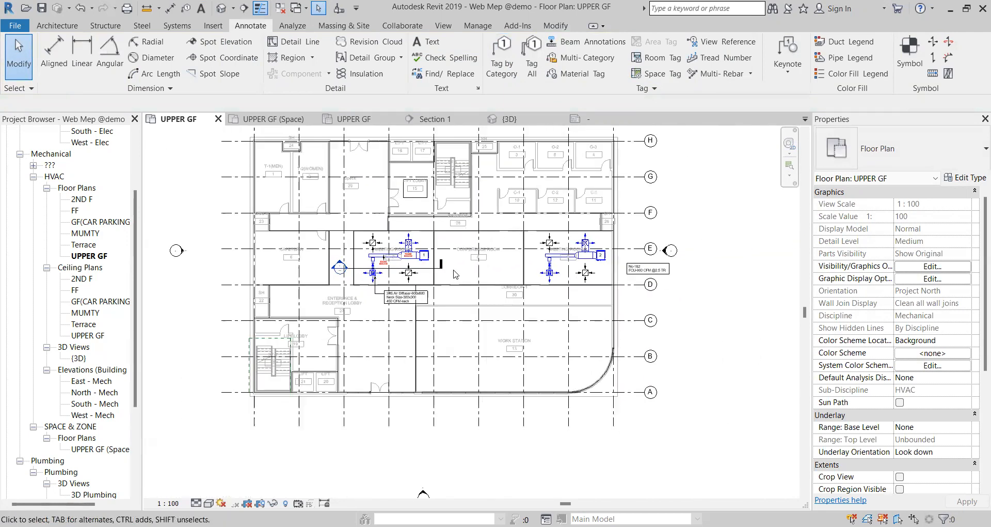
scroll(377, 276, up, 1)
scroll(380, 278, up, 1)
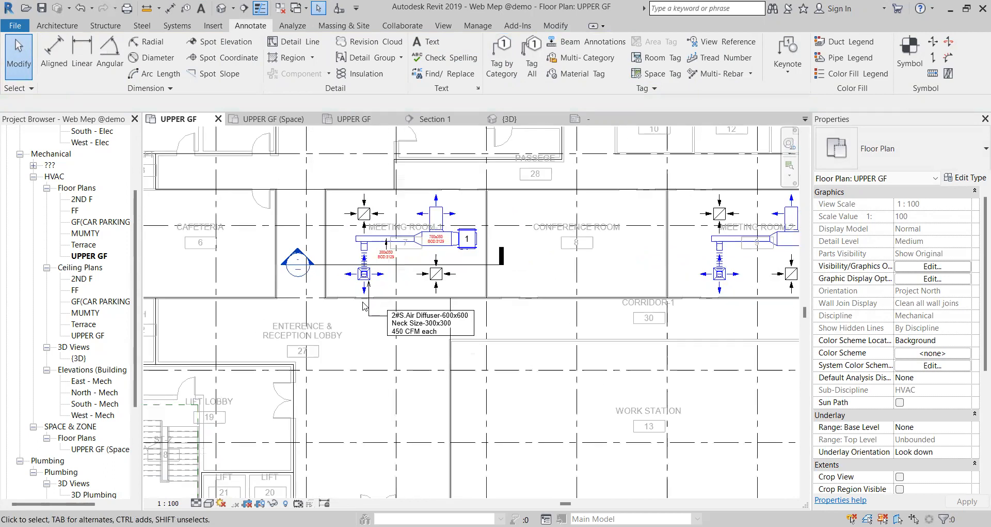
Step: Open the Section 1 view from its marker at Meeting Room-1 and set its detail level to Fine
scroll(389, 291, down, 1)
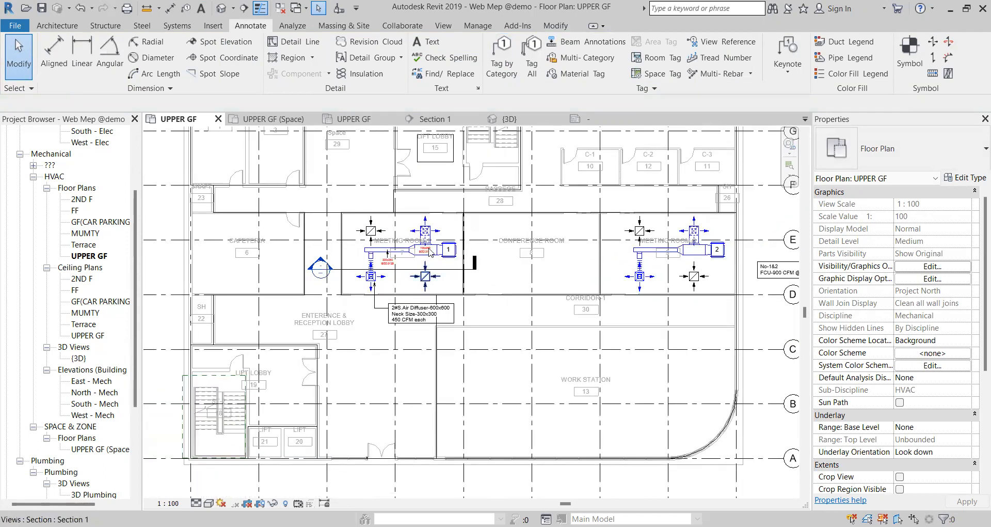
scroll(410, 281, up, 1)
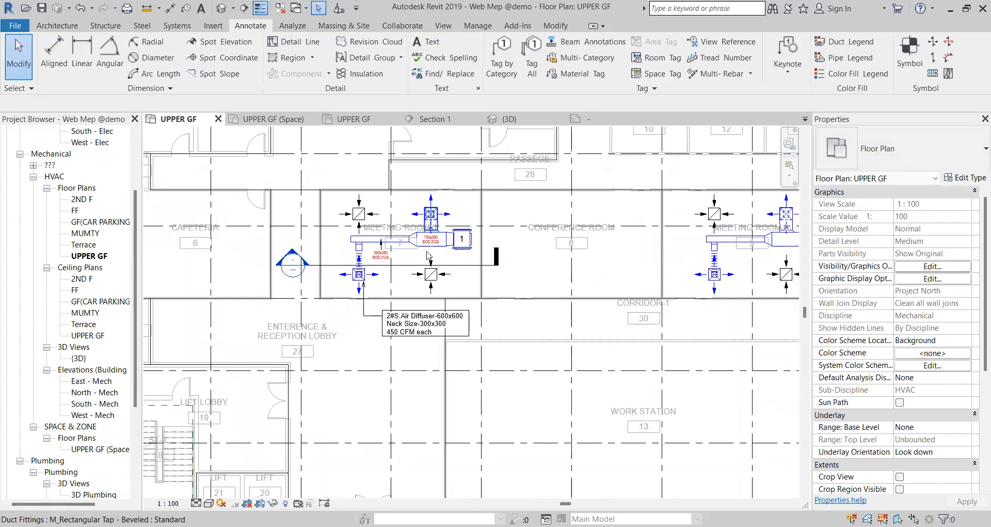
double_click(291, 257)
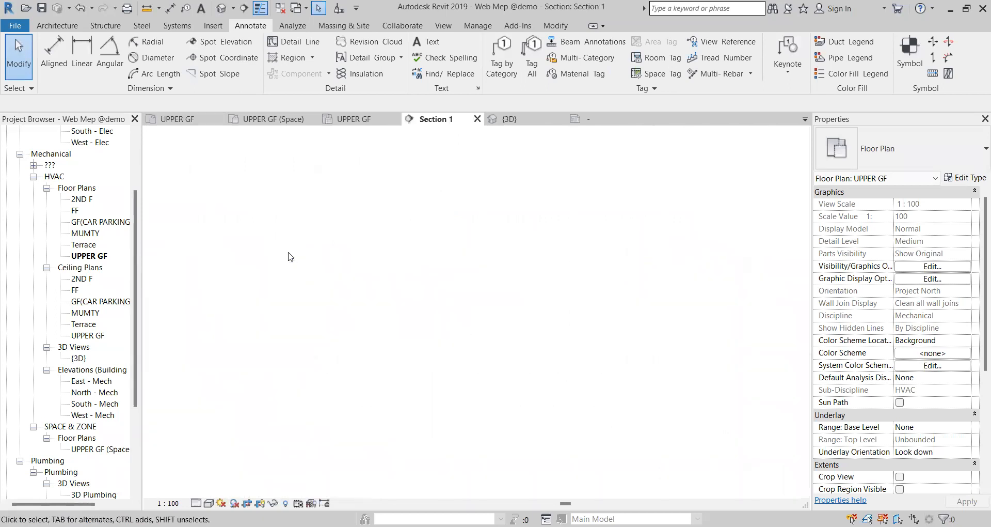
click(209, 503)
click(212, 505)
scroll(594, 287, up, 1)
scroll(597, 288, down, 1)
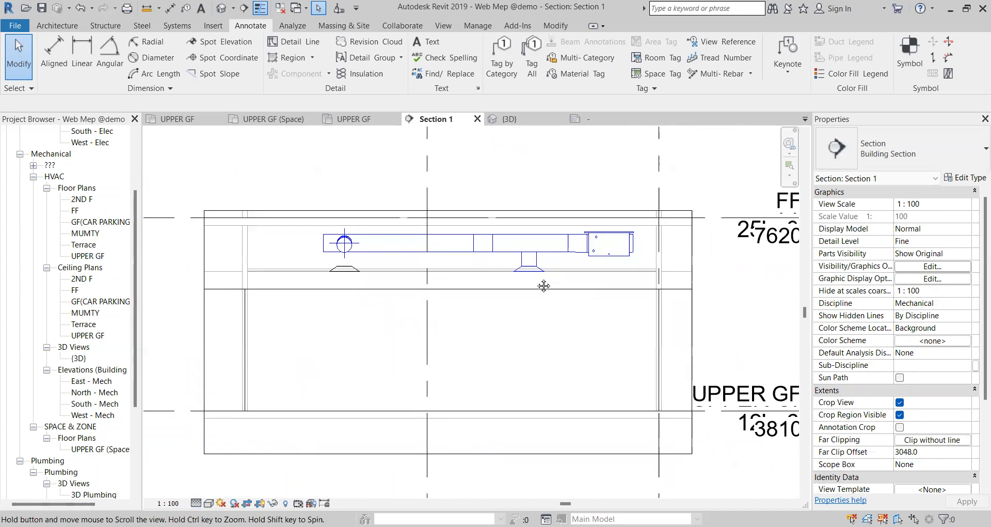
Step: Tag the narrow and wide supply duct segments by category in the section, using free-end leaders with the tags above the ducts
click(488, 54)
scroll(421, 237, up, 1)
click(162, 103)
click(398, 207)
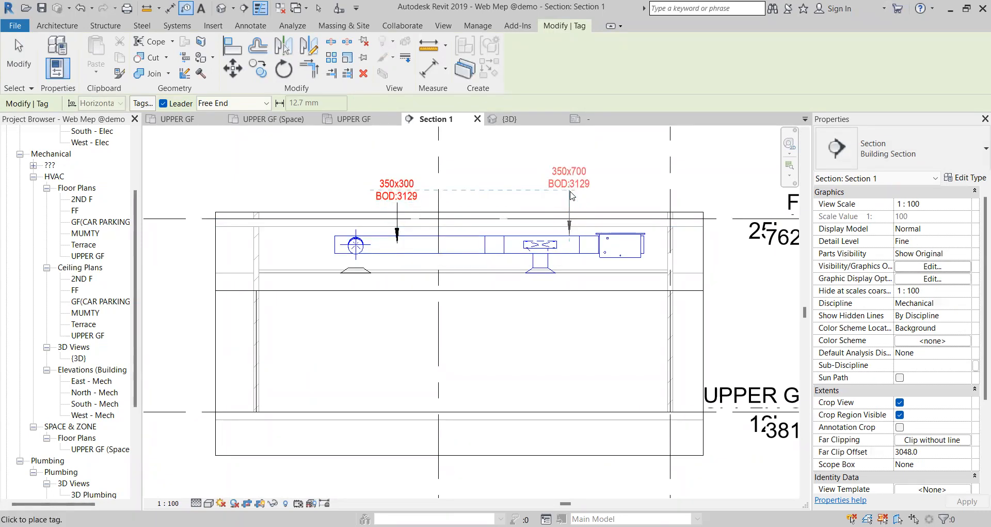
click(572, 195)
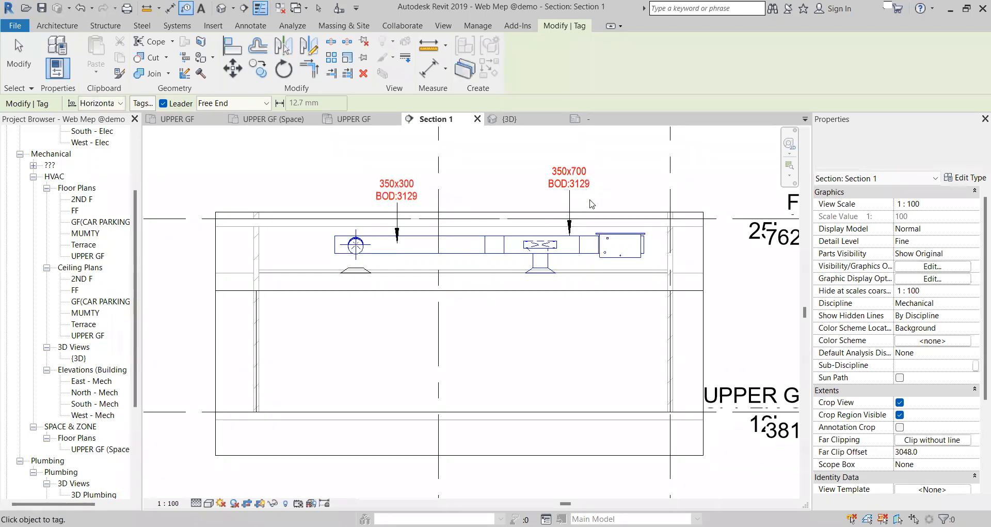
scroll(572, 178, down, 1)
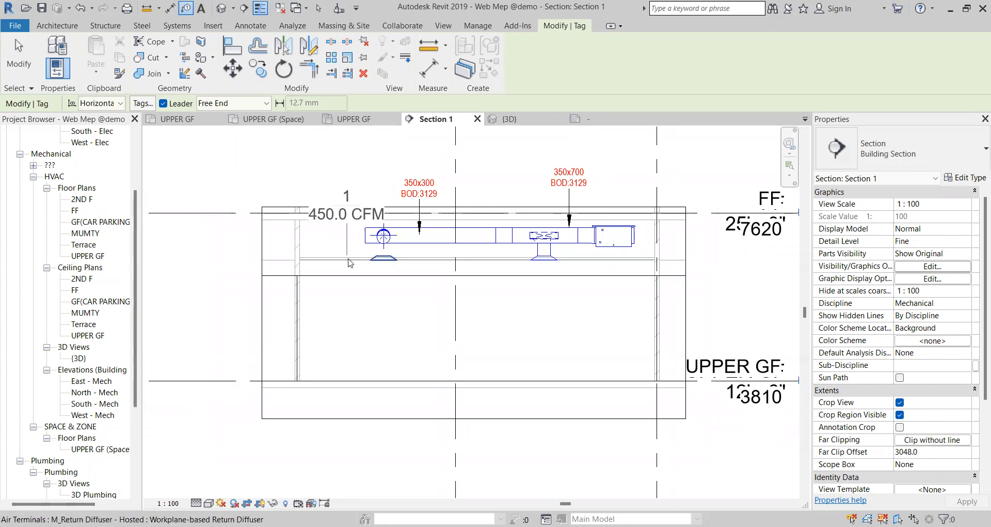
key(Escape)
key(Escape)
scroll(388, 229, down, 1)
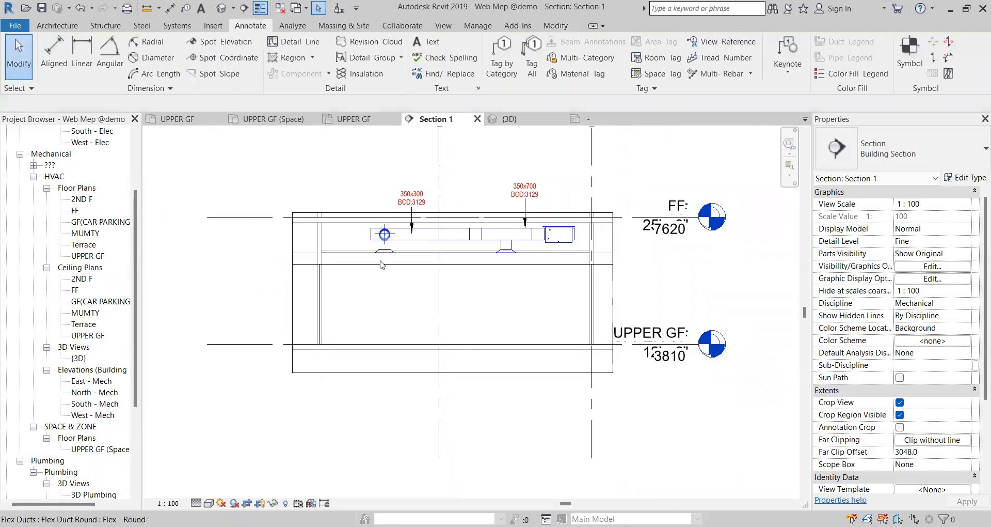
Step: Place a text note reading "FCU" above the fan coil unit near grid 5, with a two-segment leader pointing to the unit
scroll(587, 238, up, 1)
scroll(522, 274, down, 2)
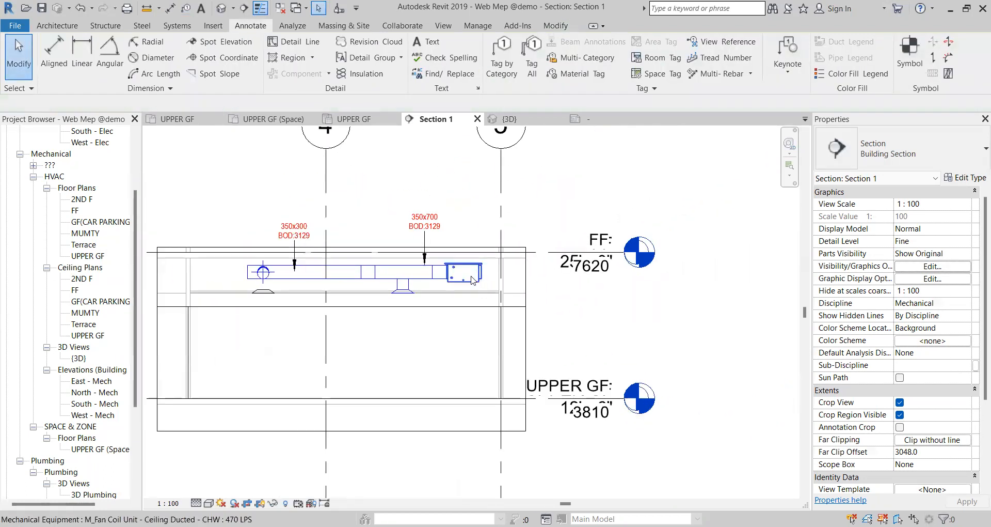
click(427, 42)
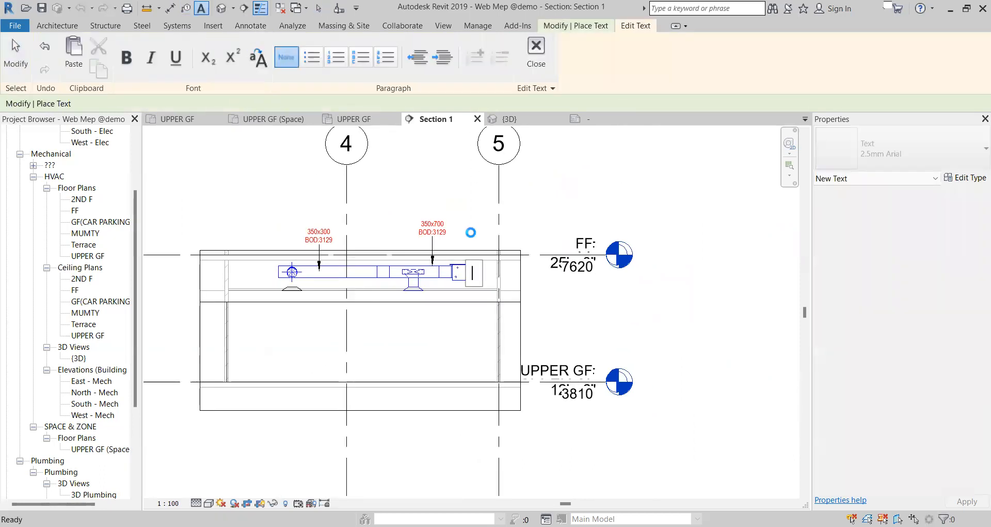
key(Escape)
click(525, 278)
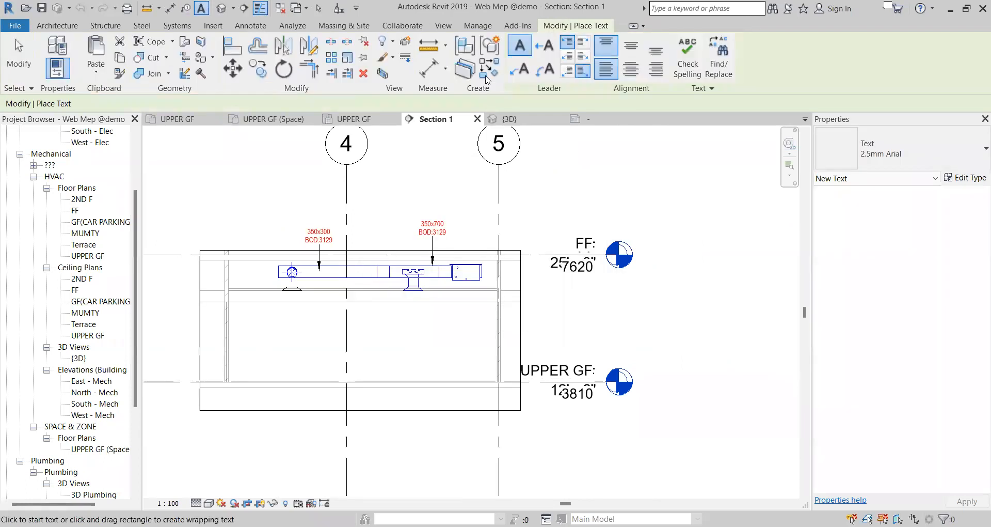
click(474, 264)
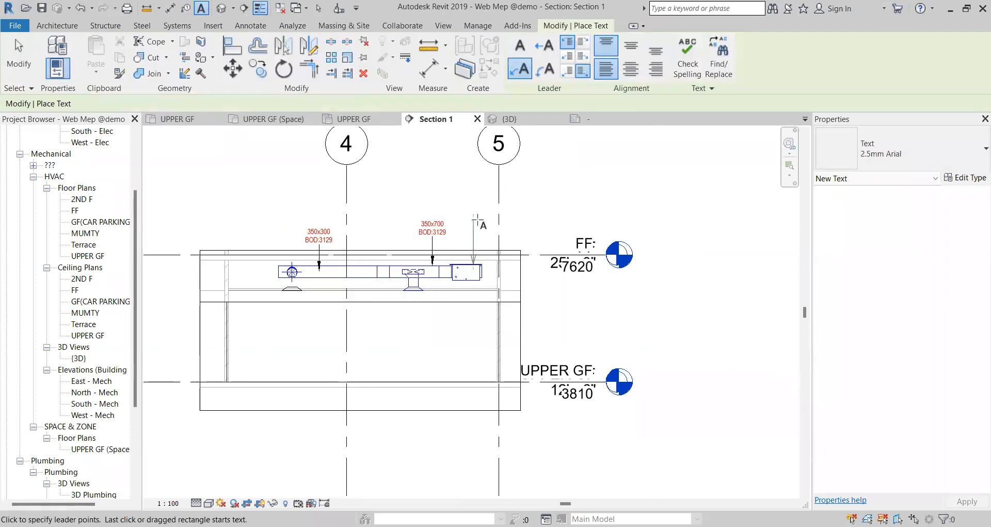
click(508, 220)
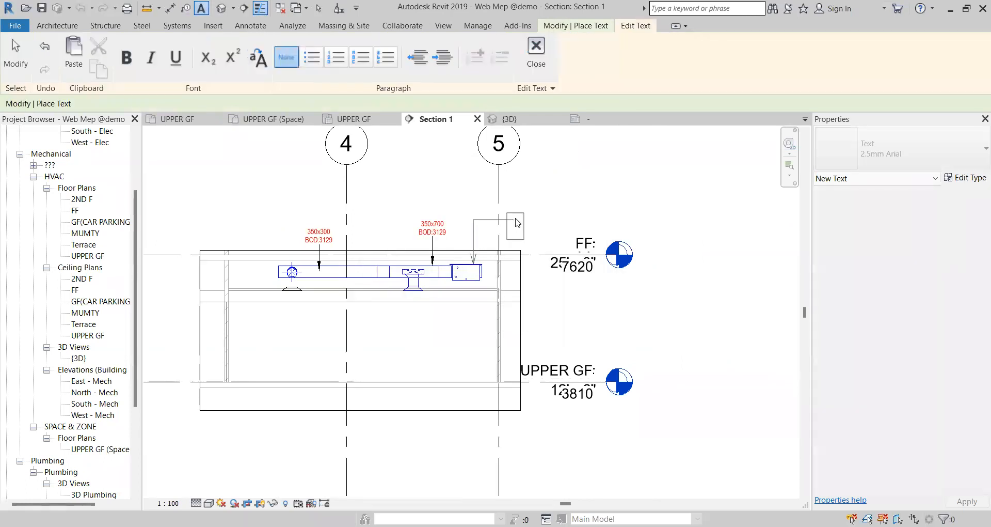
text(FCU)
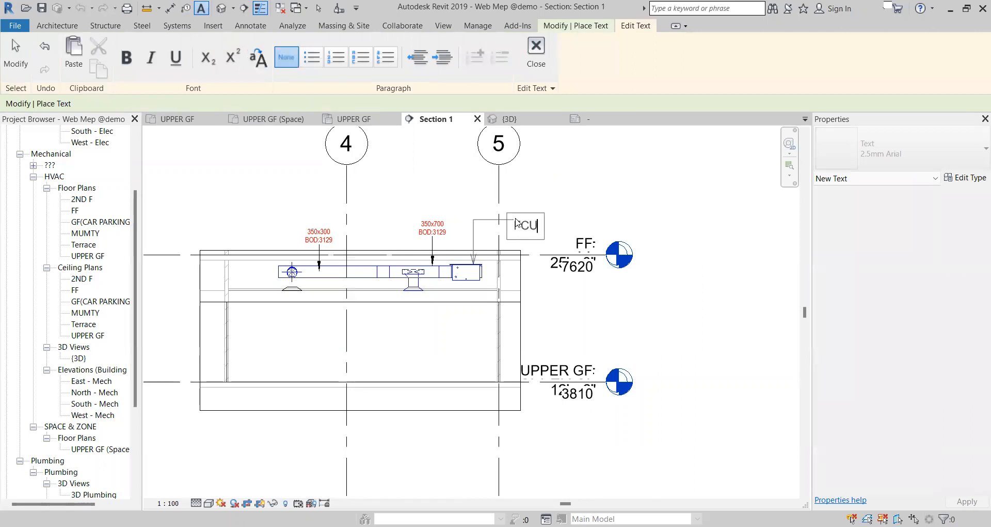
click(564, 208)
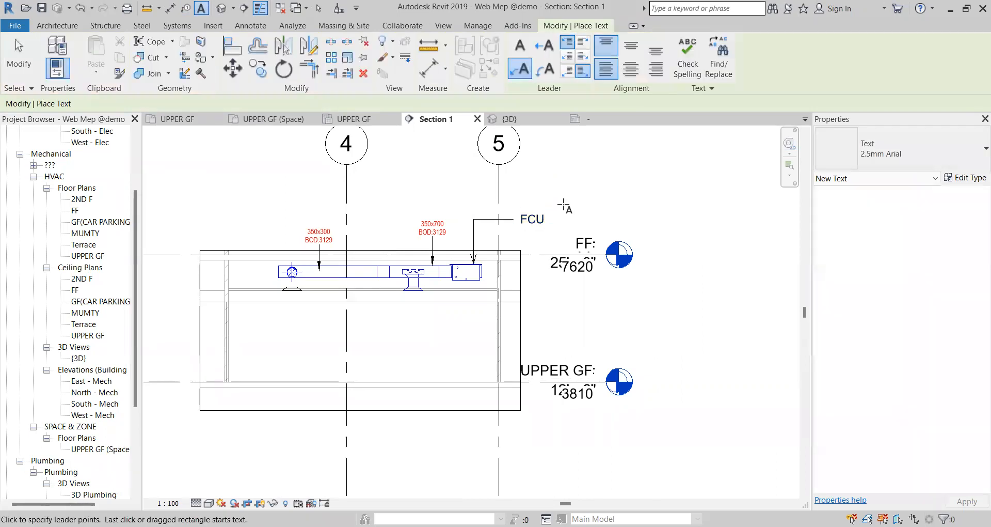
key(Escape)
key(Escape)
scroll(567, 215, down, 1)
scroll(566, 215, down, 2)
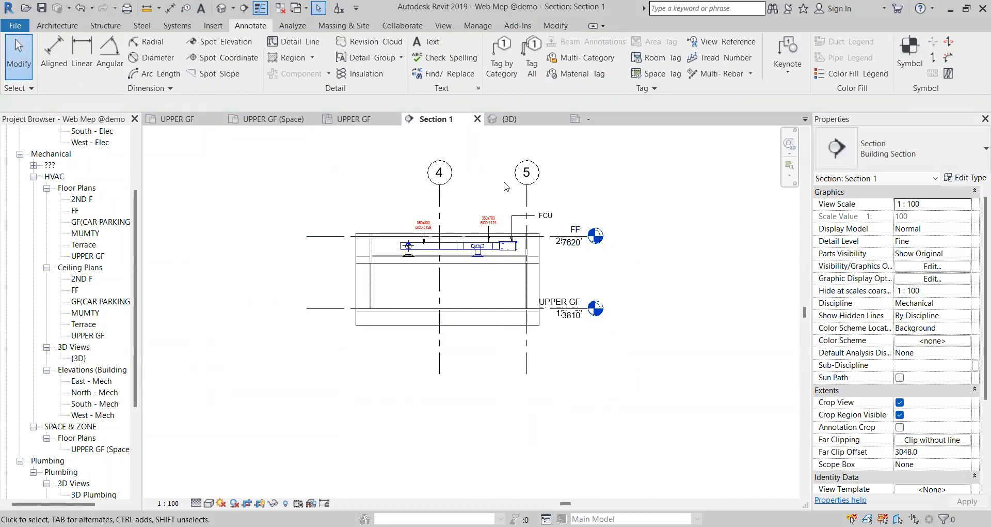
Step: Add an aligned dimension from the bottom of the fan coil unit down to the UPPER GF level line
click(478, 26)
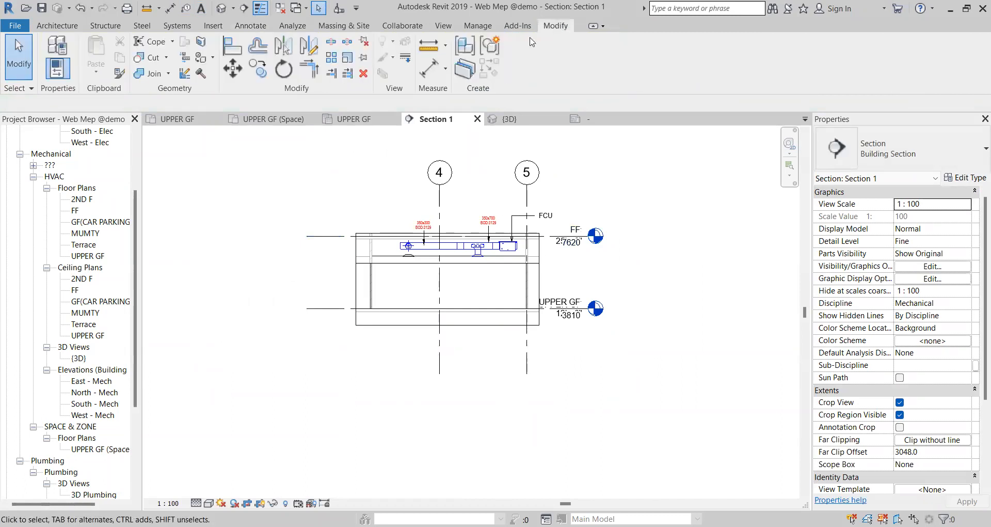
click(429, 67)
scroll(528, 248, up, 4)
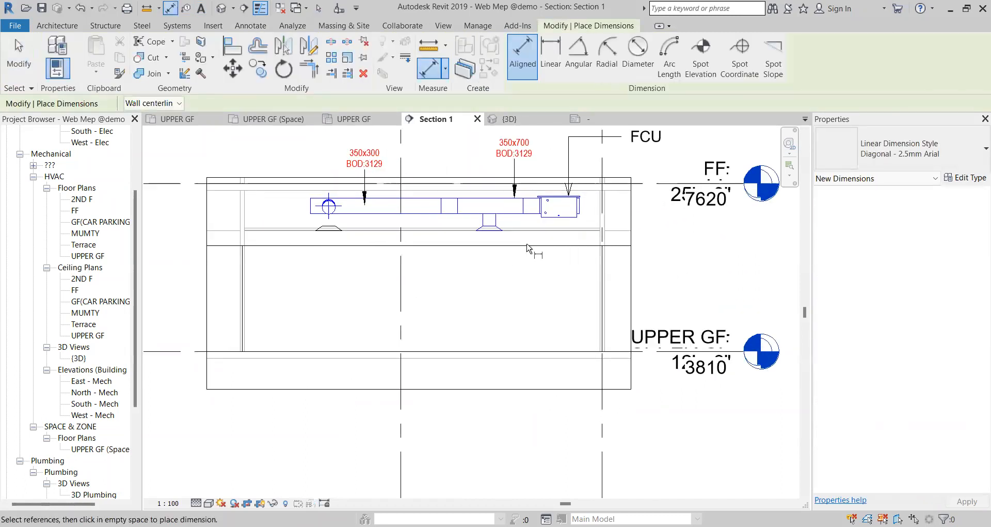
click(562, 217)
click(563, 351)
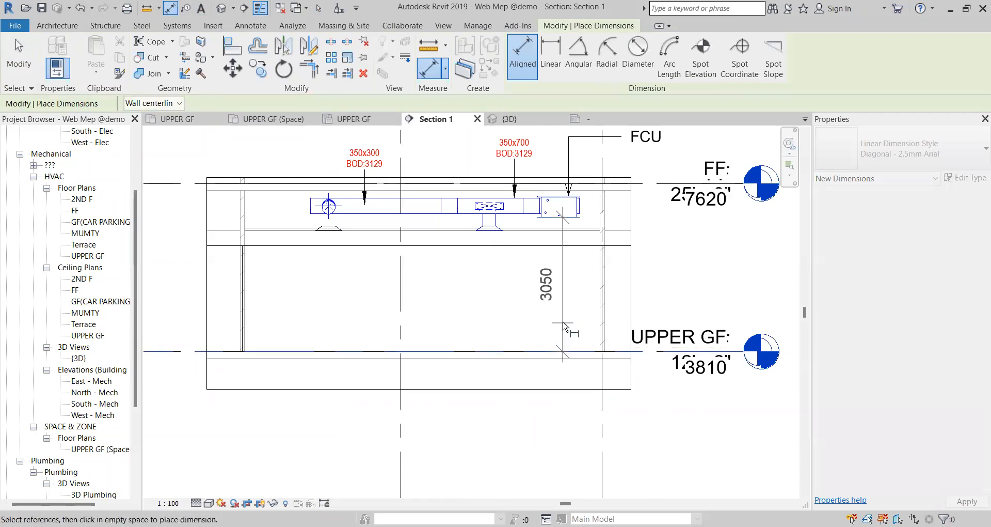
click(568, 287)
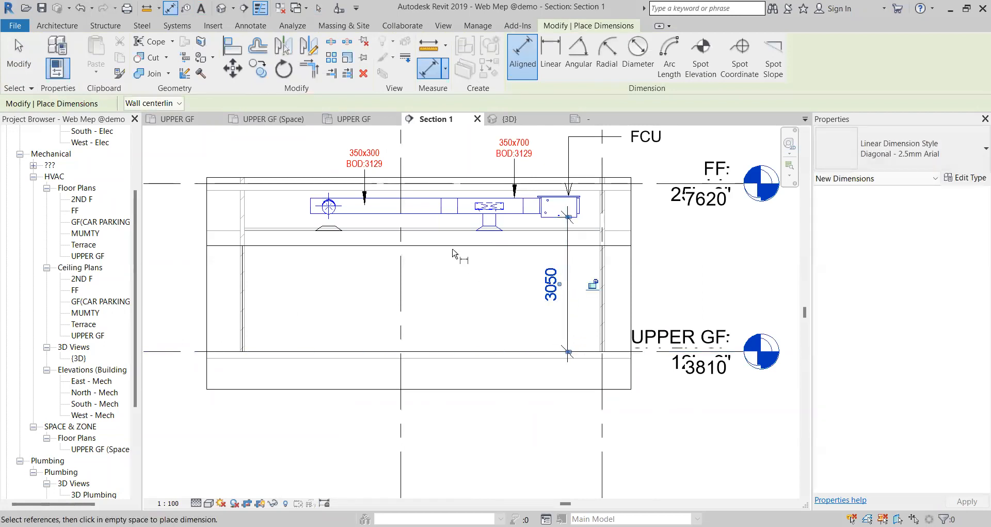
Step: Add an aligned dimension from the bottom of the supply duct down to the UPPER GF level line, just beside grid 4
click(416, 213)
click(424, 352)
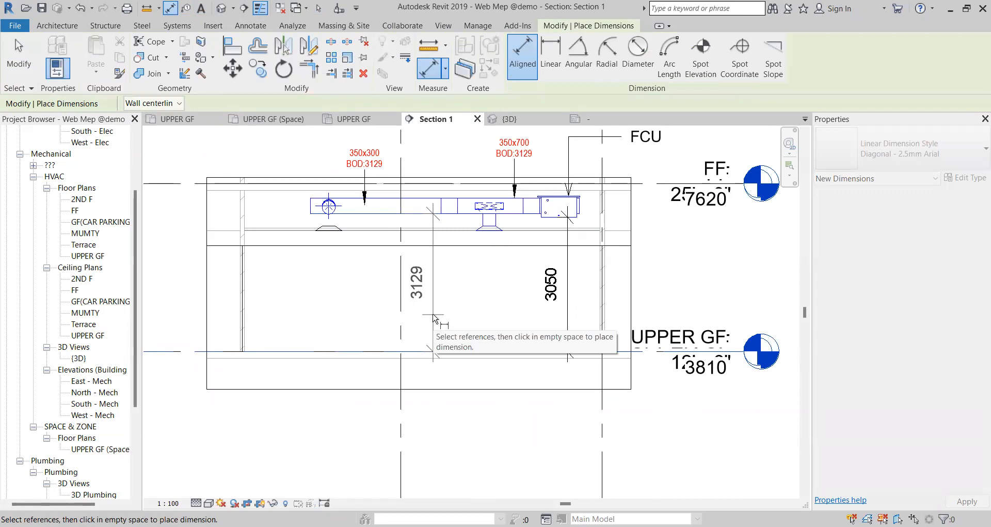
click(435, 315)
scroll(382, 282, down, 2)
key(Escape)
key(Escape)
scroll(372, 195, up, 2)
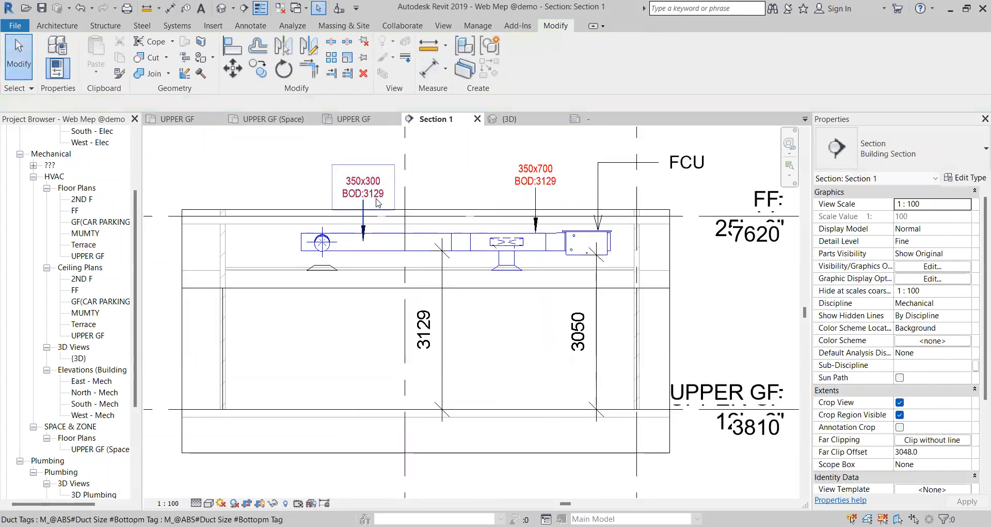
Step: Extend the FF 7620 level and its aligned UPPER GF 3810 level outward so their heads clear the overlapping feet-and-inch level heads
scroll(378, 202, down, 1)
scroll(377, 203, up, 2)
scroll(377, 203, down, 3)
scroll(423, 319, down, 2)
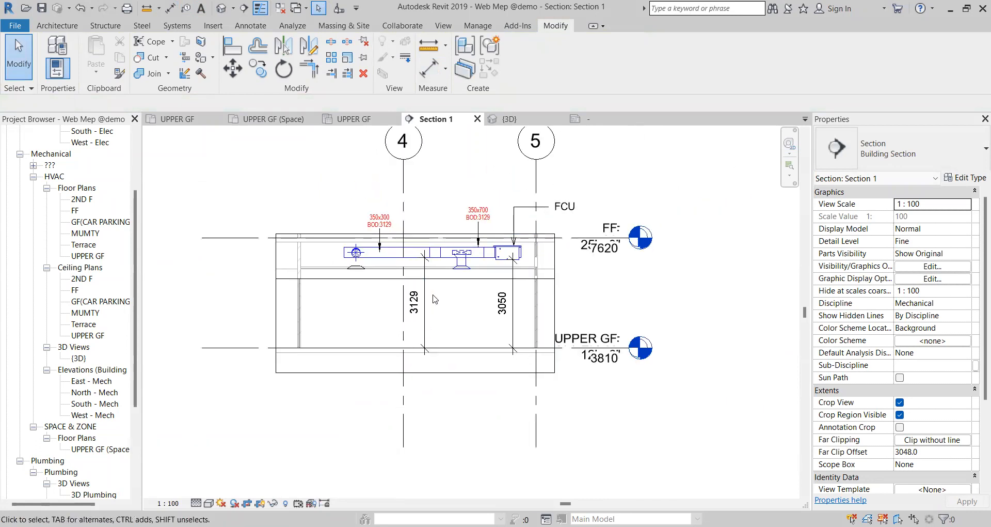
scroll(434, 298, down, 1)
scroll(466, 286, down, 2)
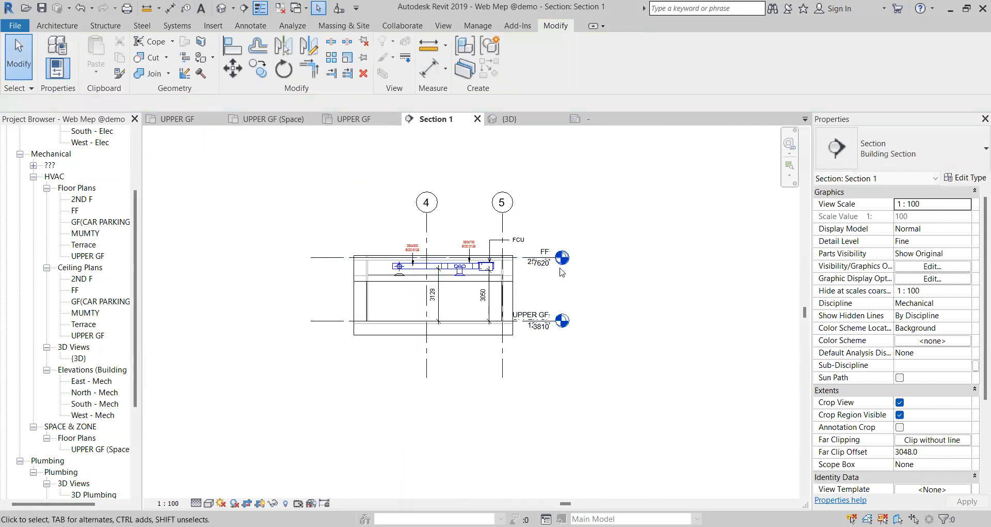
click(537, 257)
drag(634, 254, 648, 253)
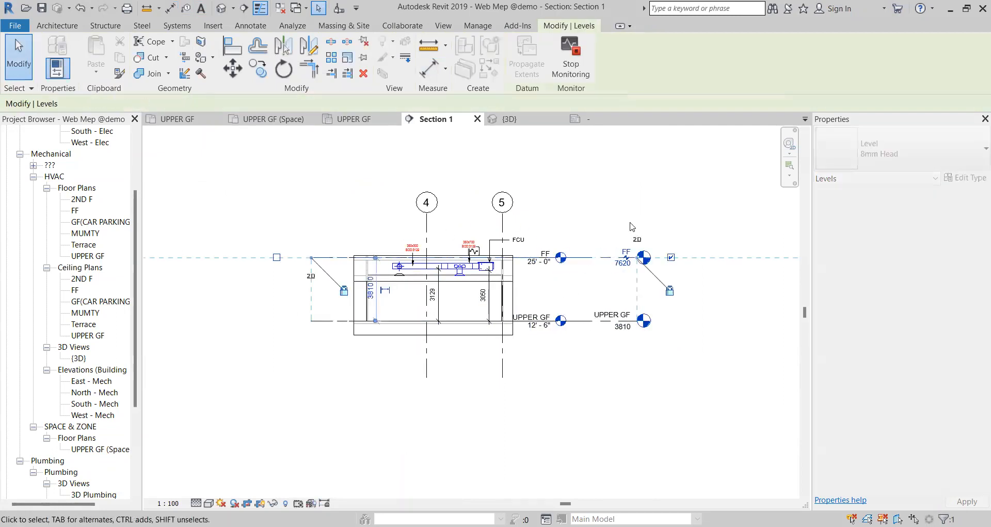
click(633, 225)
scroll(433, 269, down, 1)
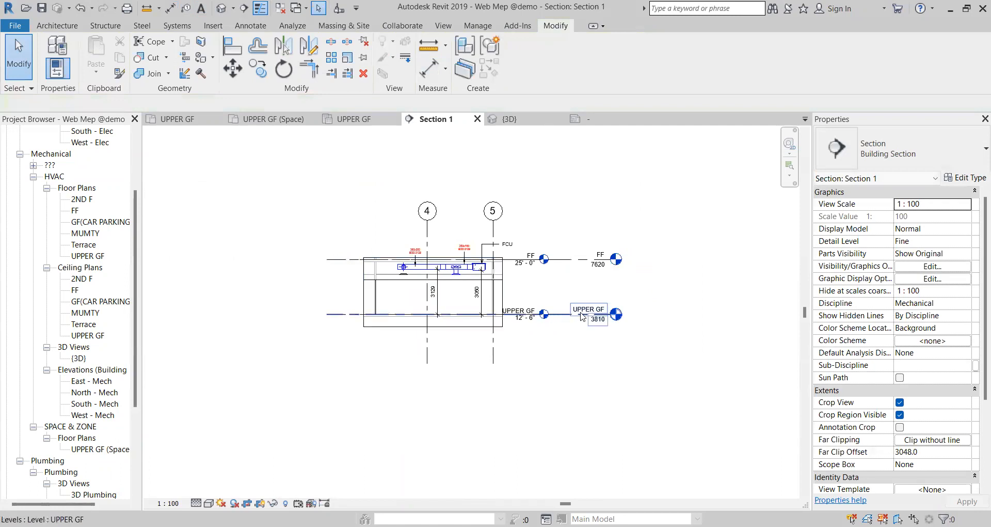
Step: Reopen the UPPER GF floor plan and examine the section marker, ducts, diffusers and notes around both meeting rooms
double_click(87, 256)
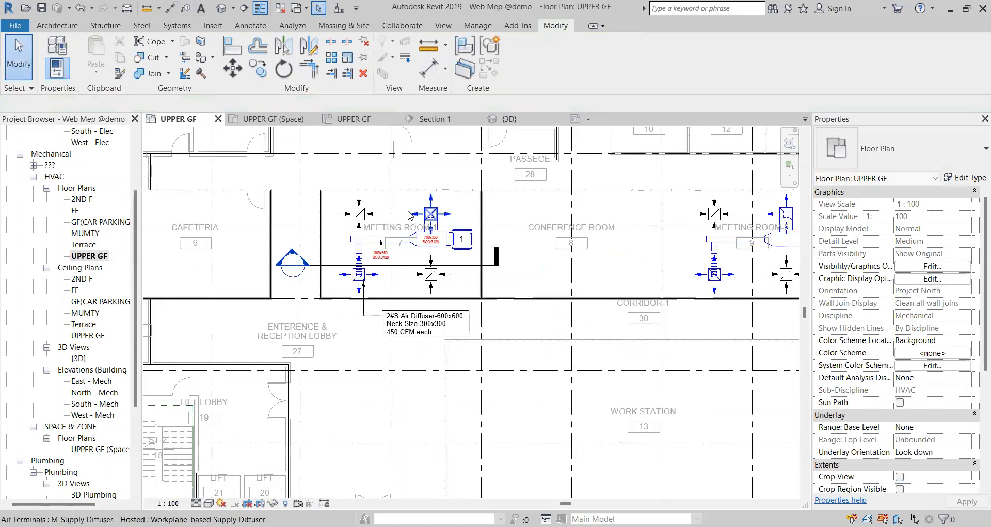
scroll(410, 216, down, 1)
scroll(439, 256, down, 1)
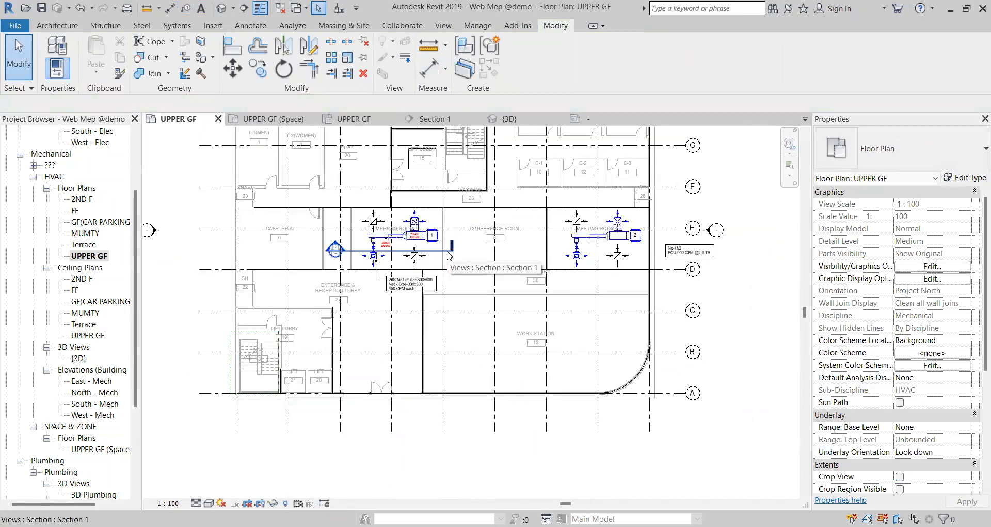
scroll(434, 227, up, 2)
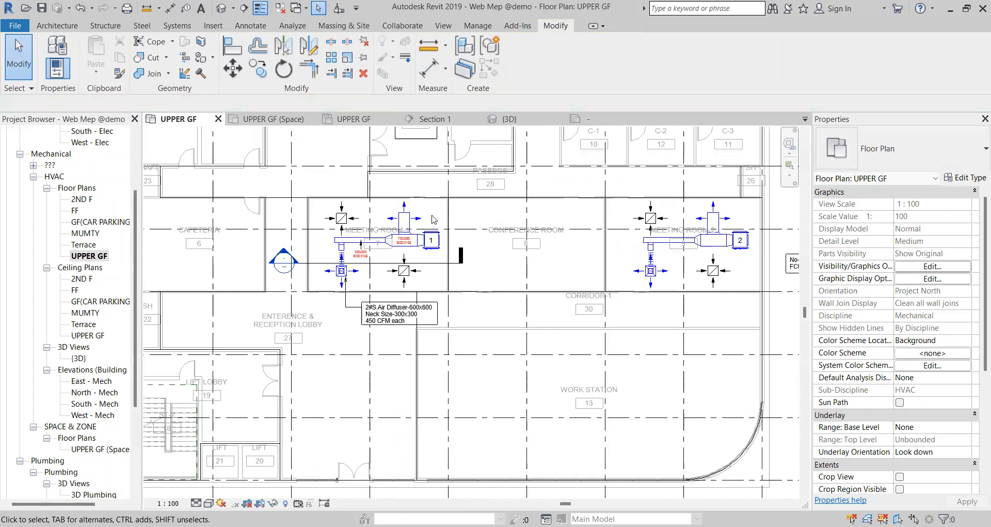
scroll(513, 249, down, 1)
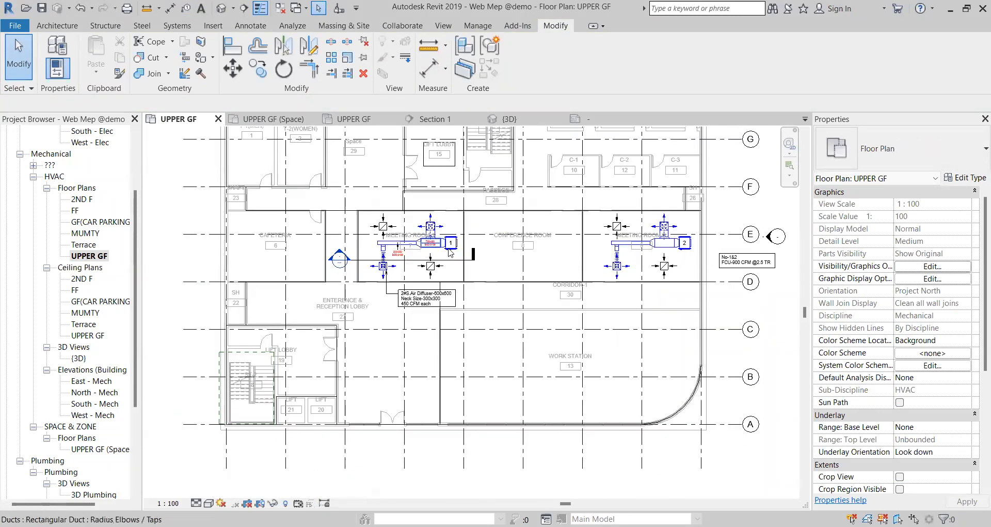
scroll(450, 252, up, 1)
scroll(474, 222, up, 1)
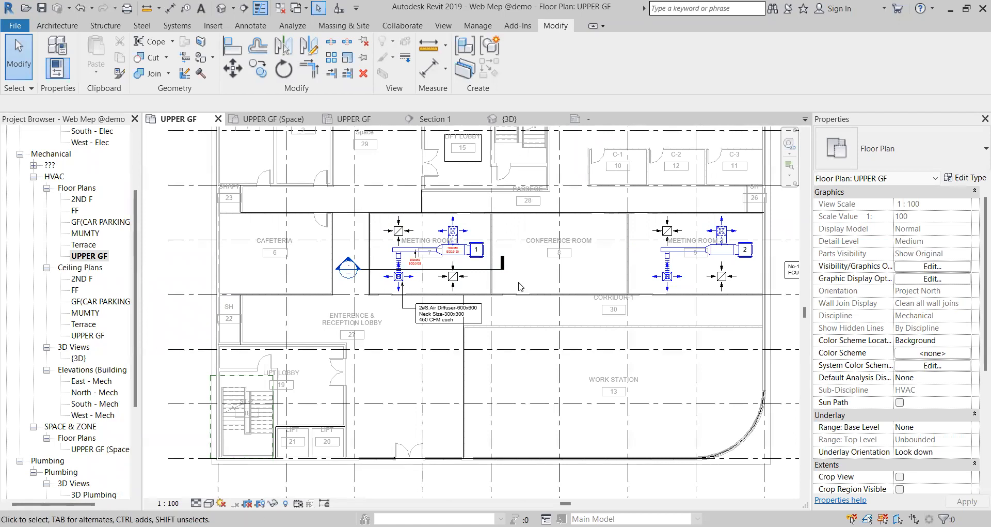
scroll(520, 287, down, 1)
scroll(610, 160, down, 1)
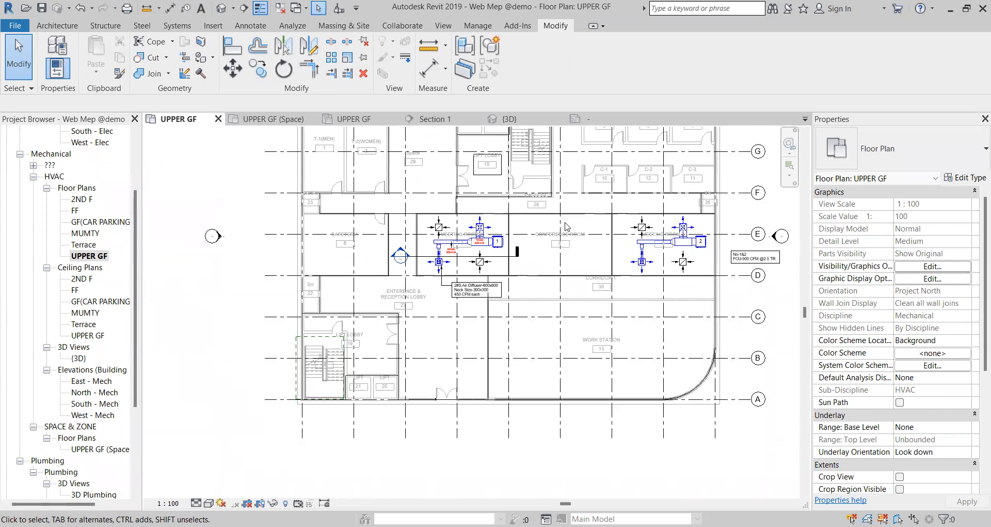
scroll(443, 244, up, 1)
scroll(443, 244, up, 1)
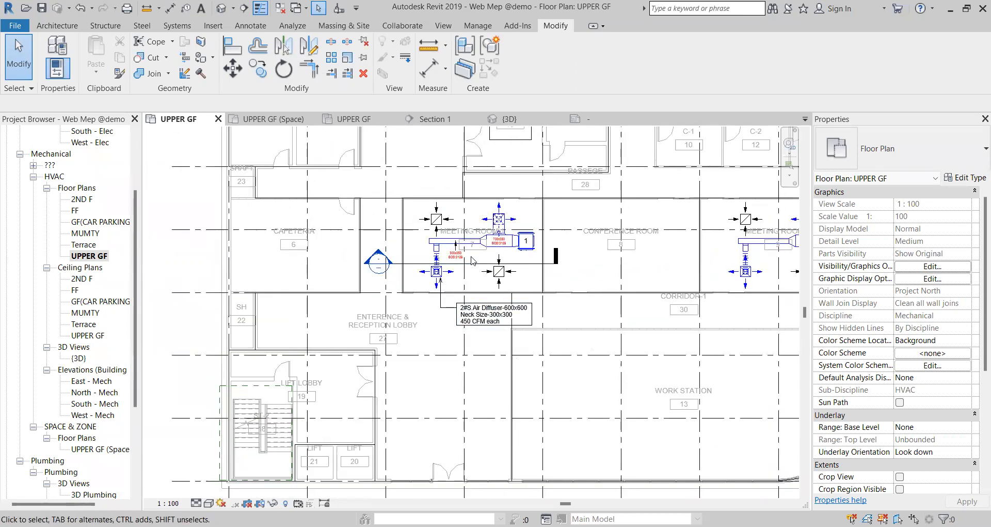
scroll(473, 261, down, 2)
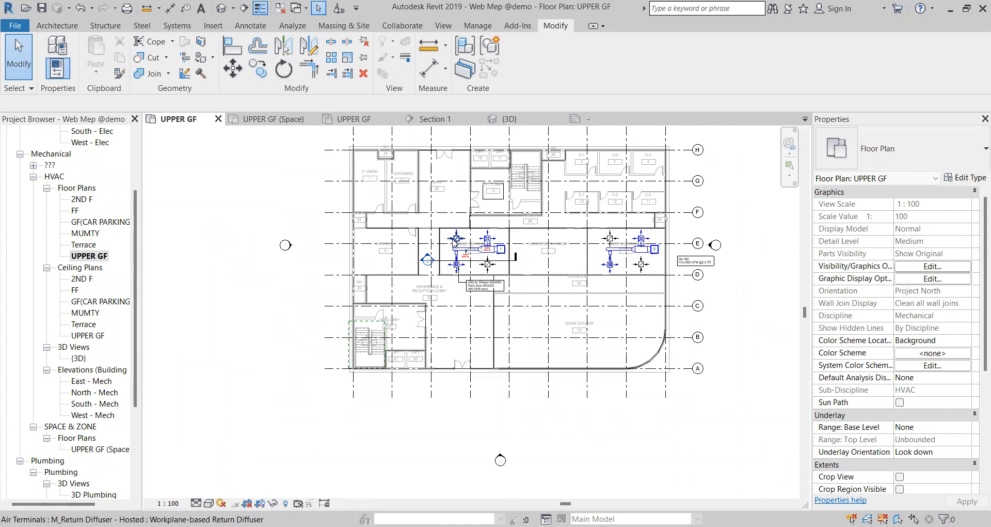
scroll(453, 239, up, 1)
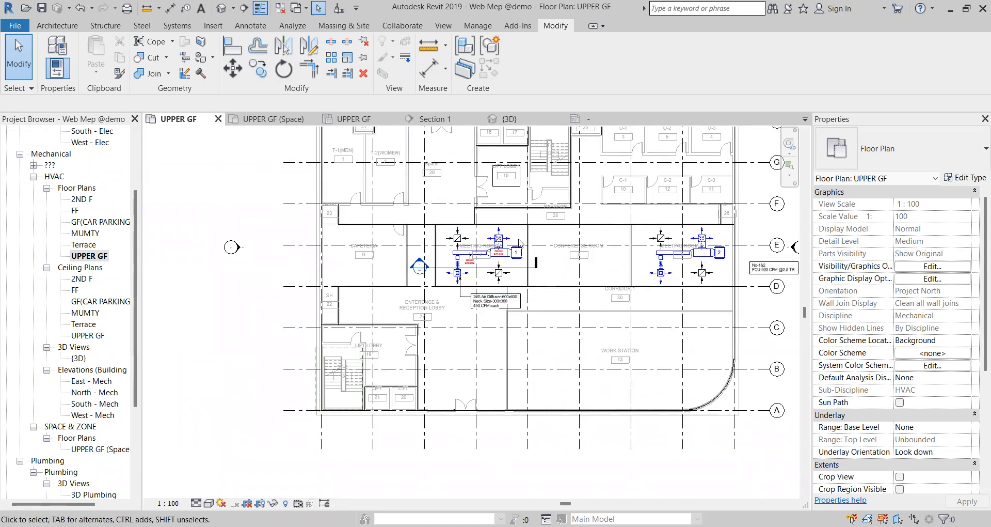
Step: Duplicate the HVAC floor plan UPPER GF as a dependent view
scroll(520, 242, down, 2)
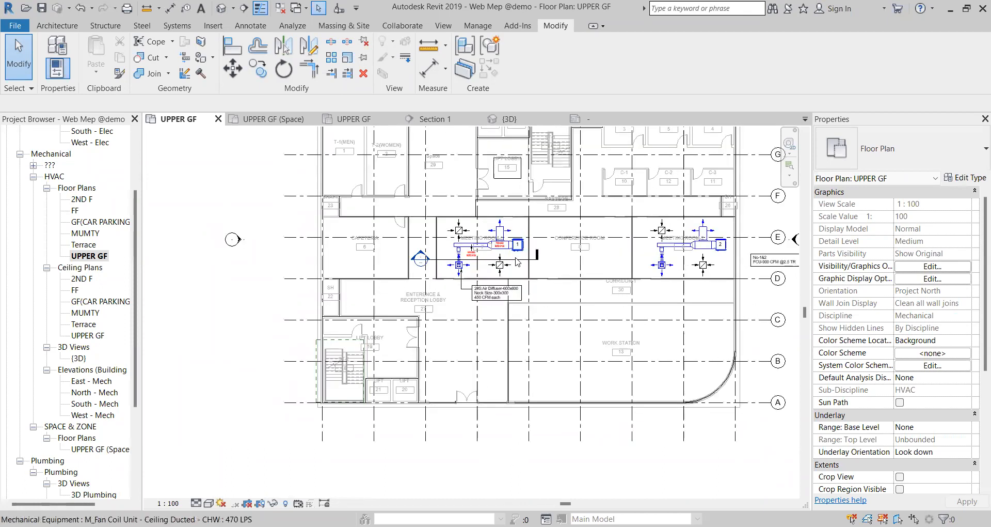
scroll(515, 257, up, 3)
scroll(469, 256, down, 2)
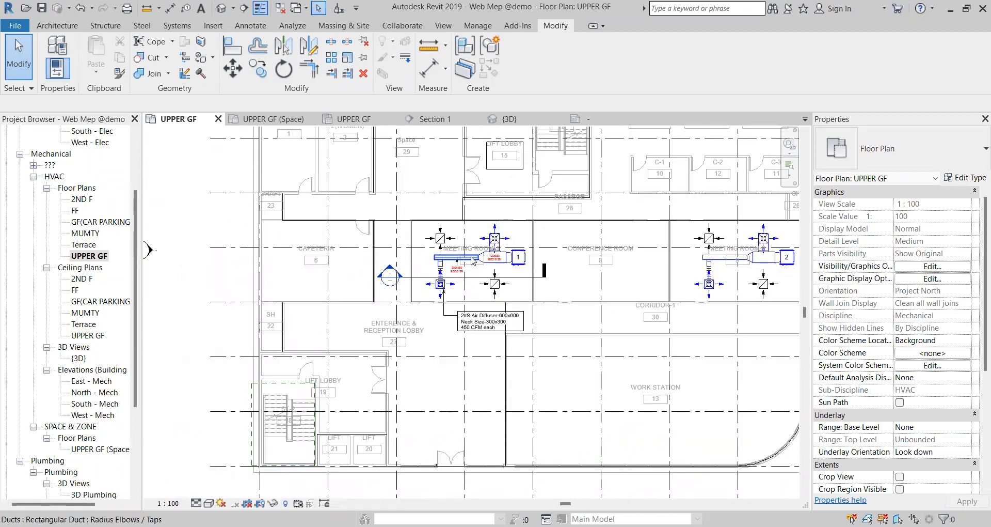
click(95, 258)
right_click(96, 262)
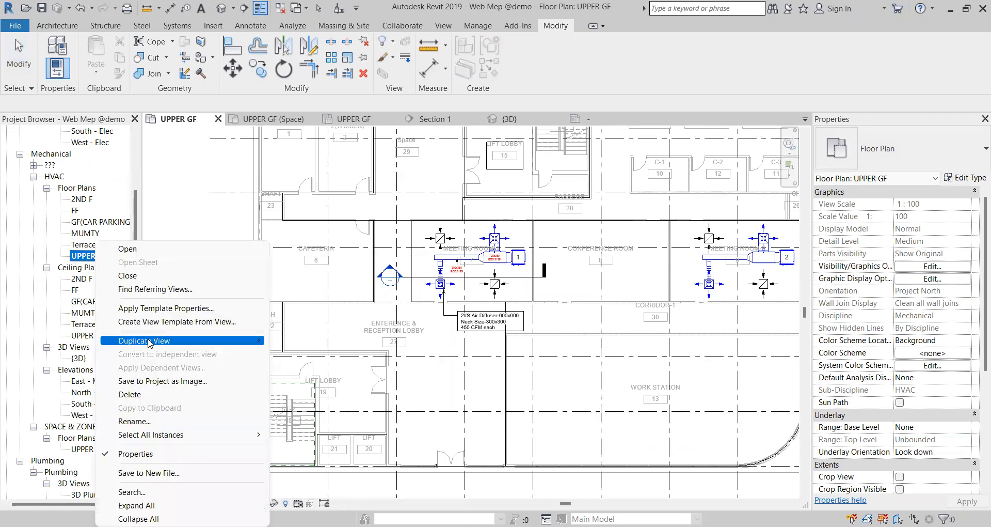
mouse_move(156, 343)
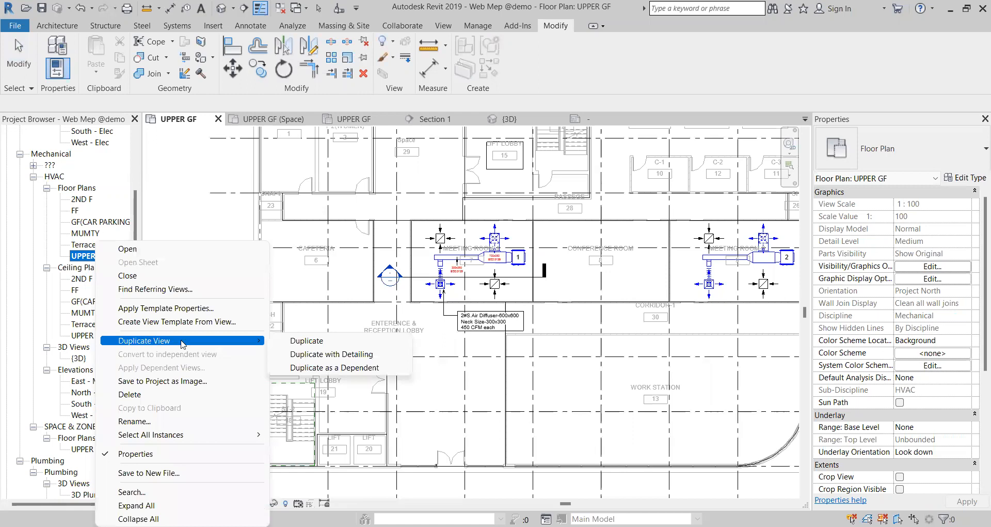
click(296, 367)
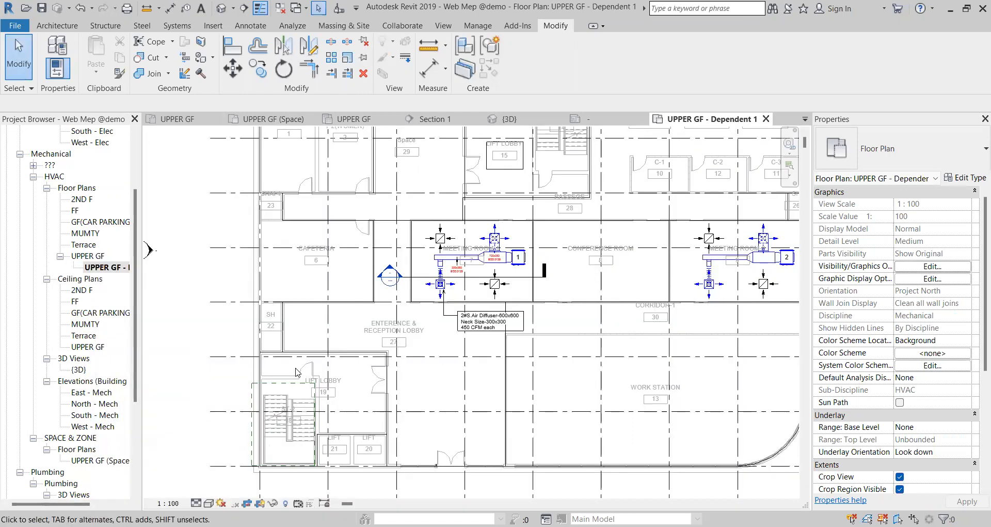
Step: Rename the new dependent view to UPPER GF - Meeting room-1 and widen the Project Browser so the longer view names fit
click(100, 267)
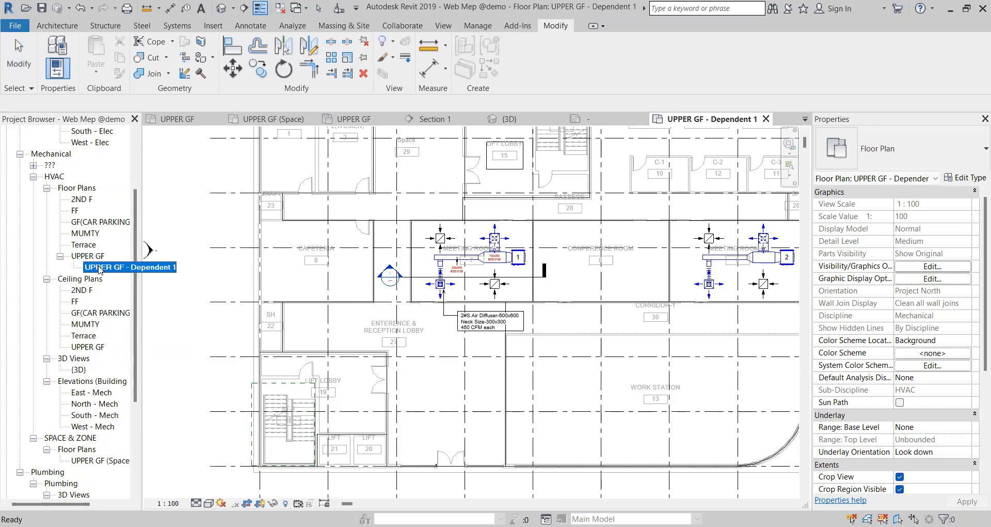
right_click(99, 268)
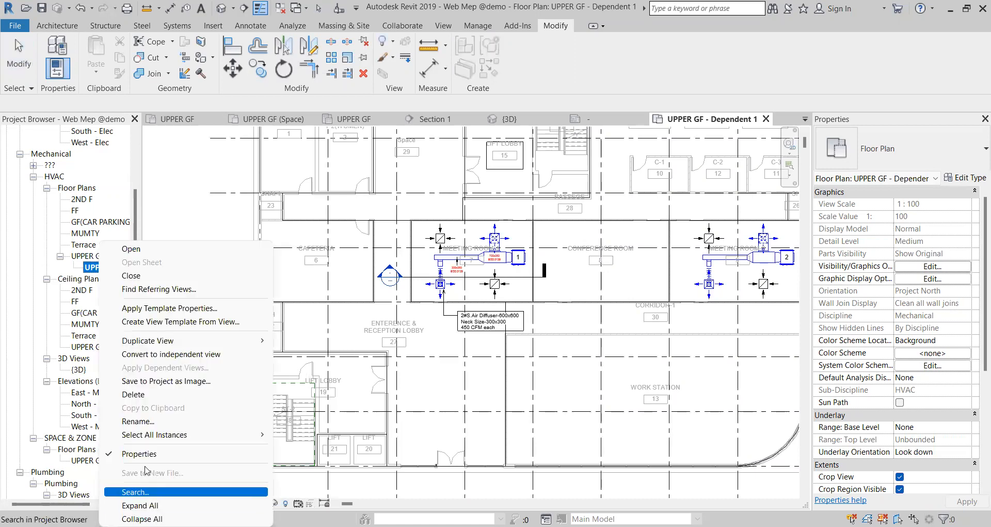
click(150, 422)
click(127, 269)
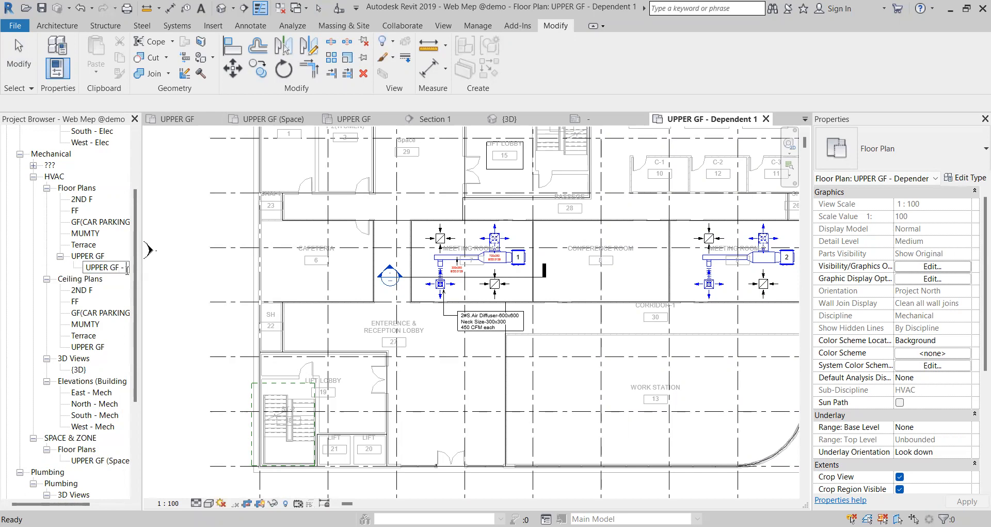
drag(127, 269, 152, 273)
text(Meeting room-1)
key(Return)
drag(141, 214, 167, 220)
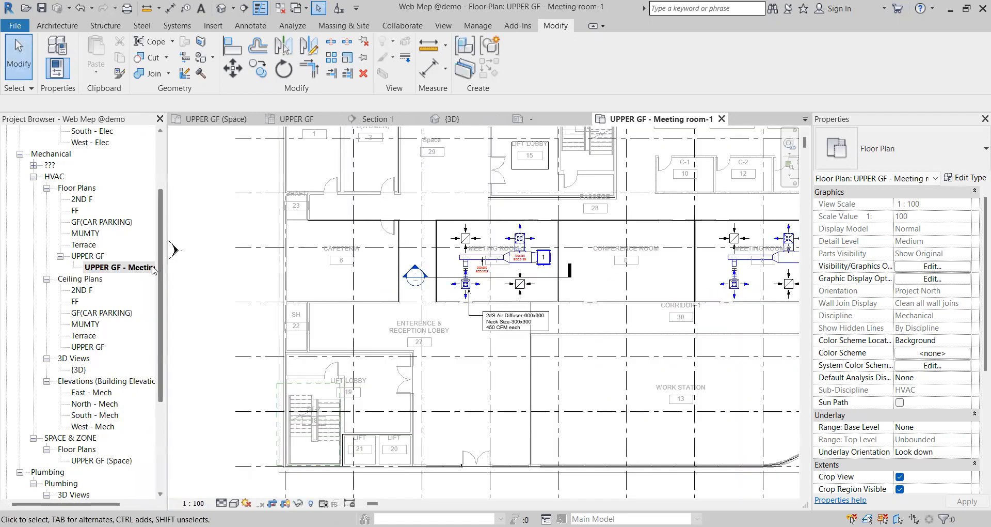
Step: Reopen the parent UPPER GF plan and return to UPPER GF - Meeting room-1 to compare the two views
click(87, 256)
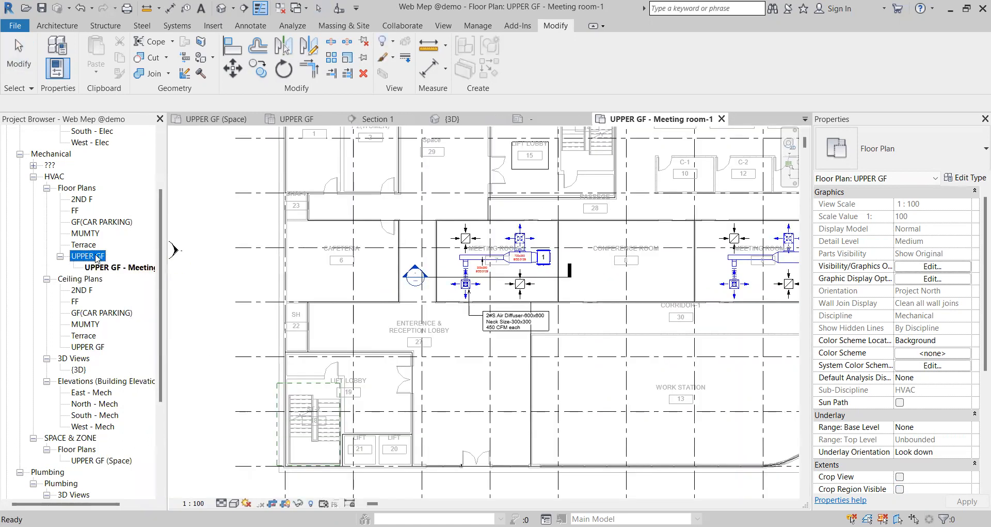
double_click(96, 257)
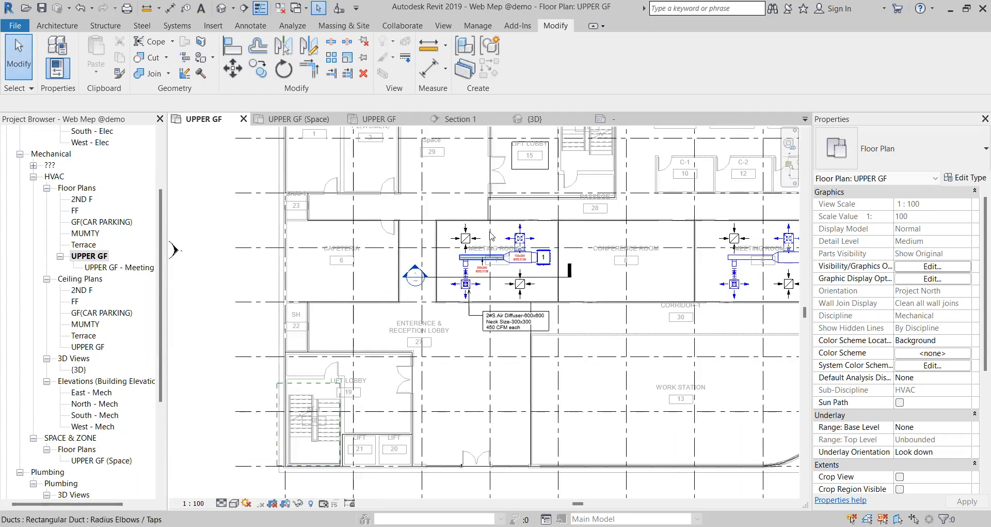
double_click(117, 267)
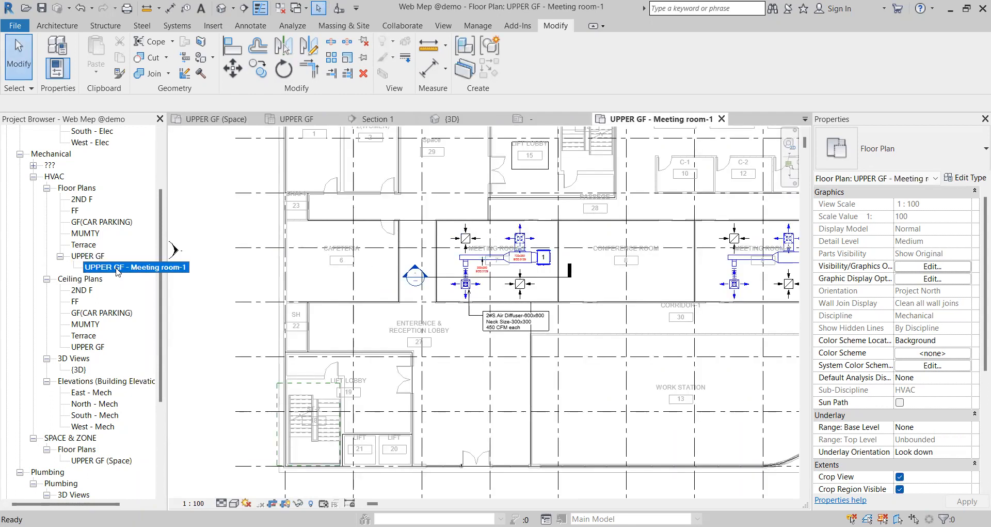
scroll(251, 284, down, 1)
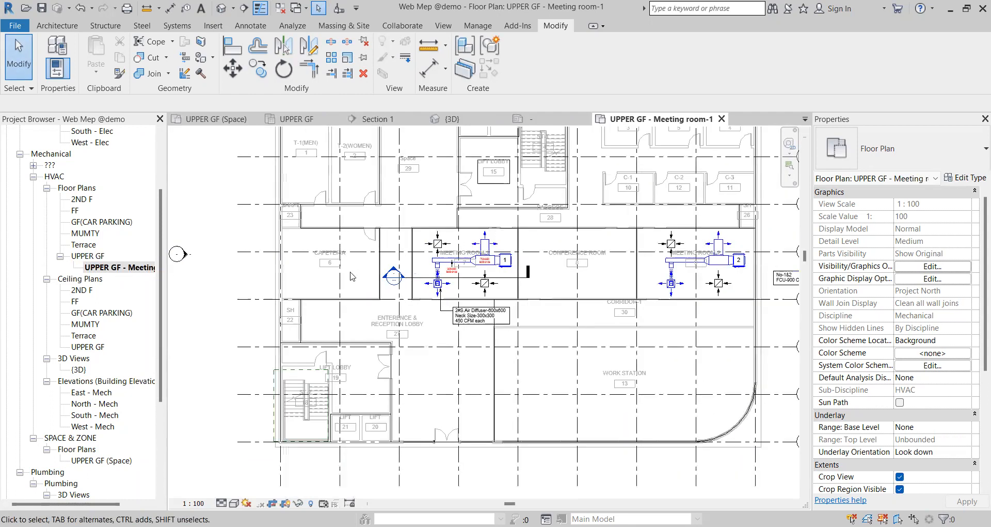
middle_drag(563, 273, 470, 259)
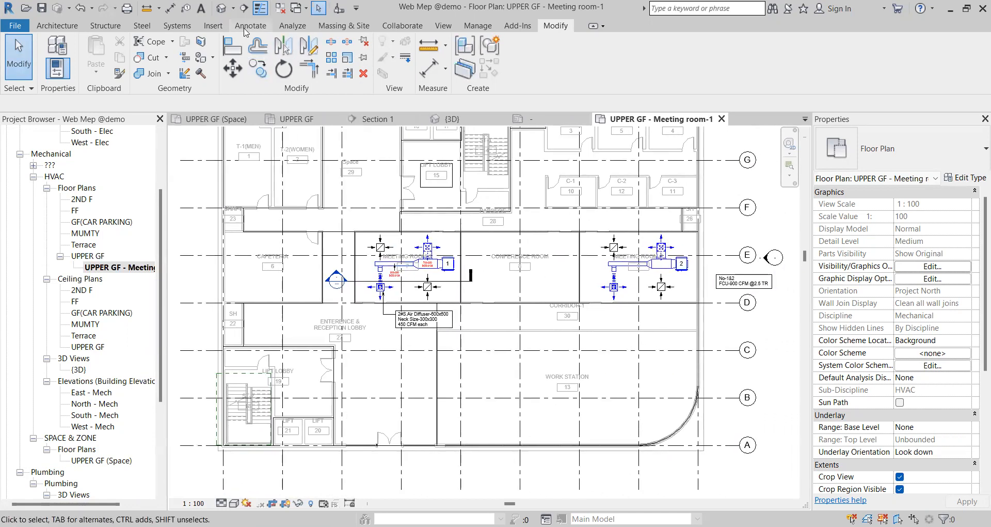
Step: Draw a scope box with a height of 4000 around Meeting Room-1, just outside its walls
click(441, 27)
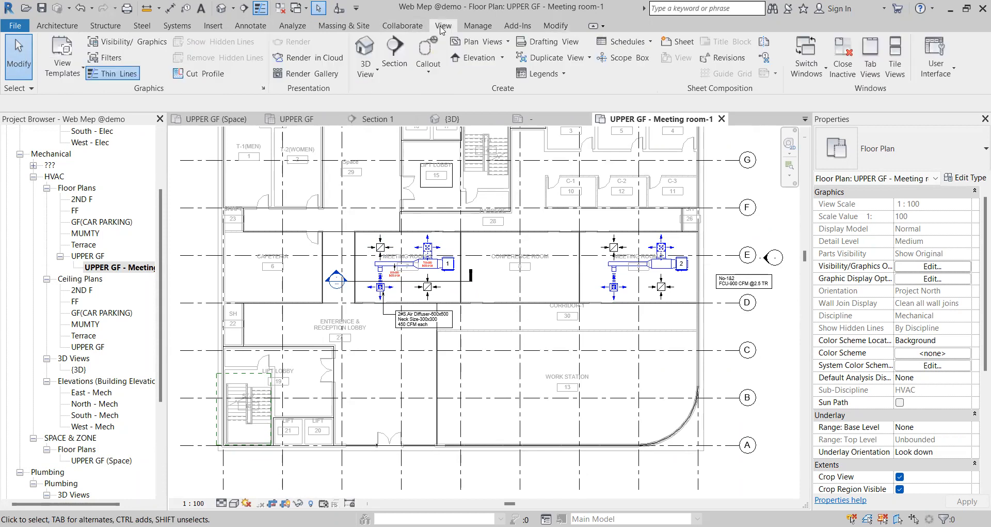
click(642, 60)
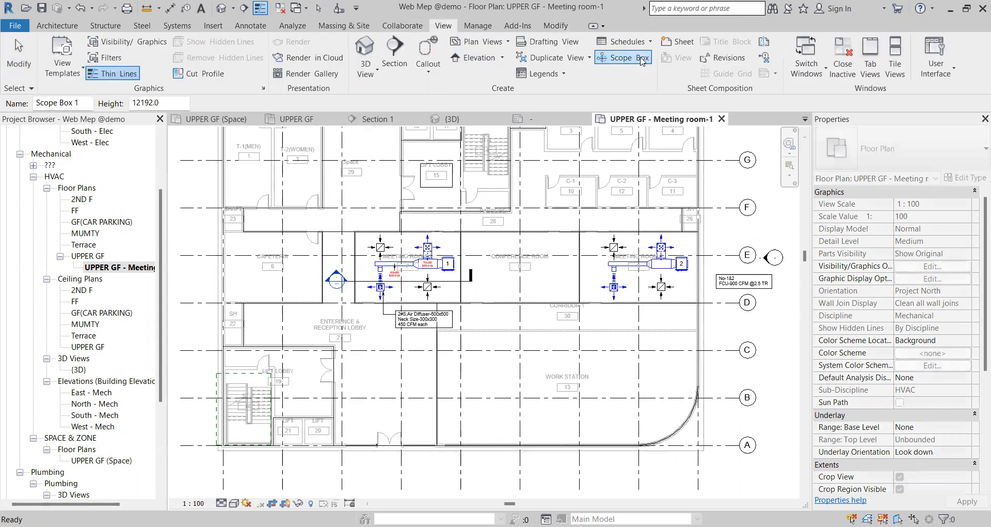
click(135, 106)
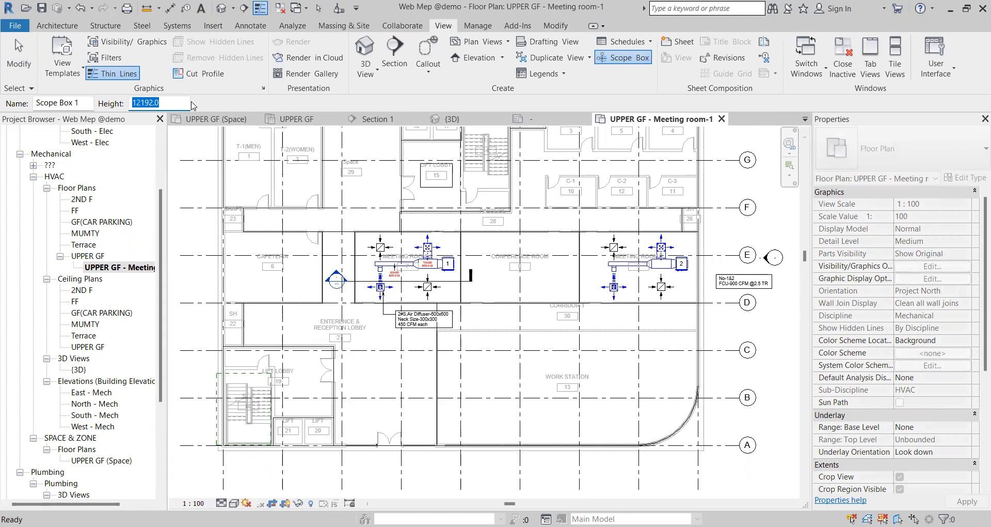
text(4000)
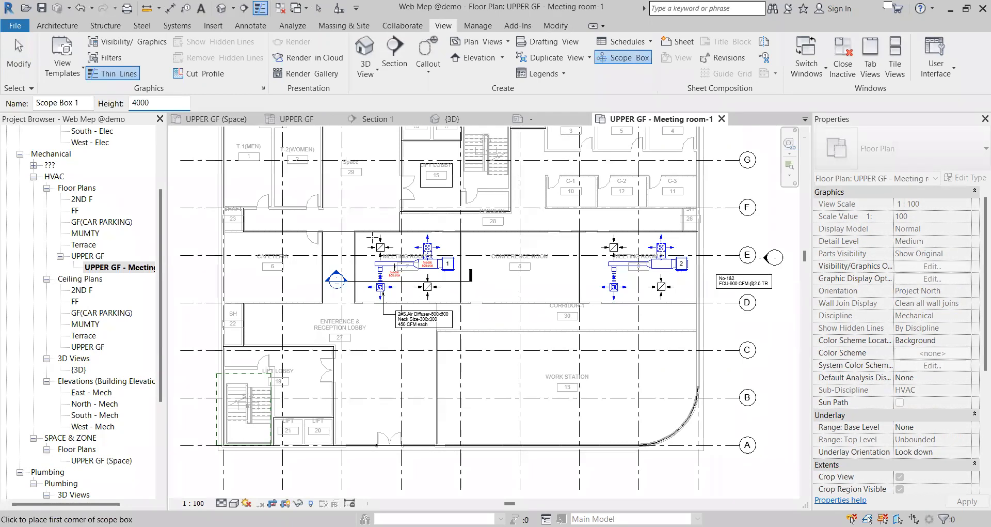
scroll(372, 237, up, 5)
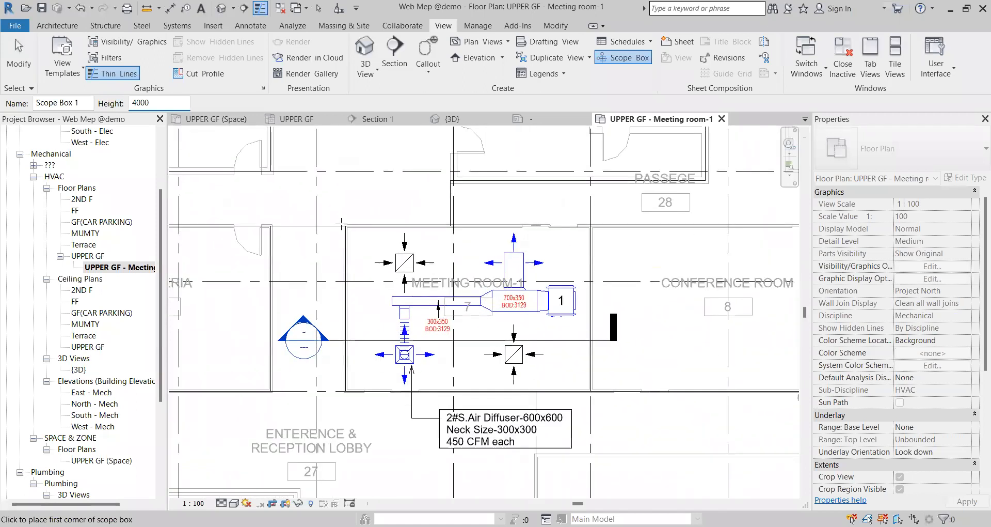
click(333, 217)
scroll(355, 241, down, 2)
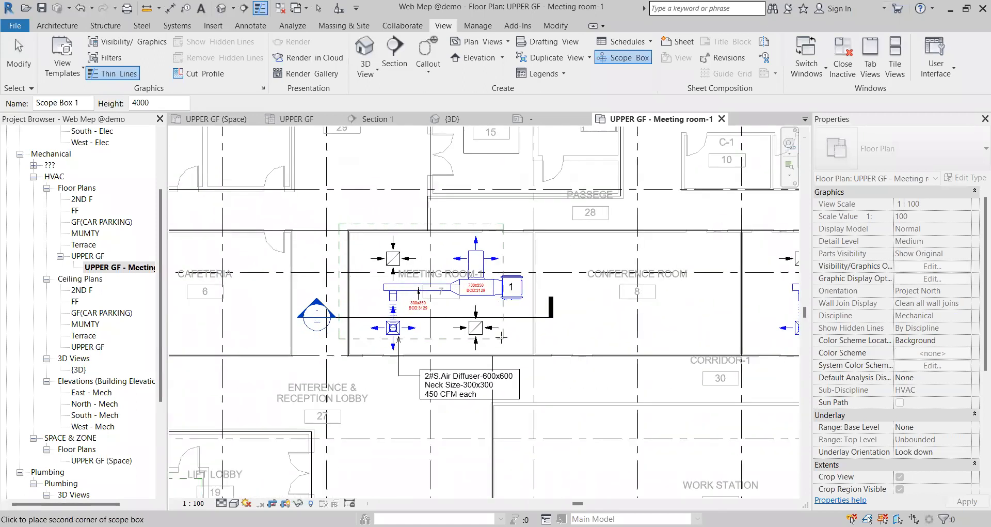
click(540, 365)
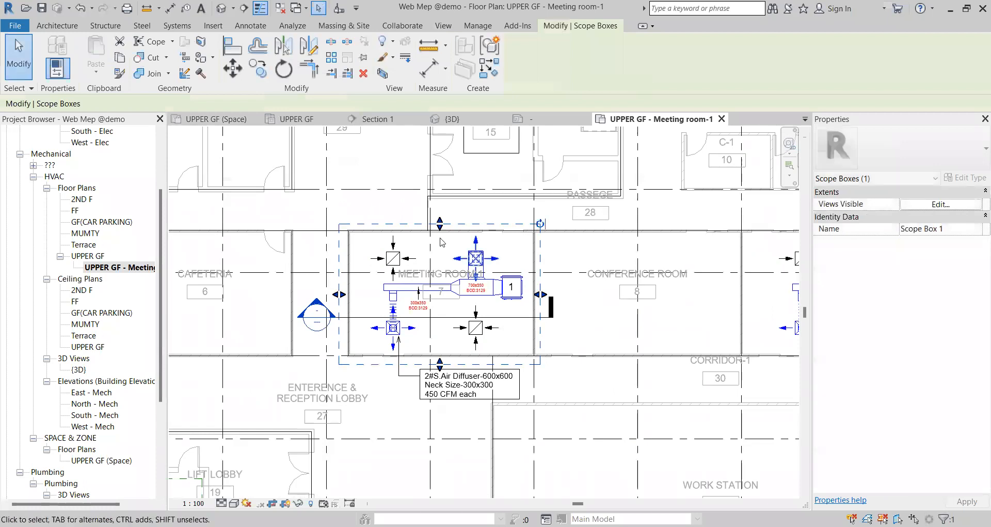
scroll(477, 229, down, 1)
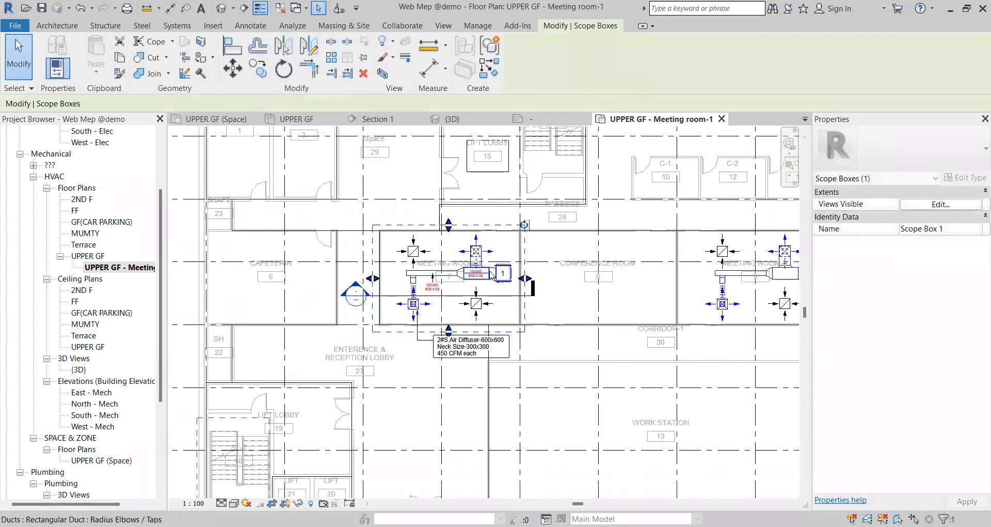
Step: Rename the scope box around the meeting room to Meeting Room-1
click(966, 229)
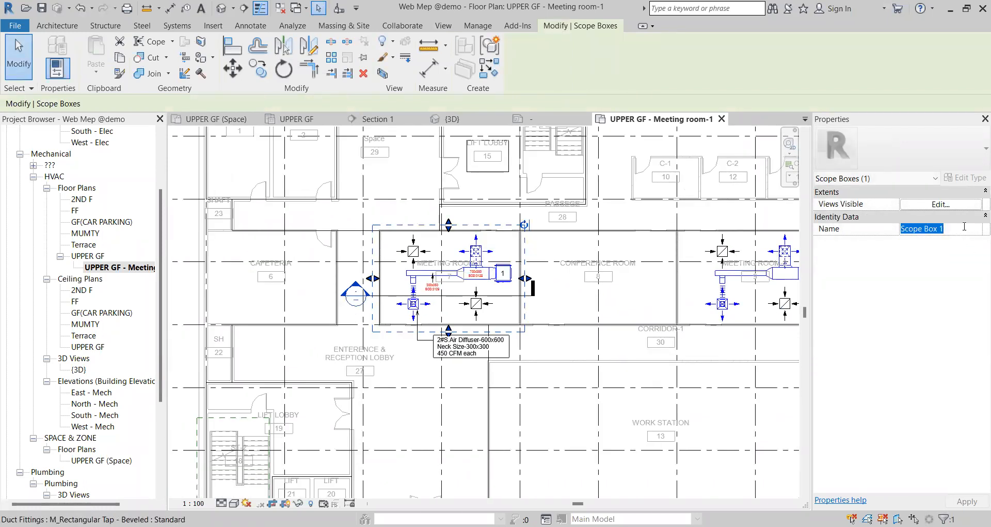
text(Meeting Room-1)
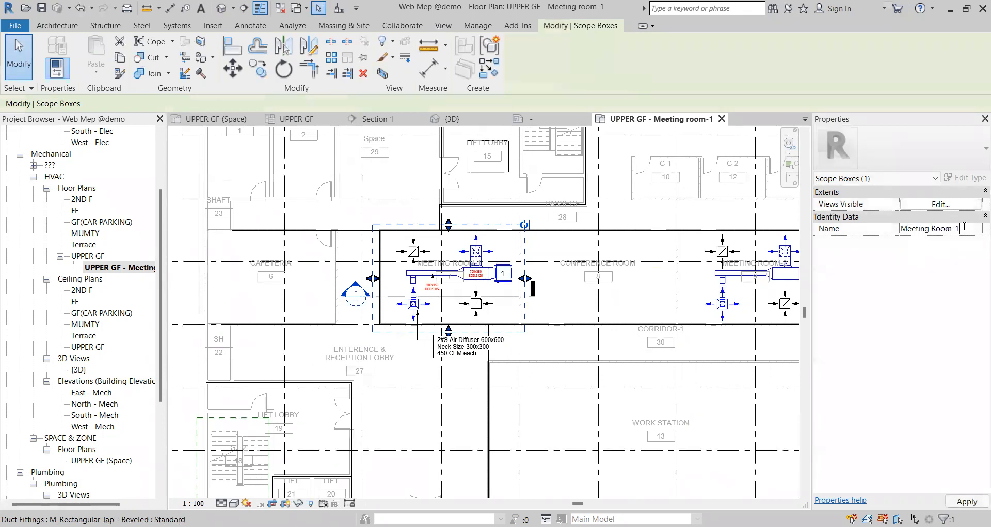
click(403, 206)
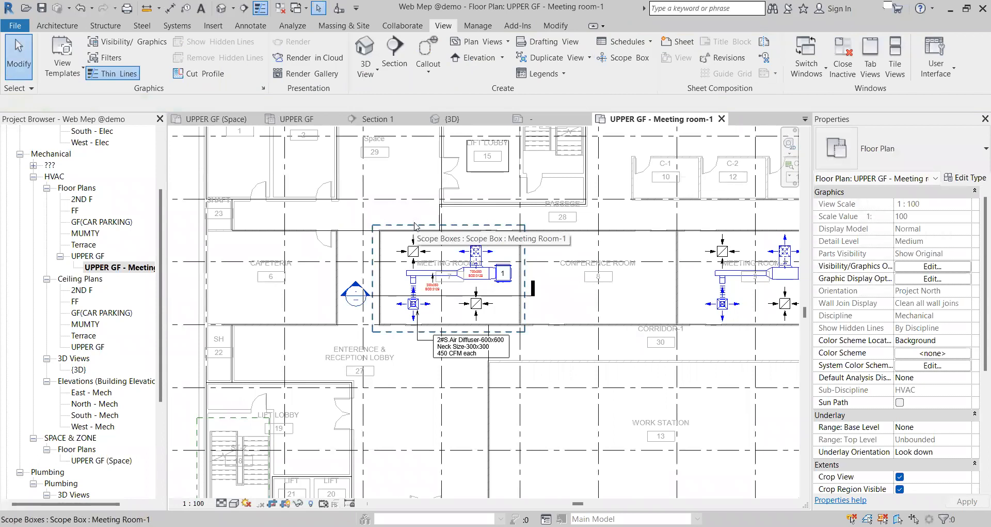
Step: Assign the Meeting Room-1 scope box to the UPPER GF - Meeting room-1 view to crop it to that room
scroll(928, 341, down, 5)
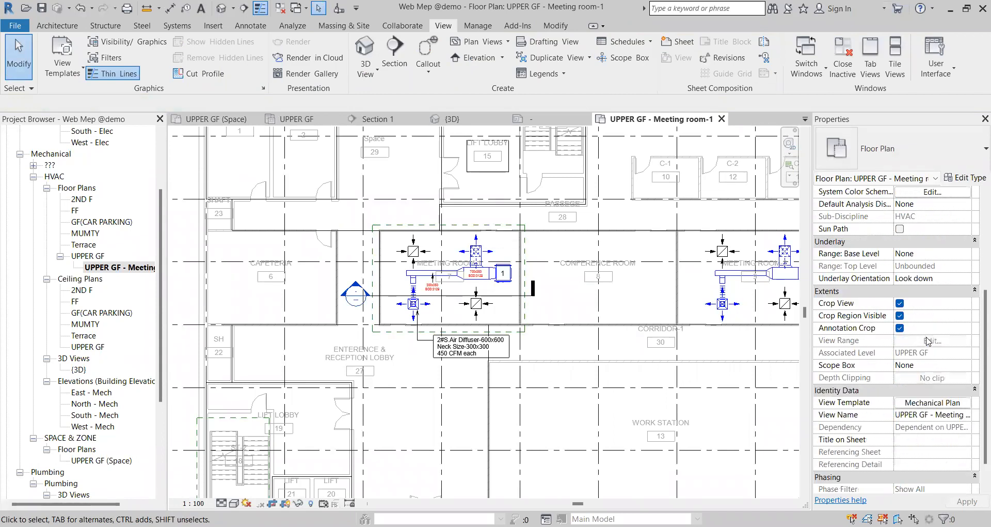
click(970, 366)
click(932, 384)
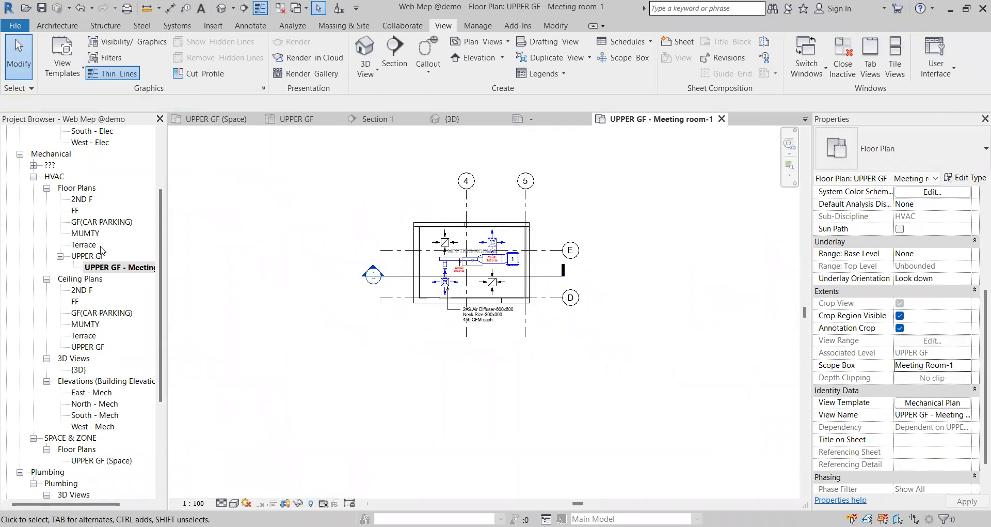
double_click(89, 257)
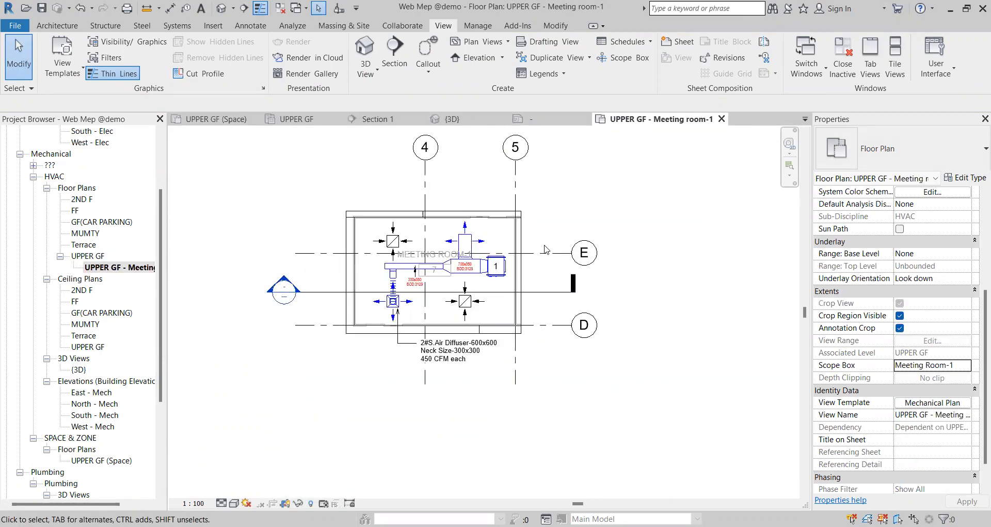
scroll(545, 246, up, 1)
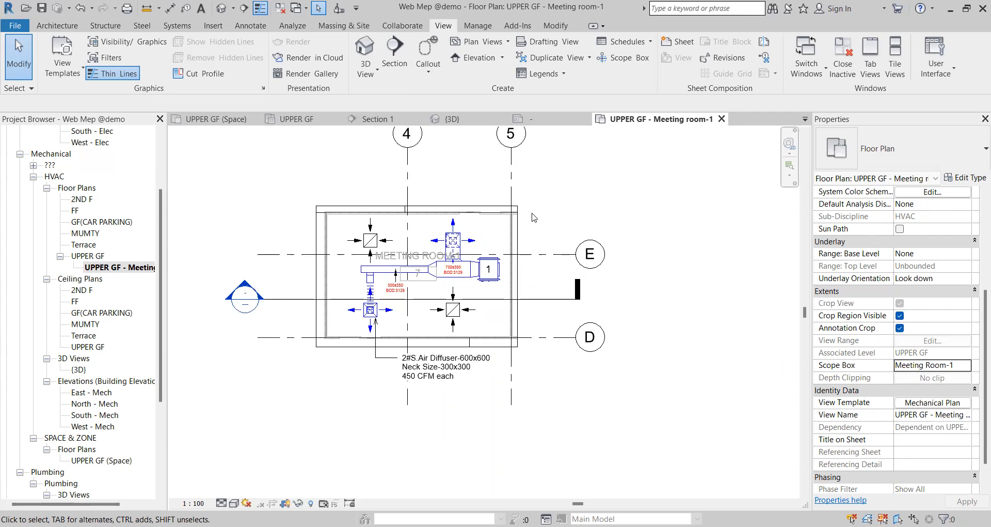
Step: Shorten the Section 1 line at both ends so it stops just outside the Meeting Room-1 walls
scroll(534, 216, down, 2)
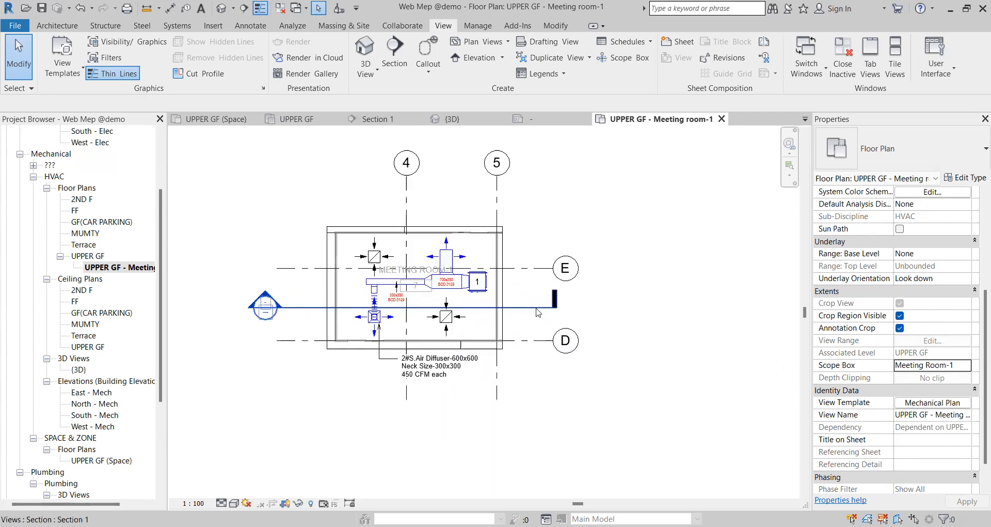
click(537, 311)
drag(281, 307, 316, 307)
drag(552, 310, 518, 307)
Step: Widen the gap in the Section 1 line on both sides so only short stubs remain at the section head and tail
scroll(416, 308, up, 1)
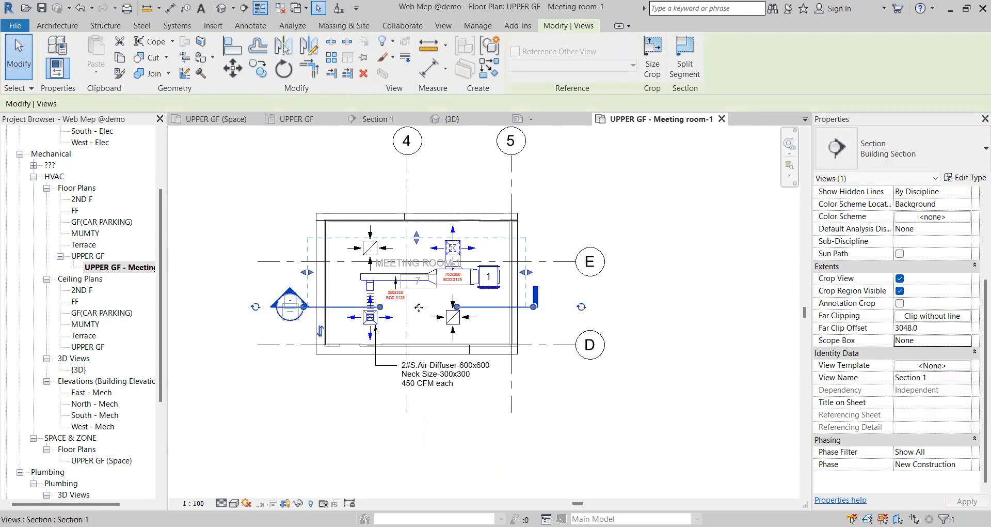
drag(380, 308, 343, 310)
drag(458, 309, 498, 309)
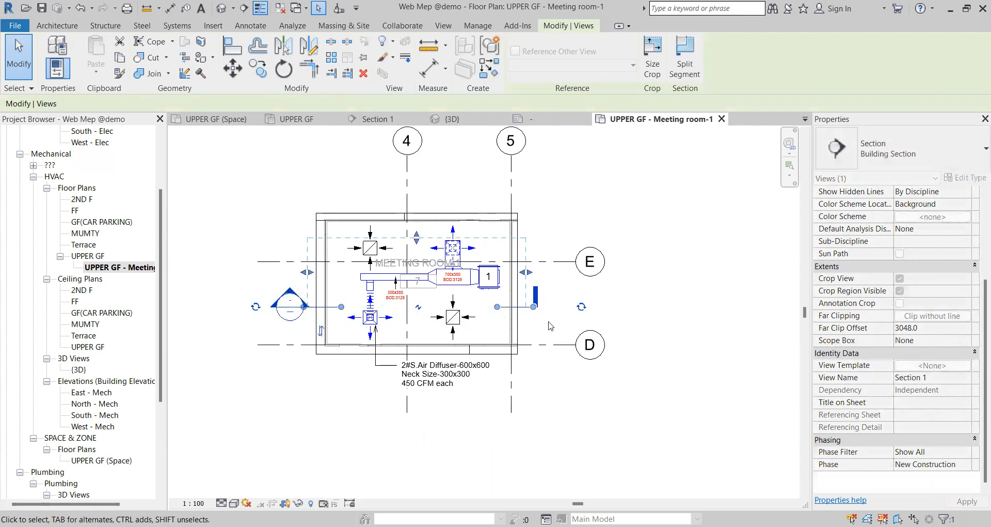
click(551, 325)
scroll(329, 299, down, 2)
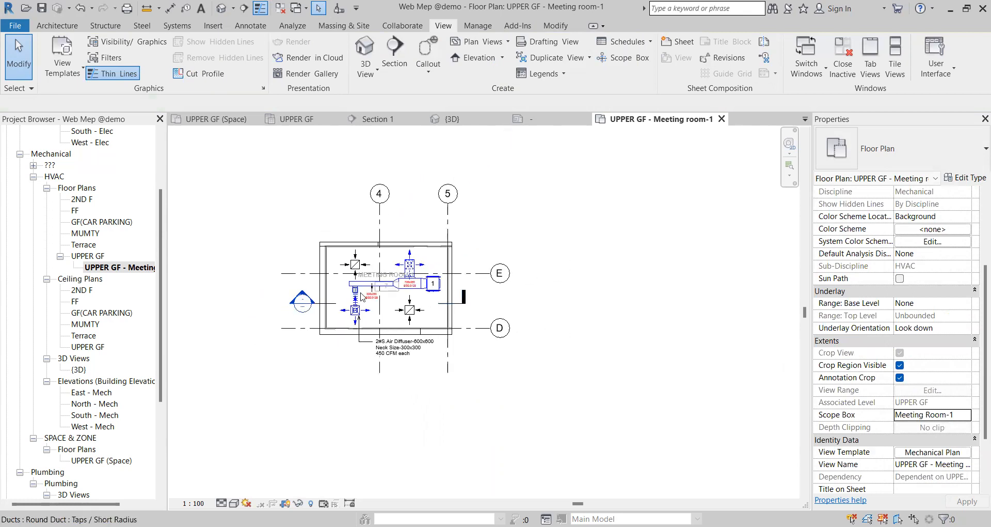
Step: Reopen the parent UPPER GF plan and go to the Section 1 view from its section marker
double_click(88, 256)
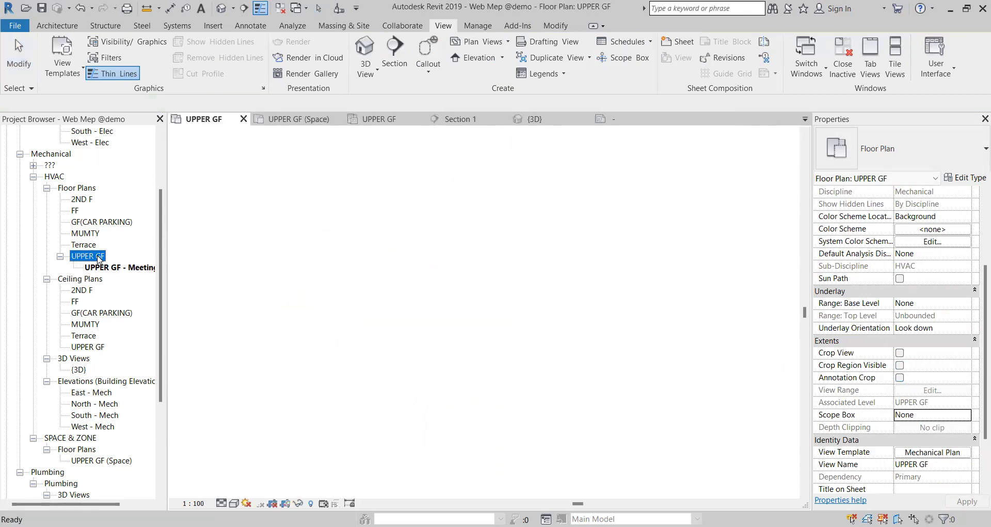
scroll(413, 243, up, 4)
double_click(406, 247)
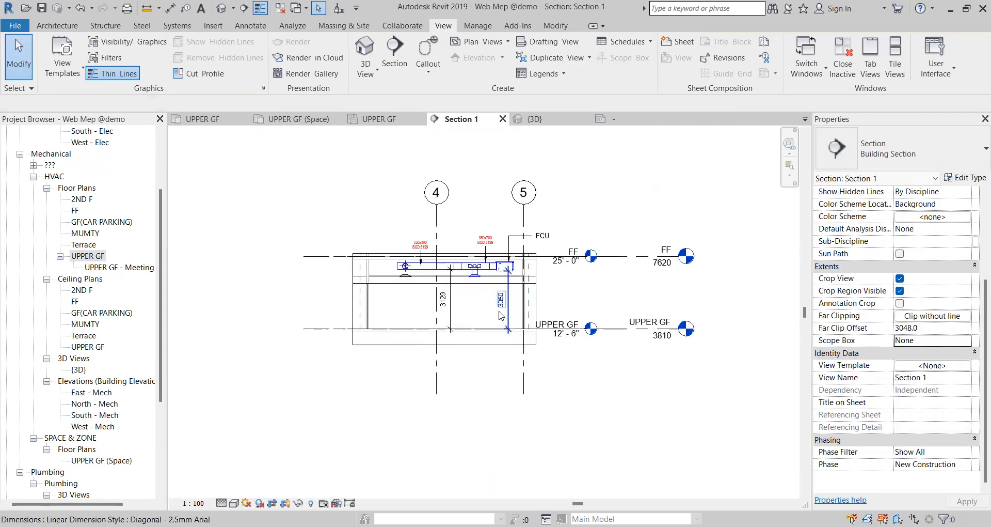
Step: Leave Section 1 and open the dependent UPPER GF - Meeting room-1 plan to view the cropped room
scroll(512, 285, down, 1)
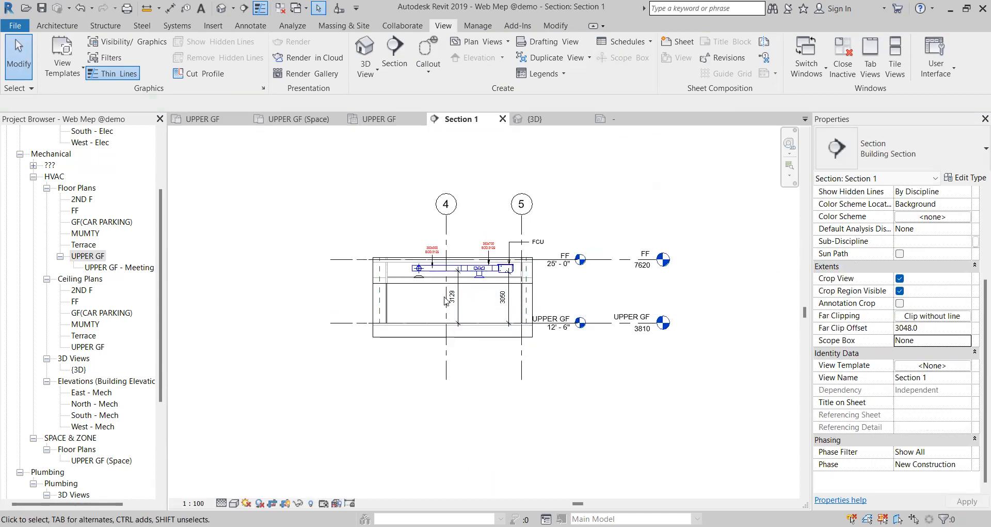
click(940, 377)
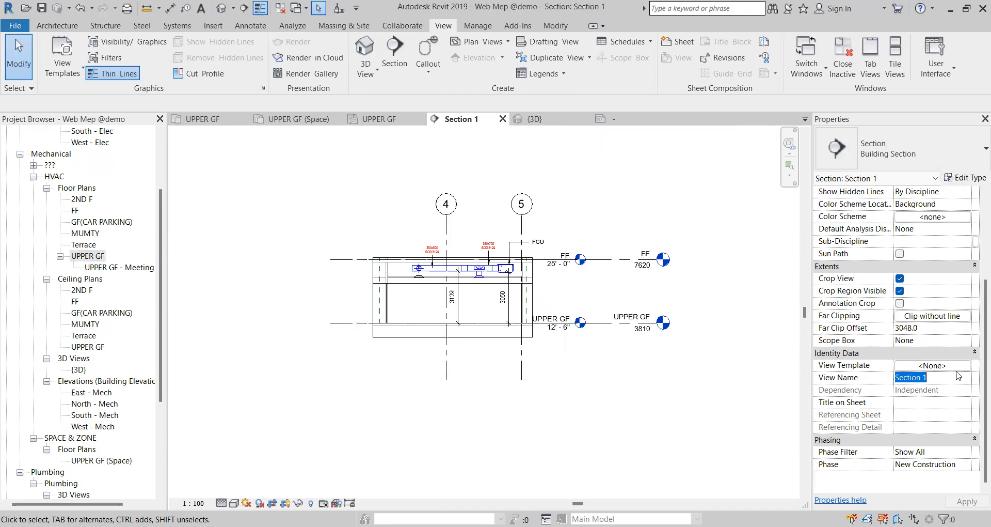
click(804, 352)
double_click(87, 256)
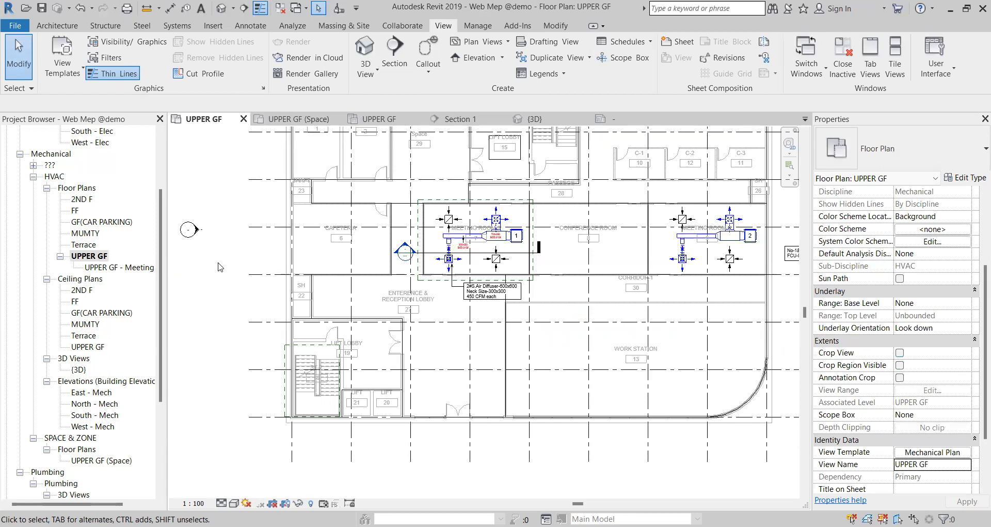
double_click(143, 267)
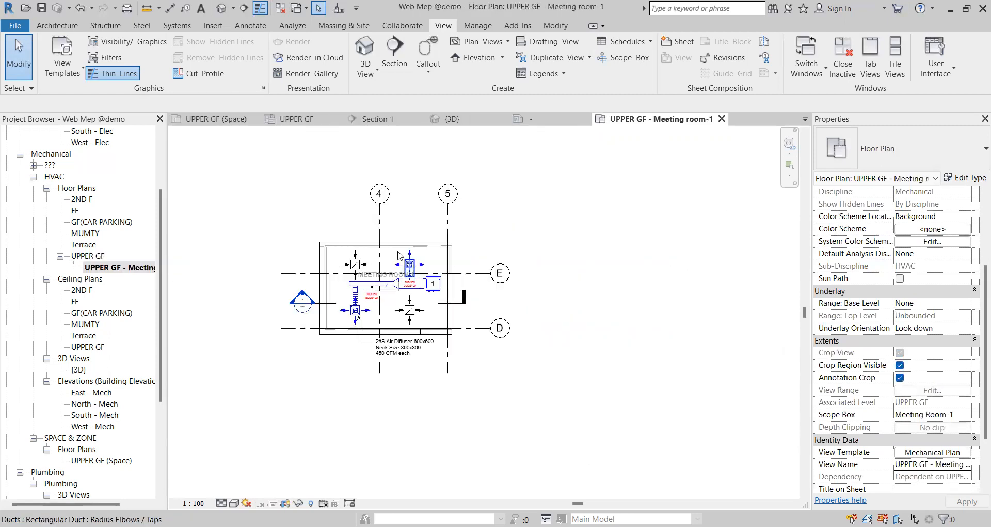
scroll(454, 321, up, 2)
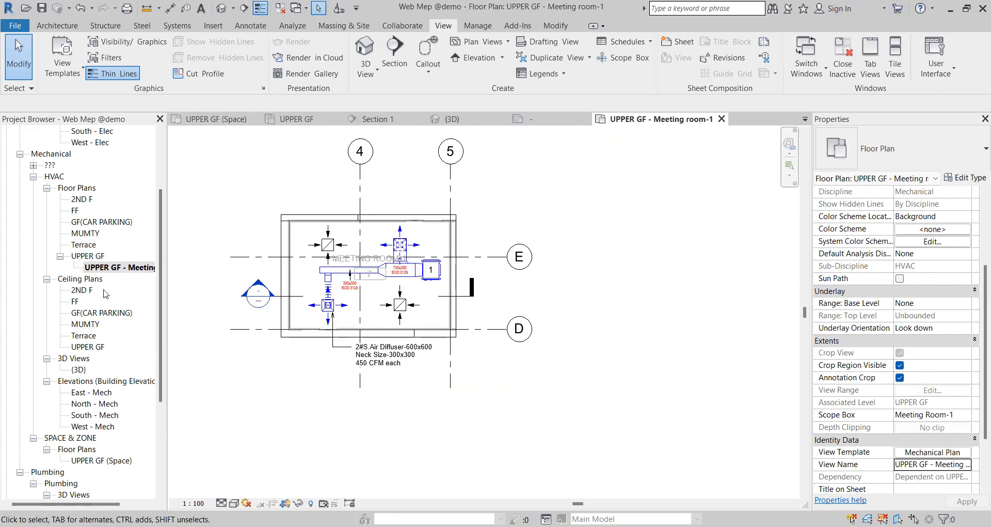
Step: Set the Sub-Discipline of the Section 1 view to HVAC so it is grouped with the HVAC views
scroll(72, 268, up, 1)
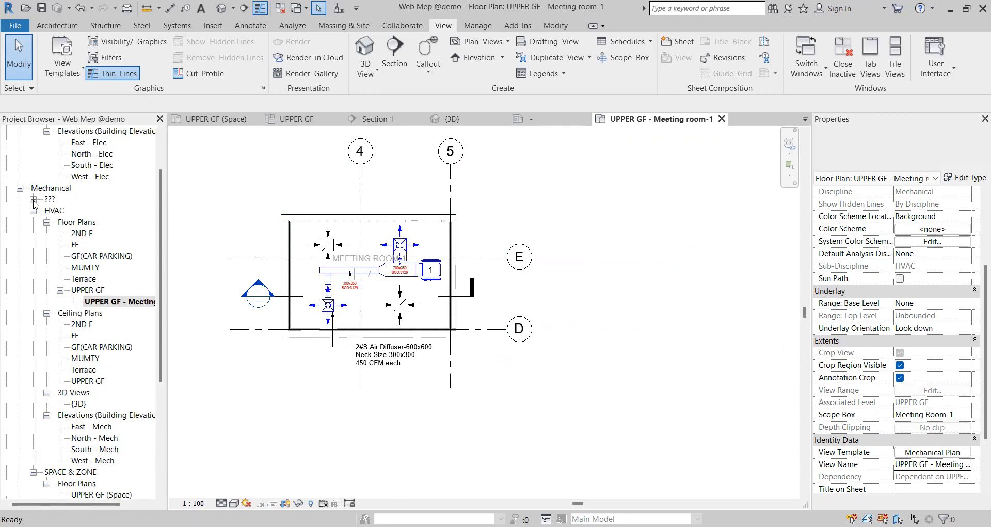
click(33, 200)
click(47, 211)
click(87, 222)
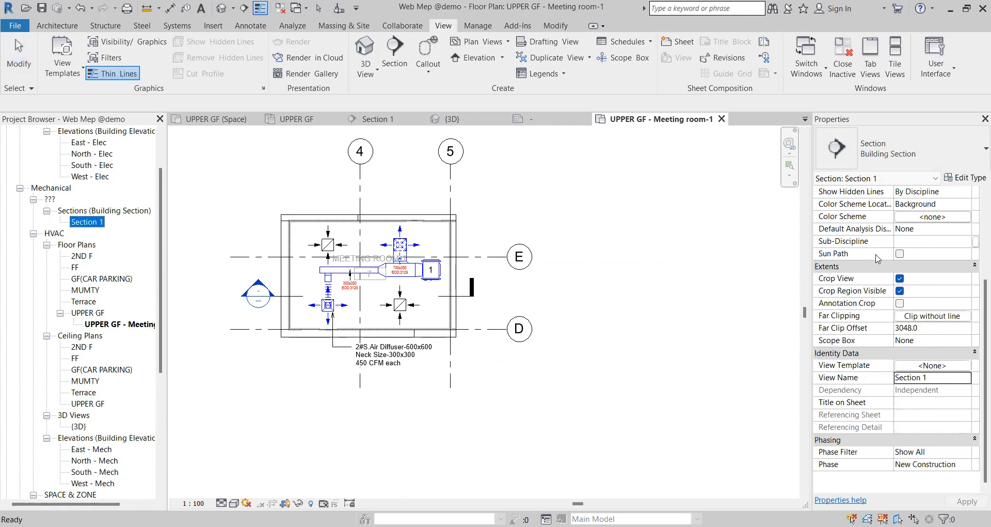
click(969, 244)
click(966, 241)
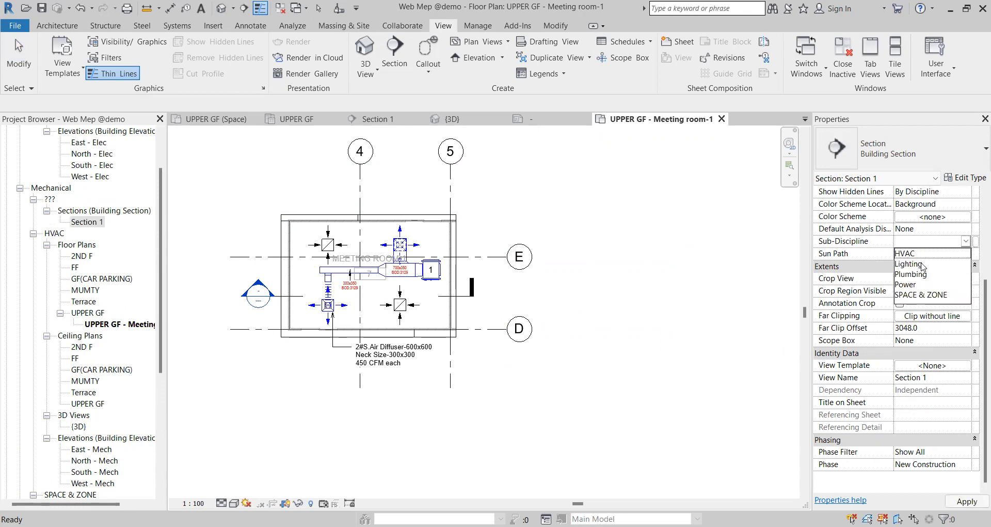
scroll(111, 394, down, 1)
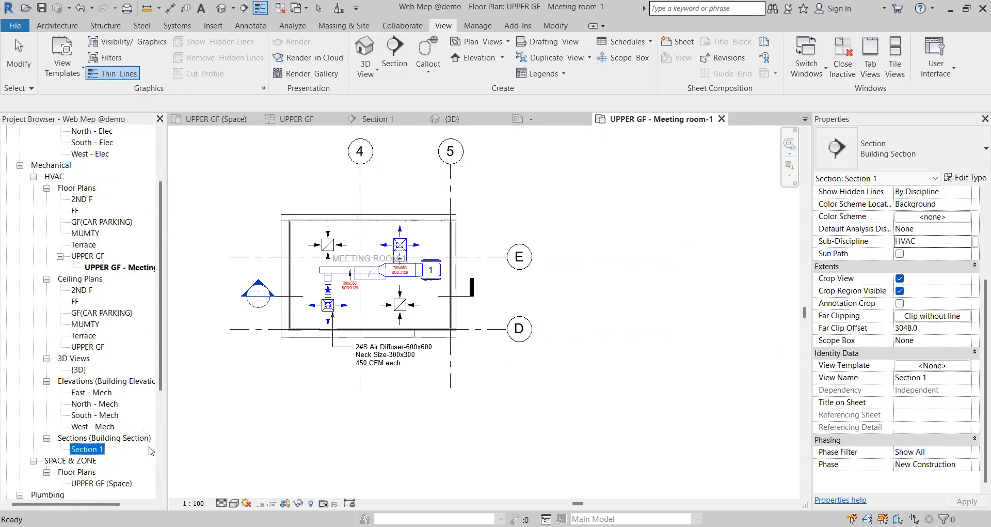
Step: Open the mechanical {3D} view and duplicate it
click(220, 407)
double_click(79, 370)
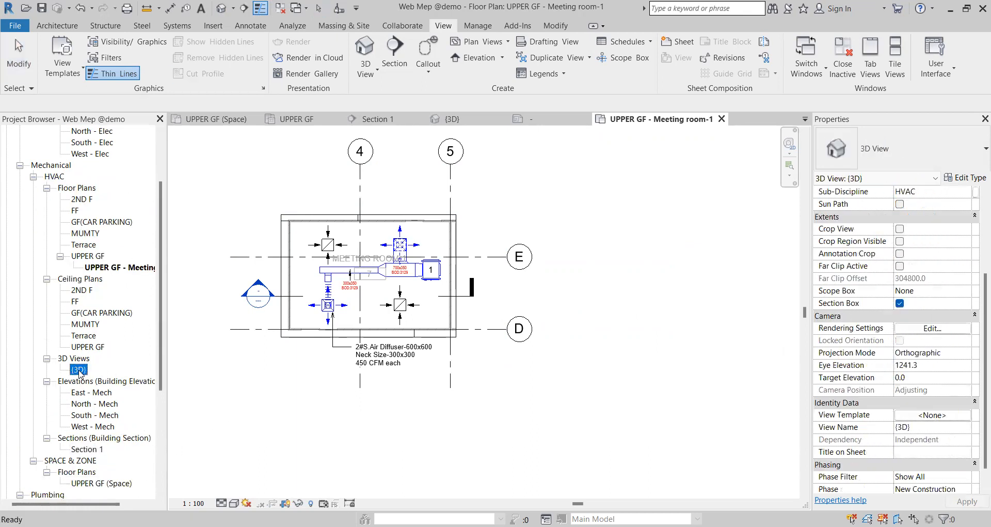
click(79, 369)
right_click(86, 370)
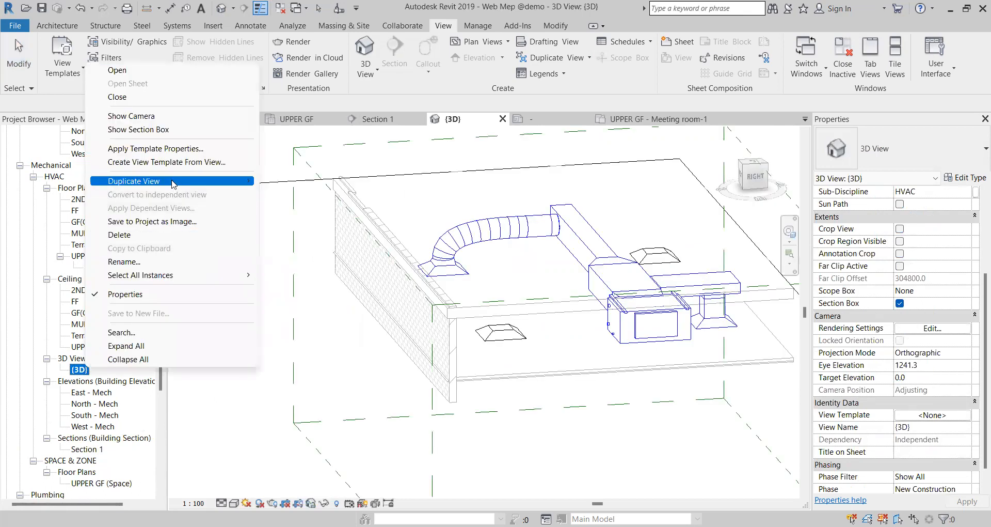
mouse_move(172, 181)
click(326, 192)
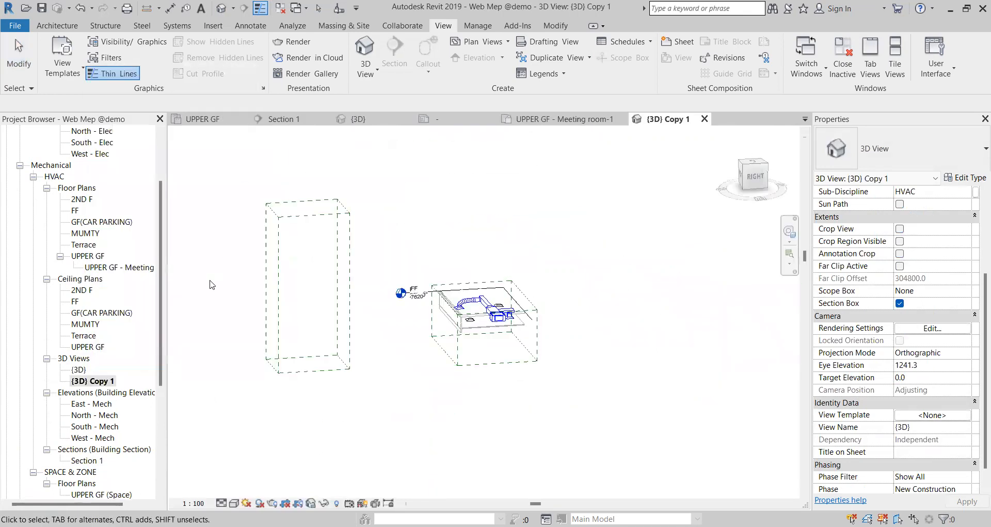
Step: Rename the duplicated 3D view as 3D-Meeting Room
right_click(95, 382)
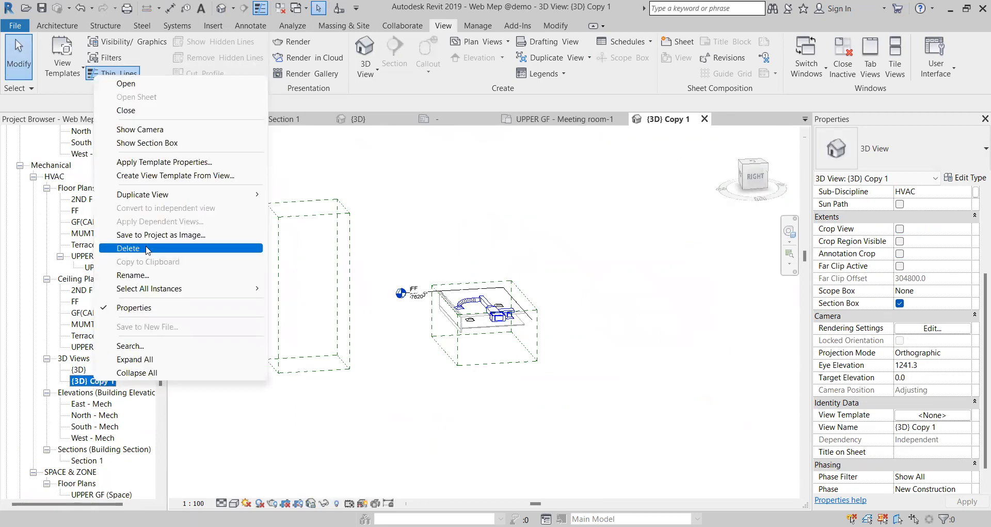
click(133, 275)
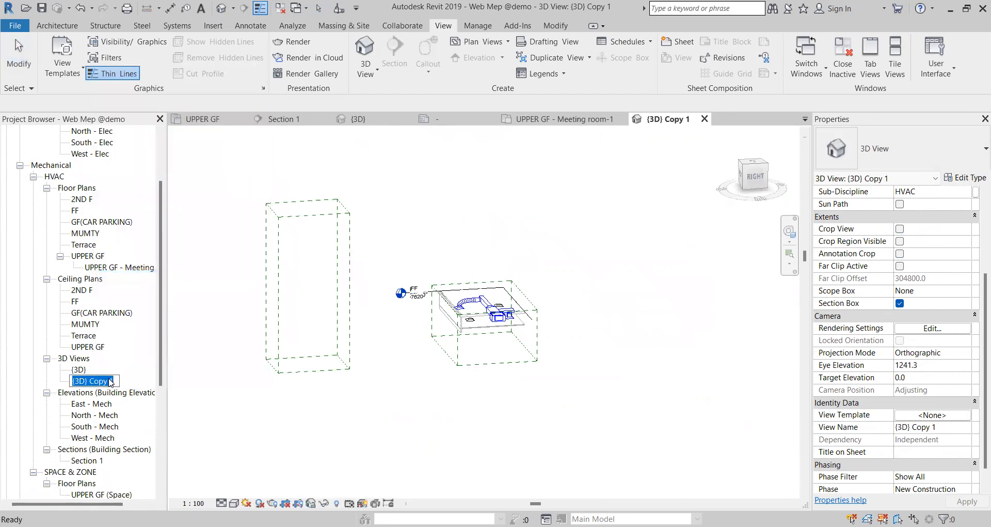
text(3D-Meeting Room)
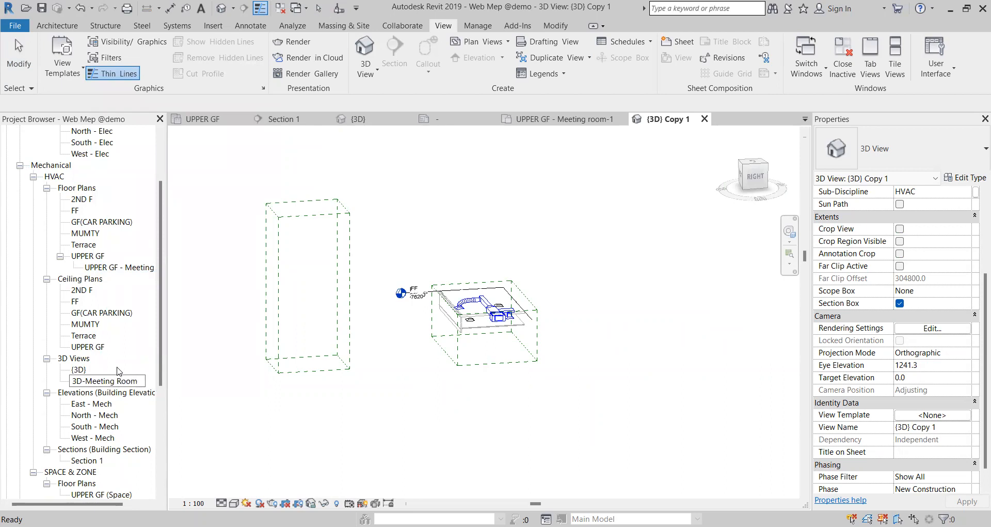
key(Return)
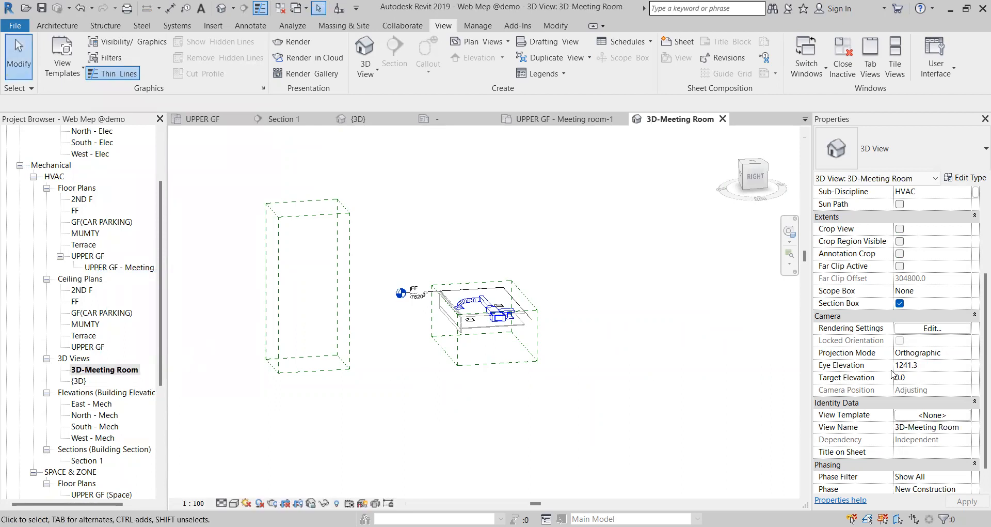
Step: Turn off the section box in the 3D-Meeting Room view and assign the Meeting Room-1 scope box to it
scroll(910, 401, down, 1)
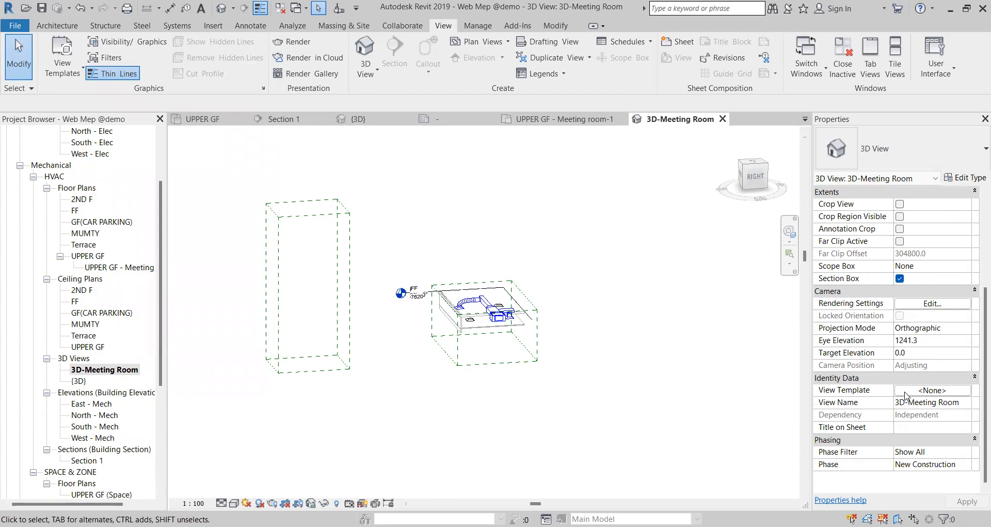
click(903, 280)
click(738, 311)
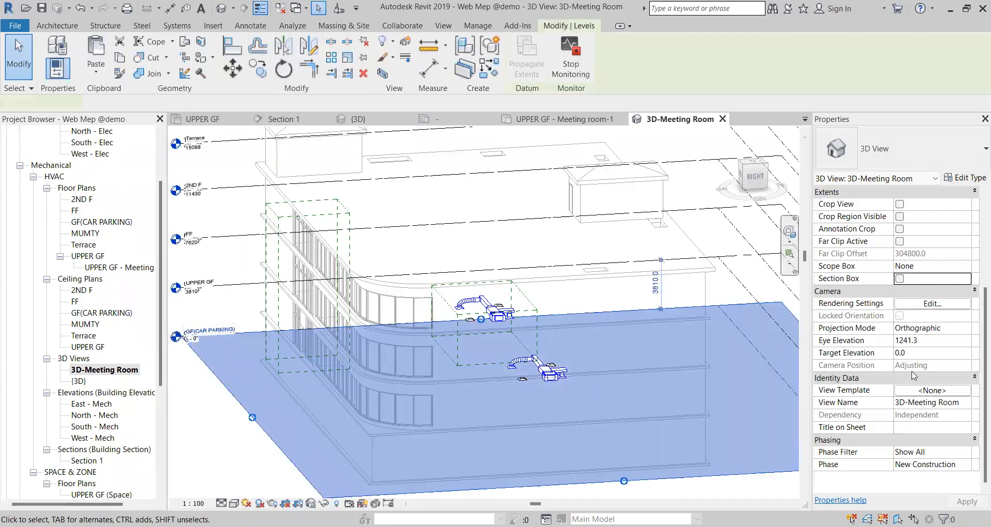
key(Escape)
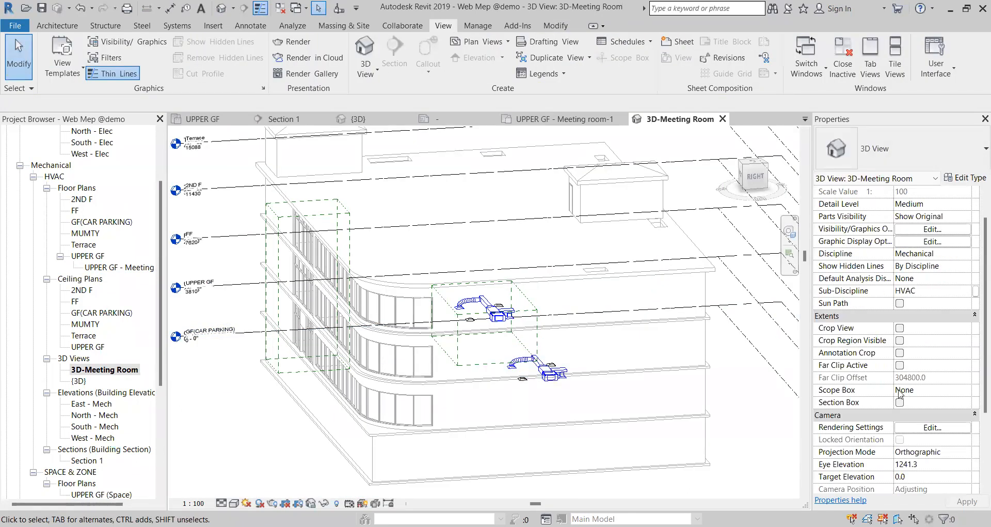
click(963, 391)
click(966, 389)
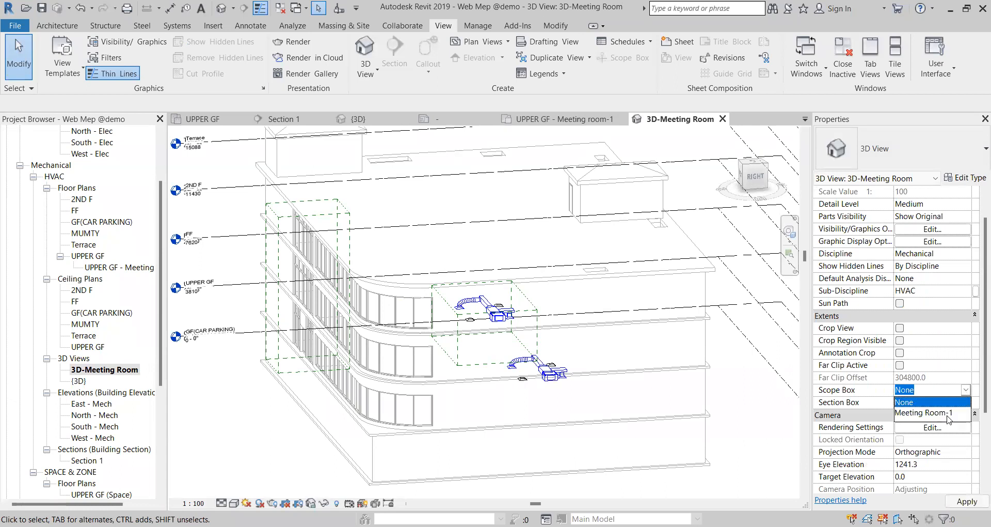
click(924, 412)
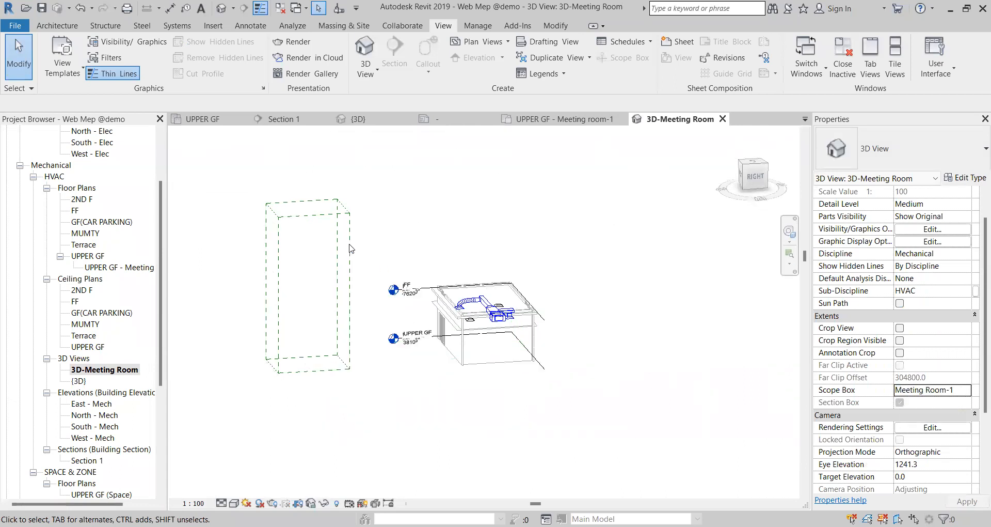
Step: Examine the scope-boxed meeting room and its ductwork from several angles in the 3D-Meeting Room view
scroll(392, 250, down, 1)
shift+middle_drag(394, 344, 448, 367)
scroll(449, 285, up, 2)
scroll(449, 288, up, 2)
shift+middle_drag(498, 283, 613, 368)
scroll(545, 355, down, 1)
scroll(480, 378, down, 1)
shift+middle_drag(480, 379, 534, 380)
scroll(676, 268, down, 1)
click(730, 134)
scroll(500, 339, up, 2)
shift+middle_drag(514, 343, 527, 276)
scroll(539, 337, up, 2)
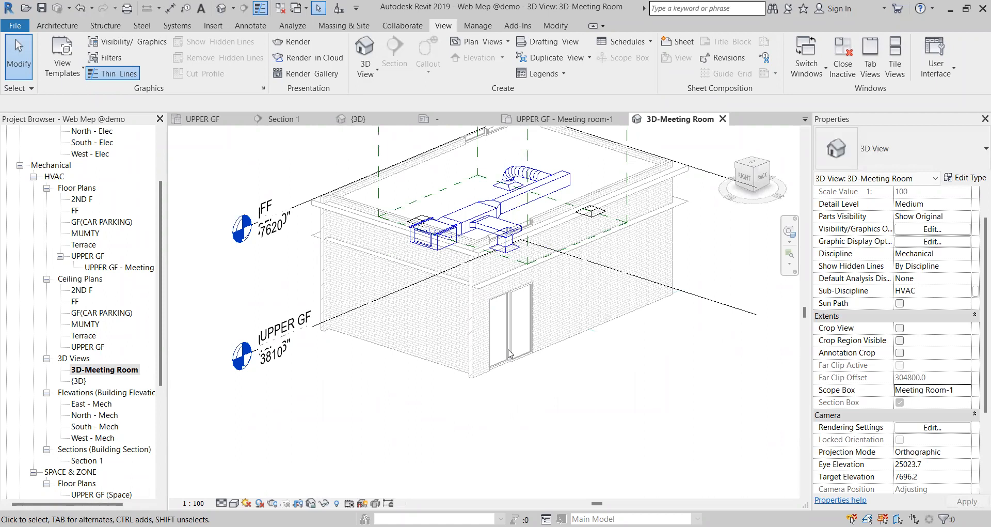
scroll(574, 365, down, 3)
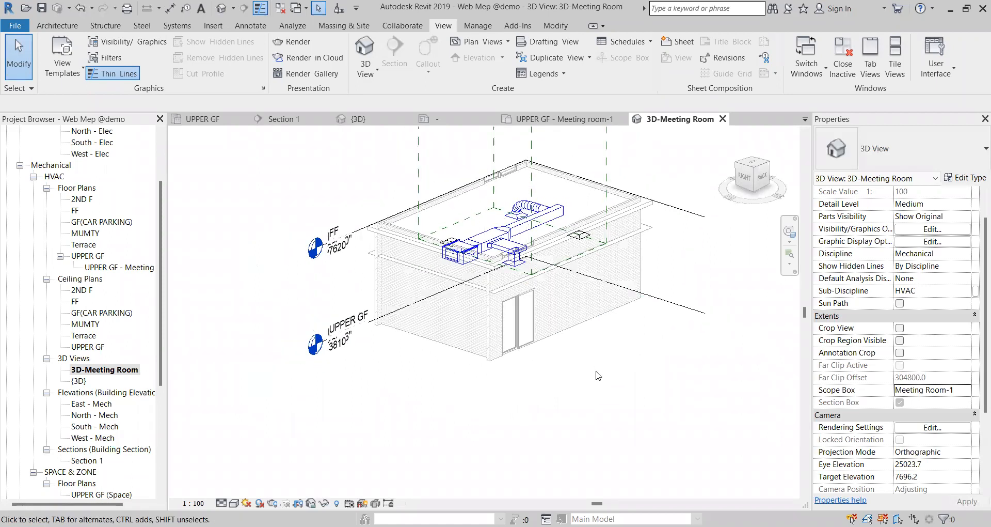
scroll(582, 364, down, 4)
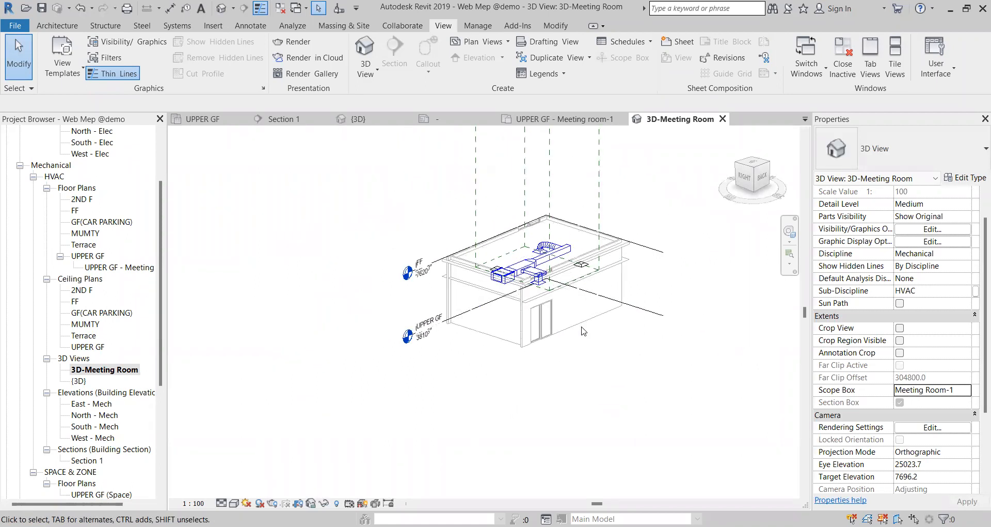
Step: Crop the 3D-Meeting Room view tightly around the room model on all four sides, then hide the crop region
click(299, 503)
scroll(389, 361, down, 3)
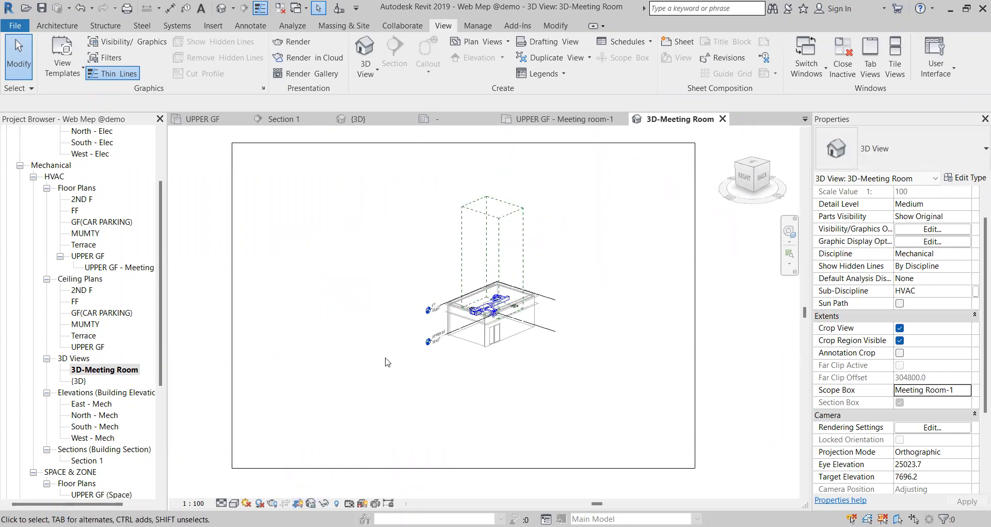
click(310, 330)
drag(310, 331, 403, 331)
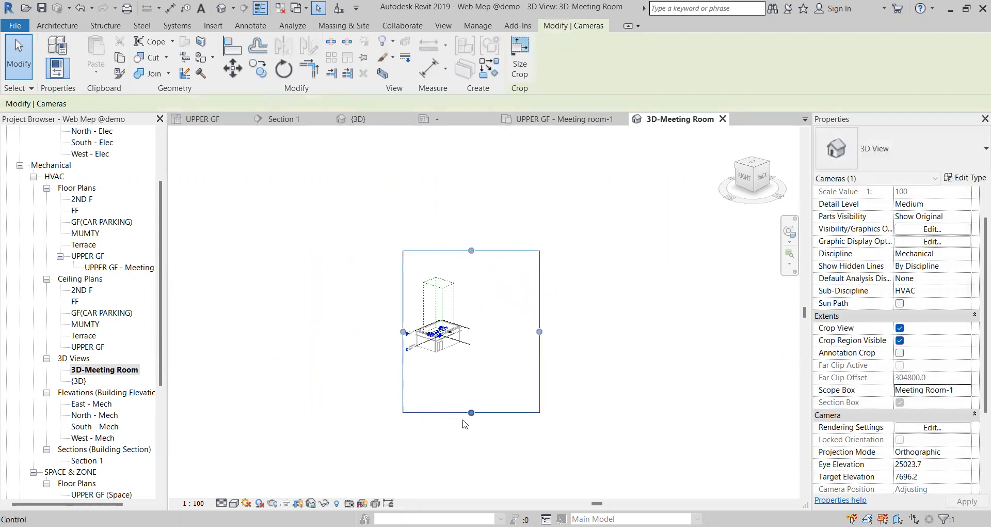
drag(472, 413, 472, 355)
drag(472, 251, 472, 318)
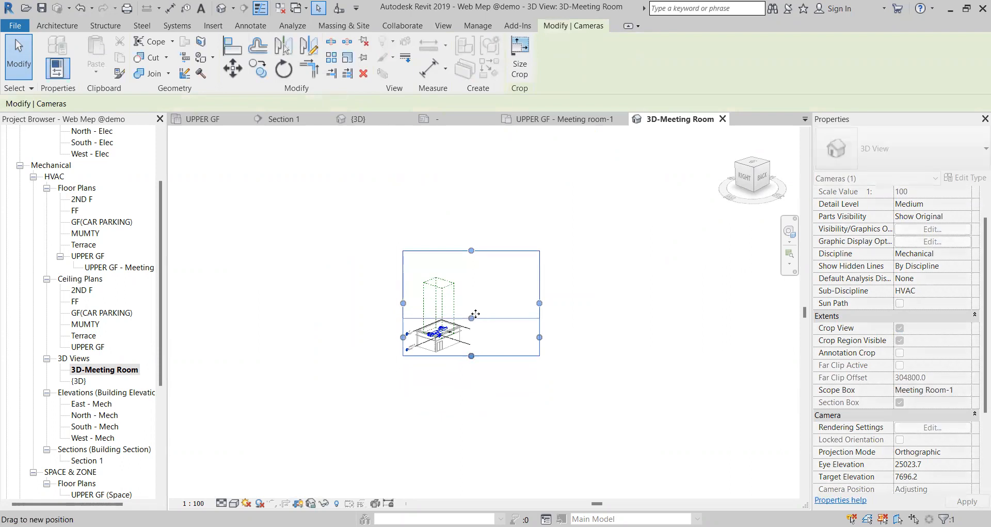
drag(540, 338, 476, 329)
key(Escape)
scroll(443, 342, up, 5)
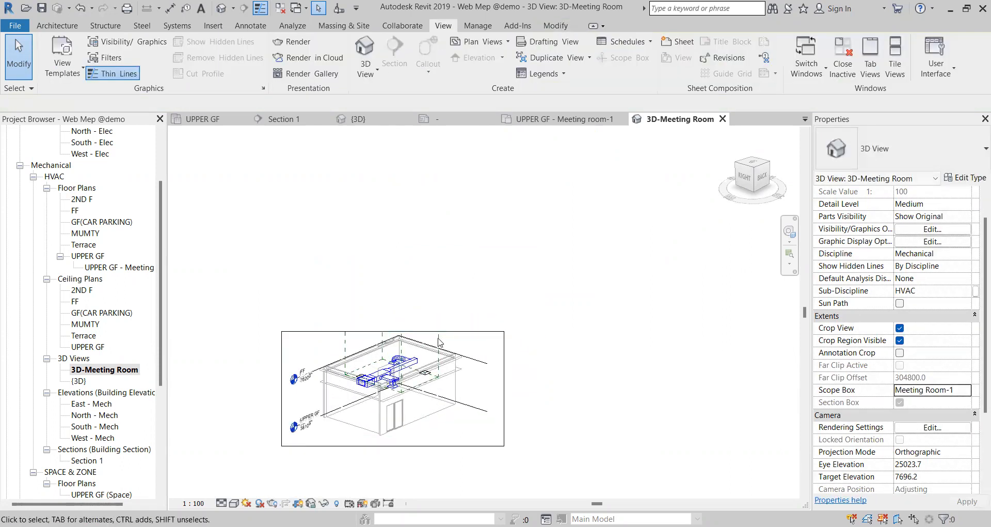
scroll(480, 310, down, 3)
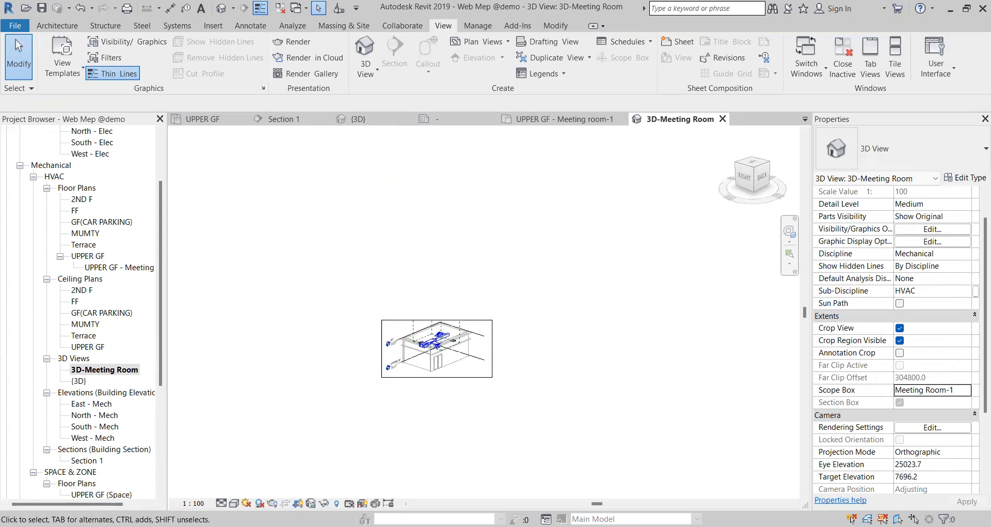
click(298, 503)
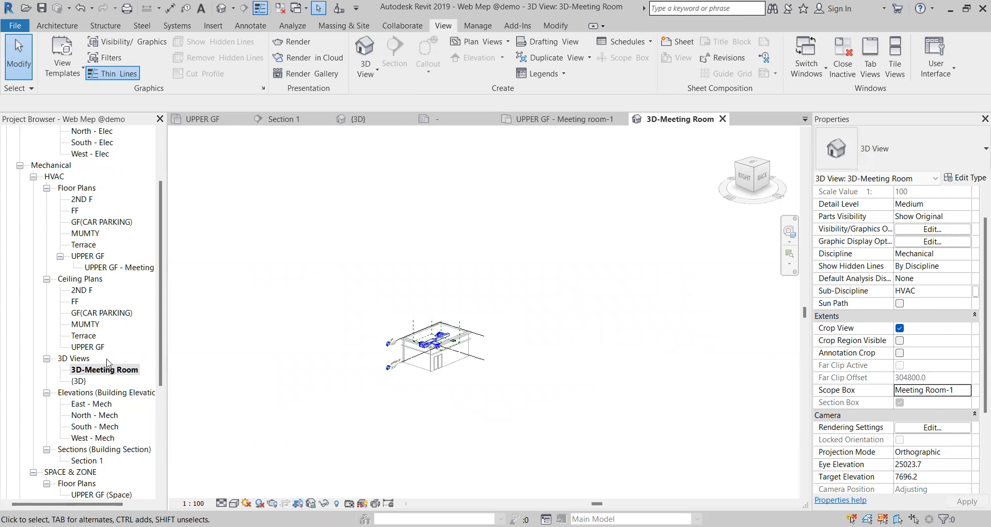
Step: Open the UPPER GF - Meeting room-1 floor plan and start a new sheet for the project
click(96, 369)
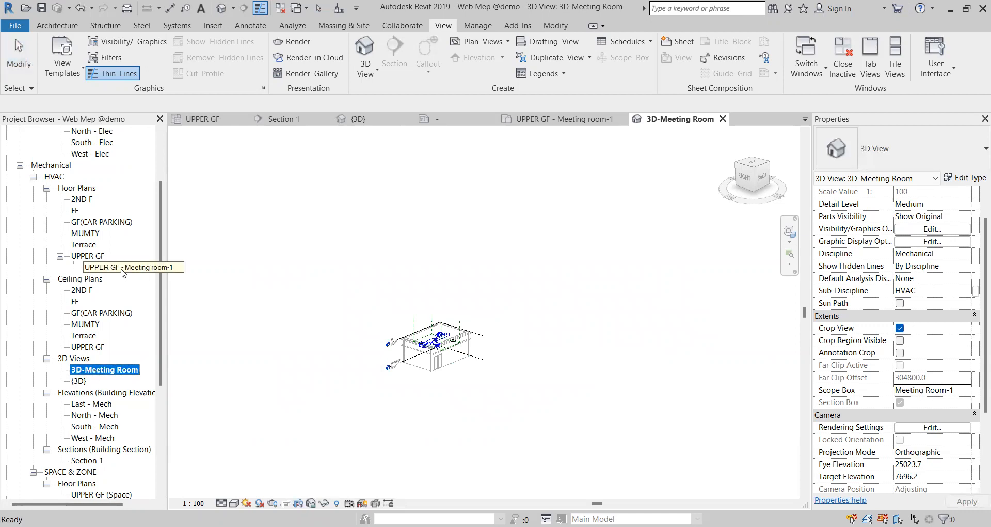
double_click(122, 268)
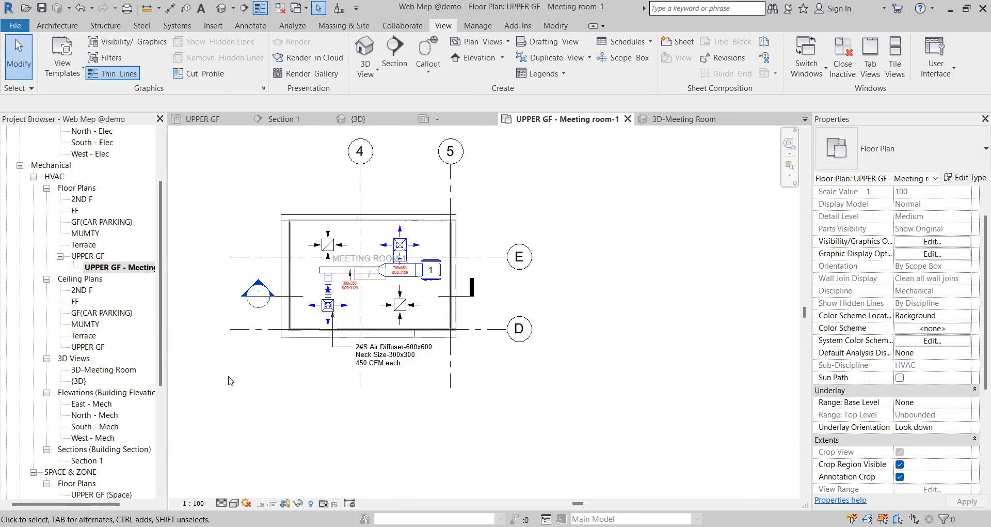
drag(162, 299, 159, 367)
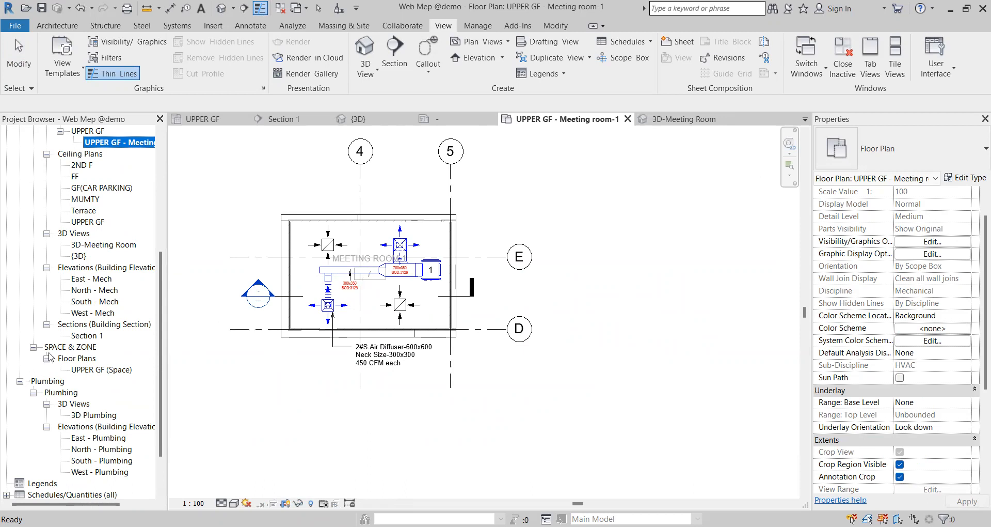
scroll(96, 343, down, 1)
scroll(100, 342, down, 1)
click(41, 462)
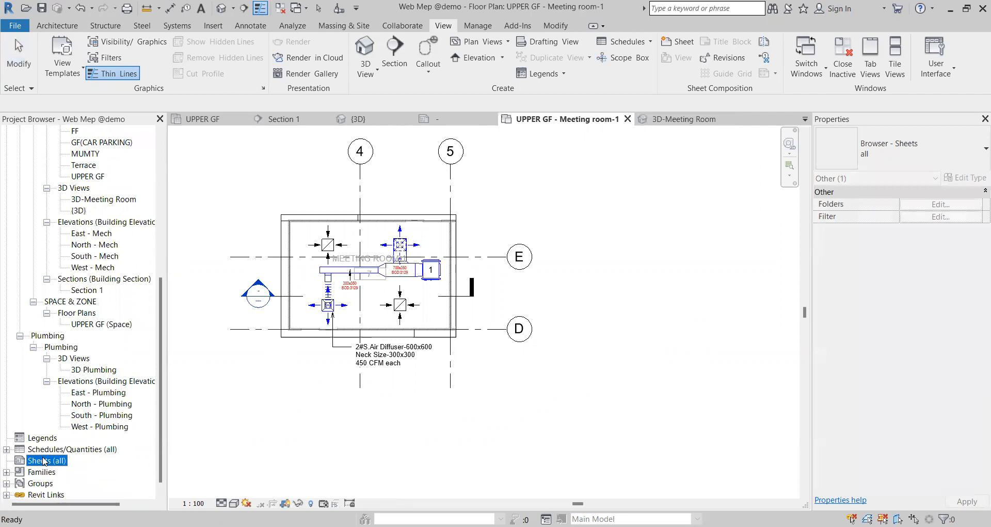
right_click(43, 461)
click(88, 384)
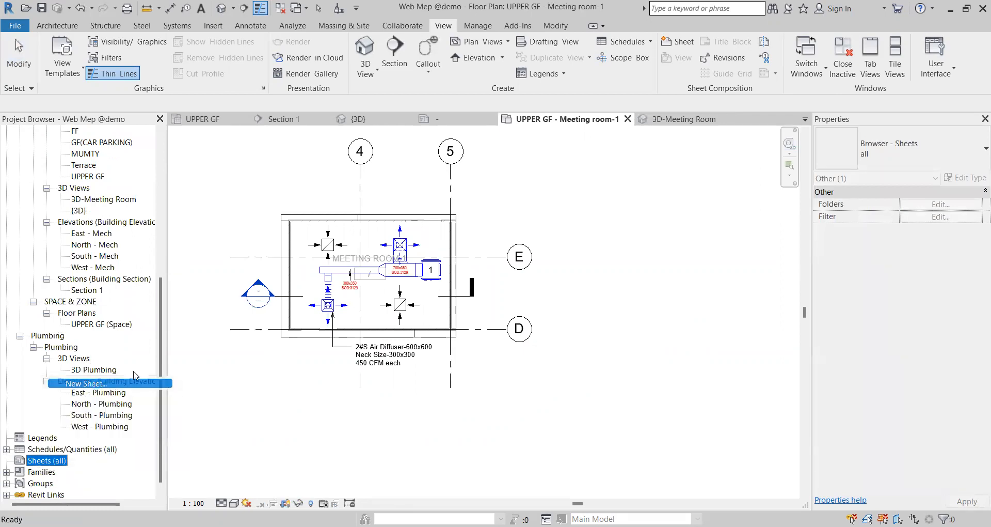
click(599, 161)
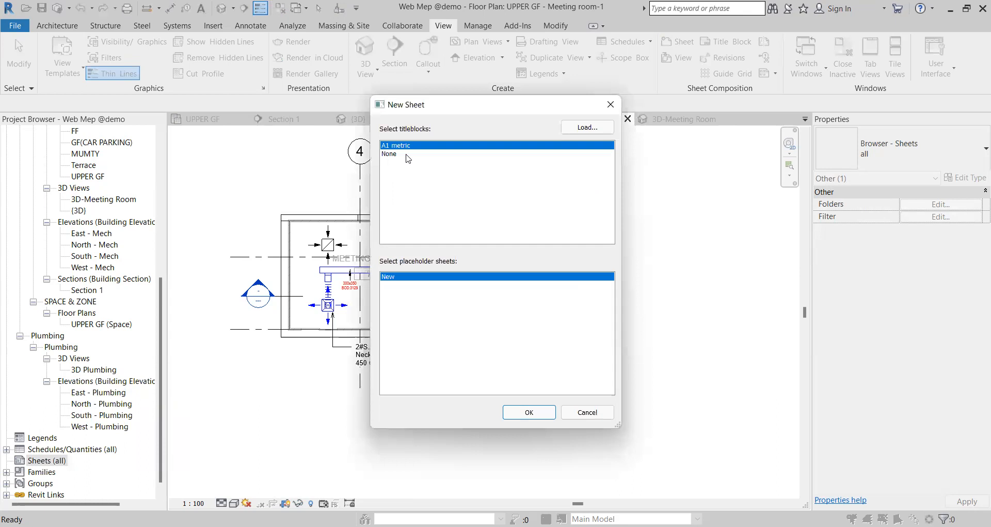
Step: Load the A0 metric title block family from the Titleblocks folder and create the sheet with it
click(589, 129)
click(717, 102)
click(717, 102)
click(718, 102)
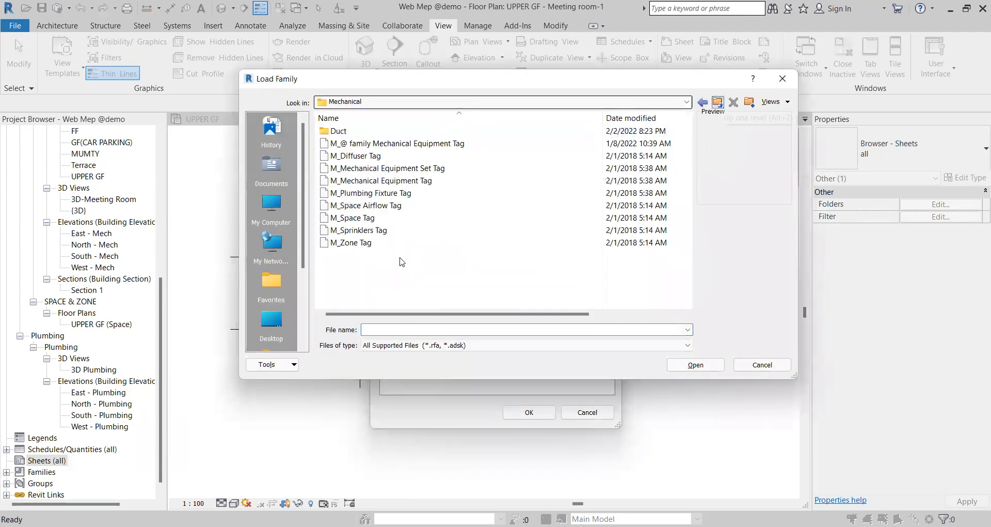
scroll(375, 282, down, 10)
double_click(362, 291)
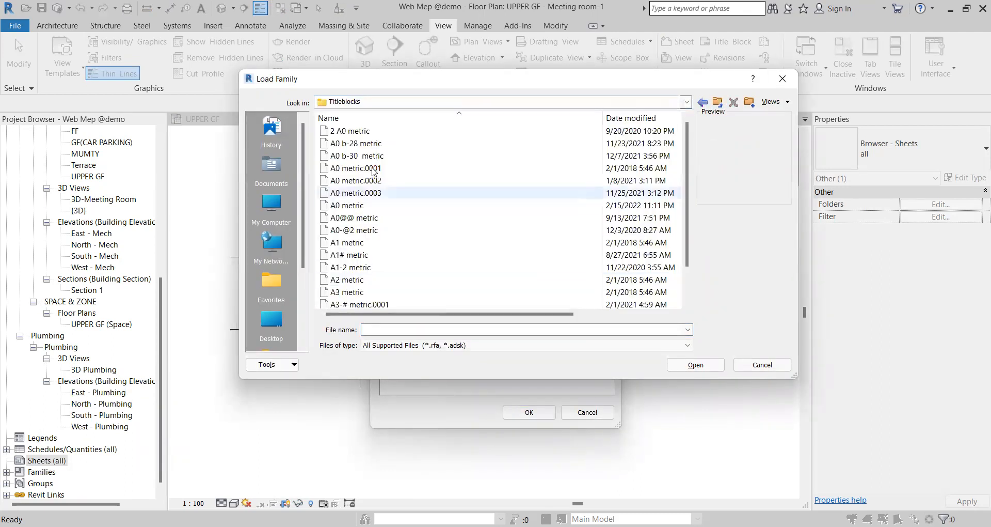
click(372, 169)
click(368, 206)
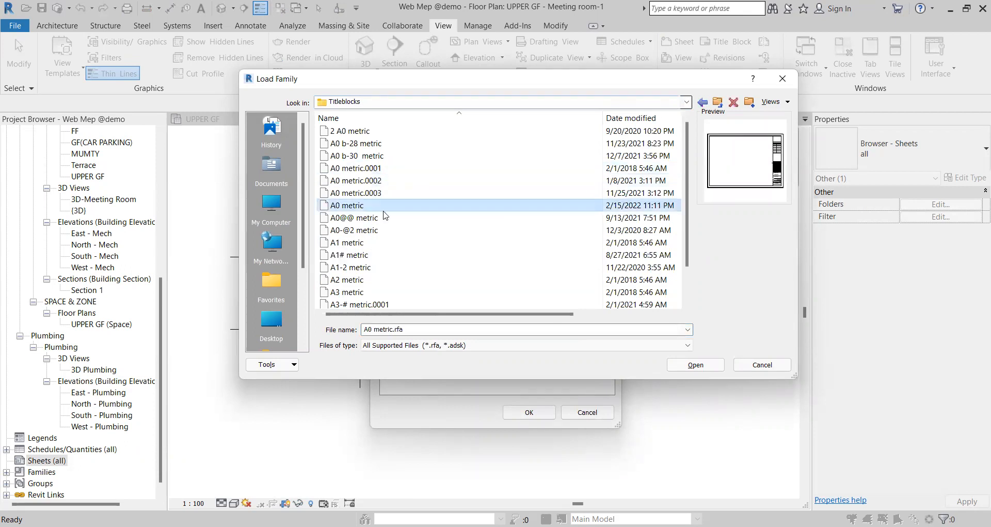
click(681, 367)
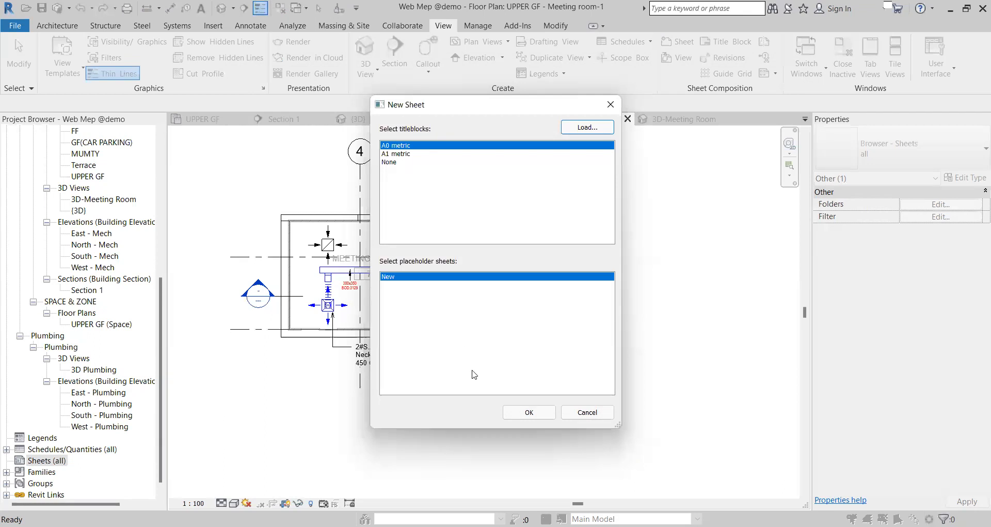
click(532, 413)
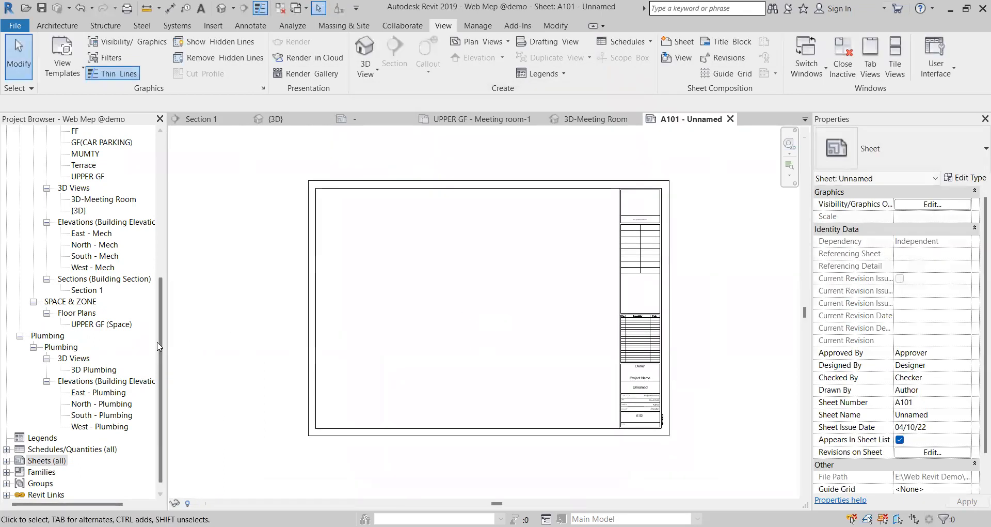
Step: Place the UPPER GF - Meeting room-1 floor plan near the upper-left corner of sheet A101
scroll(149, 258, up, 5)
drag(173, 216, 171, 217)
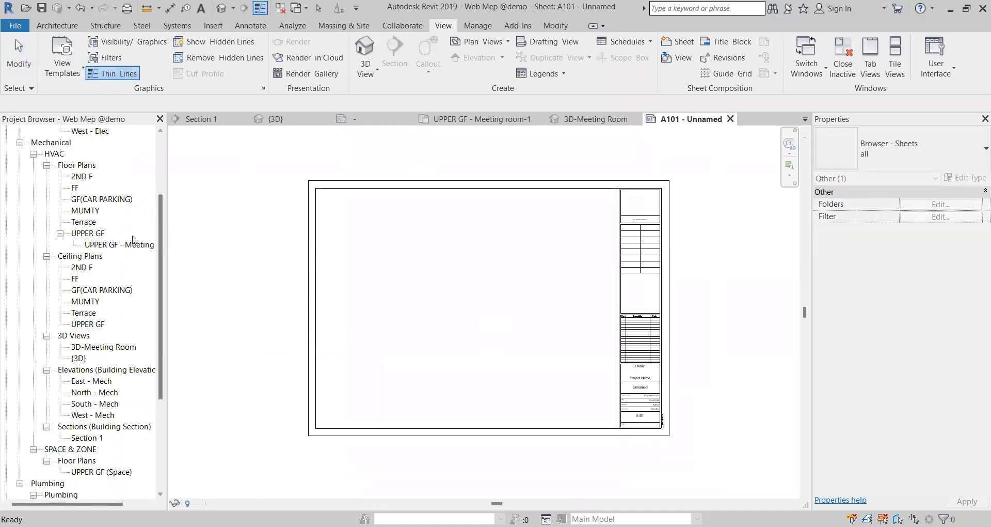
click(116, 244)
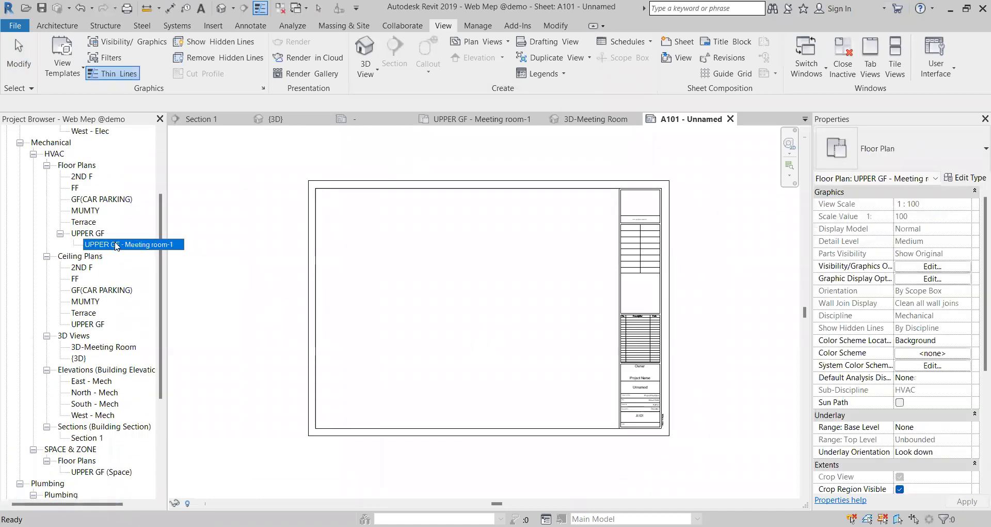
drag(115, 245, 359, 221)
click(356, 225)
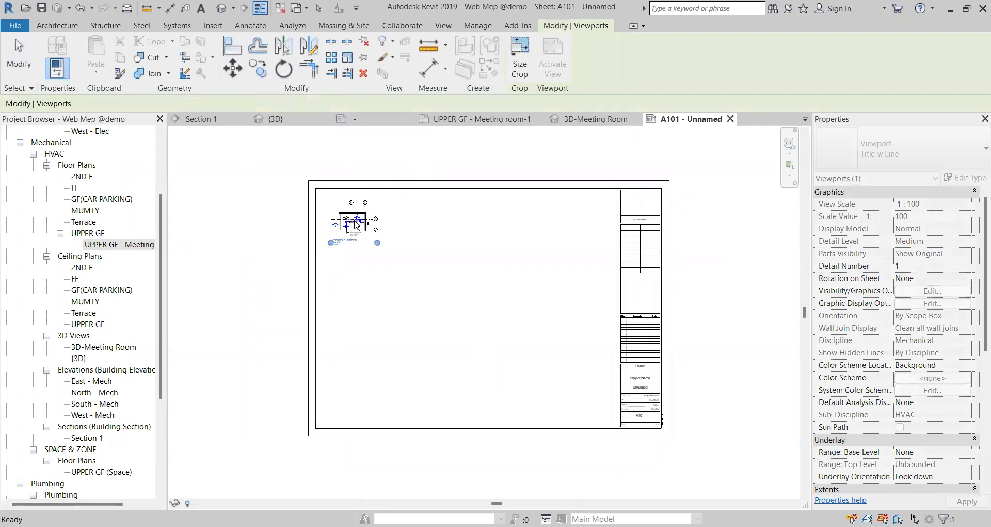
scroll(355, 226, up, 5)
key(Escape)
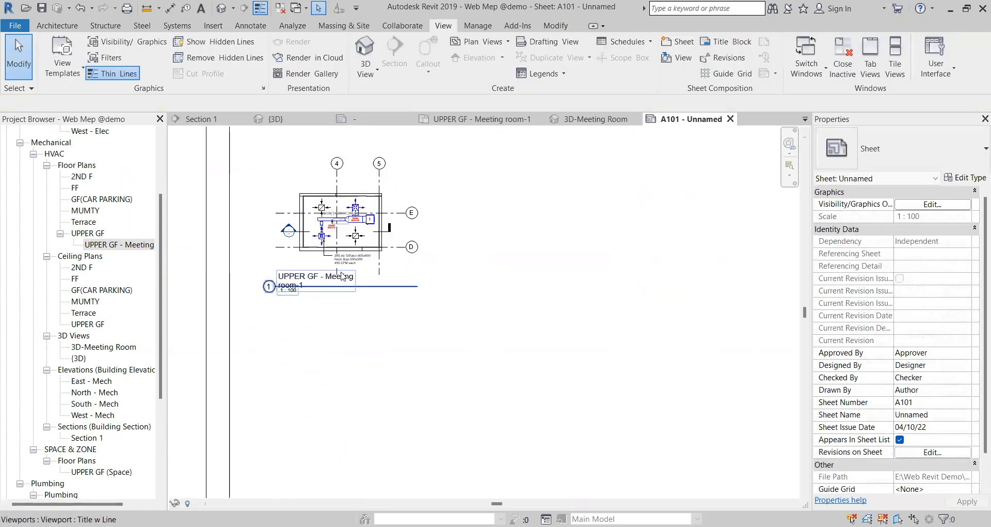
Step: Shorten the title line beneath the UPPER GF - Meeting room-1 viewport to roughly the width of its title text
scroll(340, 282, down, 3)
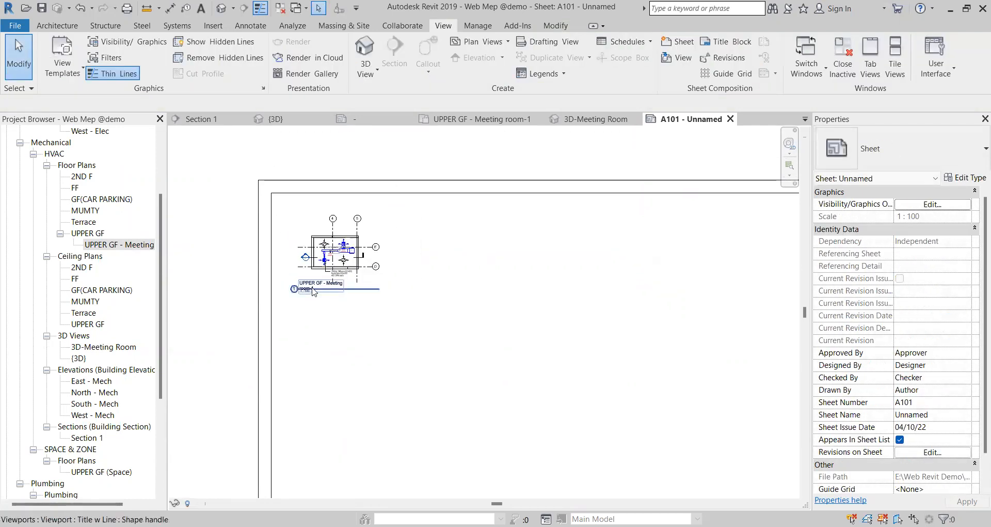
click(313, 293)
scroll(316, 299, up, 4)
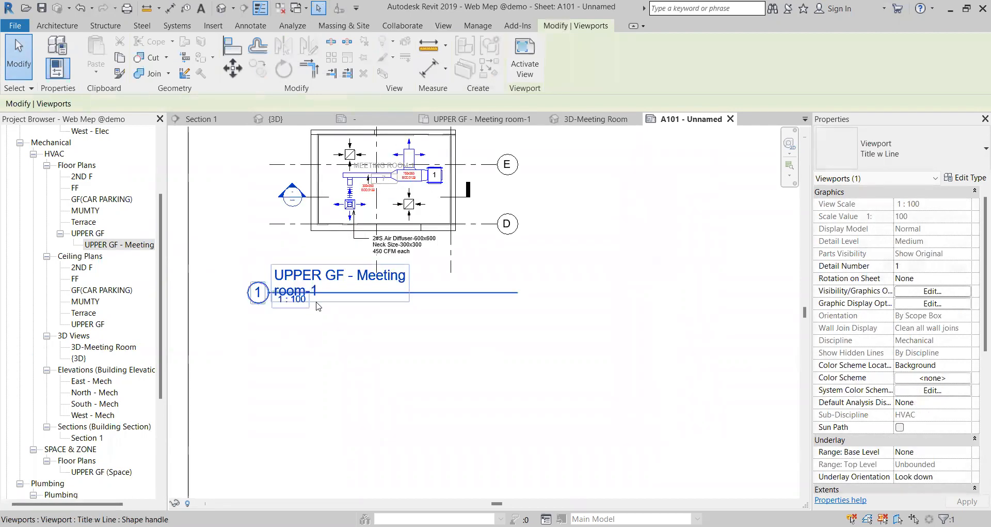
key(Escape)
scroll(315, 315, down, 2)
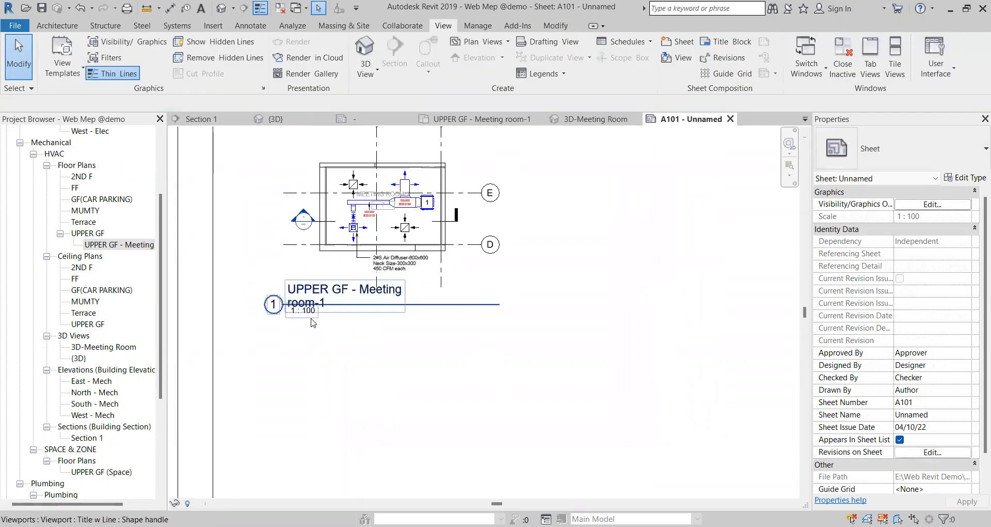
click(346, 298)
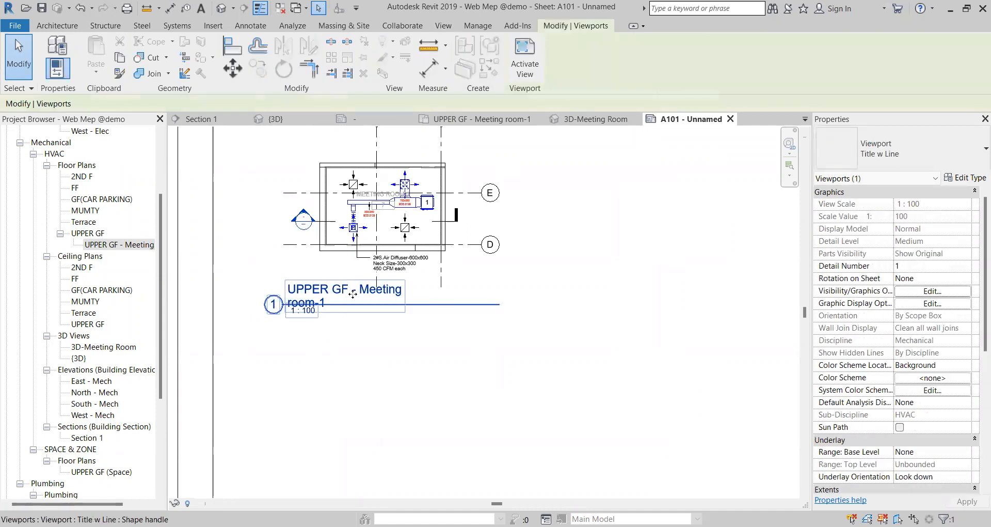
scroll(337, 302, down, 1)
key(Escape)
scroll(336, 302, down, 1)
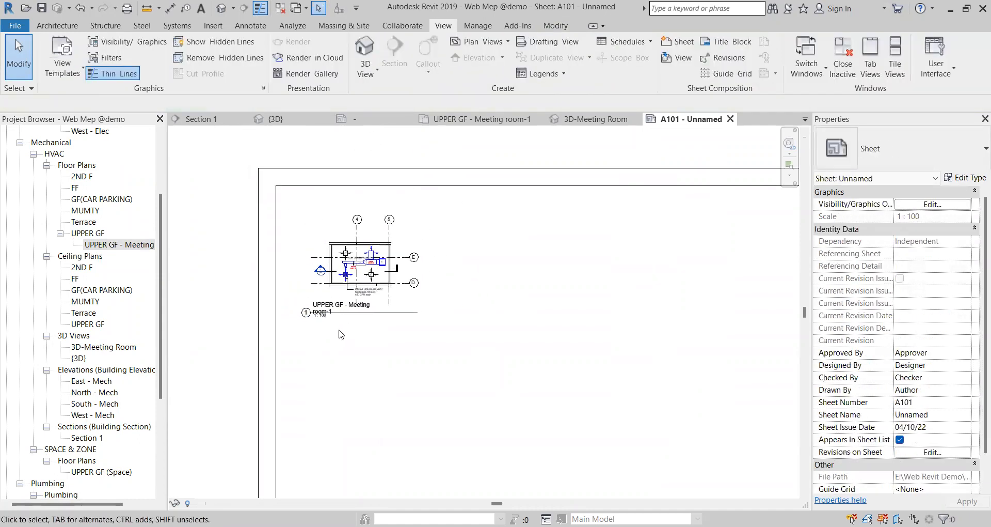
click(336, 316)
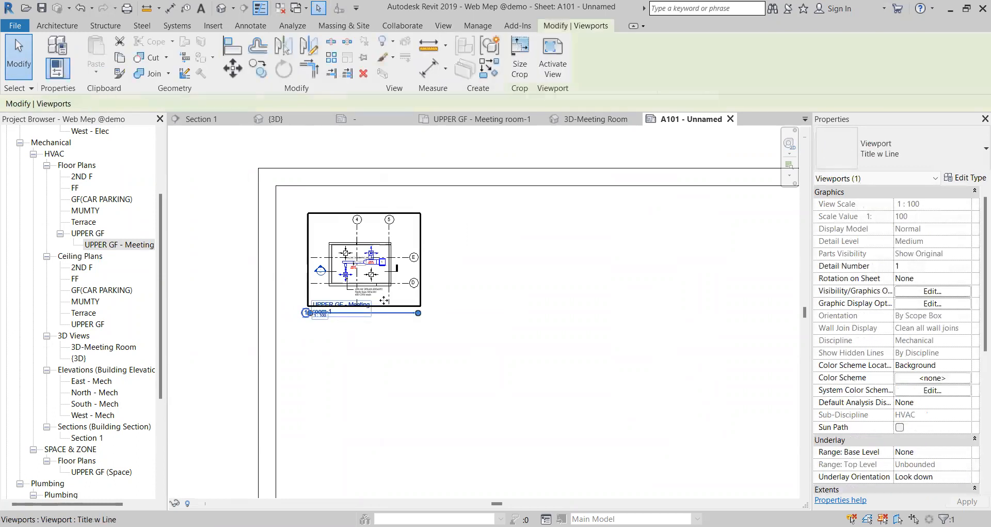
drag(433, 316, 361, 336)
key(Escape)
scroll(389, 349, down, 3)
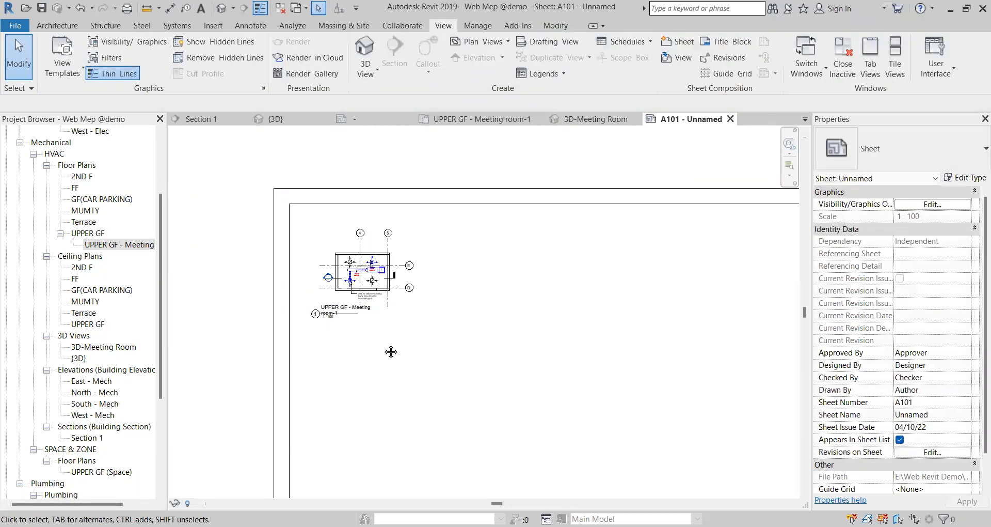
Step: Open the Section 1 view and return to sheet A101
middle_drag(376, 336, 321, 321)
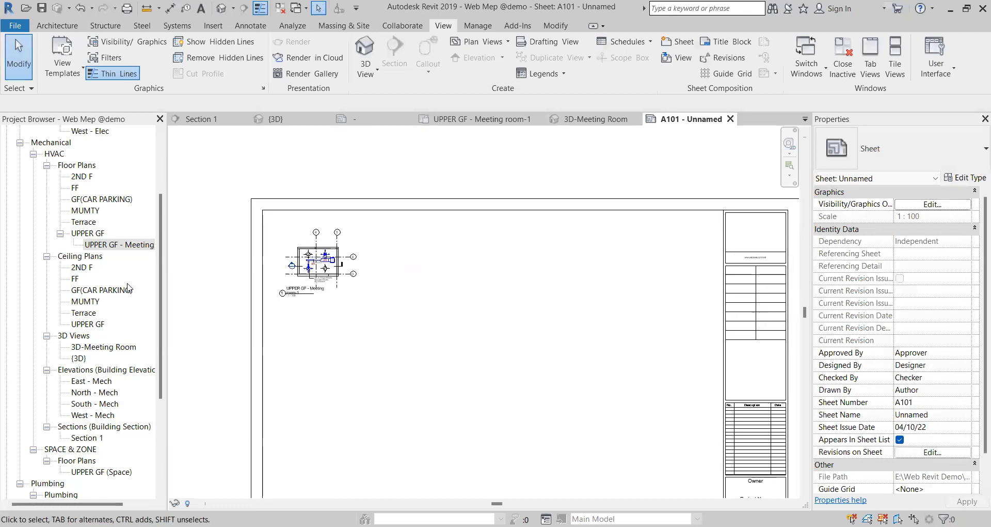
scroll(105, 336, down, 2)
double_click(89, 403)
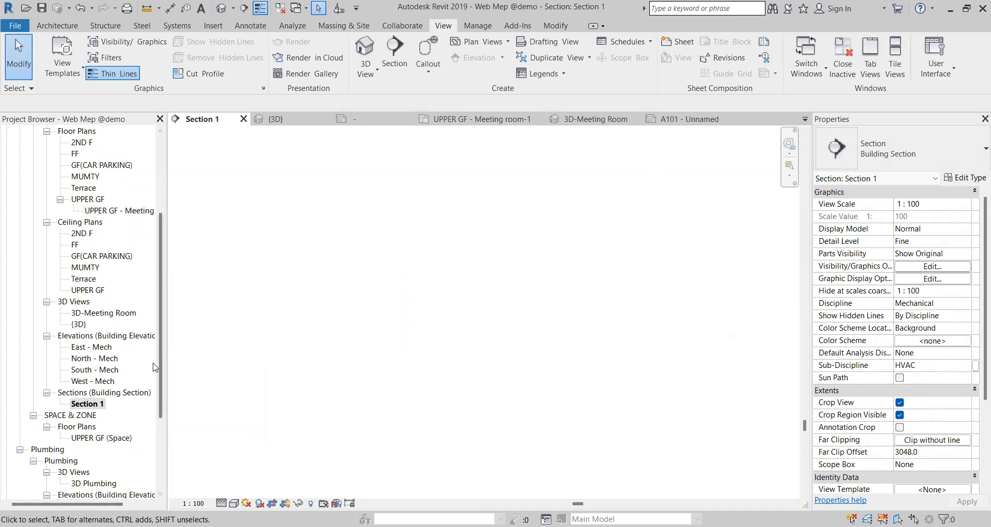
scroll(107, 346, down, 2)
scroll(89, 451, down, 3)
click(50, 460)
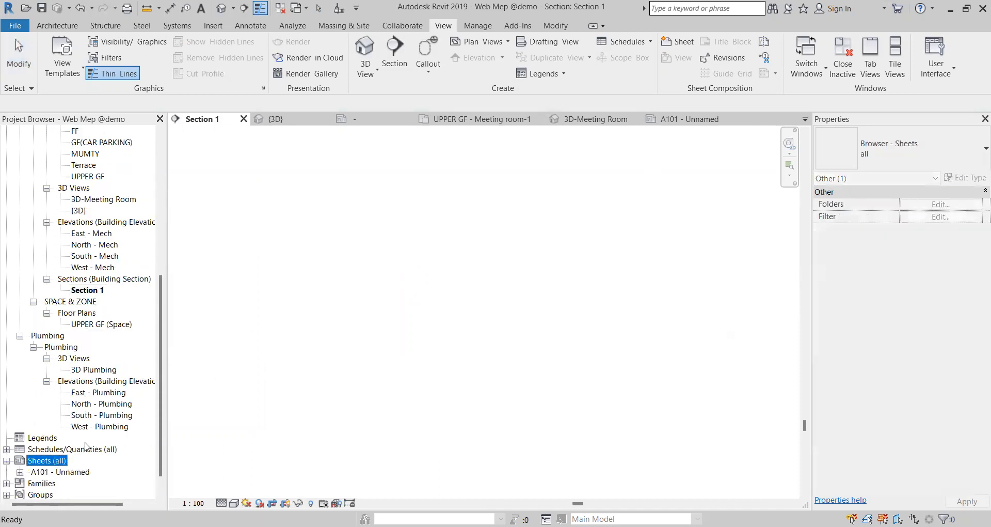
double_click(43, 472)
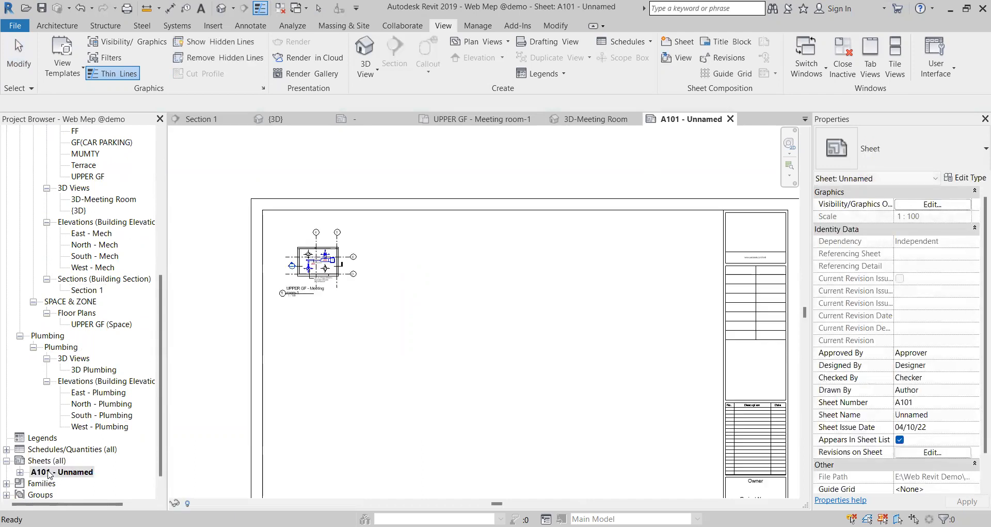
Step: Place the Section 1 view on sheet A101 beside the meeting room plan
drag(162, 292, 164, 246)
scroll(165, 262, down, 1)
click(86, 348)
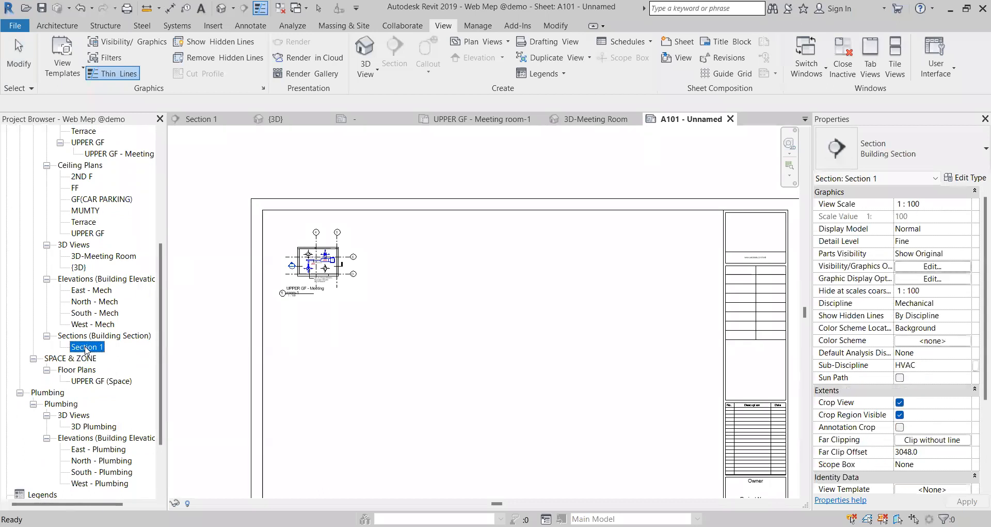
drag(421, 292, 432, 270)
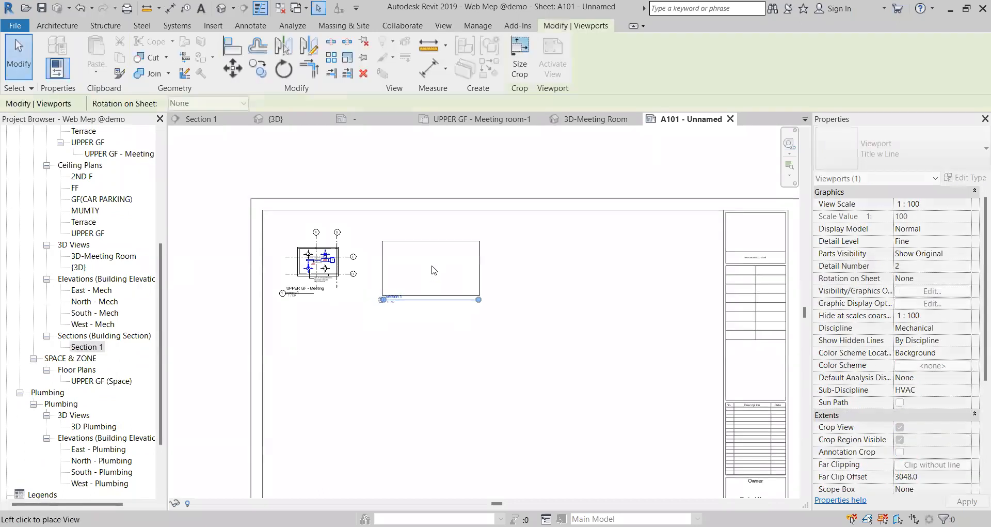
click(434, 268)
click(476, 174)
Step: Examine the section mark in the meeting room plan and compare its references with the Section 1 viewport title
scroll(426, 248, up, 2)
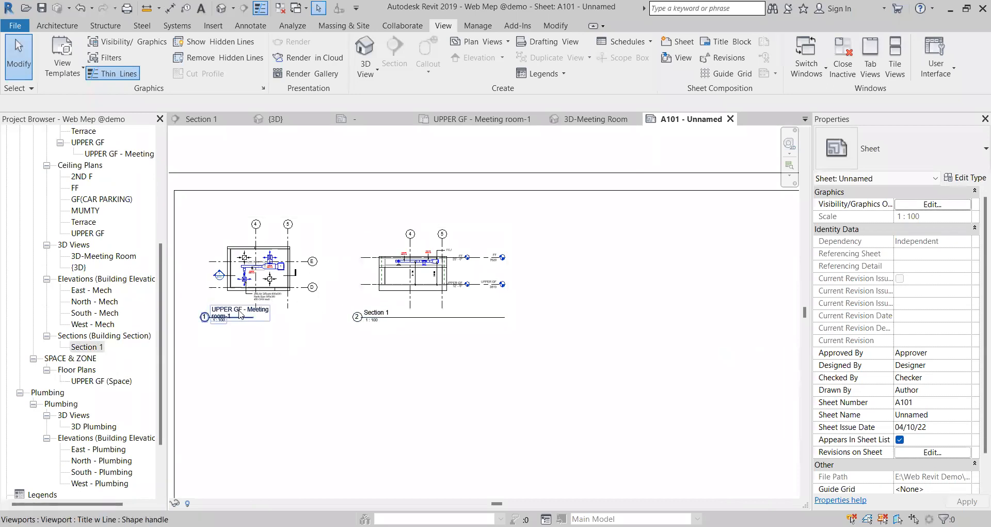
scroll(279, 297, up, 5)
scroll(222, 291, up, 2)
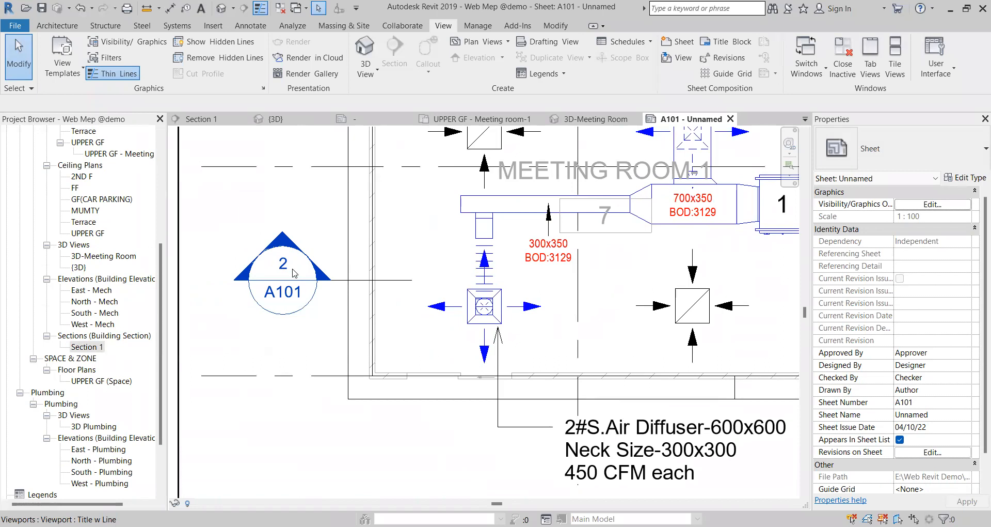
scroll(288, 268, down, 3)
scroll(287, 268, down, 3)
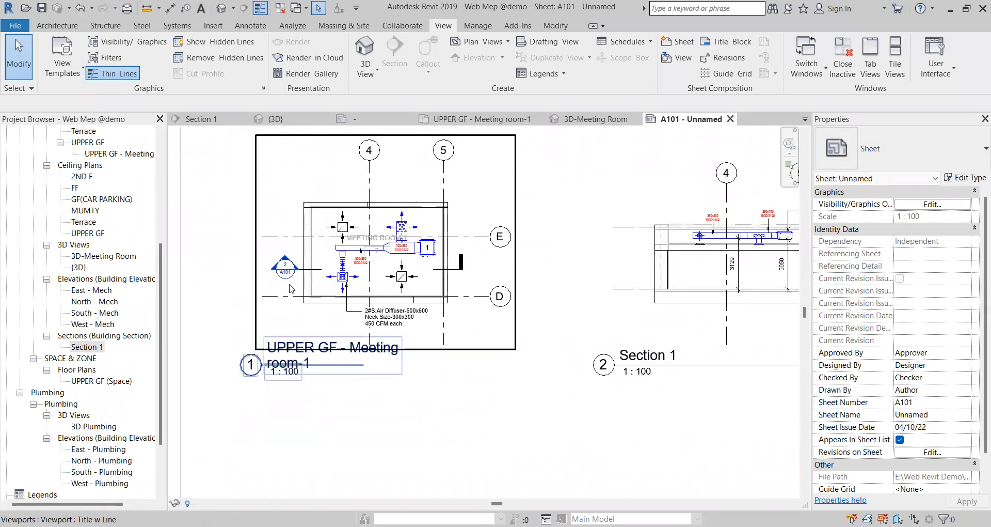
scroll(292, 284, down, 1)
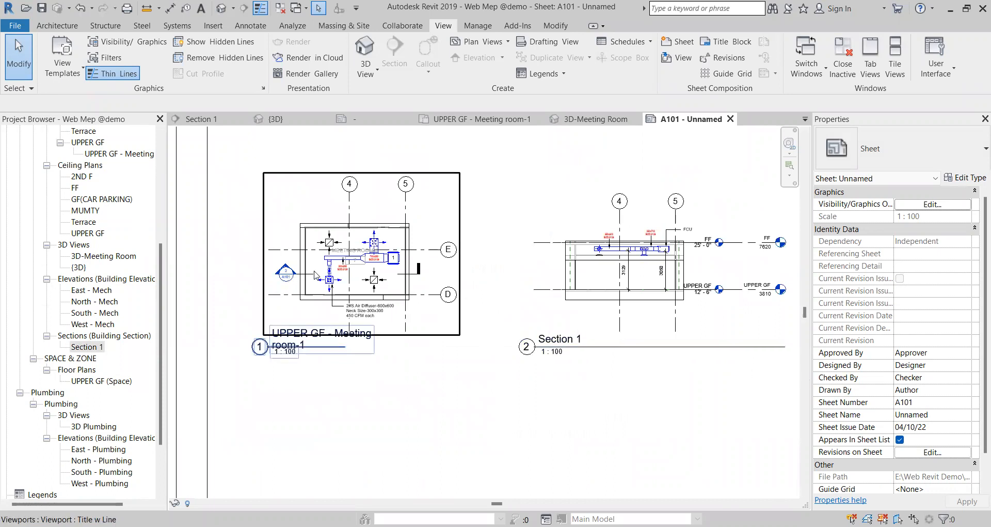
scroll(302, 285, up, 1)
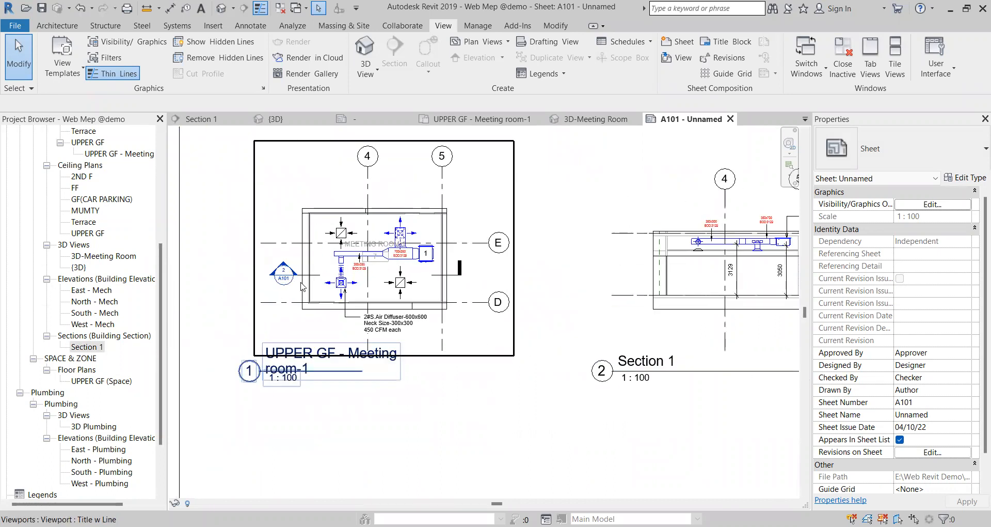
scroll(302, 285, down, 1)
scroll(527, 350, up, 1)
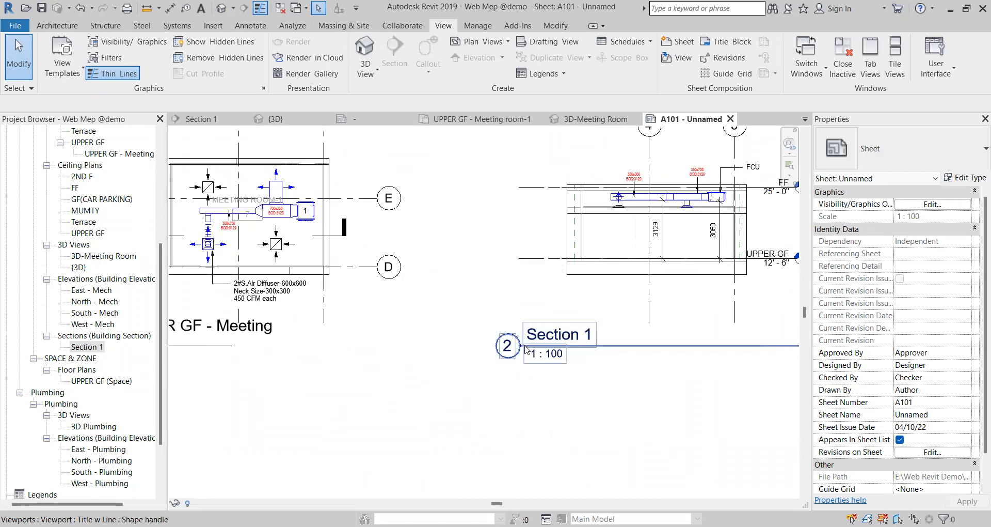
scroll(526, 350, down, 2)
scroll(552, 337, up, 1)
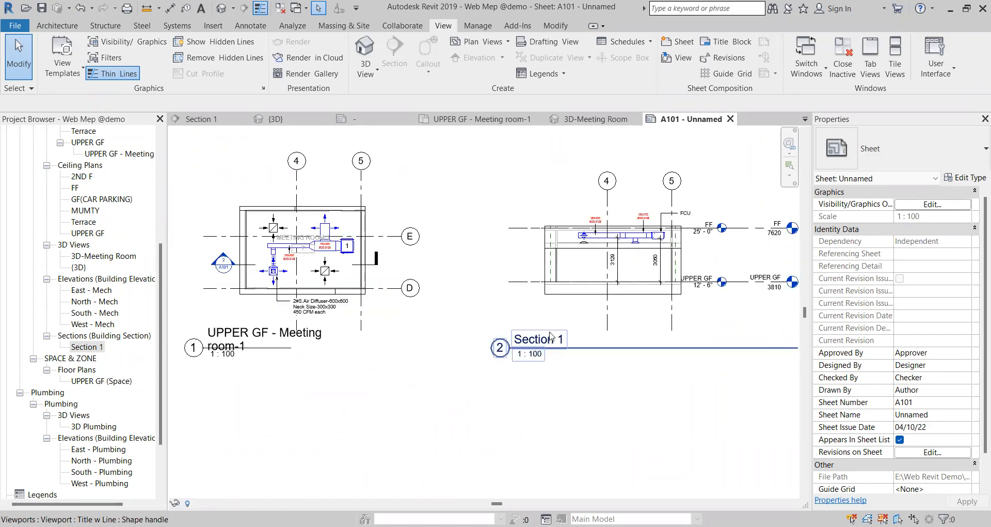
Step: Rename the Section 1 building section view to FCU SECTION
click(95, 350)
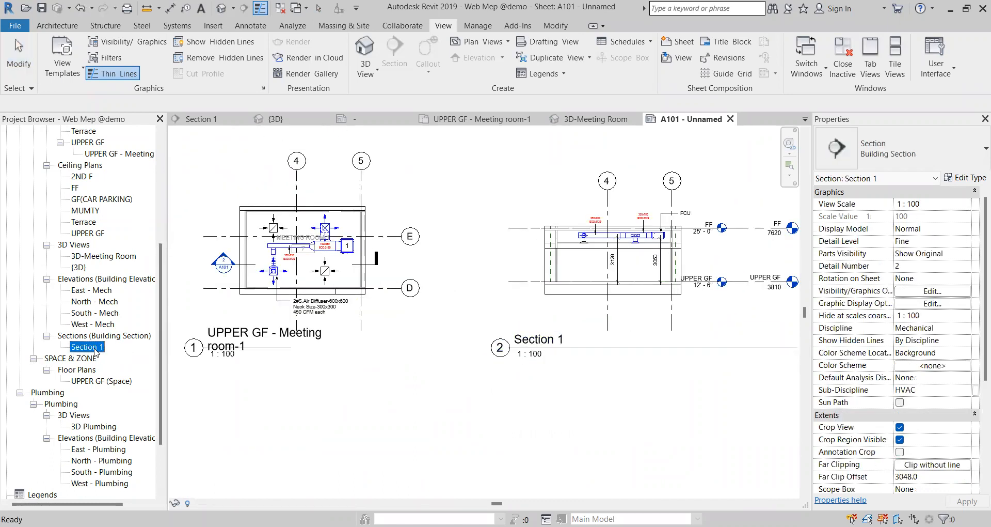
right_click(95, 350)
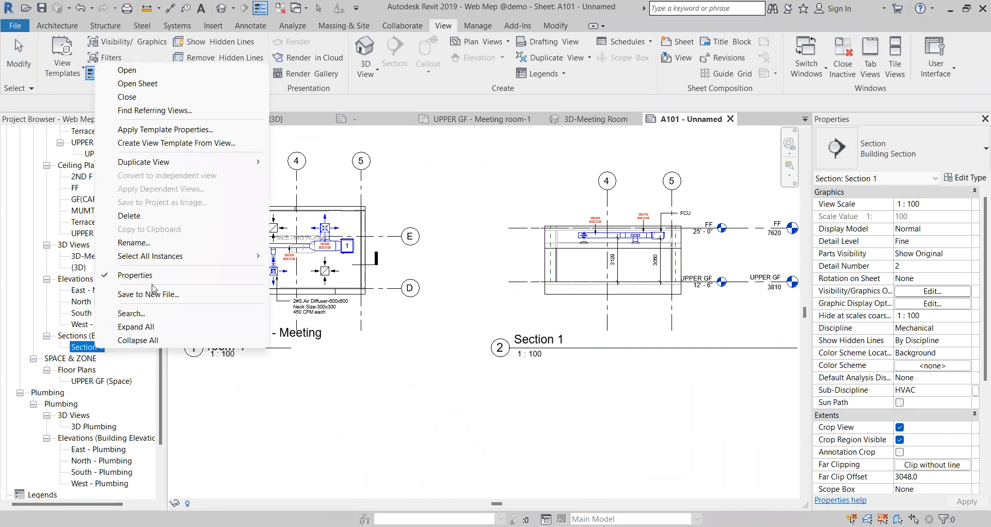
click(136, 243)
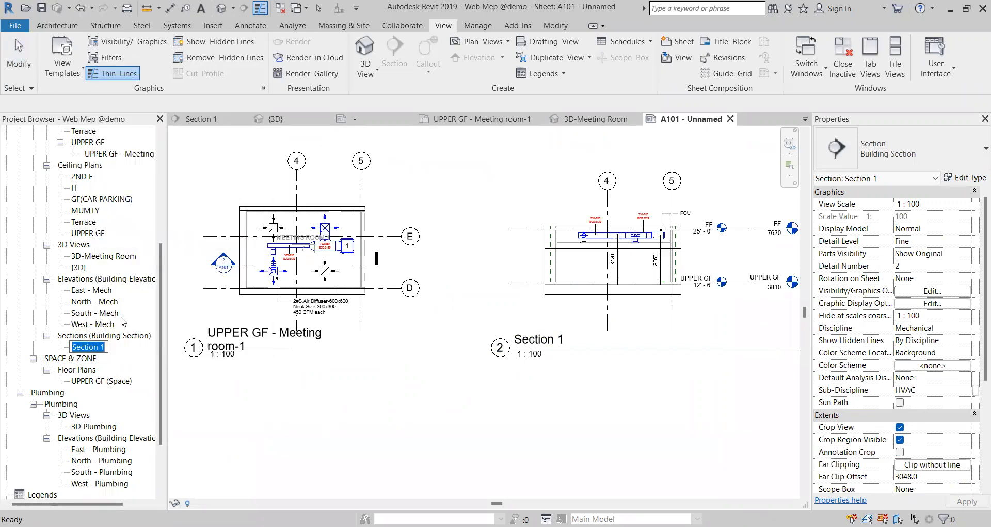
text(FCU SECTION)
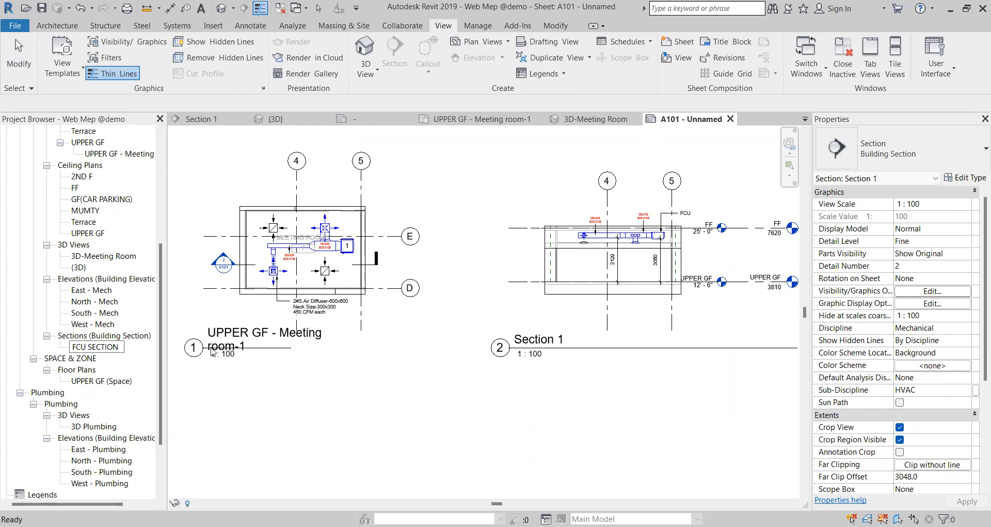
click(379, 439)
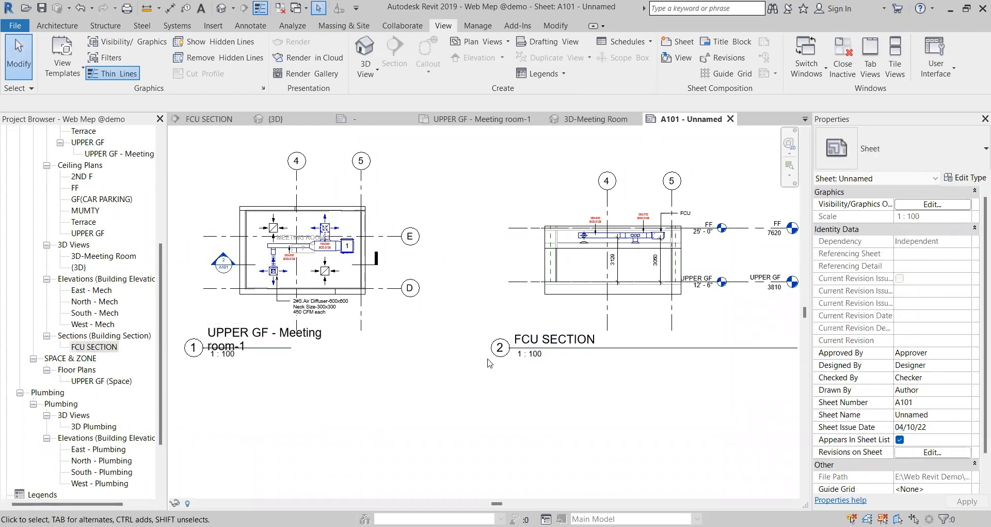
Step: Examine the plan's section mark, the FCU SECTION viewport title and the overall layout of sheet A101
scroll(505, 356, up, 2)
middle_drag(505, 356, 587, 374)
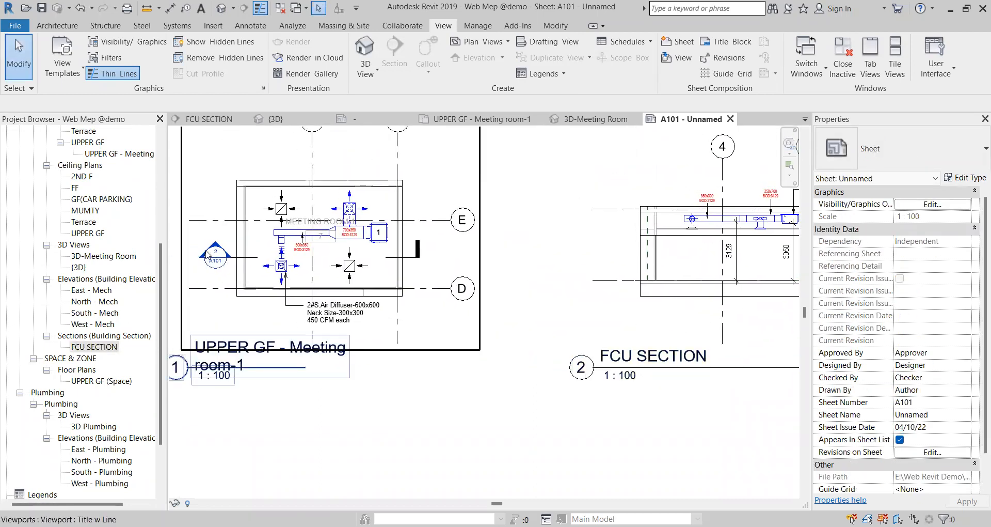
scroll(225, 252, up, 2)
scroll(219, 254, down, 4)
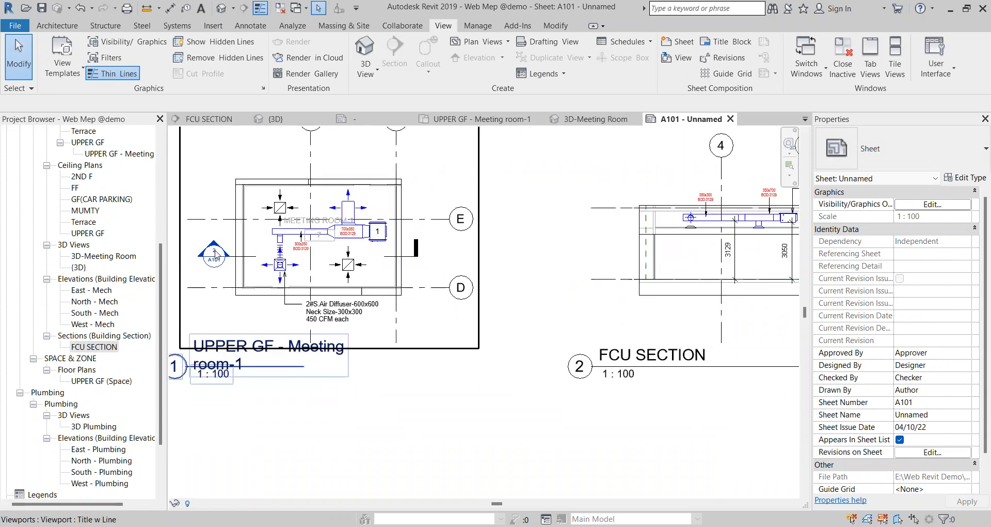
scroll(454, 330, down, 2)
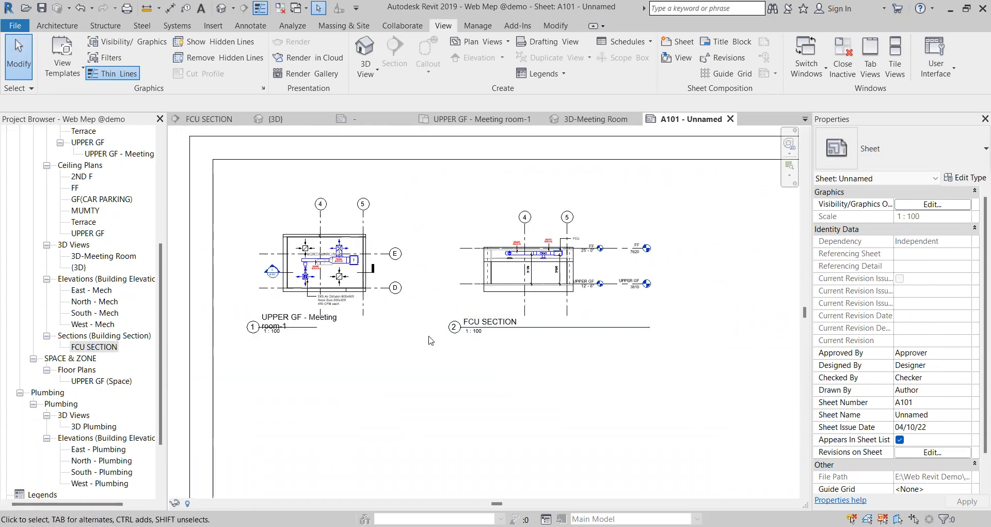
scroll(424, 342, down, 4)
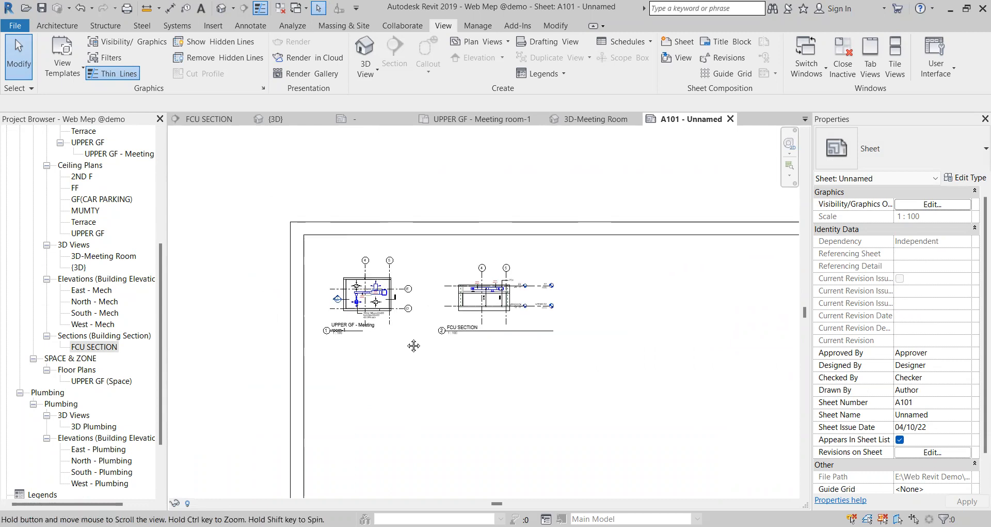
scroll(380, 293, down, 2)
middle_drag(381, 289, 360, 261)
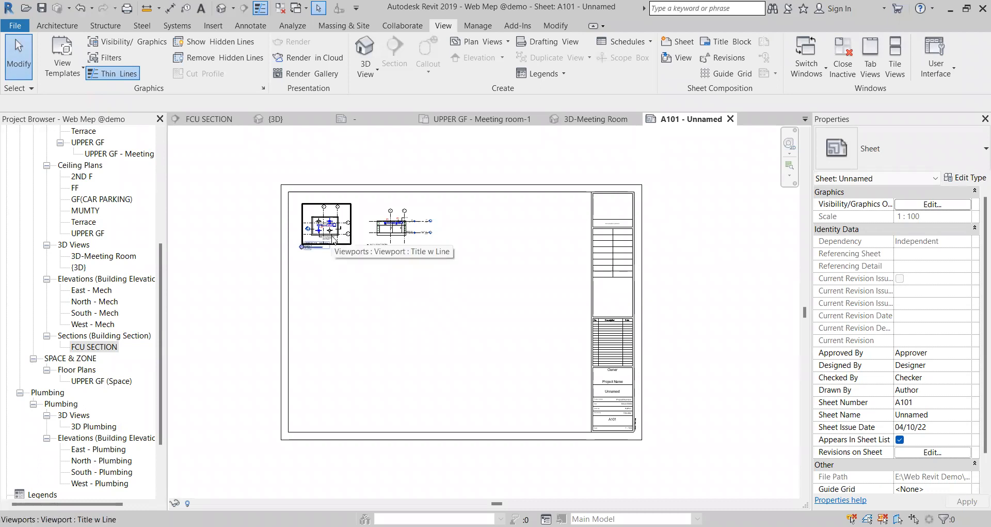
Step: Create a new sheet with the A1 metric titleblock
scroll(78, 413, down, 2)
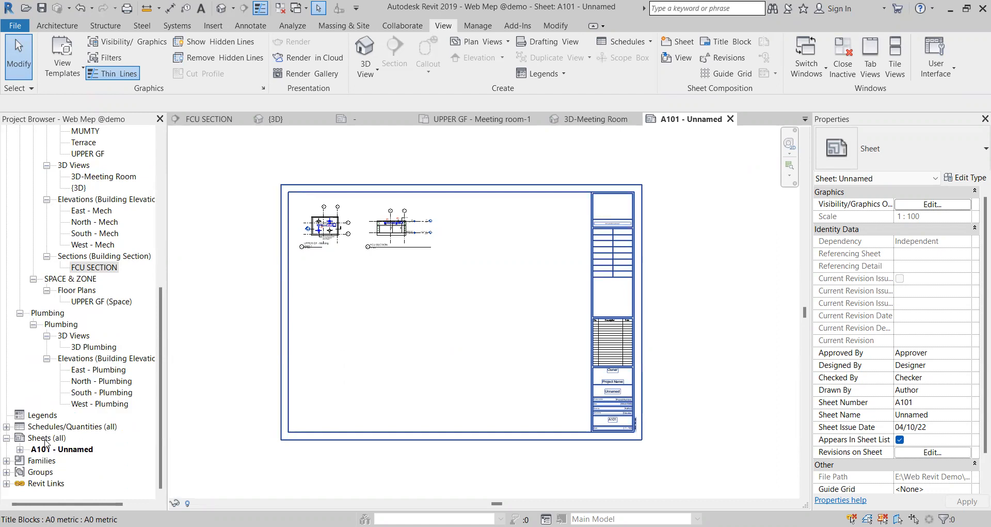
click(49, 439)
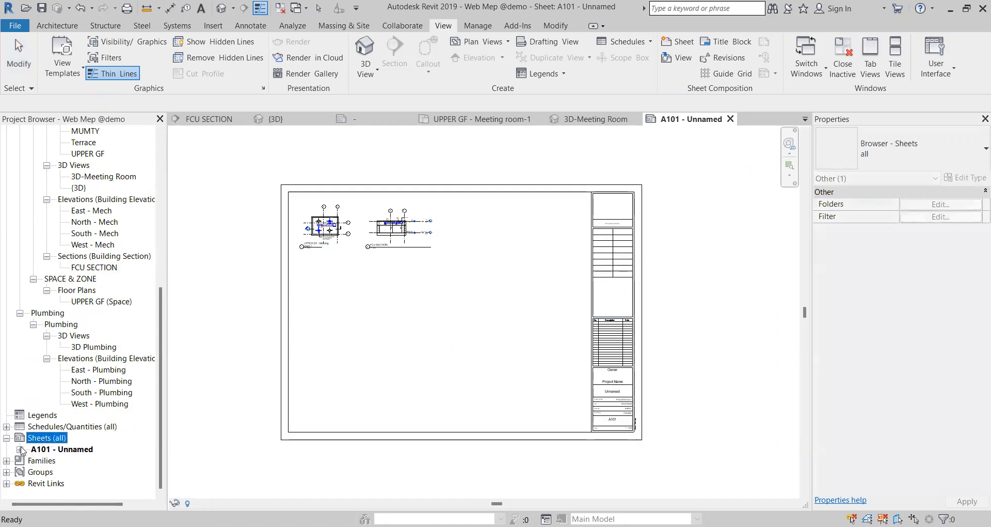
click(20, 449)
right_click(32, 440)
click(77, 349)
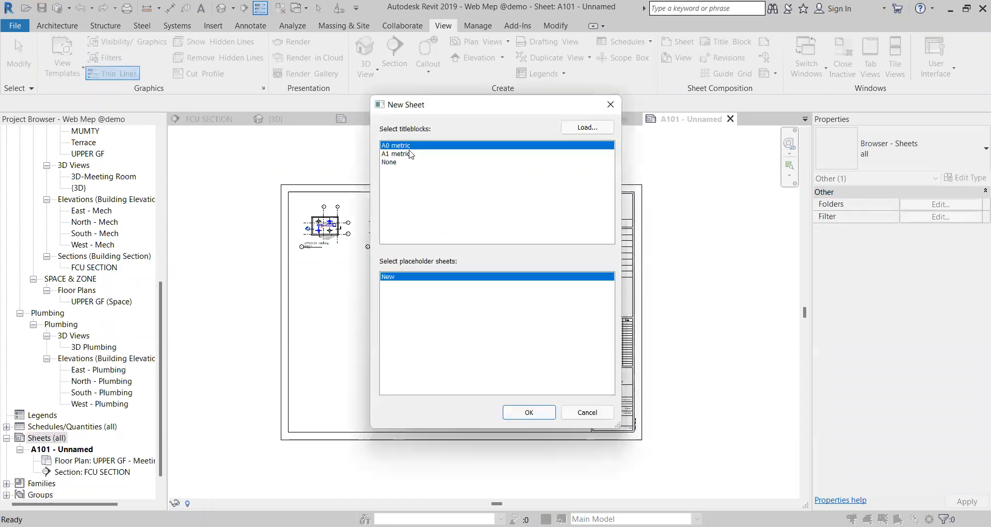
click(411, 153)
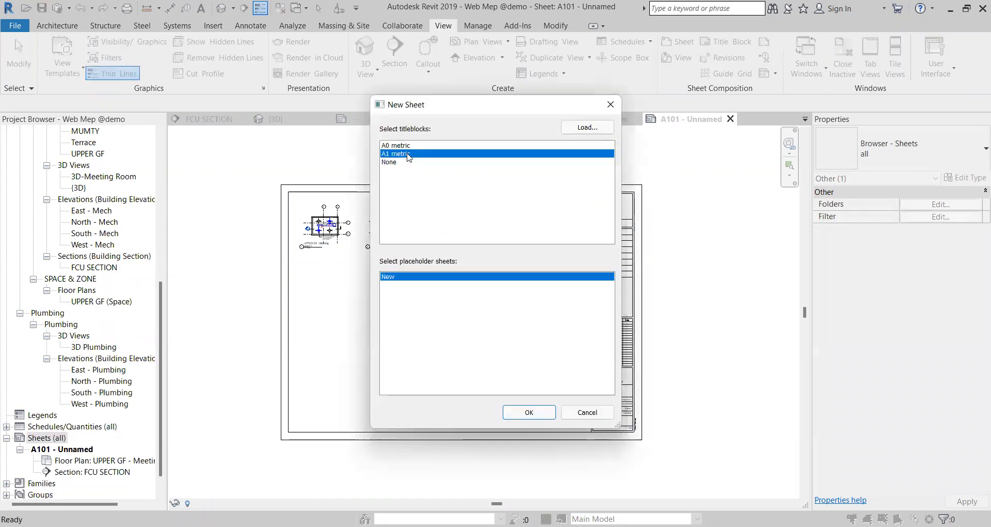
click(527, 416)
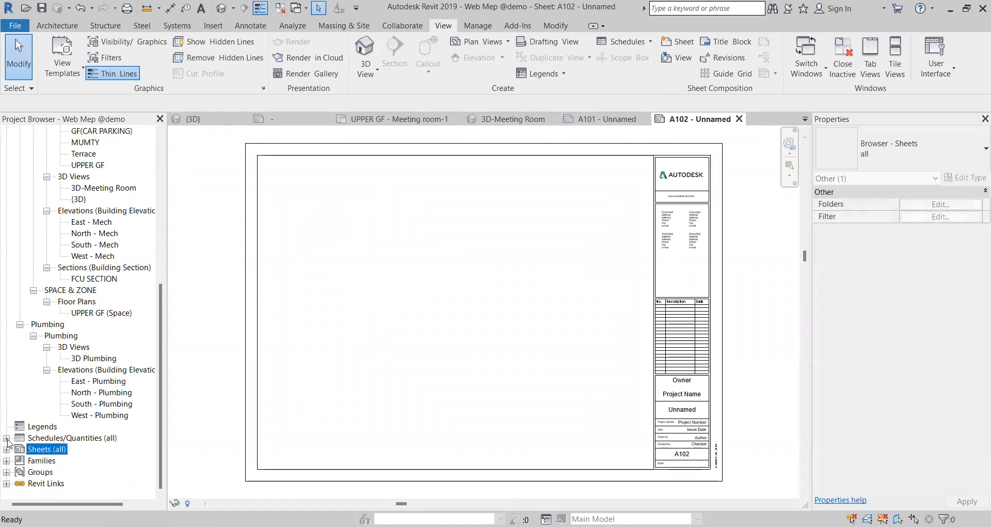
Step: Open sheet A101 and delete its UPPER GF - Meeting room-1 and FCU SECTION viewports
click(6, 438)
click(7, 449)
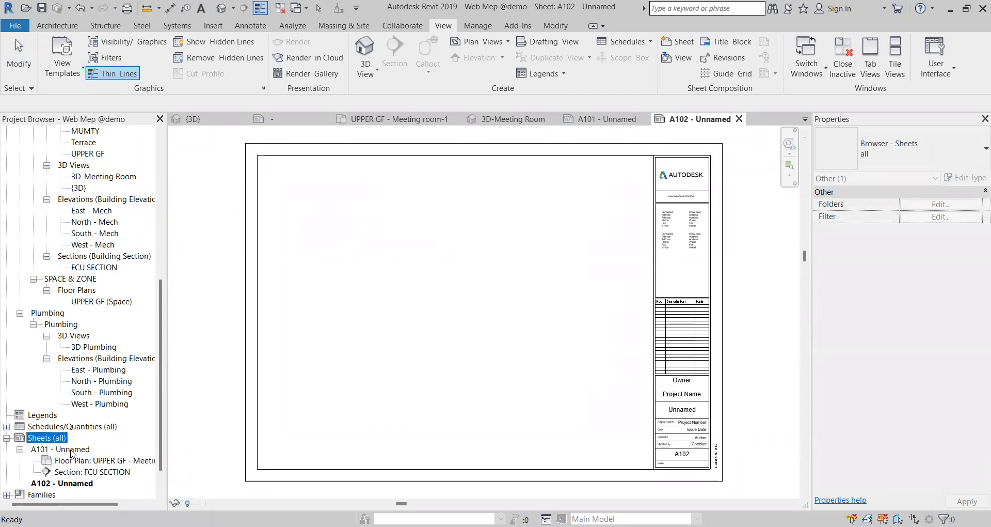
scroll(49, 457, down, 2)
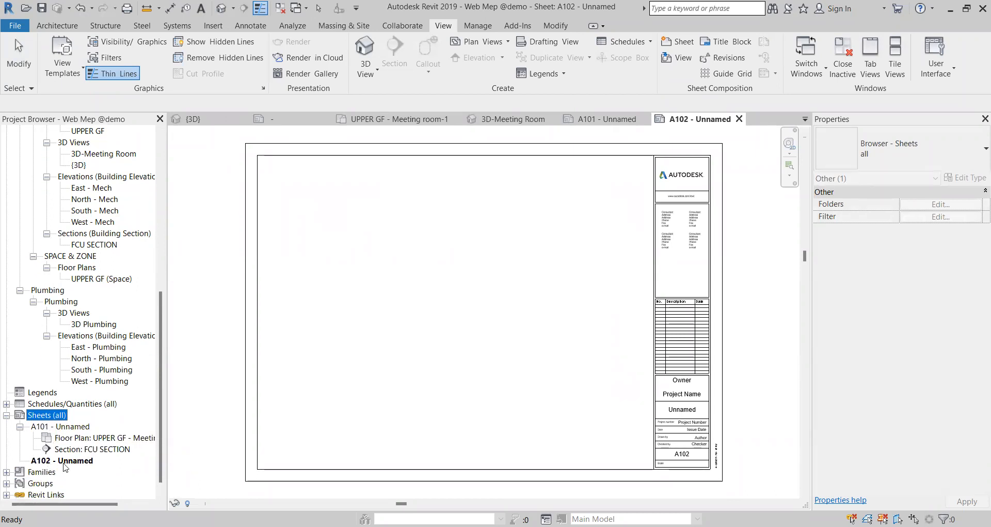
click(64, 461)
double_click(64, 427)
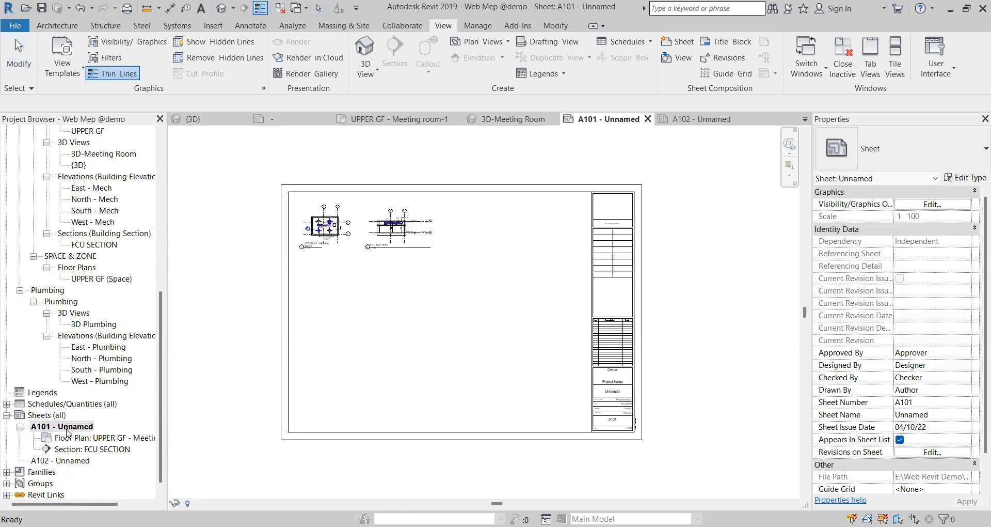
click(330, 231)
key(Delete)
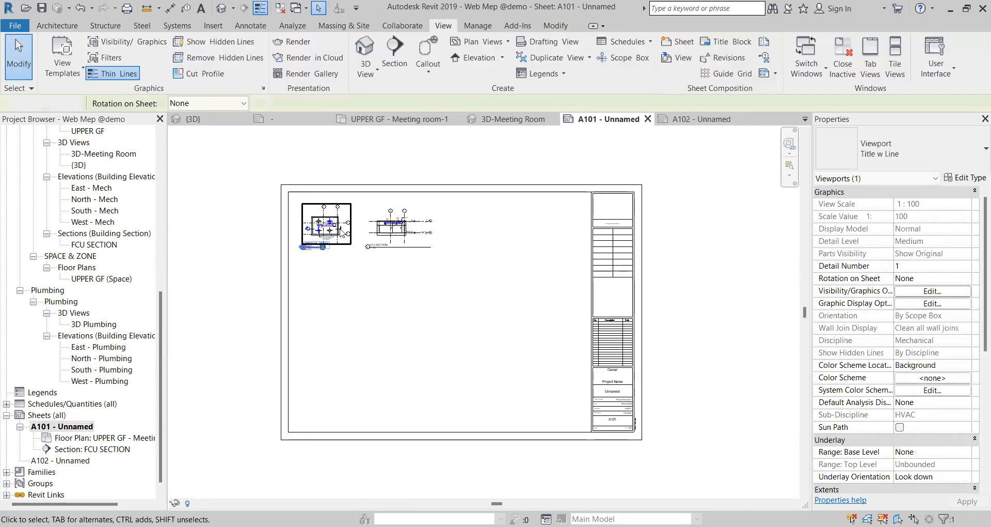
click(395, 231)
key(Delete)
click(71, 450)
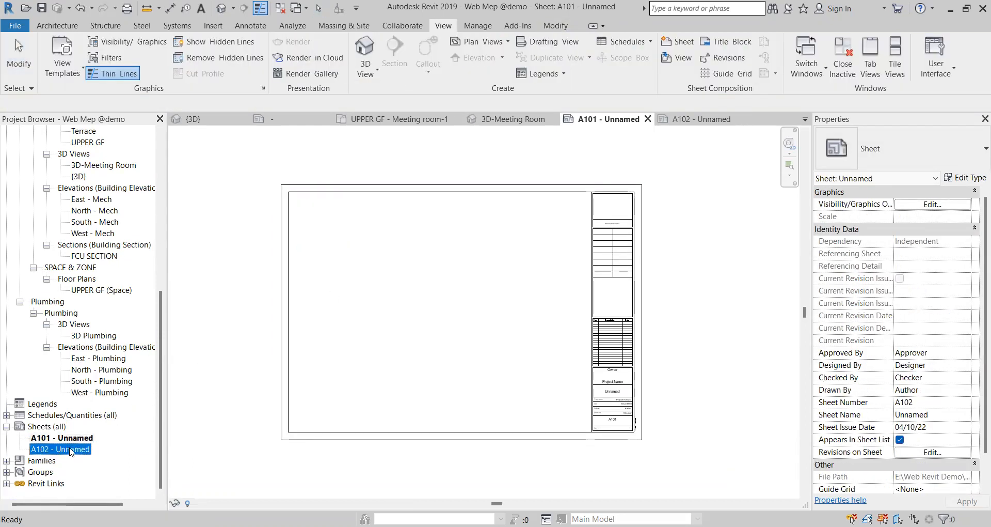
key(F2)
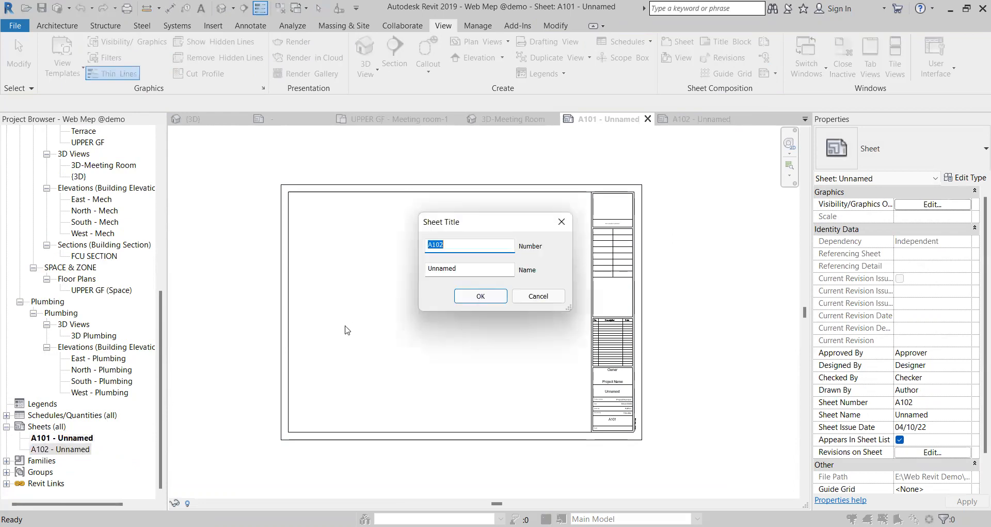
key(Escape)
Step: Open sheet A102 and place the UPPER GF - Meeting room-1 floor plan in the sheet's upper-left corner
double_click(76, 451)
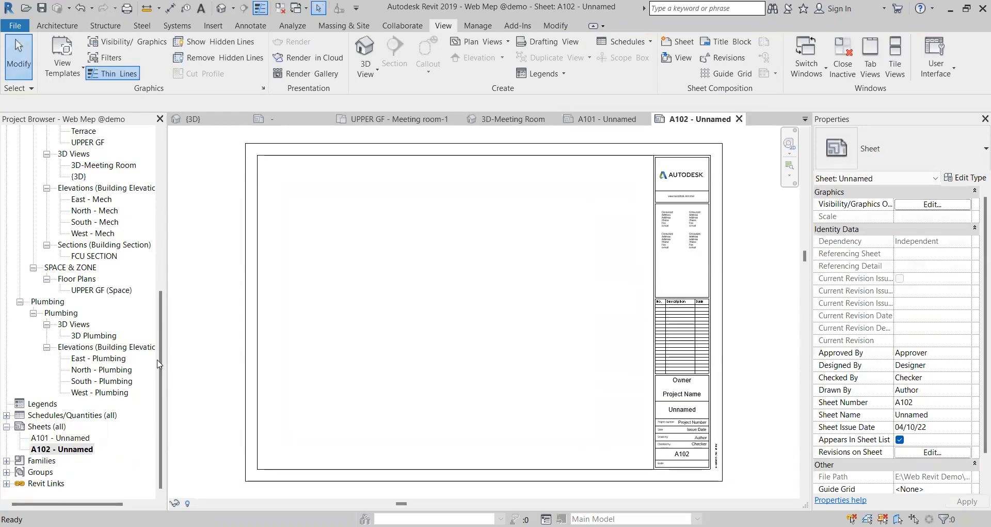
drag(160, 363, 160, 145)
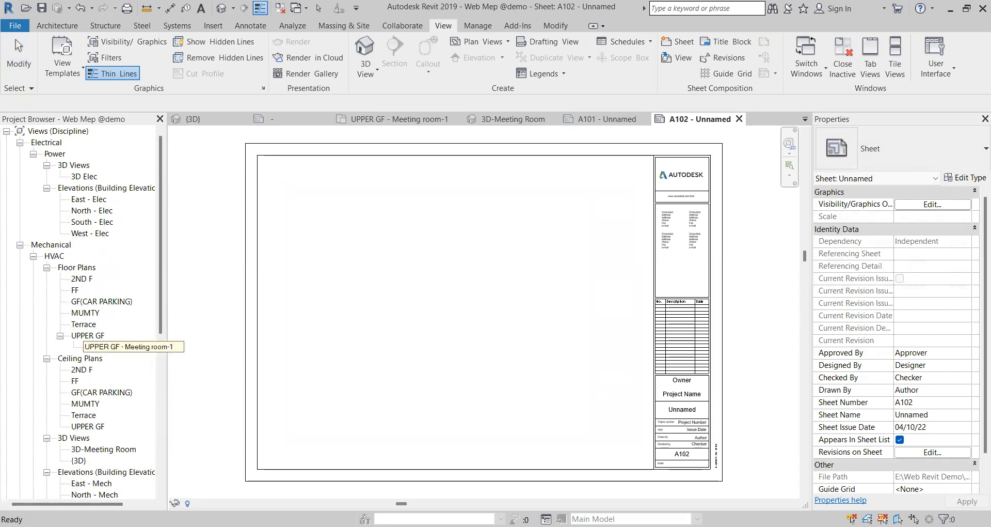
drag(329, 241, 321, 218)
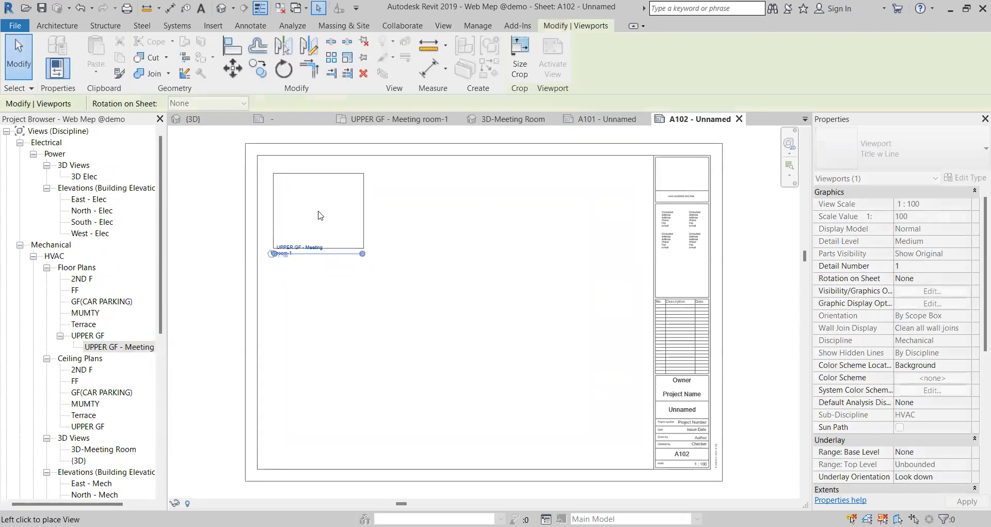
click(321, 216)
scroll(106, 329, down, 3)
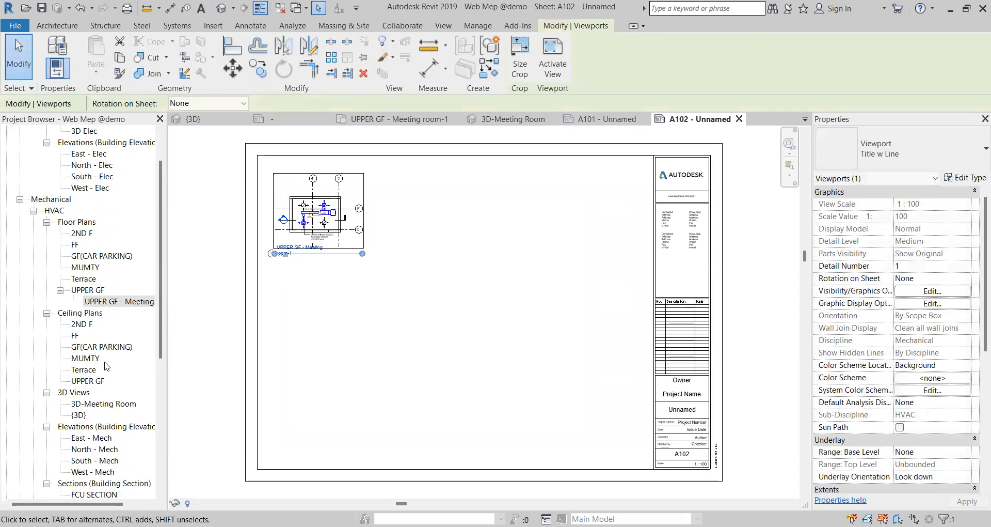
key(Escape)
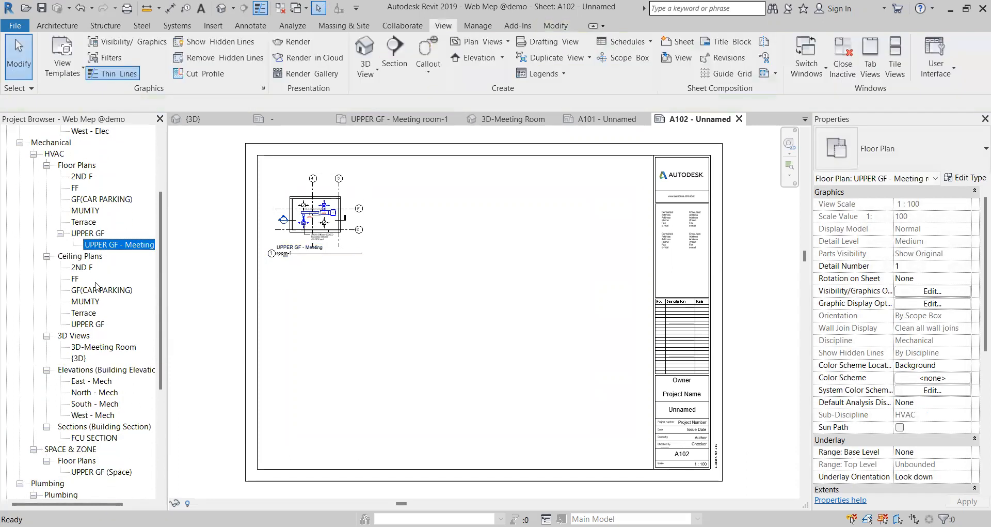
scroll(94, 310, down, 1)
scroll(90, 405, down, 1)
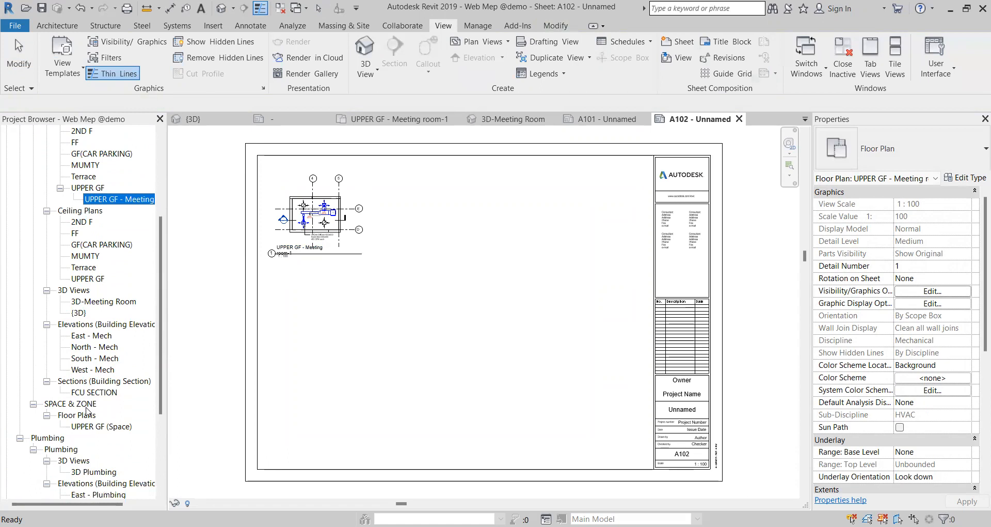
scroll(87, 418, down, 3)
double_click(96, 358)
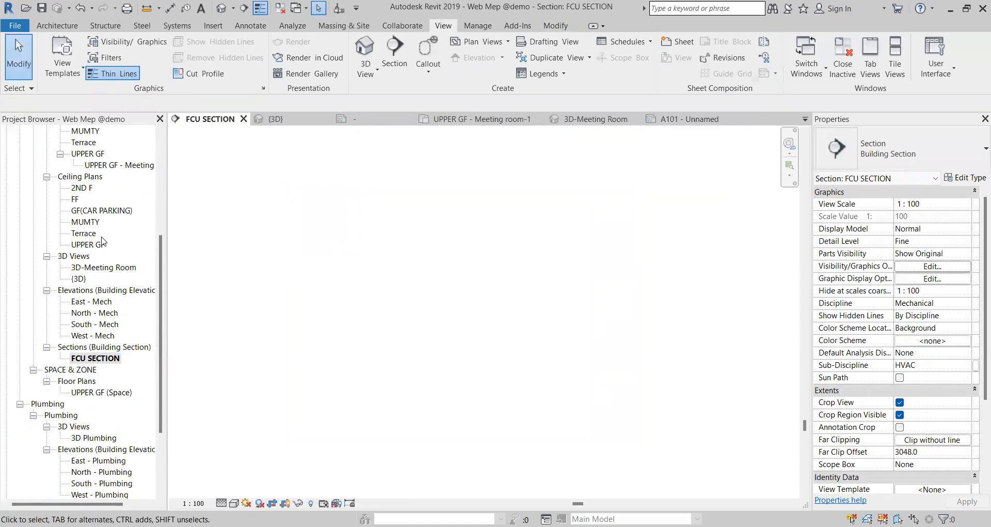
scroll(89, 310, down, 9)
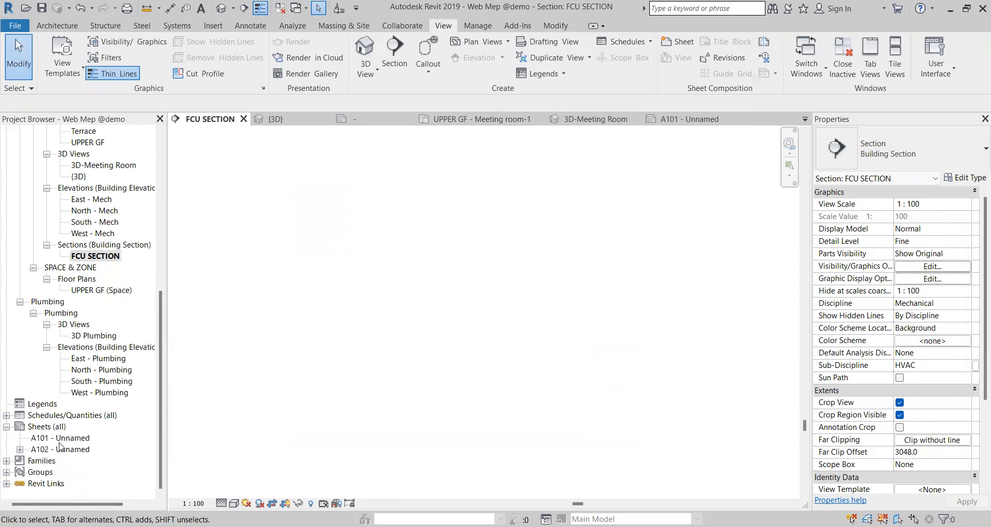
double_click(63, 450)
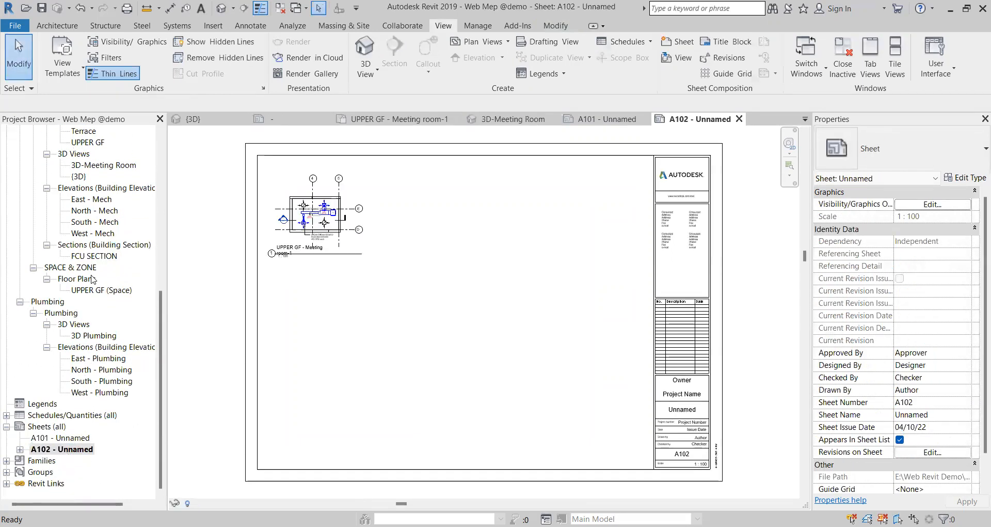
Step: Place the FCU SECTION view on sheet A102 to the right of the meeting room plan
click(93, 291)
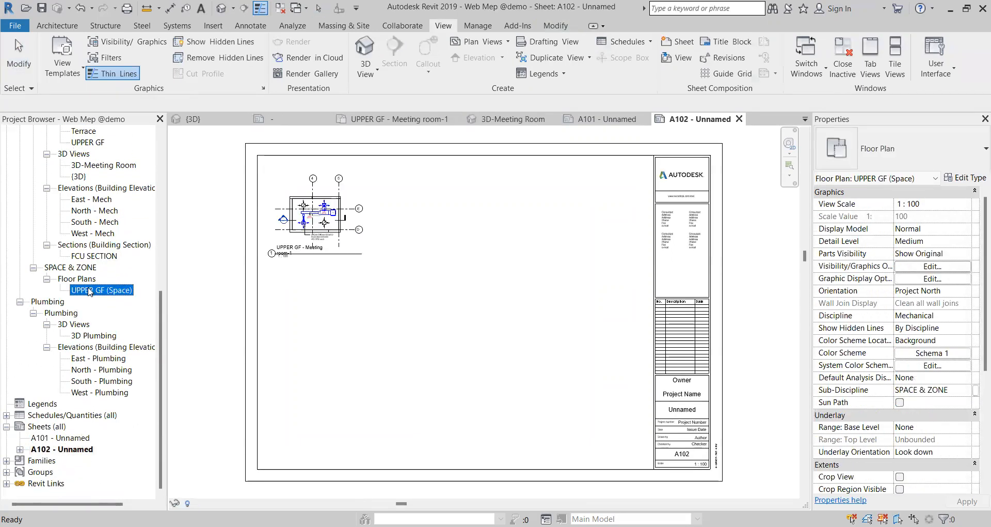
click(95, 257)
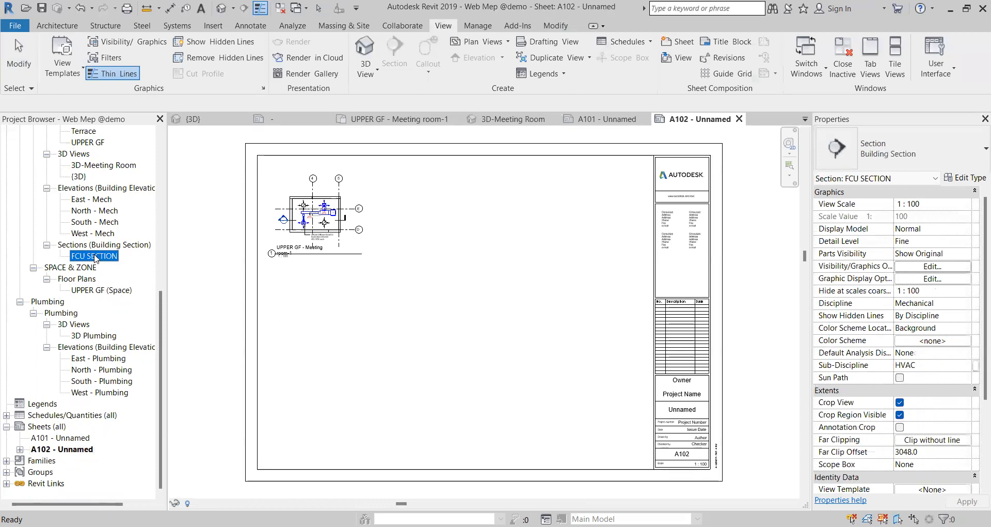
click(450, 217)
key(Escape)
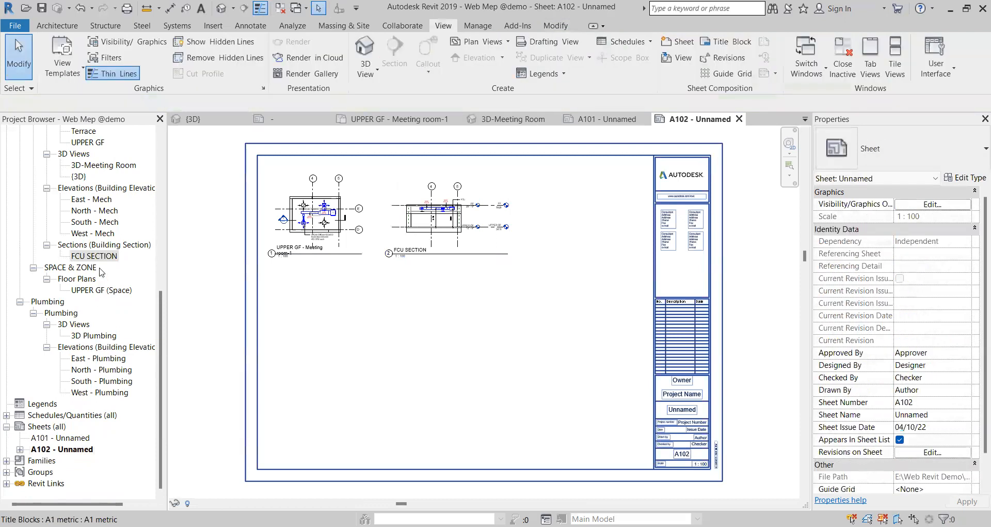
Step: Place the 3D-Meeting Room view on sheet A102 below the UPPER GF - Meeting room-1 floor plan
scroll(93, 242, up, 2)
click(100, 202)
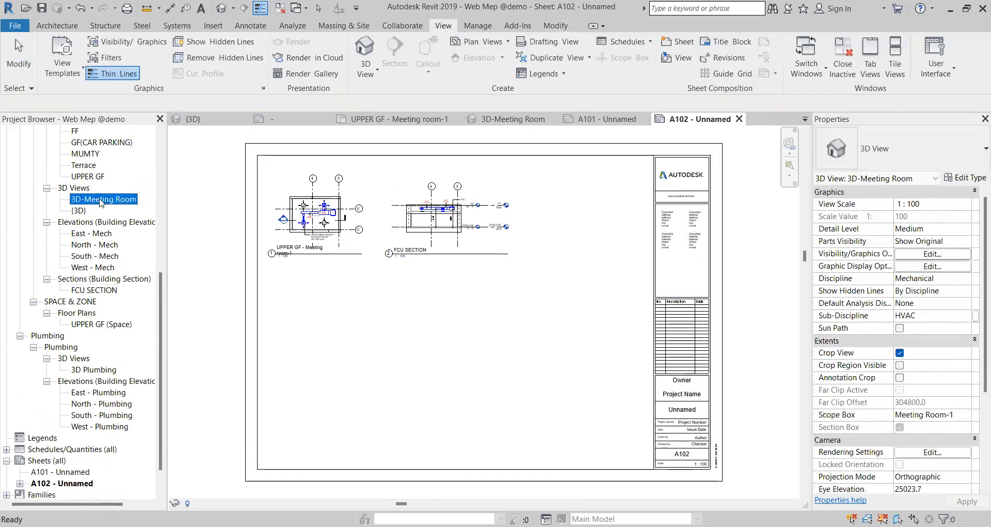
drag(343, 329, 339, 327)
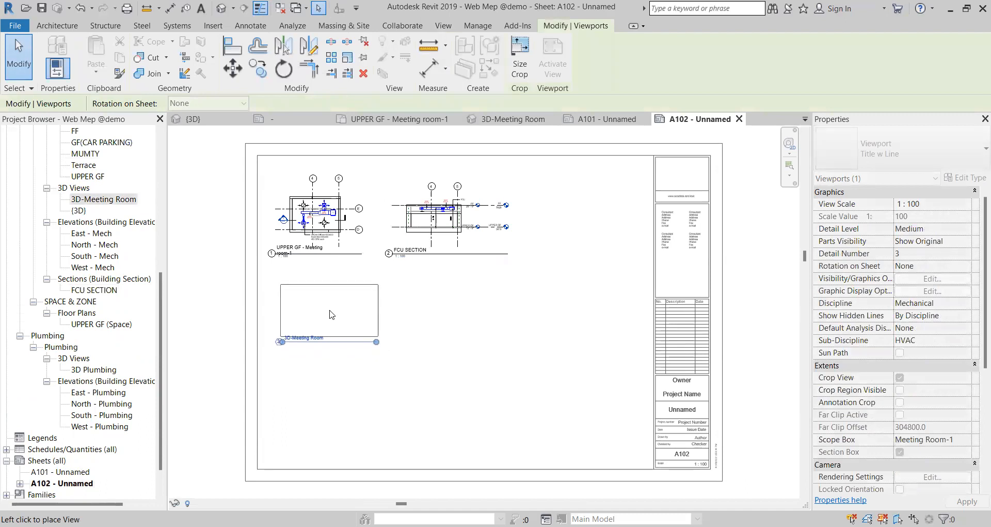
click(327, 320)
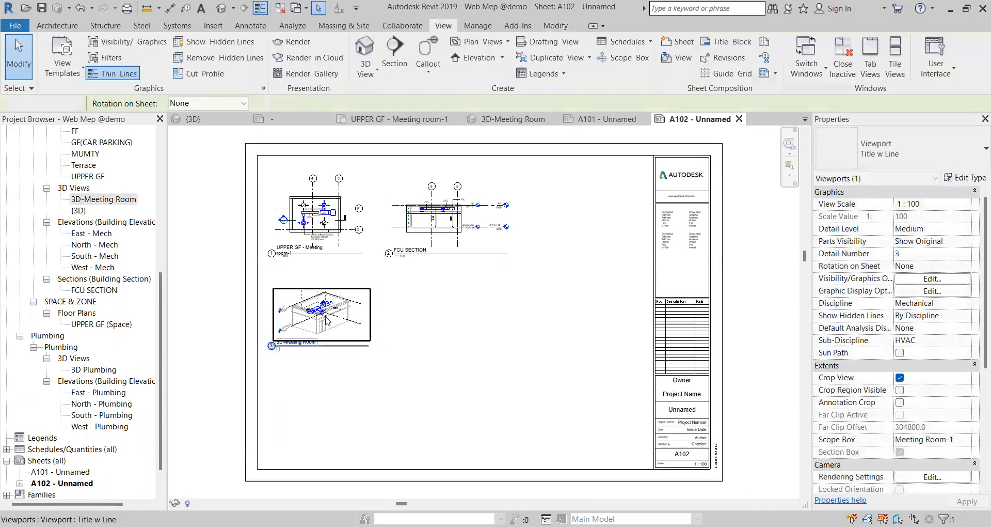
click(413, 306)
Step: Inspect the meeting room plan, FCU section and 3D viewports placed on sheet A102
mouse_move(416, 301)
middle_down()
mouse_move(444, 303)
mouse_move(430, 307)
middle_up()
scroll(445, 273, down, 2)
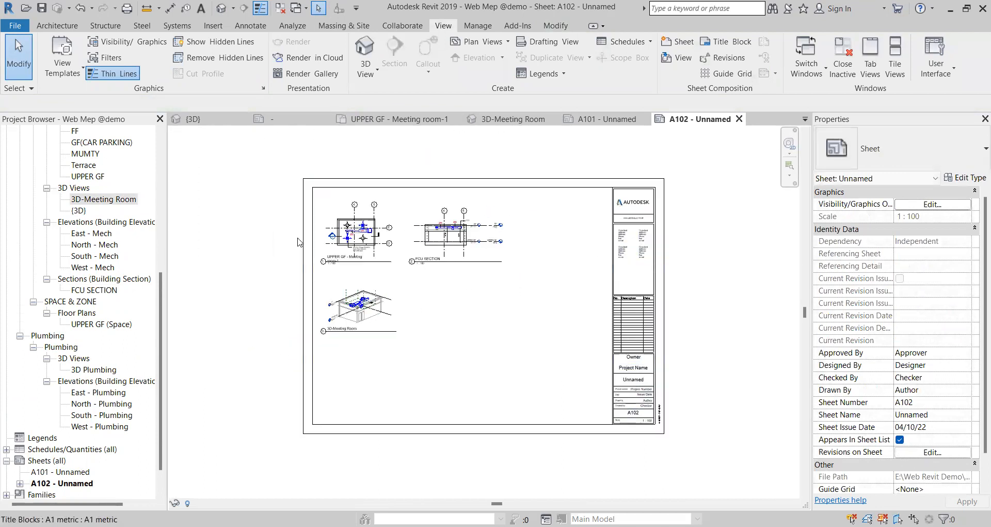
scroll(342, 263, up, 5)
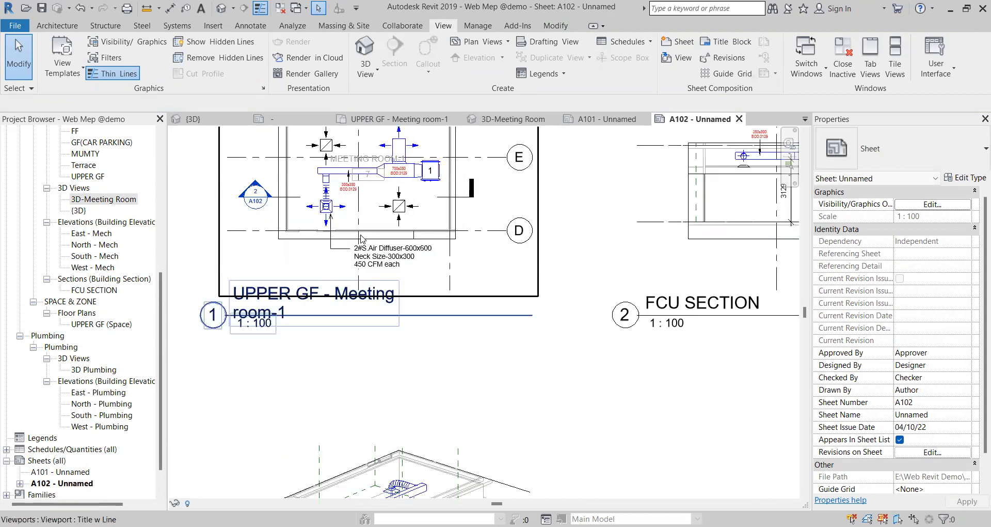
middle_drag(355, 245, 286, 294)
scroll(300, 278, down, 5)
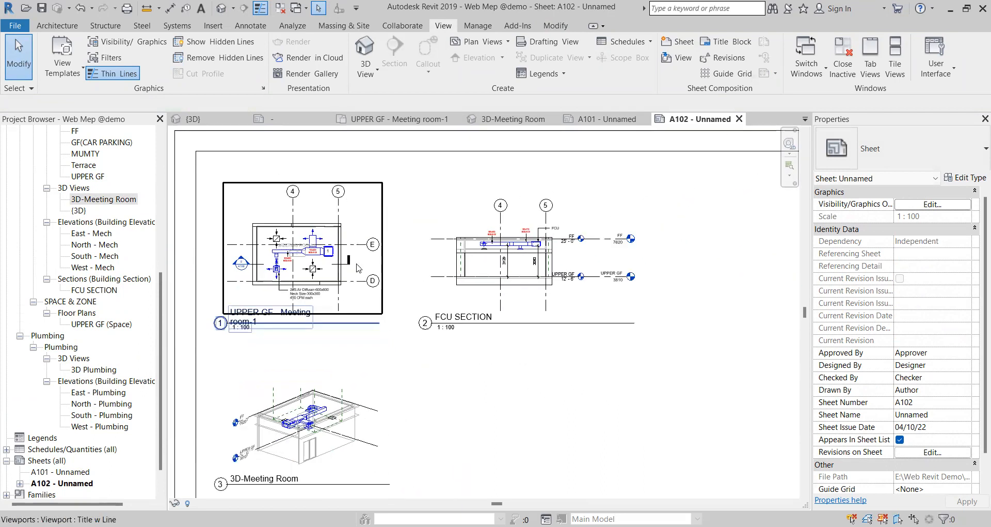
scroll(498, 268, up, 4)
scroll(525, 255, down, 5)
scroll(425, 307, up, 6)
scroll(425, 307, down, 5)
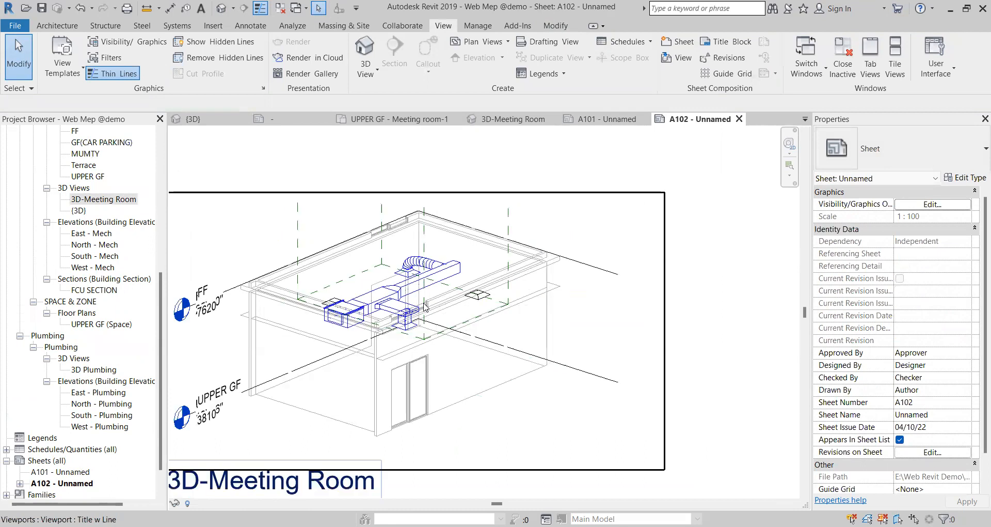
scroll(423, 296, down, 1)
key(Escape)
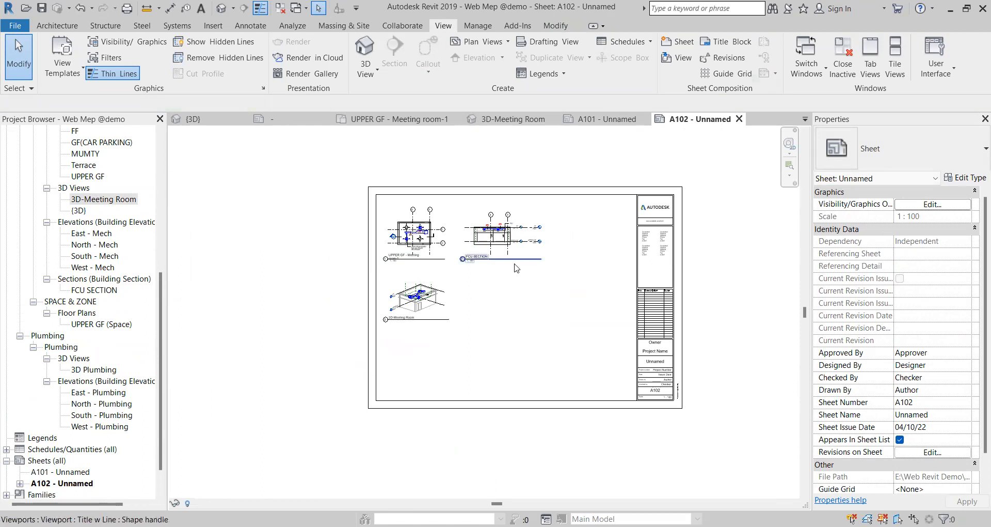
Step: Review the overall layout of sheet A102, including its titleblock and the arrangement of the three views
scroll(490, 298, down, 1)
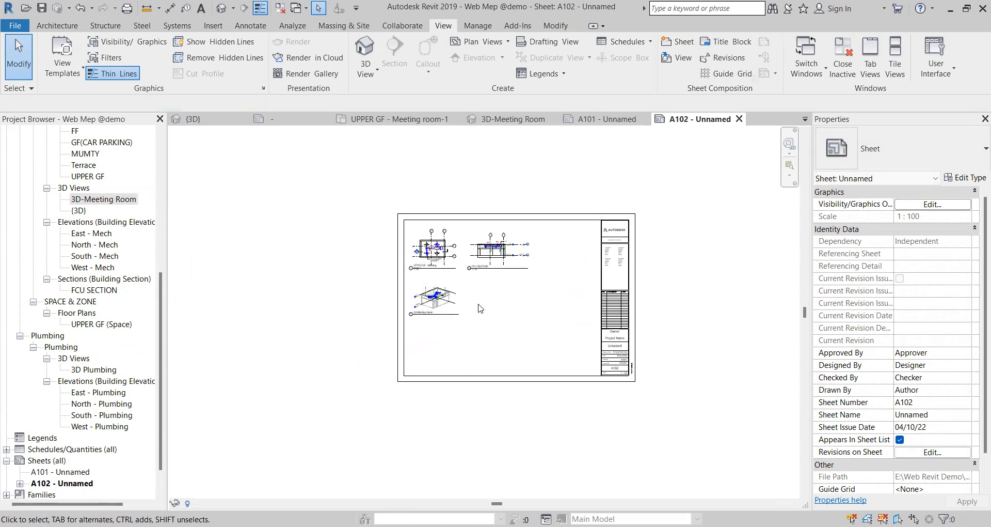
scroll(631, 252, up, 2)
scroll(613, 301, down, 1)
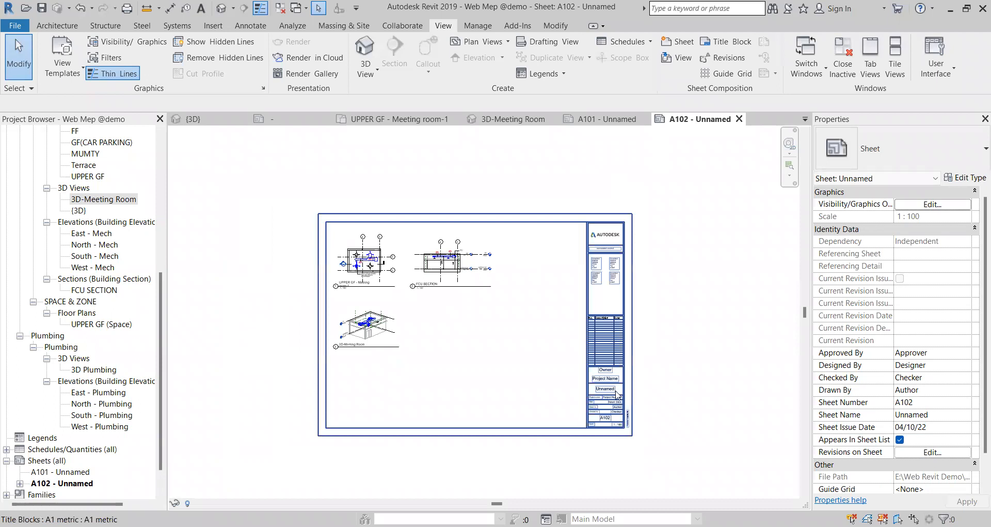
scroll(612, 361, down, 1)
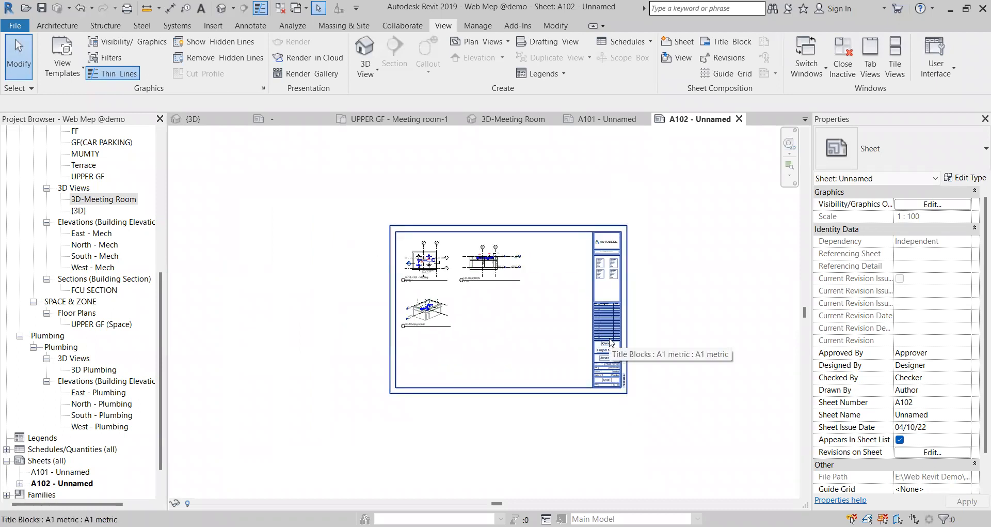
scroll(611, 341, up, 2)
scroll(611, 342, down, 1)
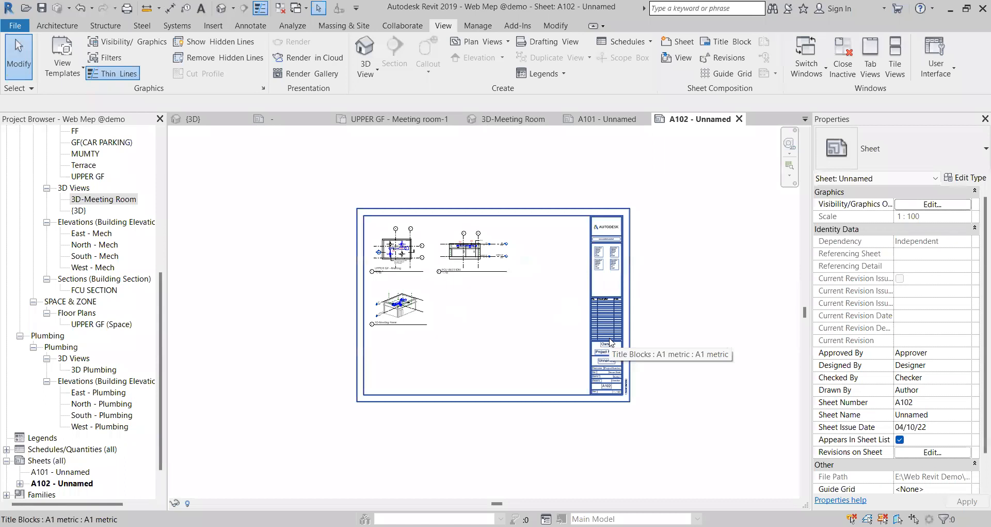
scroll(412, 258, up, 3)
scroll(412, 258, down, 1)
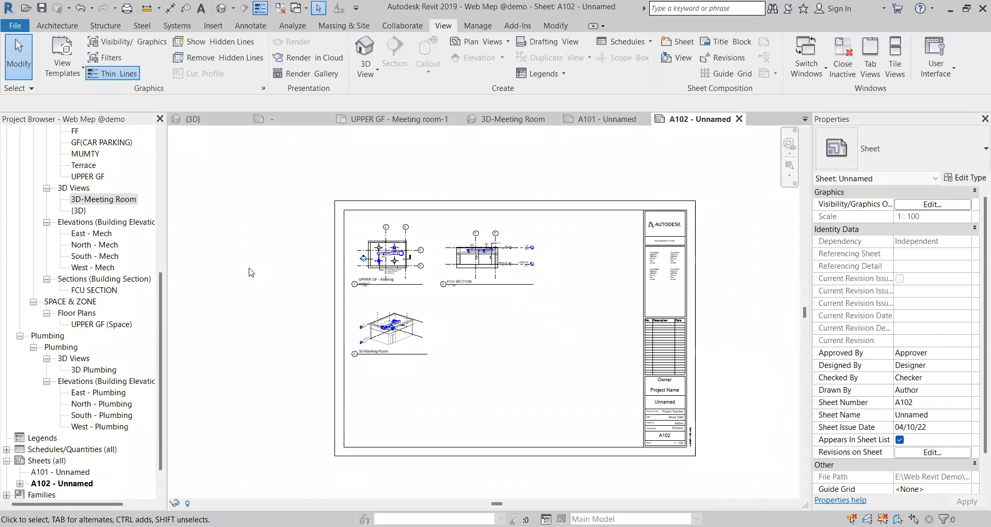
scroll(396, 261, up, 2)
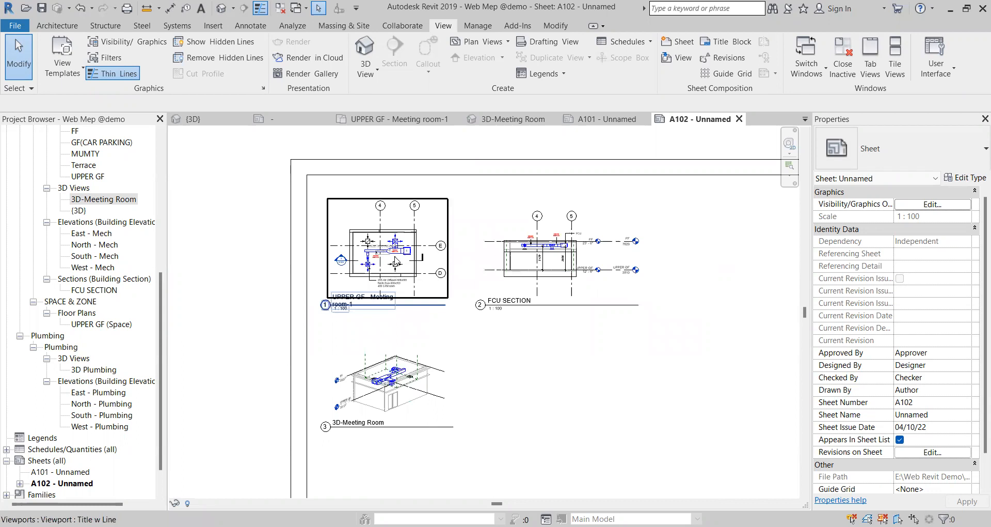
scroll(396, 261, up, 1)
scroll(397, 261, down, 1)
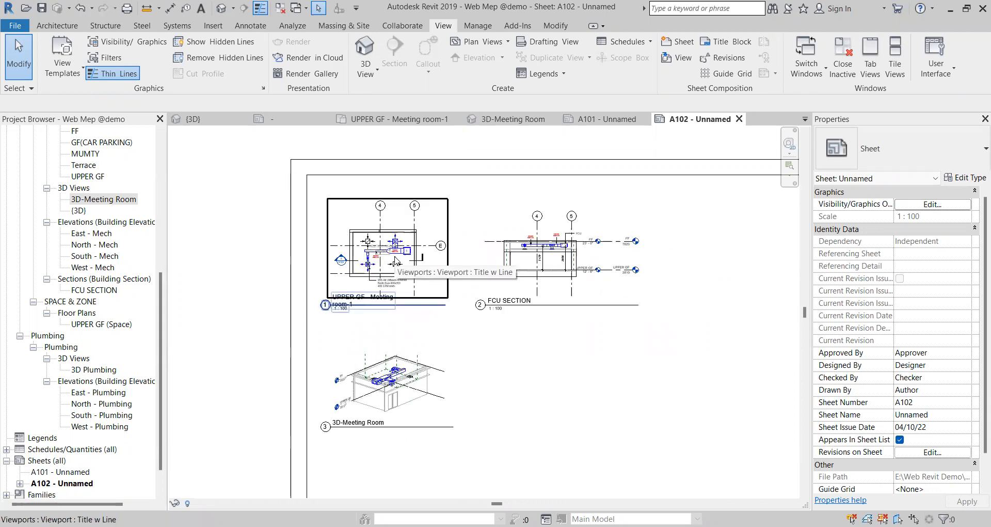
scroll(396, 260, down, 1)
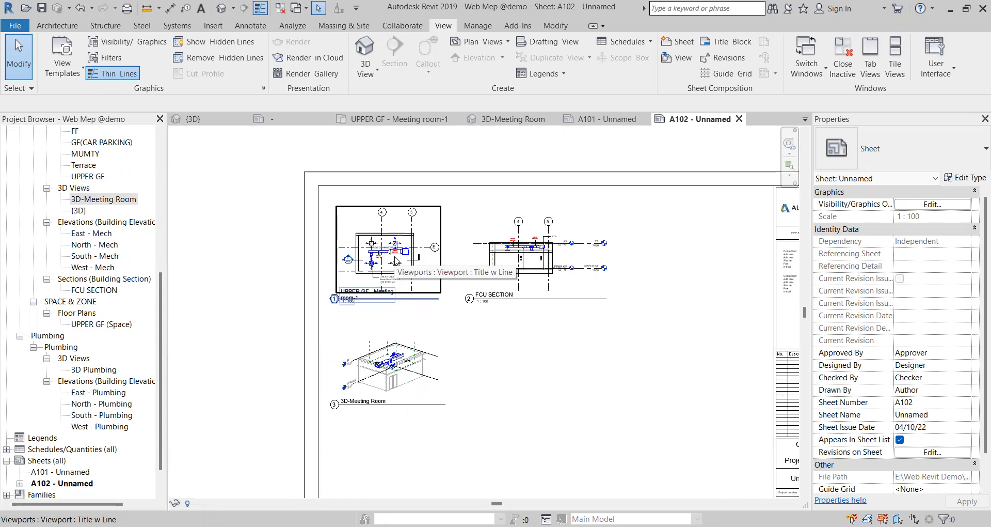
scroll(396, 261, down, 2)
scroll(392, 284, down, 1)
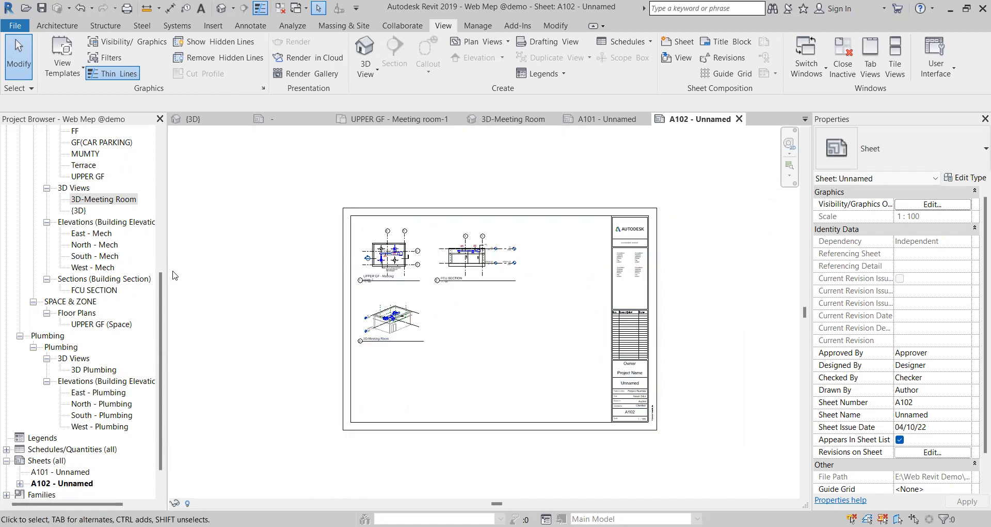
Step: Open the UPPER GF floor plan from the Mechanical HVAC views
drag(161, 282, 162, 233)
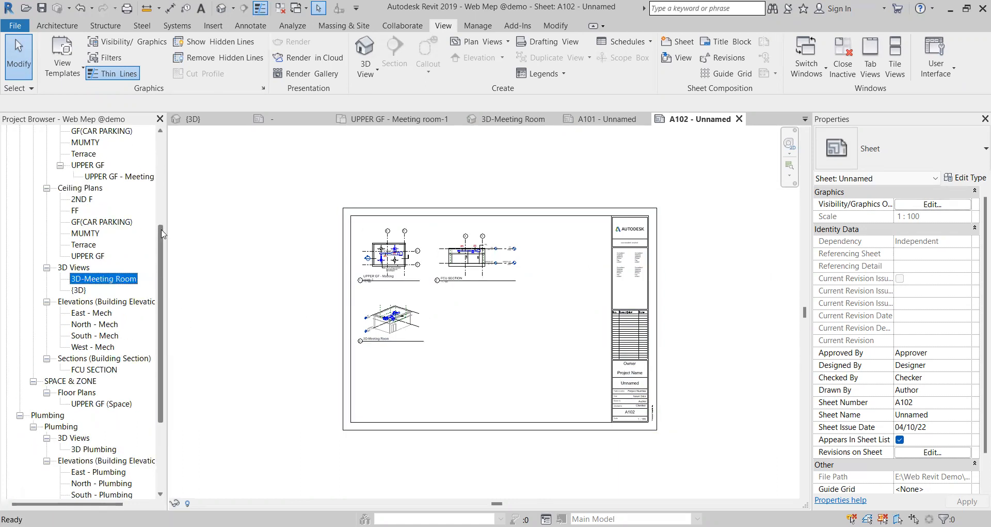
scroll(163, 192, up, 4)
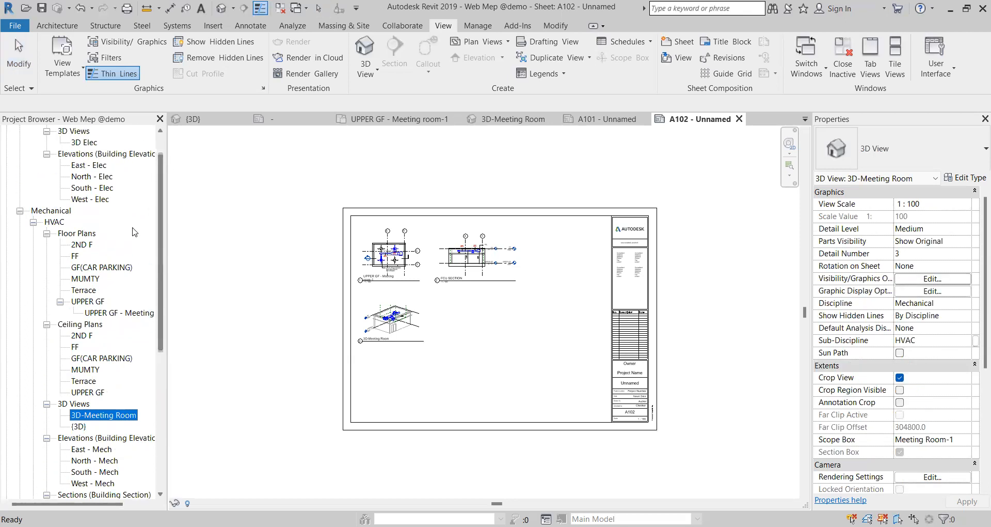
double_click(87, 301)
scroll(453, 291, down, 2)
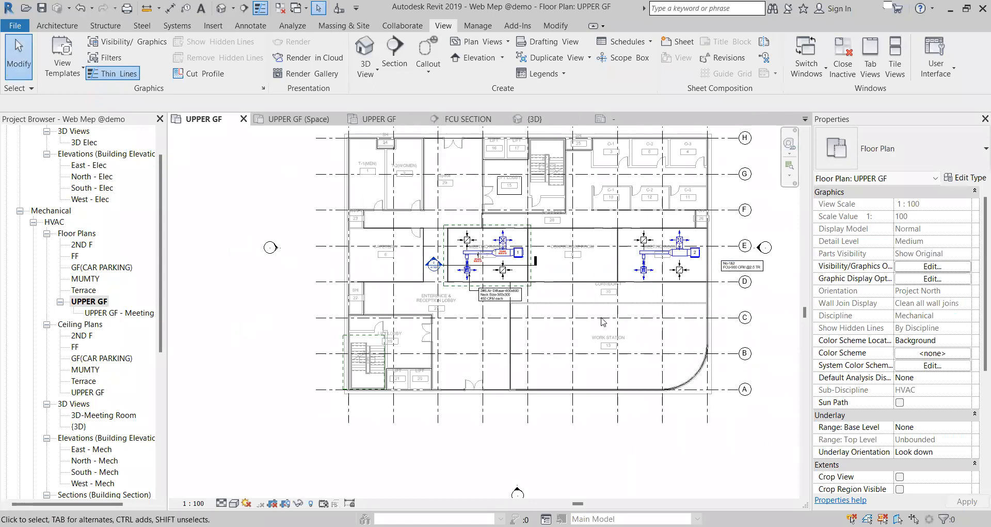
Step: Try deleting the fan coil unit, ducts and diffusers in Meeting Room 2 on the UPPER GF plan
drag(628, 221, 725, 299)
key(Delete)
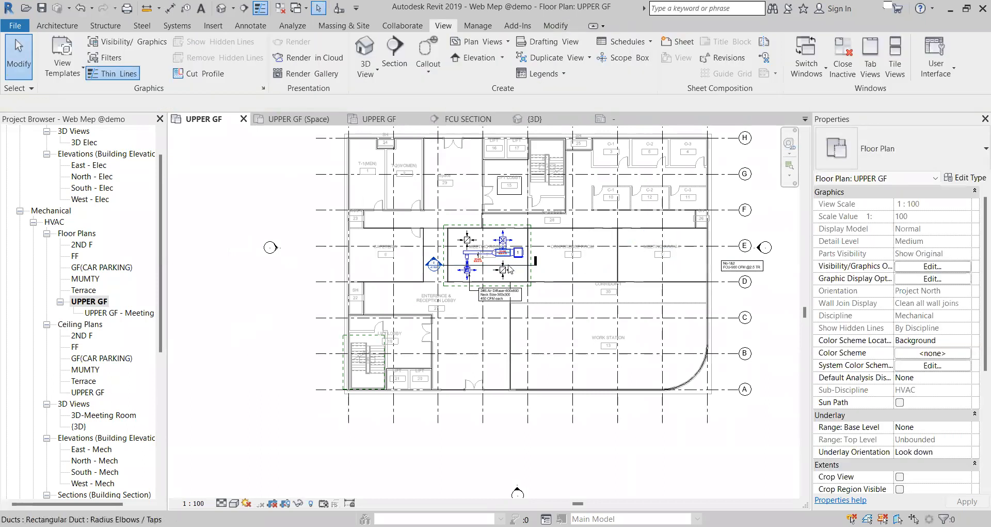
scroll(509, 269, up, 2)
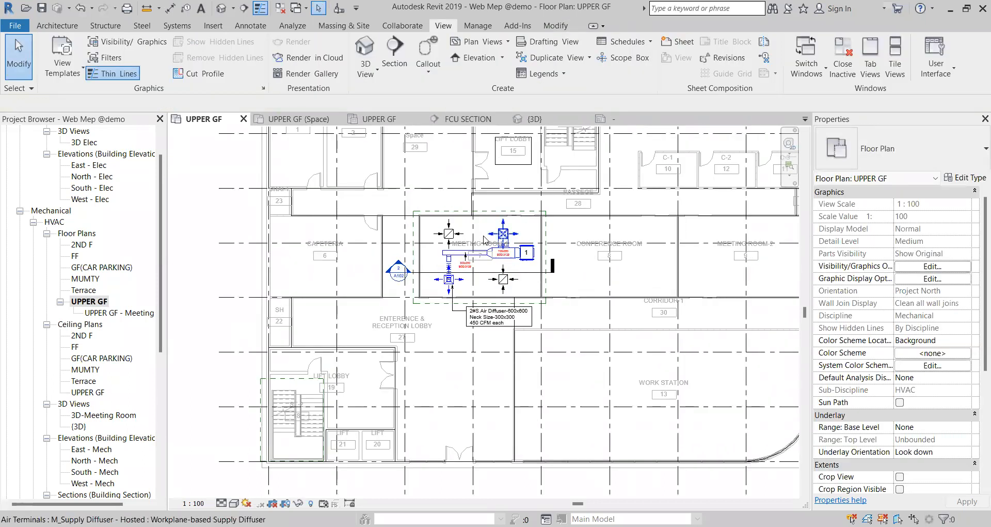
scroll(520, 261, up, 1)
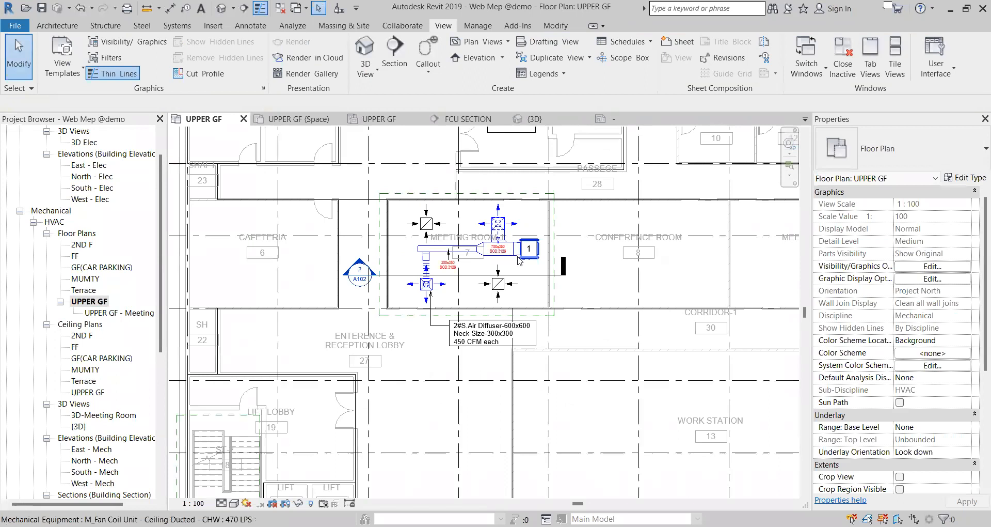
scroll(534, 261, down, 1)
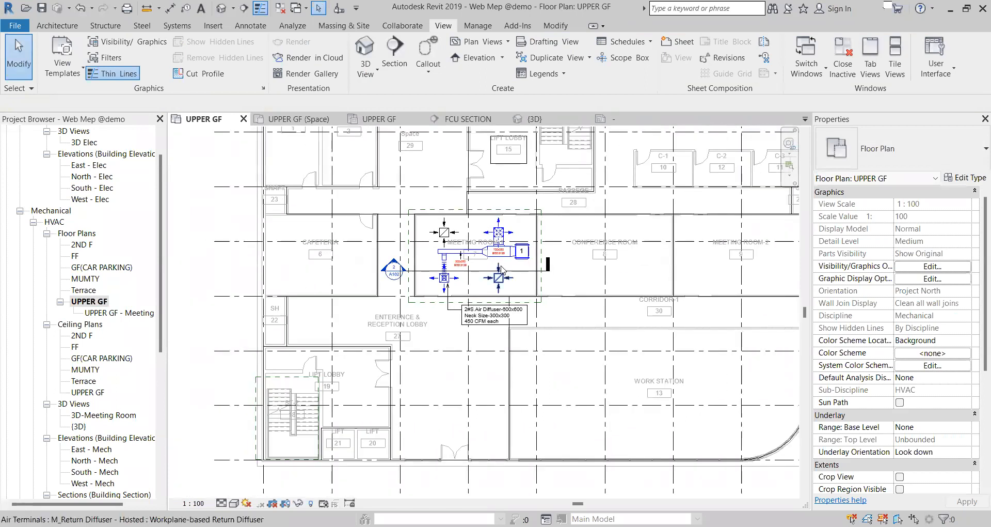
scroll(502, 269, down, 2)
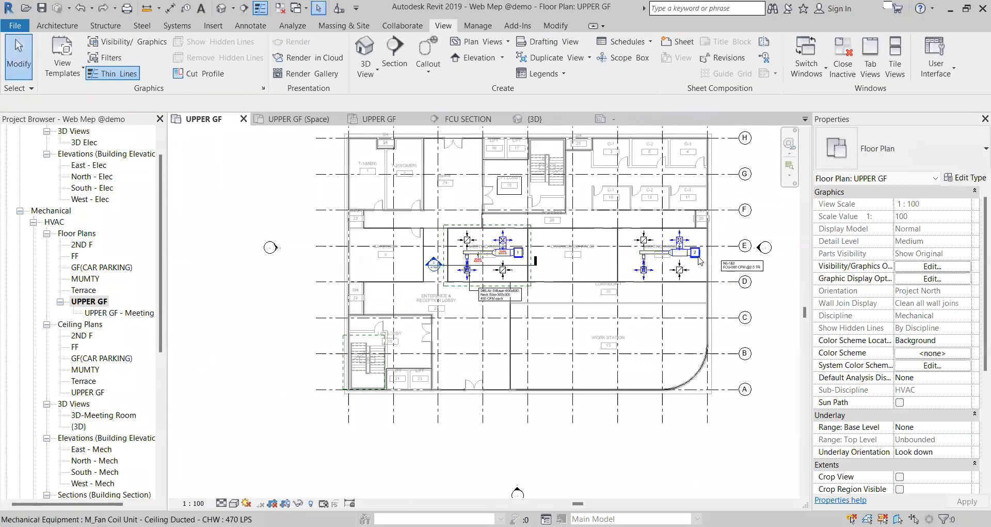
scroll(631, 264, up, 1)
scroll(497, 260, up, 1)
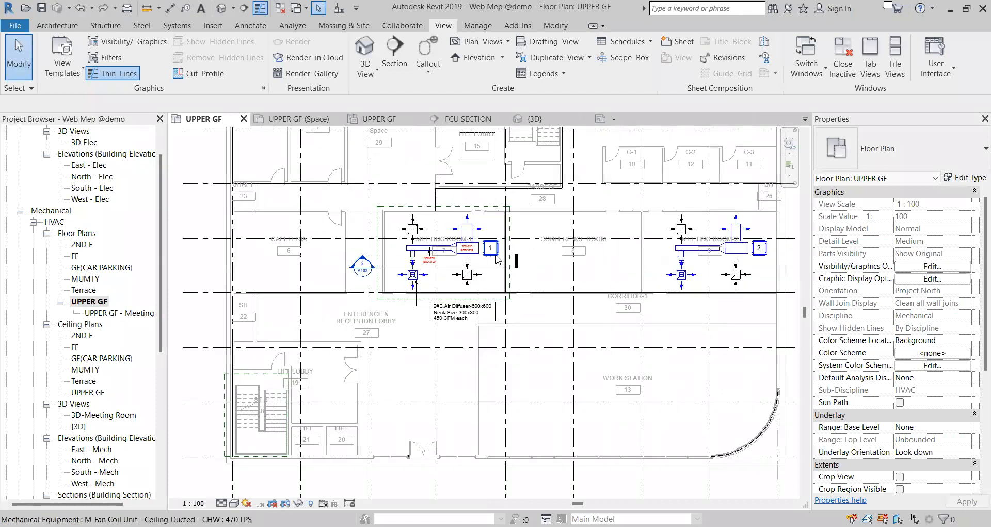
scroll(496, 259, down, 1)
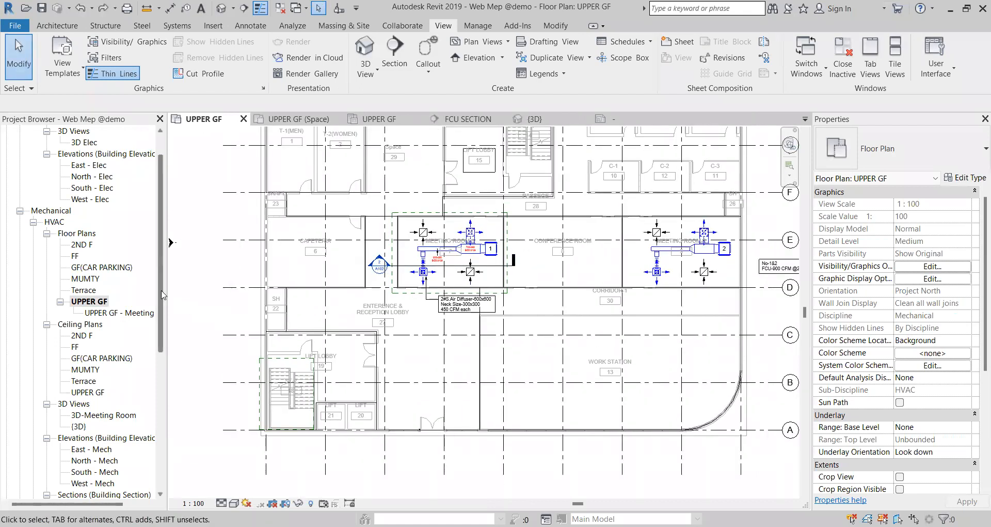
Step: Create a new schedule for the Ducts category
scroll(163, 332, down, 2)
scroll(163, 332, down, 5)
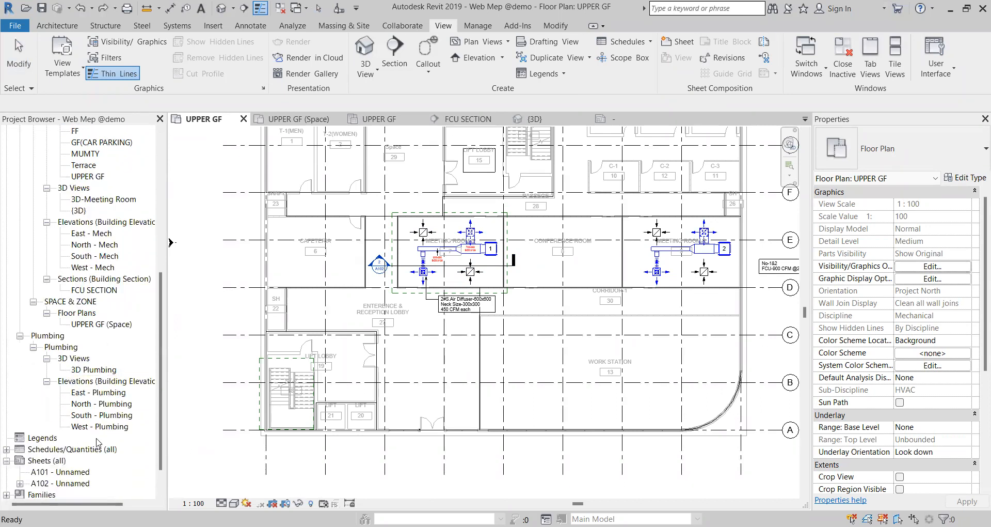
click(24, 443)
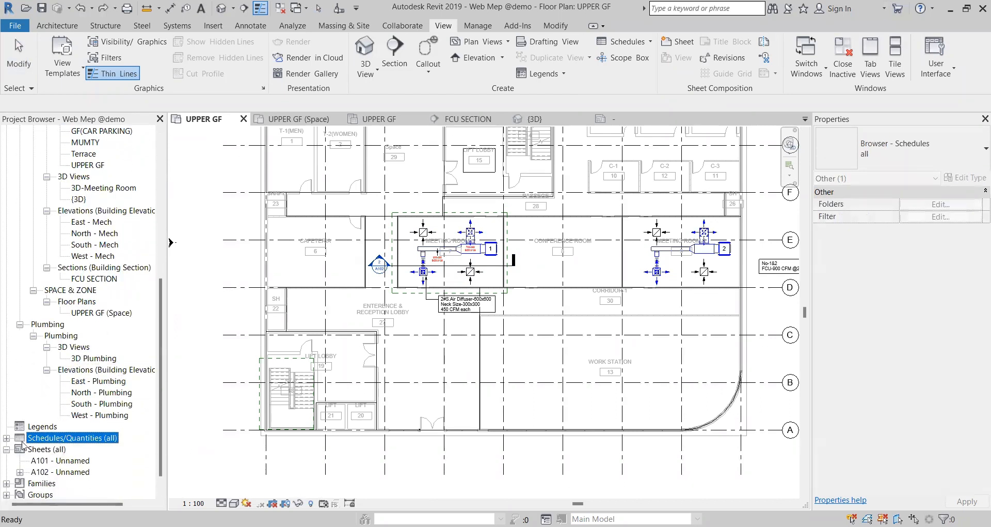
right_click(54, 438)
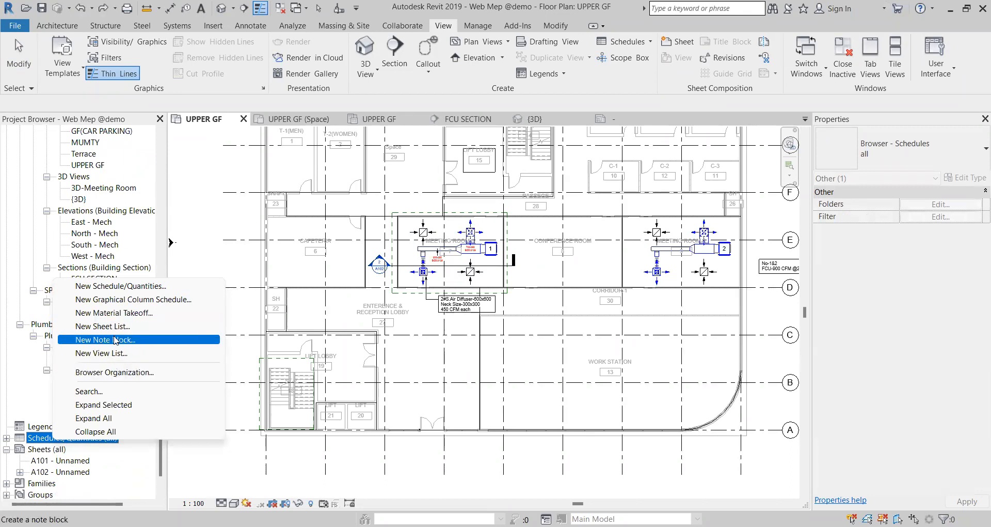
click(119, 286)
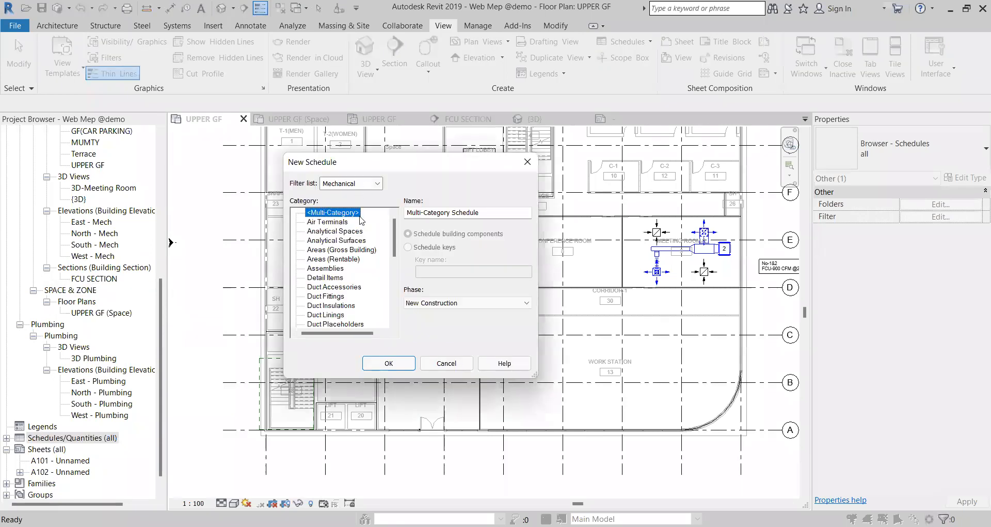
scroll(362, 222, down, 2)
click(317, 315)
click(381, 364)
Step: Add the fields Family, Width, Height, Length and Area, in that order, to the new duct schedule and create it
double_click(403, 322)
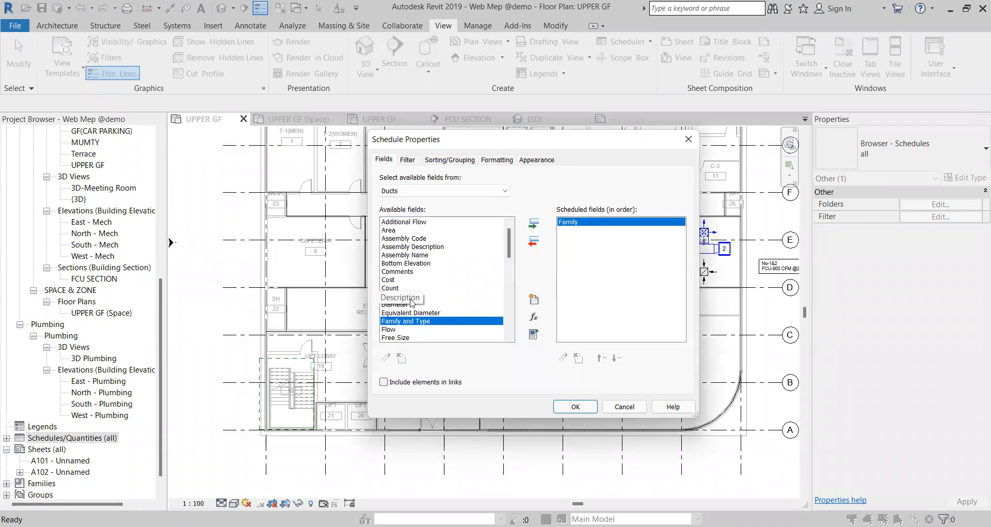
scroll(409, 315, down, 6)
scroll(406, 329, down, 8)
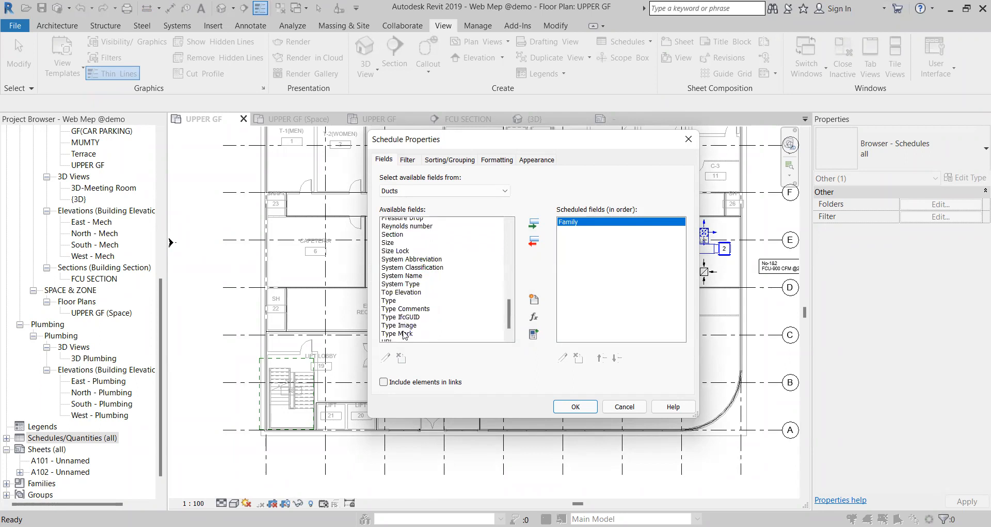
double_click(392, 338)
scroll(392, 290, up, 5)
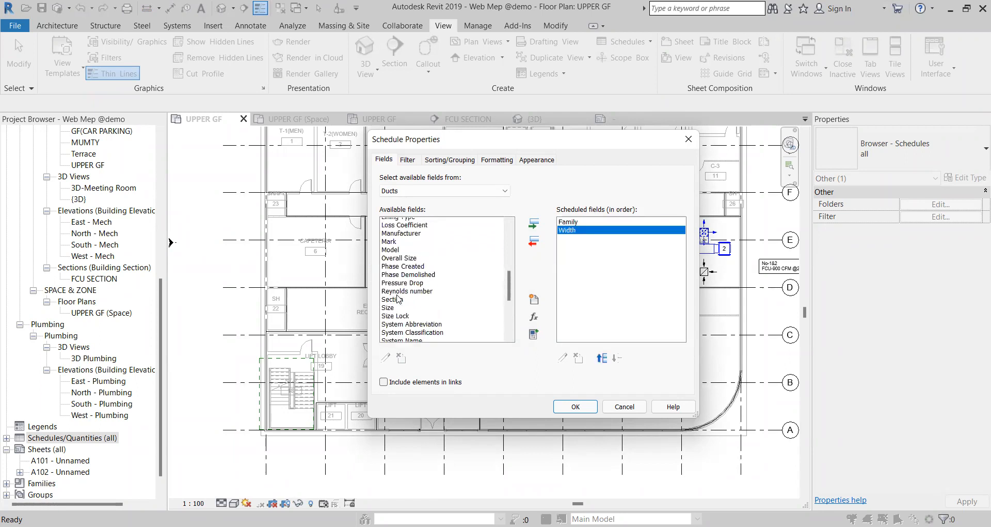
scroll(397, 297, up, 3)
double_click(395, 231)
scroll(396, 248, up, 2)
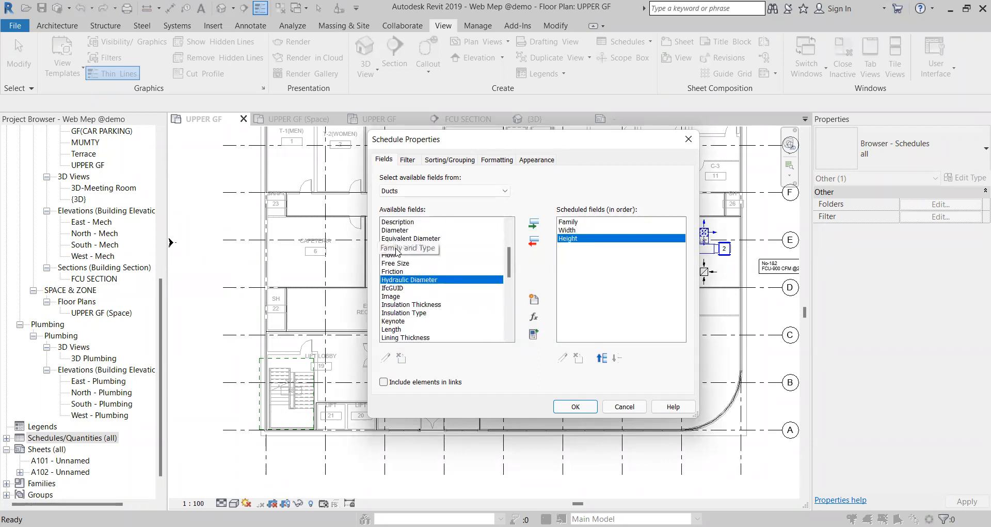
double_click(395, 329)
scroll(405, 289, up, 3)
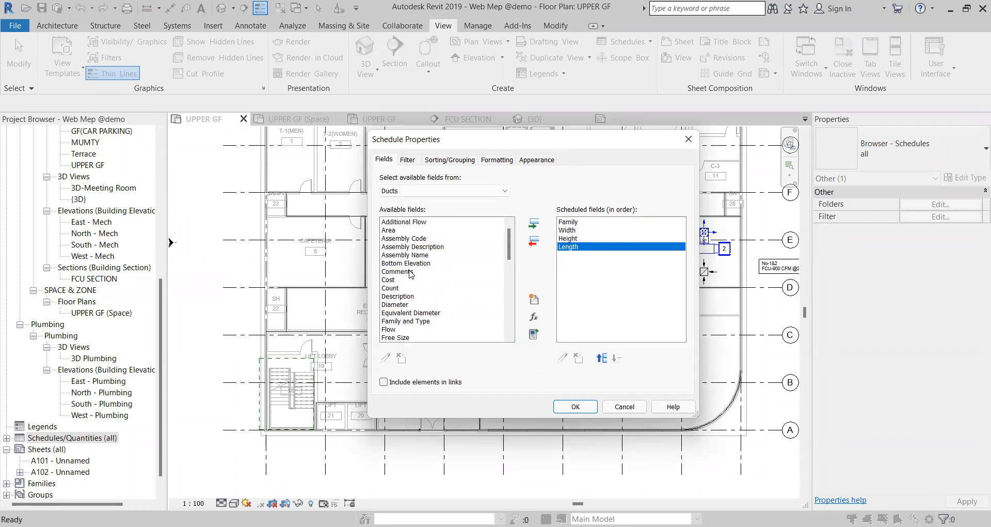
double_click(394, 230)
click(563, 408)
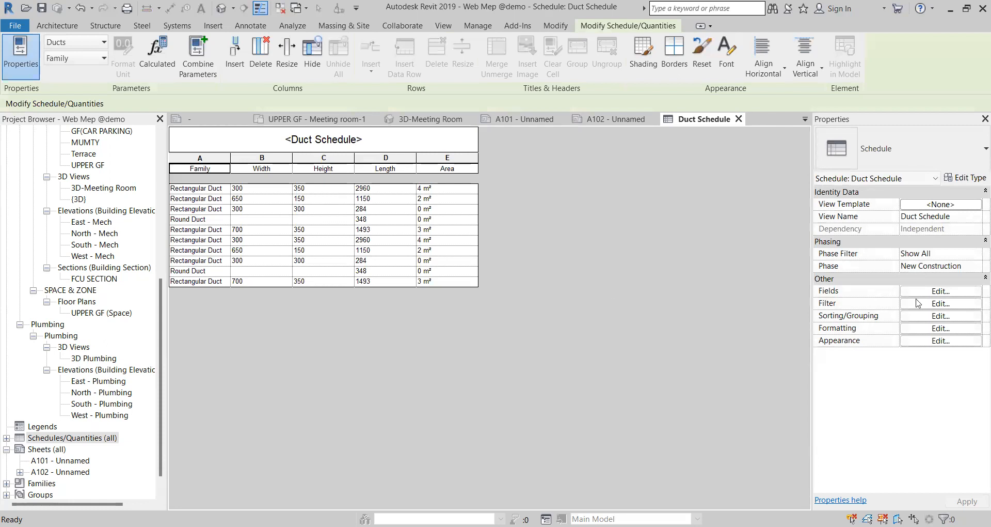
Step: Add the Diameter field to the Duct Schedule, place it between Height and Length, and check the round ducts' diameter cells
click(941, 292)
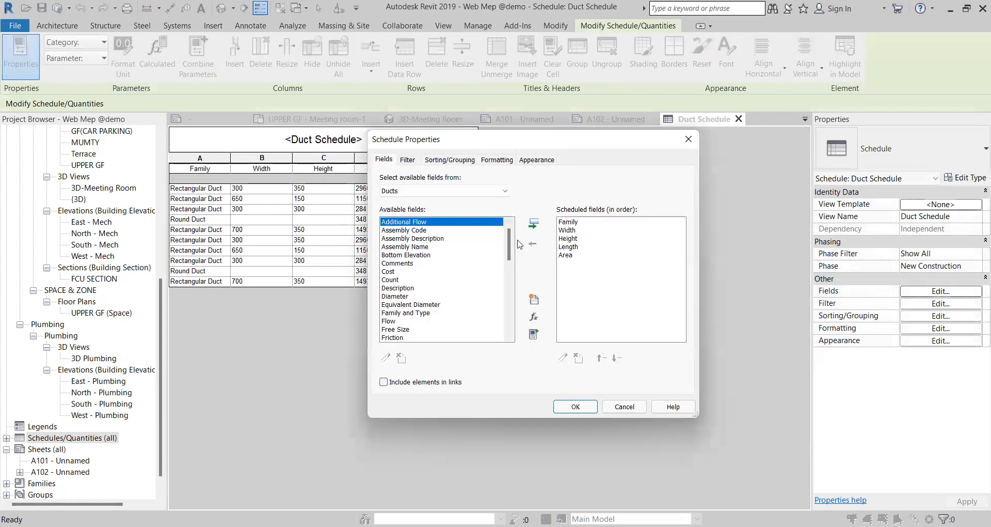
double_click(400, 296)
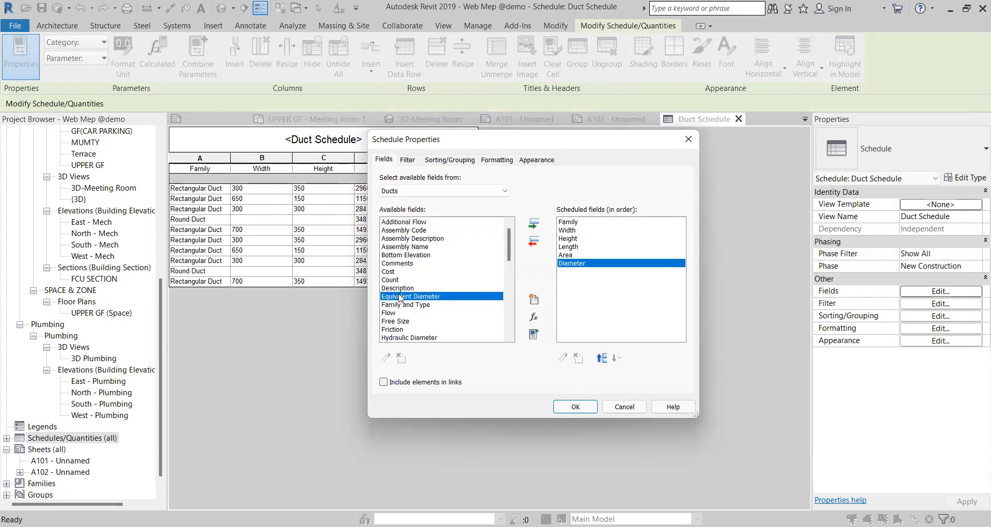
click(602, 360)
click(603, 359)
click(575, 407)
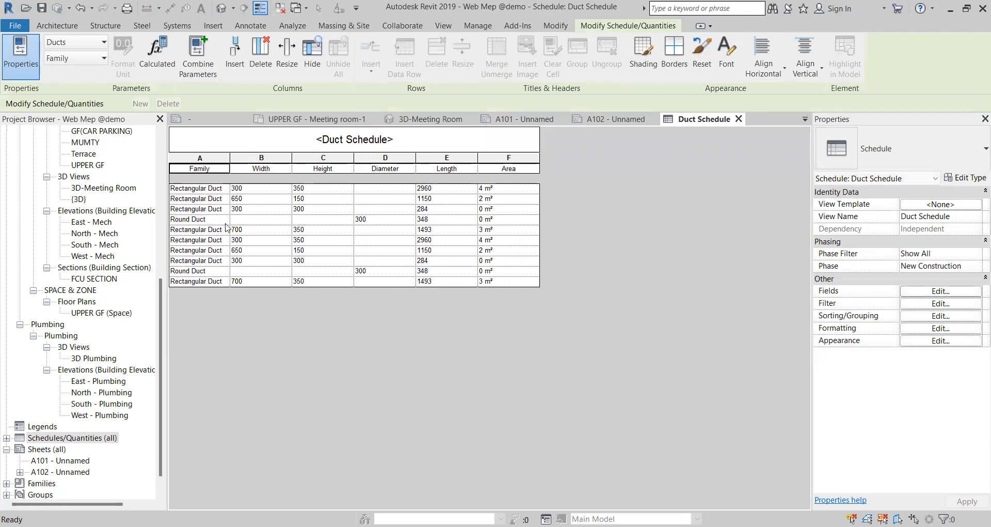
click(377, 220)
click(379, 271)
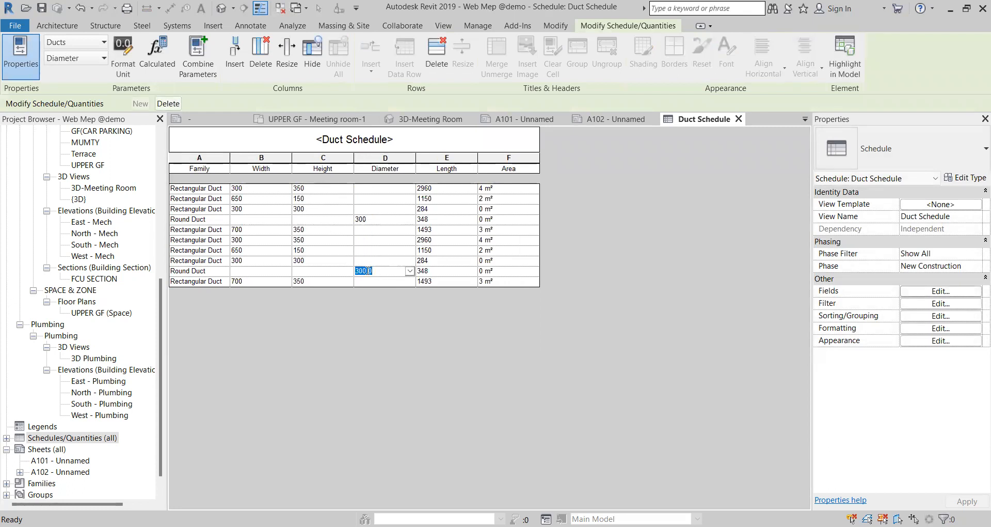
click(390, 241)
Step: Set the Area field of the Duct Schedule to calculate totals
click(918, 332)
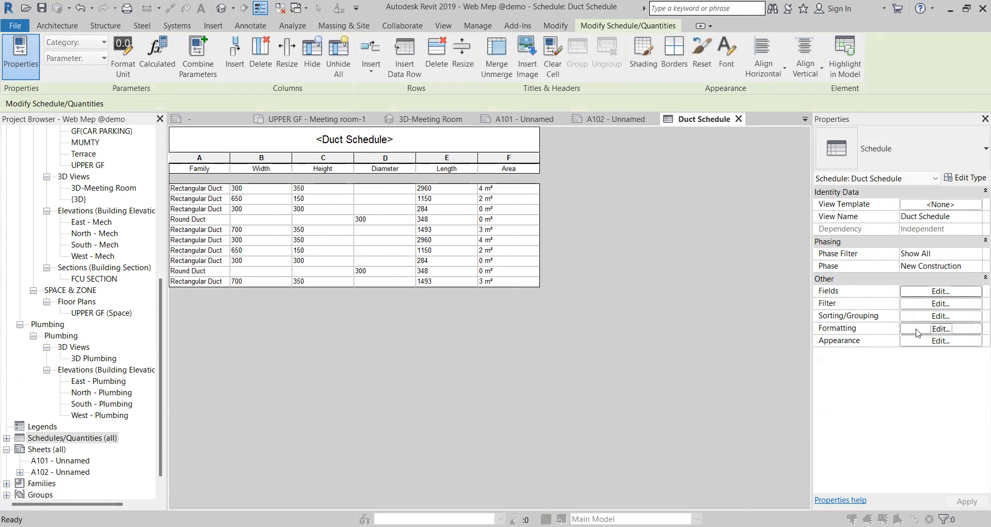
click(389, 229)
click(543, 331)
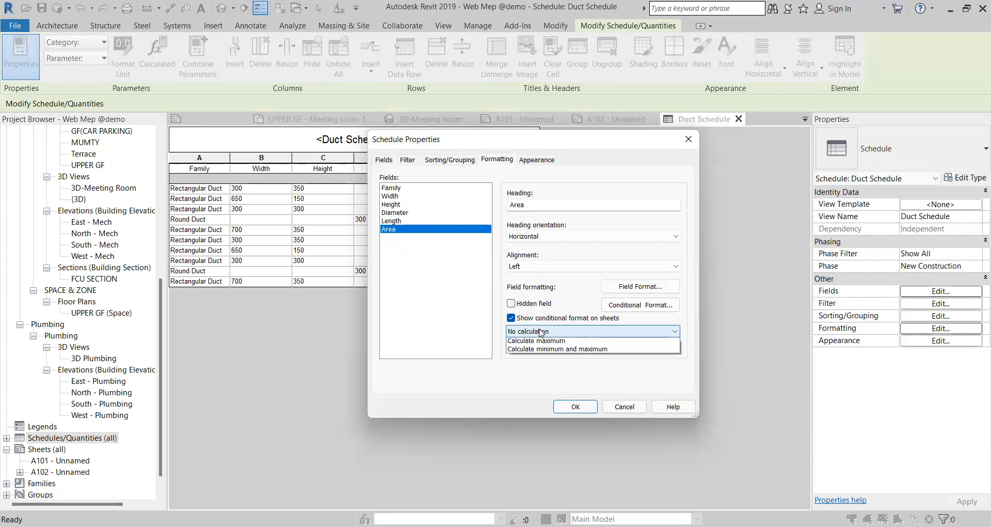
click(531, 349)
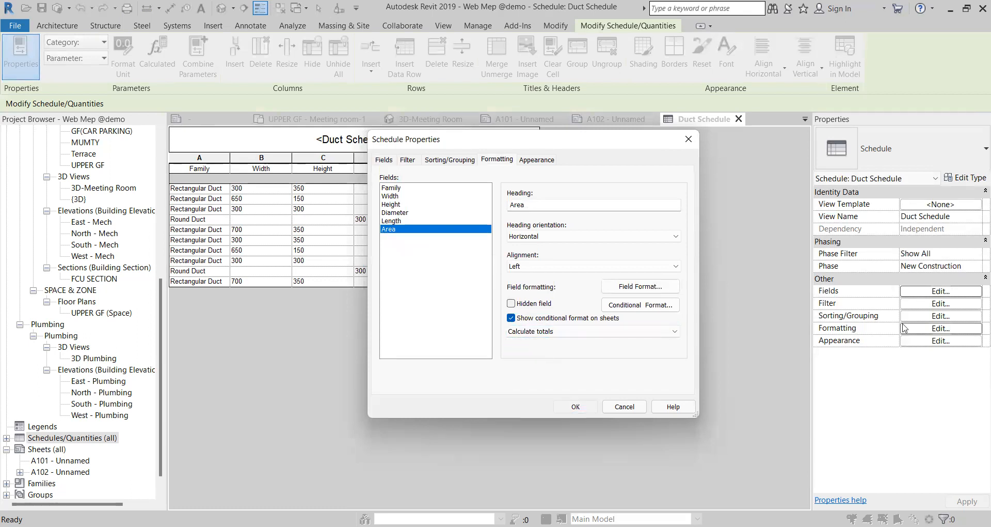
Step: Turn on grand totals for the Duct Schedule, with title, count and totals
click(920, 317)
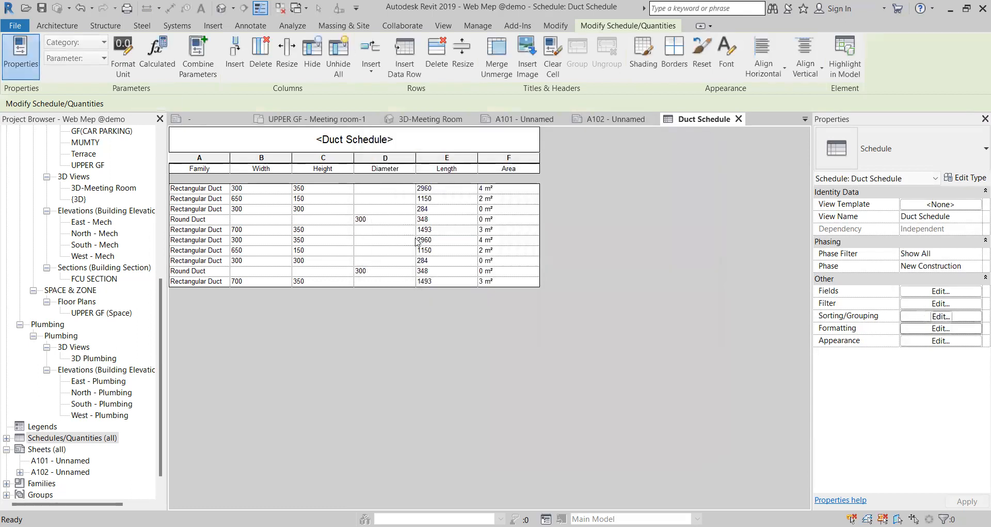
click(483, 179)
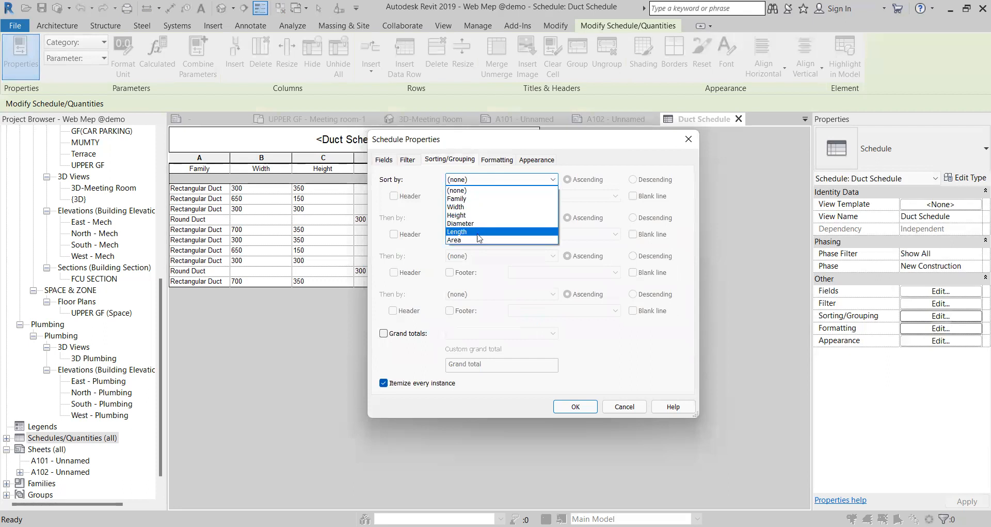
click(411, 339)
click(413, 336)
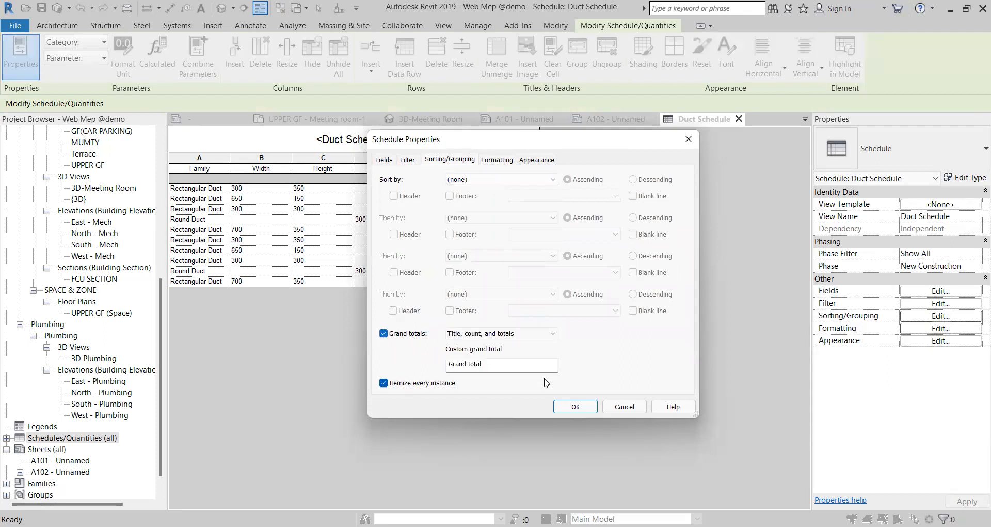
click(573, 407)
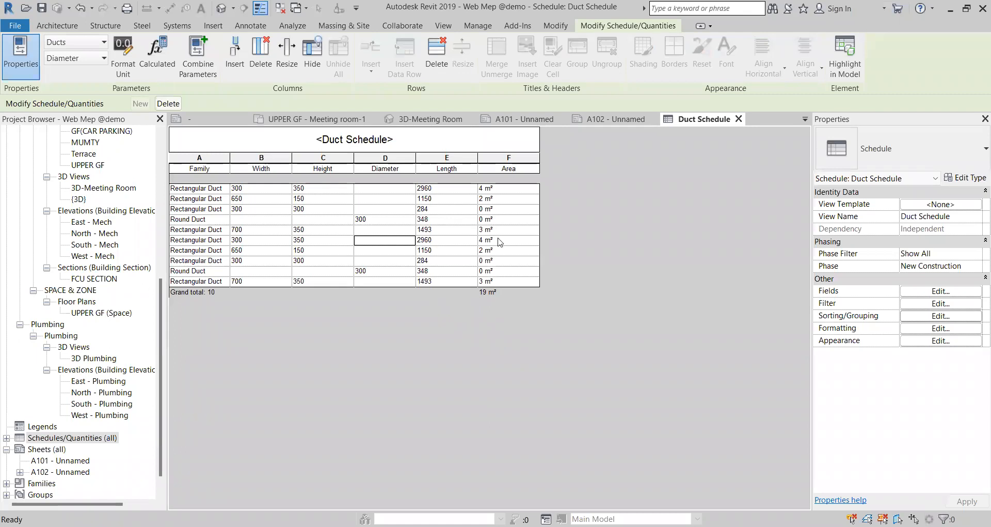
Step: Open the UPPER GF floor plan from the Mechanical HVAC views and clear the selection
scroll(116, 279, up, 3)
scroll(115, 278, up, 5)
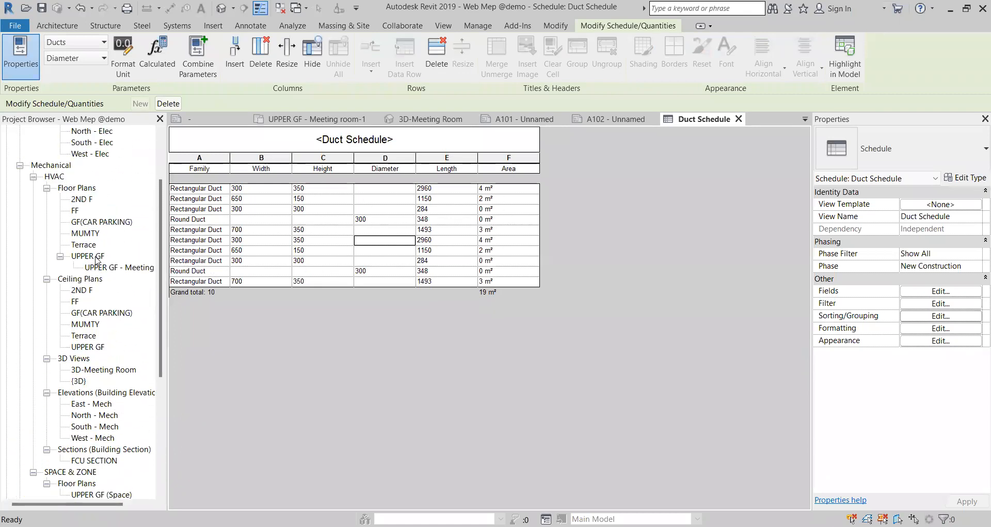
double_click(96, 256)
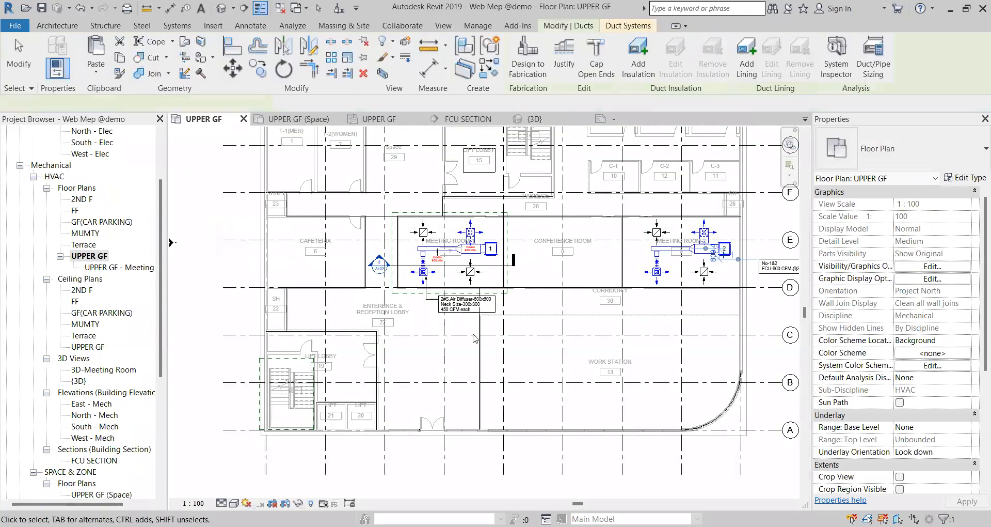
click(252, 200)
middle_drag(283, 232, 308, 296)
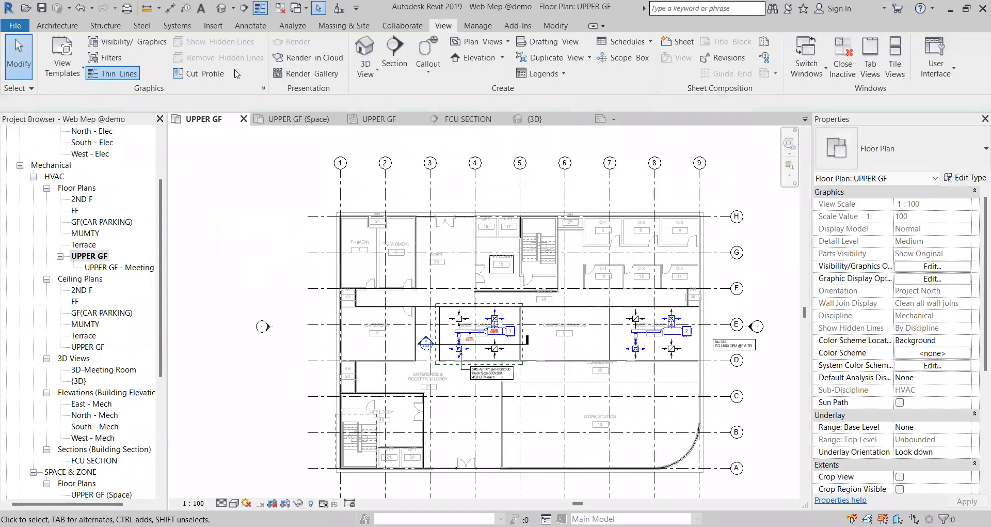
Step: Draw a 700x300 mm Rectangular Duct (Radius Elbows / Taps) outside the building, running about 9300 mm horizontally and 3300 mm downward
click(183, 25)
click(137, 54)
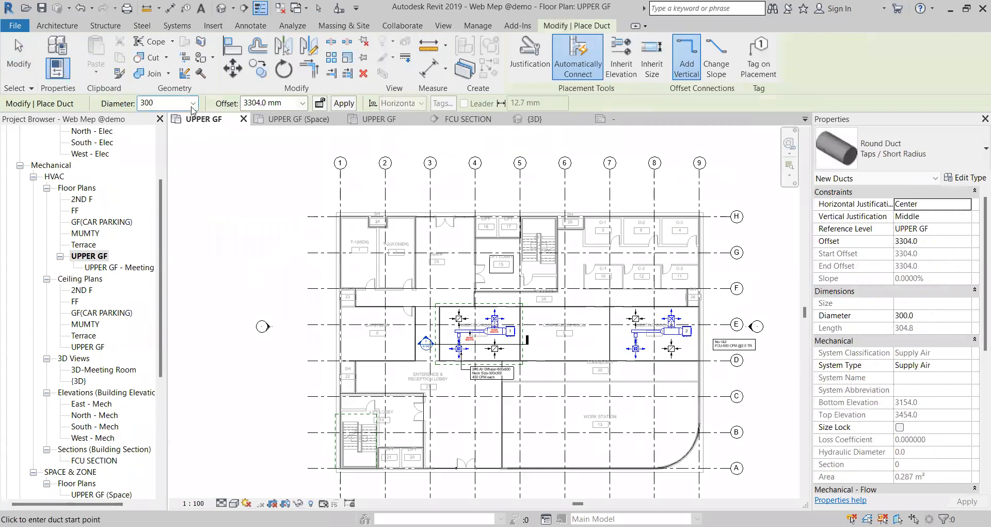
click(193, 103)
click(904, 154)
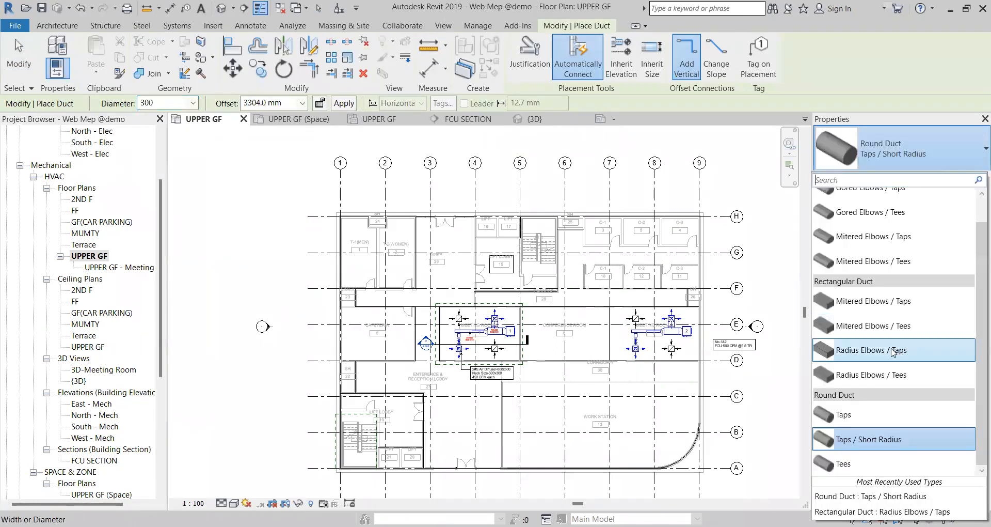
click(892, 352)
click(181, 103)
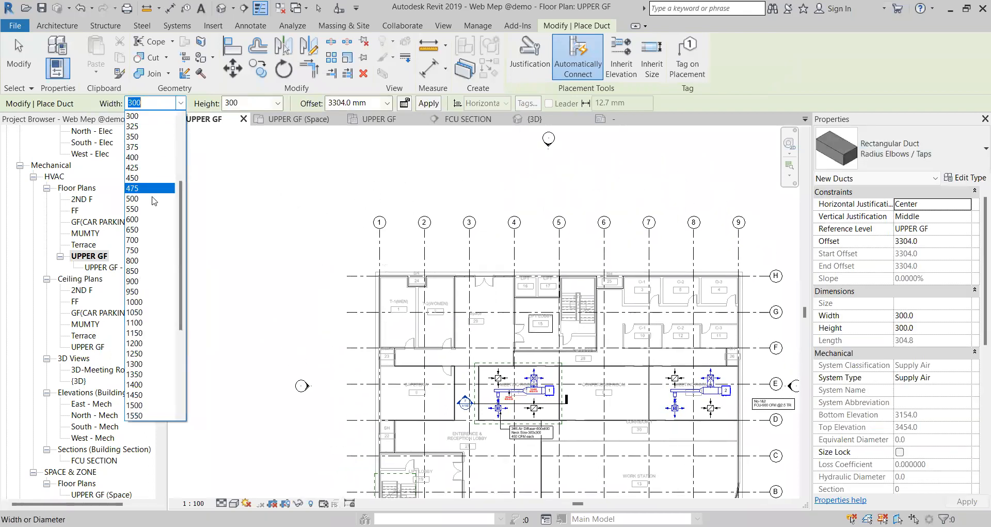
click(153, 243)
click(289, 178)
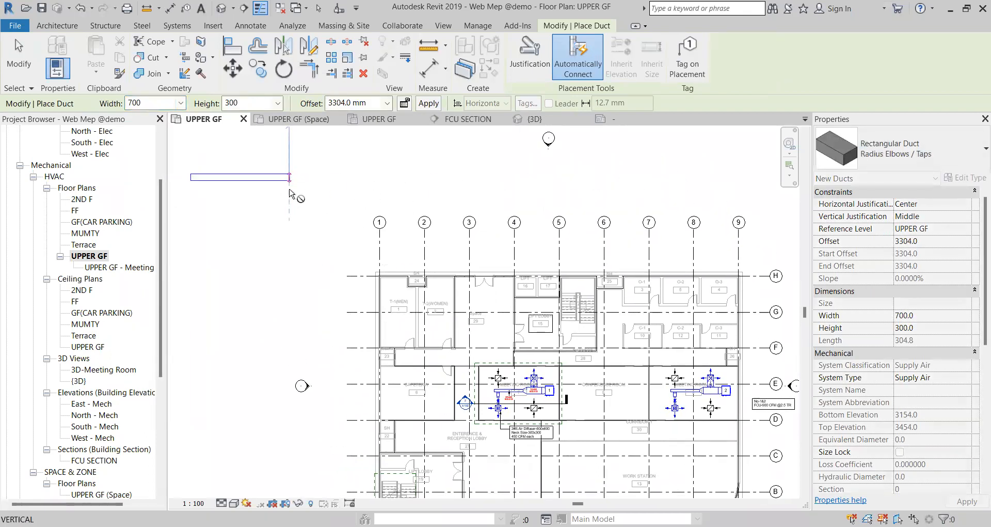
click(289, 216)
Step: Continue the duct run at 1150 mm width, about 4475 mm downward and 2850 mm horizontally towards the building, and end it
click(181, 104)
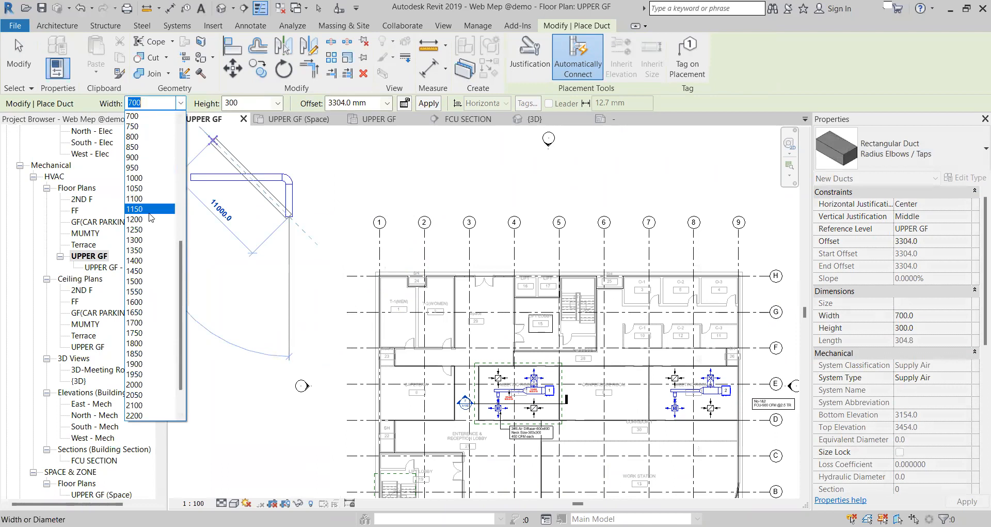
click(145, 208)
click(289, 276)
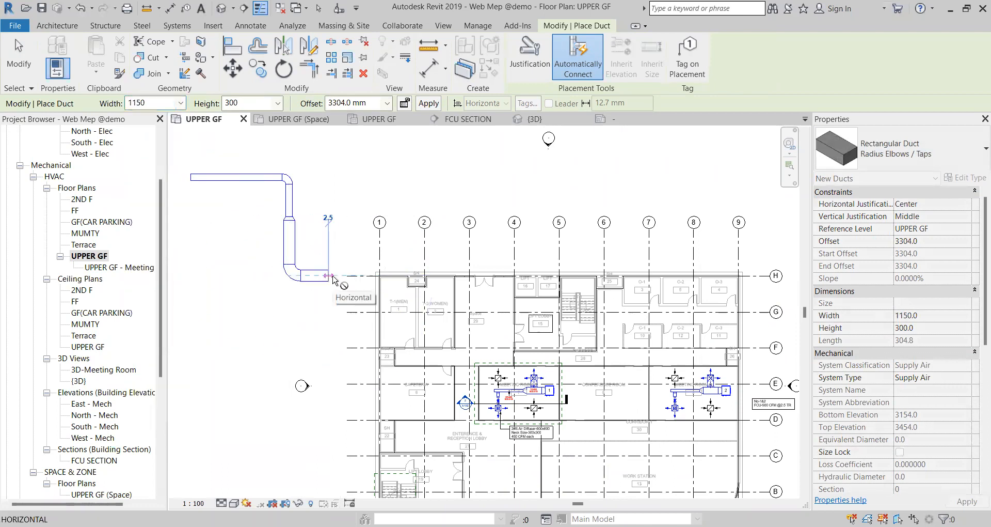
click(333, 279)
key(Escape)
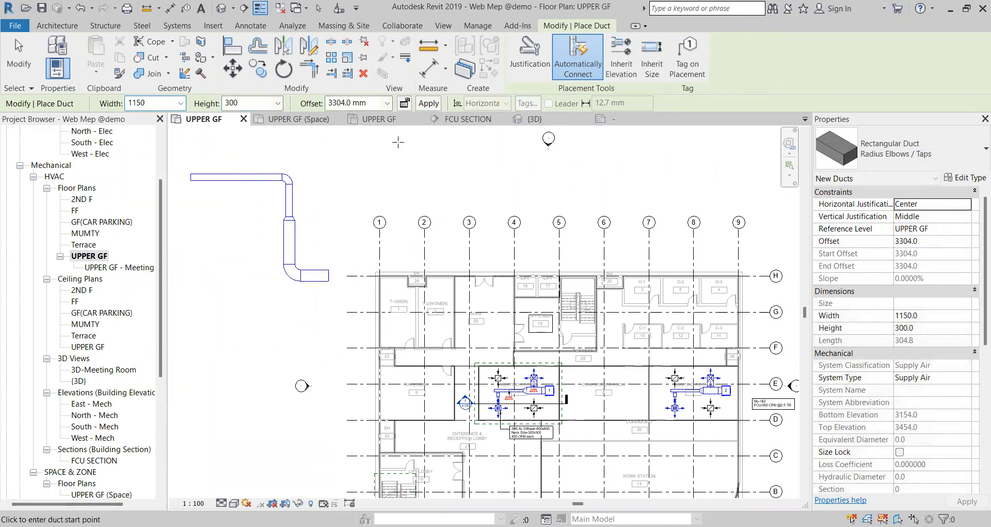
Step: Open the Duct Schedule to review the entries and grand total for the newly drawn ducts
scroll(101, 397, down, 6)
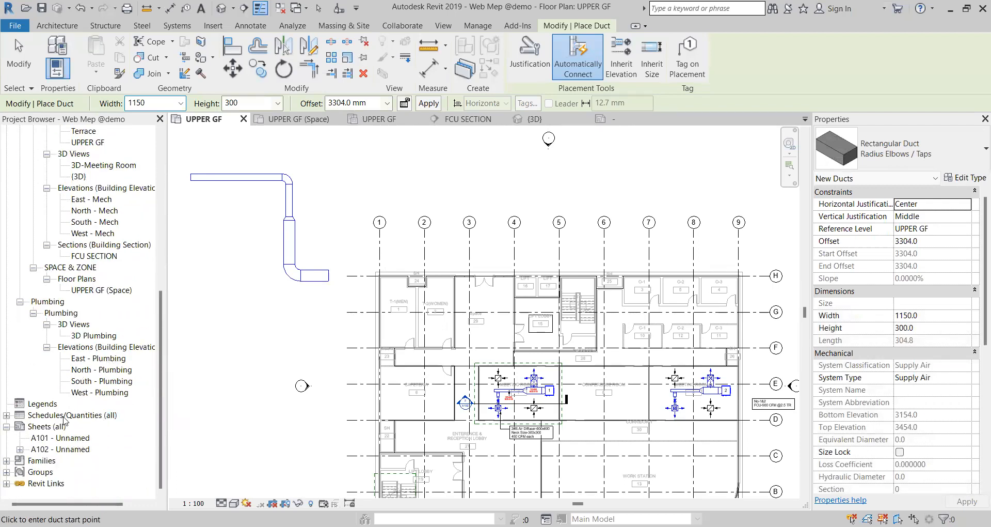
double_click(65, 415)
double_click(56, 426)
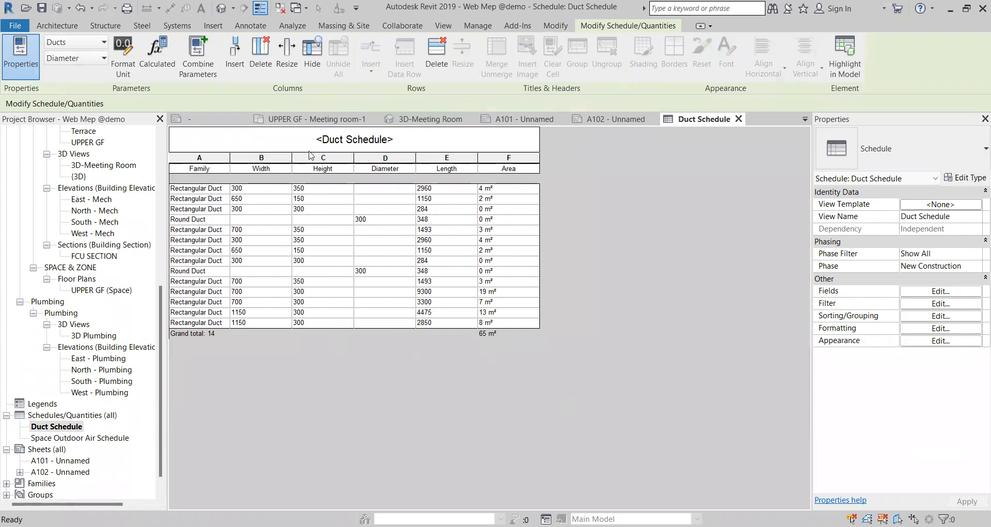
Step: Measure the 700x350 duct's length in the UPPER GF - Meeting room-1 plan with an aligned dimension and compare it with the Duct Schedule
click(311, 119)
scroll(391, 271, up, 5)
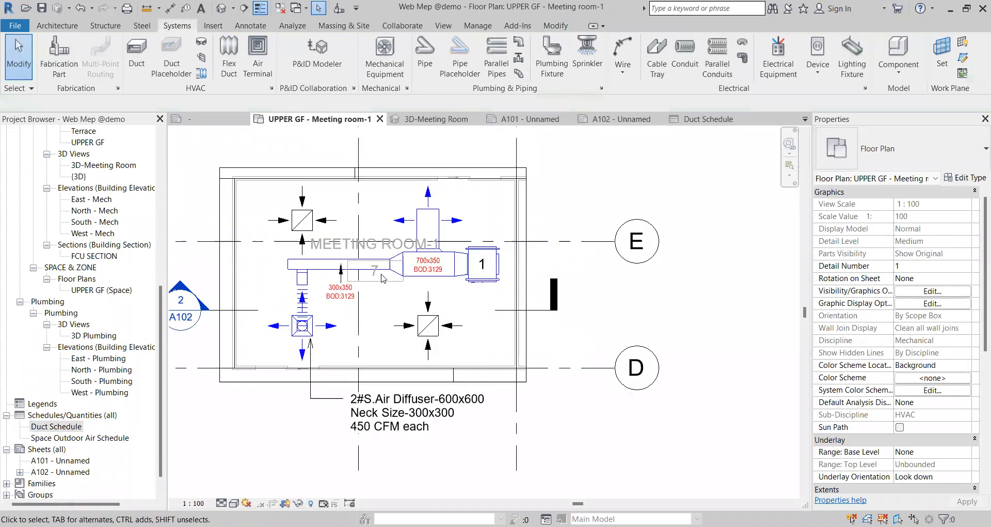
click(556, 25)
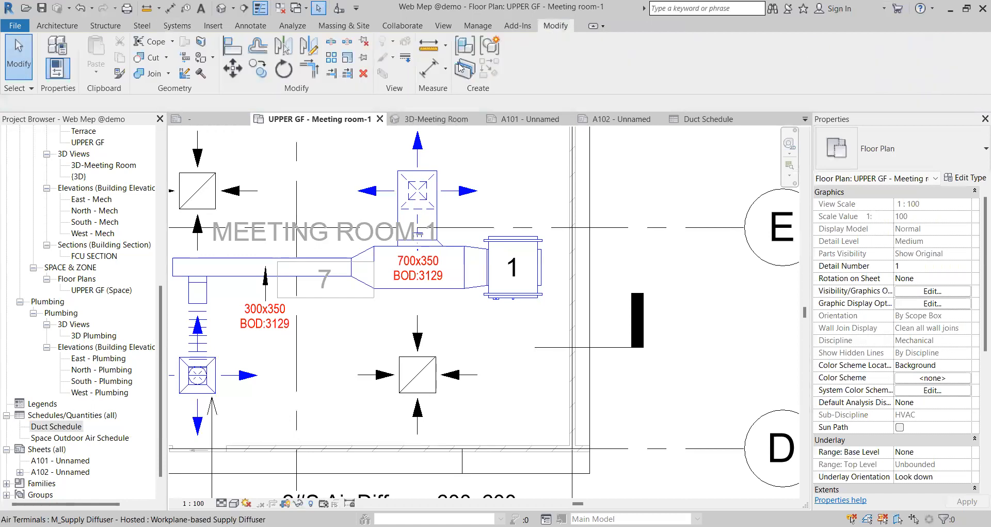
click(429, 68)
click(464, 276)
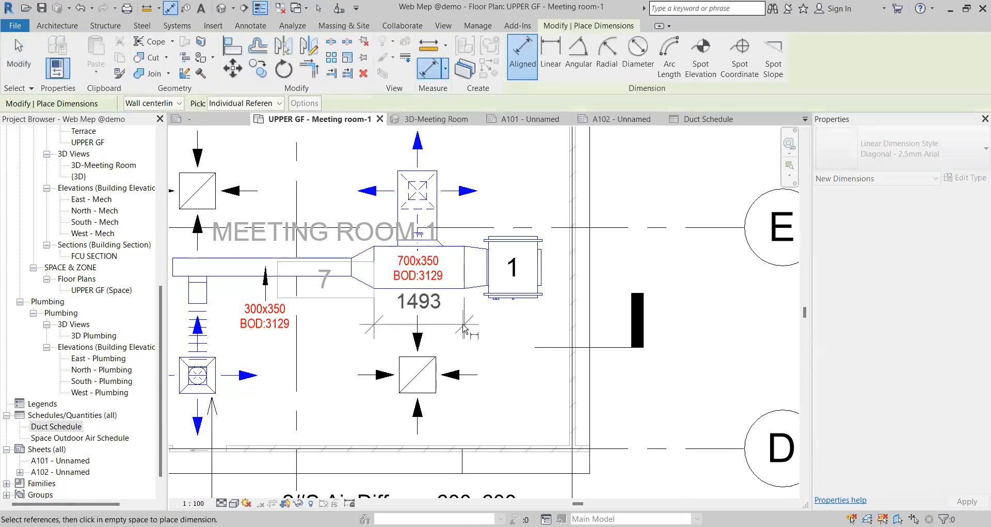
key(Escape)
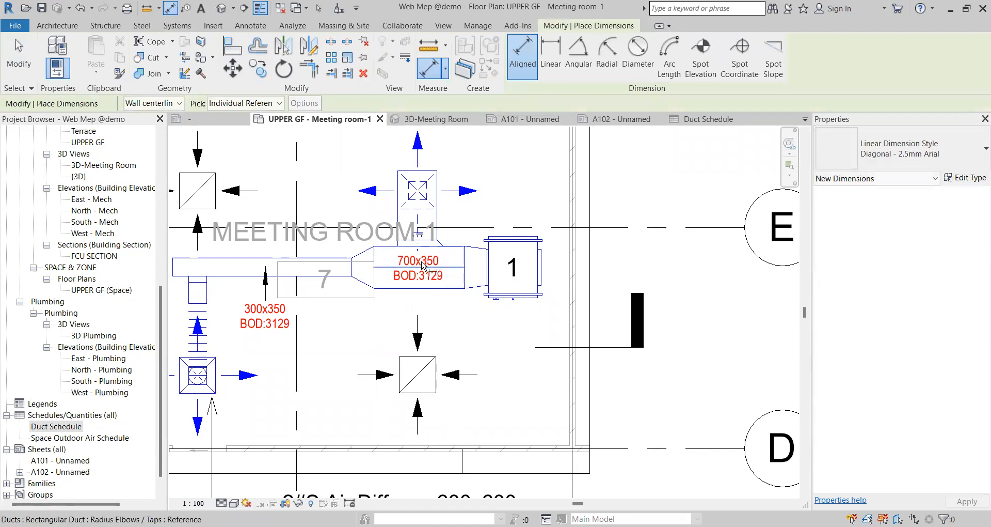
click(702, 119)
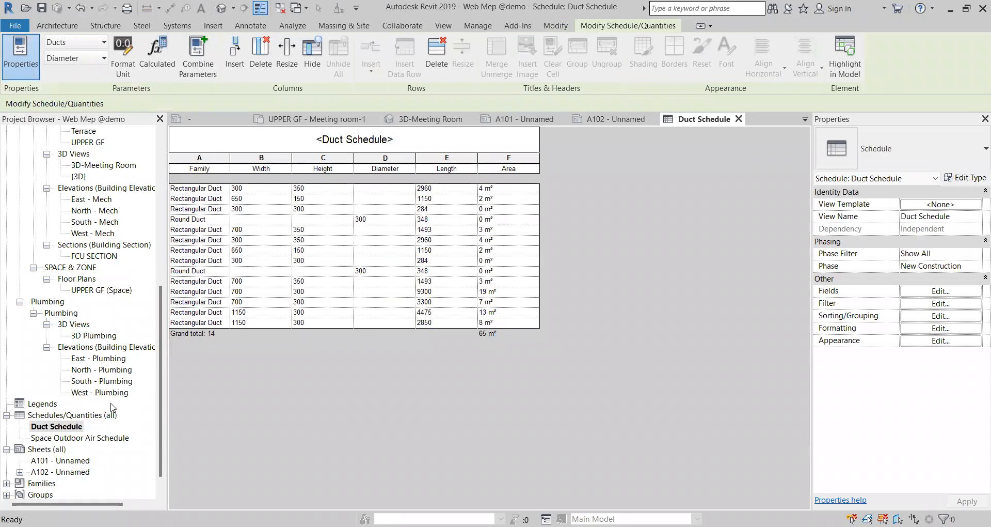
click(306, 119)
key(d)
key(i)
scroll(436, 234, down, 5)
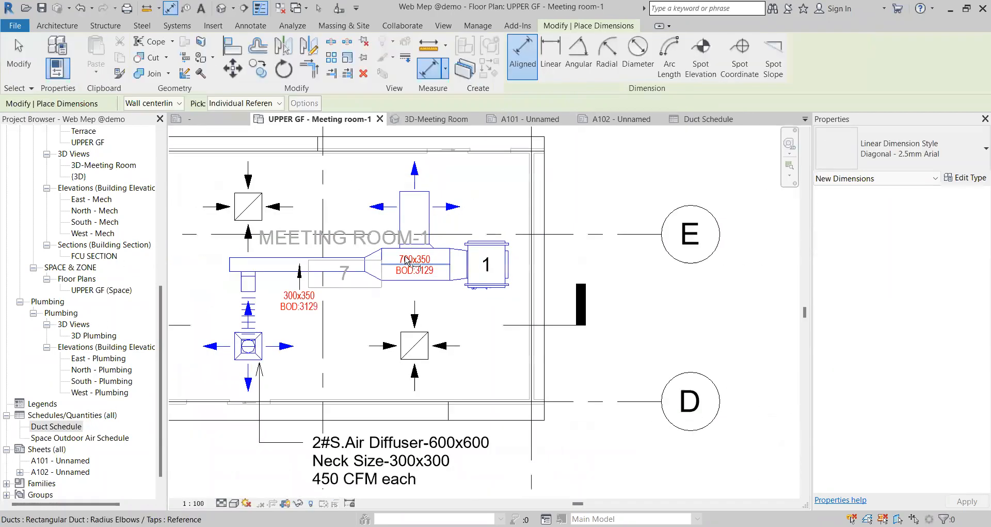
scroll(102, 211, up, 4)
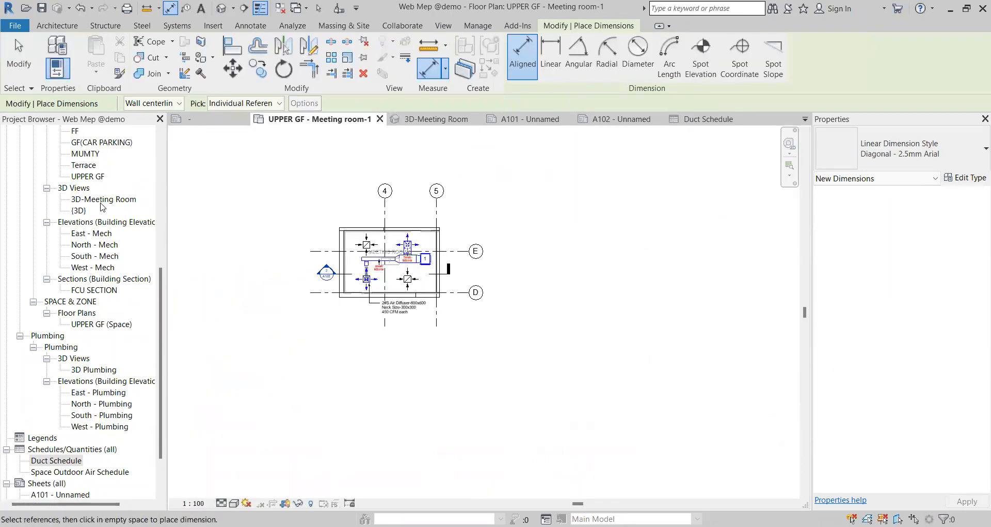
Step: Open the UPPER GF floor plan to examine the full duct layout, and reopen the Duct Schedule
click(93, 143)
double_click(93, 143)
scroll(365, 243, down, 2)
scroll(423, 305, up, 2)
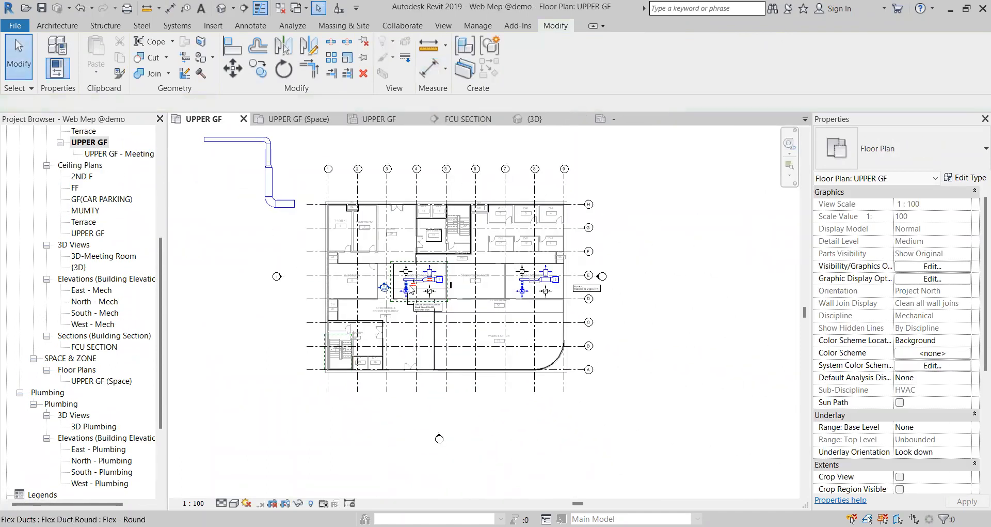
scroll(488, 279, down, 1)
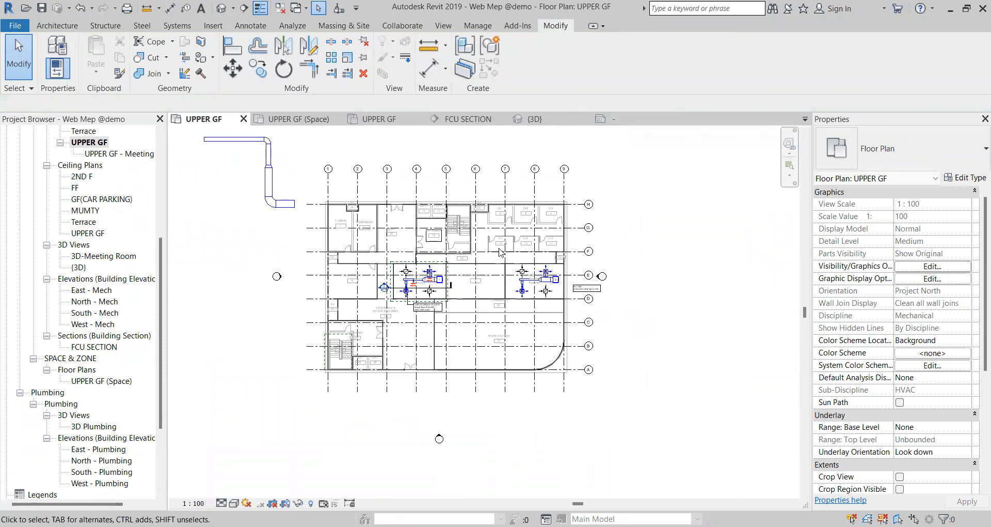
scroll(394, 283, up, 1)
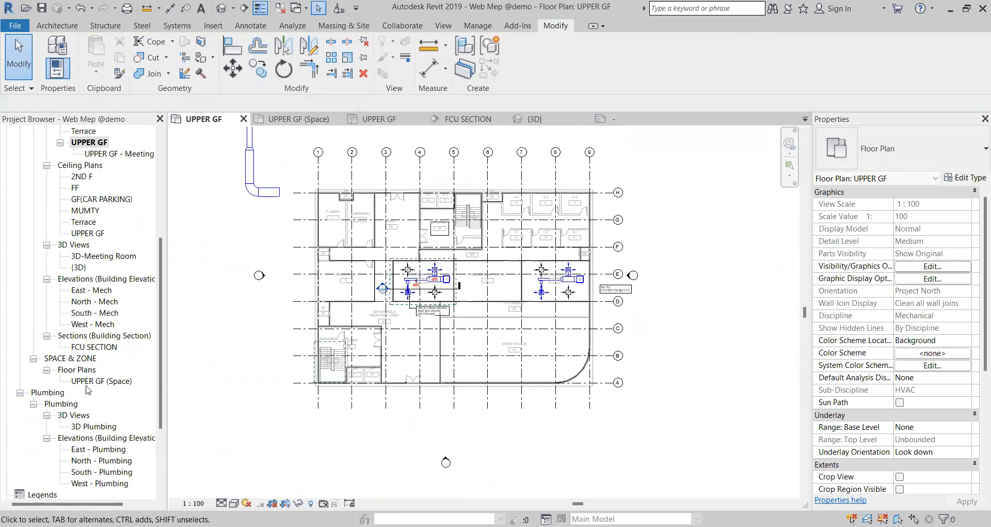
scroll(88, 390, down, 1)
click(66, 482)
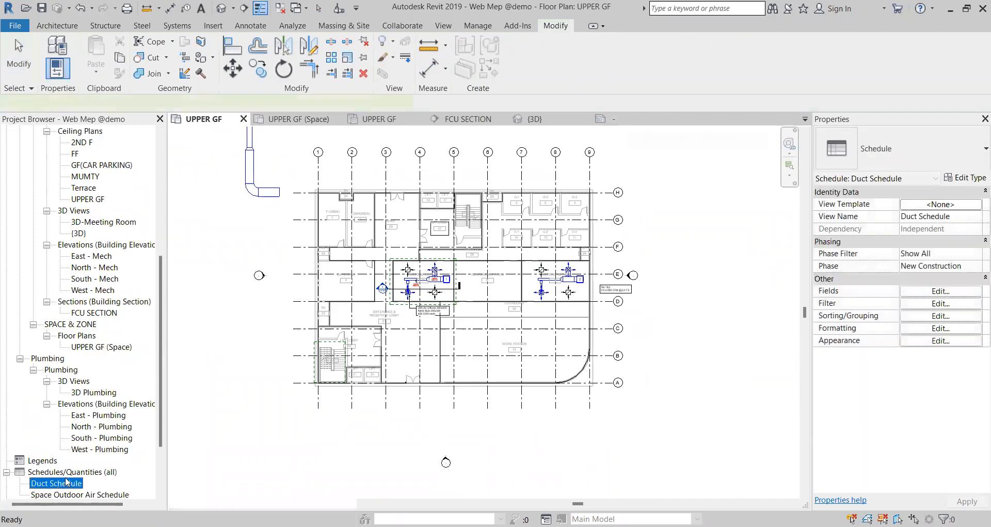
double_click(66, 482)
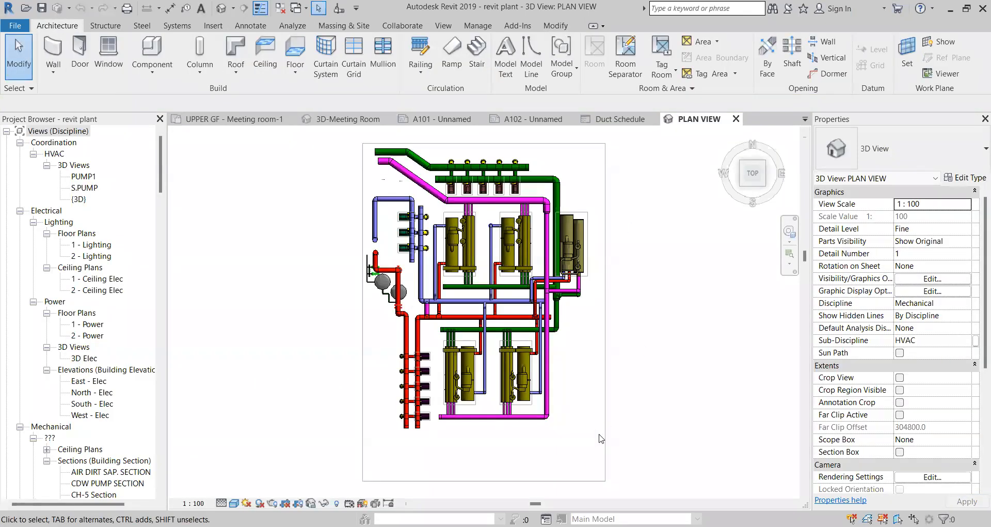
Step: Examine the revit plant project's PLAN VIEW from an isometric angle and from the top
scroll(618, 329, down, 2)
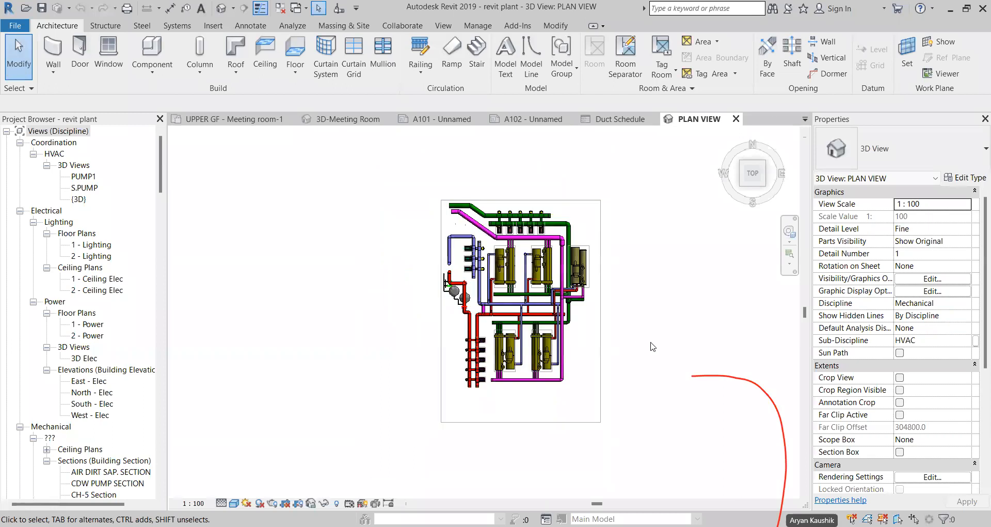
shift+middle_drag(601, 328, 542, 357)
scroll(591, 346, up, 2)
scroll(463, 383, up, 3)
click(752, 164)
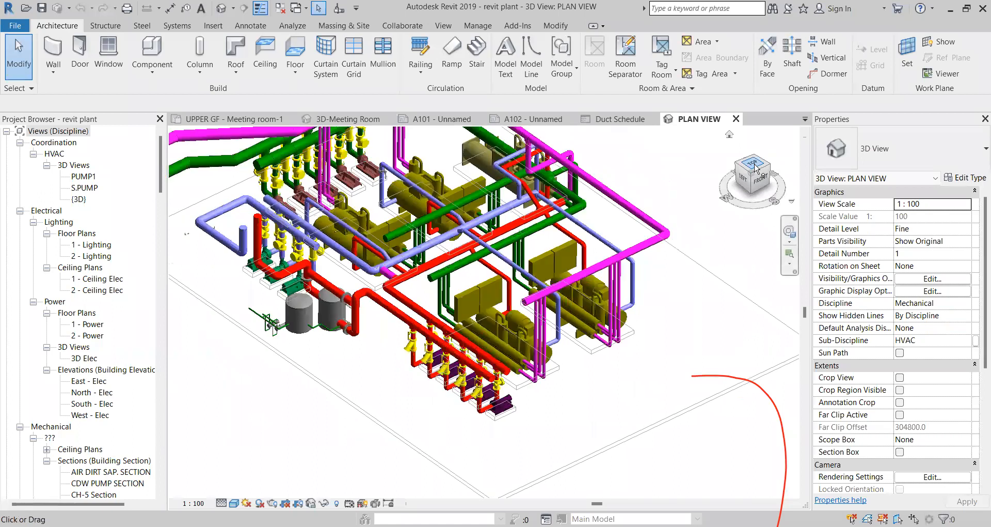
middle_drag(553, 268, 571, 345)
scroll(571, 345, up, 2)
middle_drag(500, 387, 522, 326)
scroll(517, 329, down, 2)
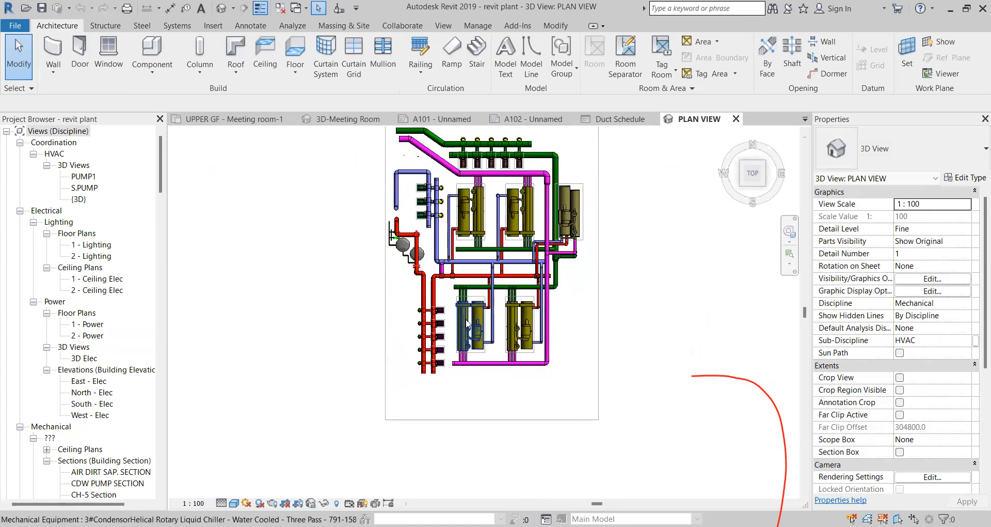
Step: Examine the pump rows, pipe headers and chillers of the plant in top view
middle_drag(514, 333, 497, 361)
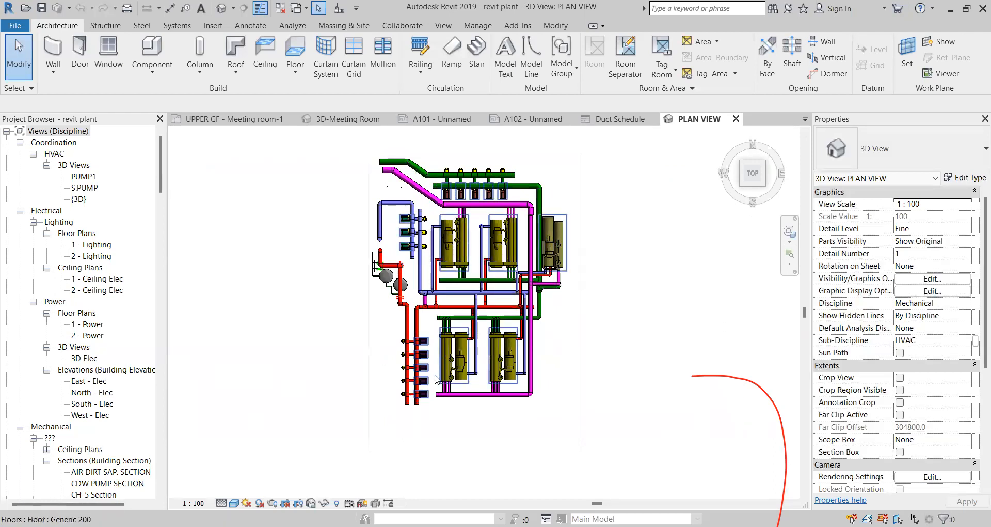
scroll(404, 333, up, 2)
scroll(404, 352, up, 3)
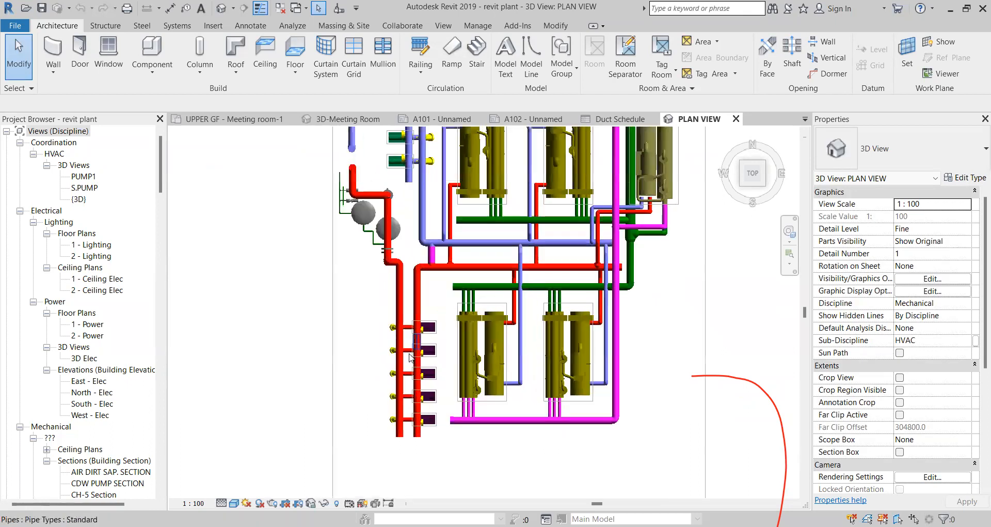
middle_drag(403, 319, 374, 338)
scroll(372, 340, down, 2)
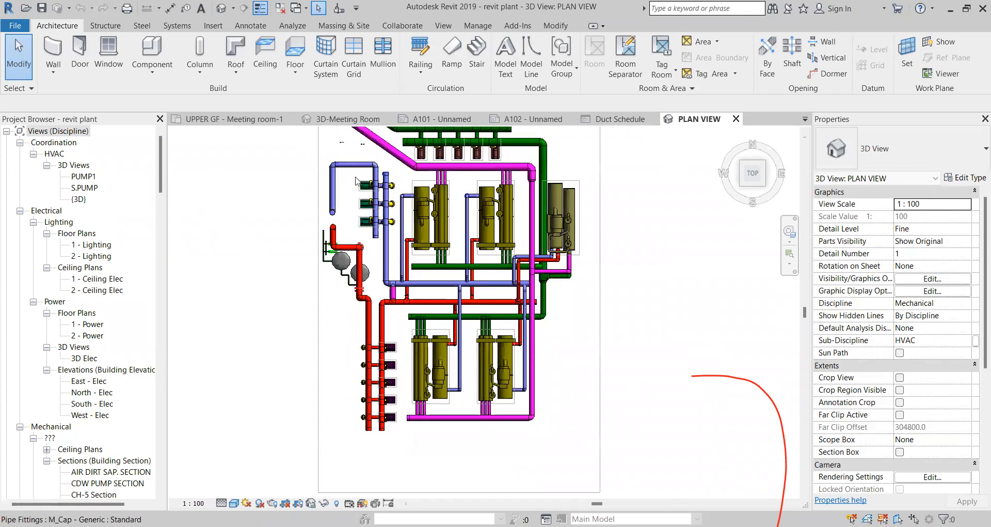
scroll(438, 172, up, 2)
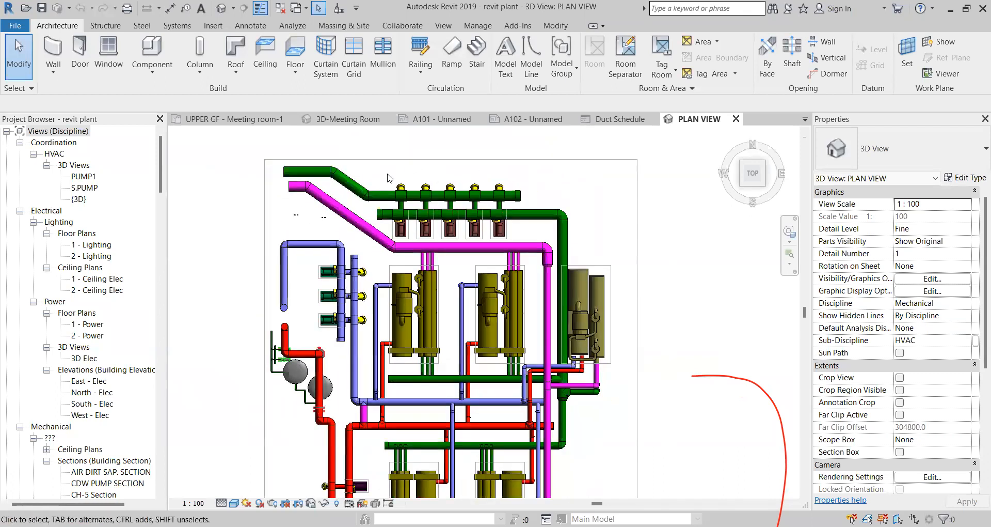
scroll(373, 181, down, 1)
Step: Inspect the plant's overhead pipe routing from the left side and from front isometric angles
shift+middle_drag(373, 181, 289, 383)
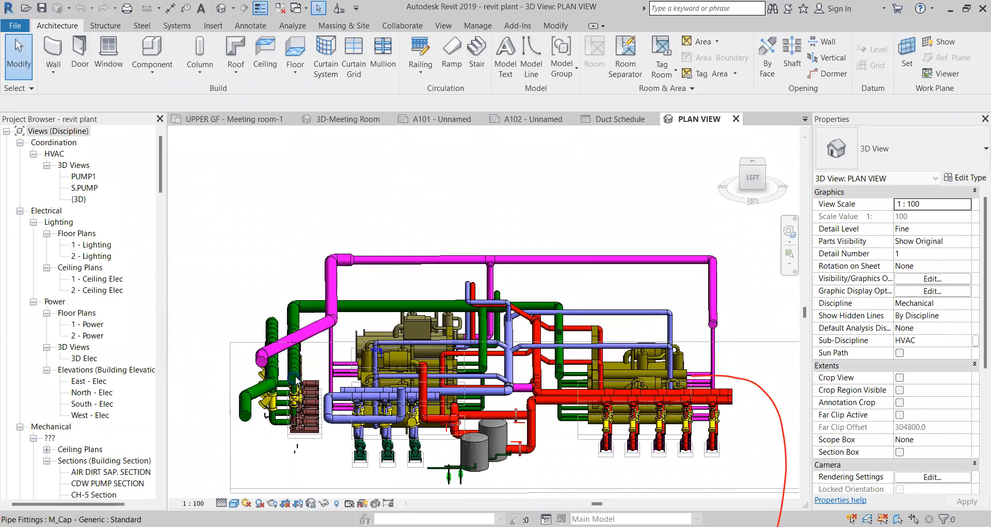
scroll(297, 380, down, 1)
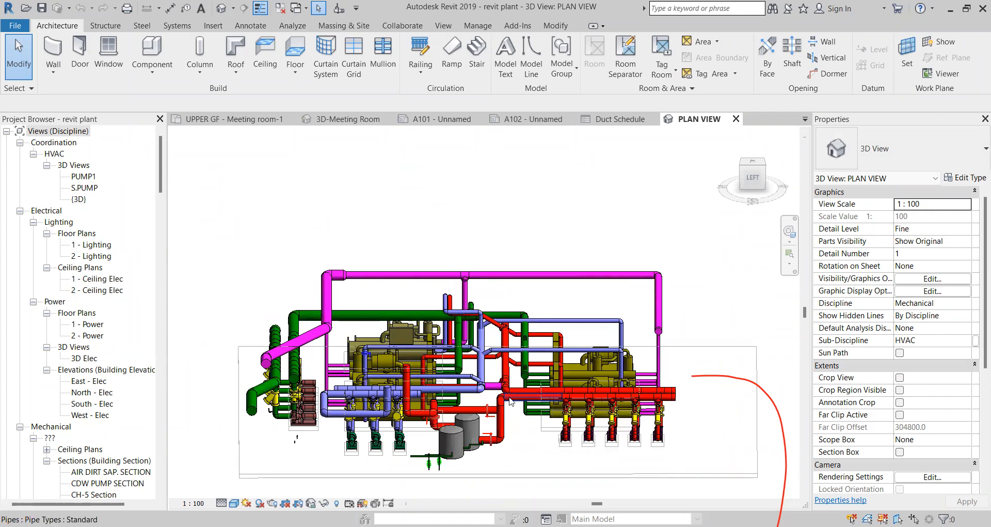
shift+middle_drag(248, 370, 385, 353)
scroll(381, 356, up, 4)
scroll(381, 357, down, 2)
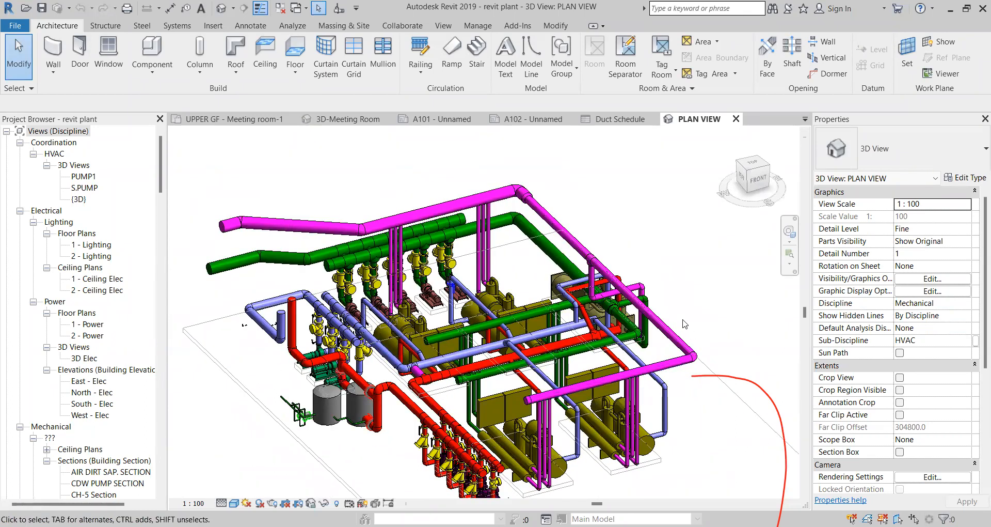
shift+middle_drag(362, 313, 383, 313)
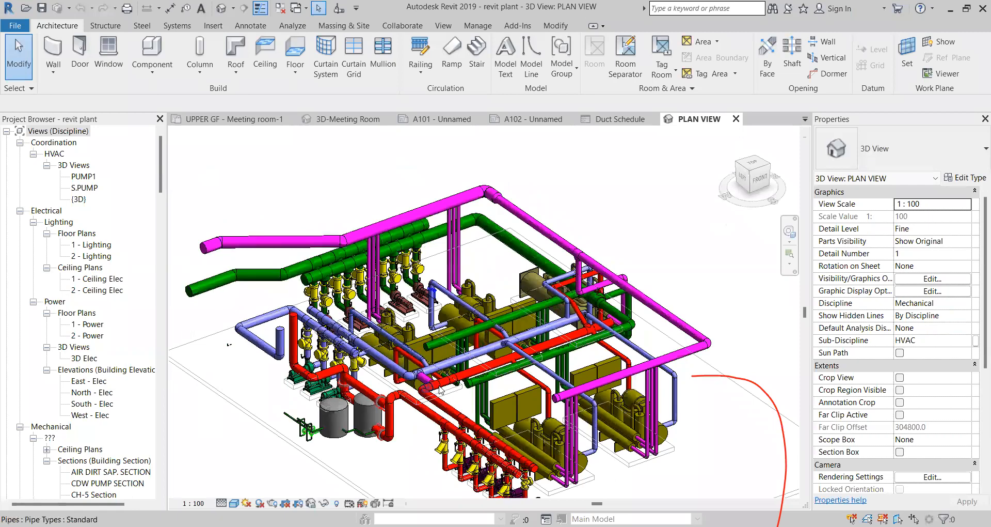
scroll(396, 345, up, 5)
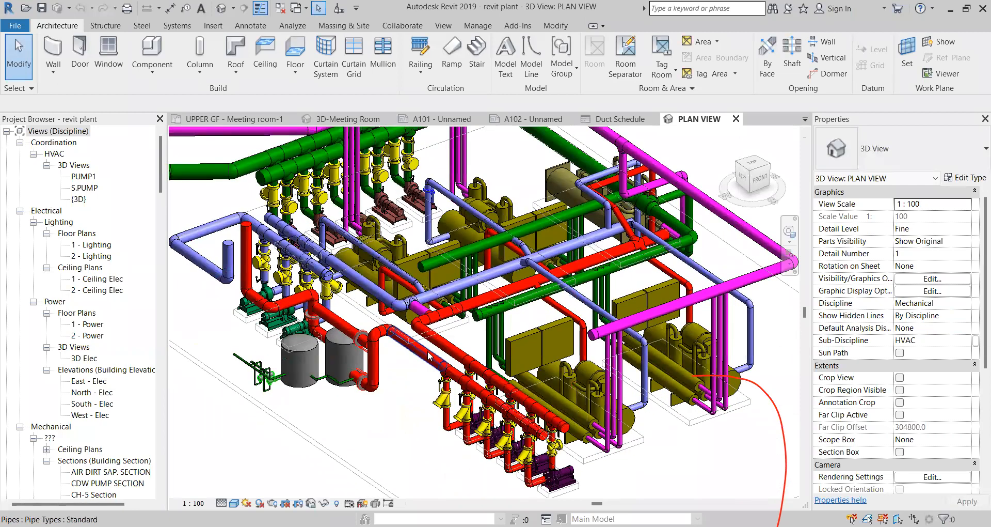
Step: Inspect the air dirt separator tanks and the valves on the purple pumps of the red headers up close
shift+middle_drag(428, 356, 424, 408)
scroll(392, 357, up, 2)
scroll(392, 357, down, 2)
scroll(342, 366, down, 1)
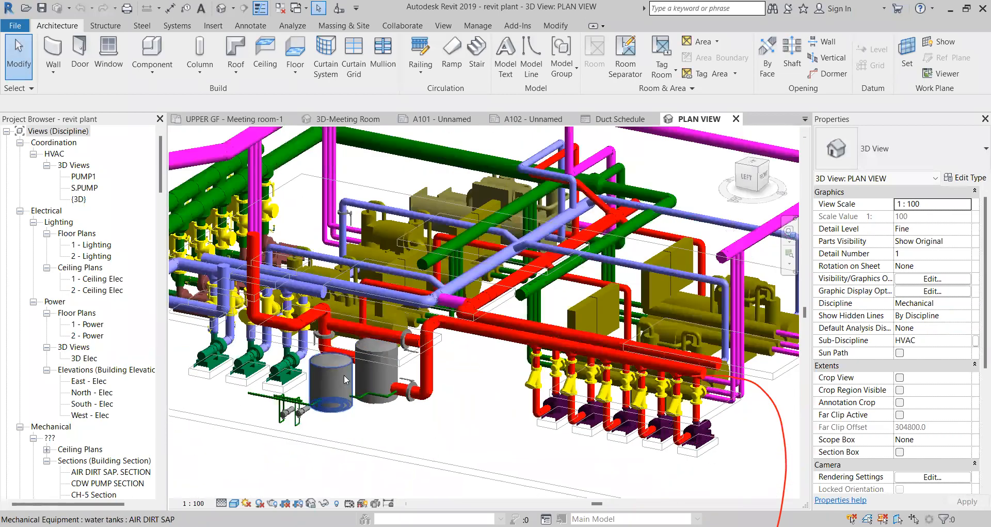
scroll(721, 459, up, 1)
middle_drag(720, 460, 578, 430)
scroll(574, 406, up, 1)
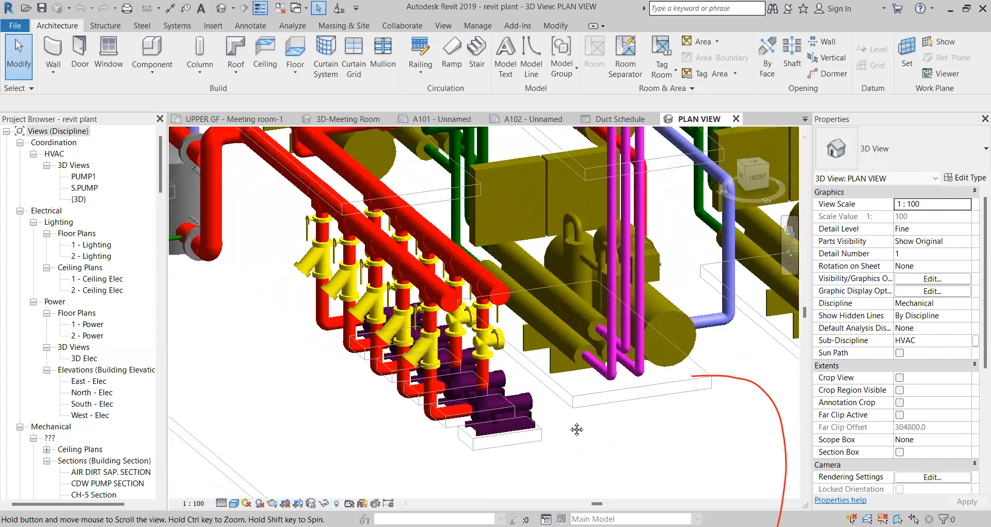
scroll(508, 408, up, 1)
scroll(496, 405, up, 1)
mouse_move(493, 405)
middle_down()
mouse_move(499, 364)
mouse_move(495, 414)
middle_up()
scroll(494, 379, down, 1)
scroll(498, 310, down, 5)
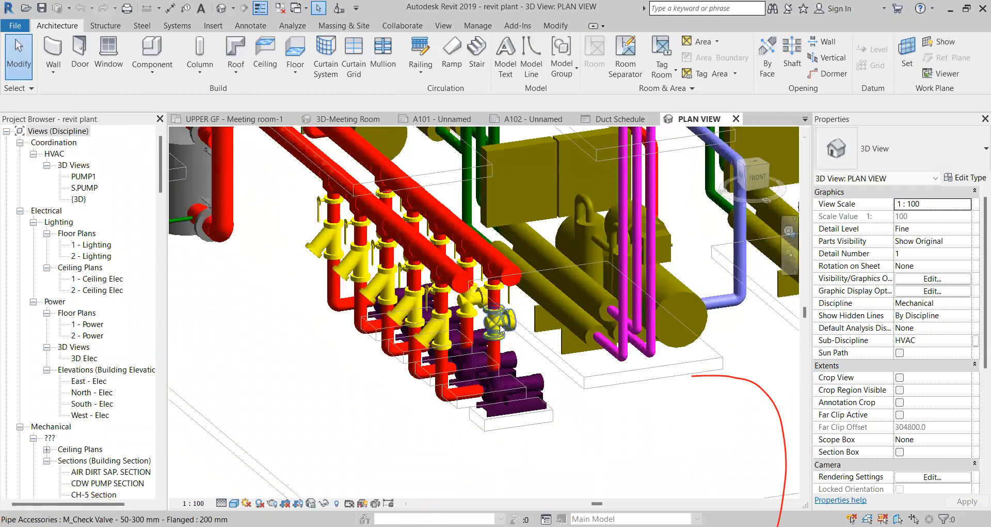
Step: Inspect the green-piped pumps up close, including the small gauge and ball valve at a pump's inlet elbow
shift+middle_drag(318, 299, 460, 374)
scroll(360, 404, up, 4)
scroll(360, 418, up, 6)
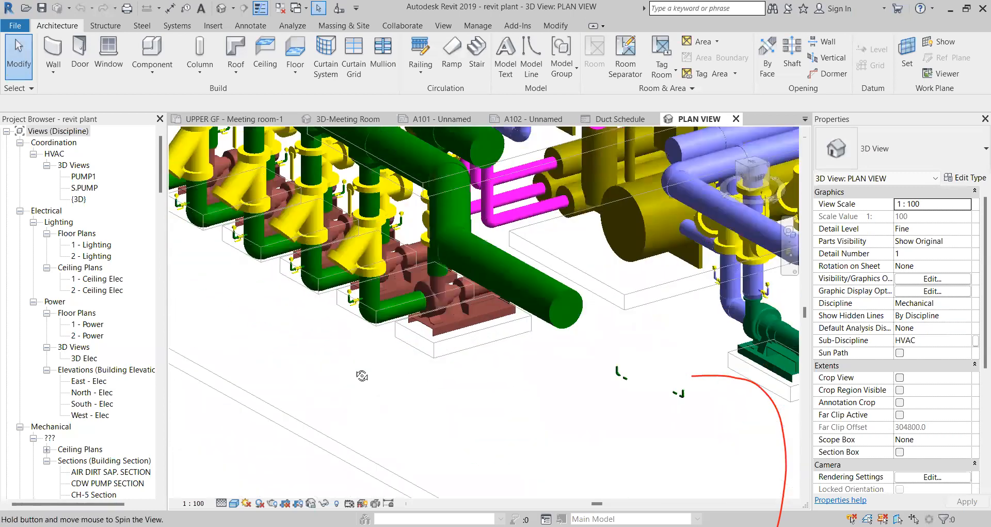
scroll(347, 281, down, 5)
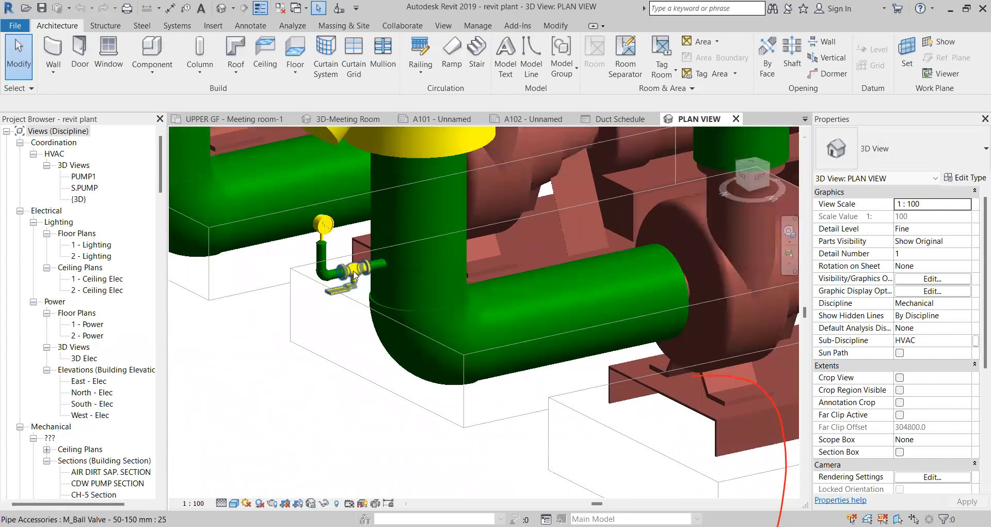
middle_drag(399, 334, 395, 358)
scroll(395, 358, down, 8)
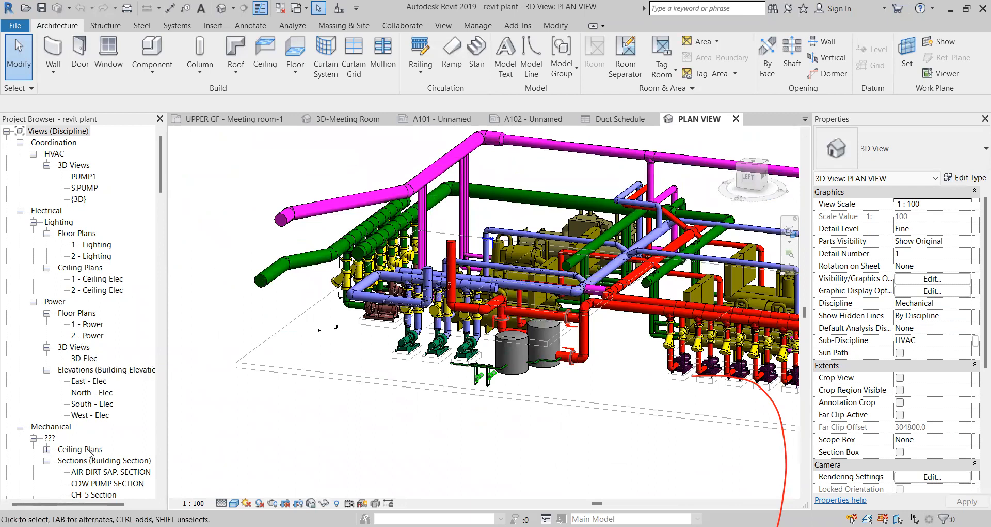
Step: Open the building sections Section 4 and Section 10 to review the pump and chiller piping
scroll(91, 438, down, 3)
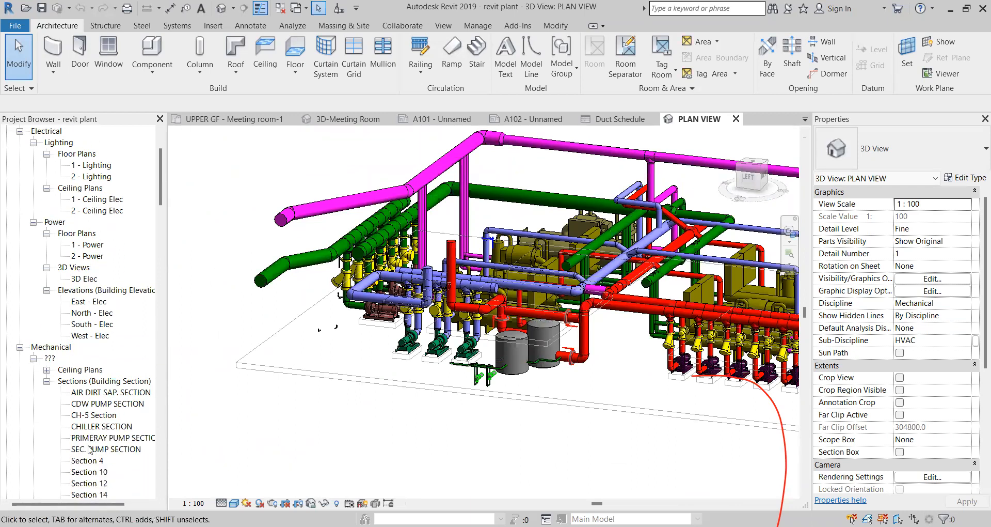
scroll(90, 450, down, 1)
double_click(93, 450)
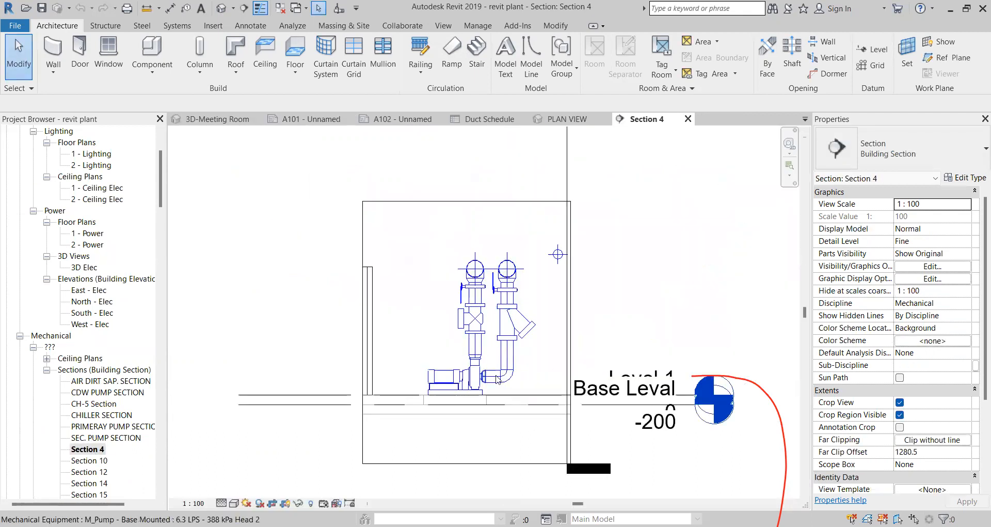
double_click(96, 461)
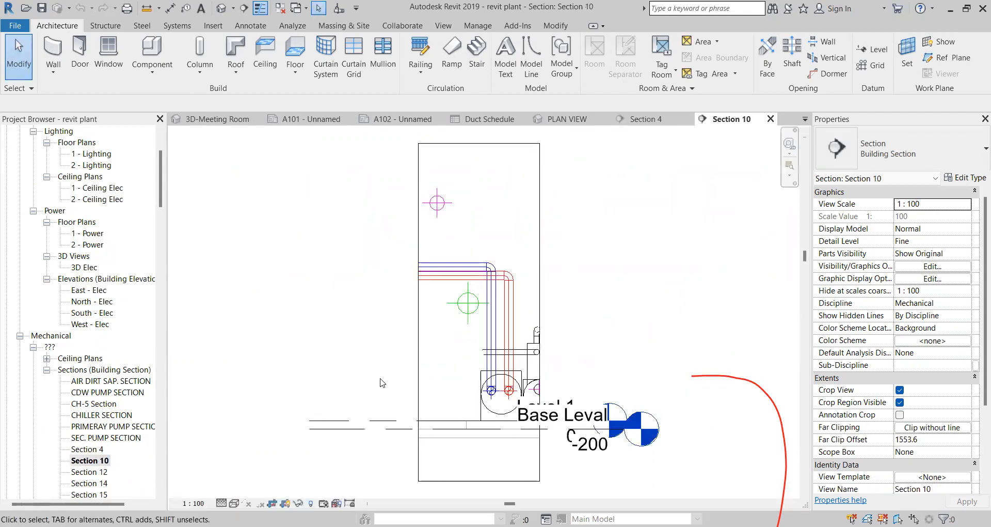
Step: Review the annotated PRIMERAY PUMP SECTION, followed by the CHILLER SECTION and CH-5 Section
scroll(98, 428, down, 2)
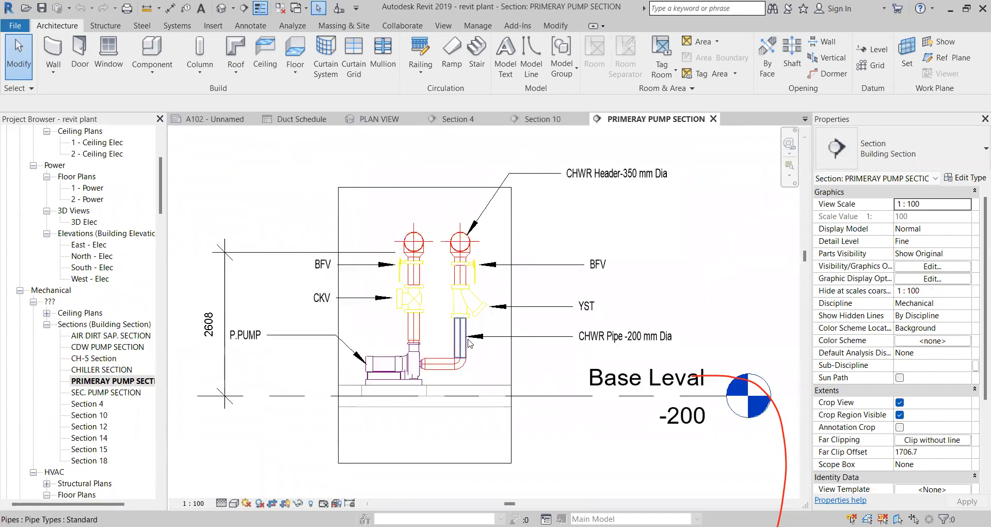
scroll(467, 309, down, 1)
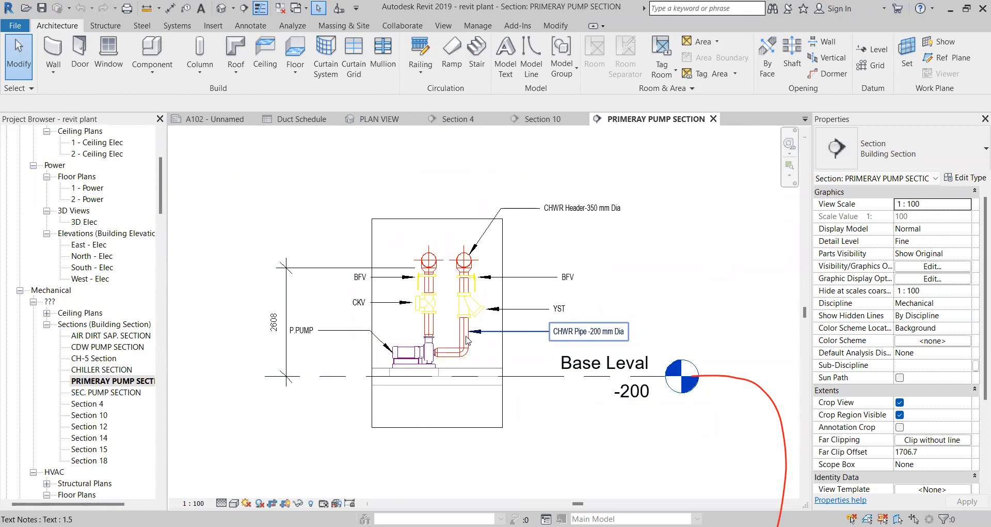
double_click(88, 370)
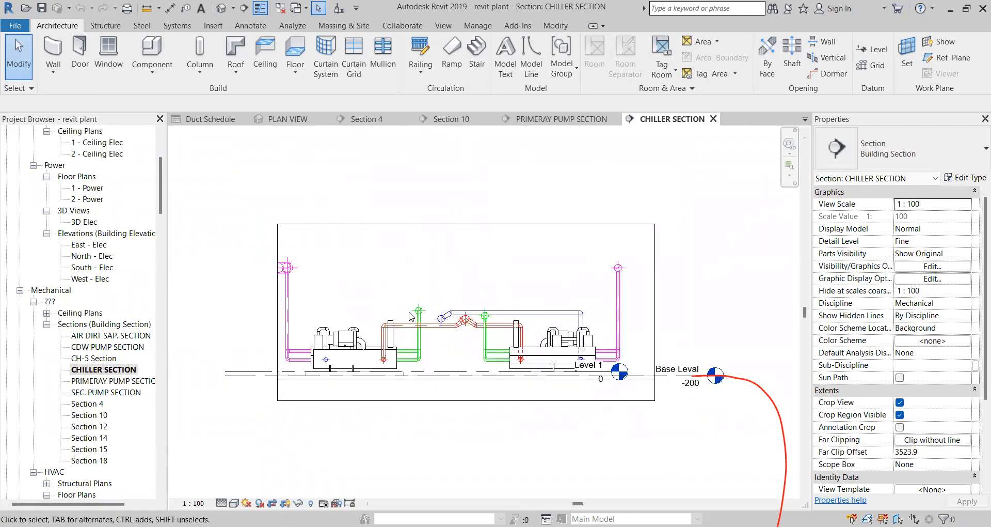
double_click(90, 358)
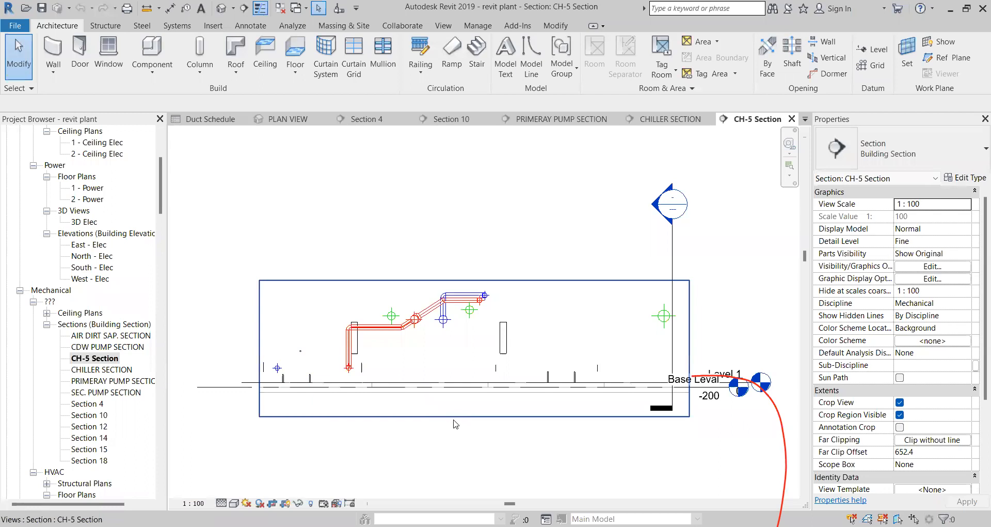
Step: Open the default {3D} view and examine the whole plant room from several isometric angles
click(222, 8)
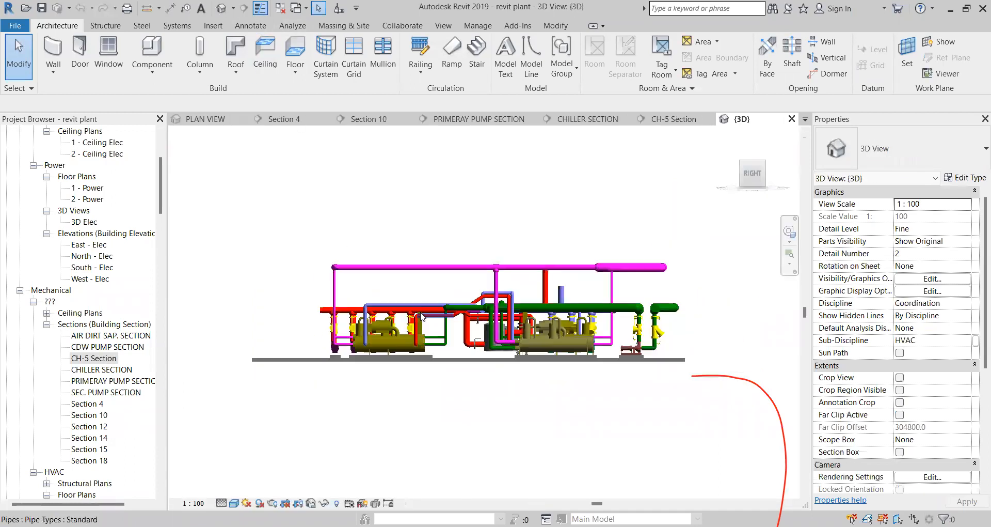
shift+middle_drag(422, 316, 406, 360)
shift+middle_drag(620, 396, 491, 394)
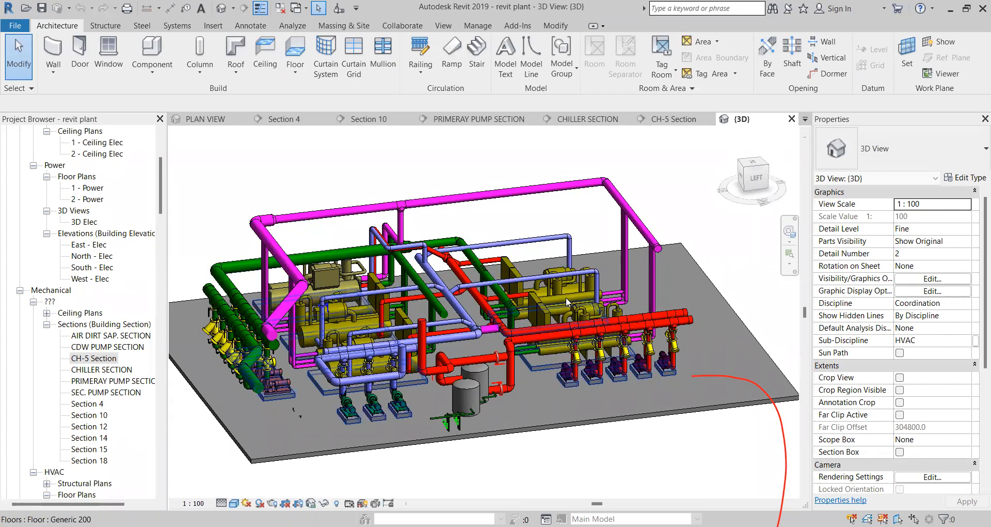
shift+middle_drag(568, 302, 495, 353)
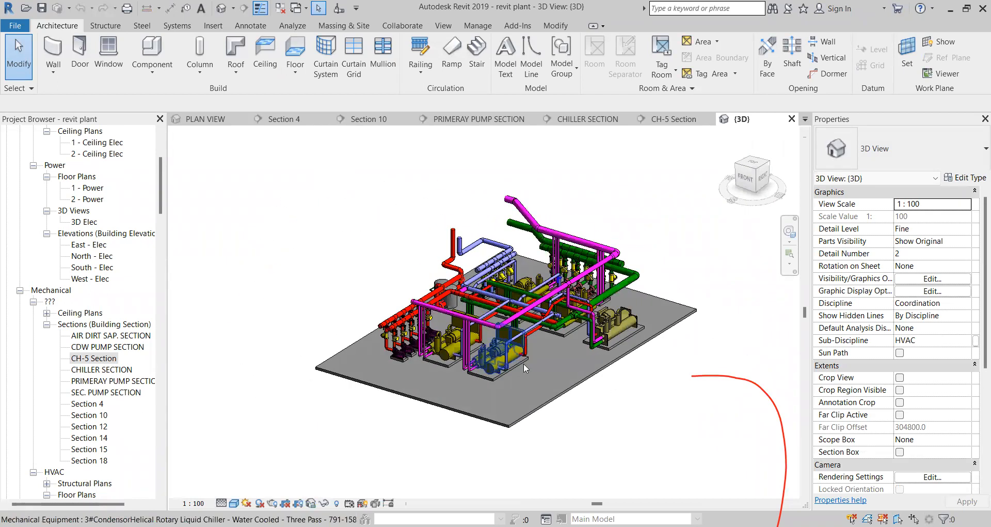
scroll(544, 376, up, 1)
scroll(534, 374, up, 1)
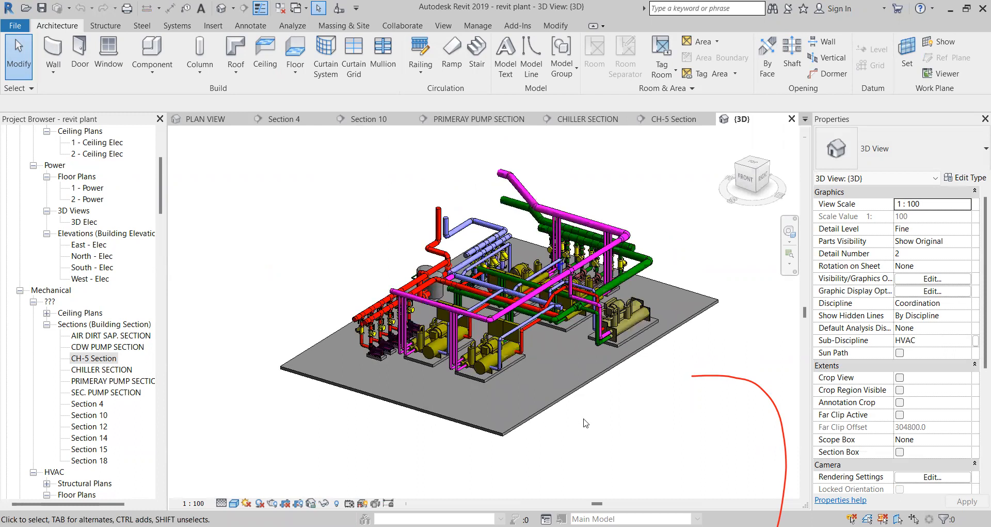